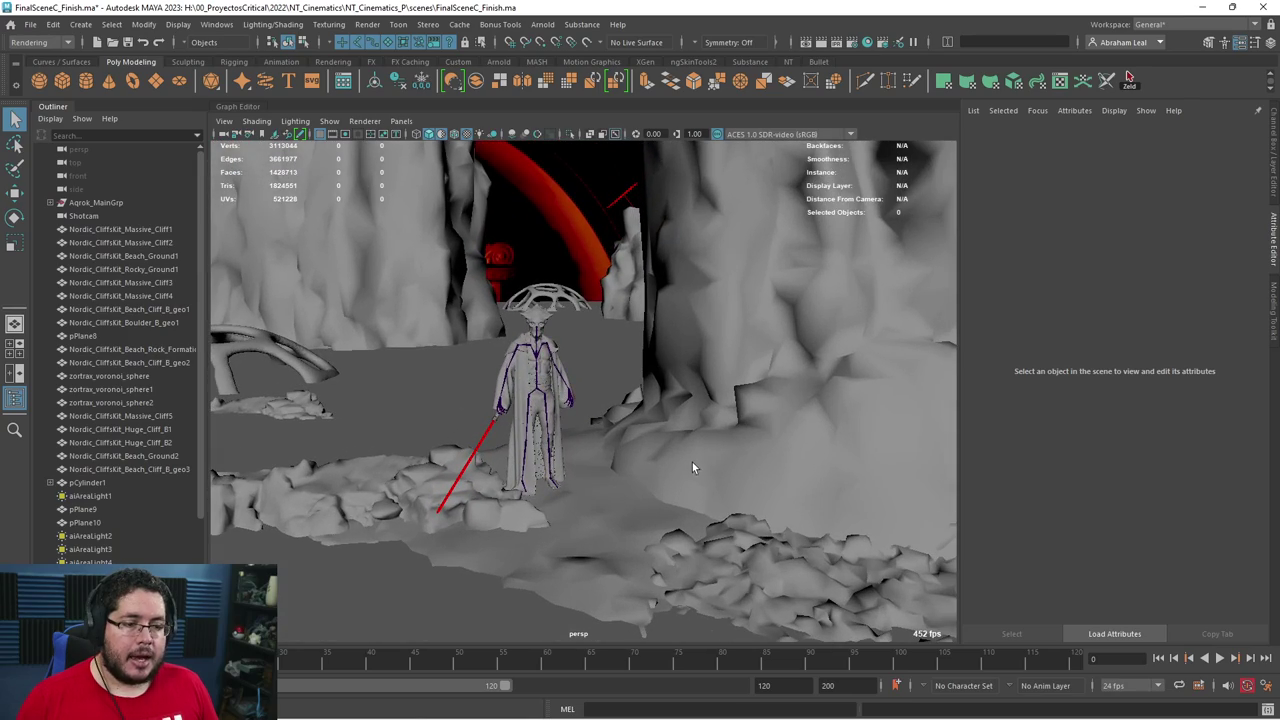
Render the scene through the ShotcamShape camera in Arnold RenderView, and stop the render once the image is readable.
alt+drag(610, 456, 645, 450)
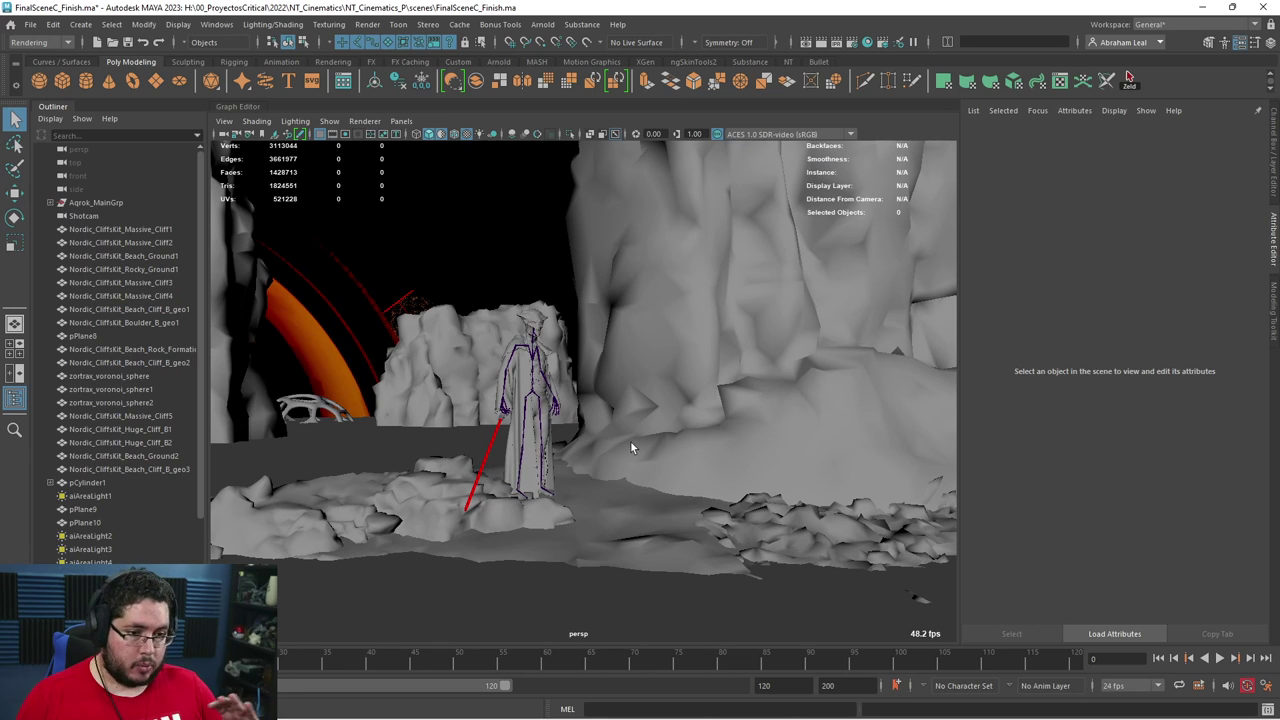
alt+drag(640, 397, 649, 441)
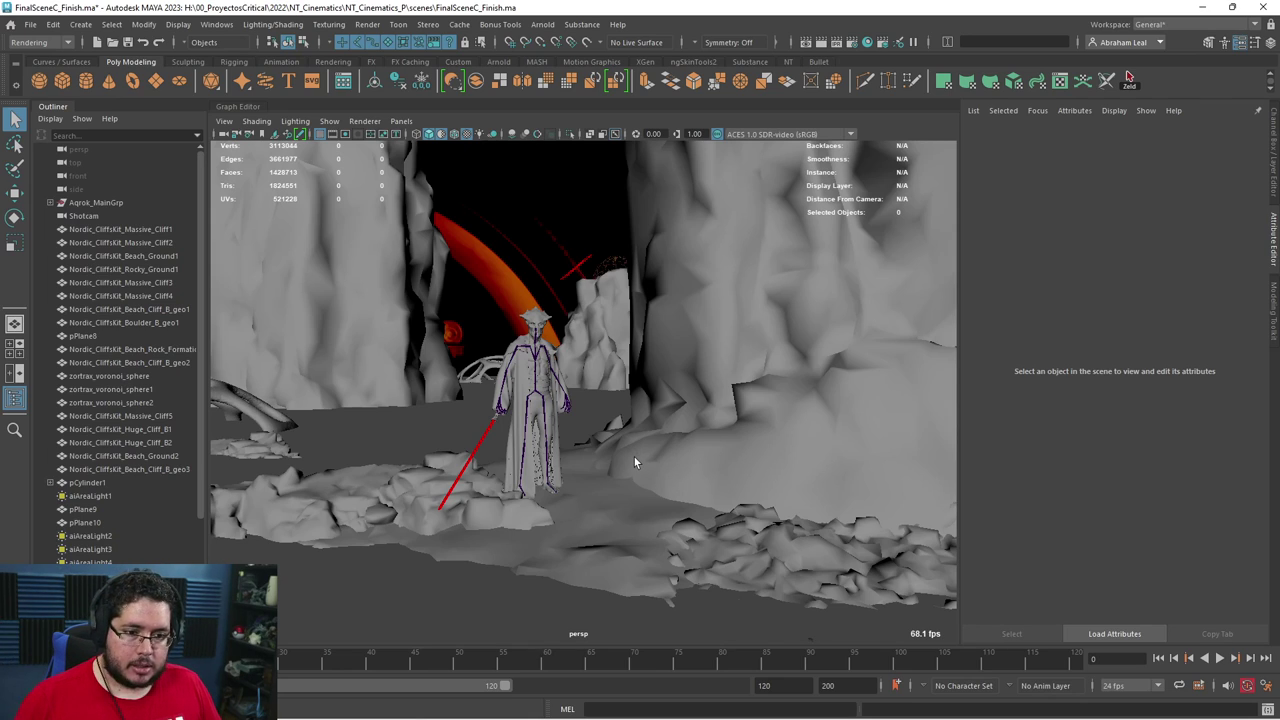
mouse_move(622, 445)
alt+mouse_down()
mouse_move(740, 455)
mouse_move(628, 460)
alt+mouse_up()
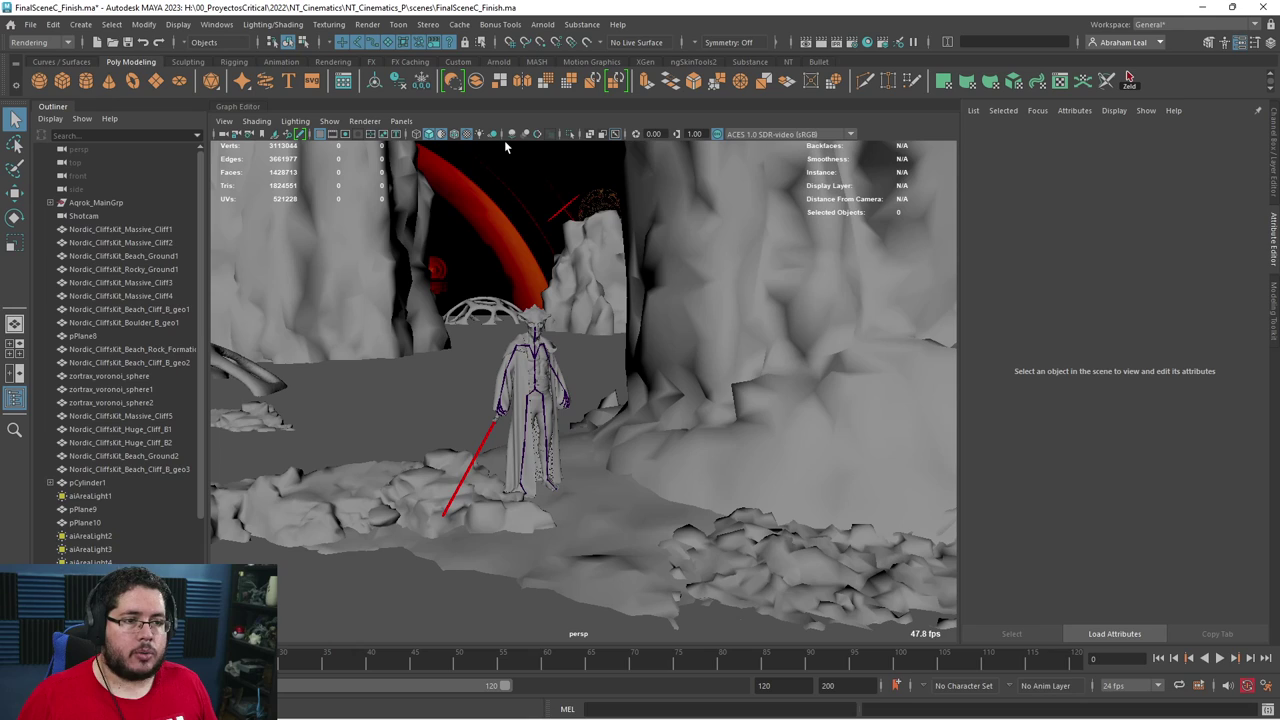
click(542, 24)
mouse_move(522, 24)
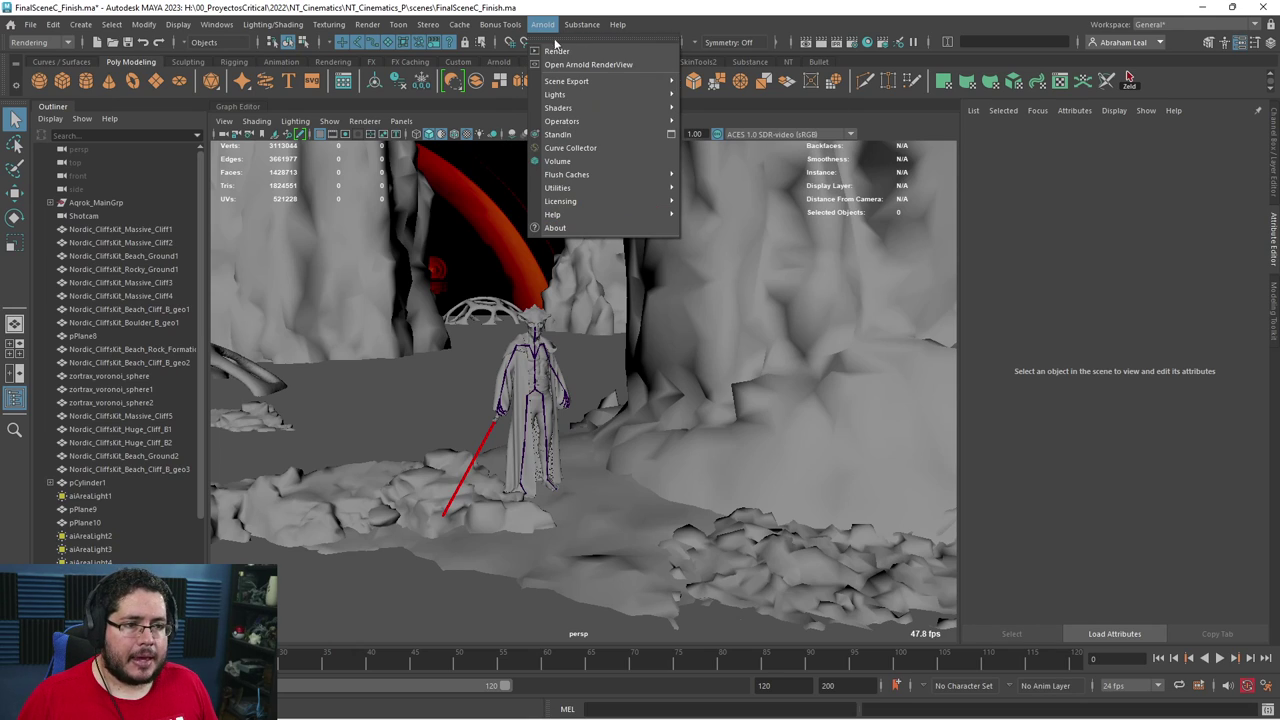
click(576, 53)
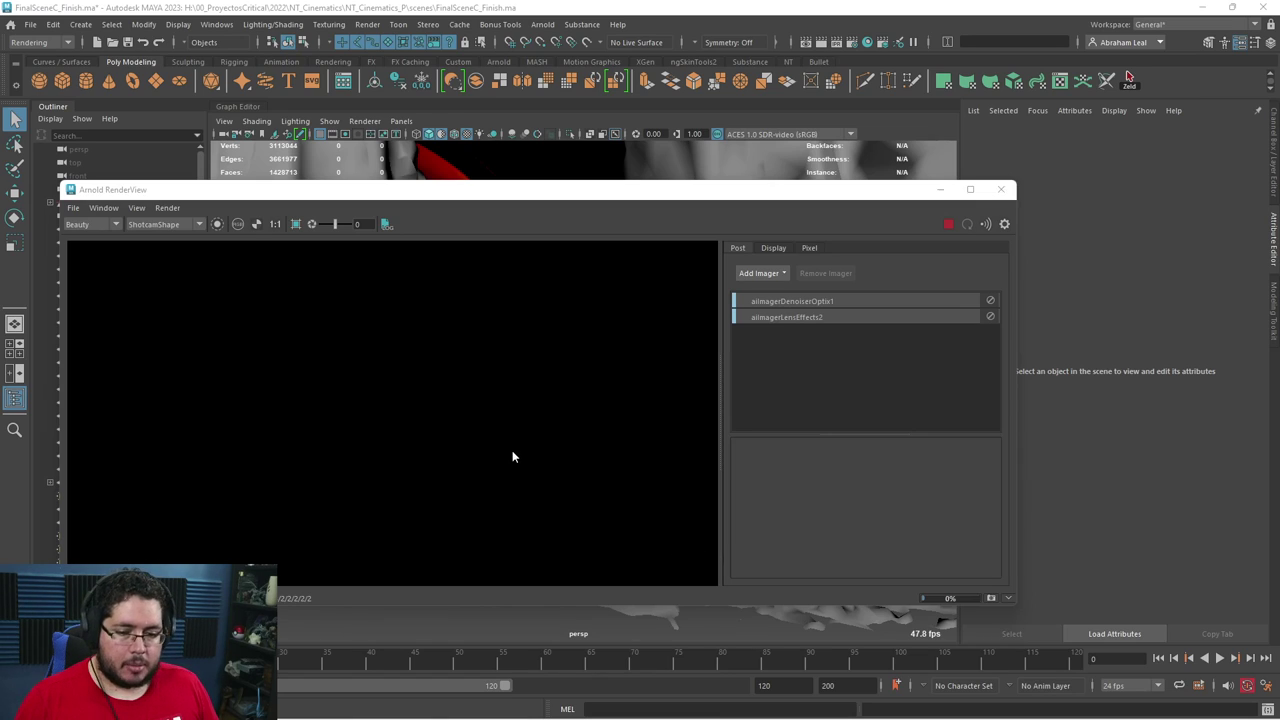
scroll(510, 439, down, 2)
scroll(514, 428, up, 1)
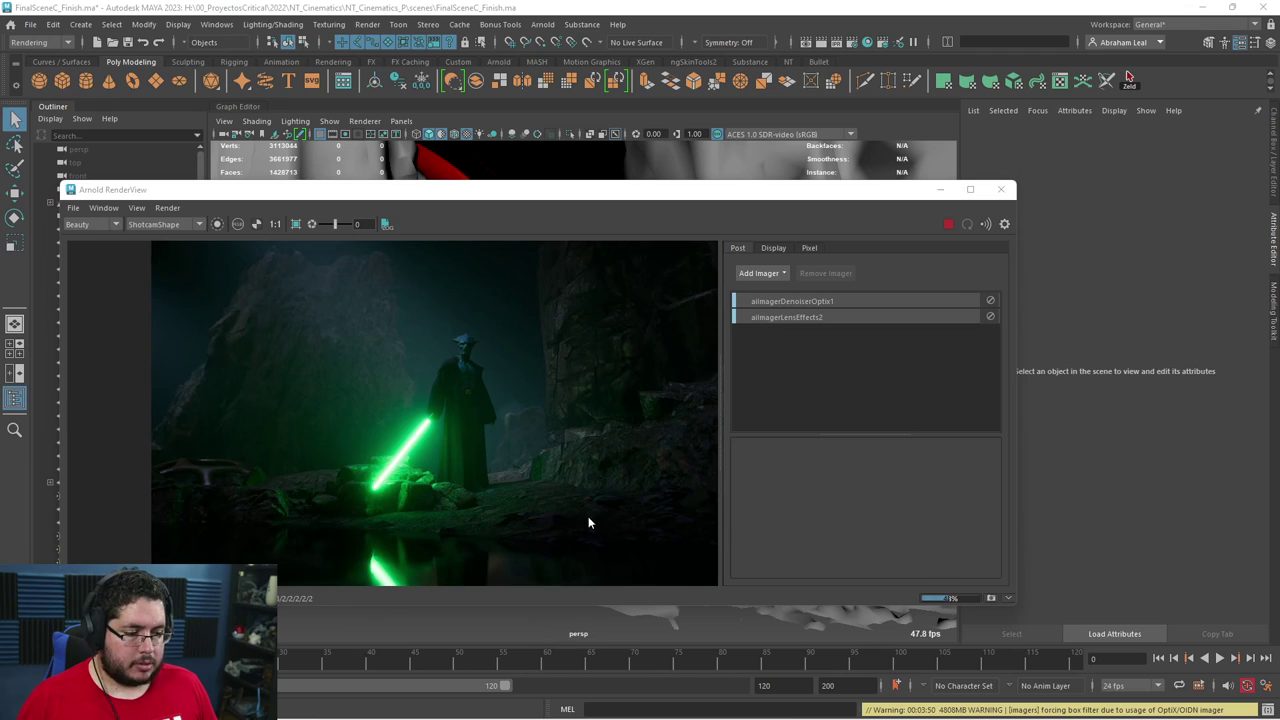
scroll(595, 510, down, 2)
click(948, 227)
Examine the rendered beauty image around the character, the green lightsaber and the surrounding cliffs.
scroll(460, 414, up, 3)
scroll(488, 422, down, 1)
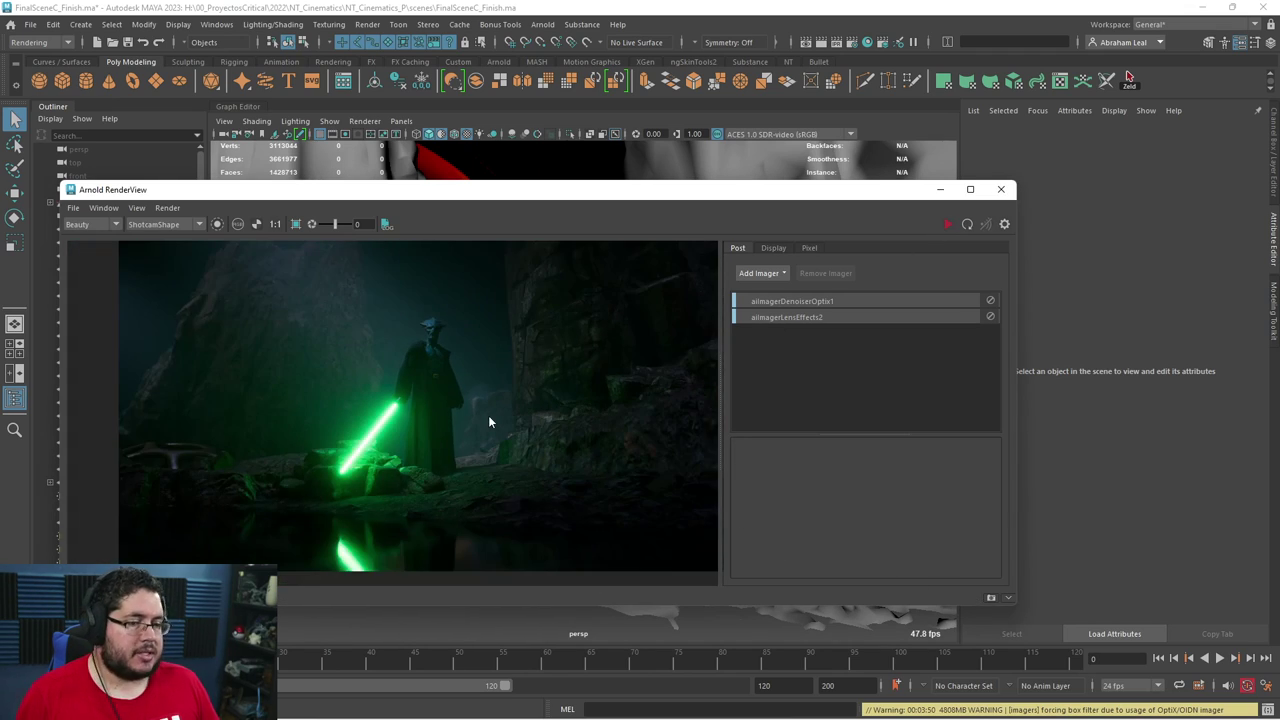
scroll(498, 420, down, 1)
scroll(508, 420, up, 2)
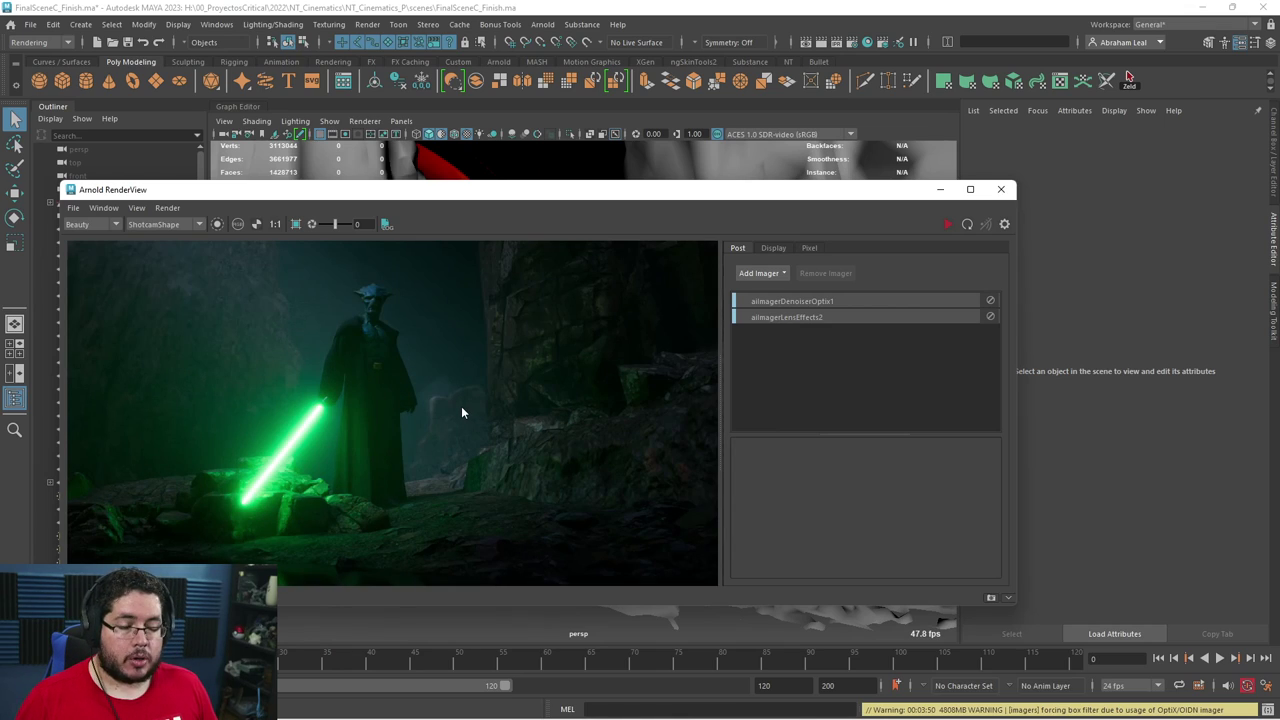
scroll(462, 412, down, 1)
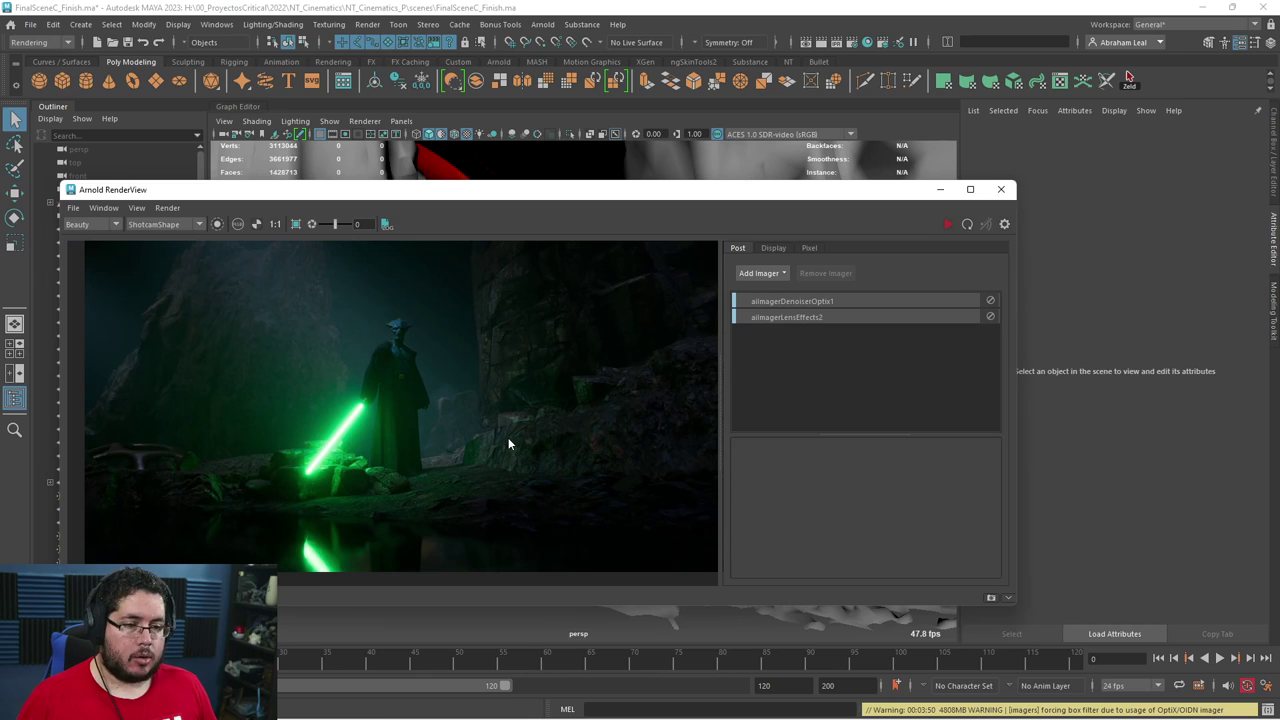
scroll(508, 443, down, 1)
scroll(508, 443, up, 2)
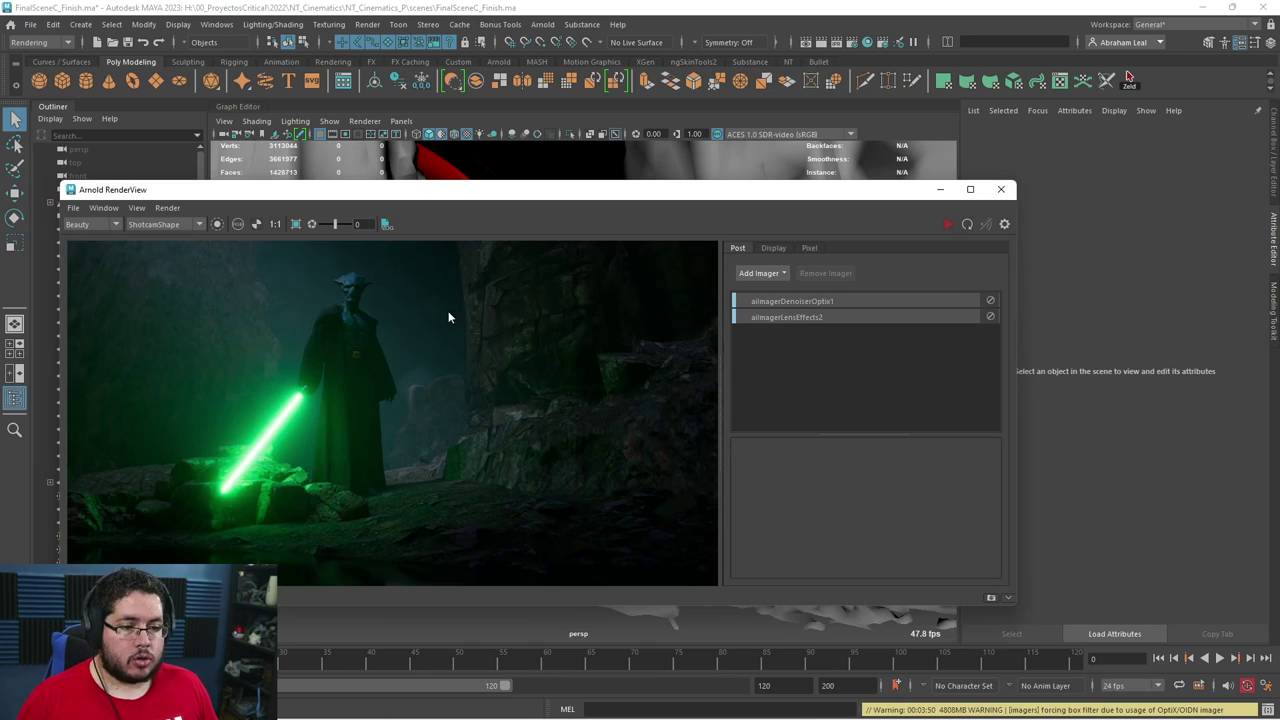
scroll(244, 240, down, 1)
Show the render's alpha channel and inspect the silhouettes of the character and the background cliff.
click(255, 226)
scroll(521, 445, up, 3)
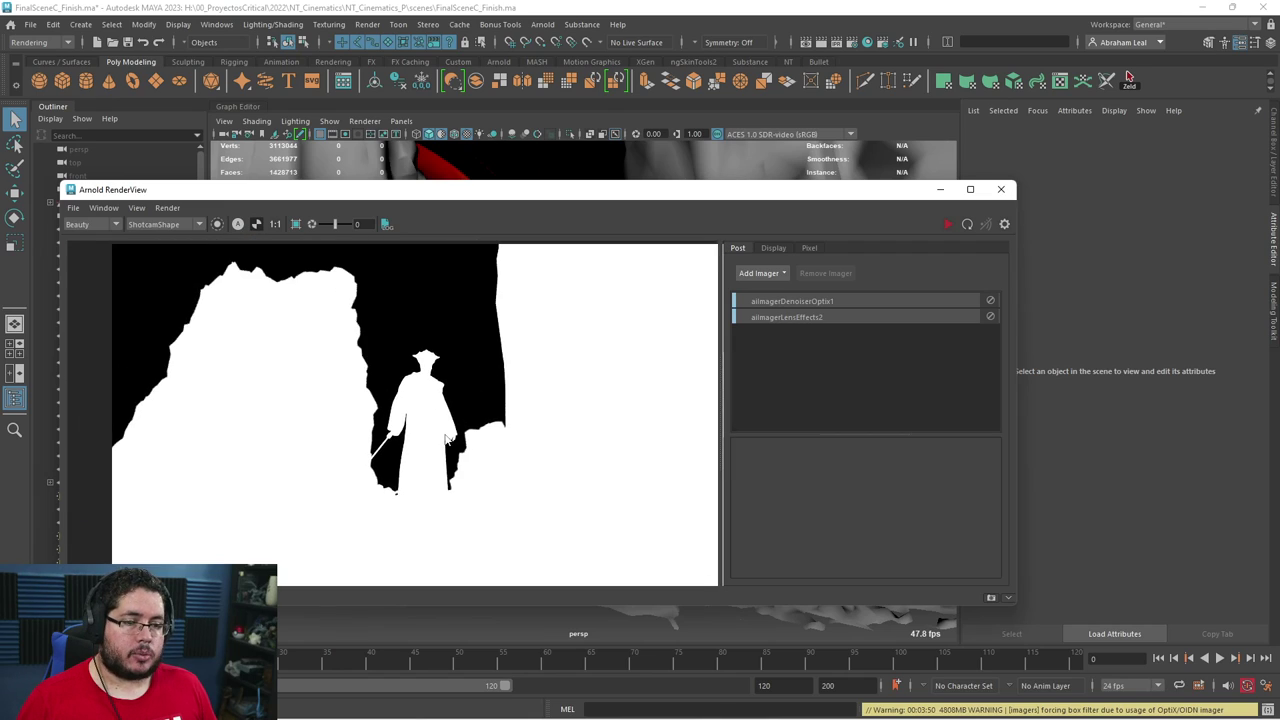
middle_drag(521, 445, 505, 408)
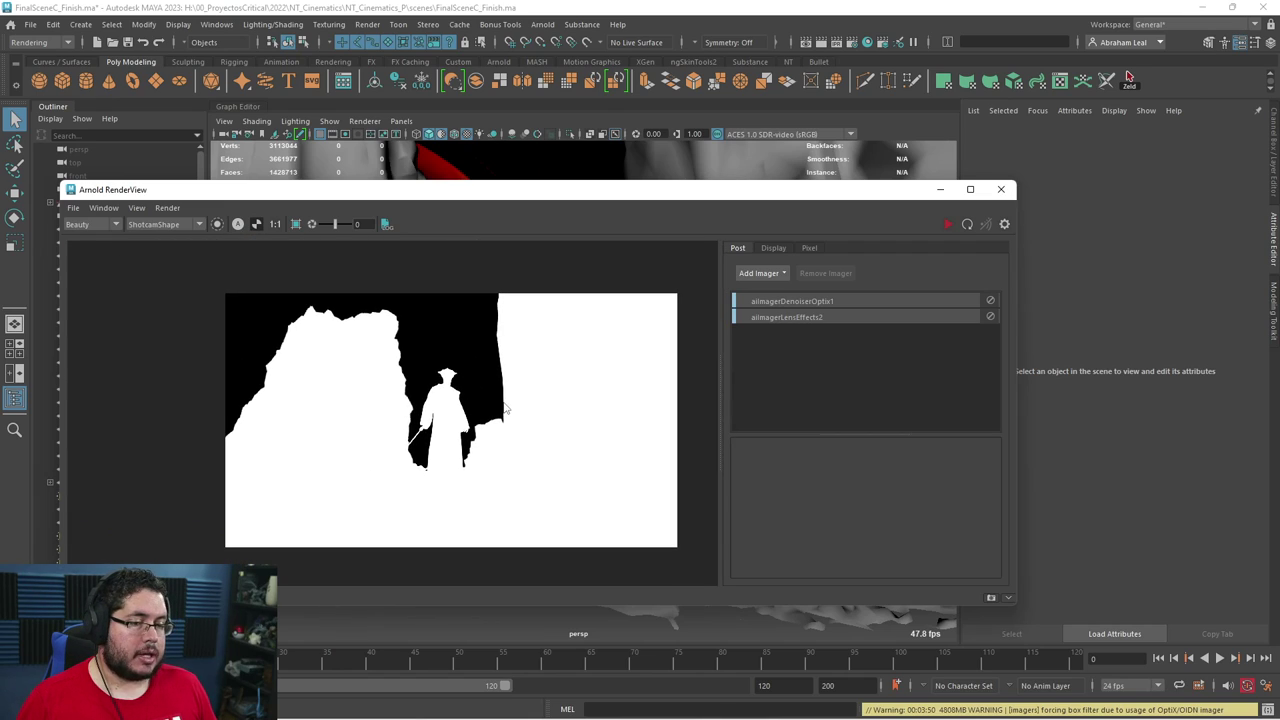
scroll(507, 399, up, 2)
scroll(507, 399, down, 2)
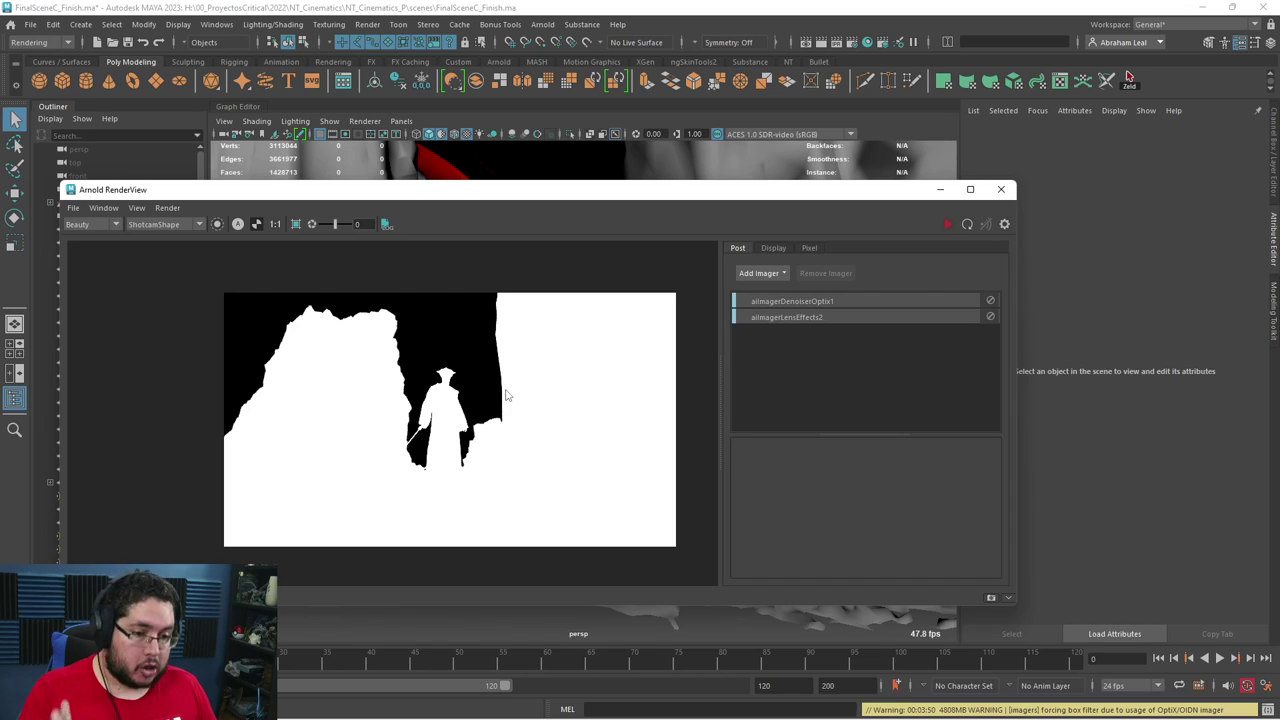
scroll(505, 393, up, 3)
middle_drag(388, 371, 646, 477)
scroll(646, 477, up, 3)
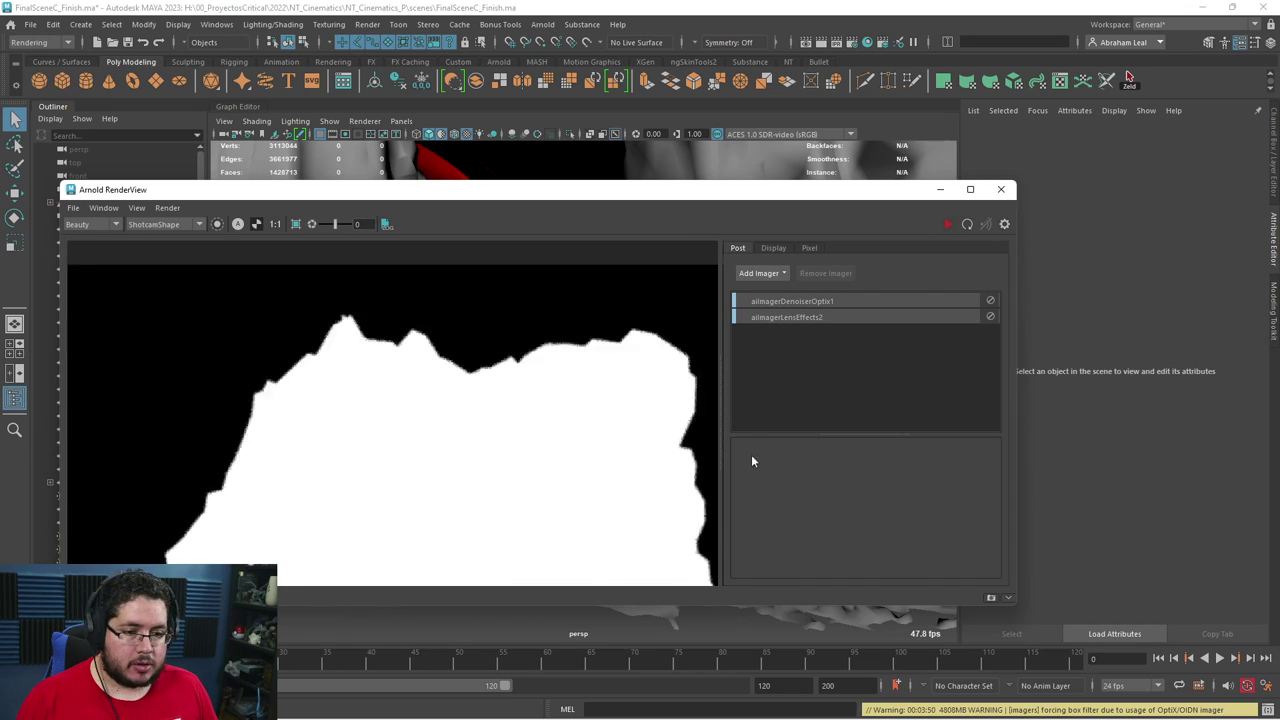
scroll(493, 267, up, 1)
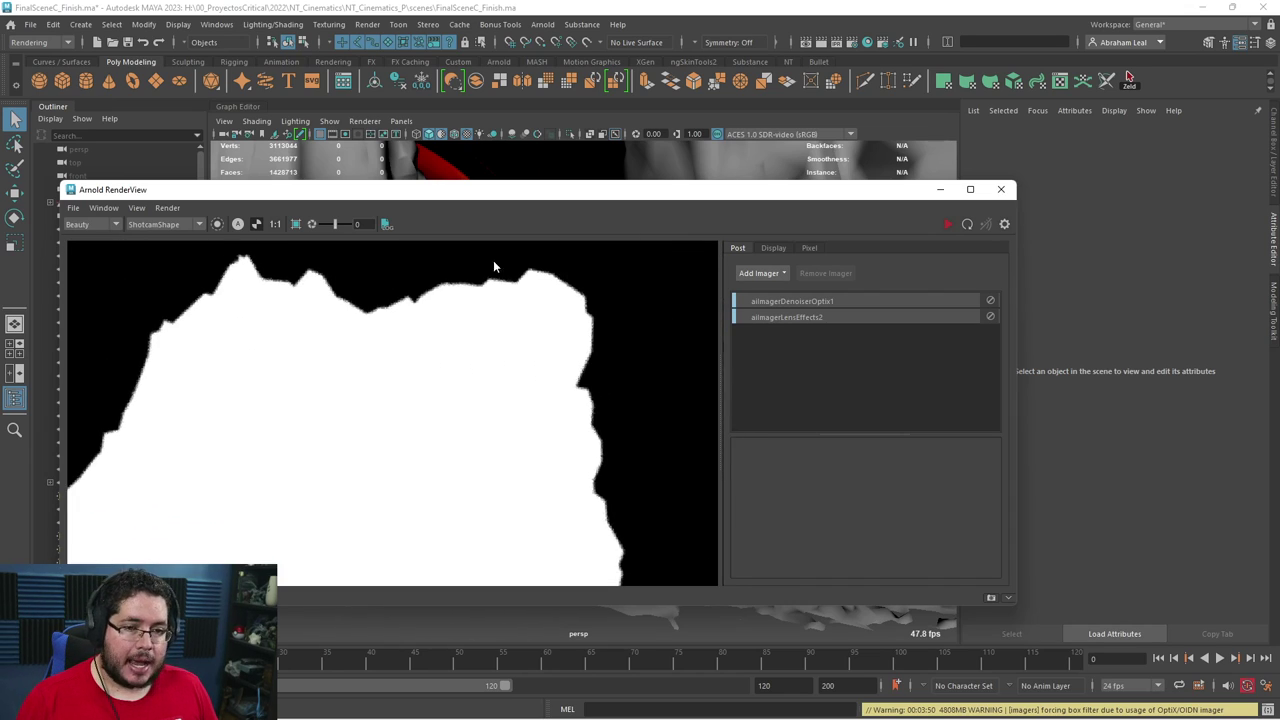
Return the render to its colour display and examine the large cliff and the background around it up close.
click(258, 226)
scroll(515, 403, down, 4)
scroll(503, 390, up, 3)
scroll(442, 438, up, 1)
scroll(443, 440, down, 2)
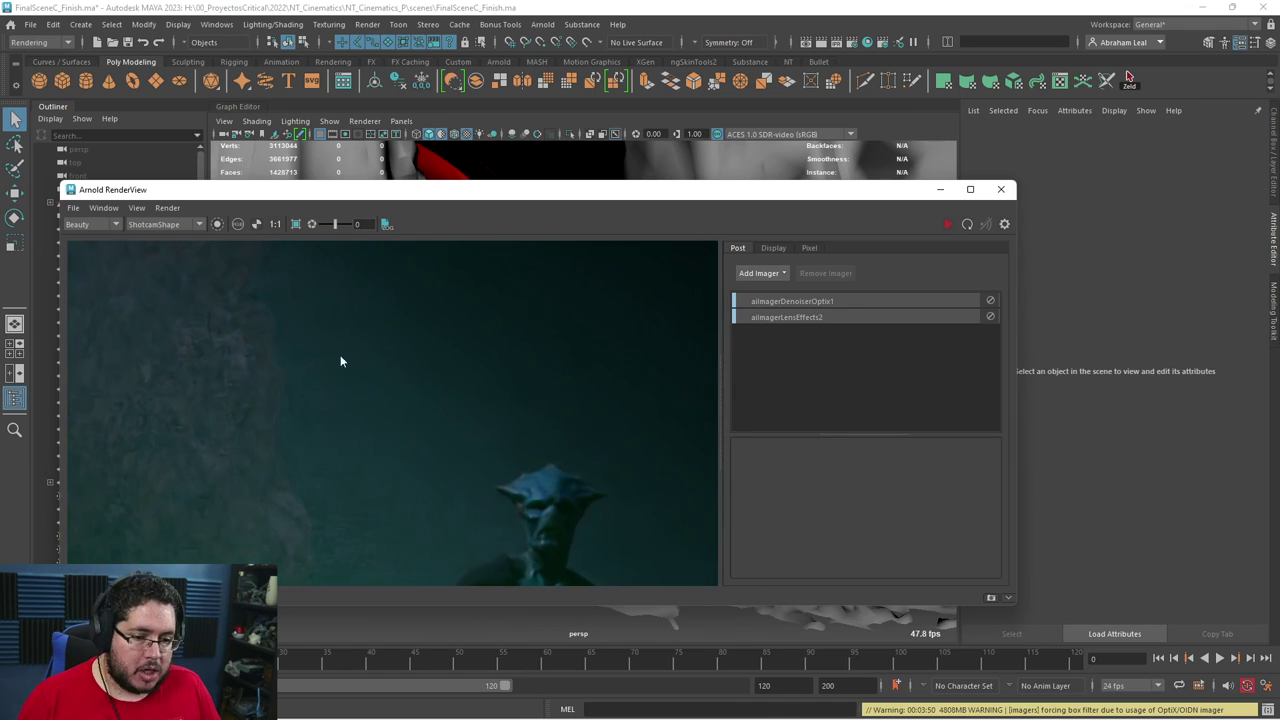
scroll(385, 370, down, 2)
scroll(400, 410, up, 2)
scroll(436, 388, up, 2)
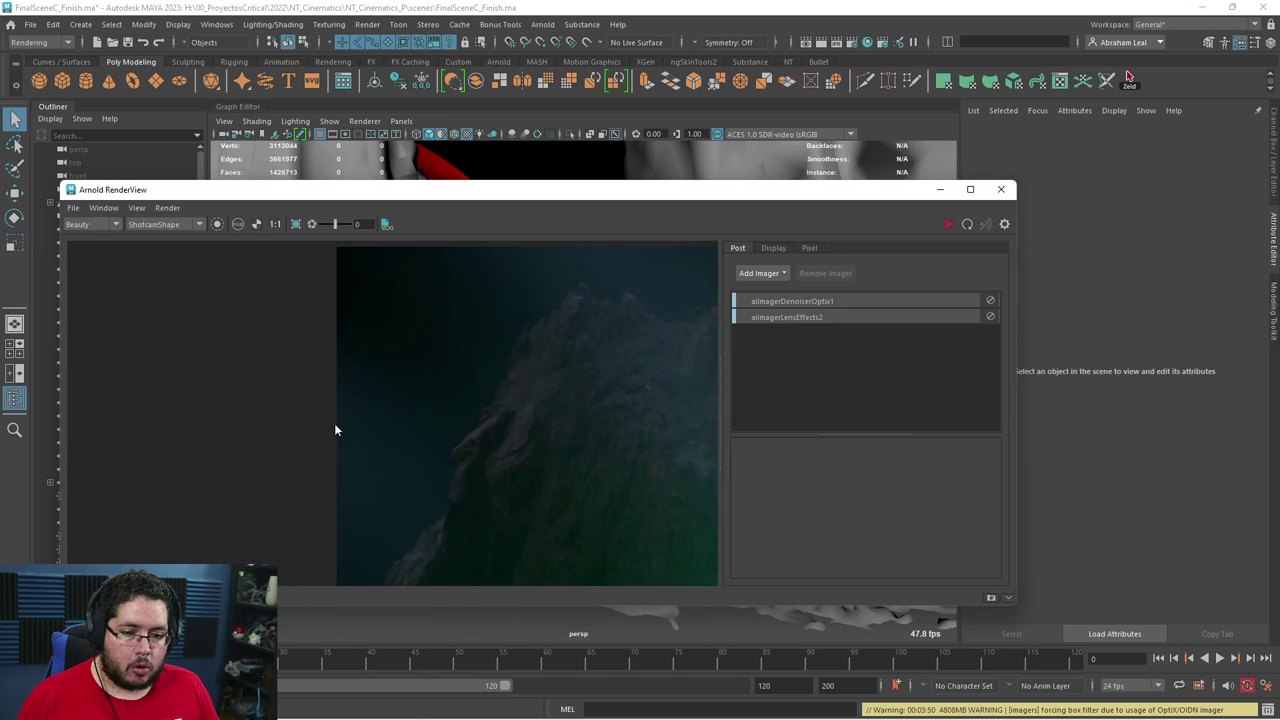
scroll(411, 425, up, 1)
scroll(437, 400, down, 3)
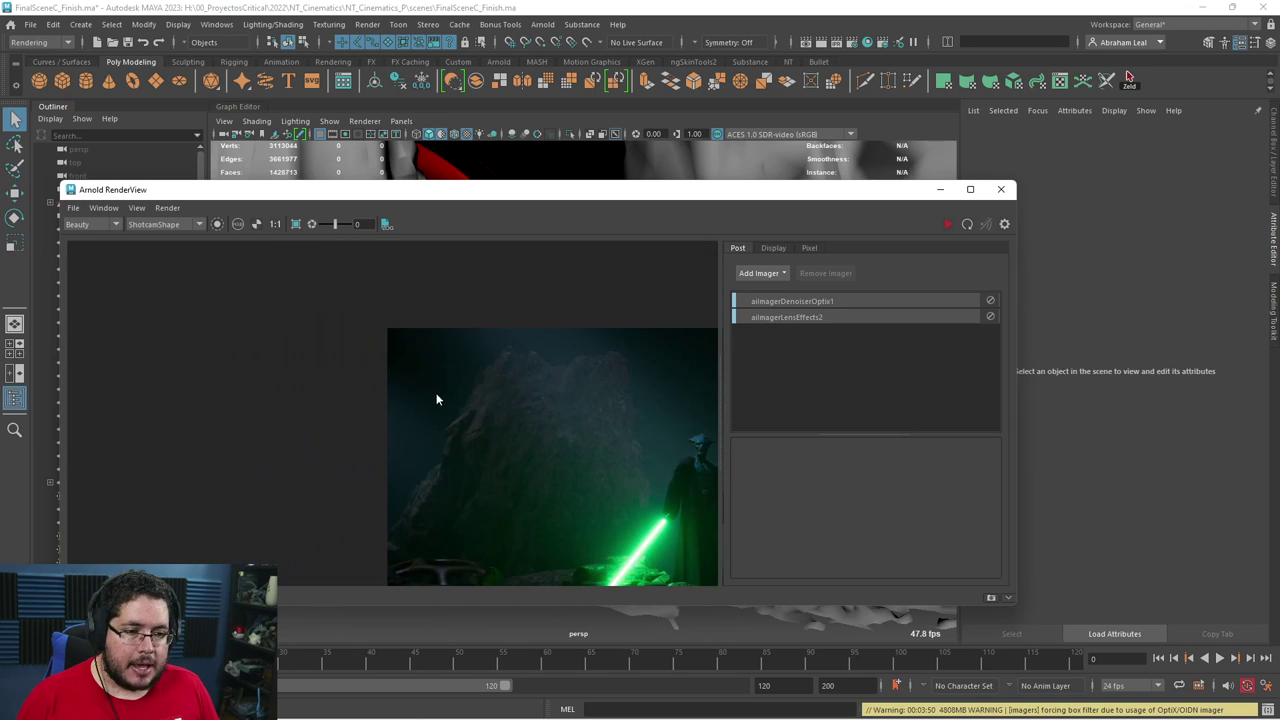
Minimize the render view and inspect the aiAtmosphereVolume attributes through the Environment section of the Arnold render settings.
click(940, 190)
scroll(523, 460, down, 5)
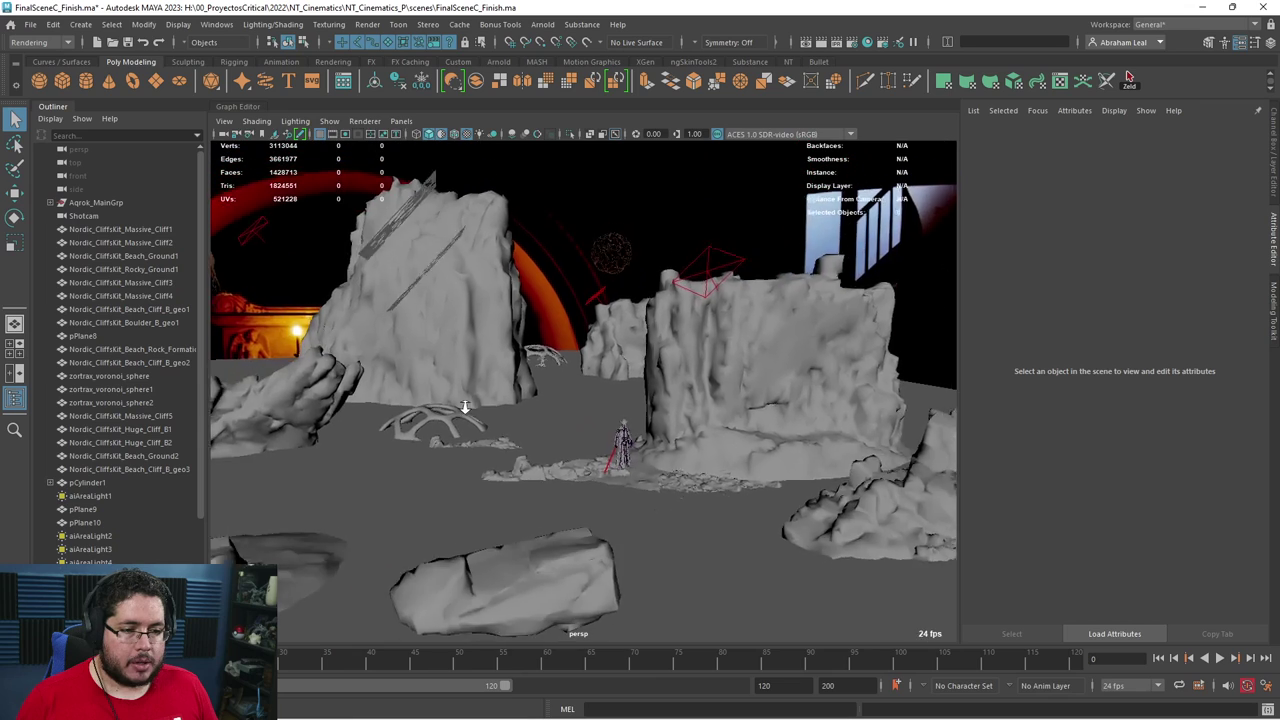
scroll(472, 410, down, 3)
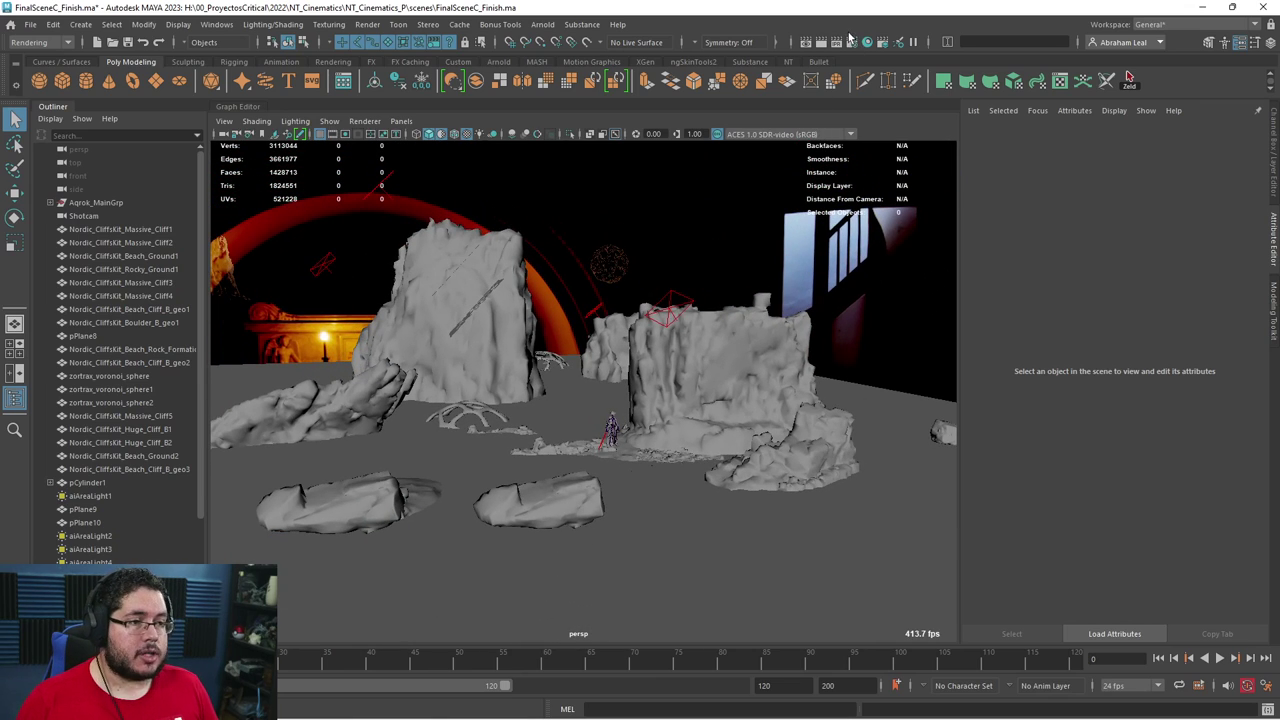
click(850, 41)
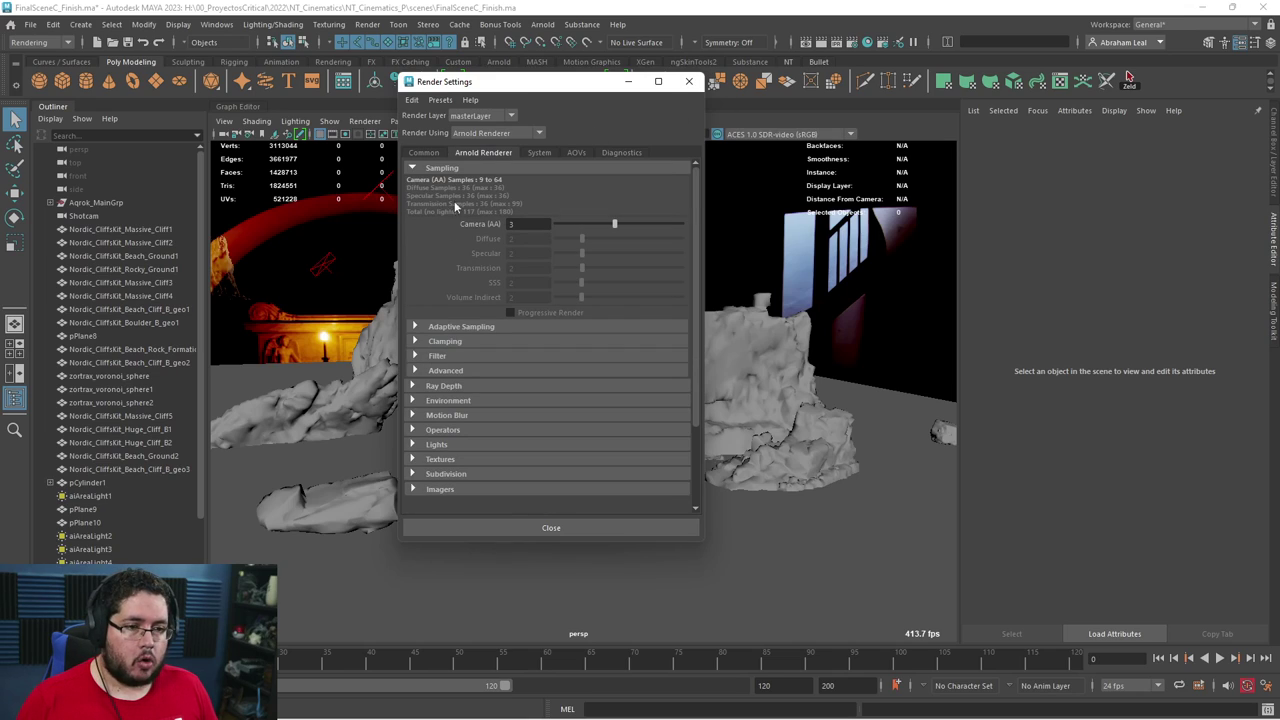
click(418, 400)
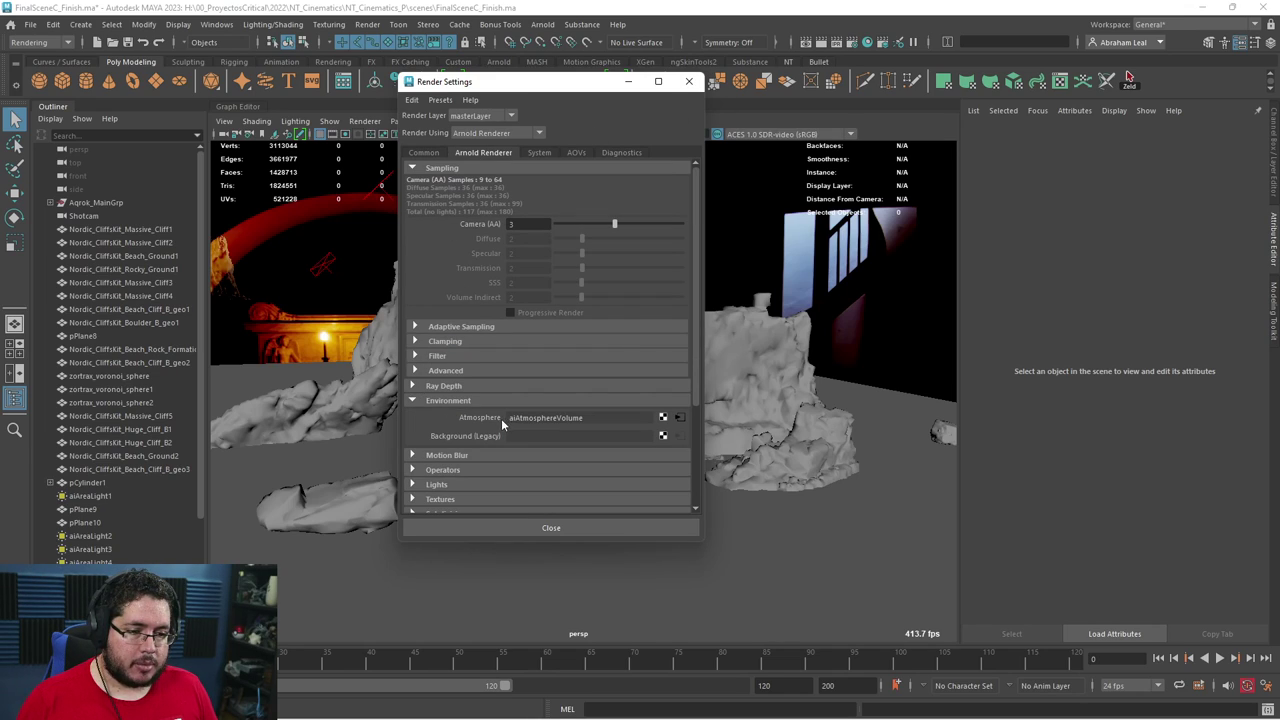
click(680, 417)
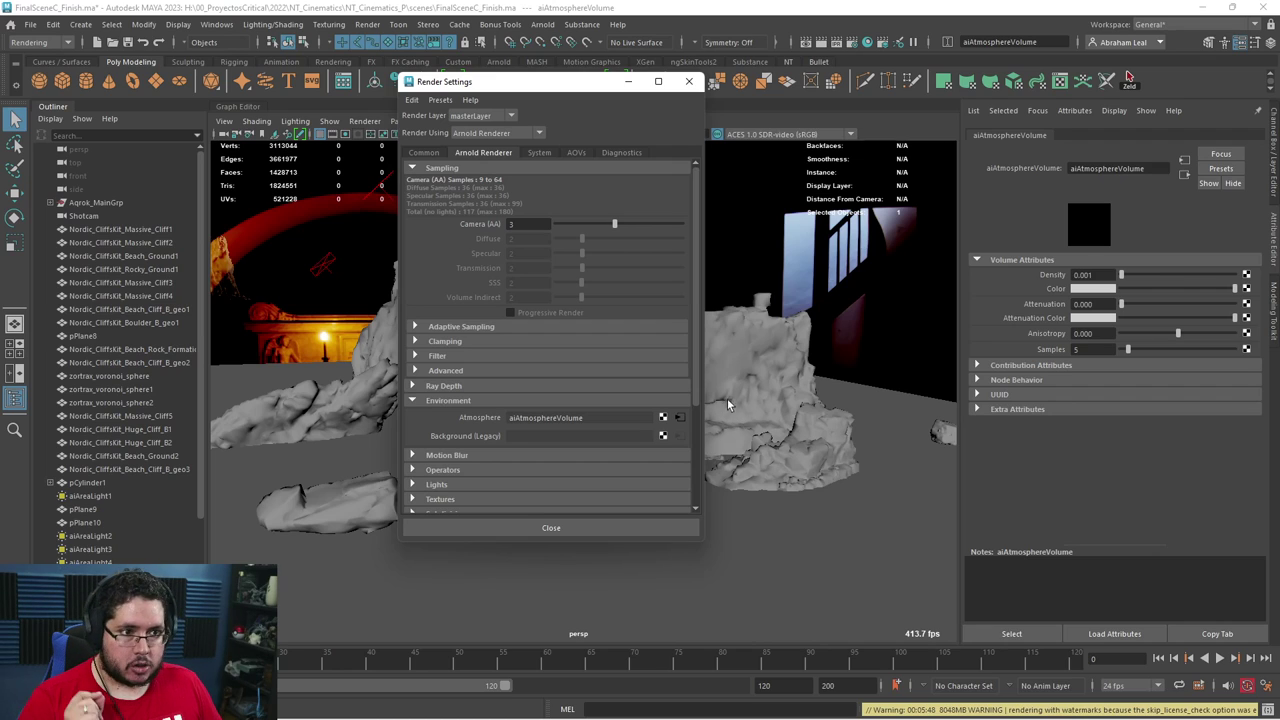
click(630, 84)
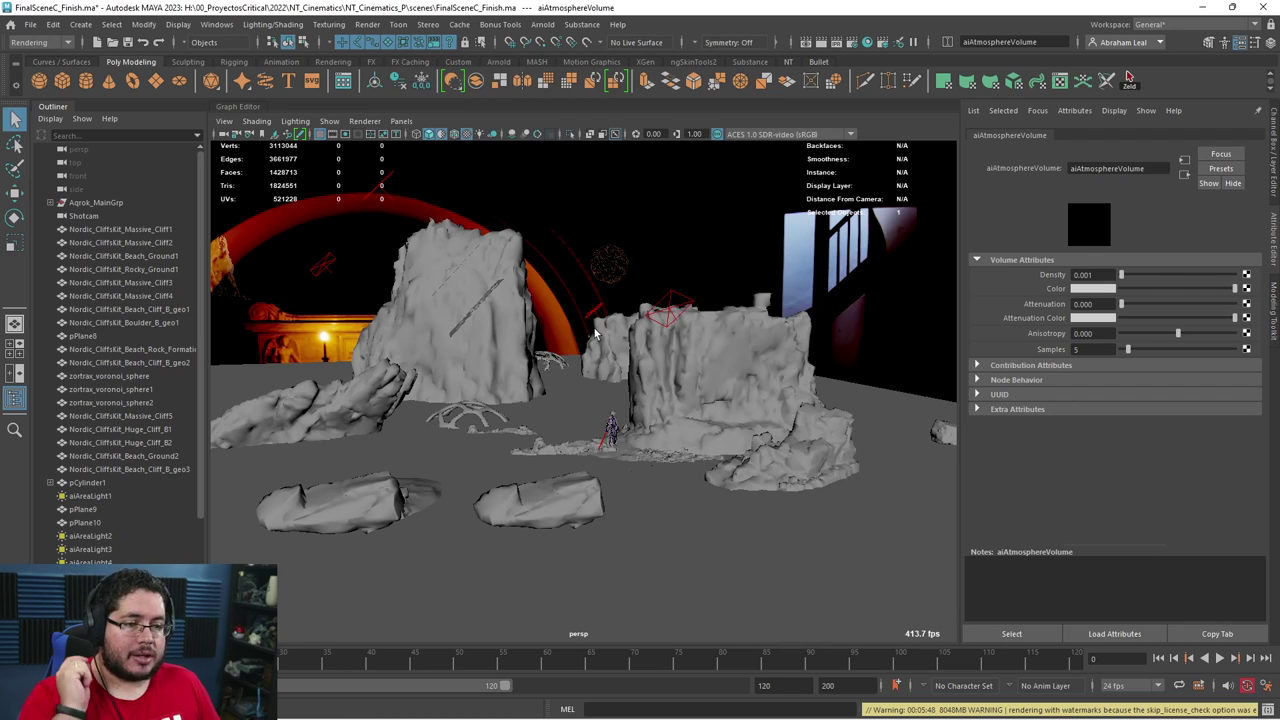
Frame the character in the viewport and select the sky dome light behind him to show its attributes.
alt+drag(605, 316, 584, 407)
alt+right_drag(584, 407, 712, 469)
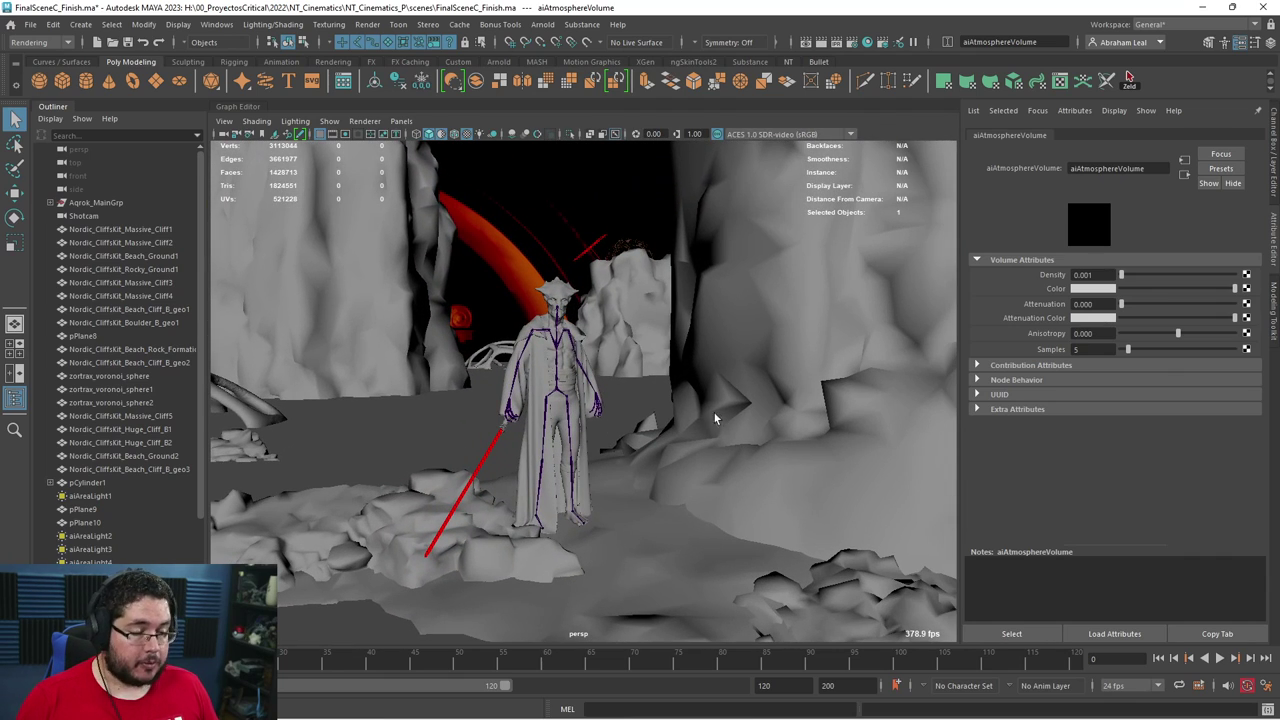
click(633, 214)
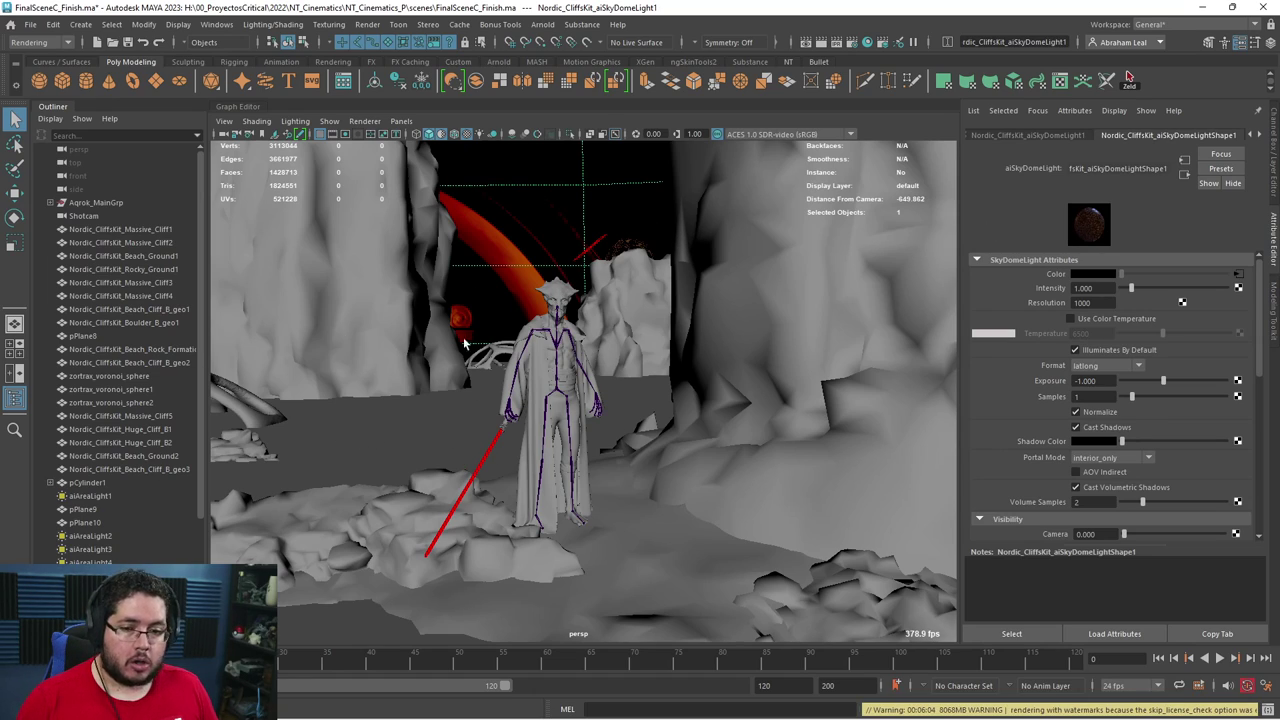
Bring the Arnold RenderView back up and examine the character, background cliffs and overall composition of the render.
click(1128, 80)
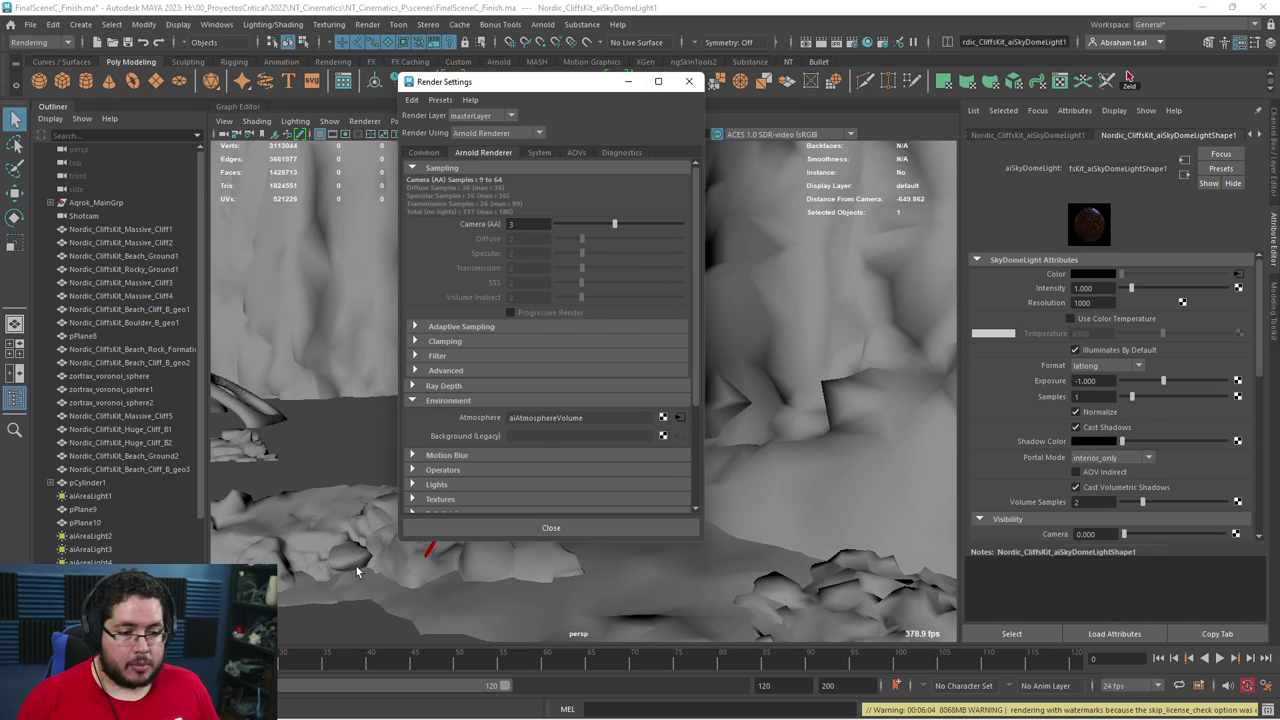
click(1128, 78)
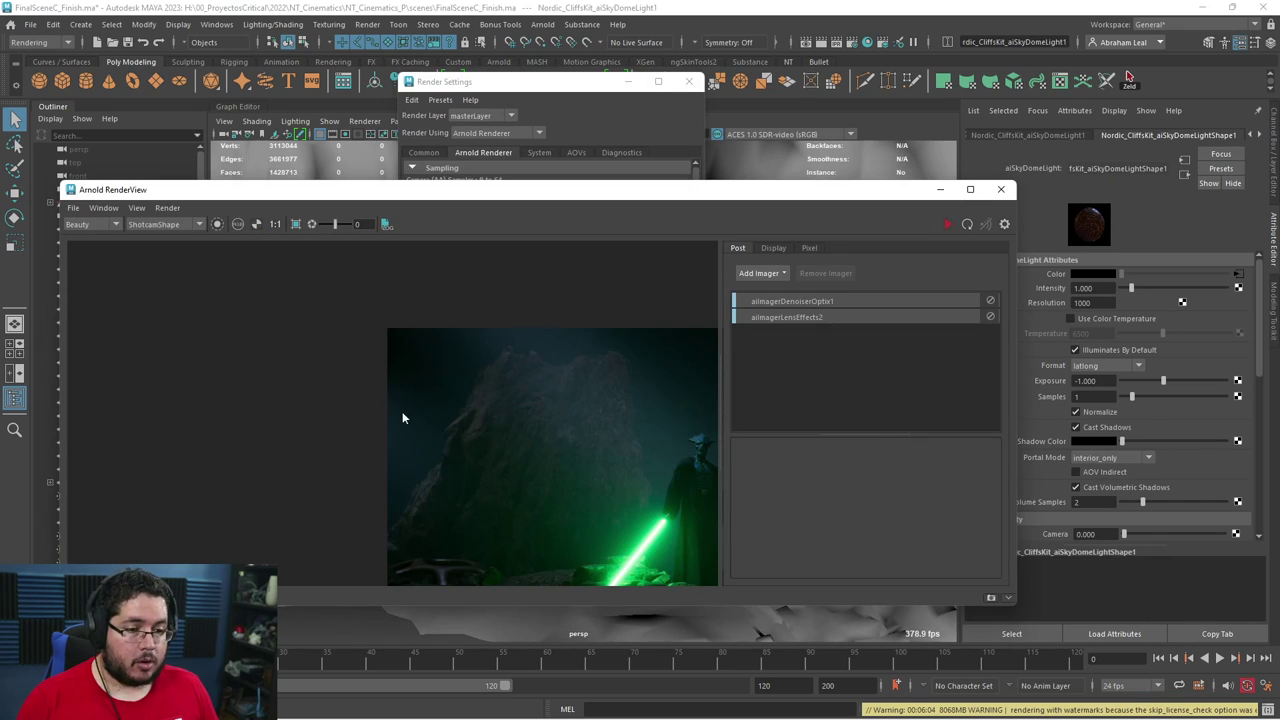
scroll(390, 408, down, 2)
scroll(428, 420, up, 4)
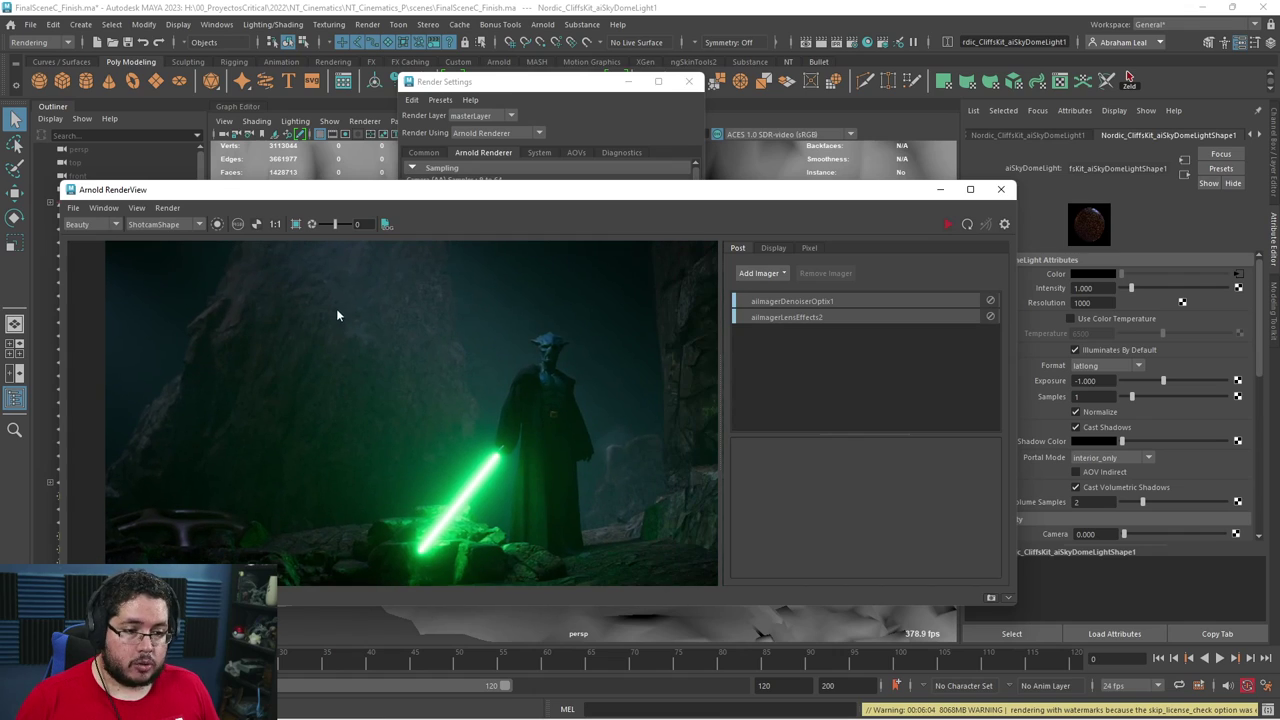
scroll(502, 405, down, 2)
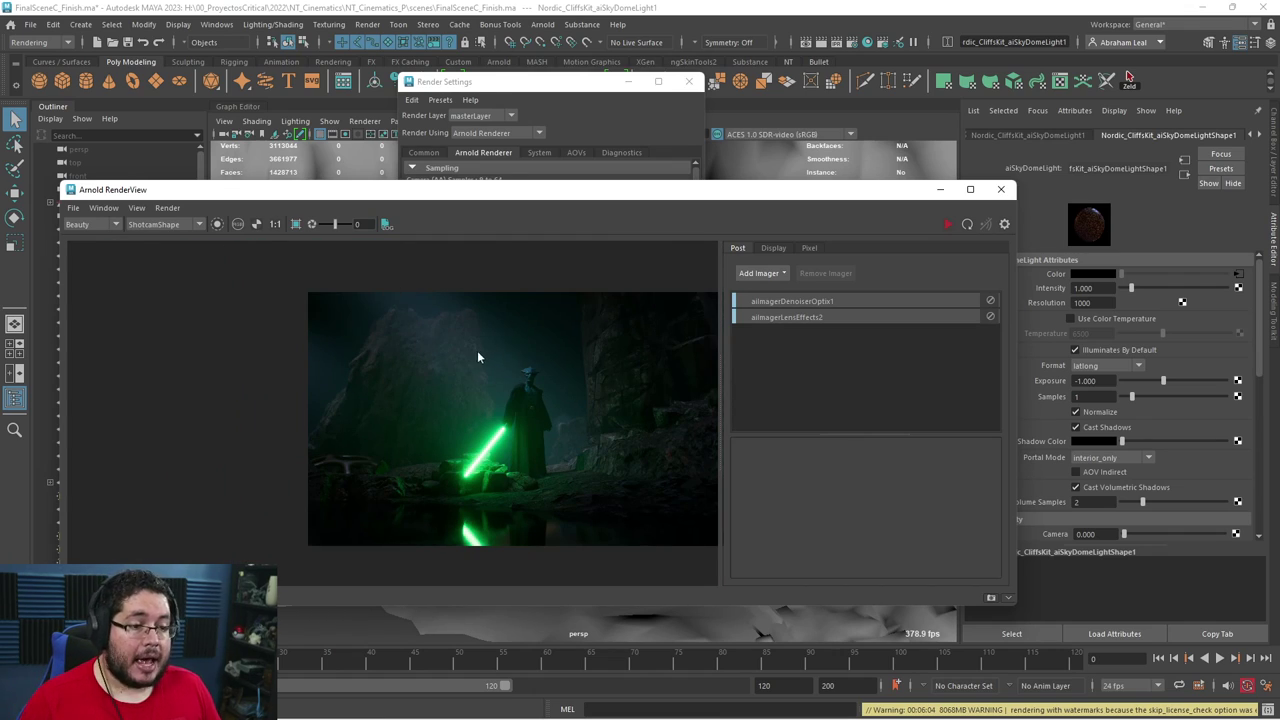
scroll(538, 395, up, 3)
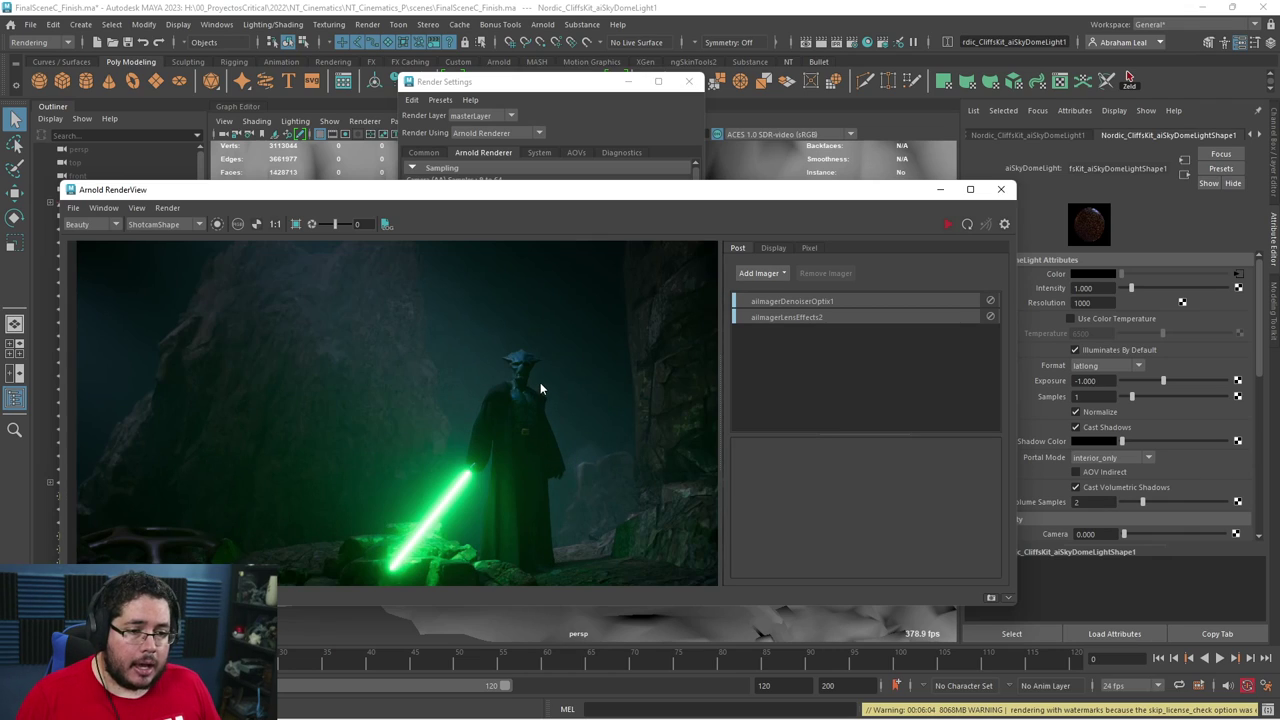
scroll(539, 390, down, 1)
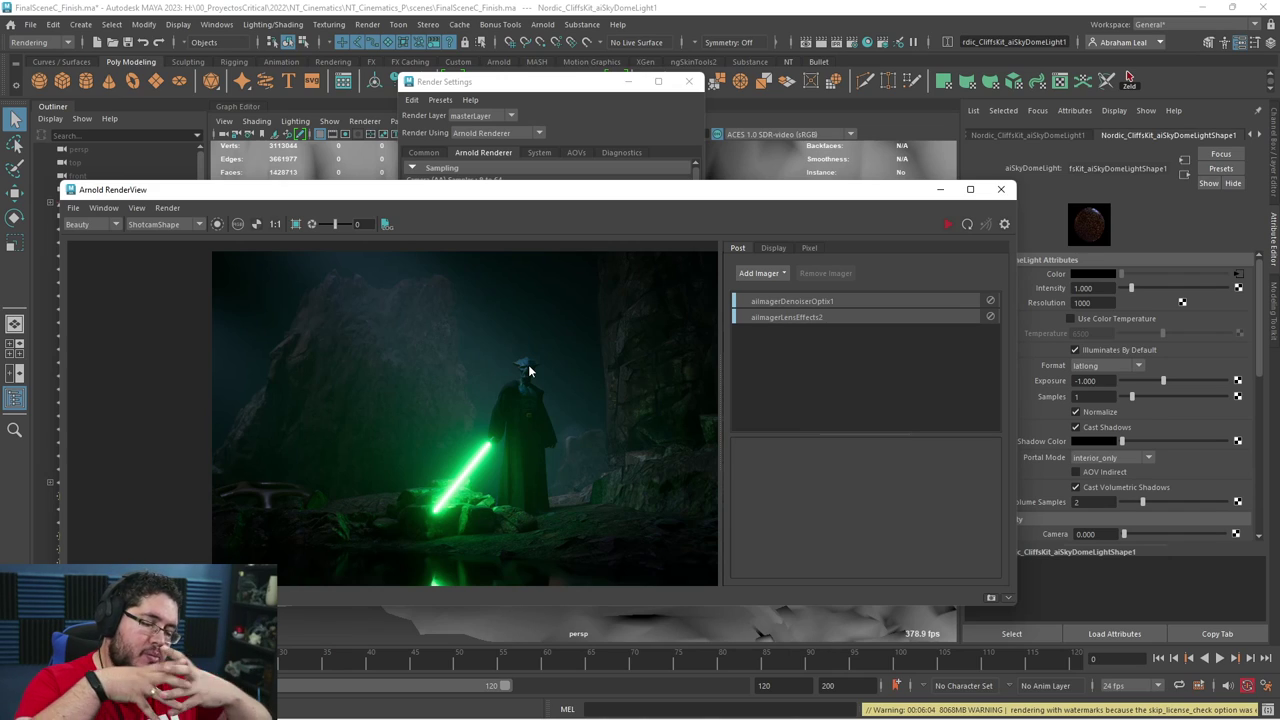
scroll(528, 385, down, 2)
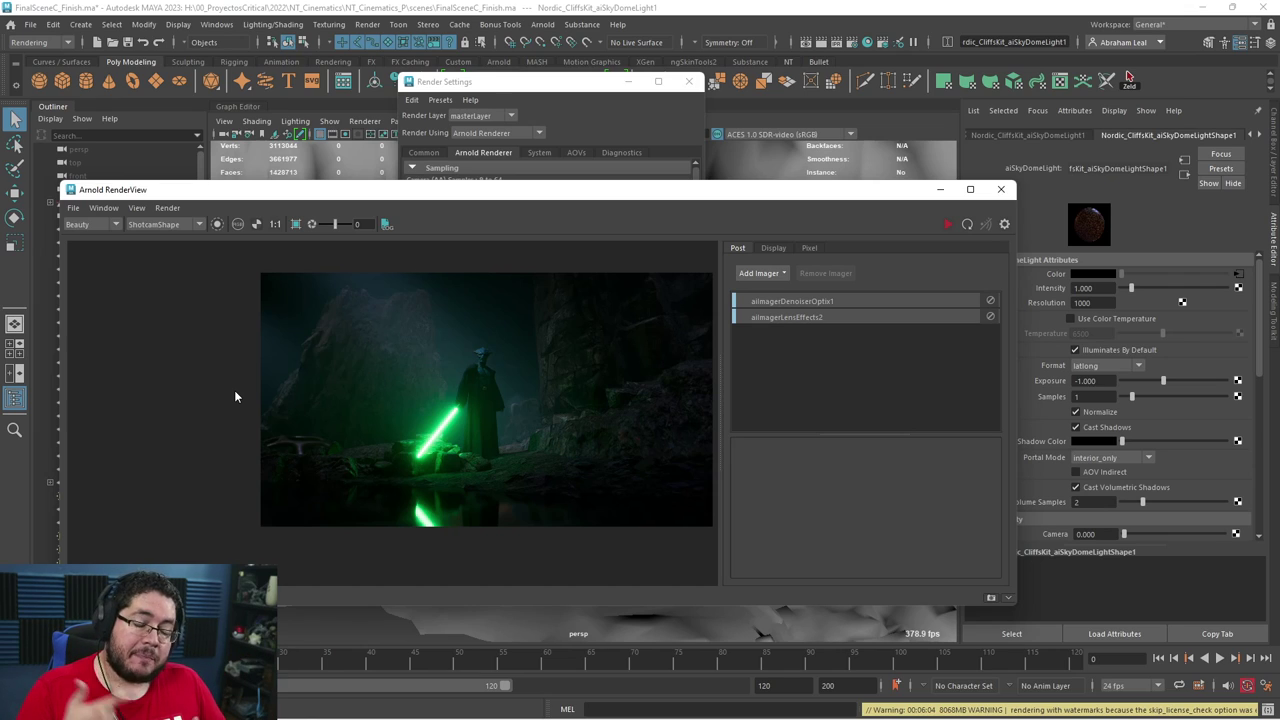
key(super)
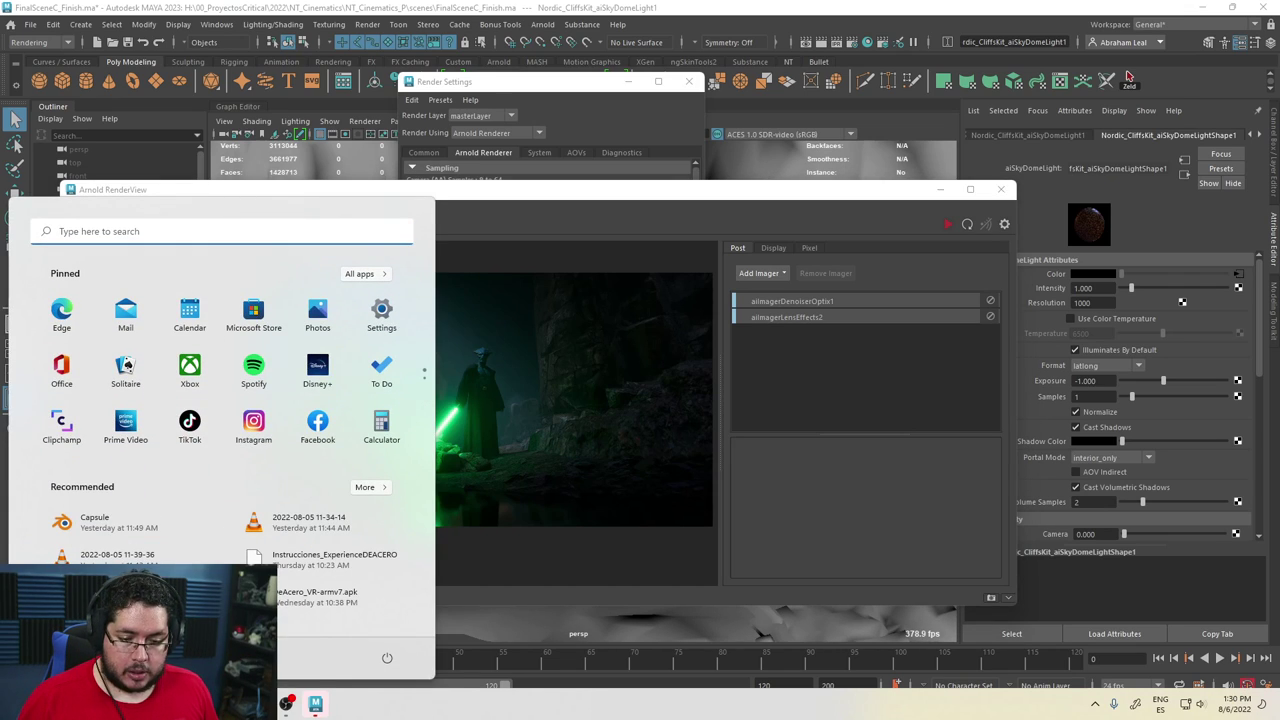
right_click(127, 366)
click(180, 345)
click(686, 412)
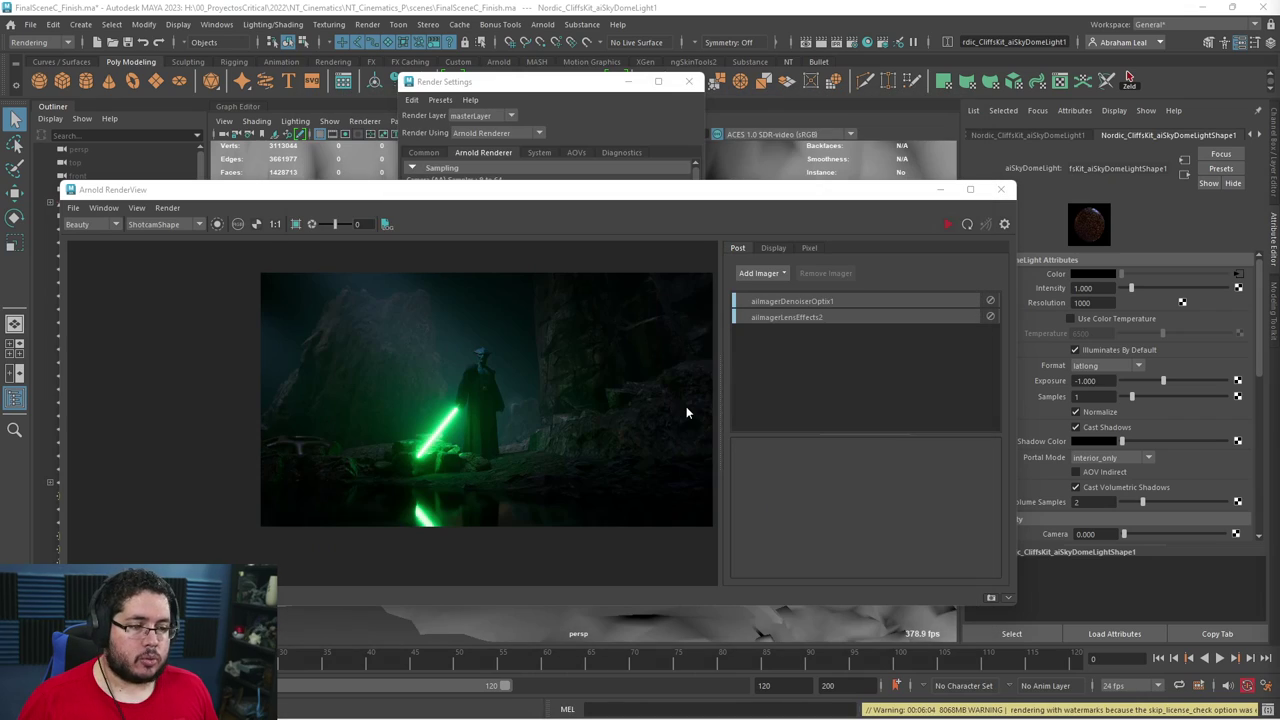
Switch to Chrome and search Google for "disney frames".
key(alt+Tab)
click(549, 35)
text(disney )
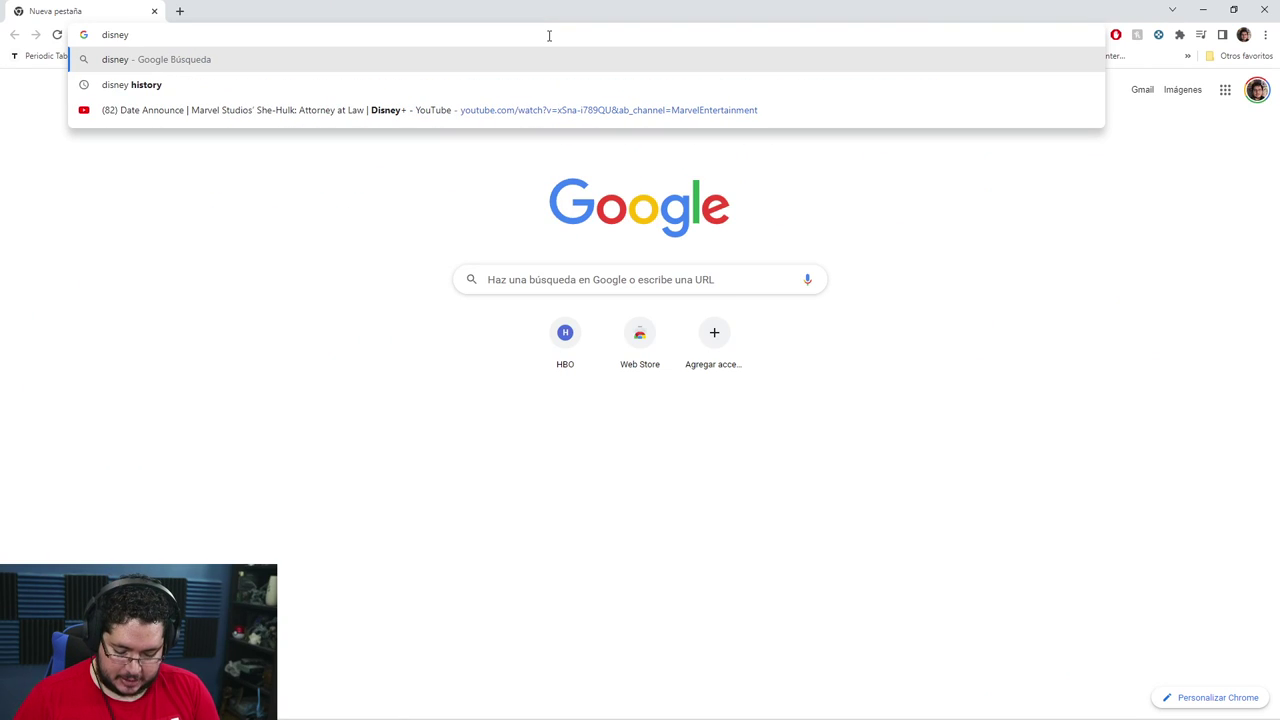
text(frames)
key(Return)
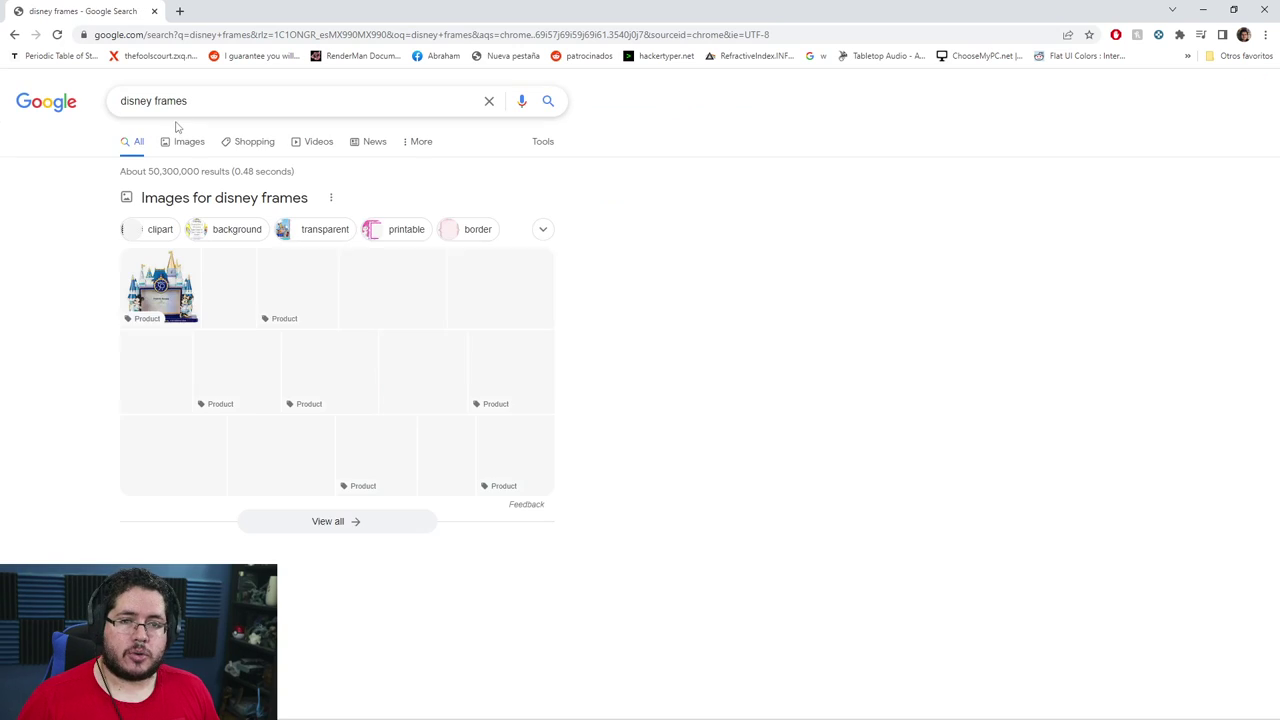
Show the image results and refine the search to "disney frames animation".
click(182, 145)
click(211, 103)
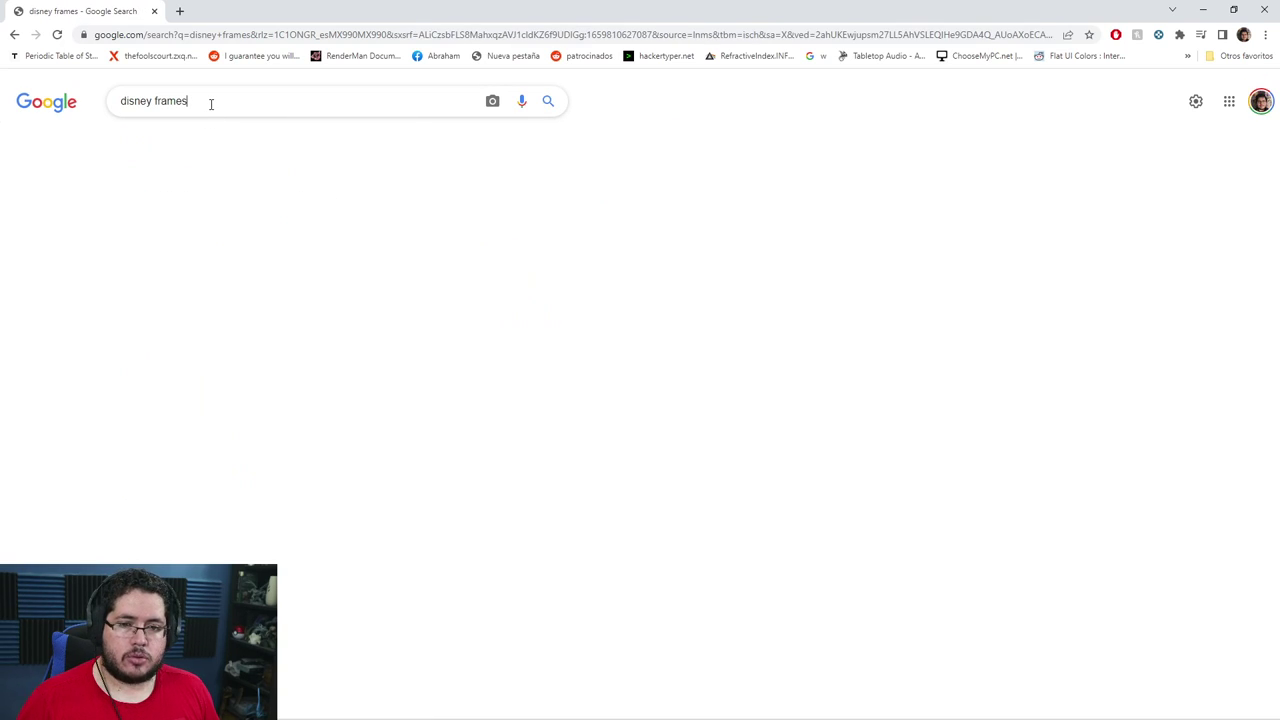
text(animation)
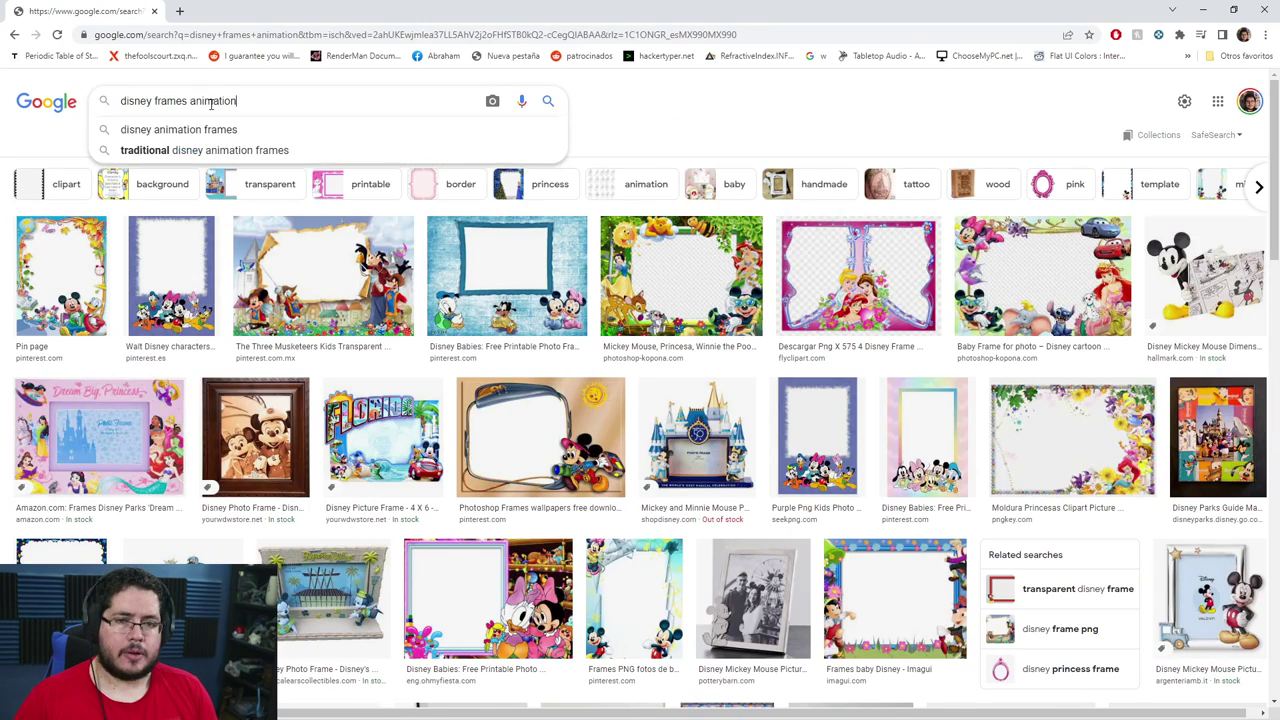
key(Return)
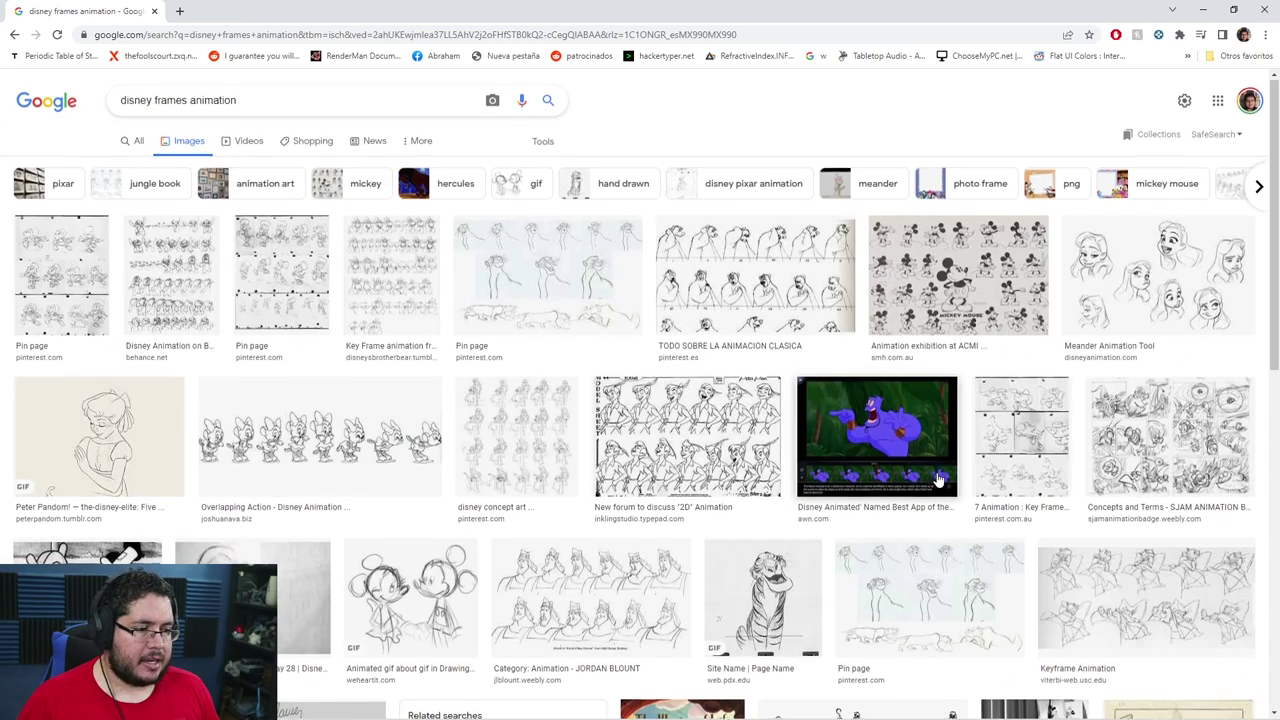
Browse the Disney animation images and preview the framed "Disney Animation Cels" picture from AllEars.Net.
scroll(843, 462, down, 3)
scroll(843, 462, down, 2)
scroll(900, 420, down, 1)
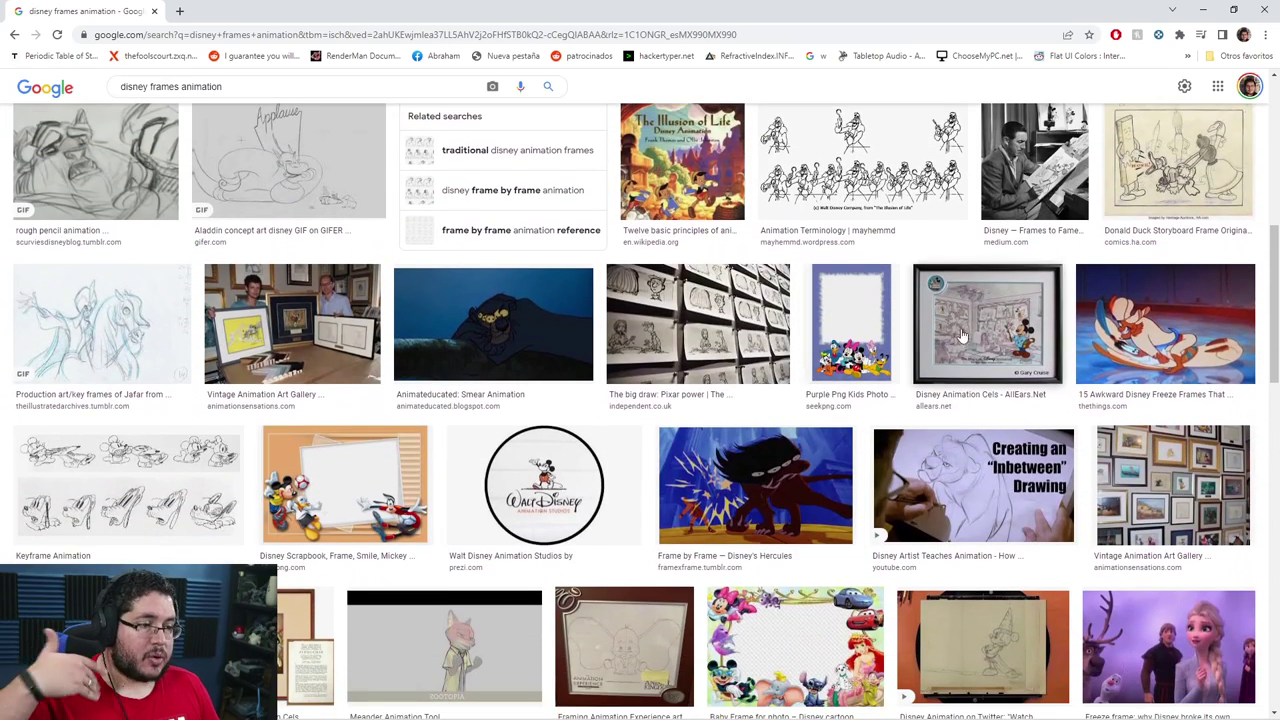
click(1040, 365)
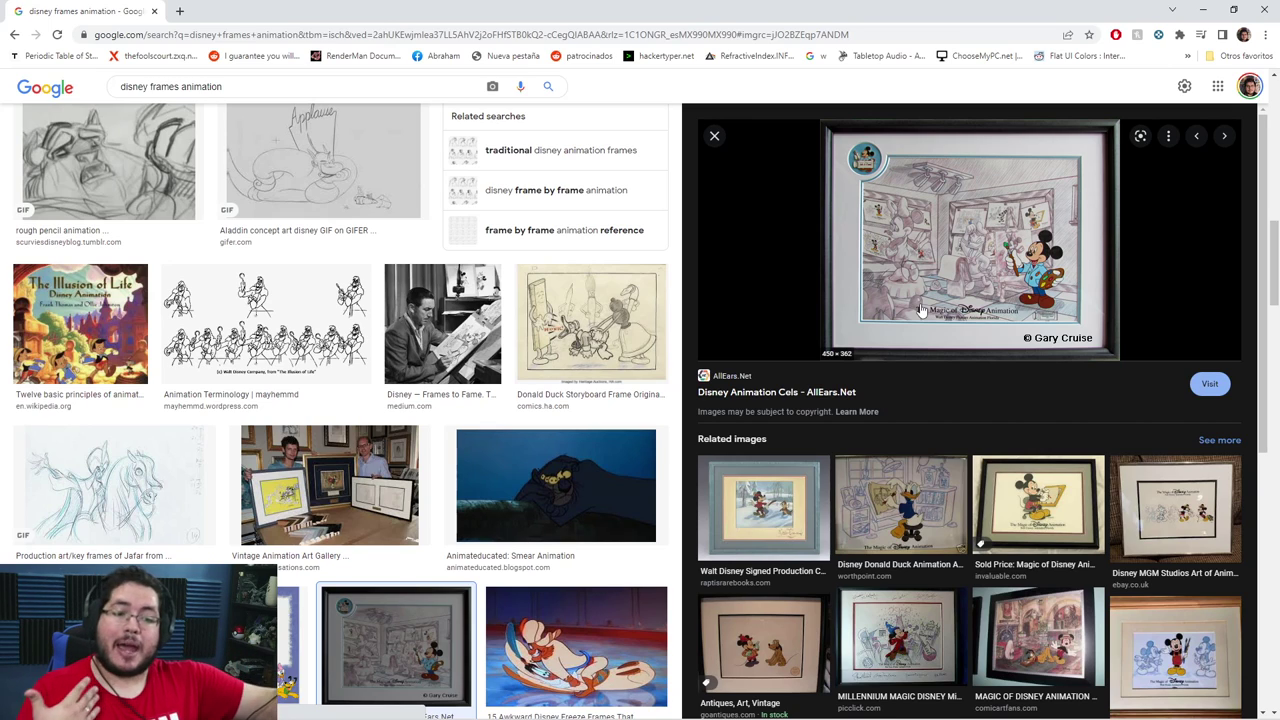
Replace the image search with "tom and jerry" and look through the results for a classic cartoon frame.
scroll(430, 280, up, 4)
scroll(430, 280, up, 3)
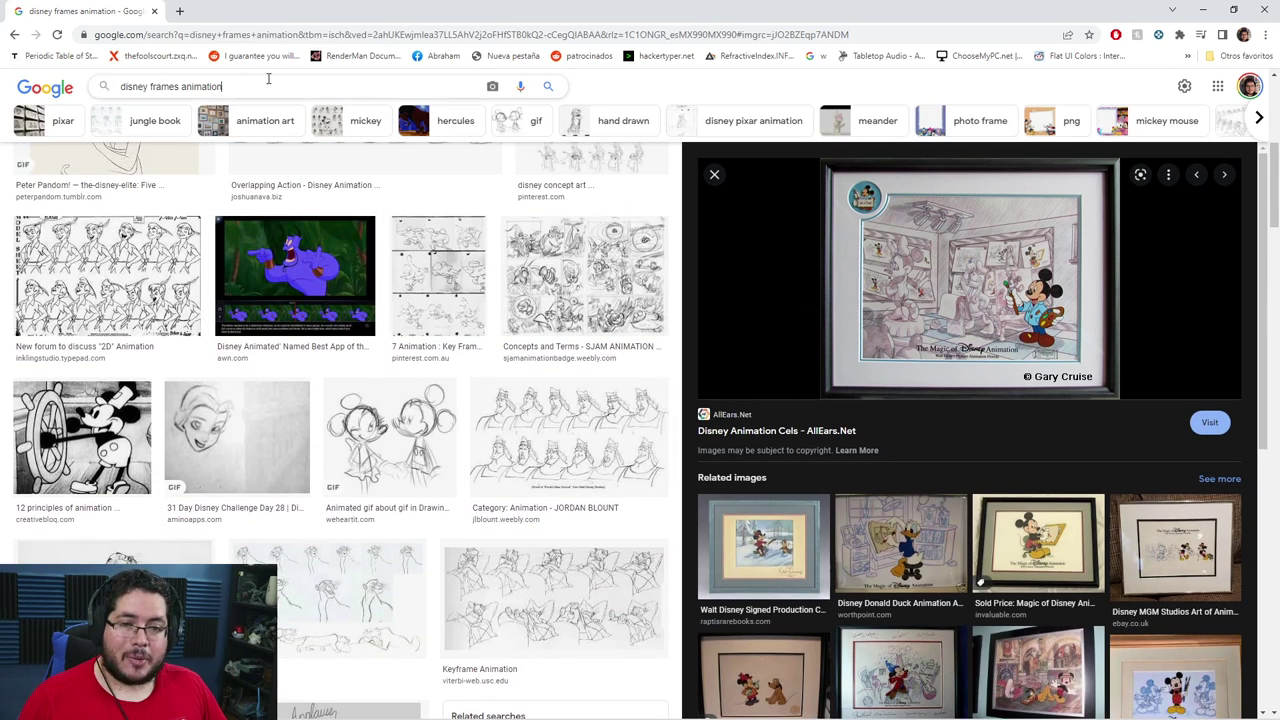
triple_click(265, 86)
text(tom and )
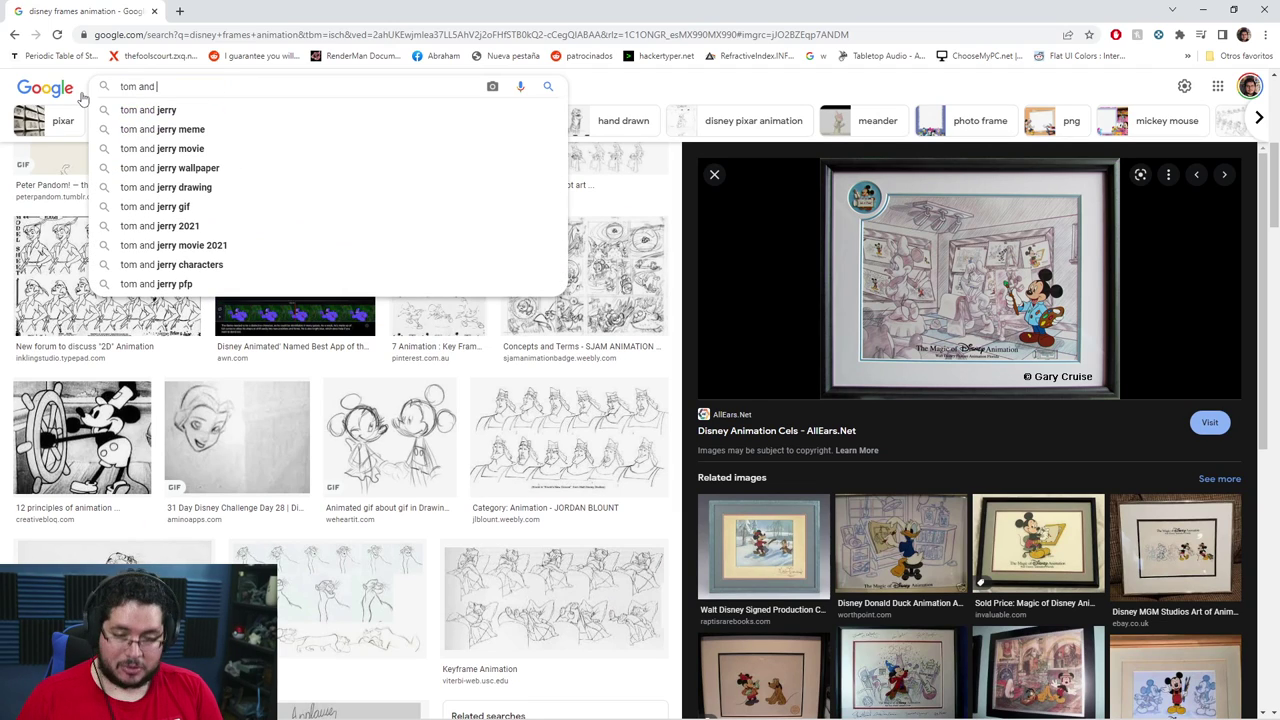
text(jerry)
key(Return)
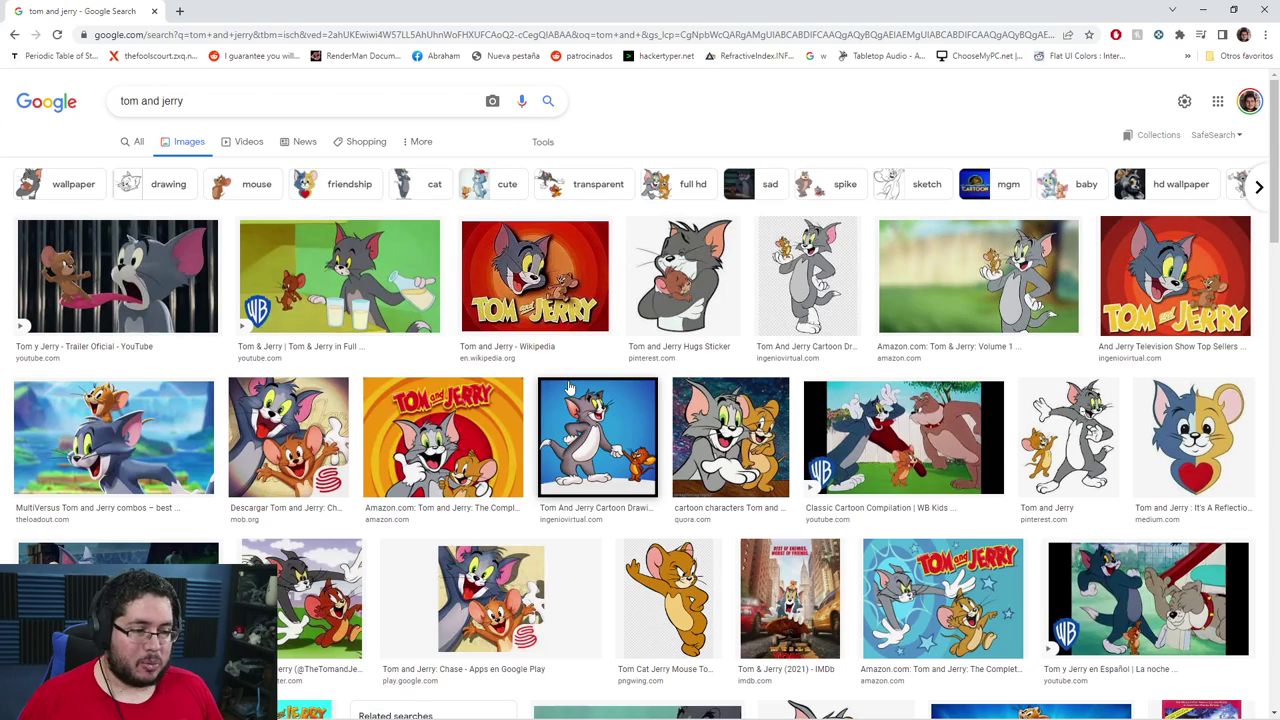
scroll(600, 383, down, 5)
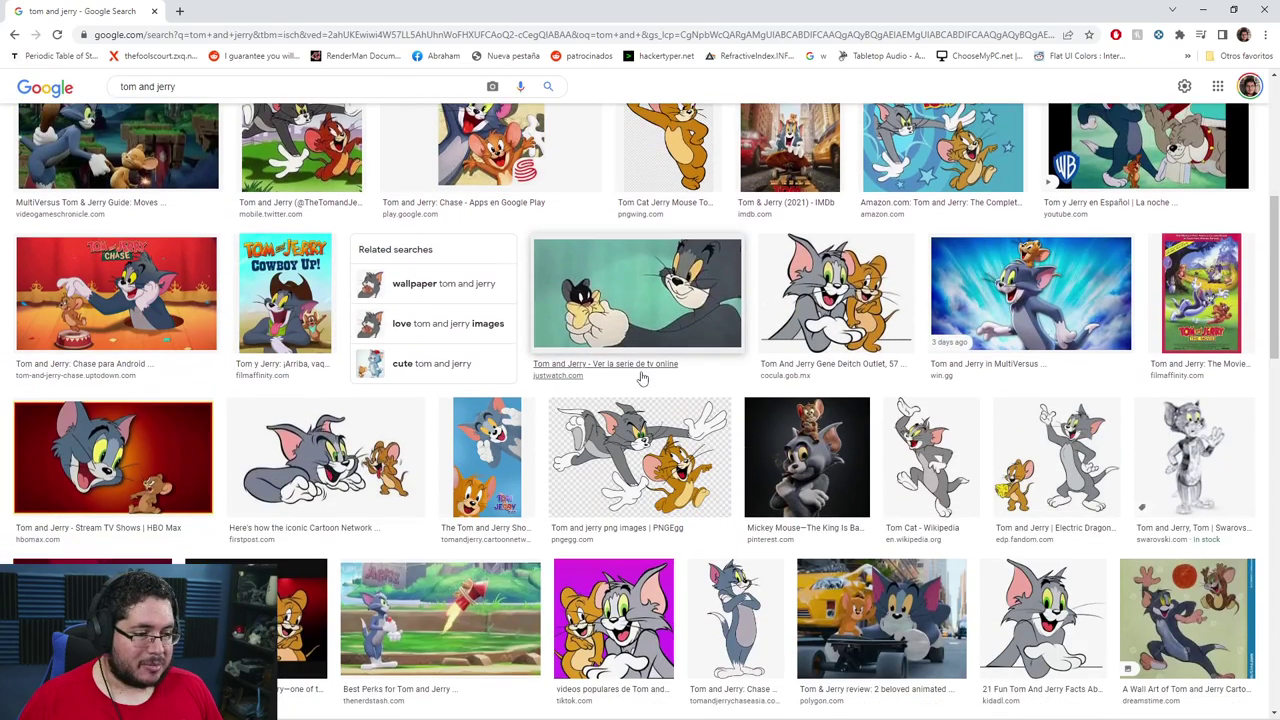
scroll(642, 378, down, 3)
scroll(607, 393, down, 3)
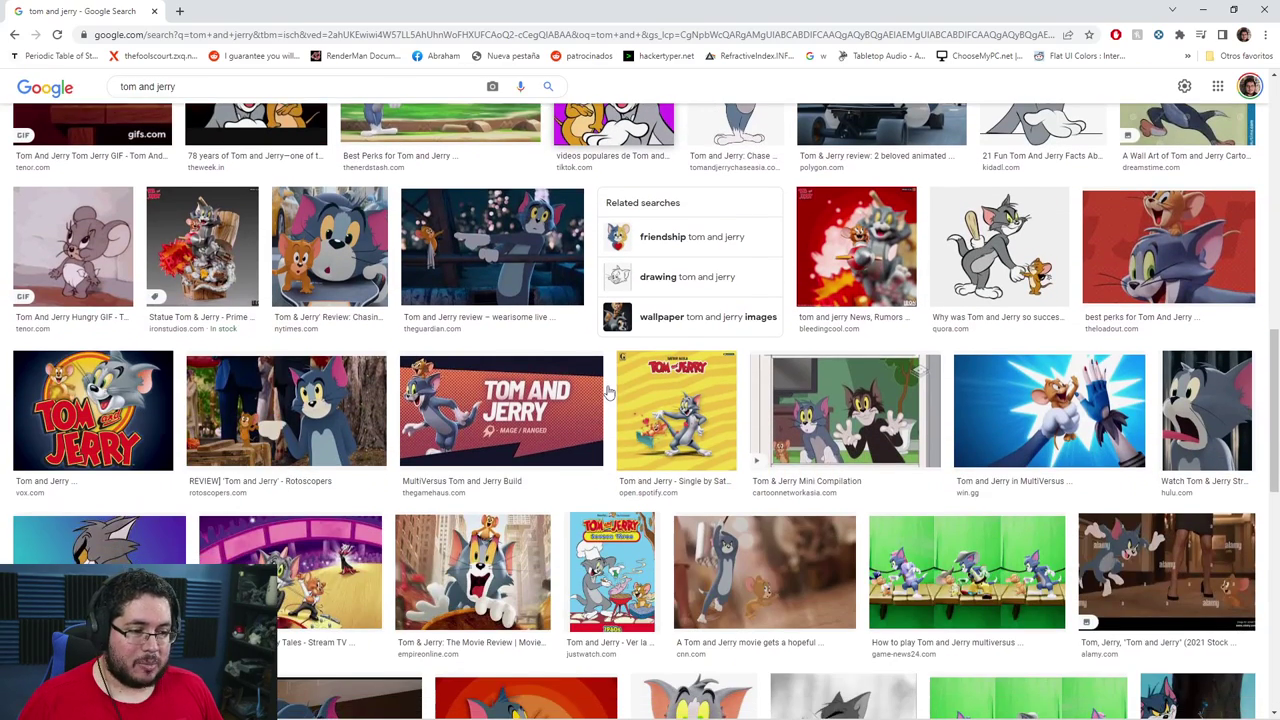
scroll(600, 420, down, 4)
scroll(597, 430, up, 4)
Refine the image search to "tom and jerry old cartoon" and preview the stills of Jerry in bed and Tom swinging a hammer.
click(222, 87)
text(old cartoon)
key(Return)
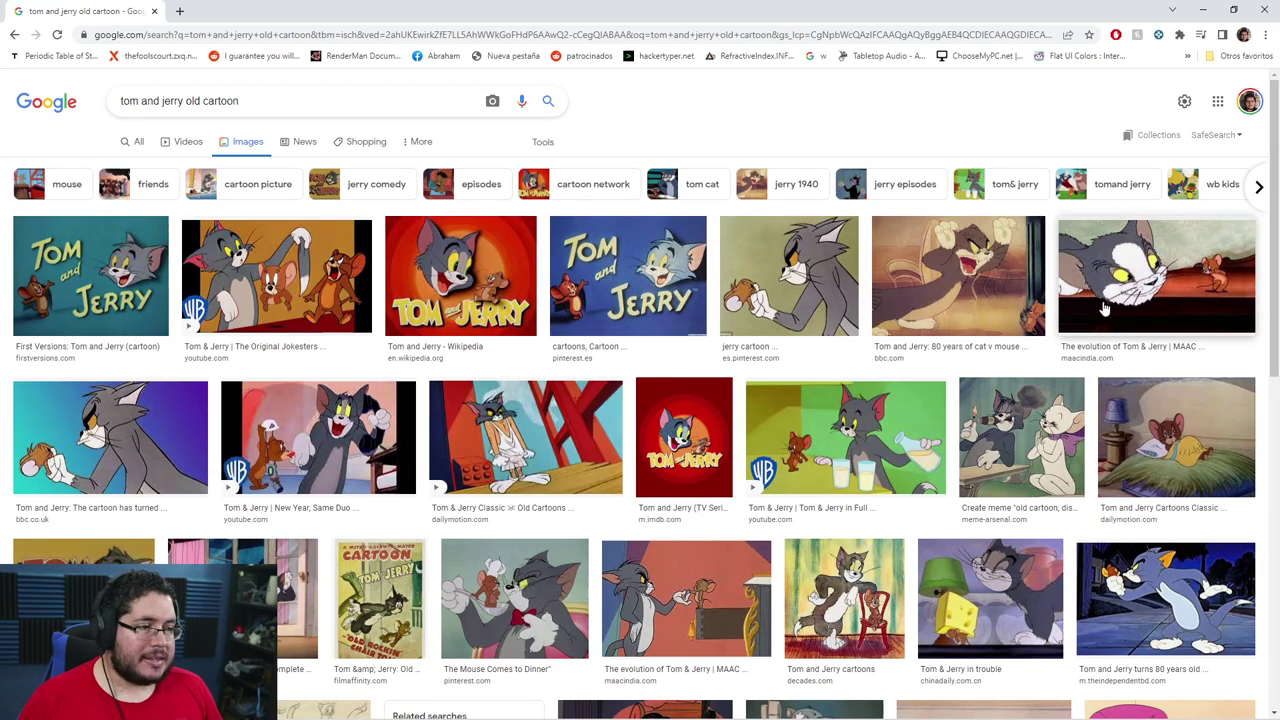
click(1150, 440)
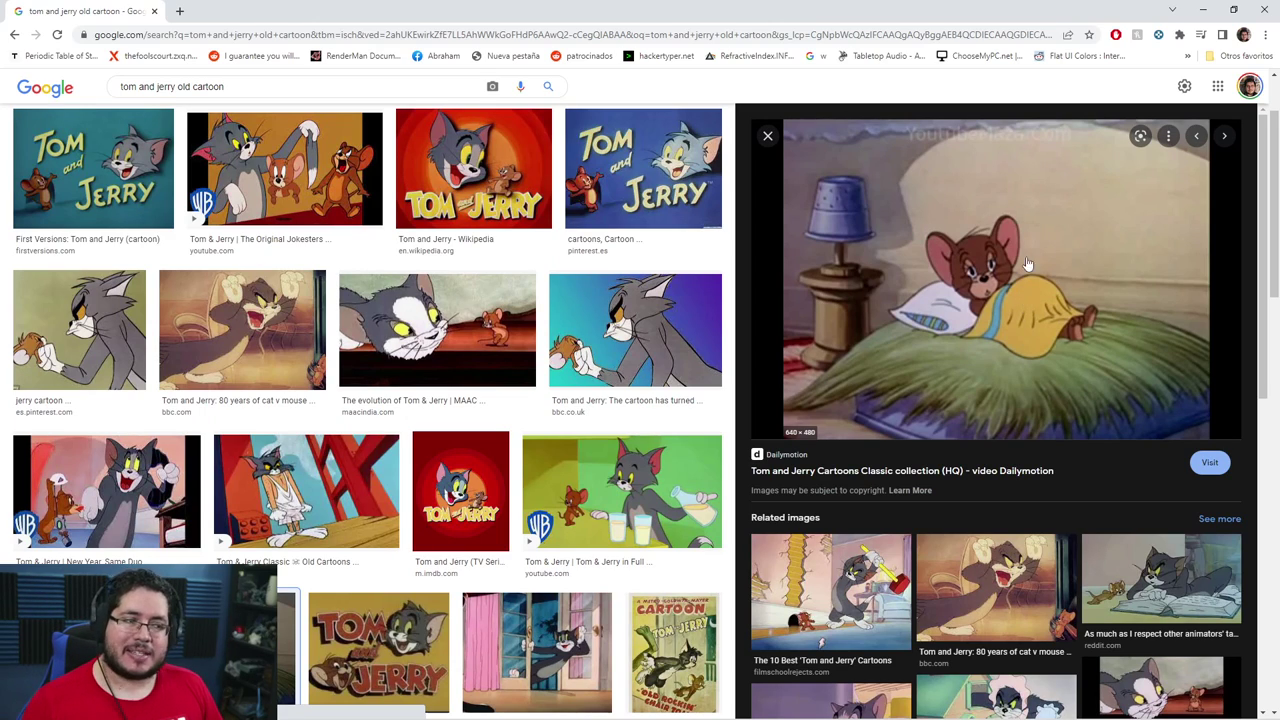
click(866, 570)
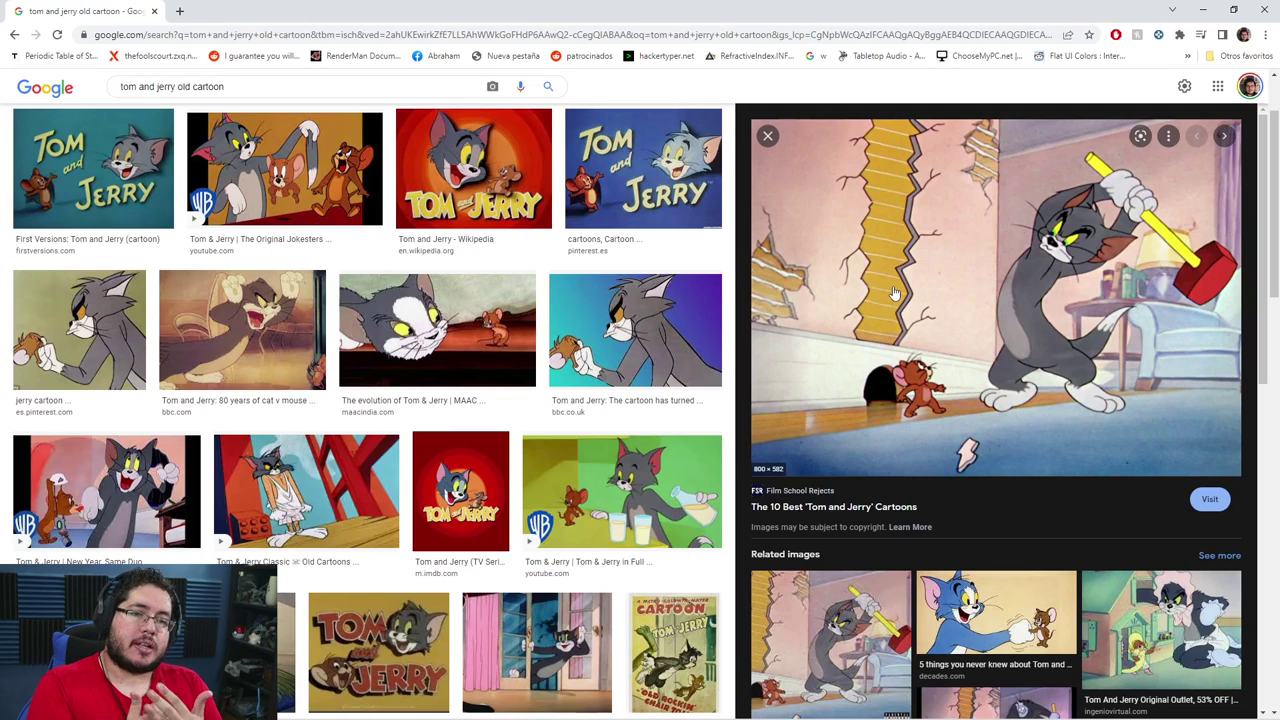
Search for "arbitrary output variables arnold" in a new browser tab and show the image results.
click(178, 11)
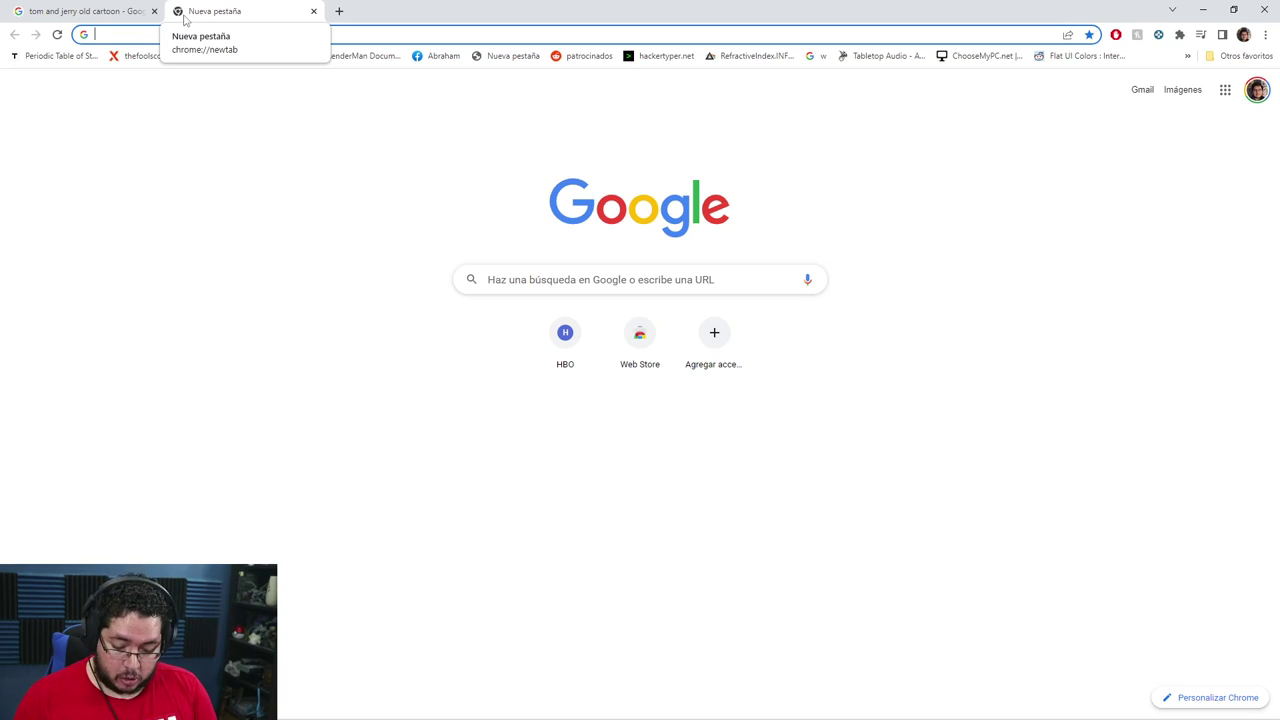
text(arbitr)
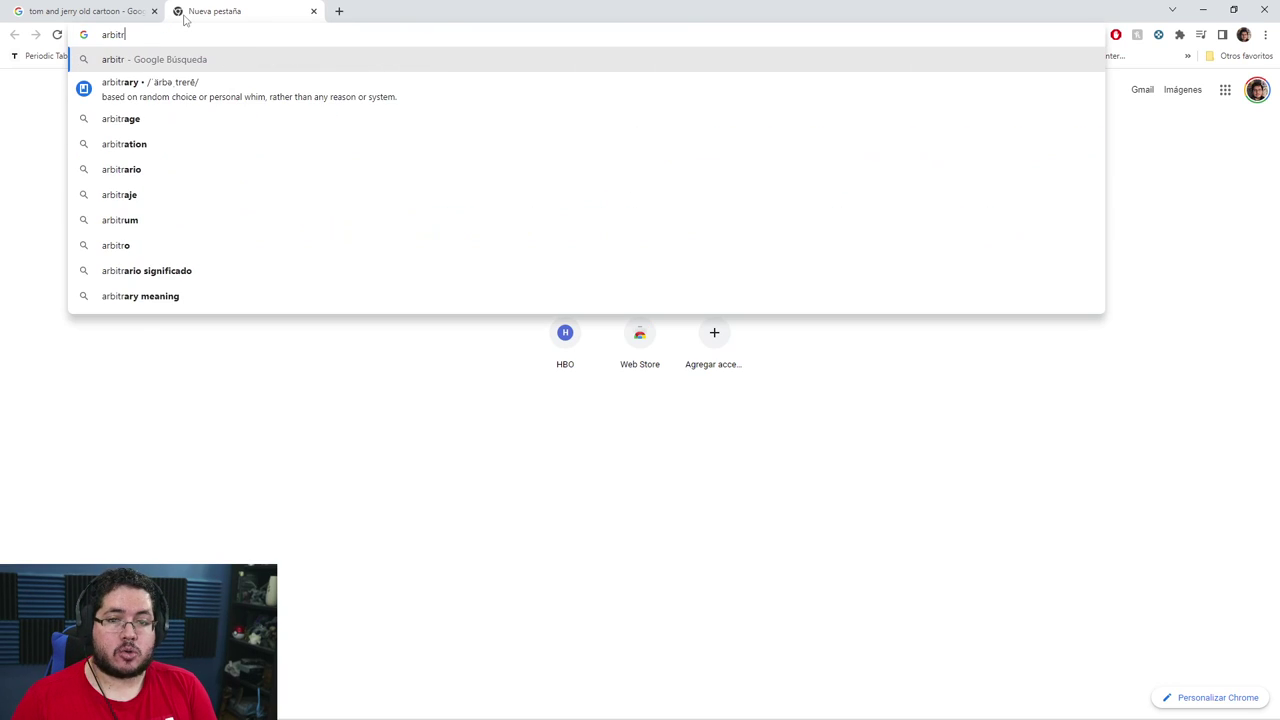
text(ay output values)
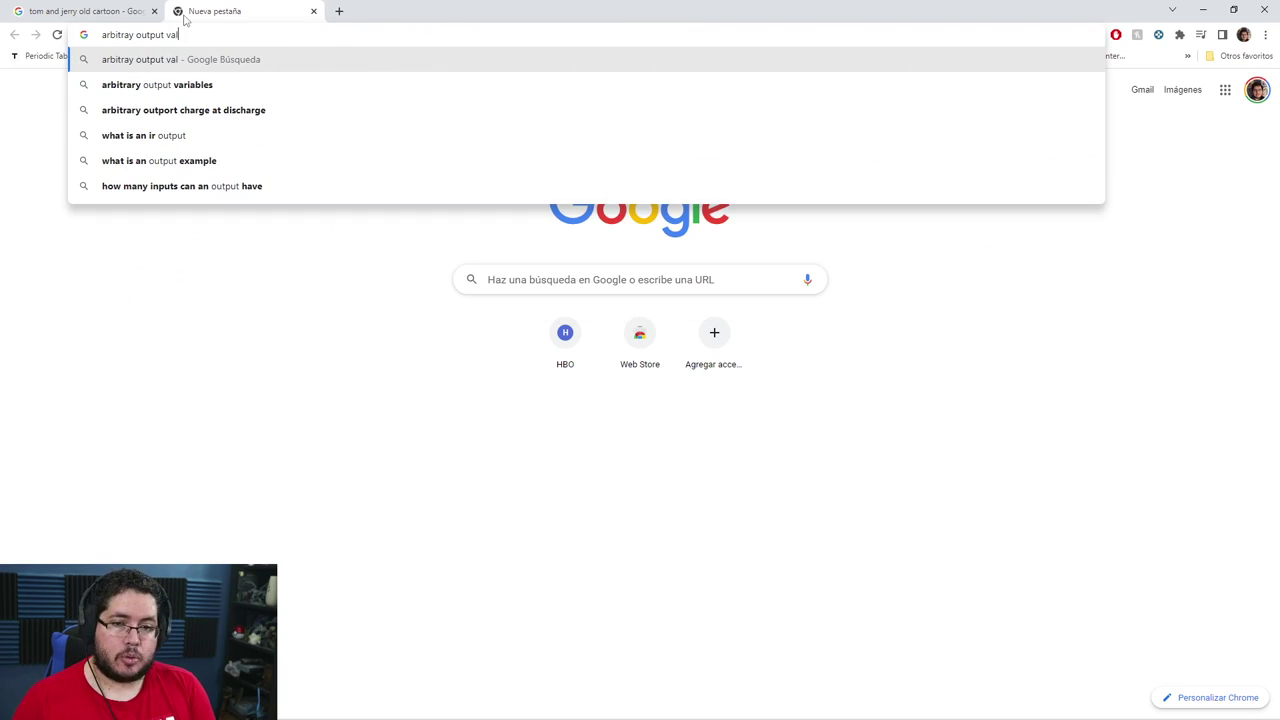
key(BackSpace)
key(BackSpace)
key(BackSpace)
key(BackSpace)
text(riables arnold)
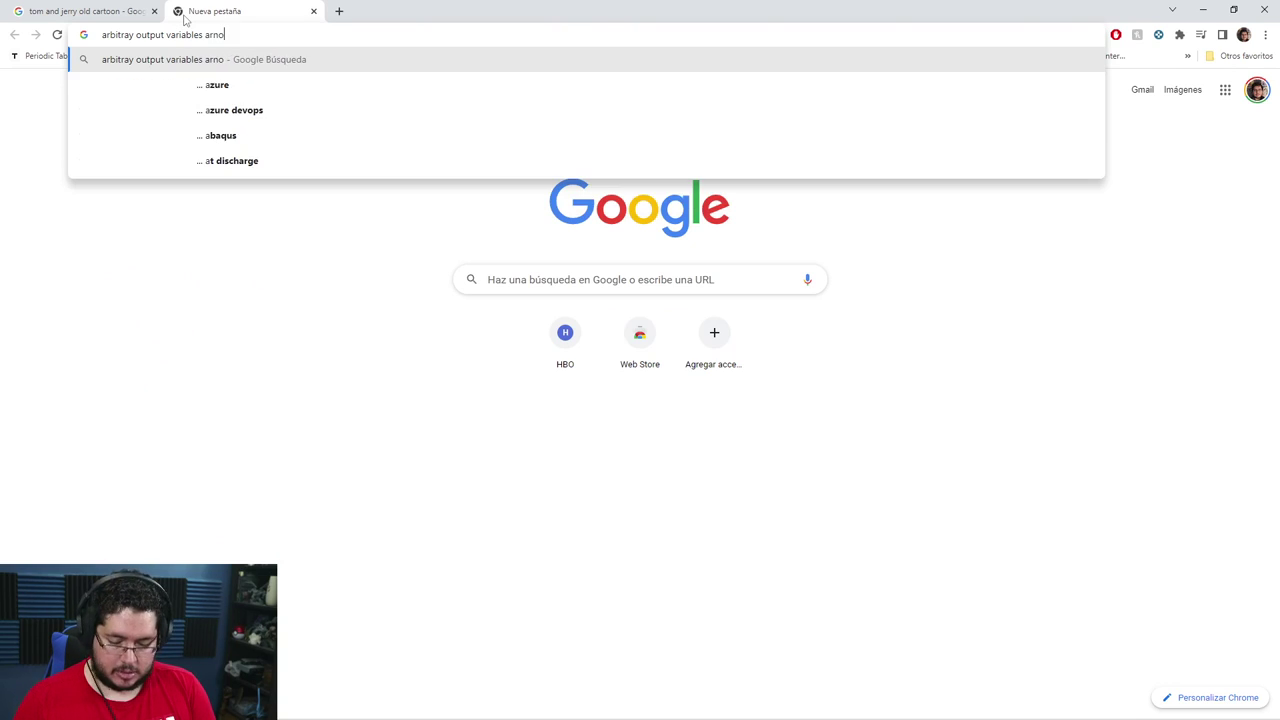
key(Return)
click(190, 150)
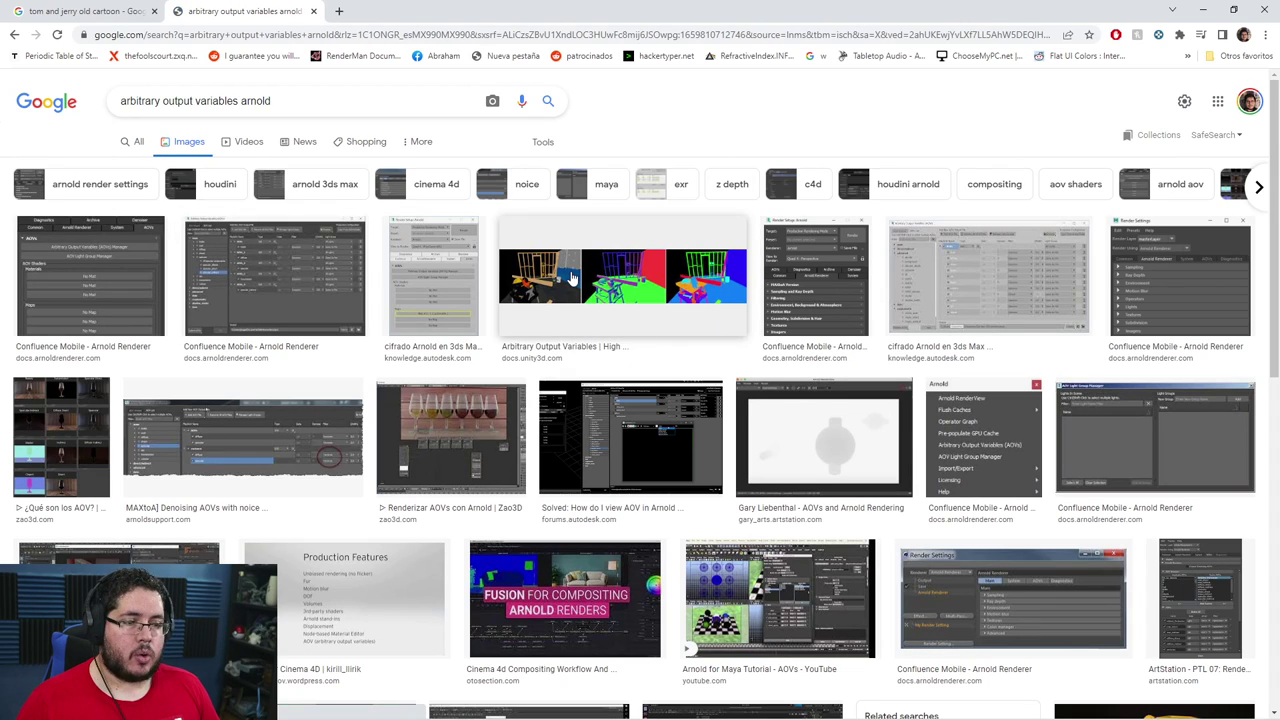
Browse the AOV images and preview the Unity manual, Isotropix mammoth and Zao3D wine glass pass examples.
scroll(569, 285, down, 10)
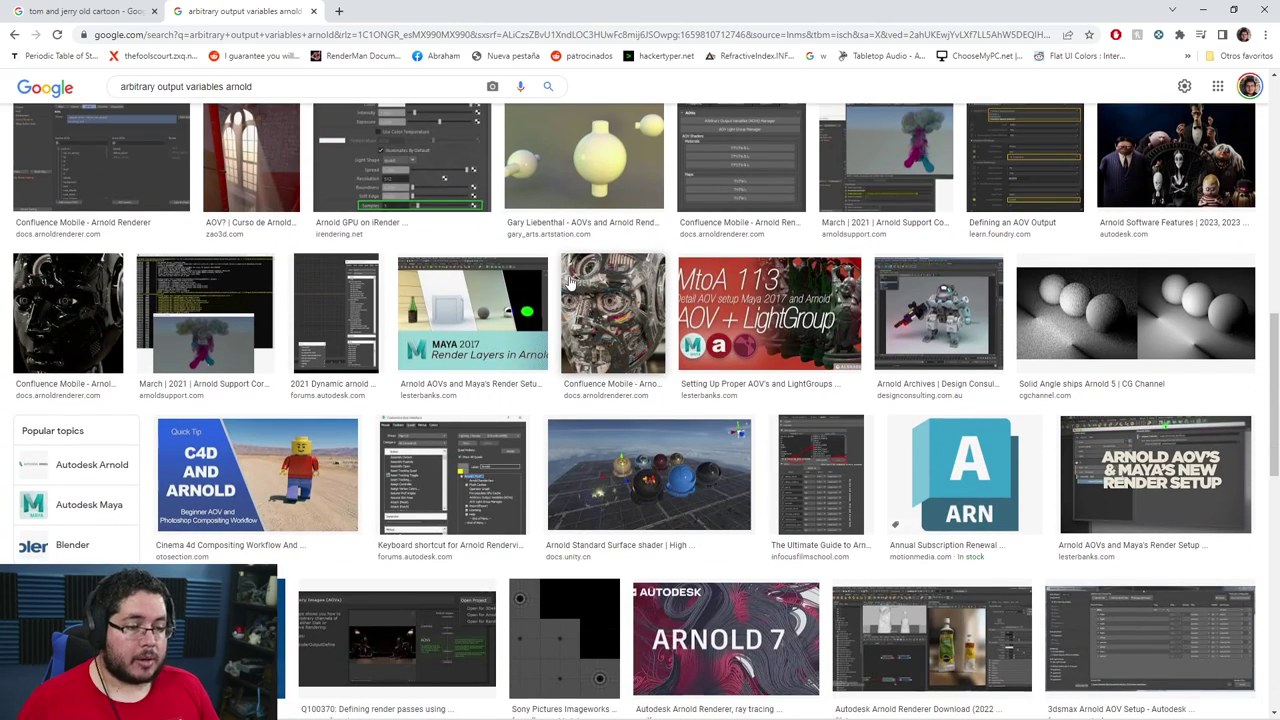
scroll(650, 321, up, 10)
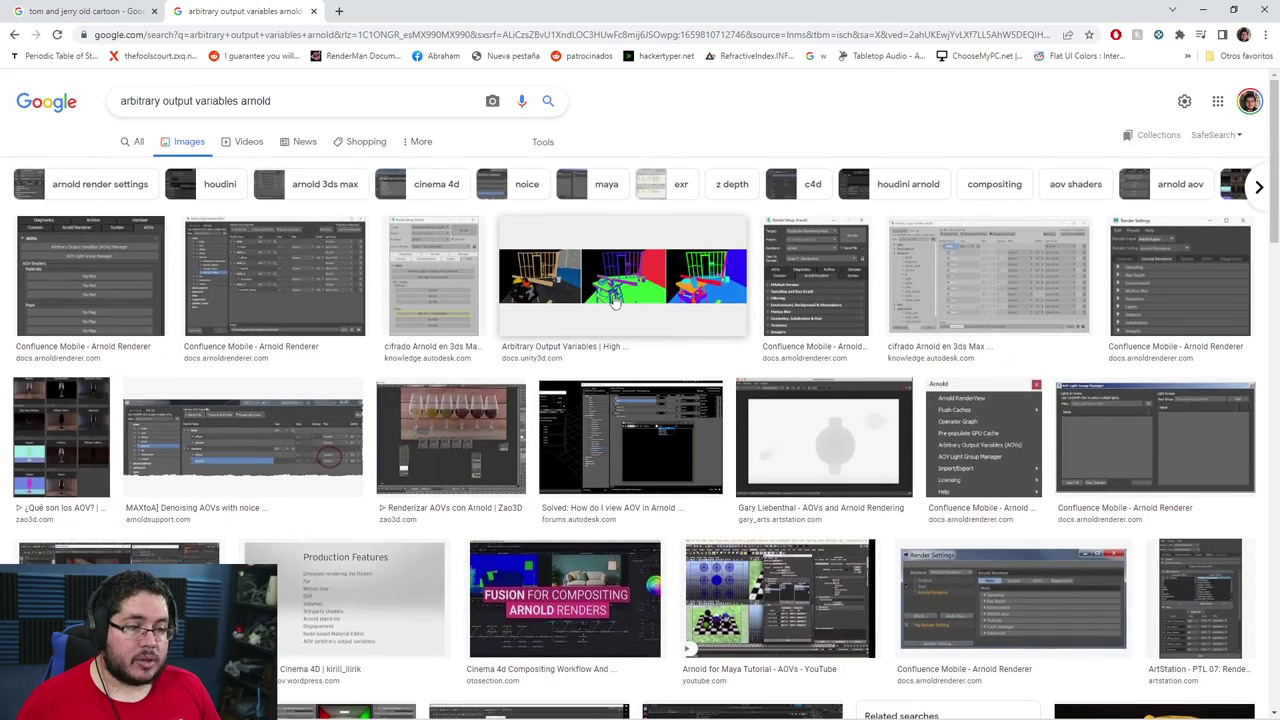
click(615, 290)
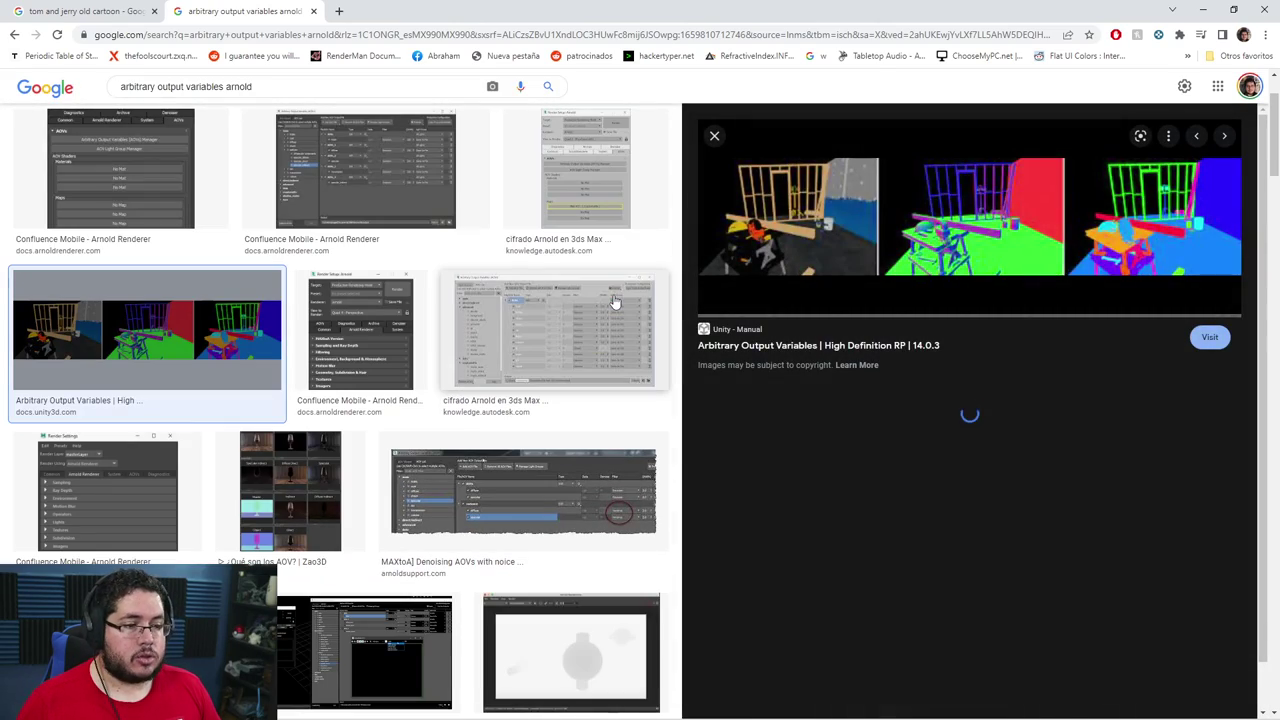
scroll(875, 367, down, 2)
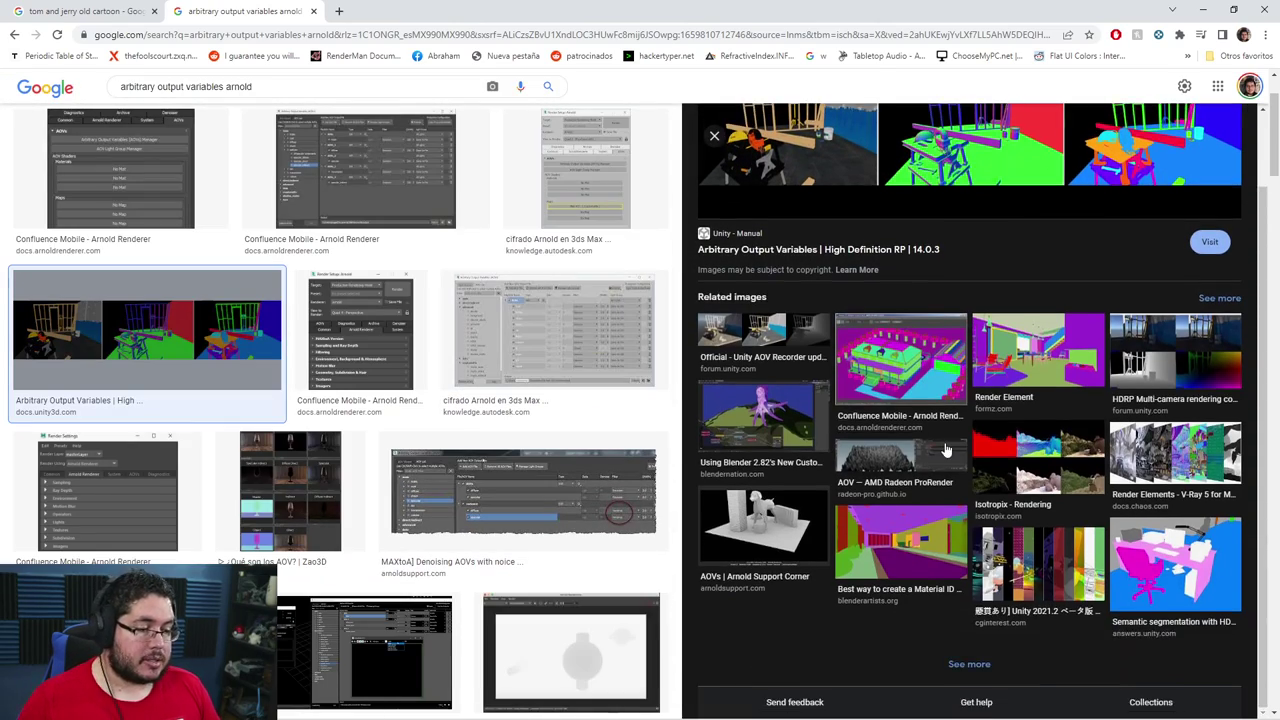
click(1049, 470)
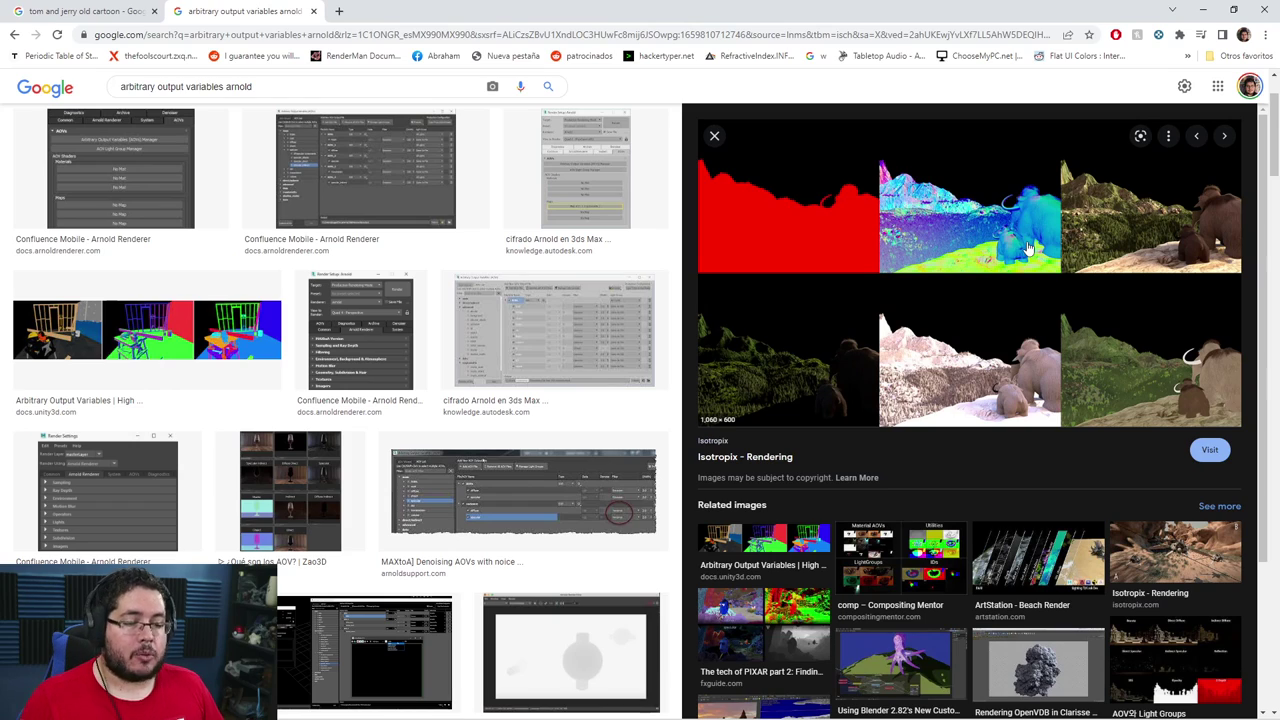
click(290, 490)
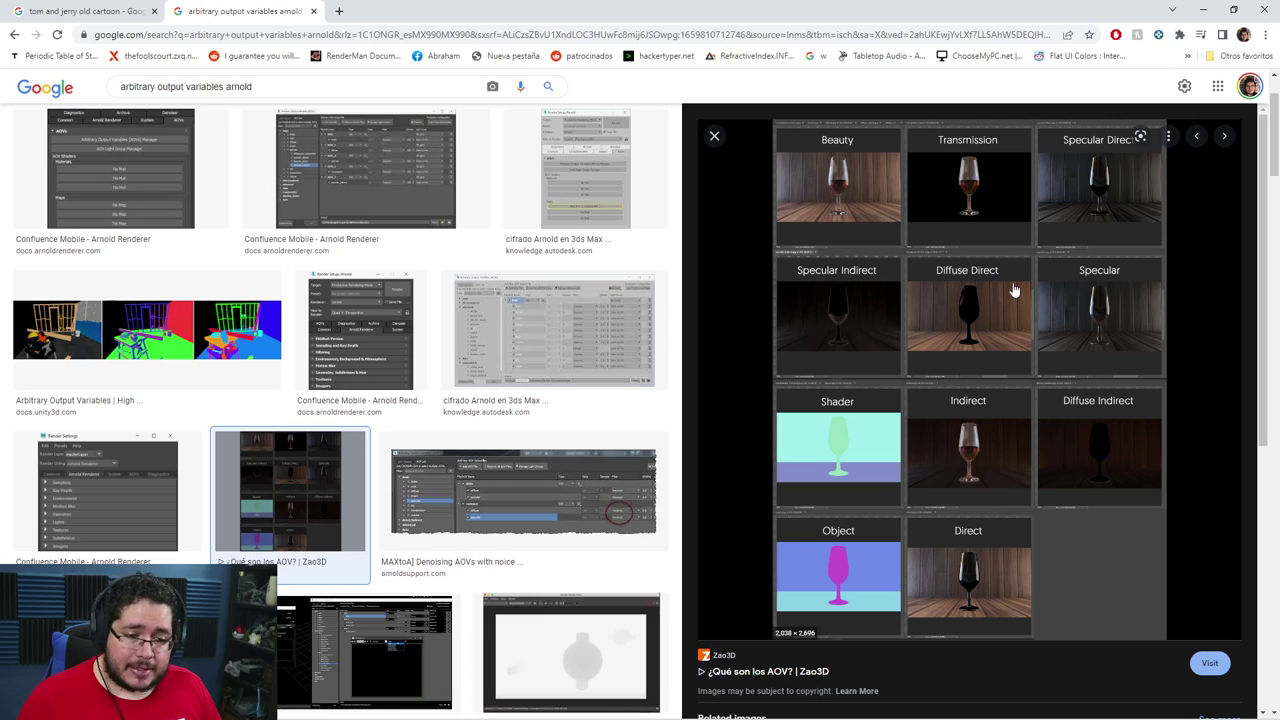
scroll(772, 350, up, 1)
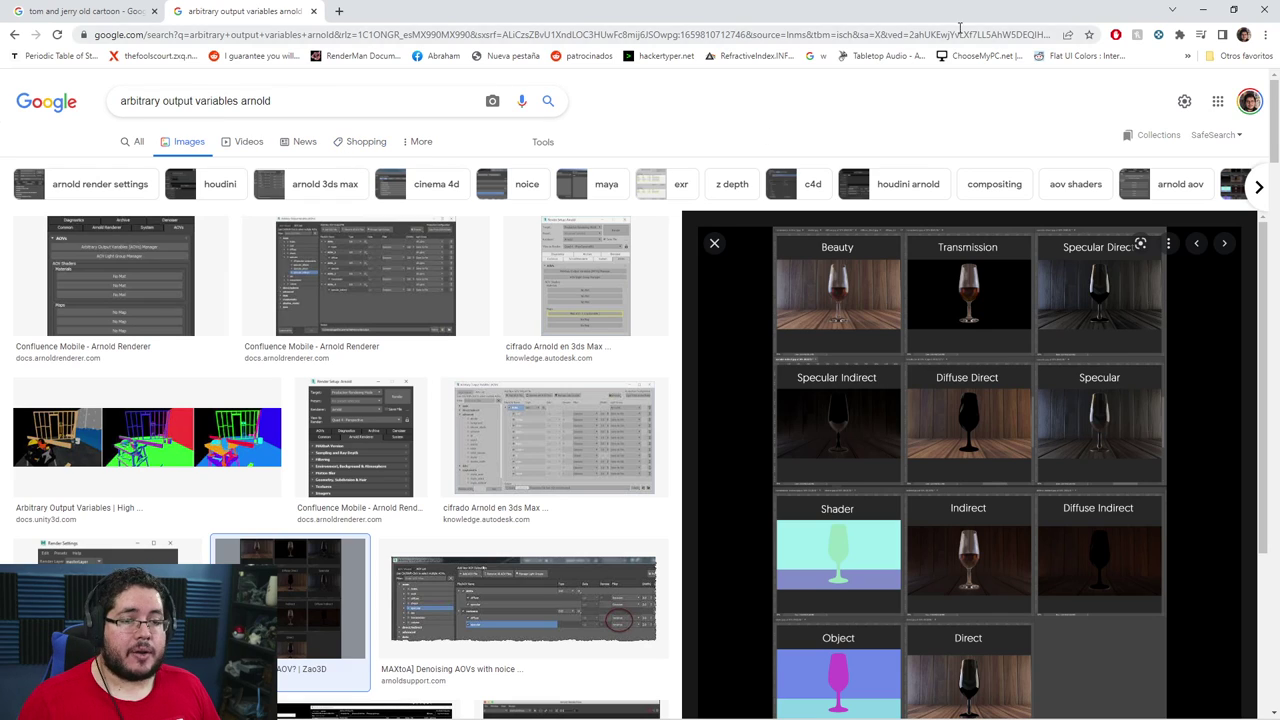
Switch back to Maya and examine the list of available AOVs in the Arnold render settings.
key(alt+Tab)
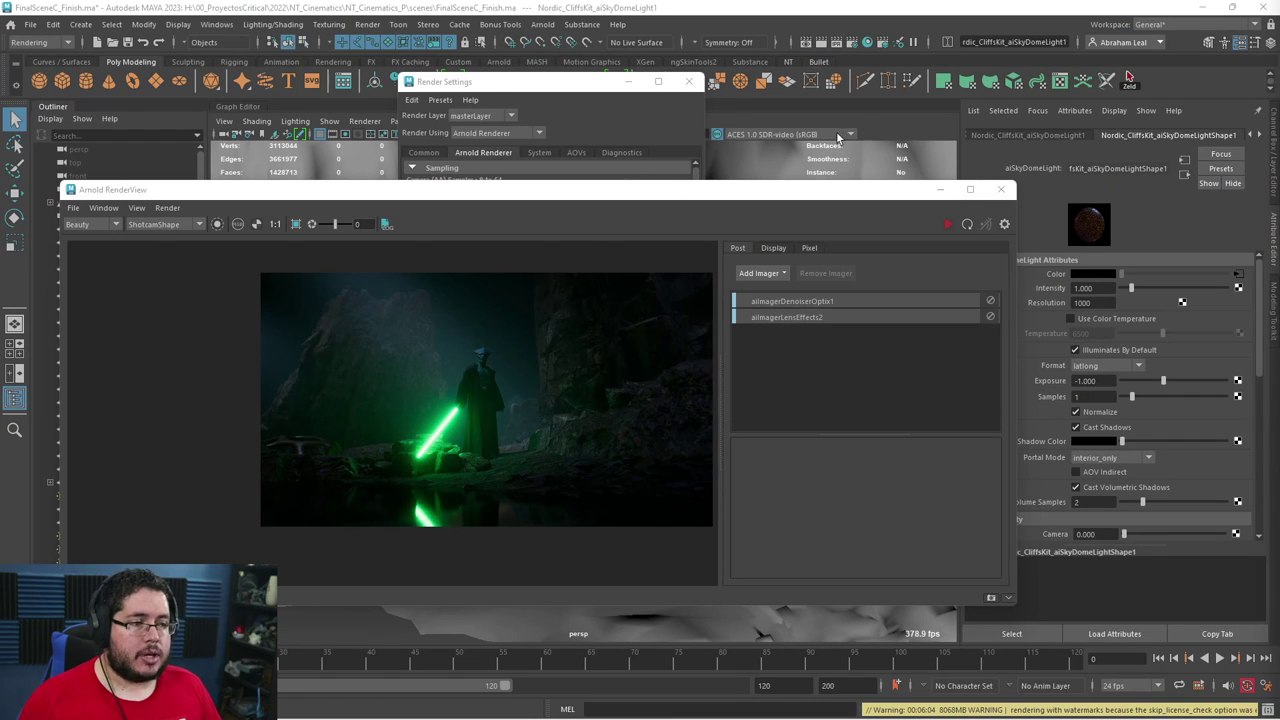
click(675, 80)
click(576, 153)
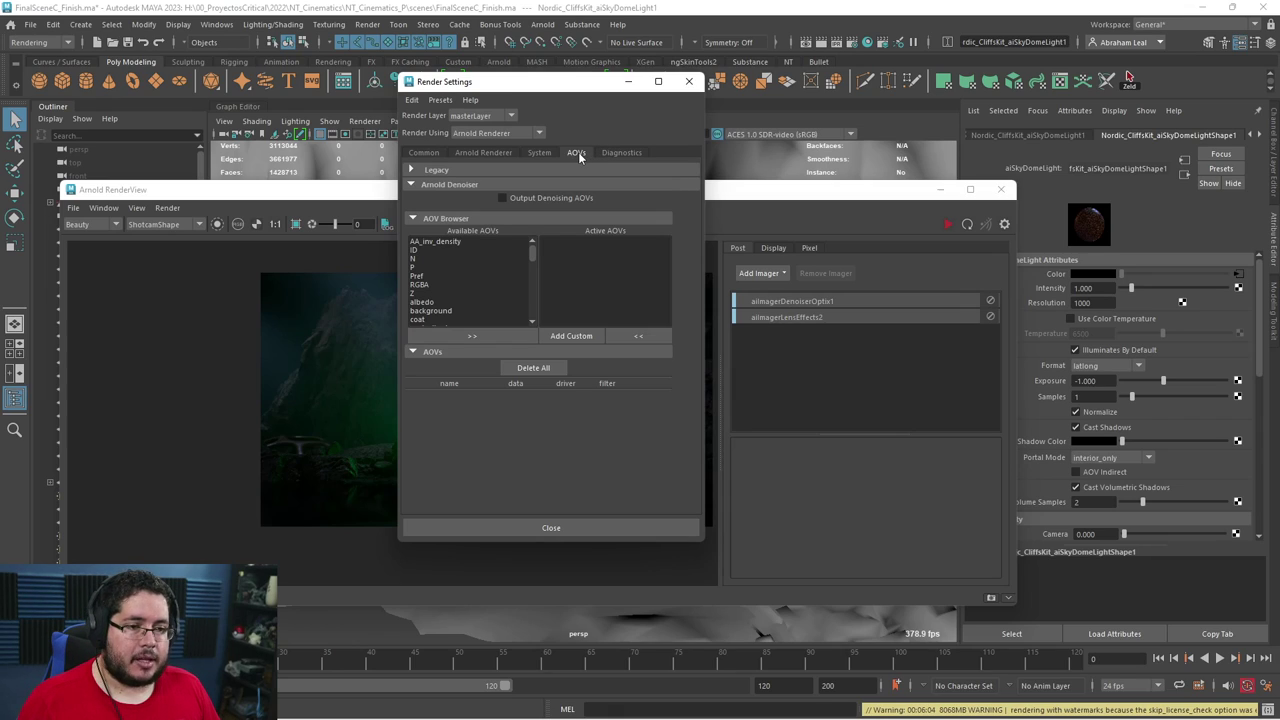
scroll(426, 258, down, 3)
scroll(426, 258, down, 10)
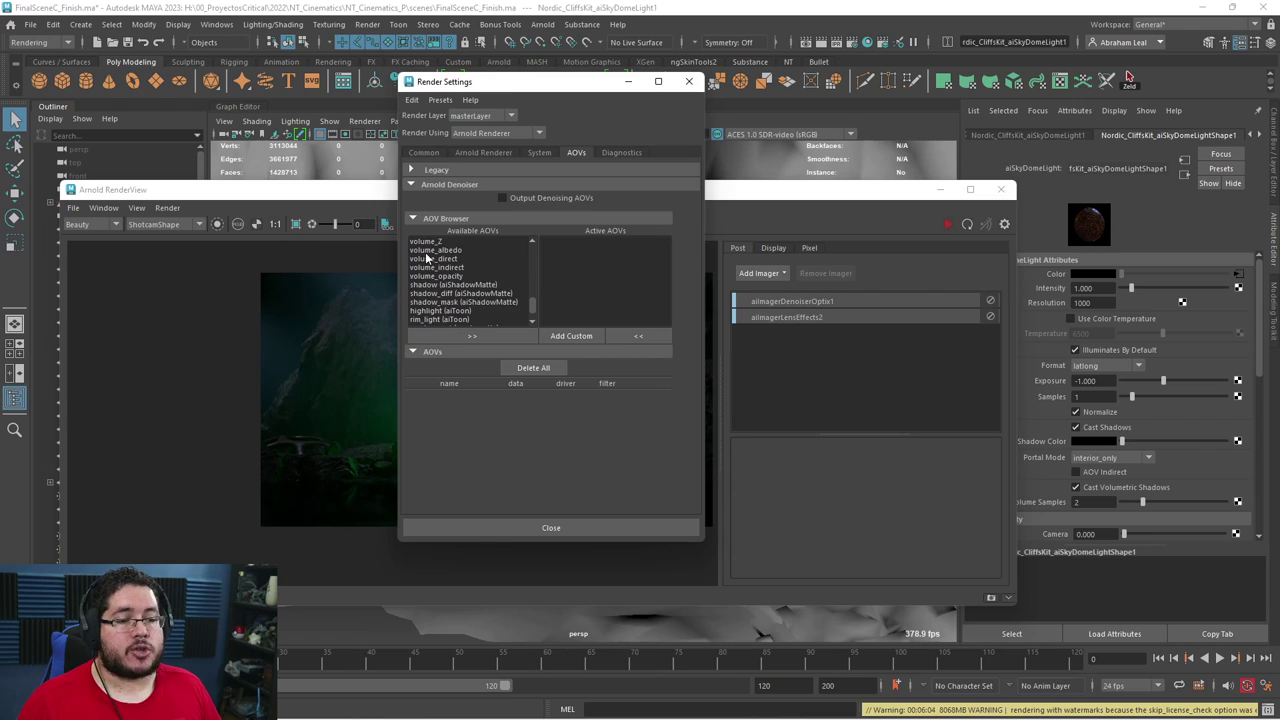
scroll(426, 258, up, 10)
scroll(438, 307, up, 3)
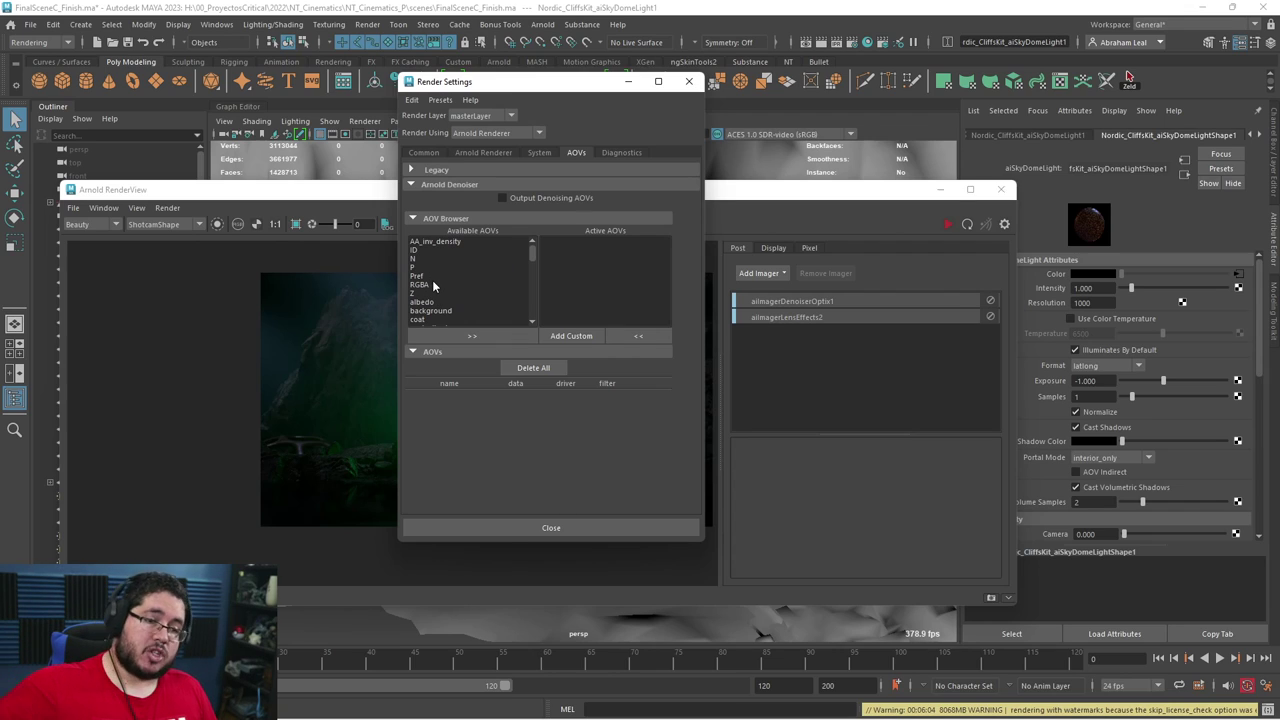
Bring the Arnold RenderView forward, examine the character and his surroundings up close, and minimize the render view.
click(349, 197)
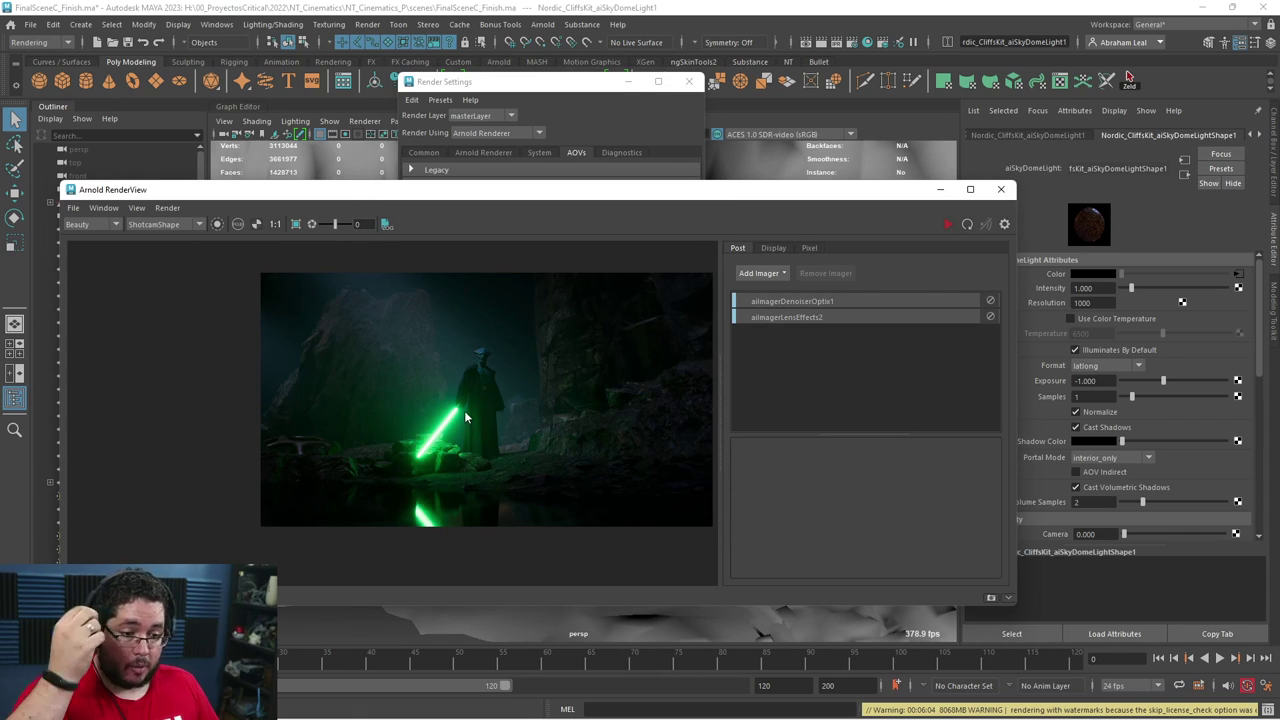
scroll(481, 426, up, 2)
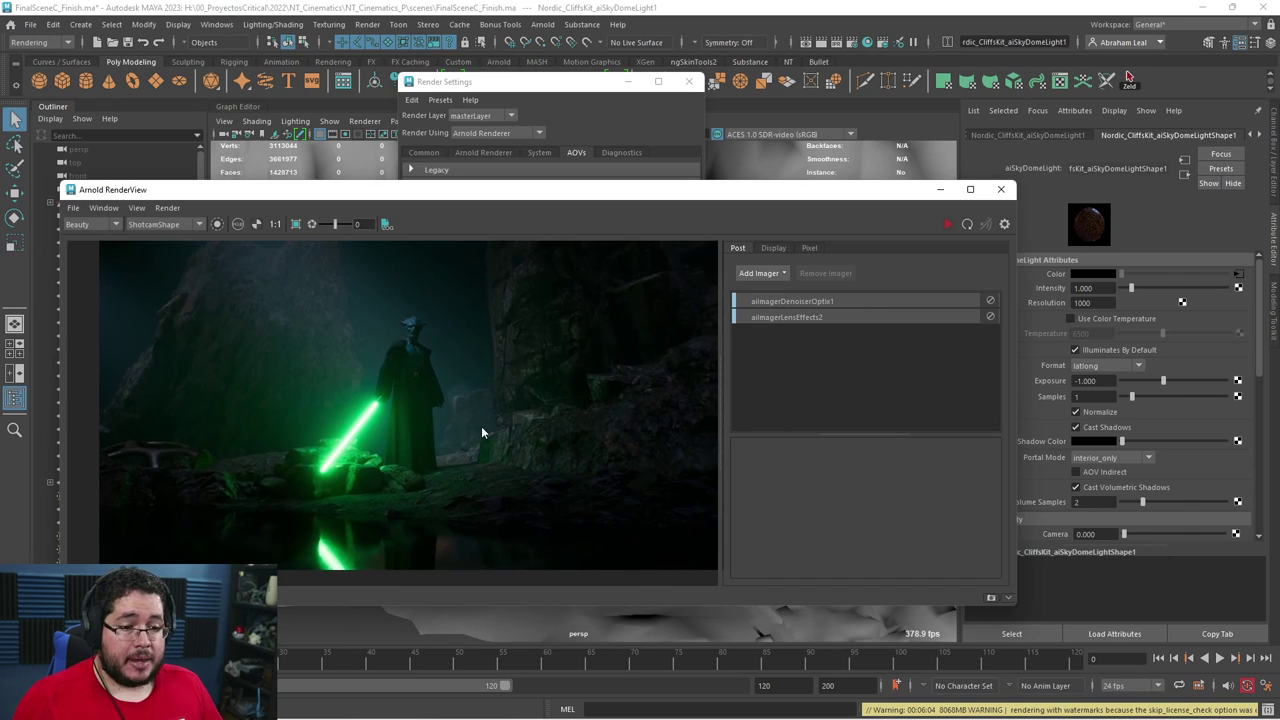
scroll(473, 418, down, 2)
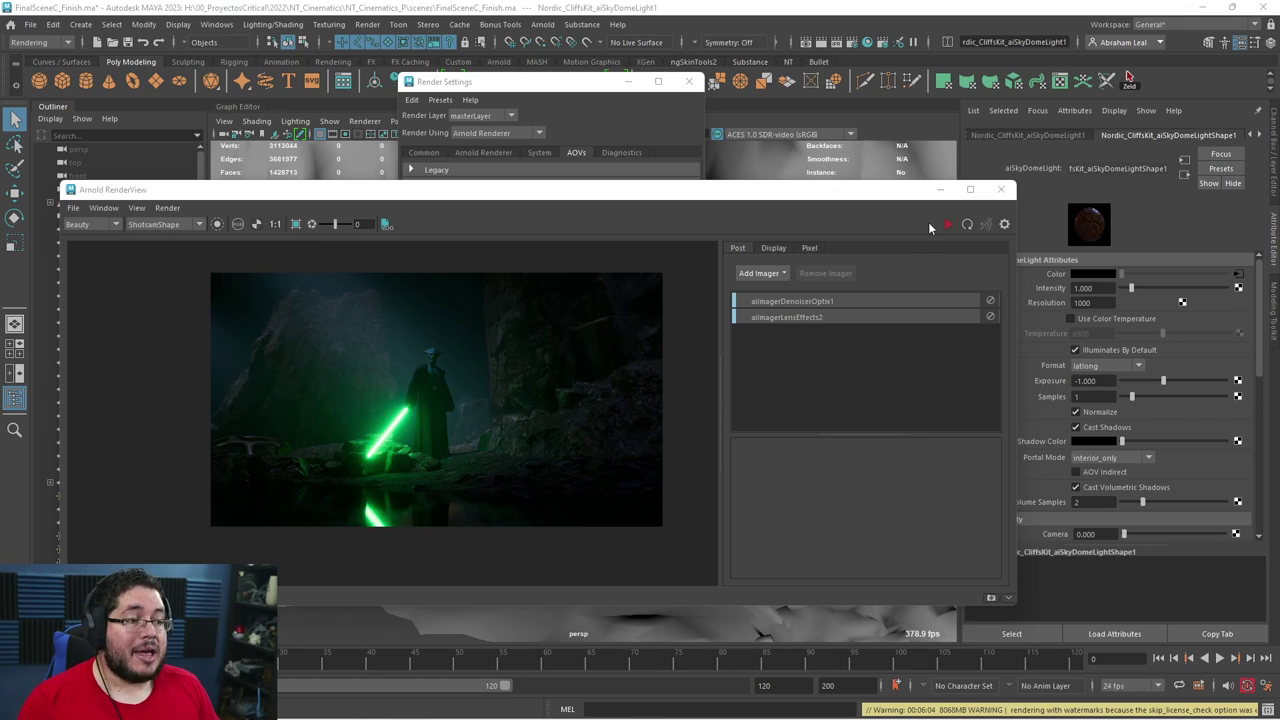
click(938, 189)
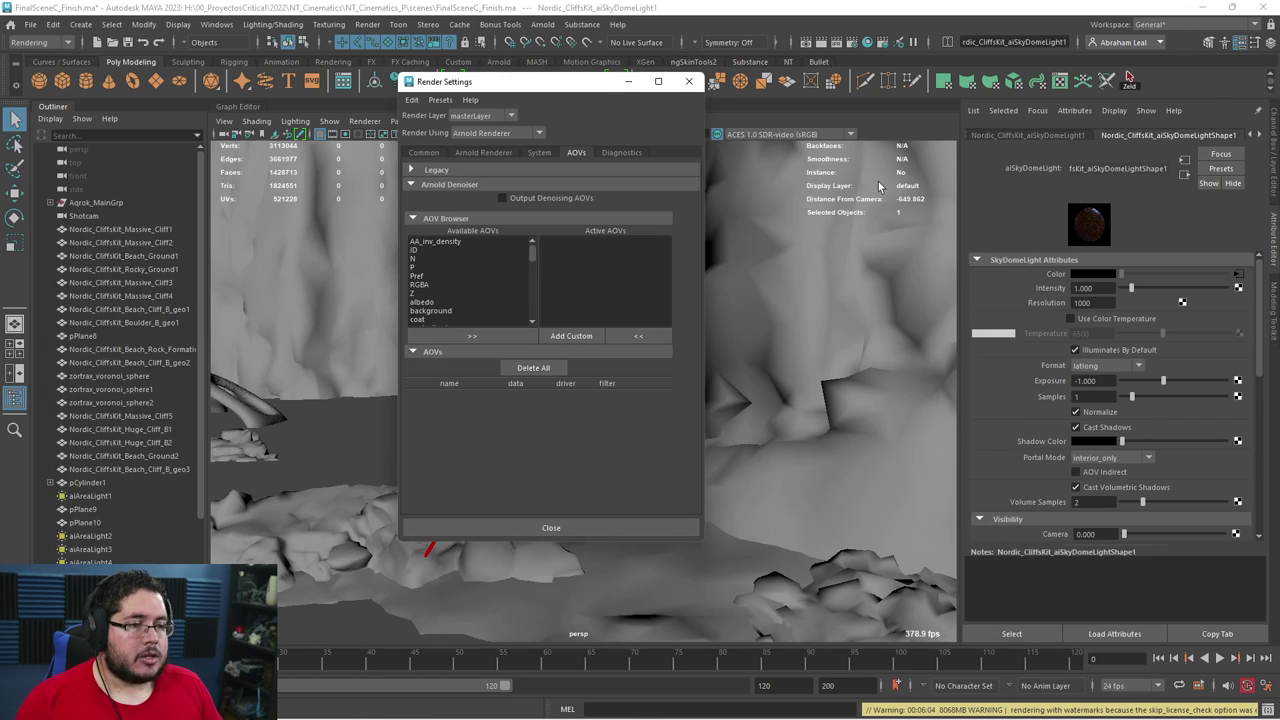
Close the render settings, open the Render Setup window, and reposition and widen it.
click(689, 81)
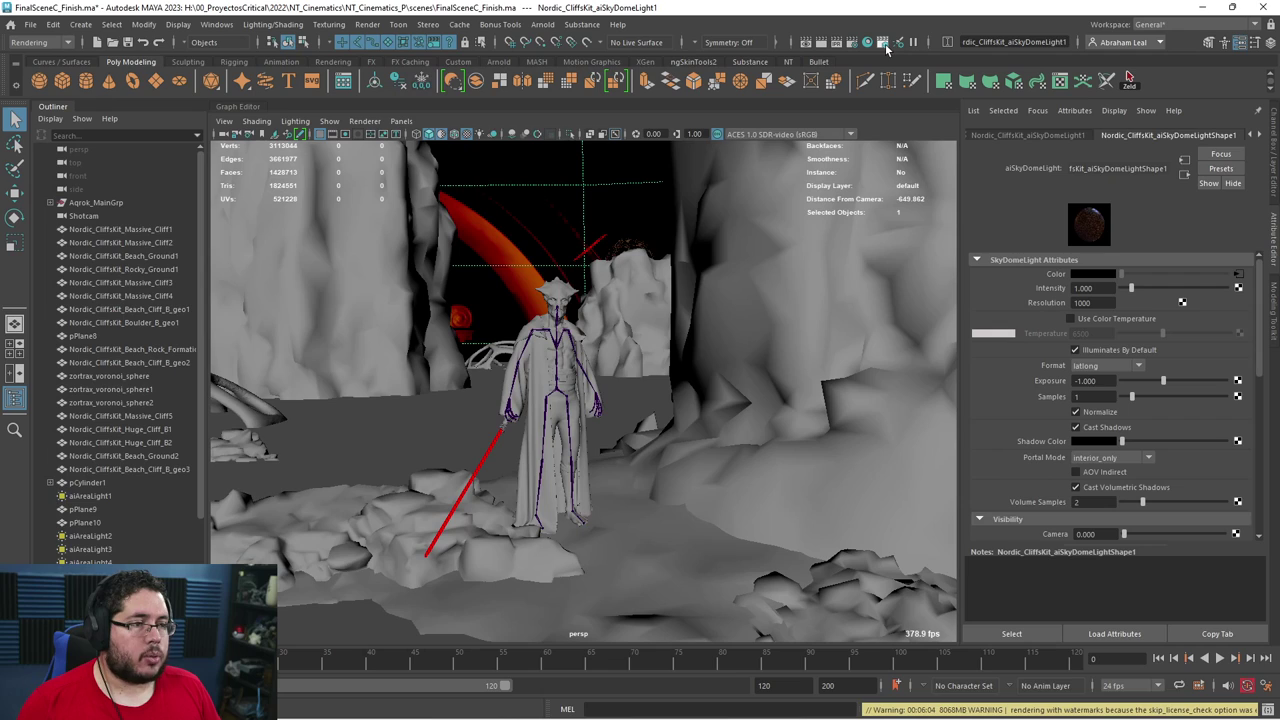
click(884, 44)
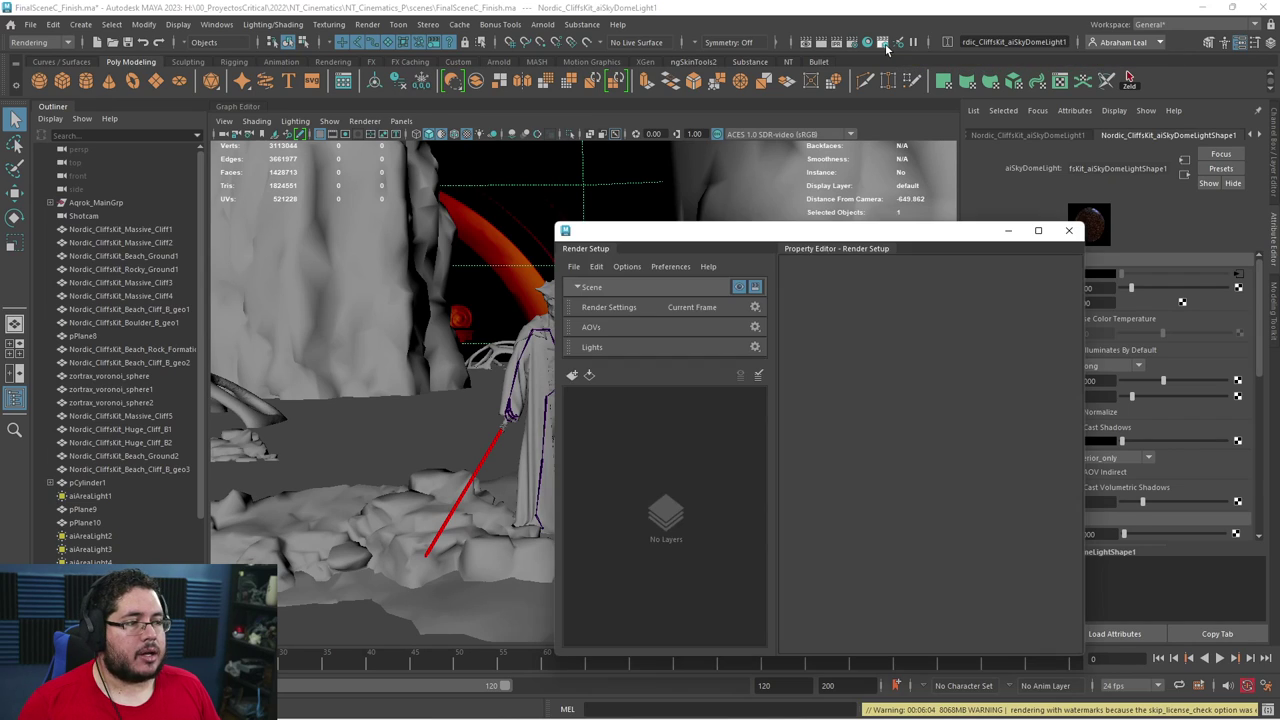
drag(717, 234, 507, 138)
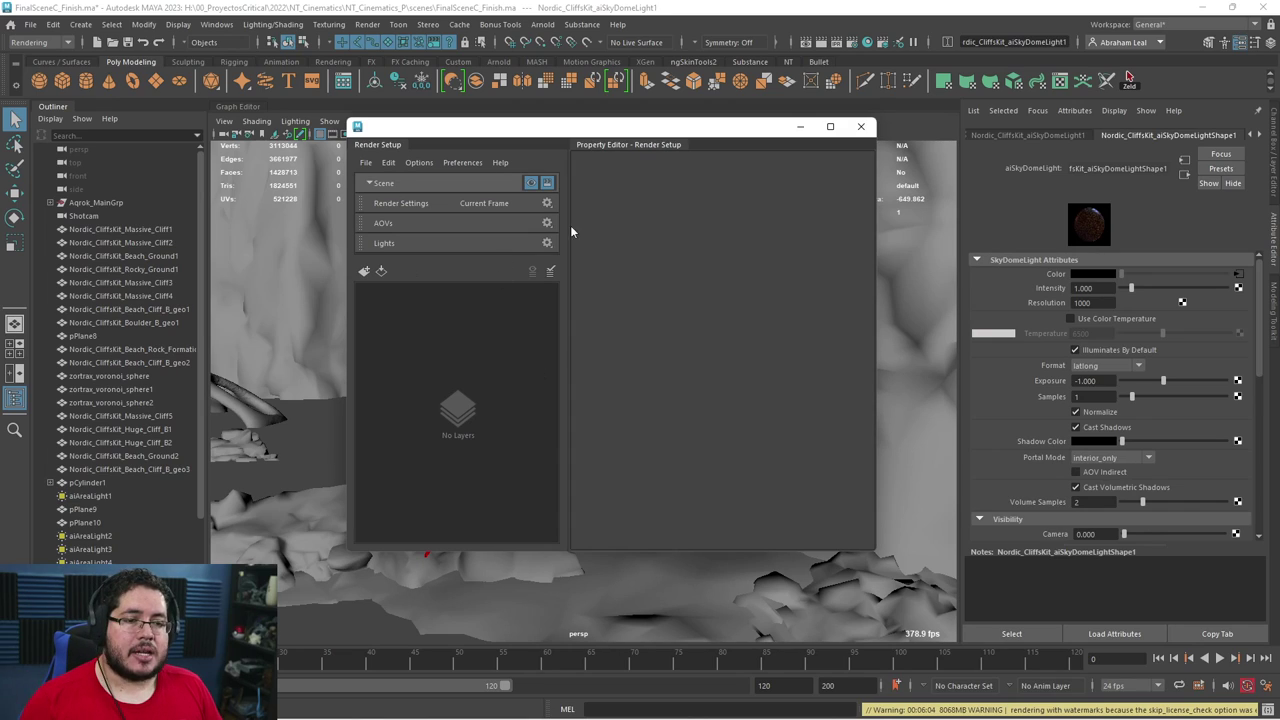
drag(874, 229, 1004, 230)
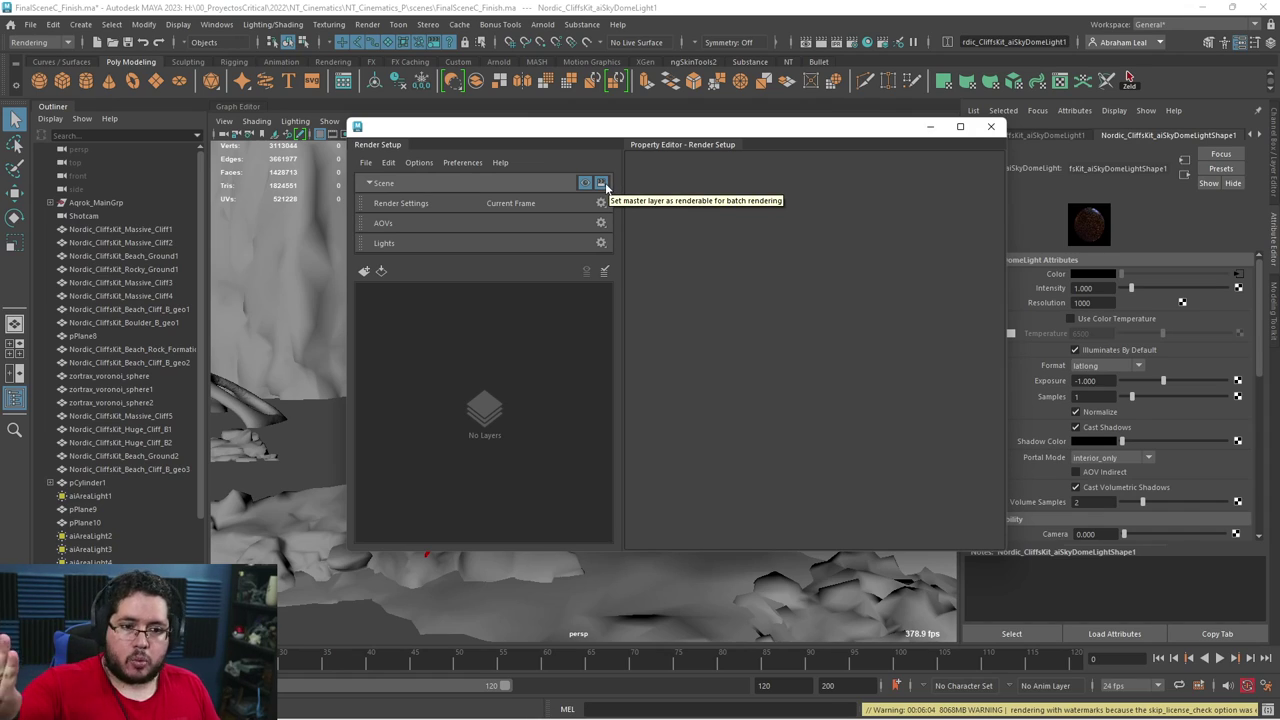
Create a render layer named Foreground.
click(364, 271)
text(Fo)
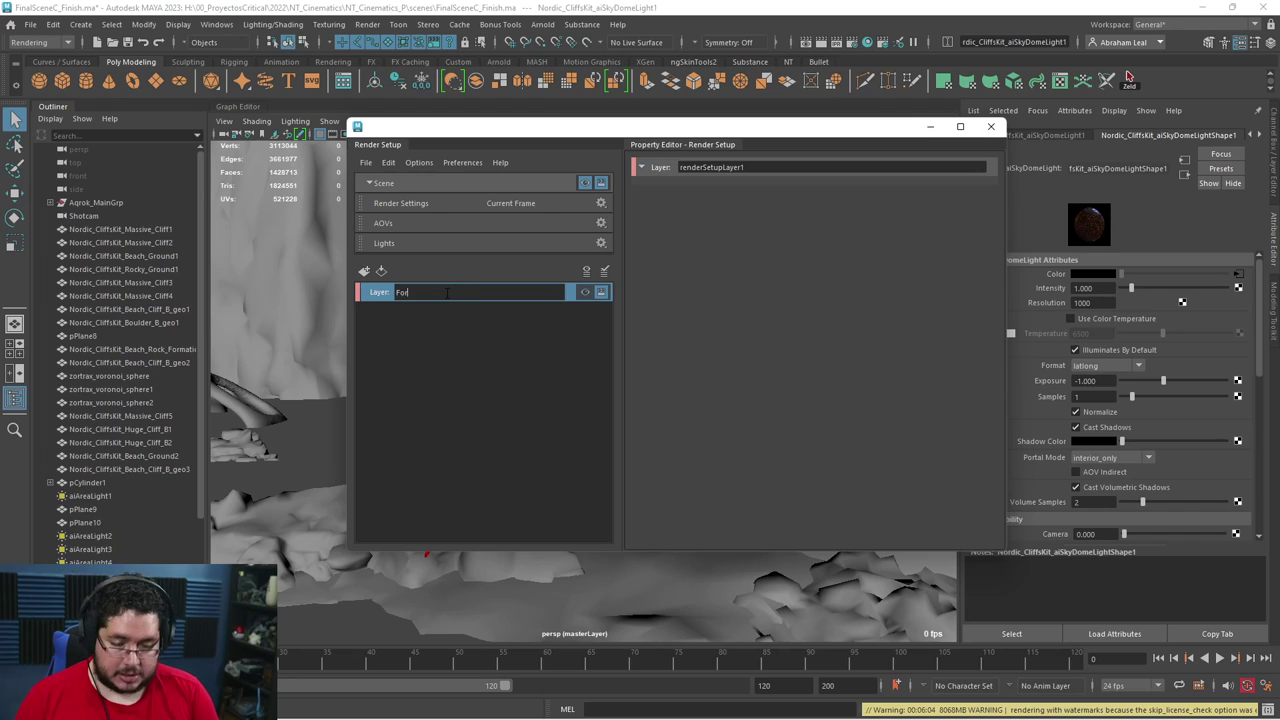
text(reground)
key(Return)
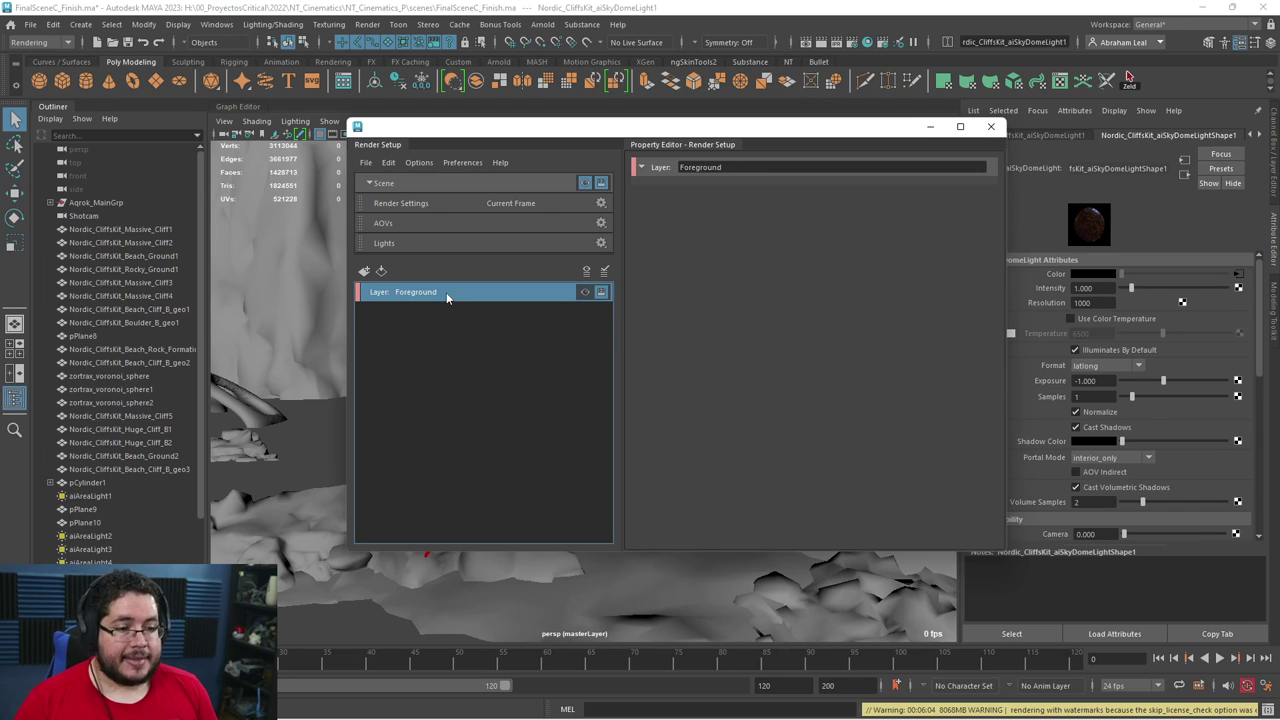
Create a collection named Objects in the Foreground layer and move the Render Setup window off the viewport.
right_click(446, 292)
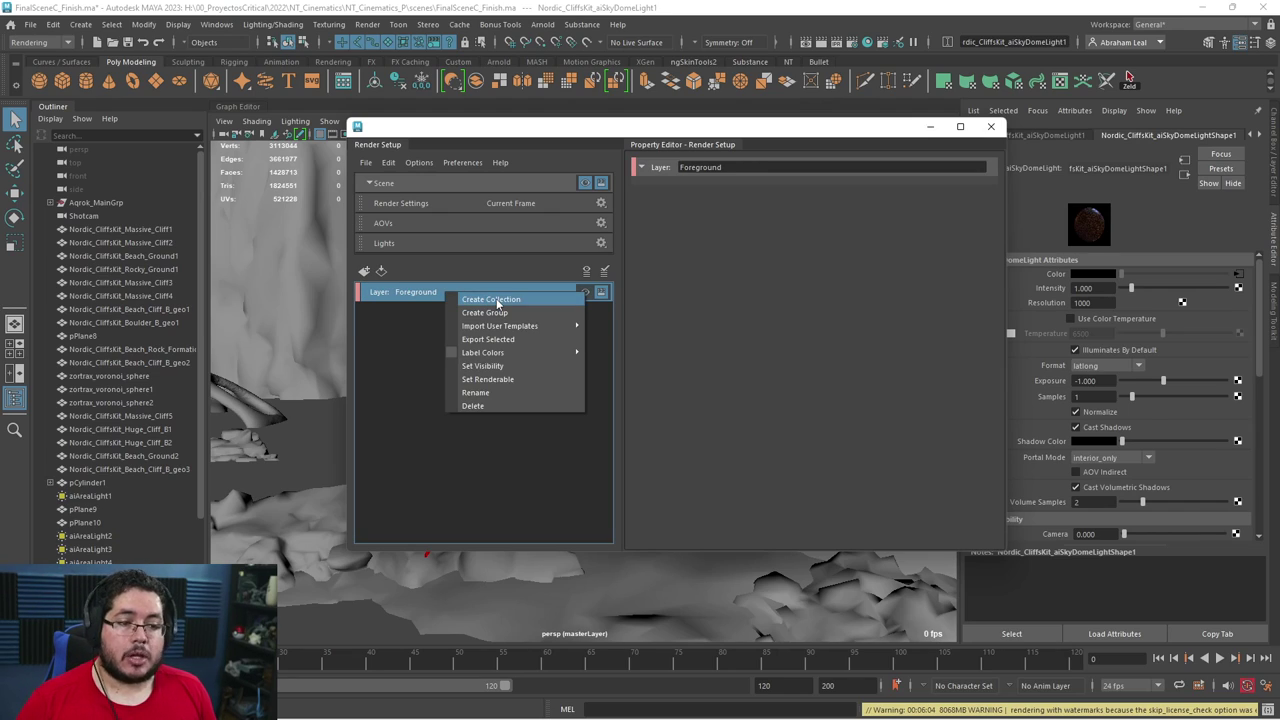
click(490, 299)
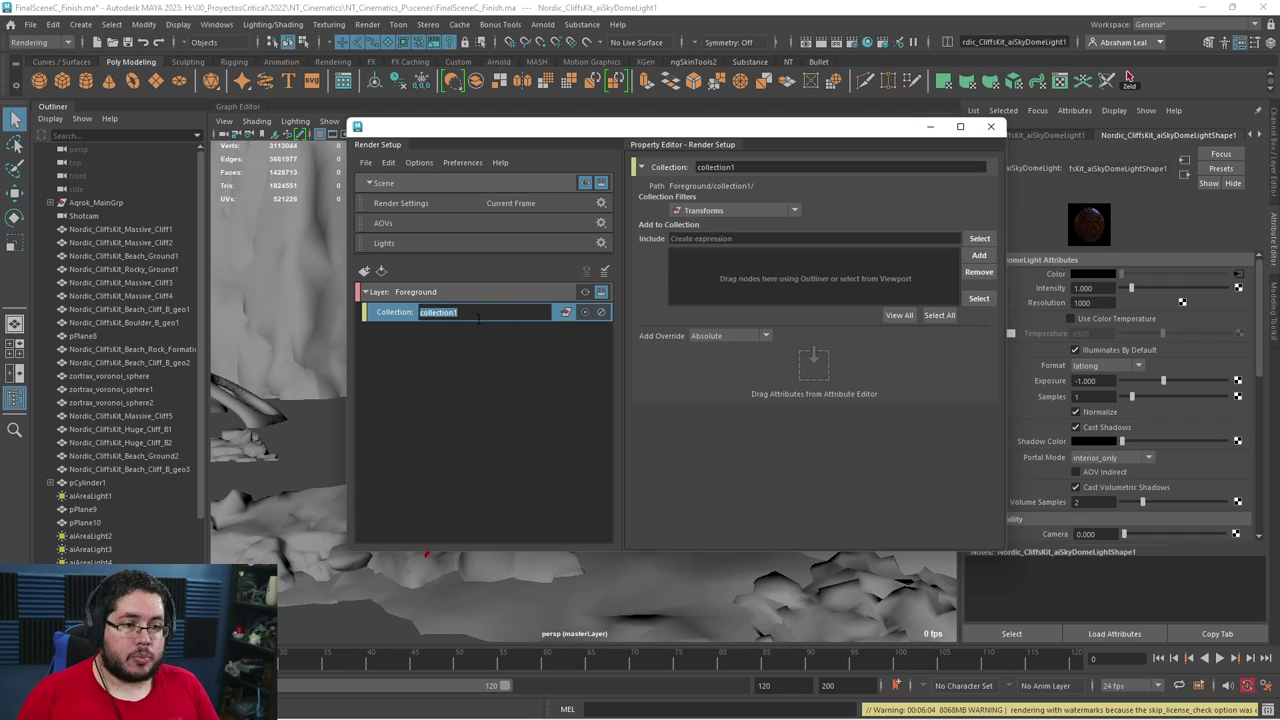
text(Objects)
key(Return)
drag(604, 133, 1012, 163)
alt+drag(707, 333, 614, 429)
click(536, 368)
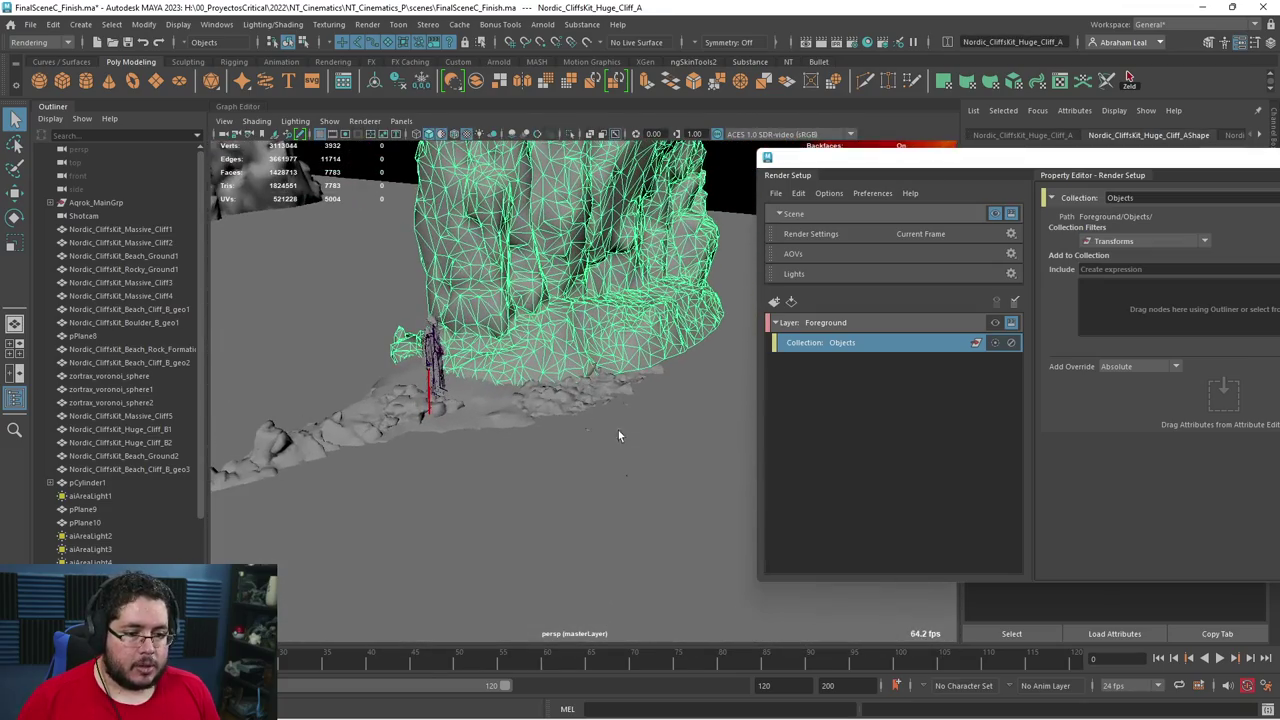
shift+click(523, 404)
alt+drag(523, 404, 486, 423)
shift+click(503, 396)
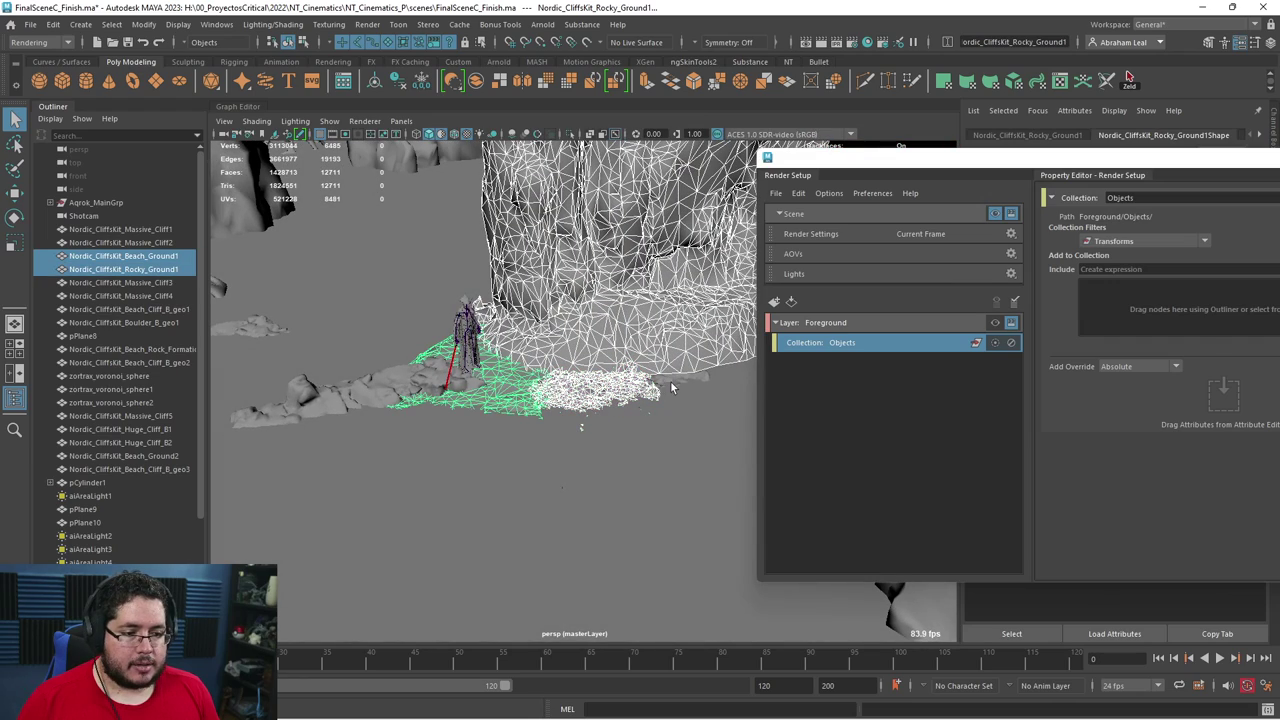
shift+click(672, 386)
shift+click(568, 432)
shift+click(368, 401)
alt+drag(368, 401, 407, 380)
Look through the Shotcam camera in the viewport.
click(97, 216)
click(401, 121)
click(443, 174)
Select the near beach cliff, rocky ground, ground plane, huge cliff and beach ground, moving the Render Setup window clear of the shot.
click(423, 474)
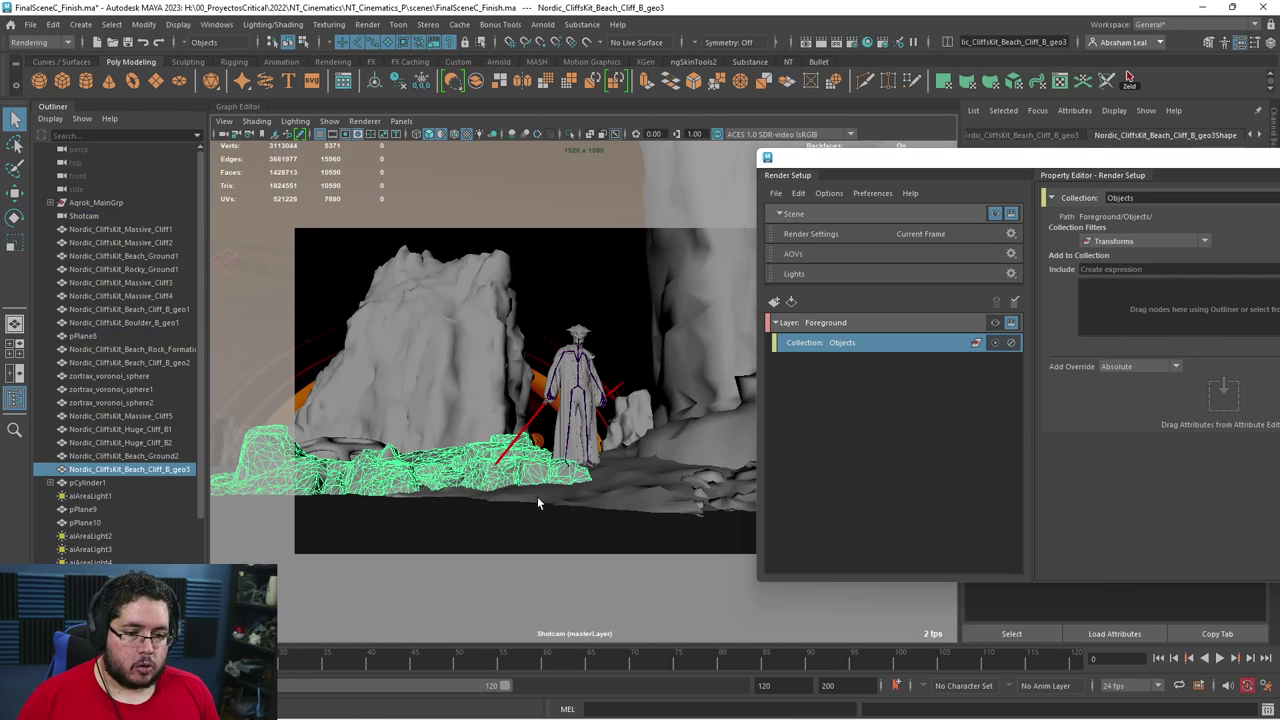
shift+click(544, 497)
shift+click(548, 522)
shift+click(690, 400)
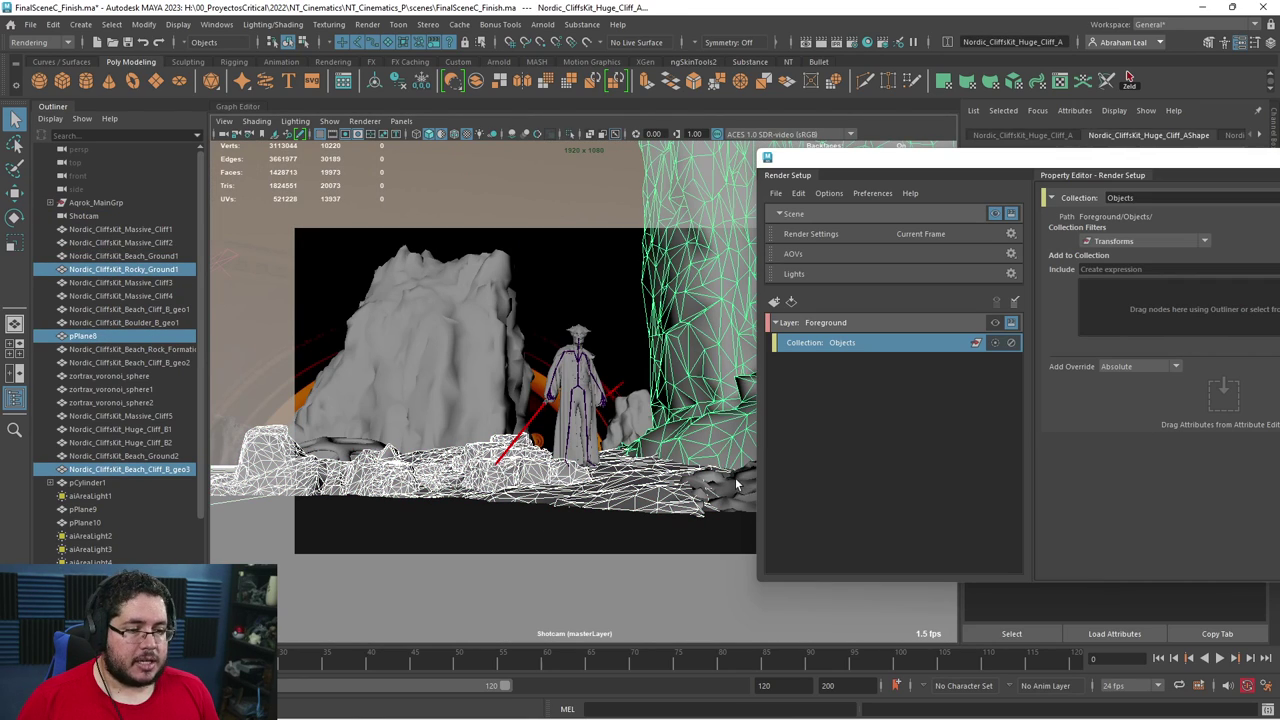
drag(850, 157, 1105, 233)
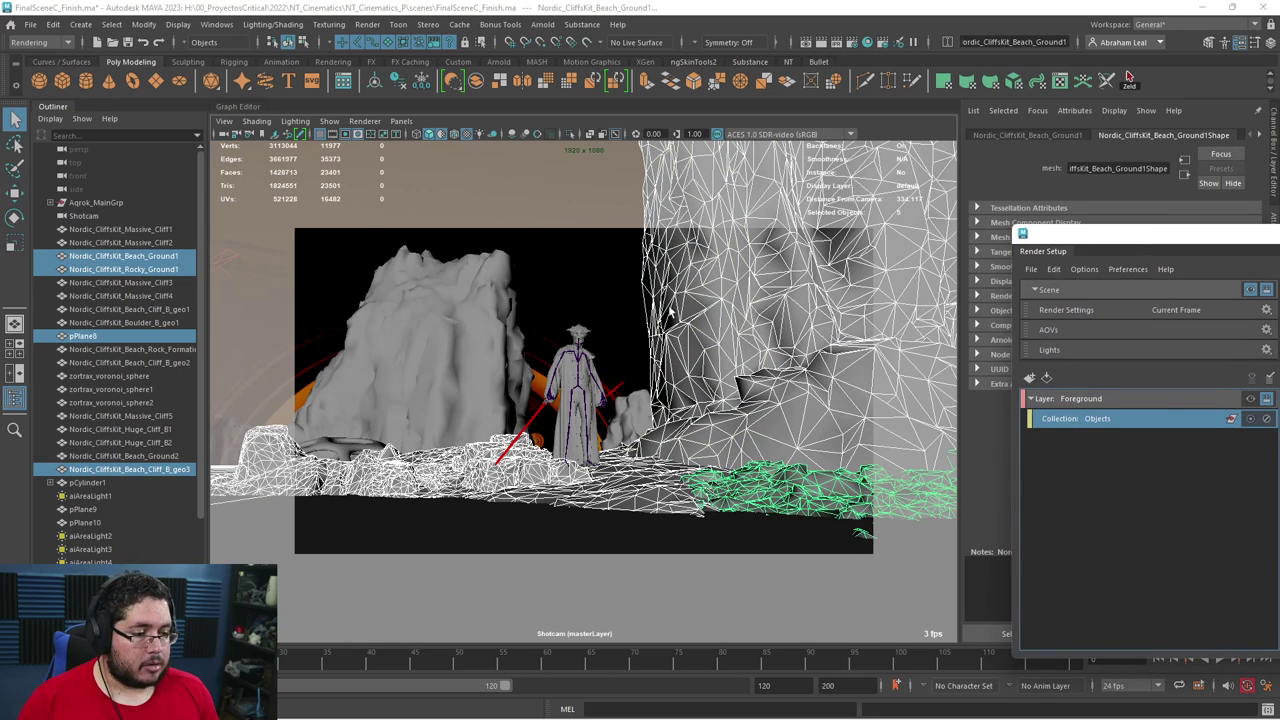
Extend the selection with the Aqrok_MainGrp character group, Nordic_CliffsKit_Massive_Cliff2, Shotcam and the lightsaber's mesh light.
shift+click(573, 380)
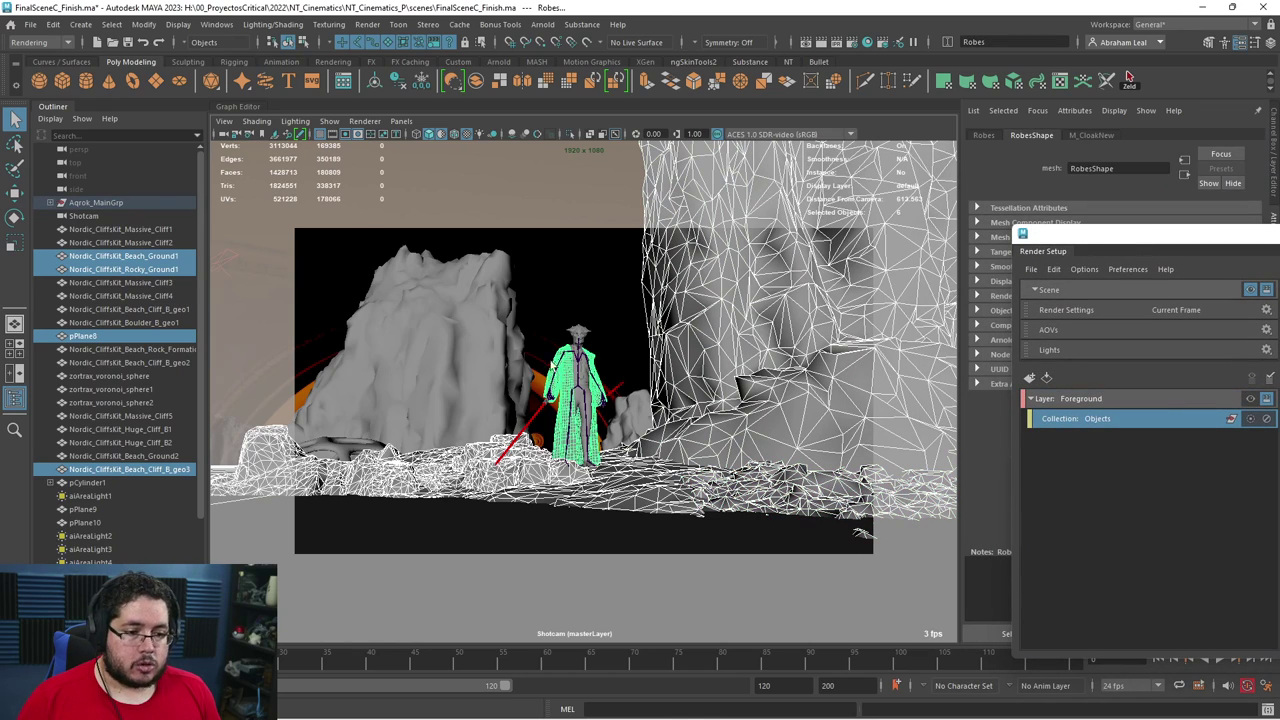
shift+click(101, 204)
shift+click(347, 349)
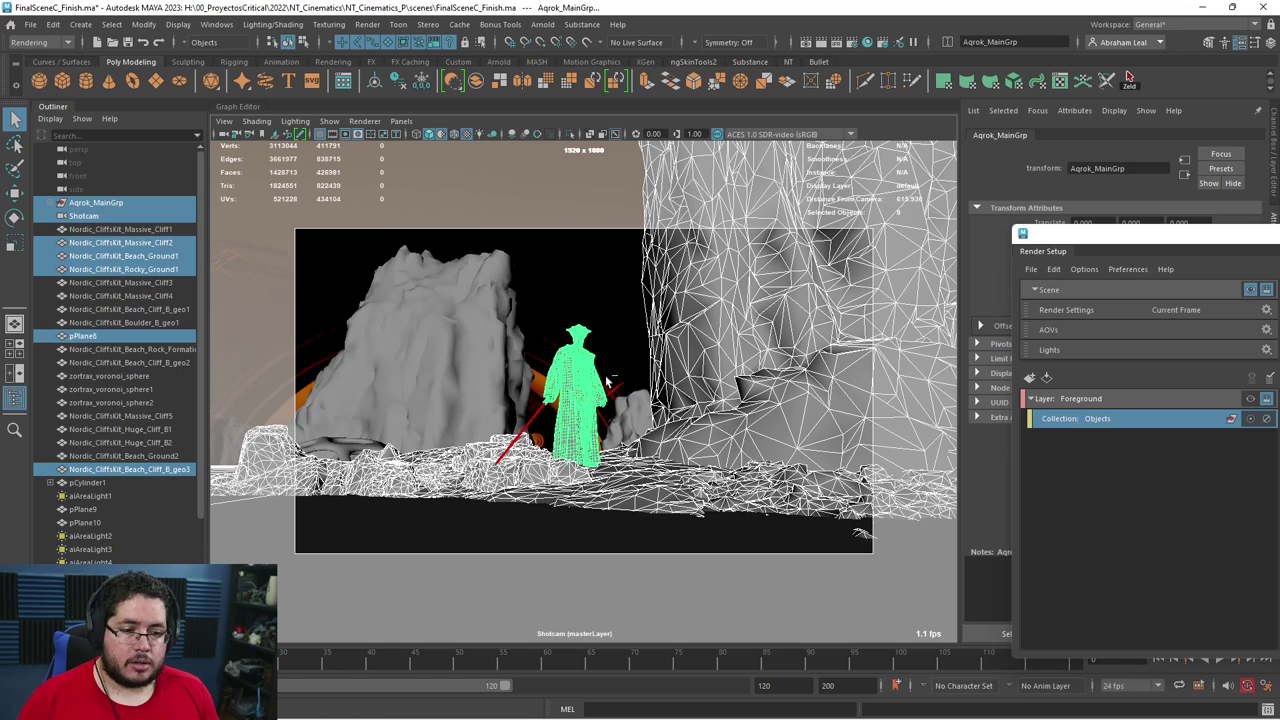
shift+click(530, 422)
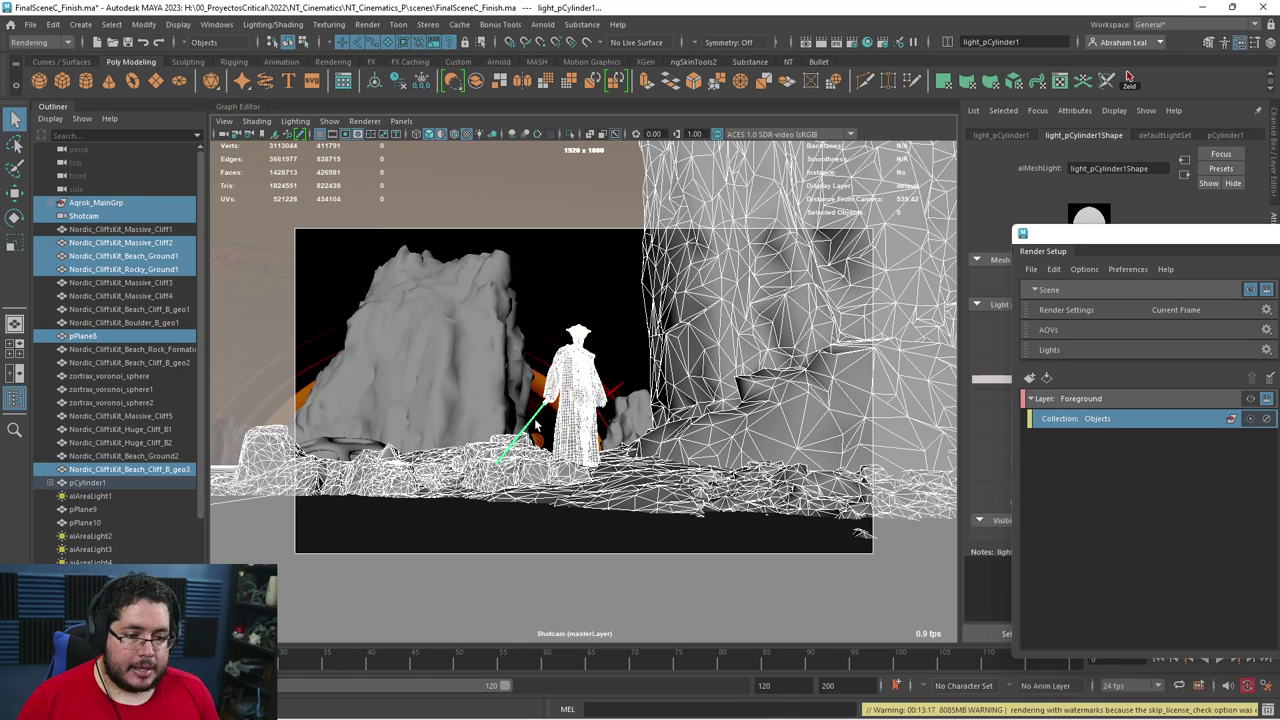
Return to the perspective view and add the selected objects to the Foreground layer's Objects collection.
key(space)
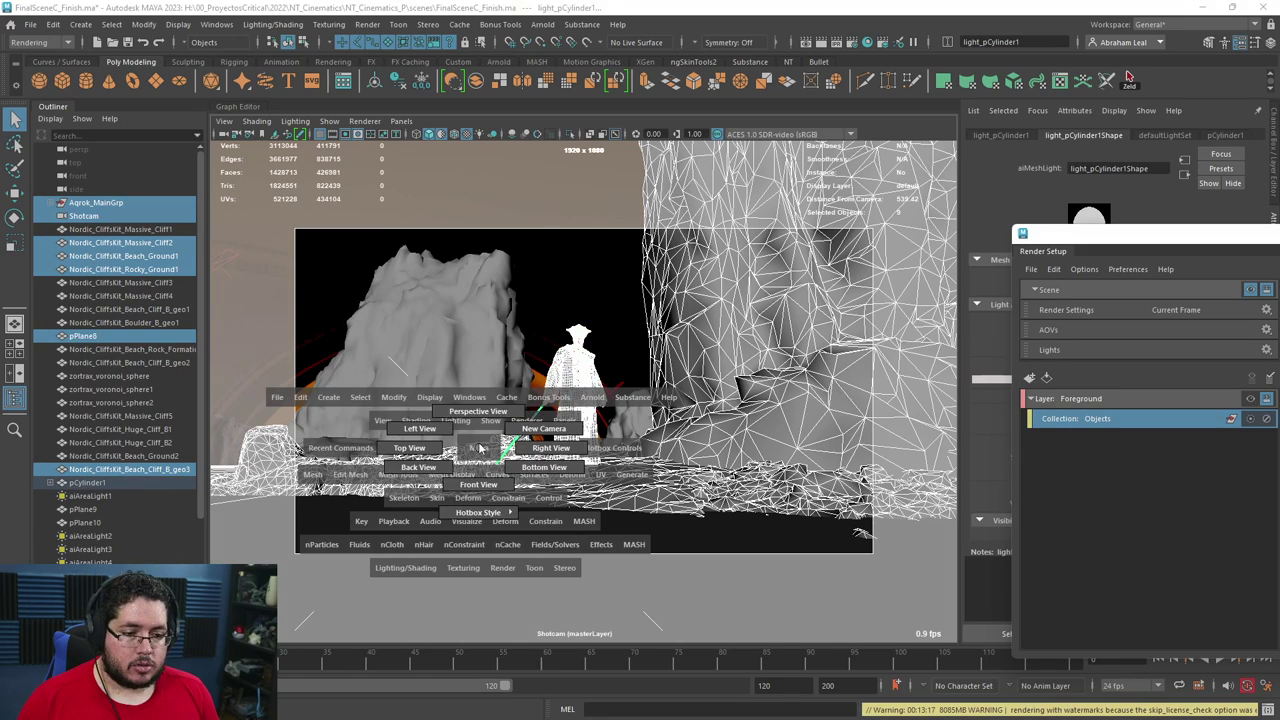
drag(490, 450, 483, 437)
alt+right_drag(483, 437, 687, 433)
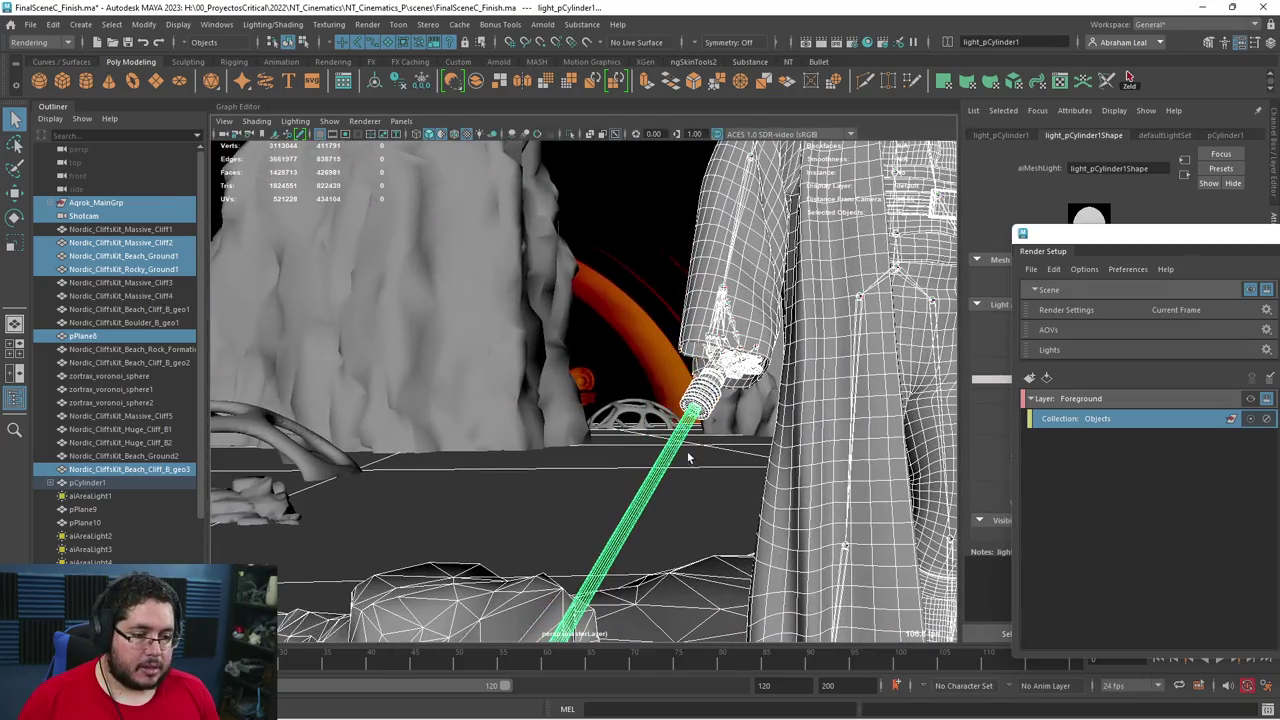
alt+right_drag(657, 480, 500, 465)
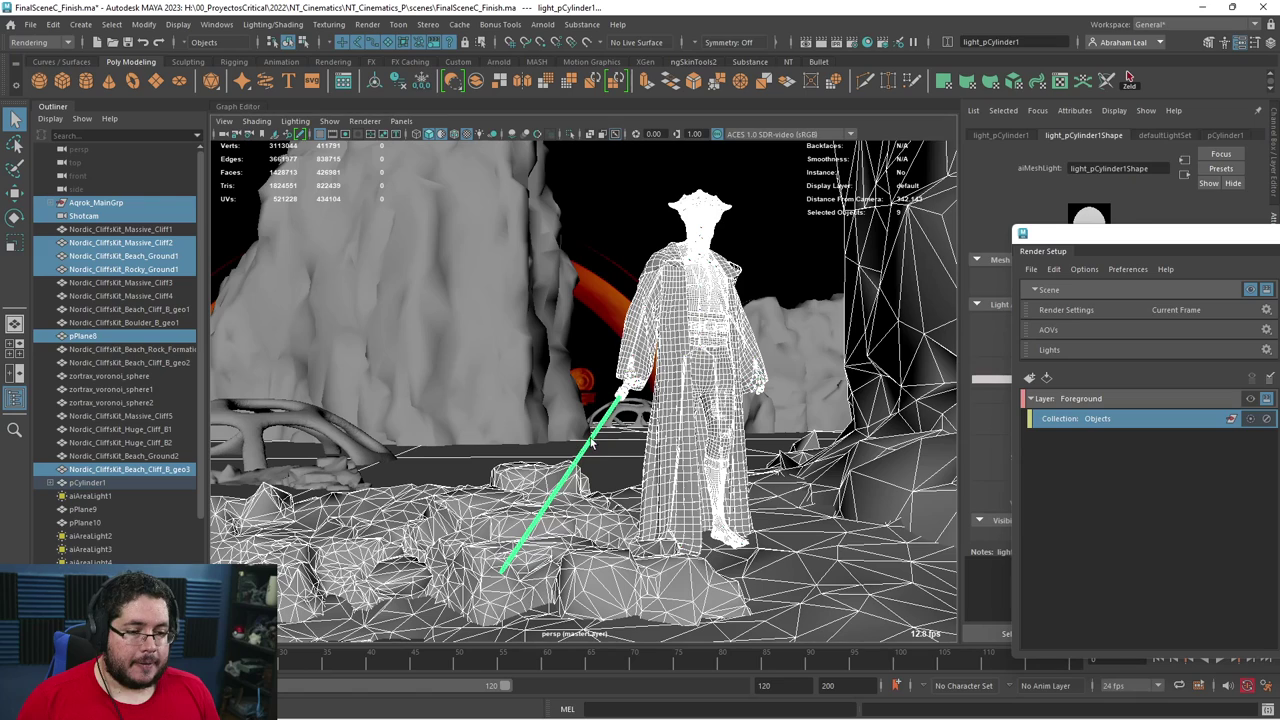
drag(1083, 235, 325, 142)
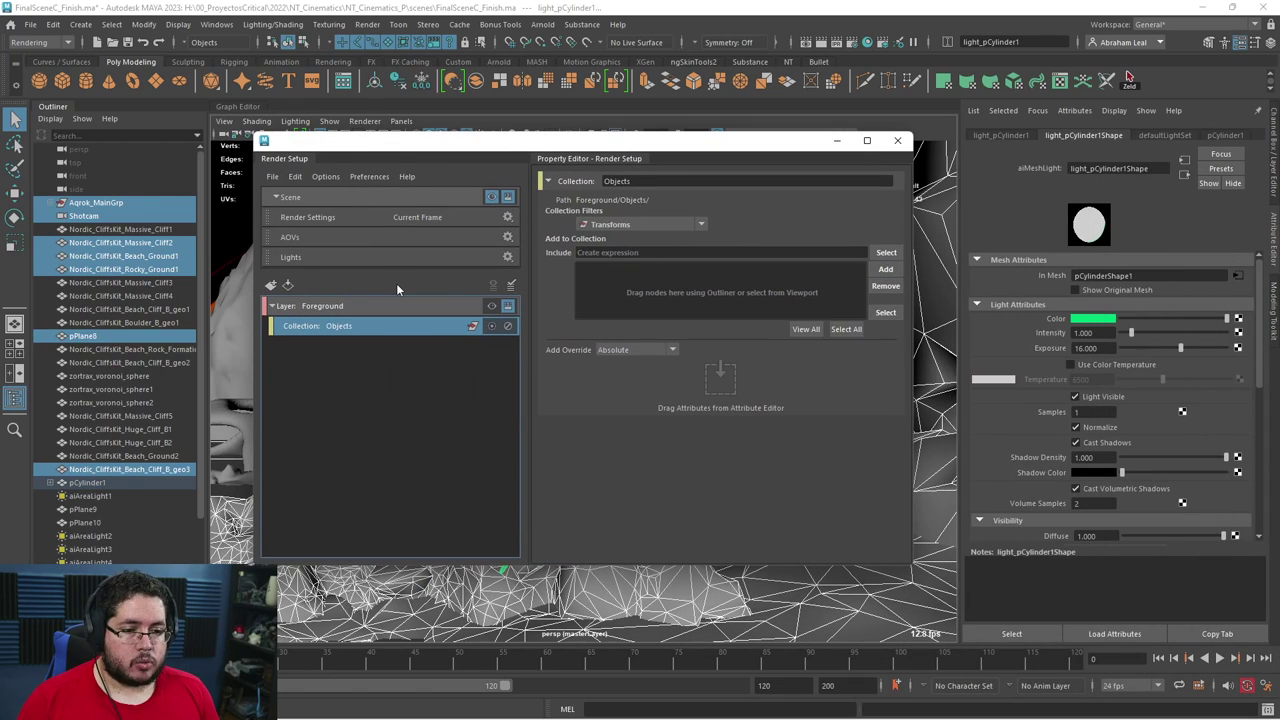
drag(80, 255, 707, 276)
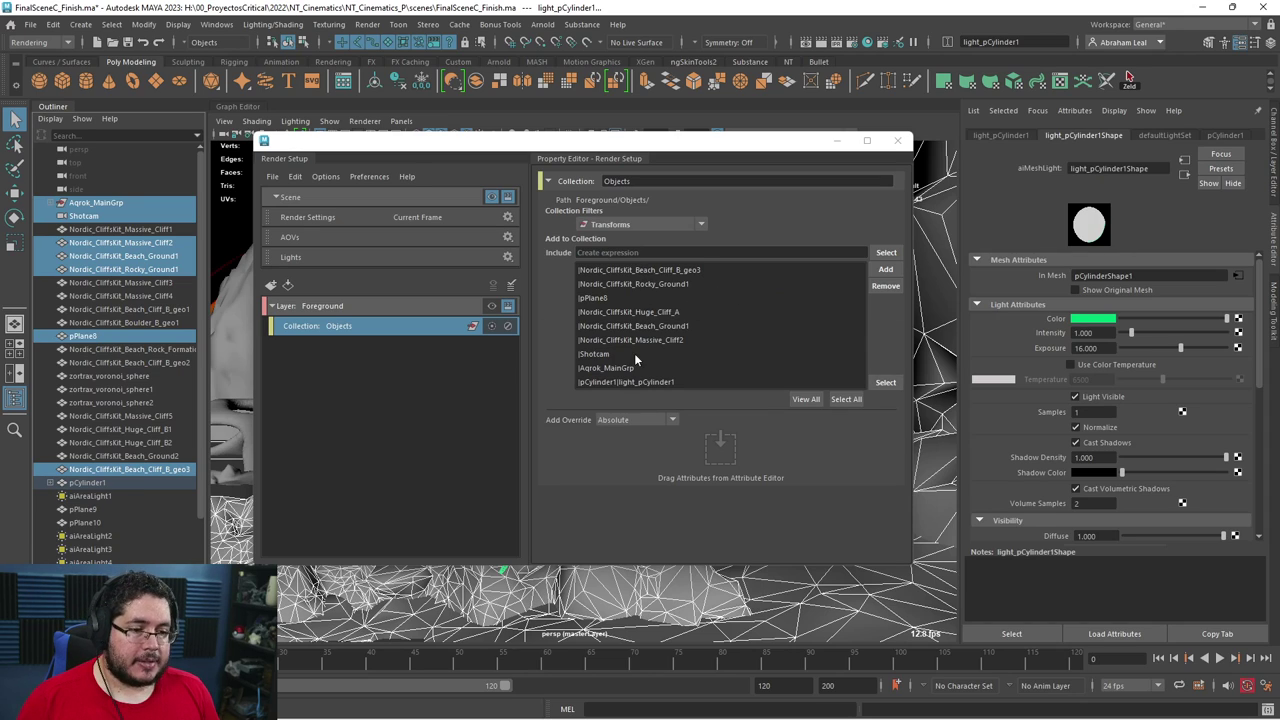
Move the Render Setup window aside and make the Foreground layer visible in the viewport.
drag(632, 140, 880, 172)
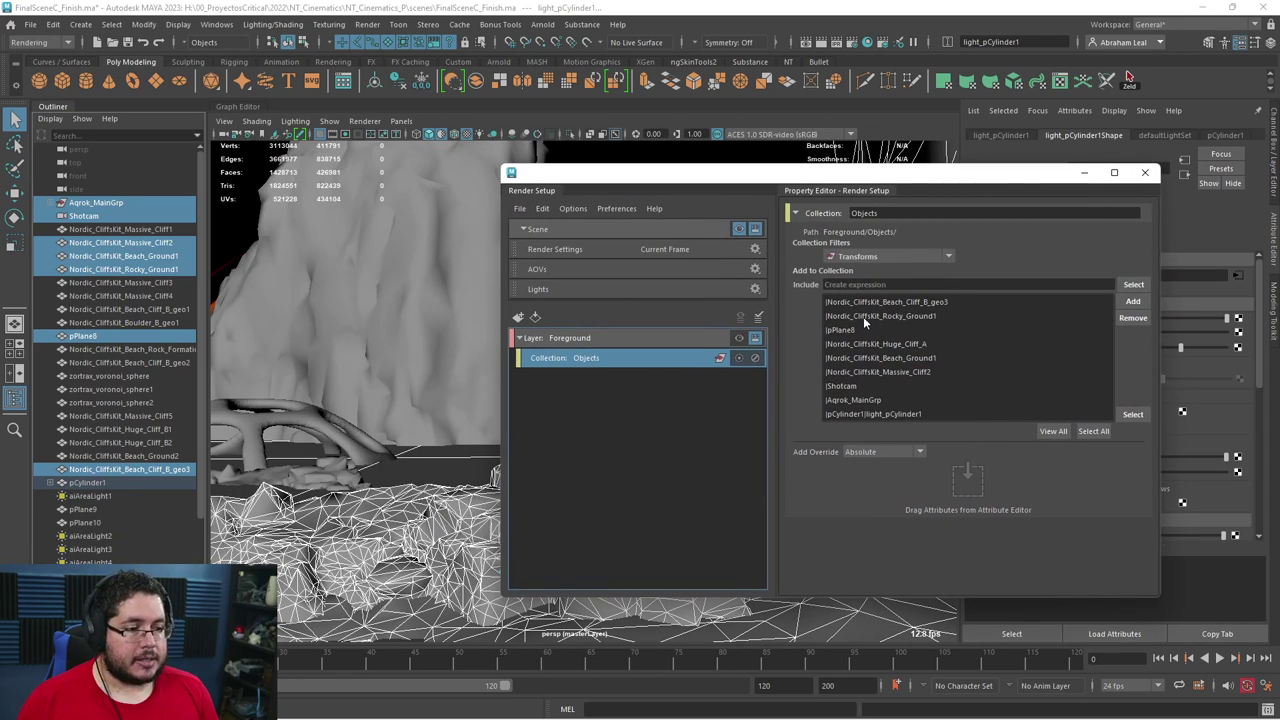
drag(750, 184, 964, 163)
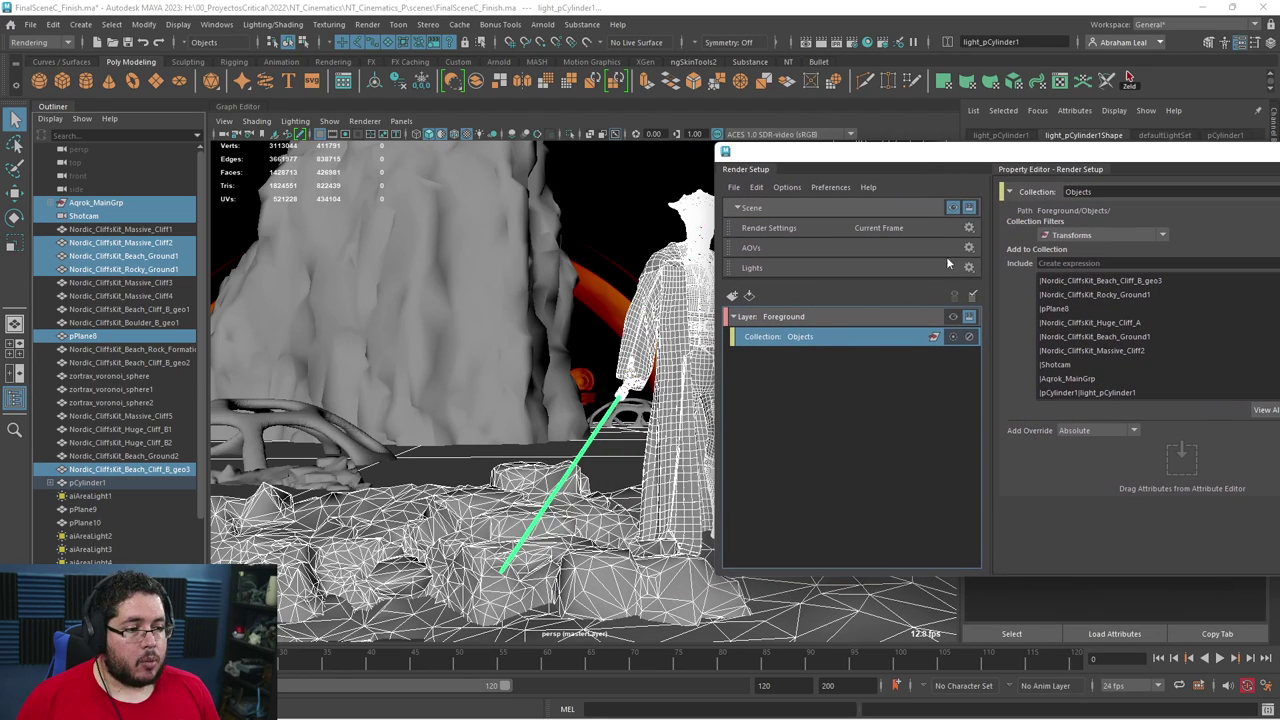
click(953, 317)
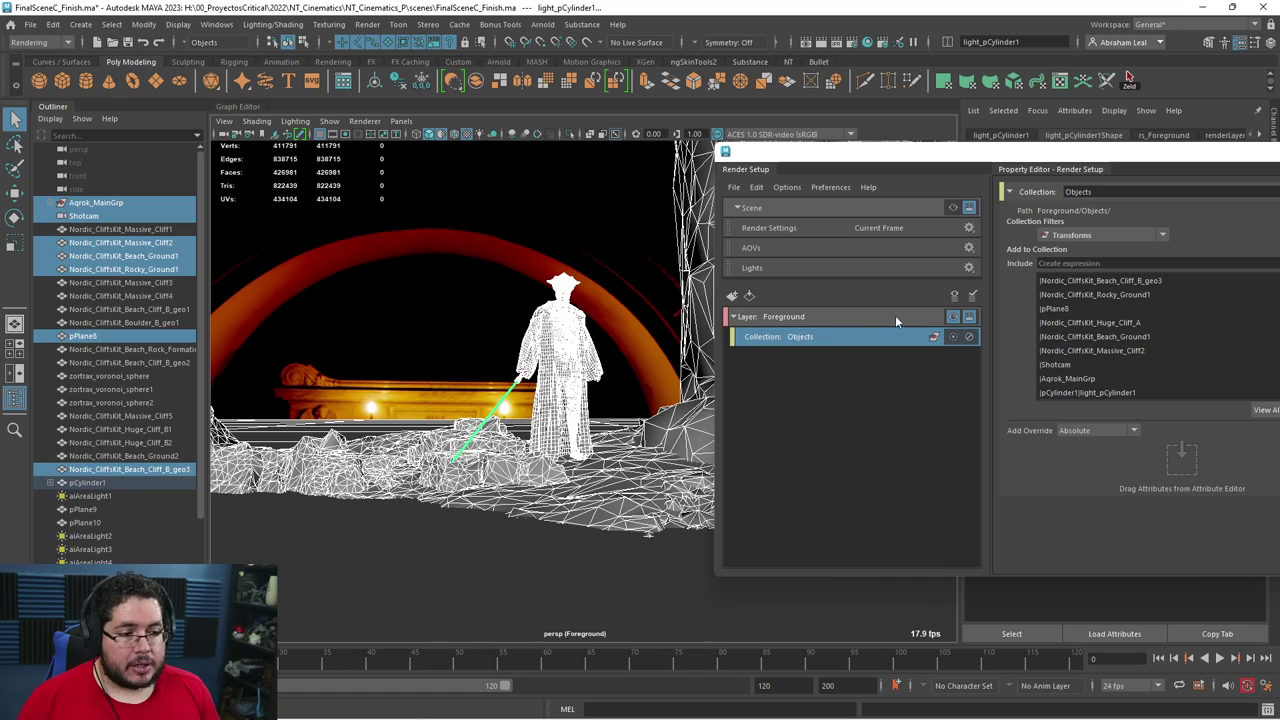
alt+middle_drag(422, 425, 282, 470)
scroll(458, 393, up, 2)
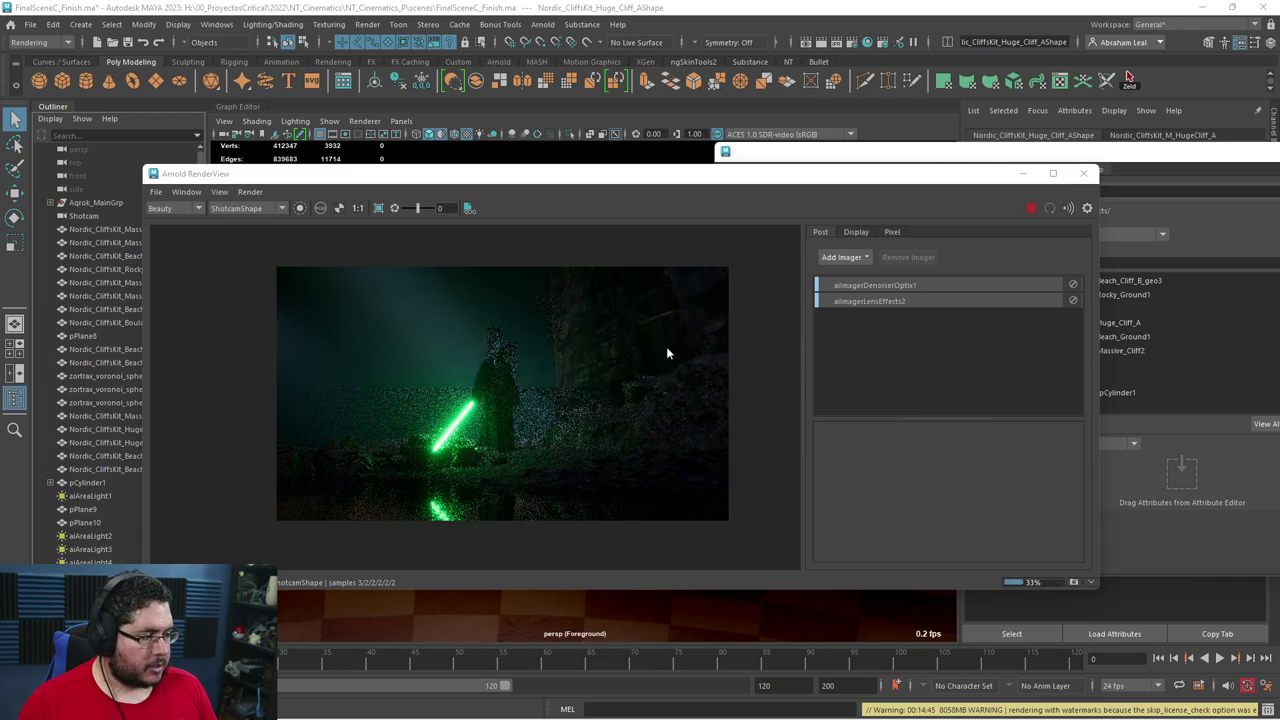
Examine the character and cliff in the Foreground layer's Arnold render, store a snapshot, and minimize the render view.
scroll(437, 384, up, 5)
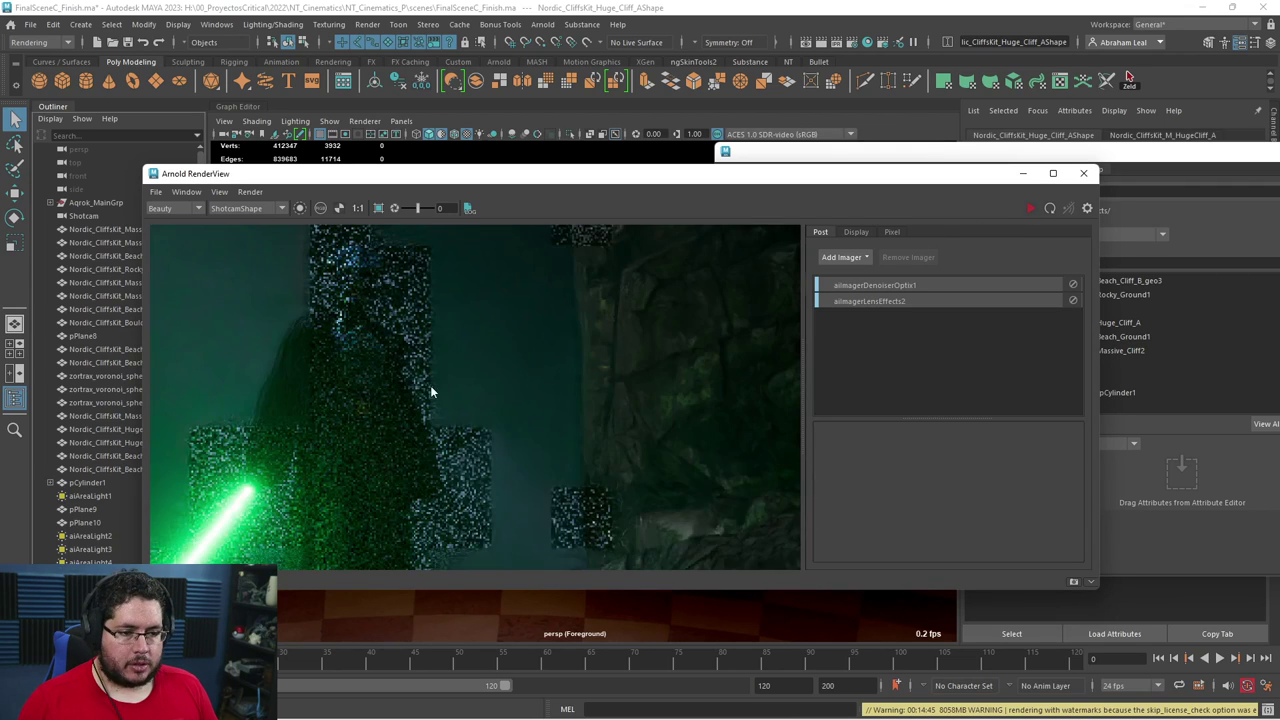
scroll(466, 399, down, 2)
scroll(466, 399, up, 2)
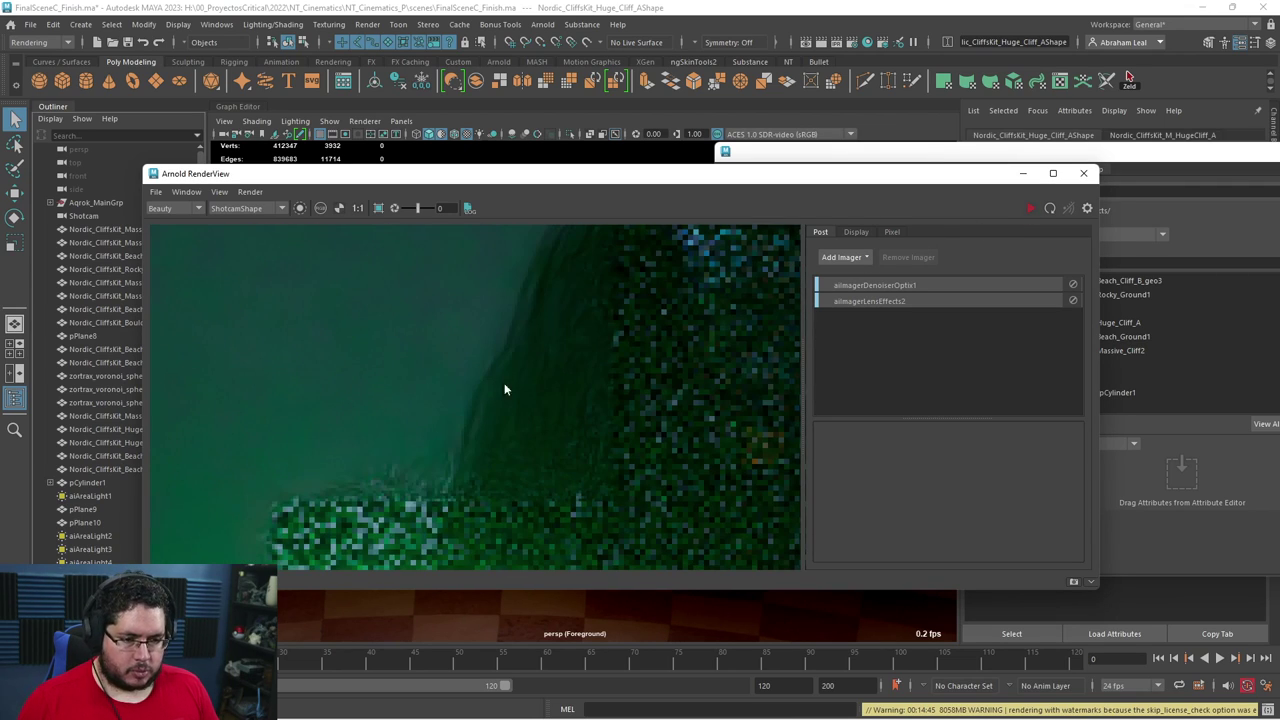
scroll(495, 381, down, 4)
scroll(609, 405, up, 1)
scroll(616, 396, down, 2)
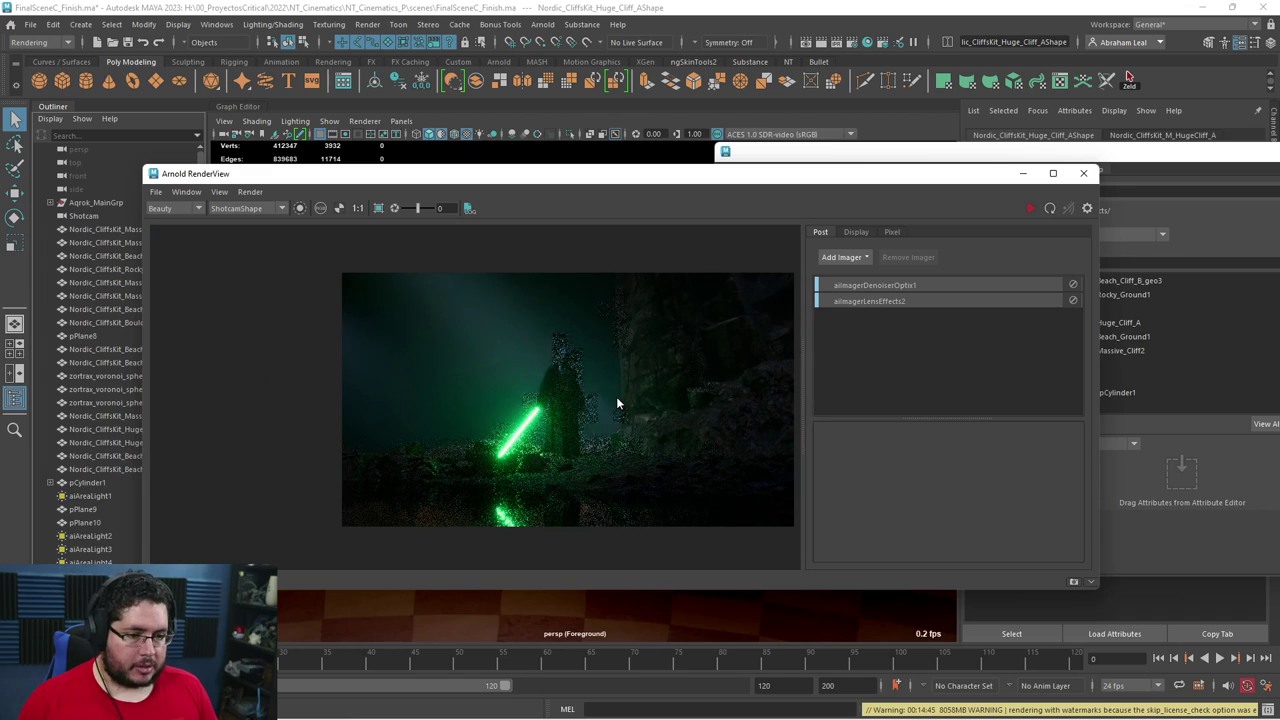
middle_drag(585, 447, 535, 443)
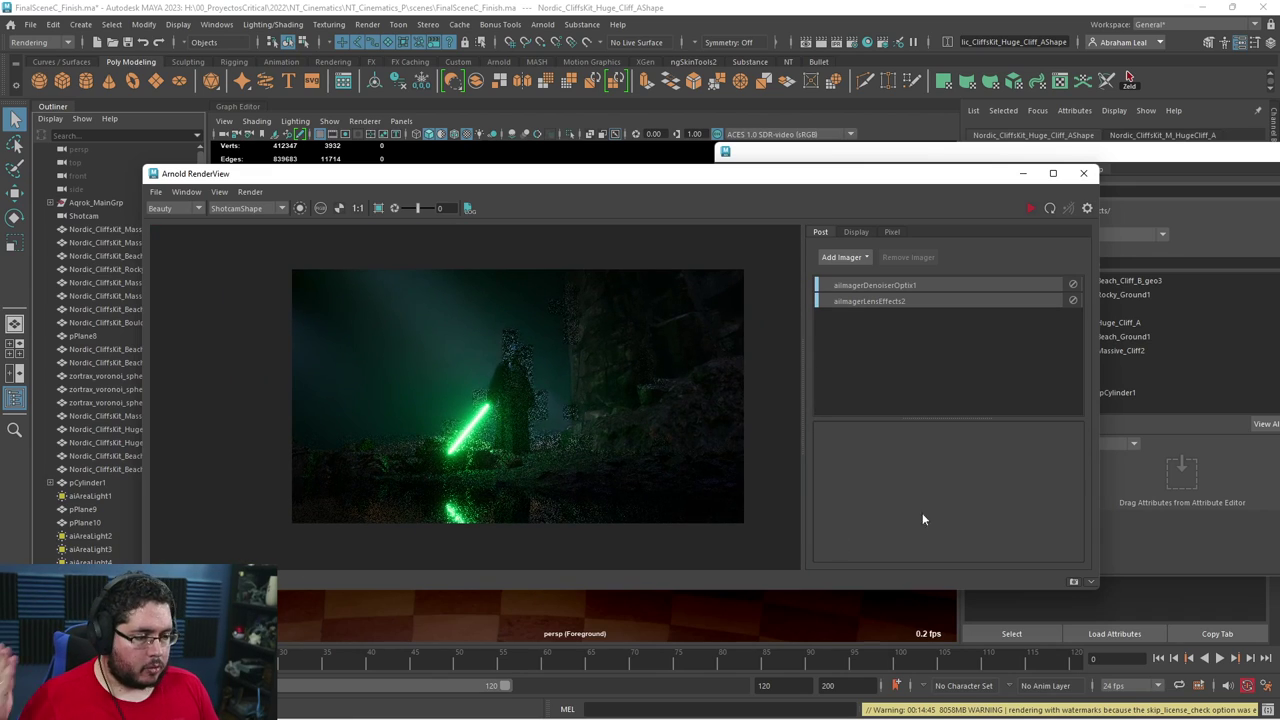
click(1074, 582)
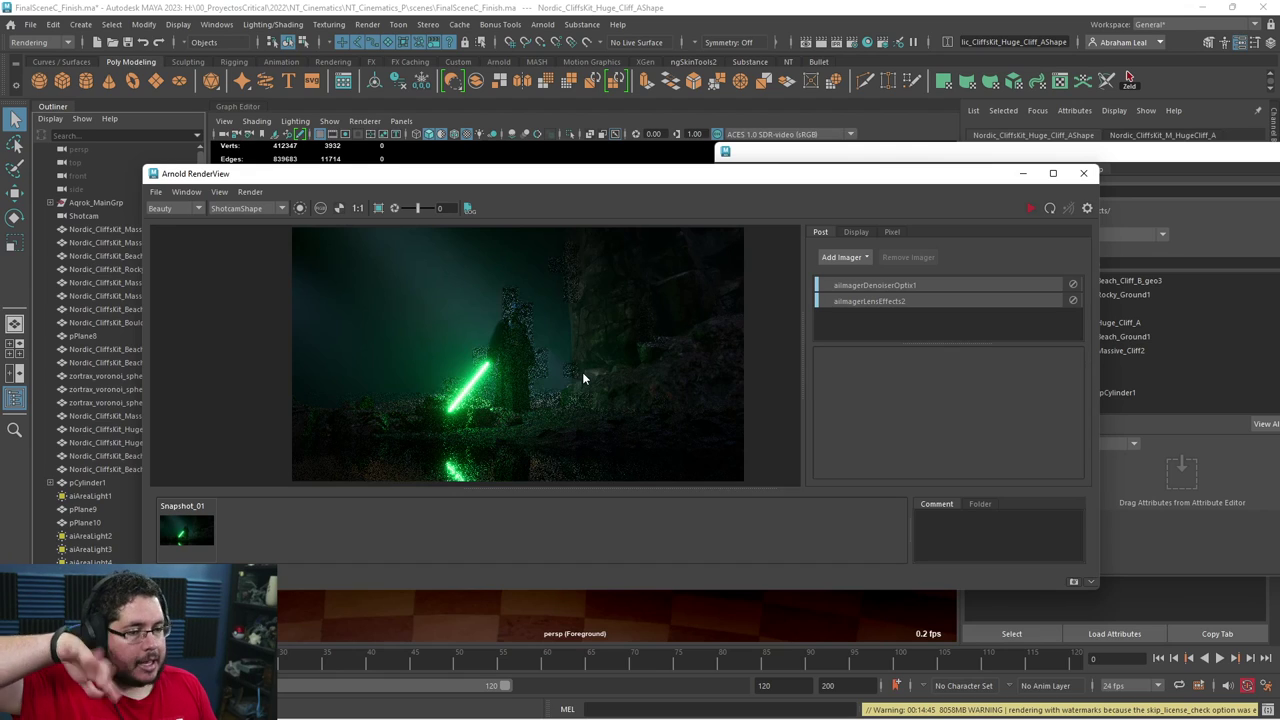
click(1022, 173)
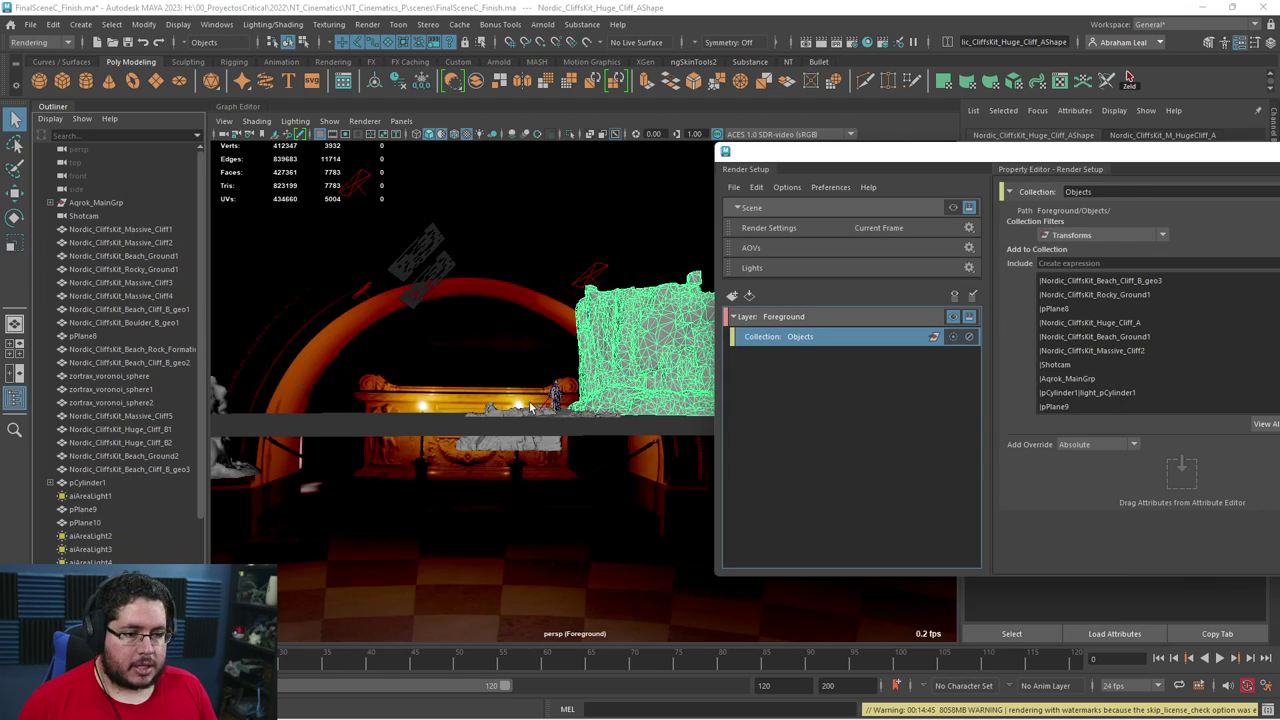
Switch visibility back to the master Scene layer to show the whole environment.
alt+drag(547, 323, 920, 244)
click(953, 207)
alt+drag(700, 330, 486, 347)
Create a second render layer named Background.
click(764, 373)
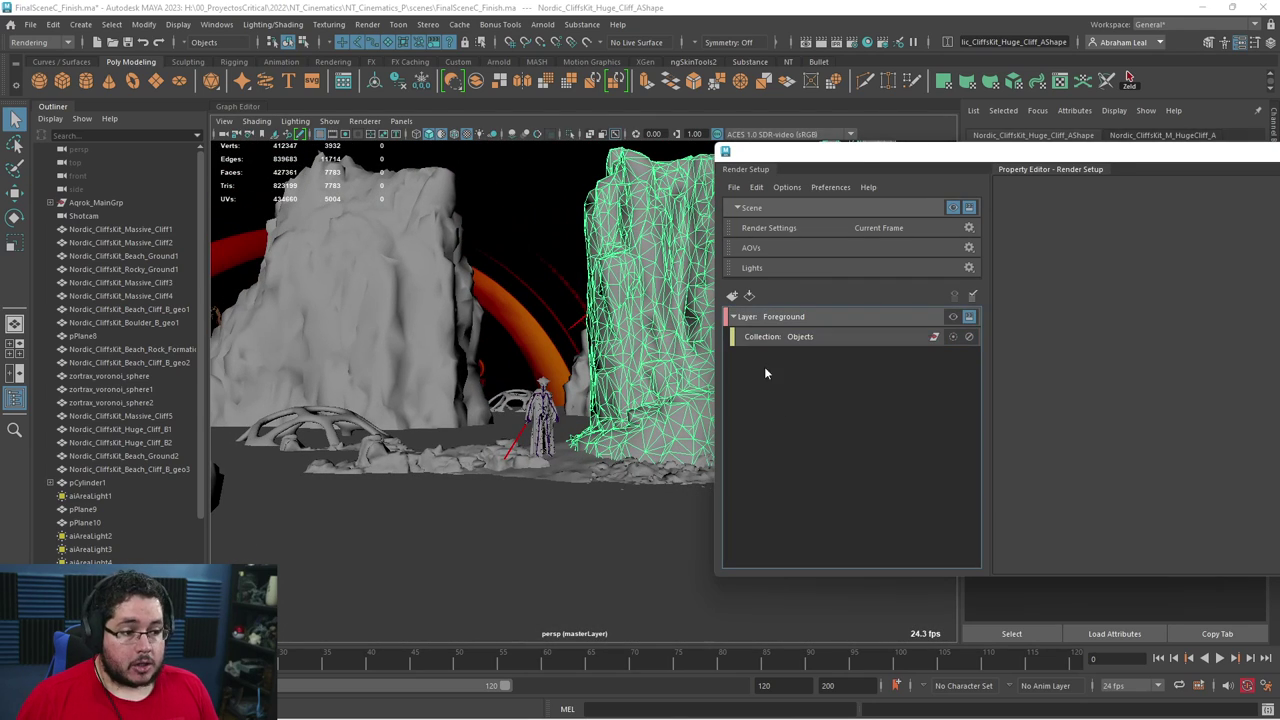
click(732, 296)
text(B)
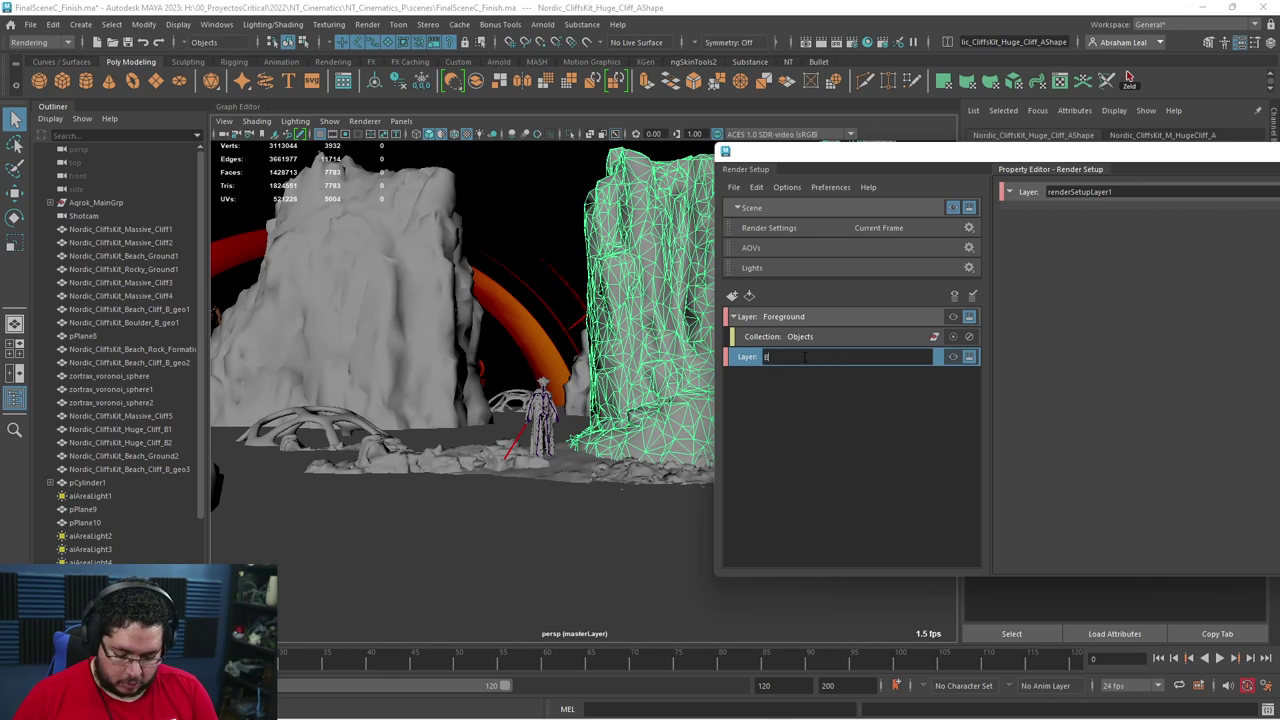
text(ackground)
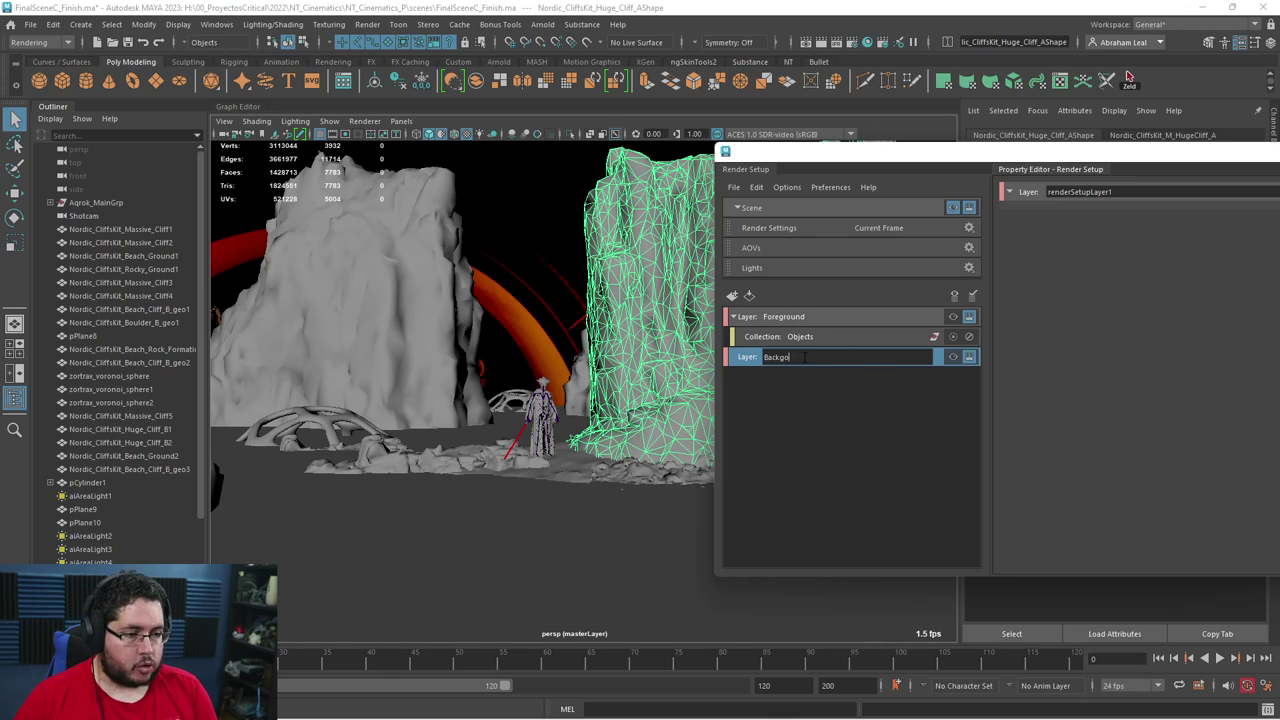
key(Return)
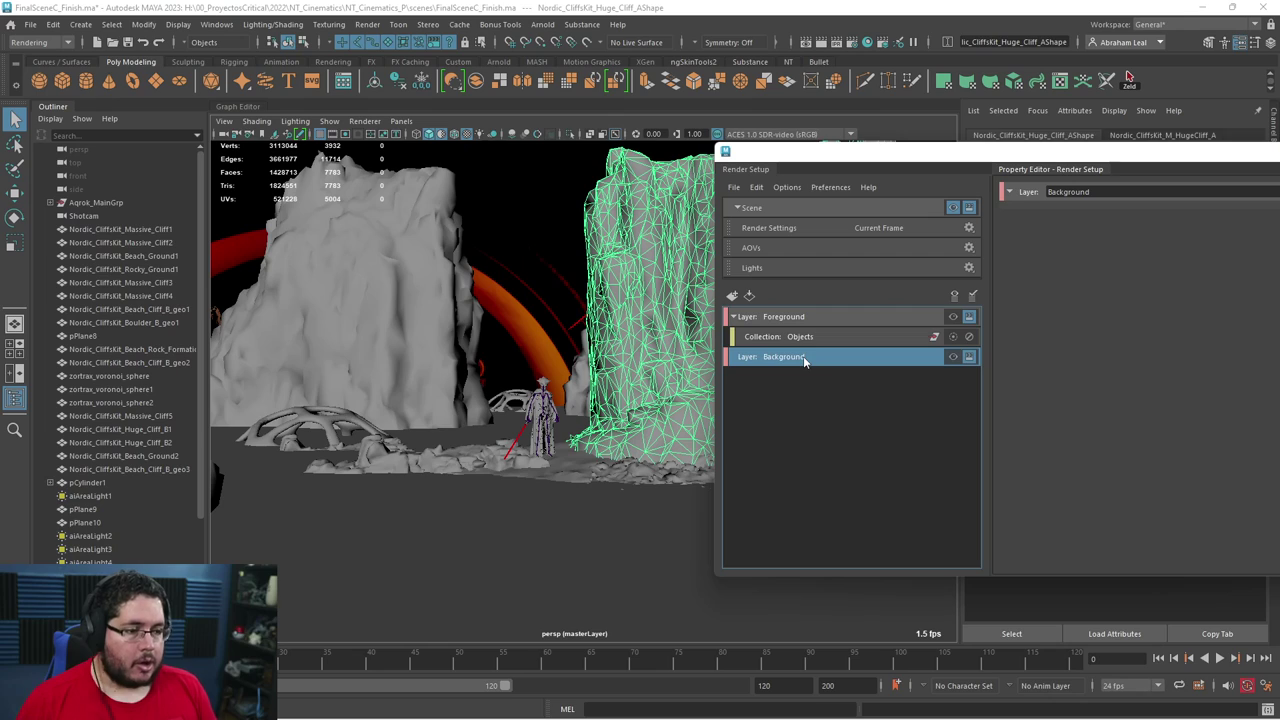
Select the background cliffs, including Nordic_CliffsKit_Massive_Cliff1, Massive_Cliff and Huge_Cliff_B, plus zortrax_voronoi_sphere and zortrax_voronoi_sphere1.
alt+drag(392, 366, 333, 393)
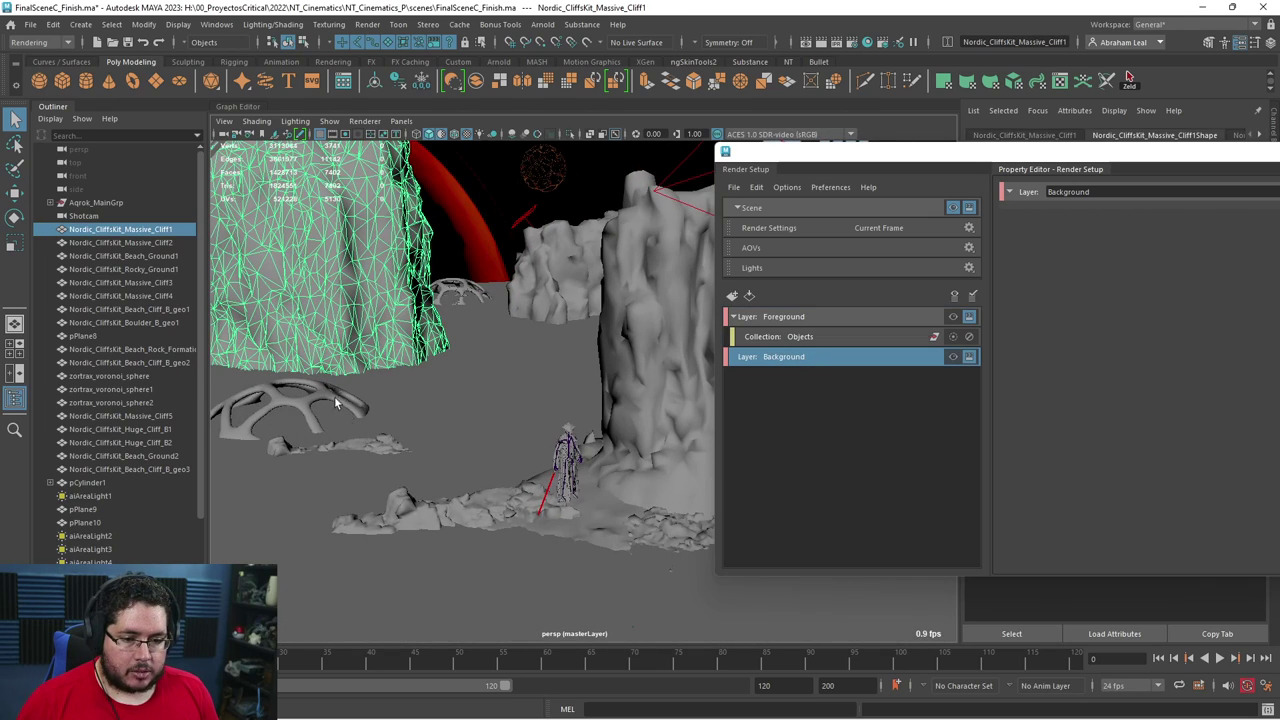
shift+click(381, 451)
shift+click(463, 292)
alt+drag(530, 297, 380, 390)
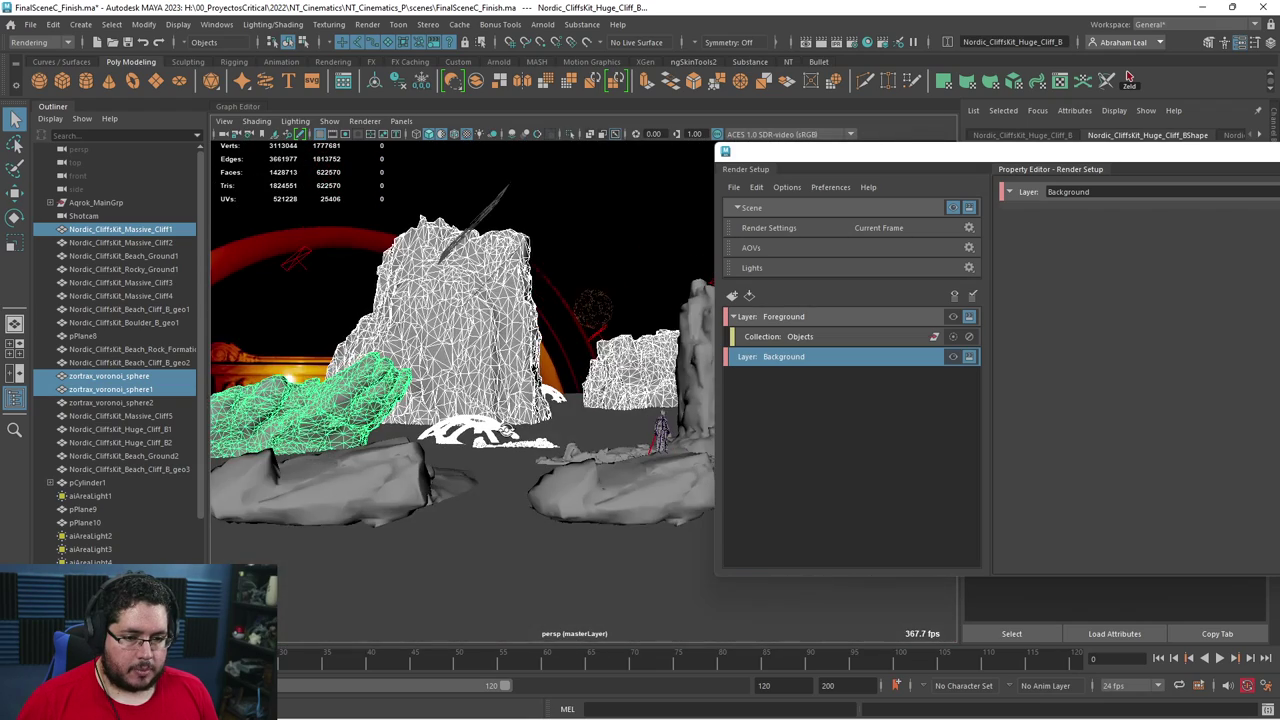
Create a collection inside the Background layer and name it Objects.
right_click(801, 361)
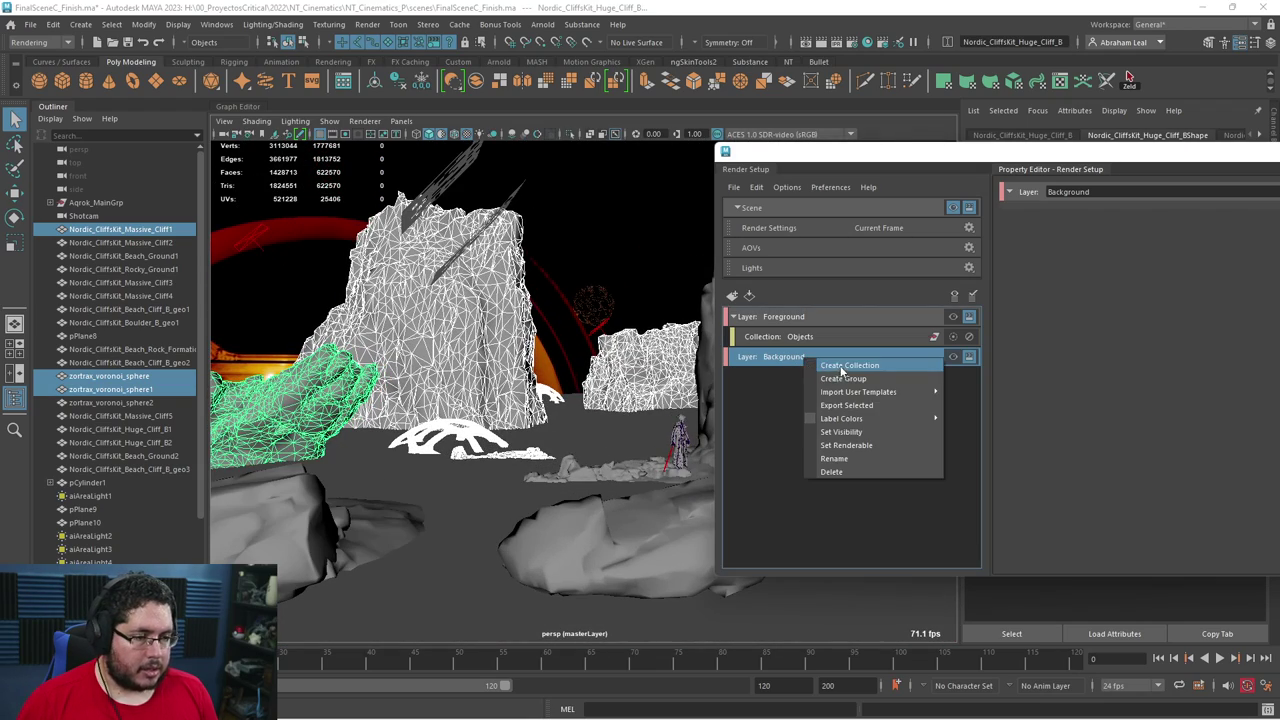
click(838, 366)
text(Obj)
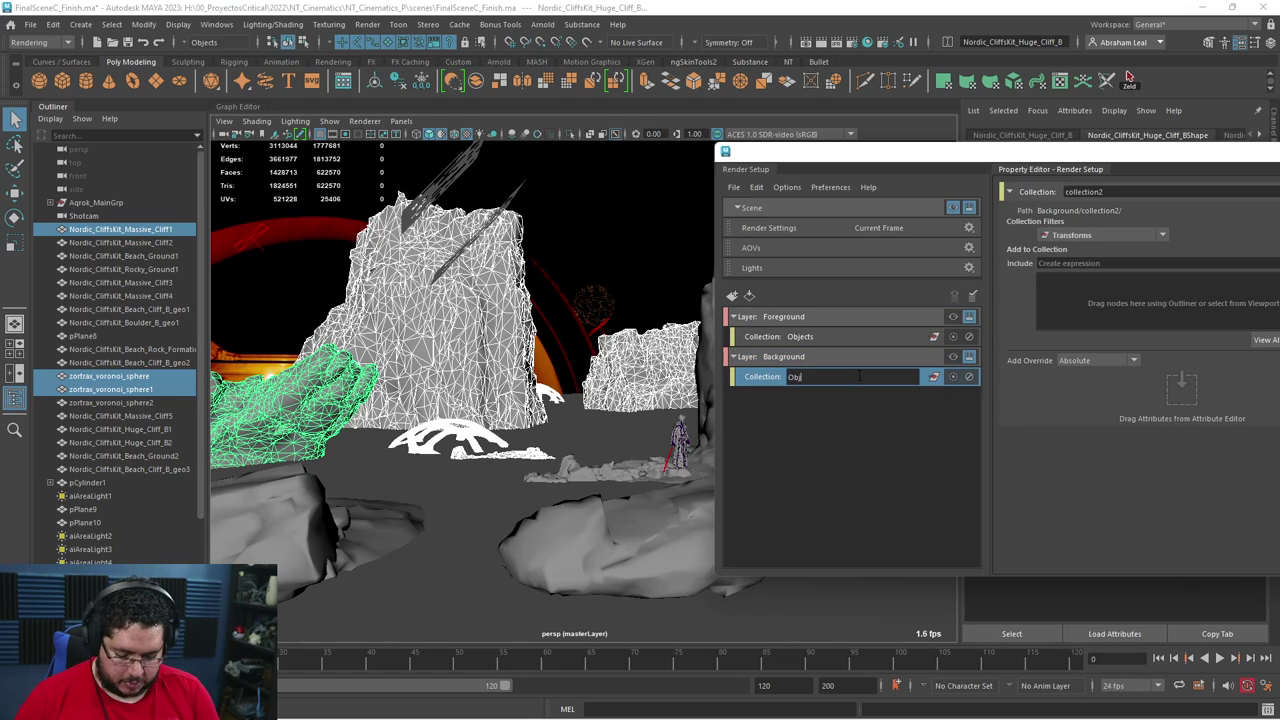
text(ects)
key(Return)
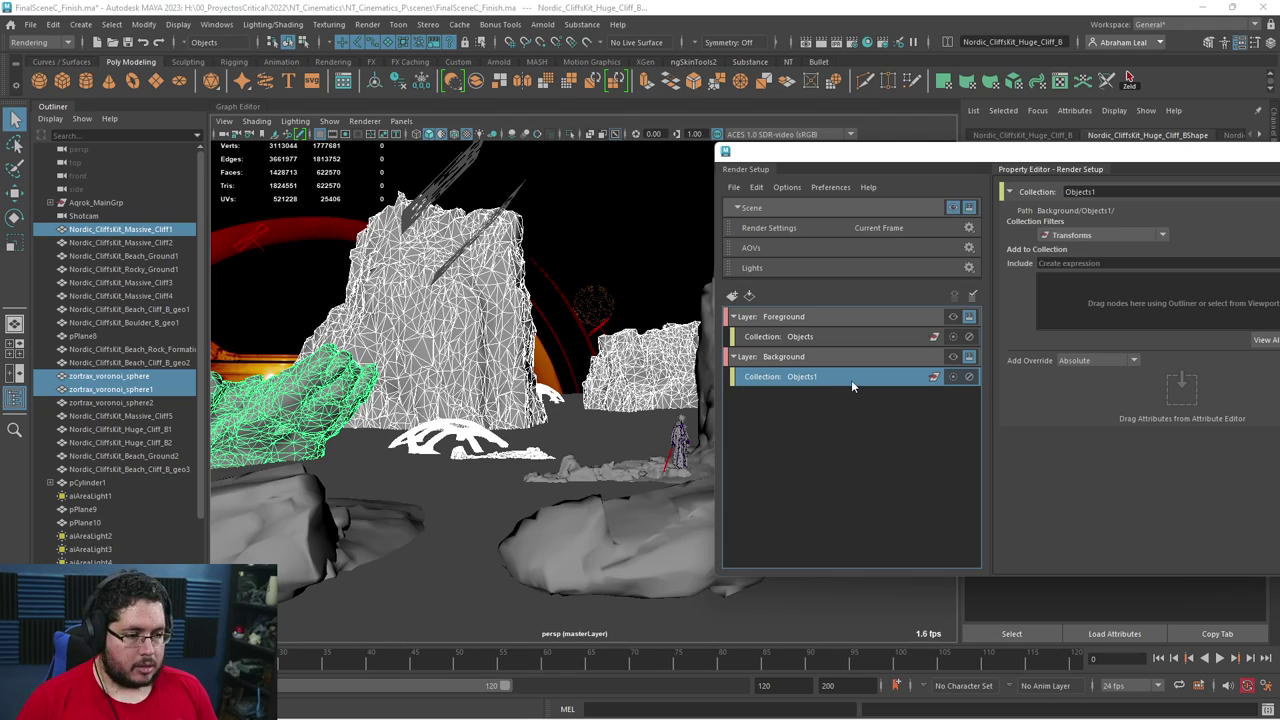
Rename the Background layer's collection to ObjectsBG.
right_click(851, 380)
click(883, 487)
key(End)
key(BackSpace)
key(Caps_Lock)
text(BG)
key(Return)
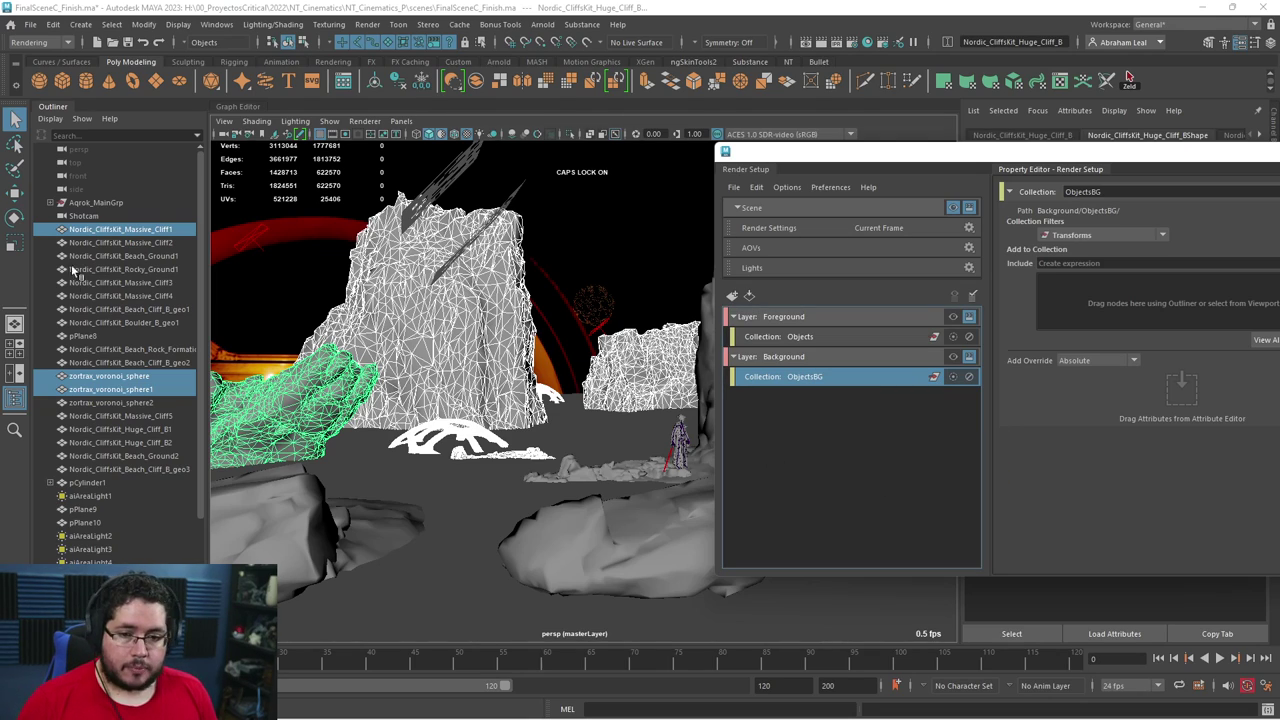
Add the selected cliffs and voronoi spheres to the ObjectsBG collection and make the Background layer visible in the viewport.
drag(98, 390, 1116, 304)
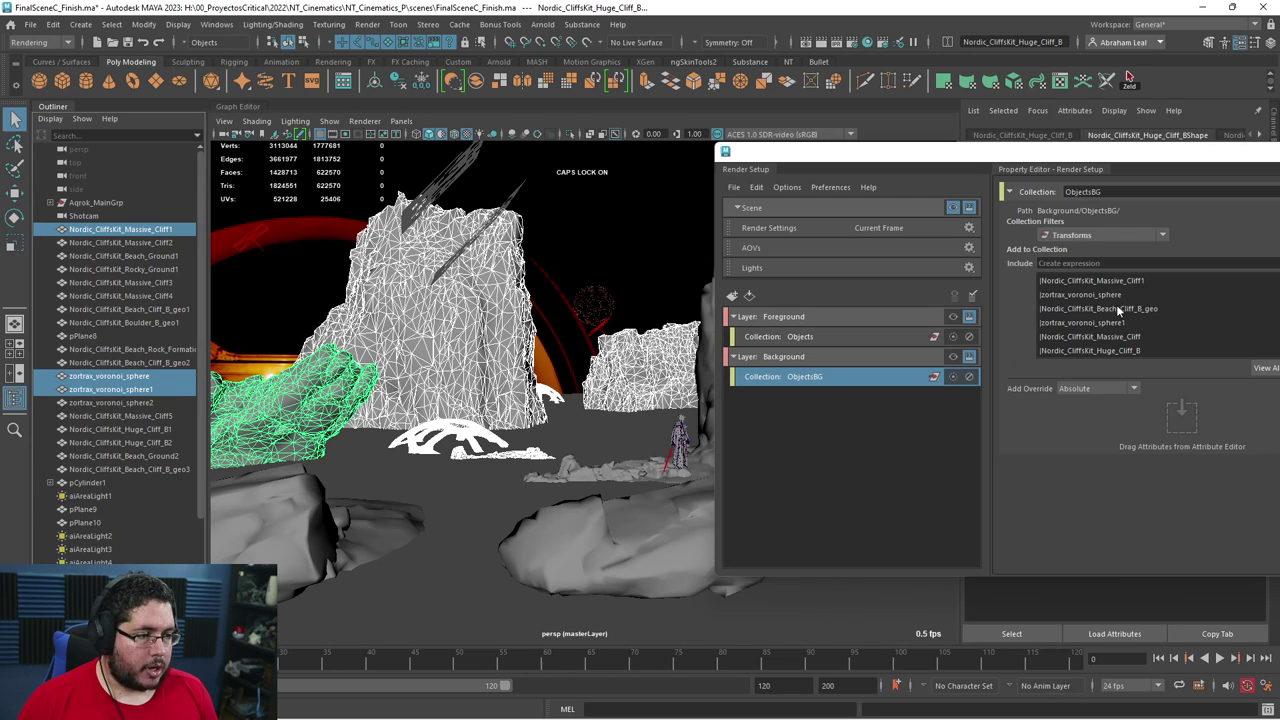
click(811, 414)
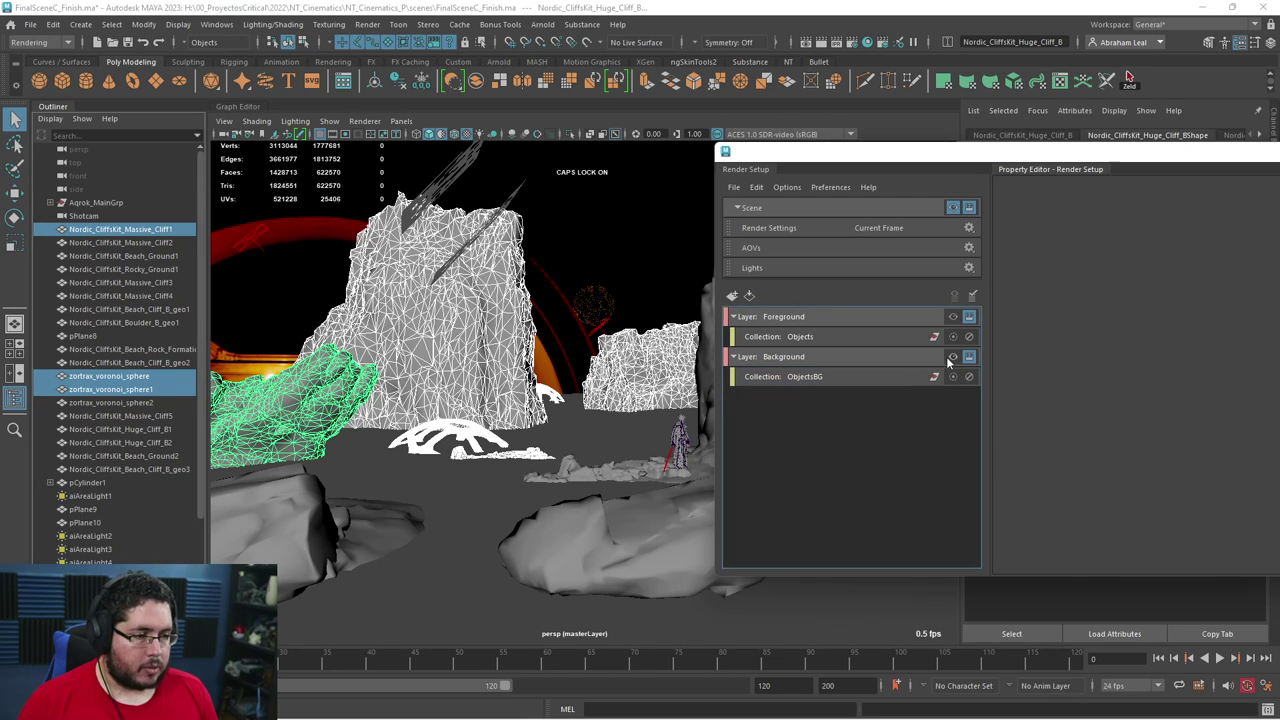
click(952, 356)
alt+drag(637, 413, 548, 385)
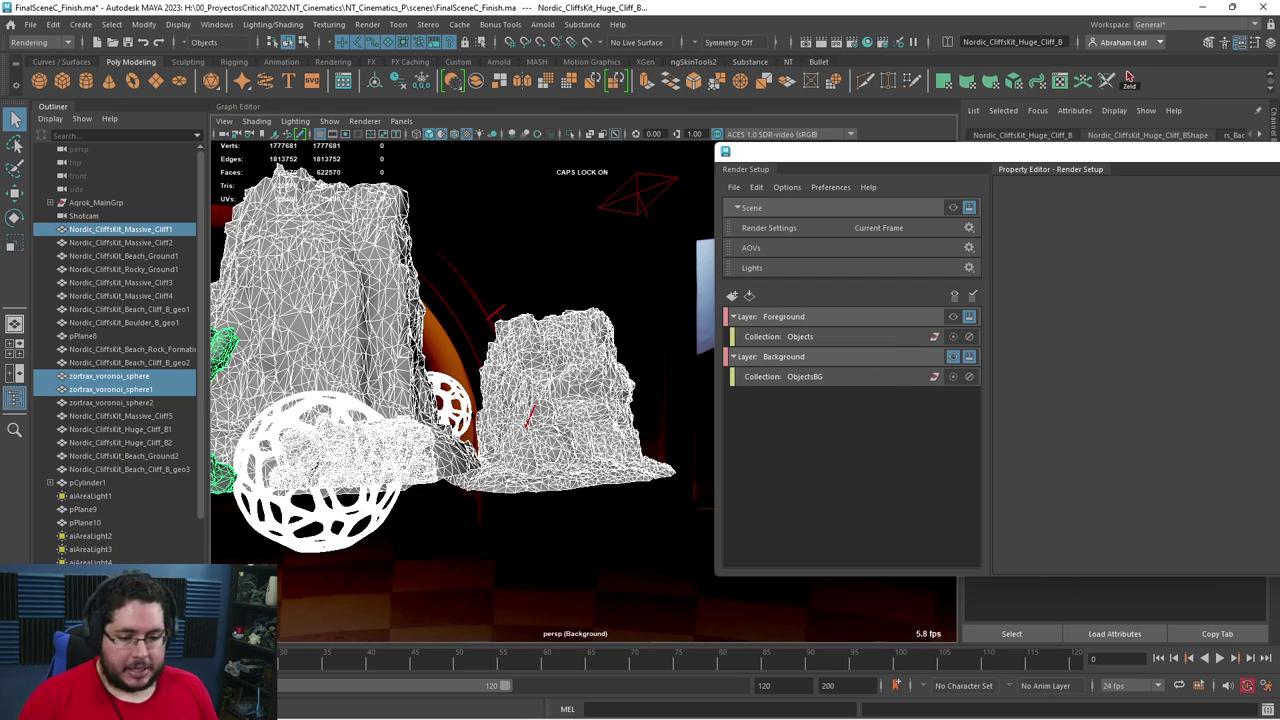
Check the Background layer in Arnold RenderView using perspShape and close the render view.
click(953, 356)
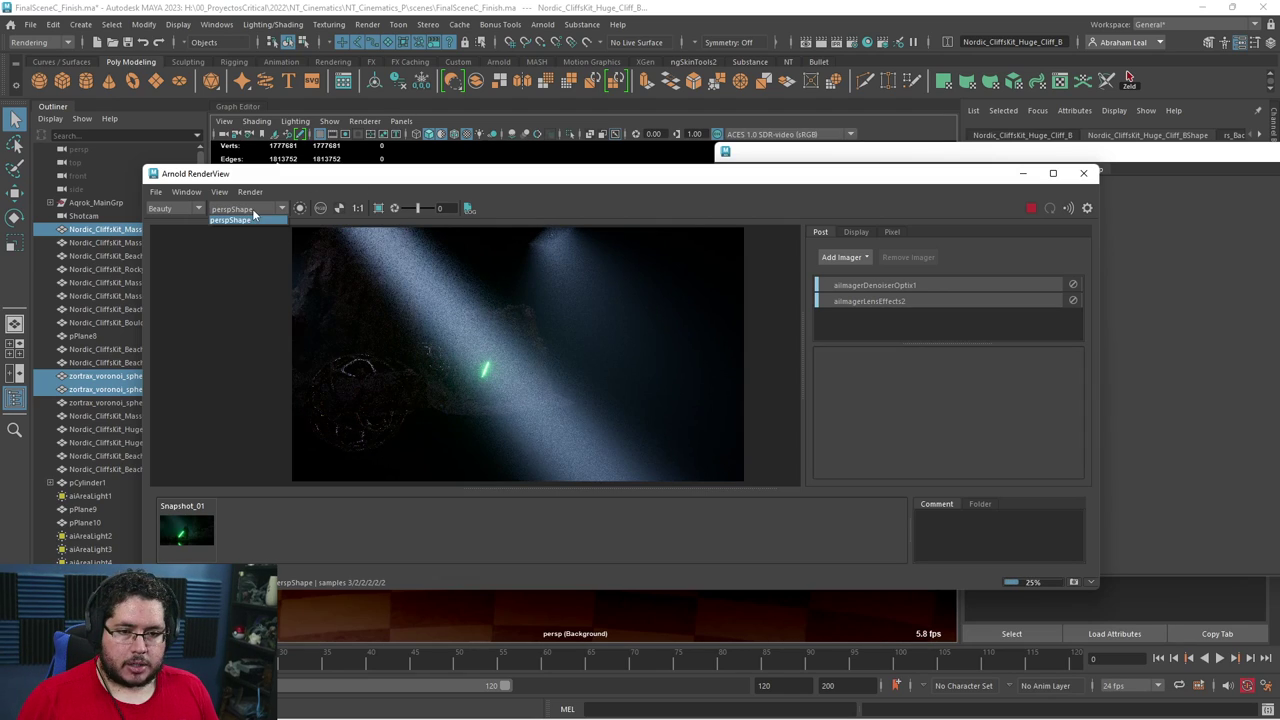
click(240, 221)
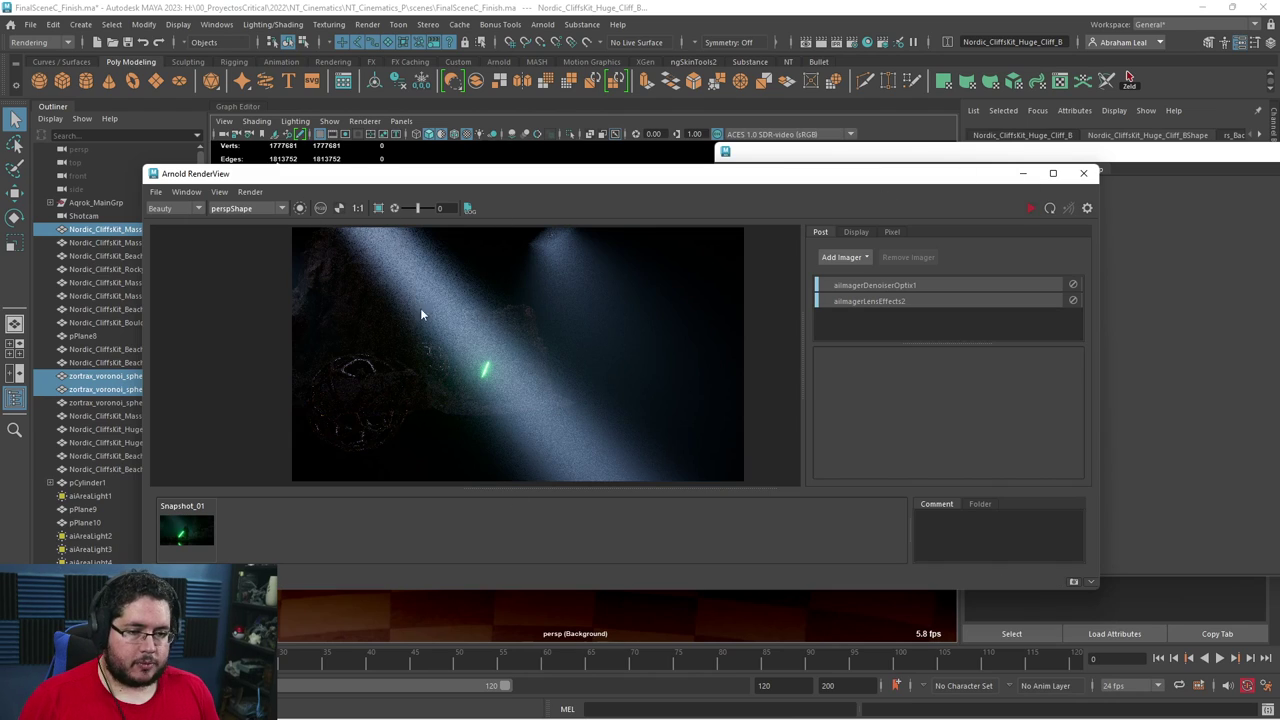
click(1083, 173)
Look through the Shotcam camera in the viewport and render the Background layer from it in Arnold RenderView.
click(143, 212)
click(397, 121)
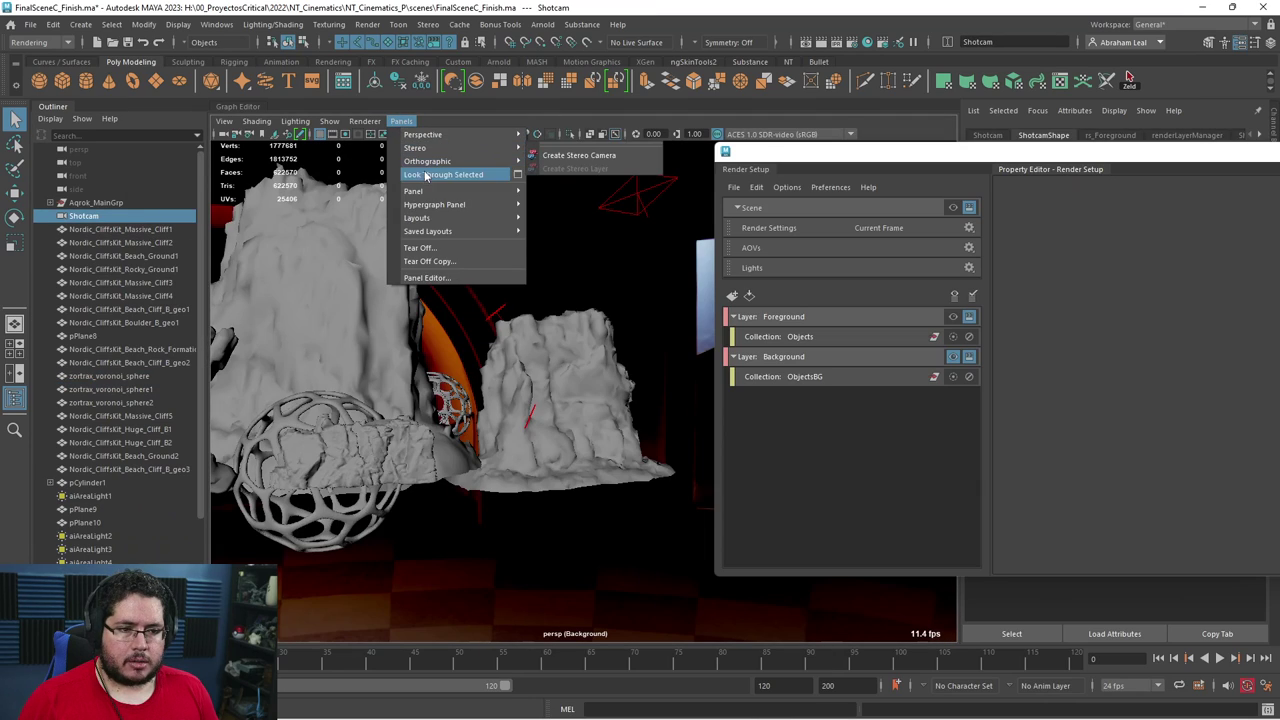
click(460, 251)
click(806, 41)
click(952, 117)
click(543, 24)
click(565, 55)
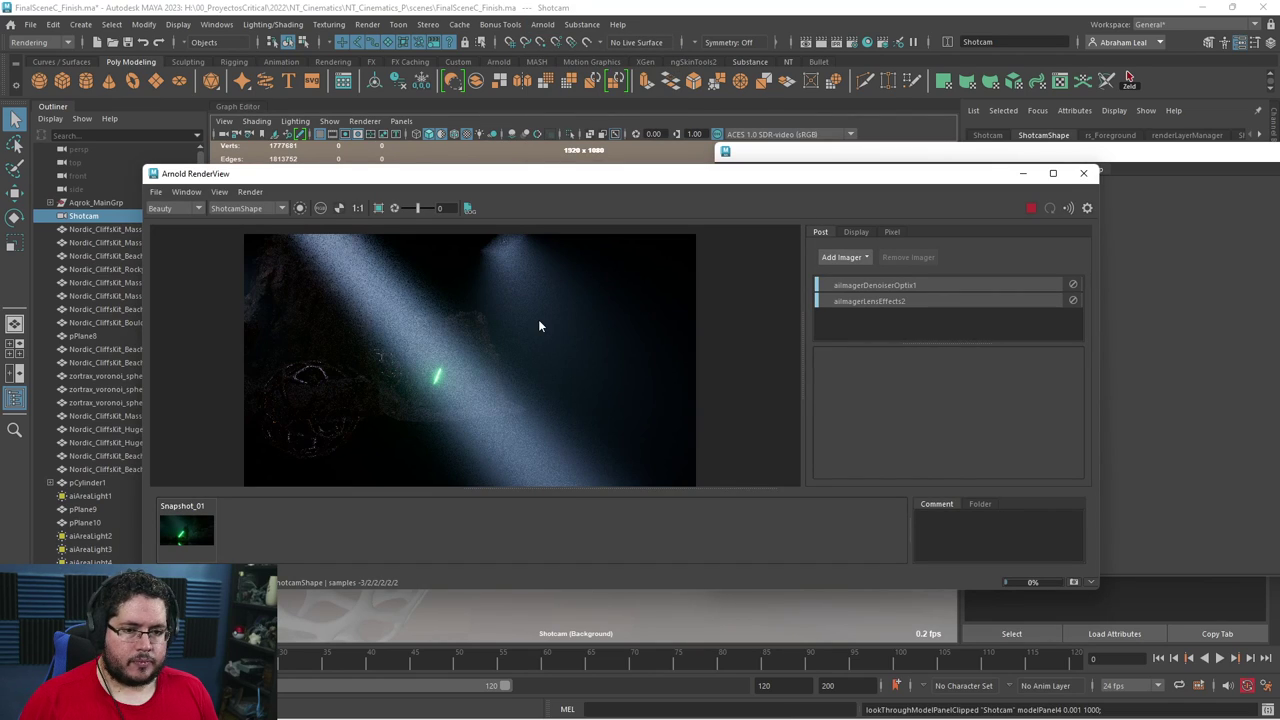
Examine the light beam and glowing saber in the Background layer's Shotcam render, and minimize the render view.
scroll(538, 325, down, 3)
scroll(538, 325, up, 6)
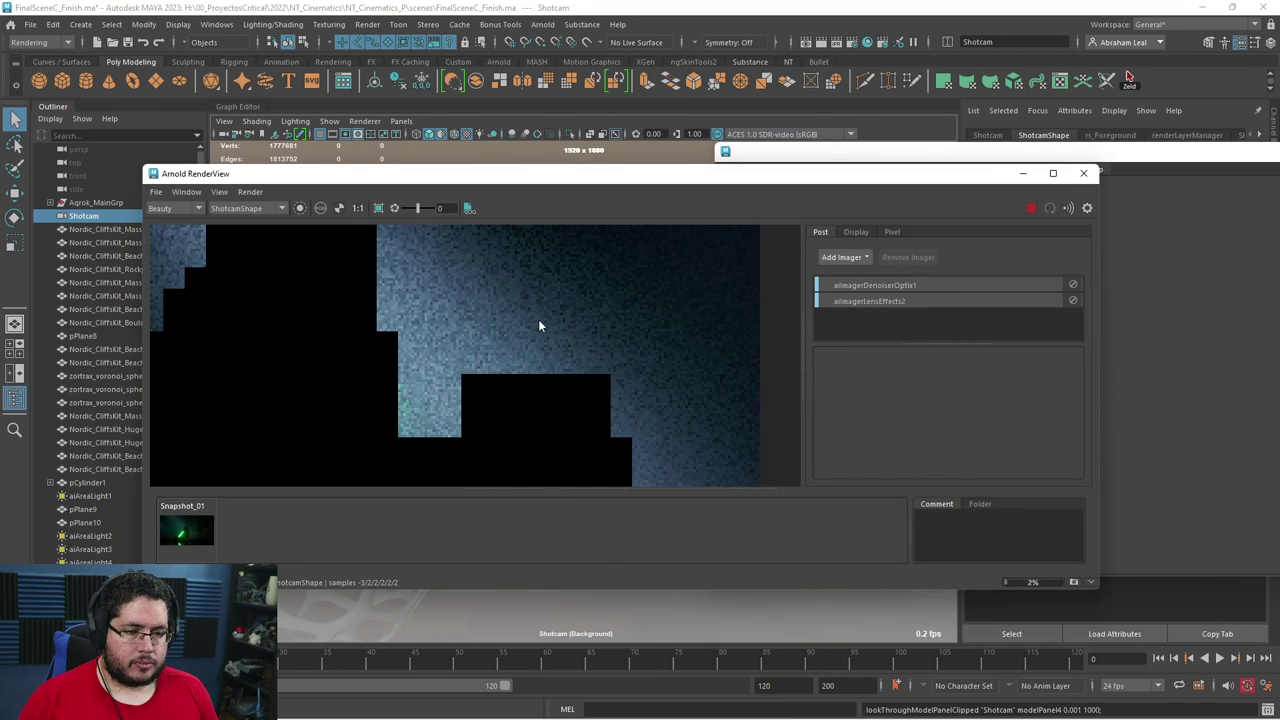
scroll(538, 323, down, 4)
scroll(486, 363, up, 3)
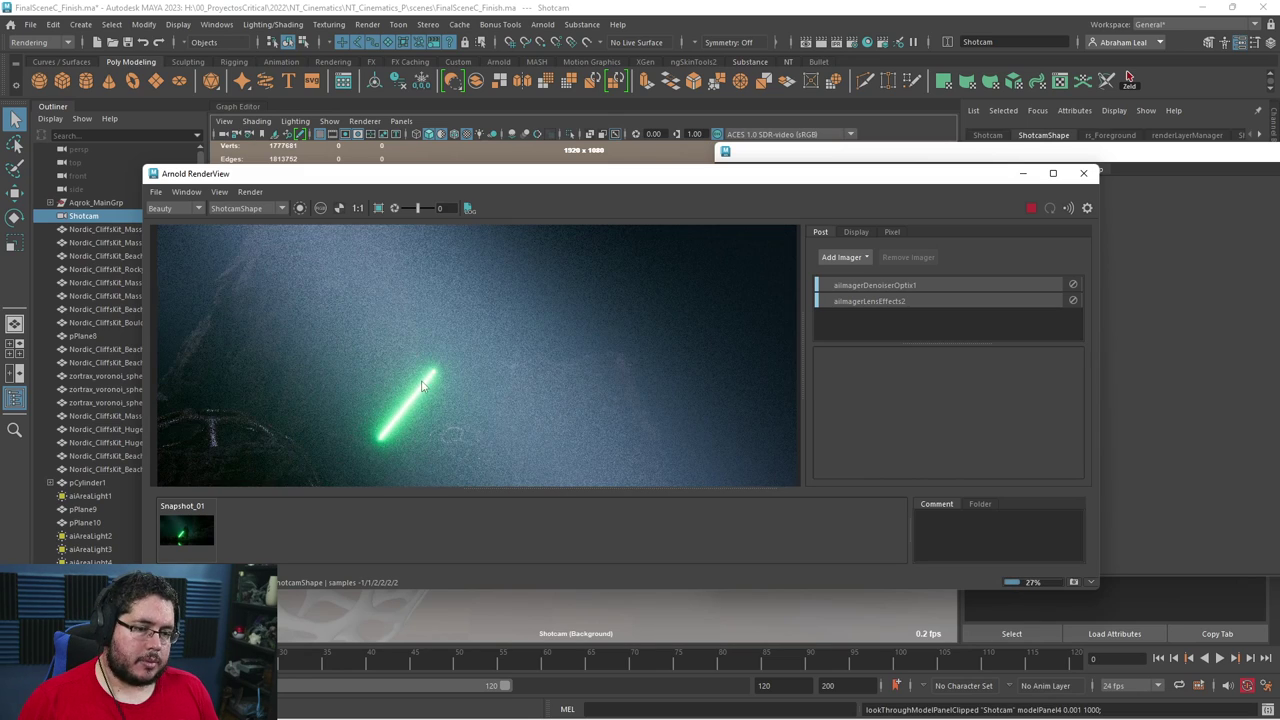
scroll(422, 405, down, 3)
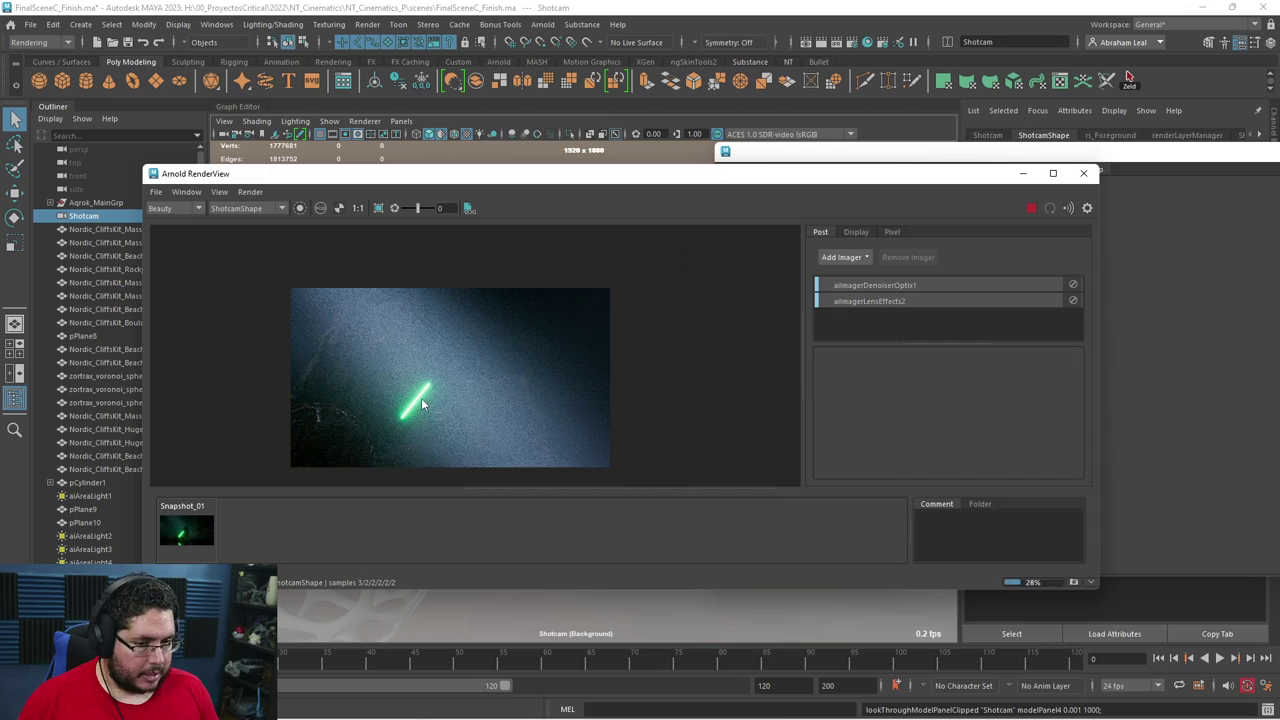
scroll(421, 398, up, 5)
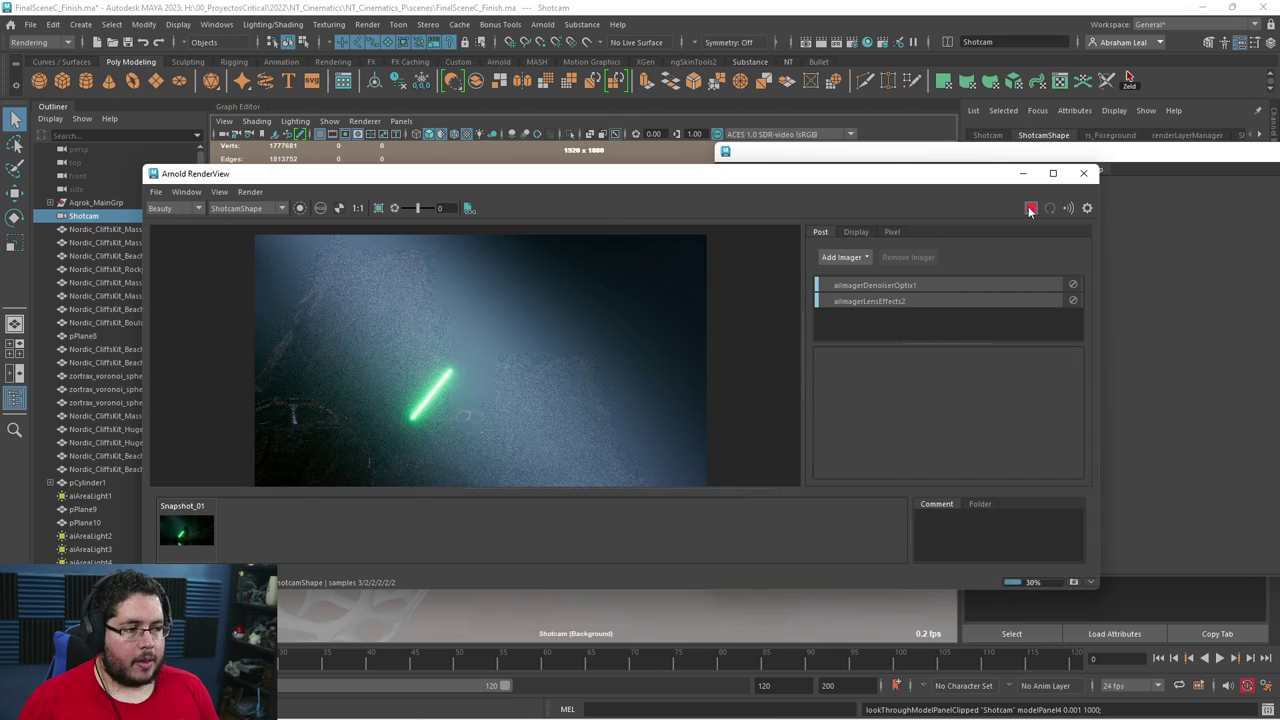
click(1022, 174)
Identify the glowing saber's mesh light in the Outliner and select its parent object pCylinder1.
click(538, 412)
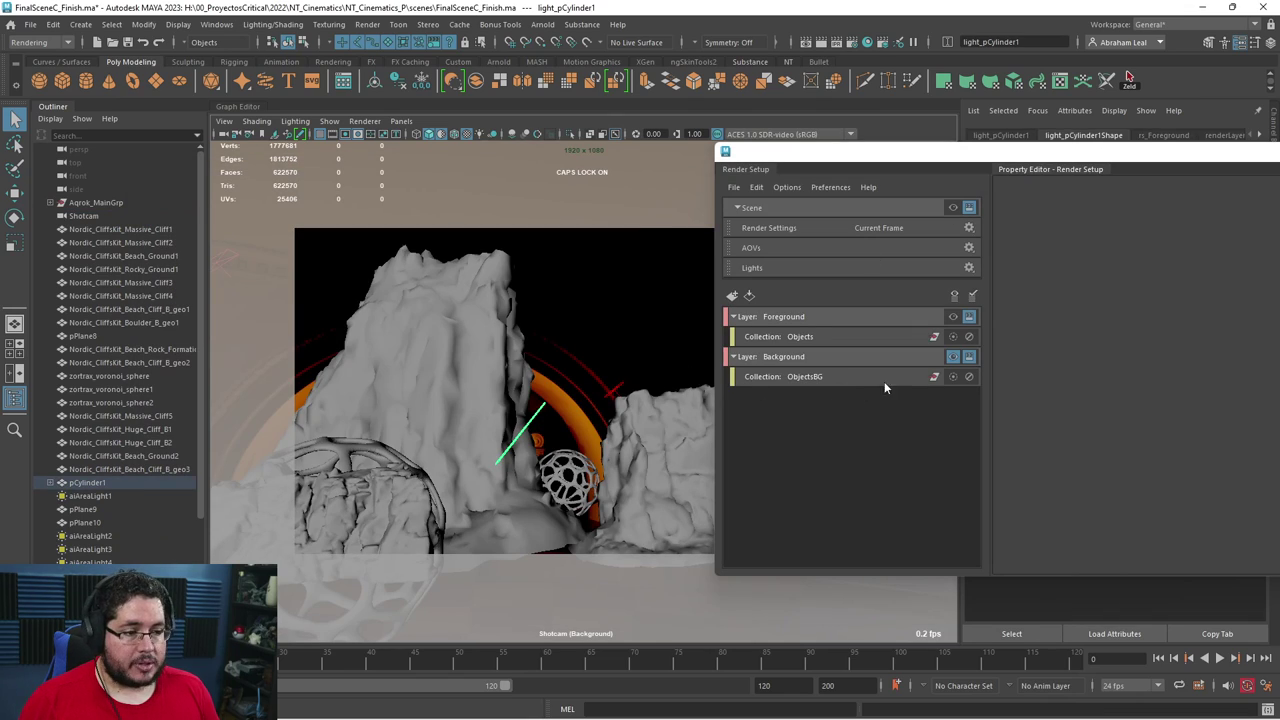
click(952, 317)
click(952, 356)
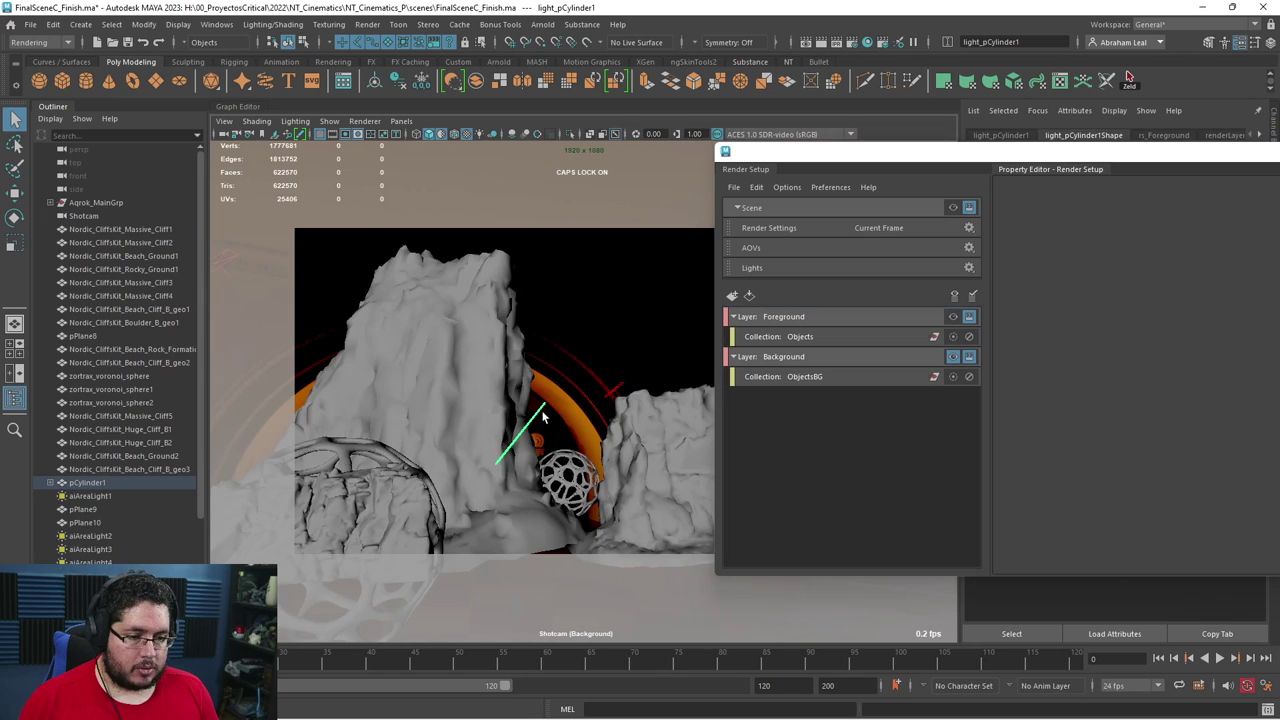
click(137, 482)
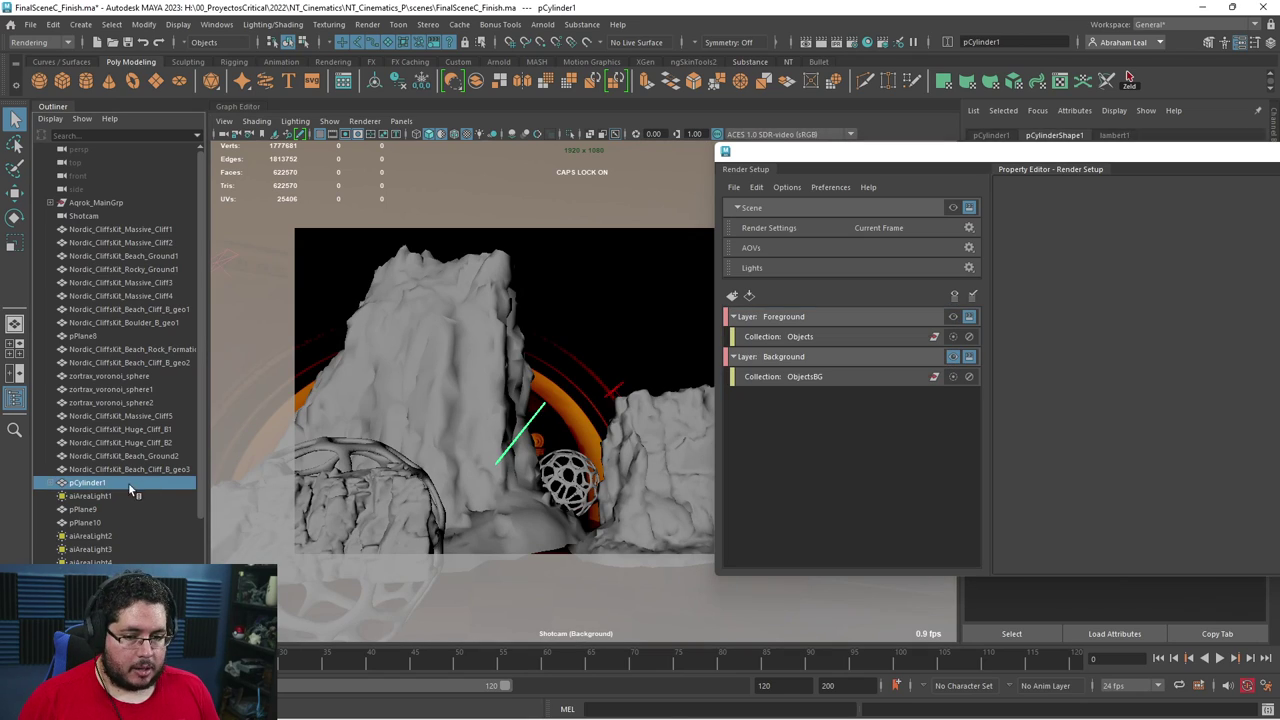
click(517, 431)
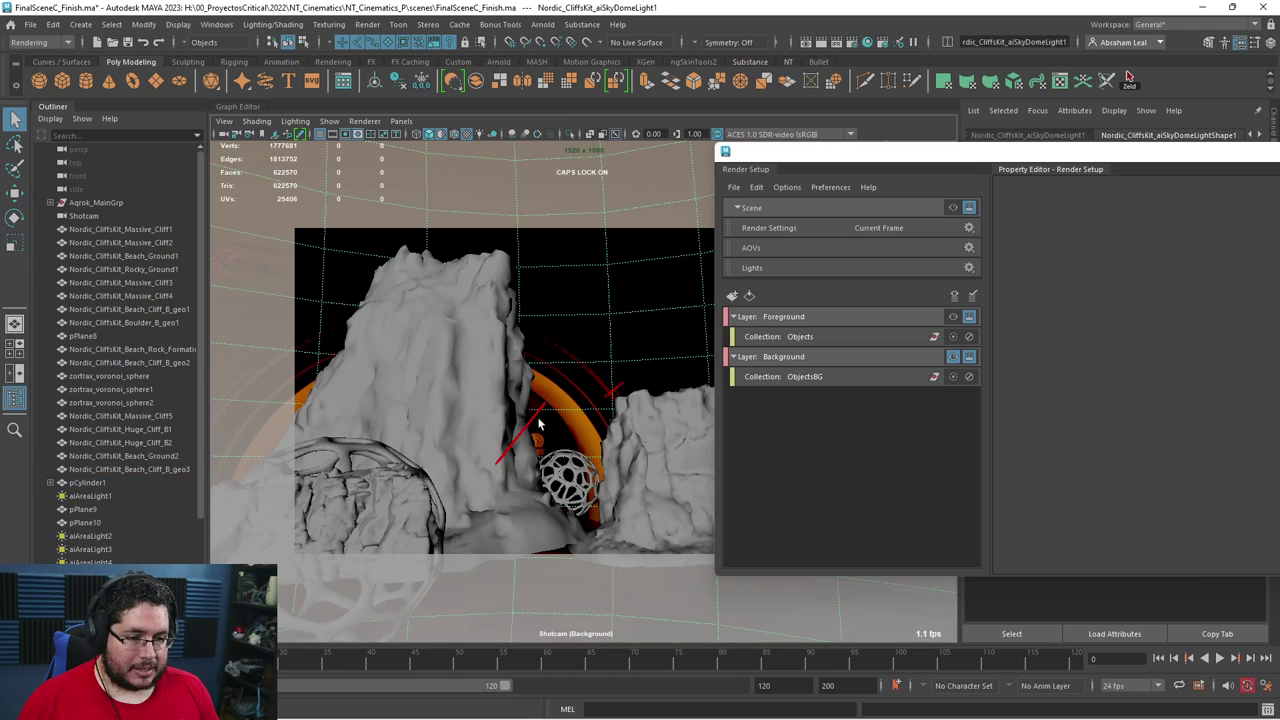
click(50, 482)
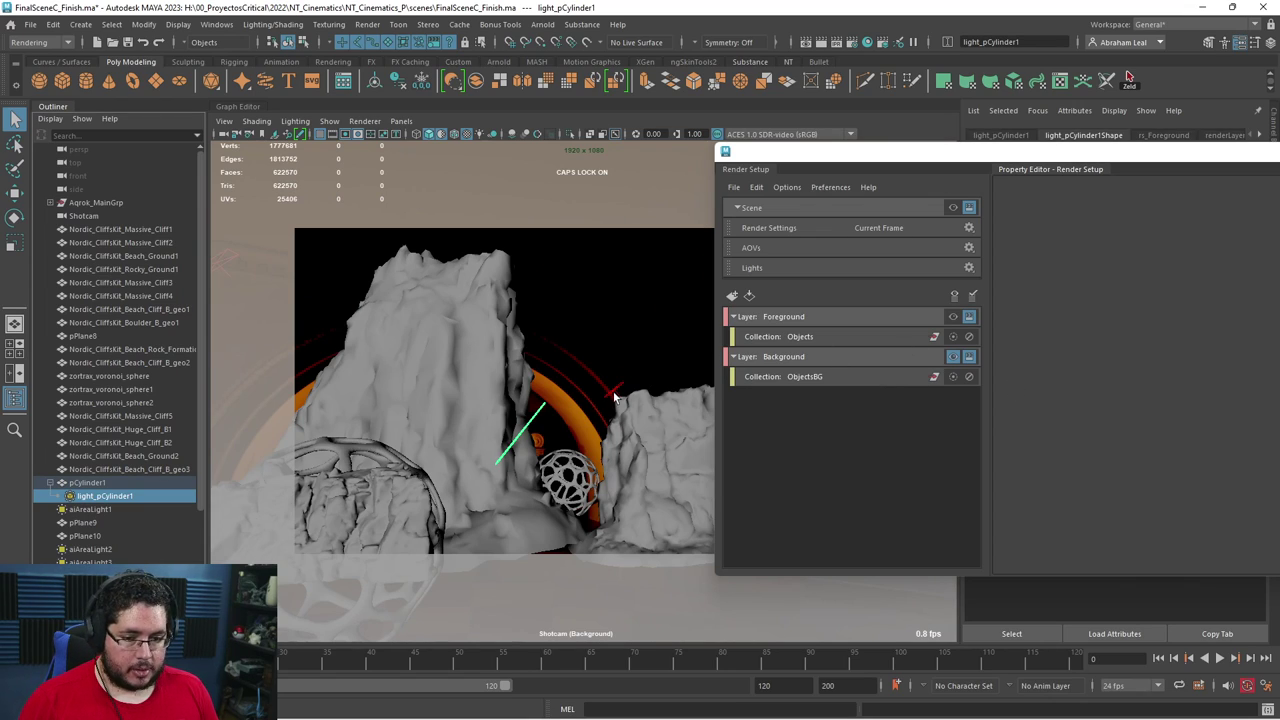
click(88, 483)
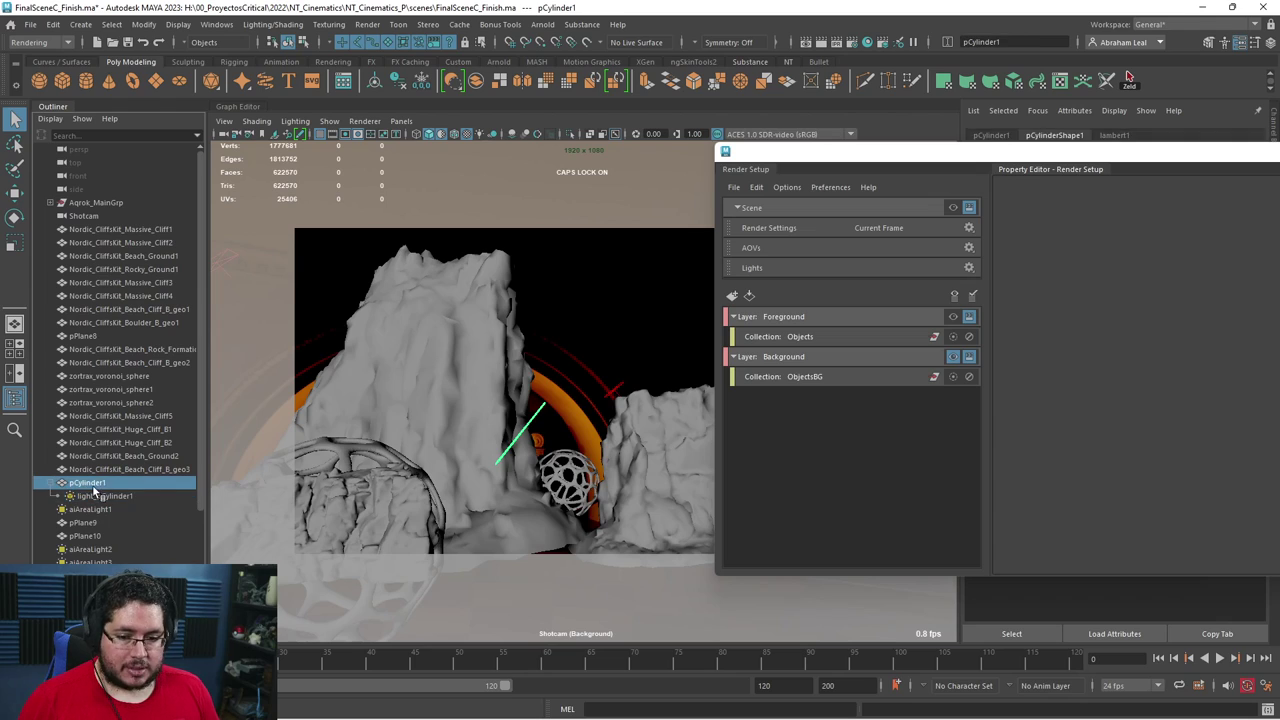
Compare the members of the Objects and ObjectsBG collections and try to remove pCylinder1 from ObjectsBG.
click(815, 338)
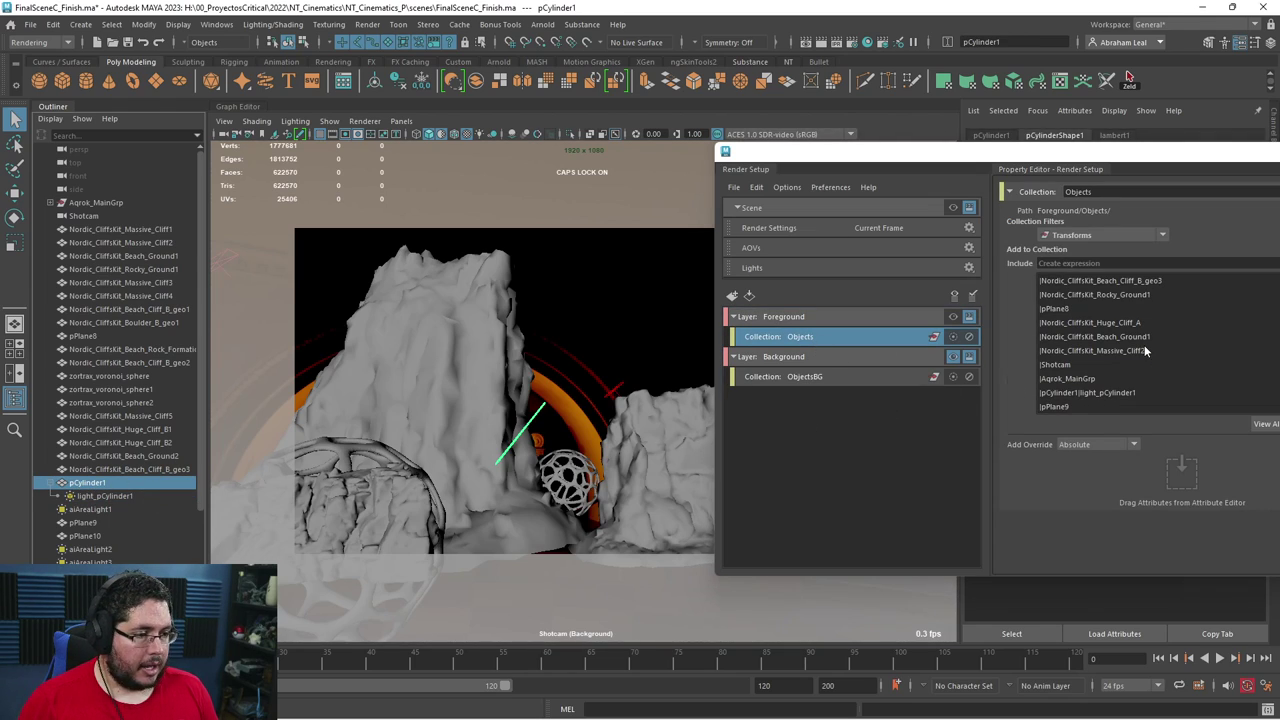
scroll(1094, 360, down, 2)
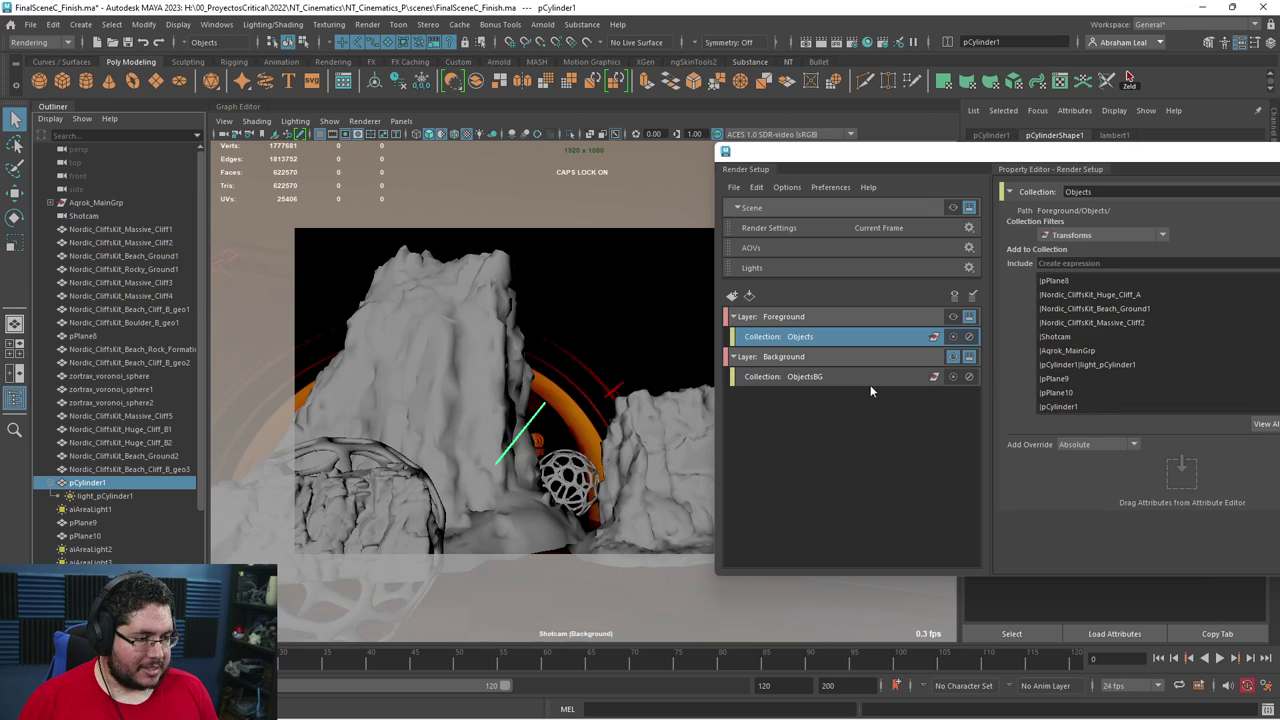
click(890, 358)
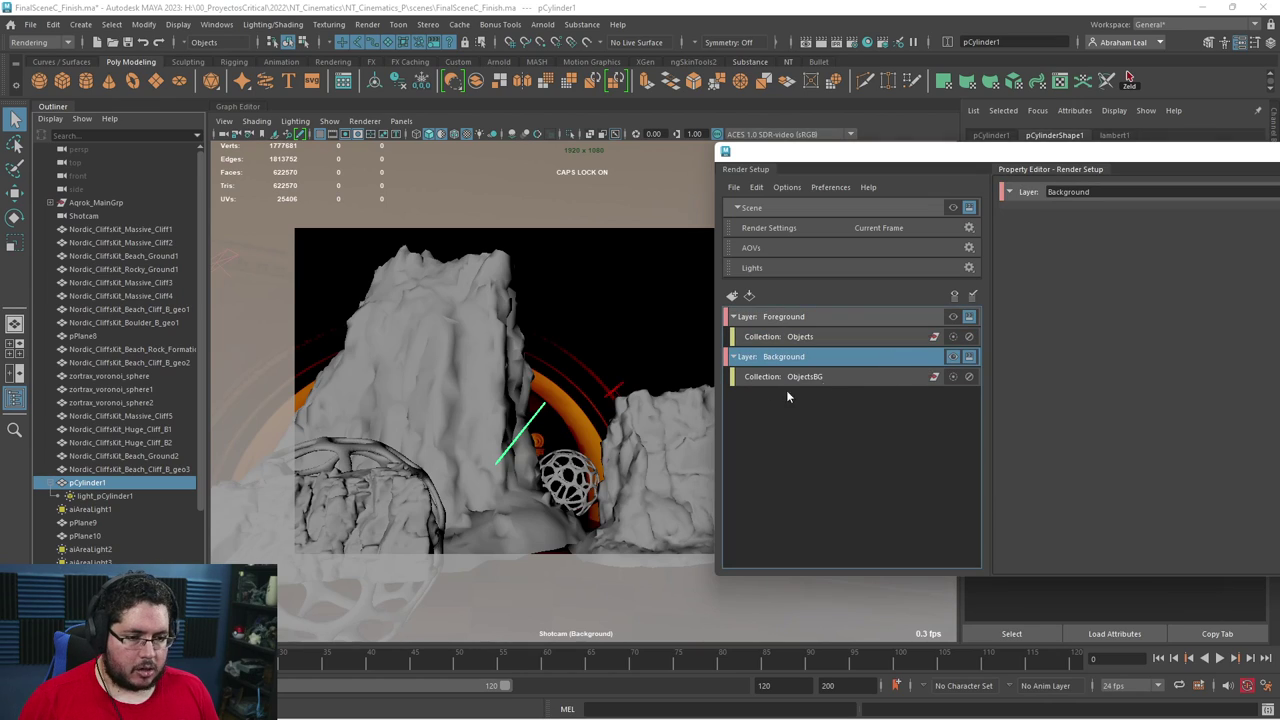
click(880, 373)
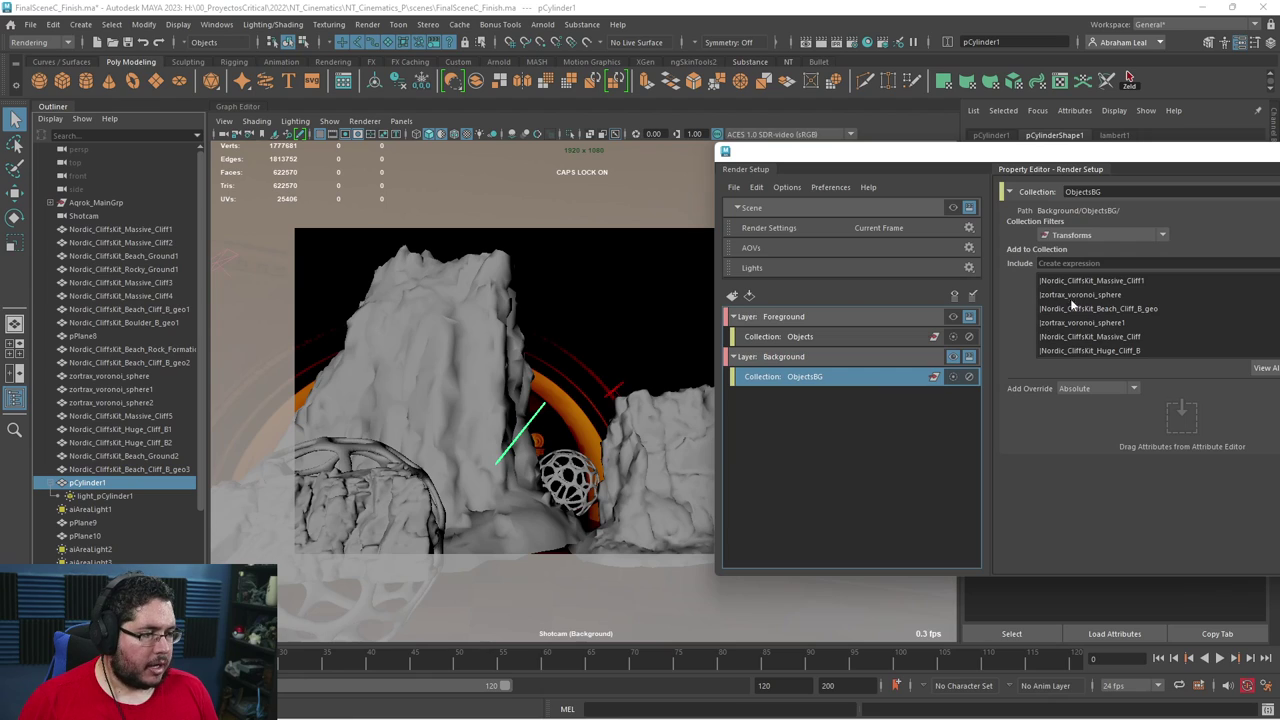
drag(1112, 152, 917, 162)
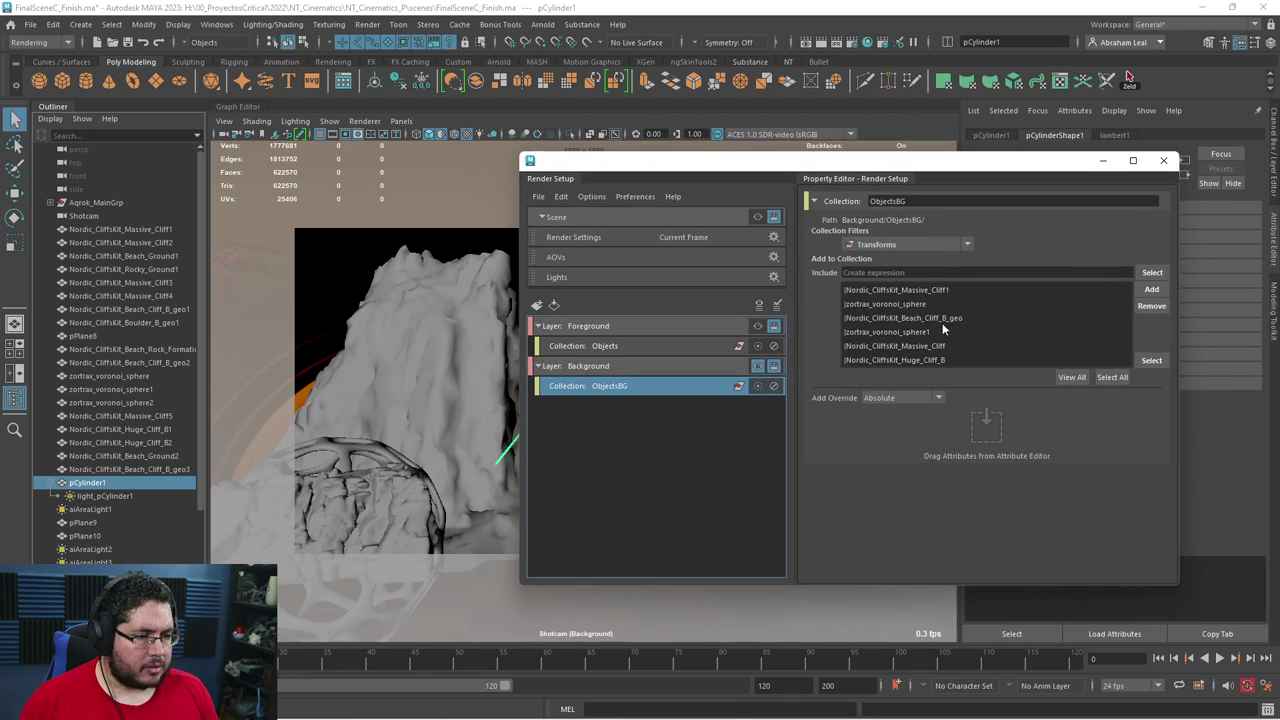
click(92, 483)
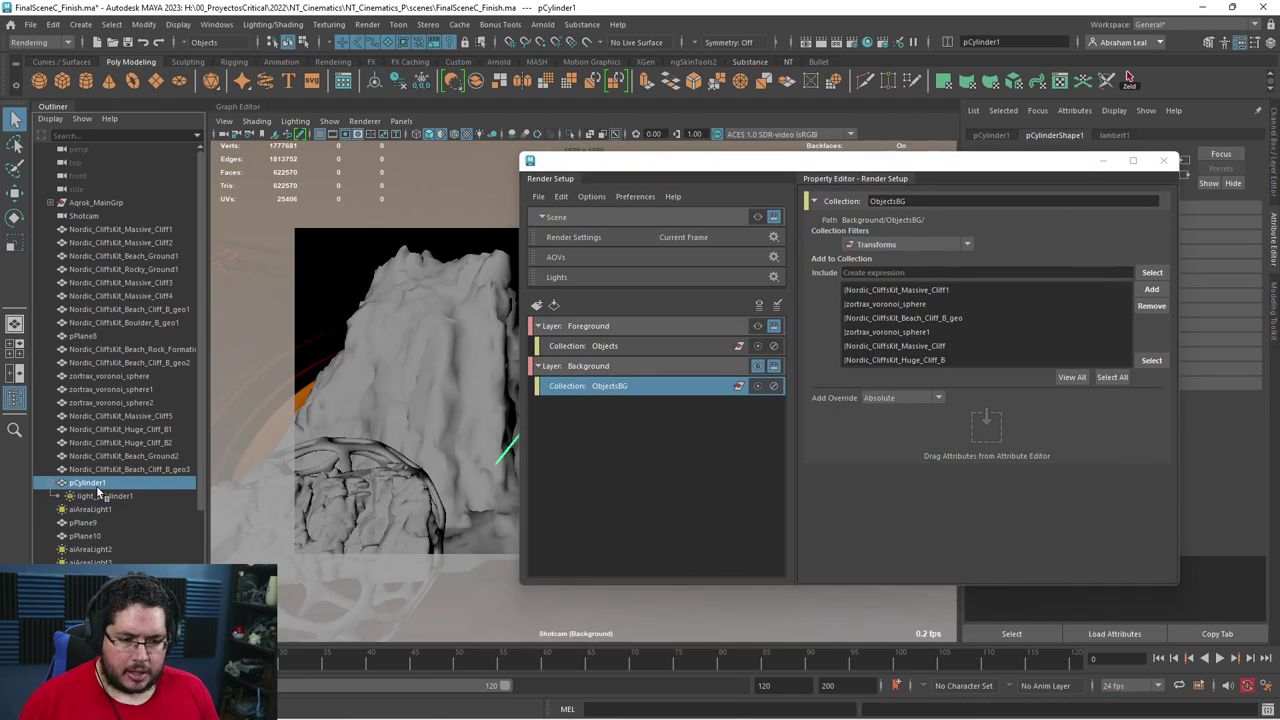
click(1163, 310)
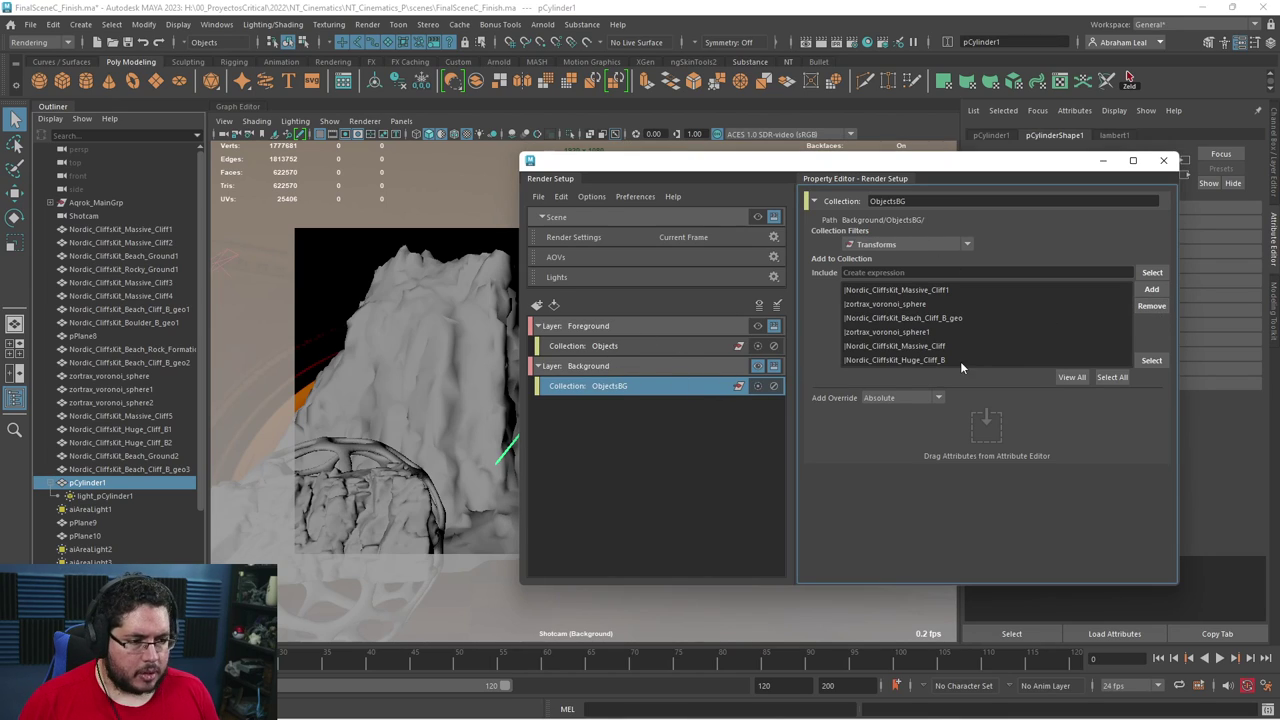
Check the override types for ObjectsBG, close Render Setup and inspect the Object Display attributes of pCylinderShape1.
click(915, 399)
click(917, 399)
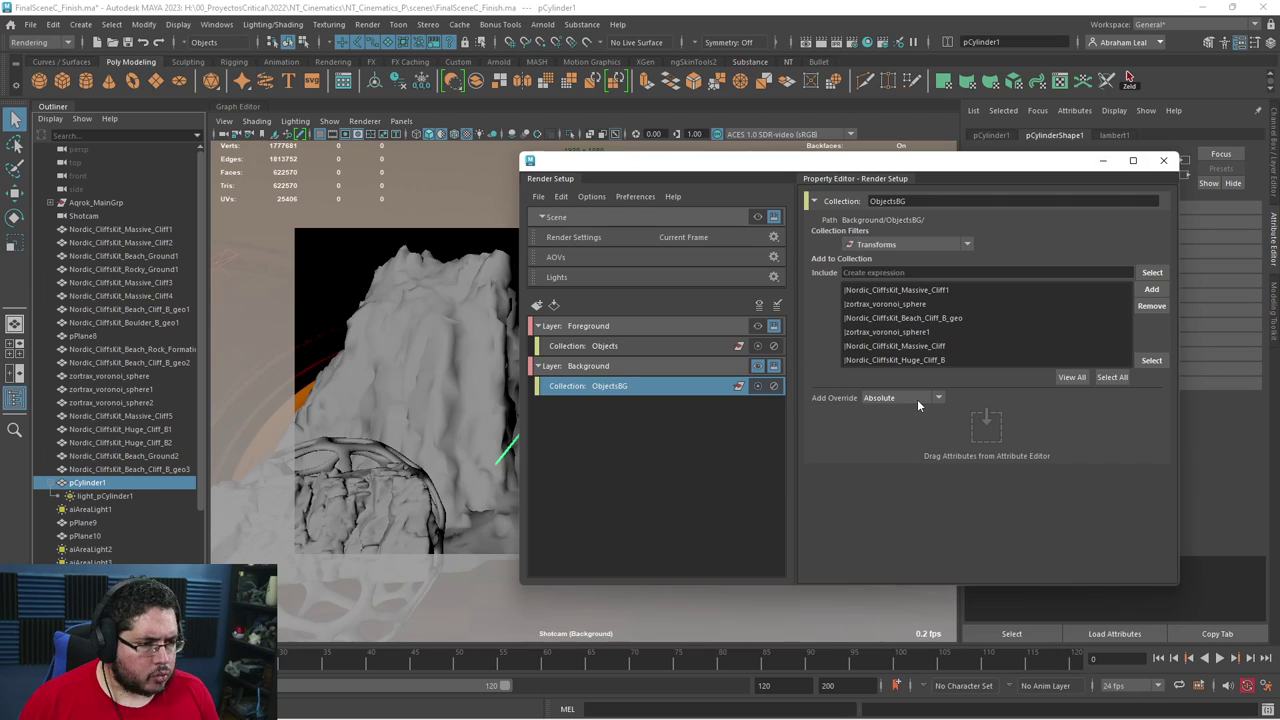
click(1163, 160)
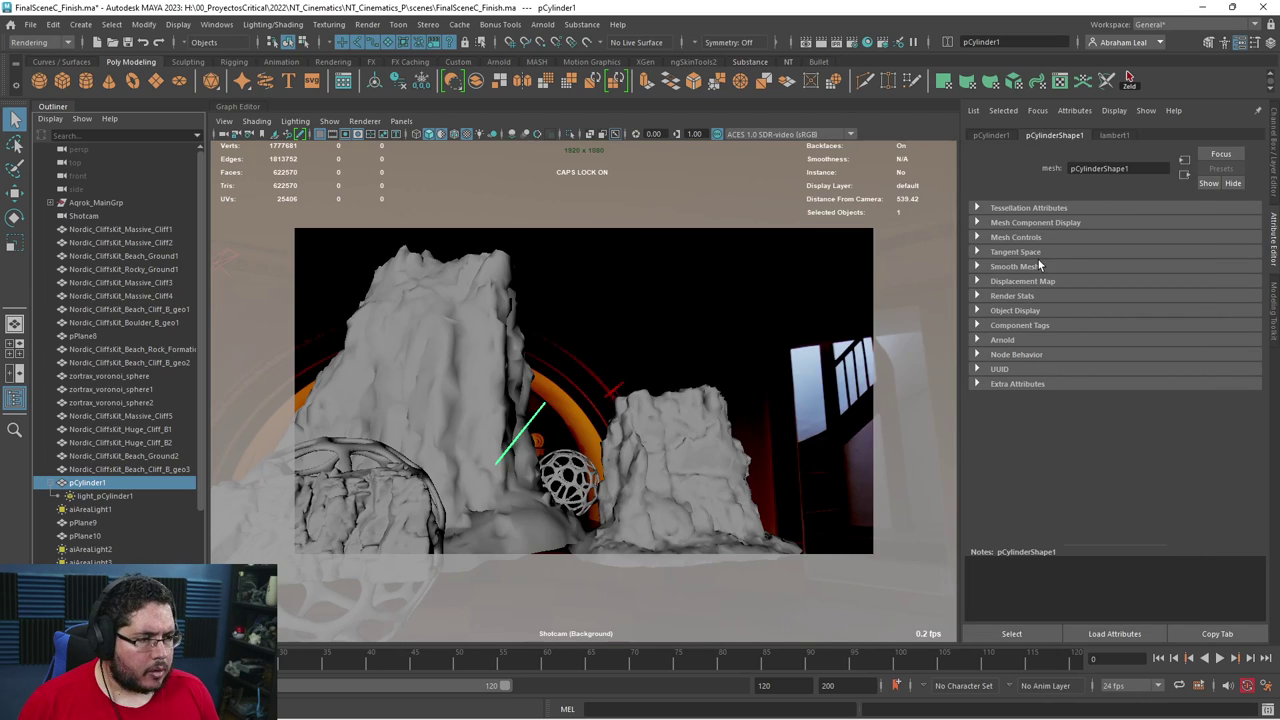
click(981, 310)
click(981, 310)
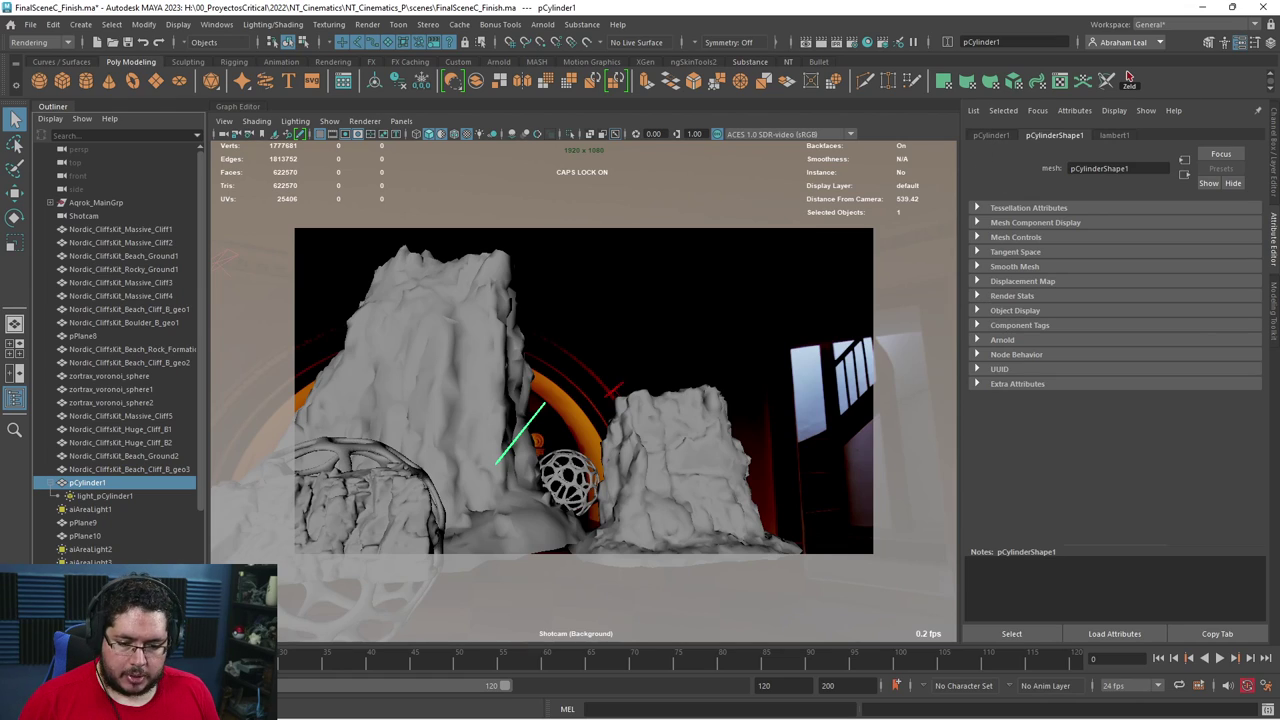
Bring up Render Setup, select the saber's mesh light light_pCylinder1 in the Shotcam view, and open the Arnold RenderView.
click(870, 42)
click(716, 465)
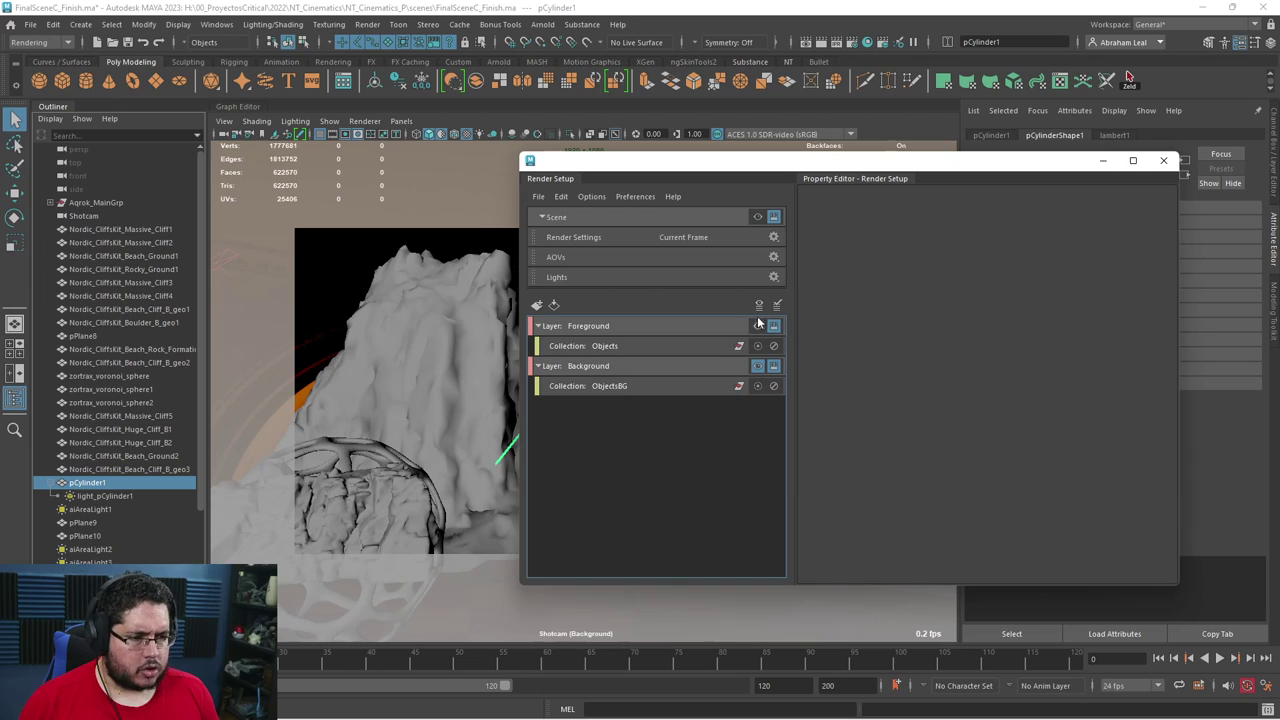
click(505, 412)
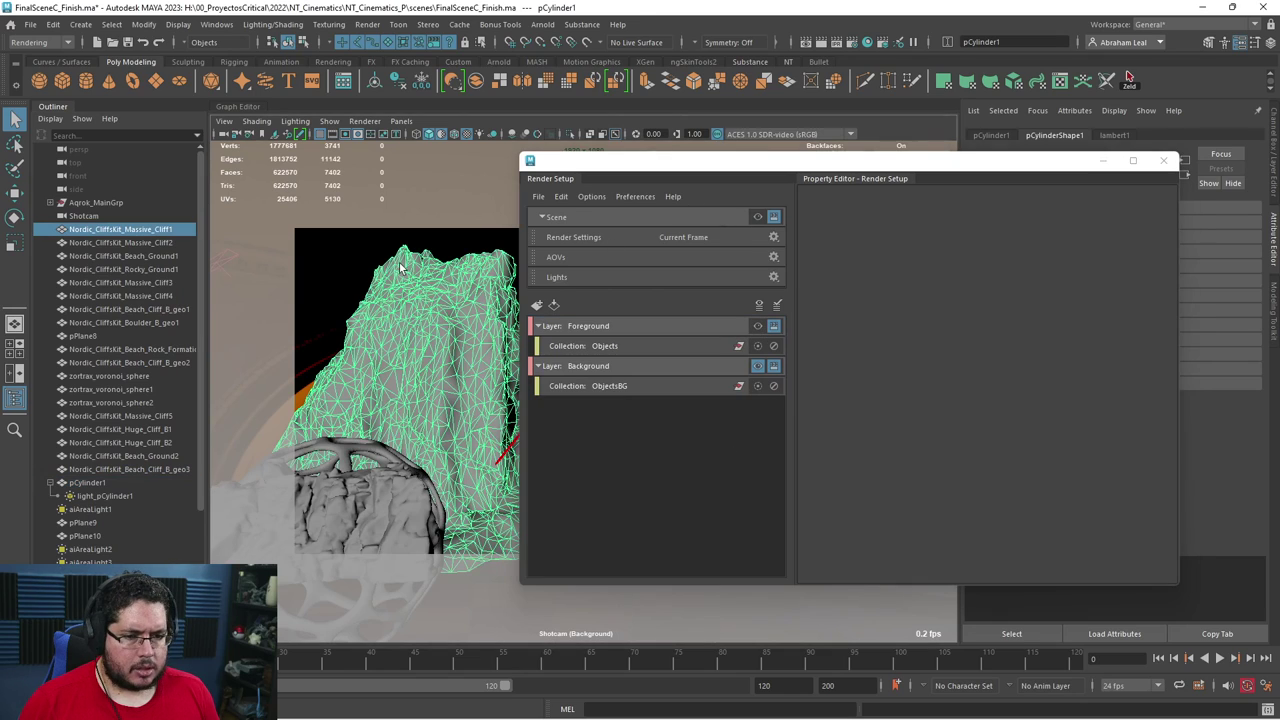
click(507, 453)
click(664, 480)
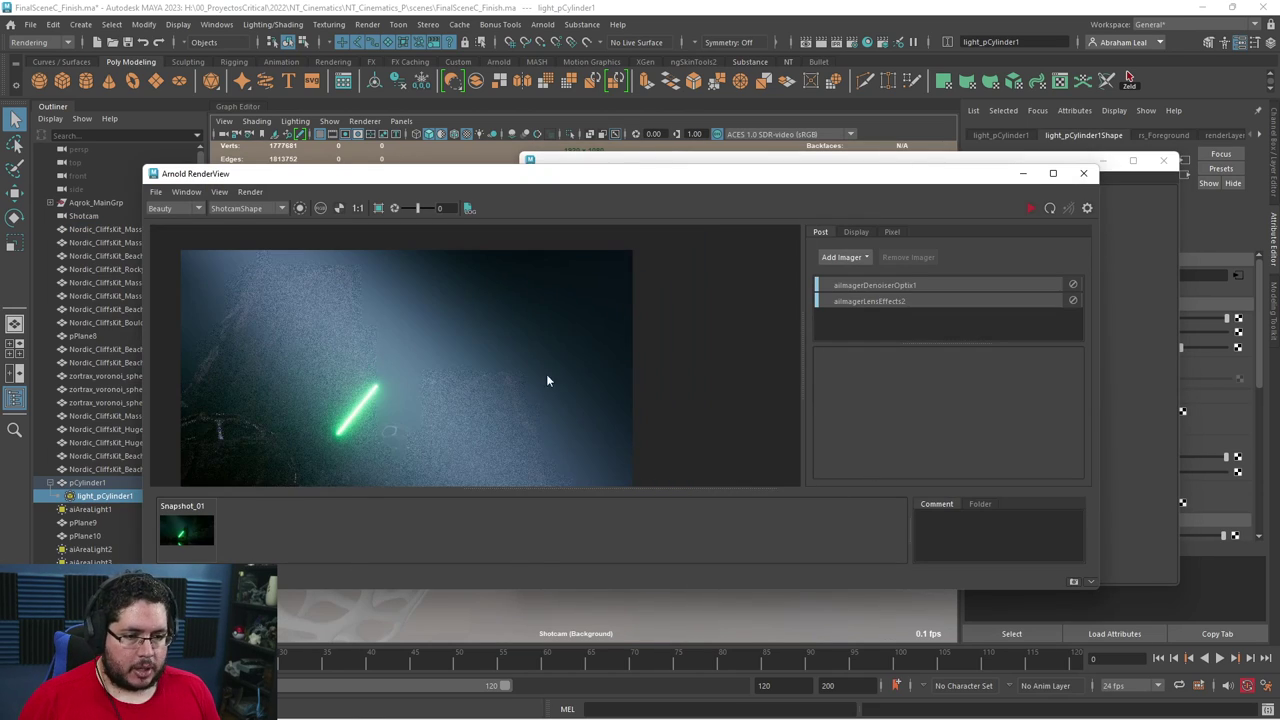
Compare the Background layer's Shotcam render with its alpha channel around the rock silhouettes and light beam, and close the render view.
scroll(531, 374, down, 2)
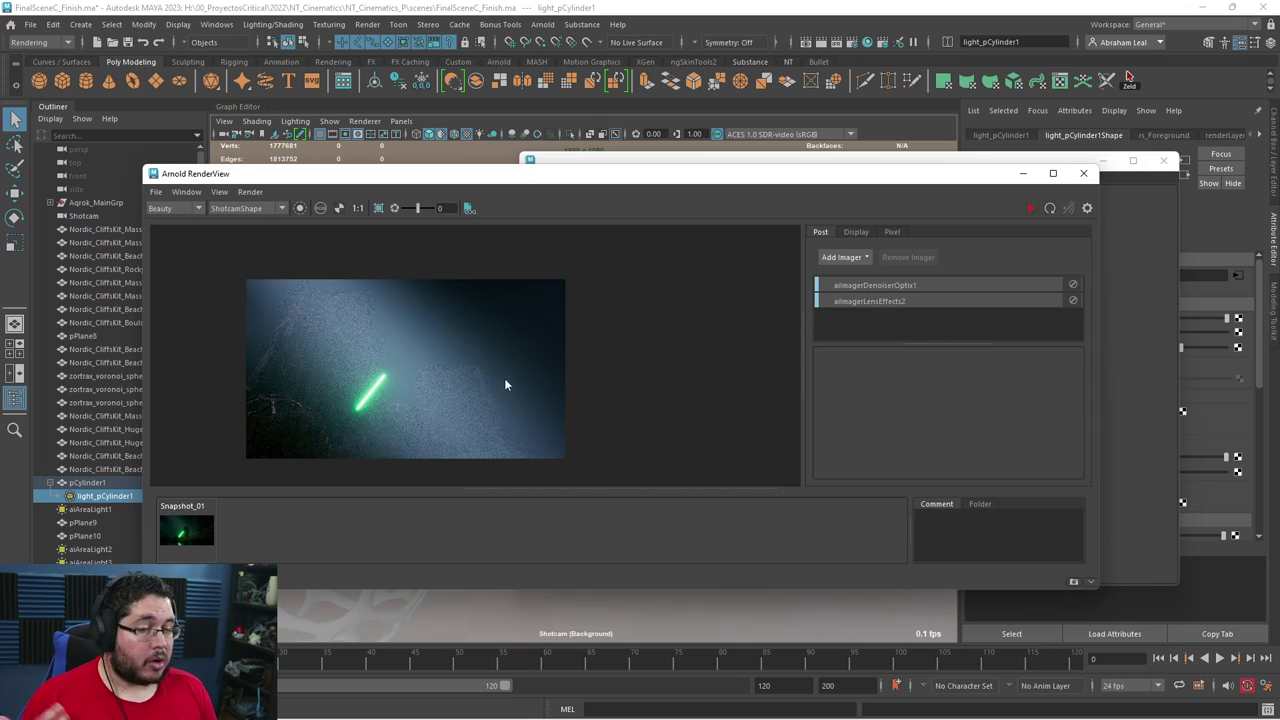
click(320, 208)
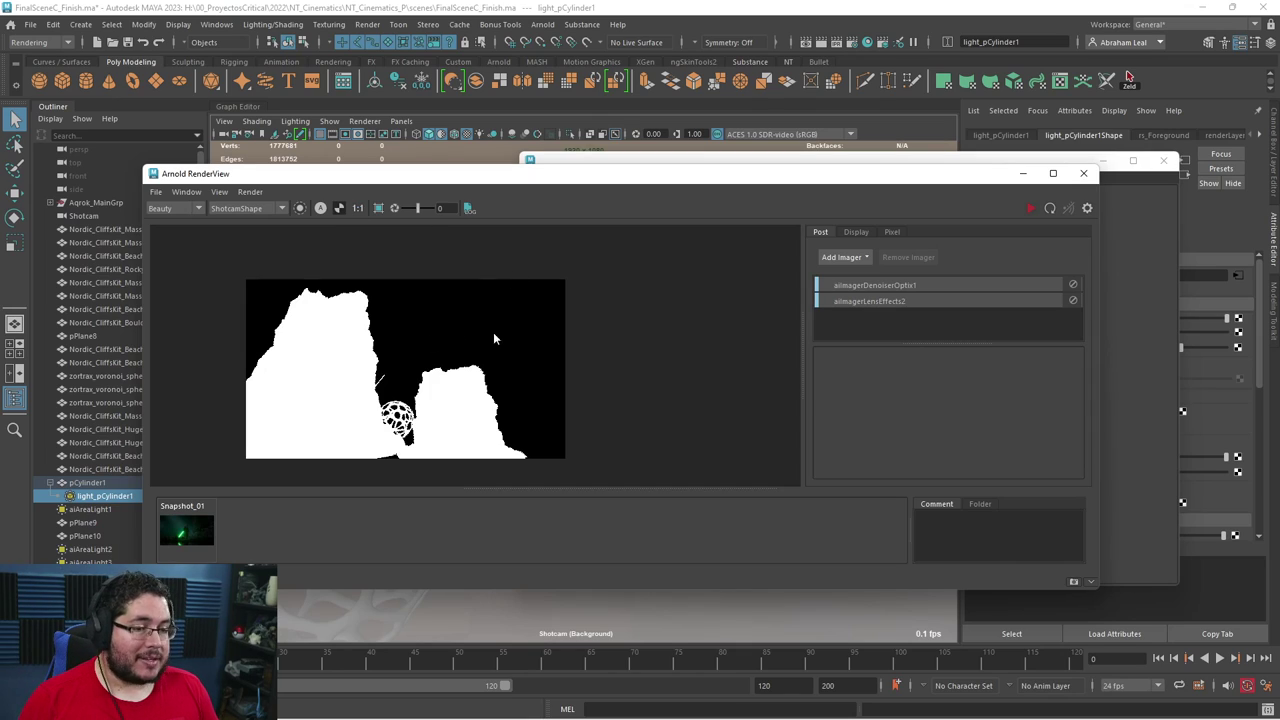
scroll(494, 342, up, 4)
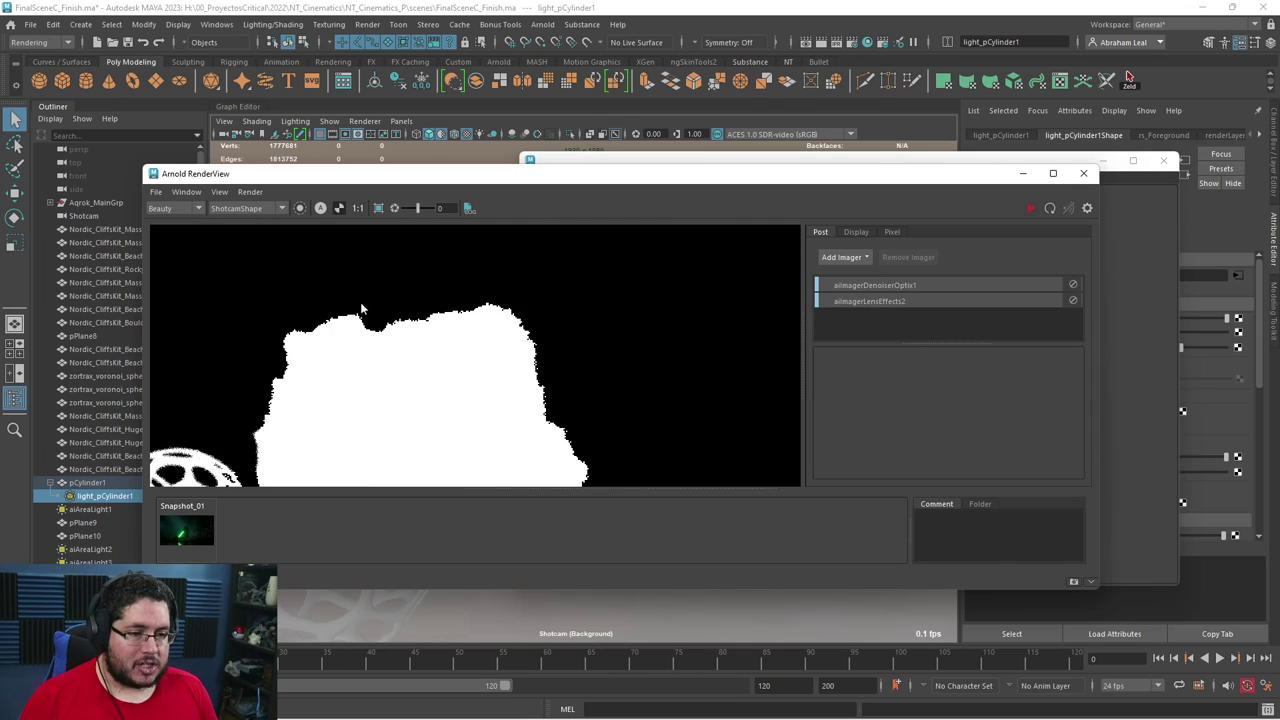
key(a)
scroll(428, 286, down, 4)
middle_drag(320, 249, 385, 287)
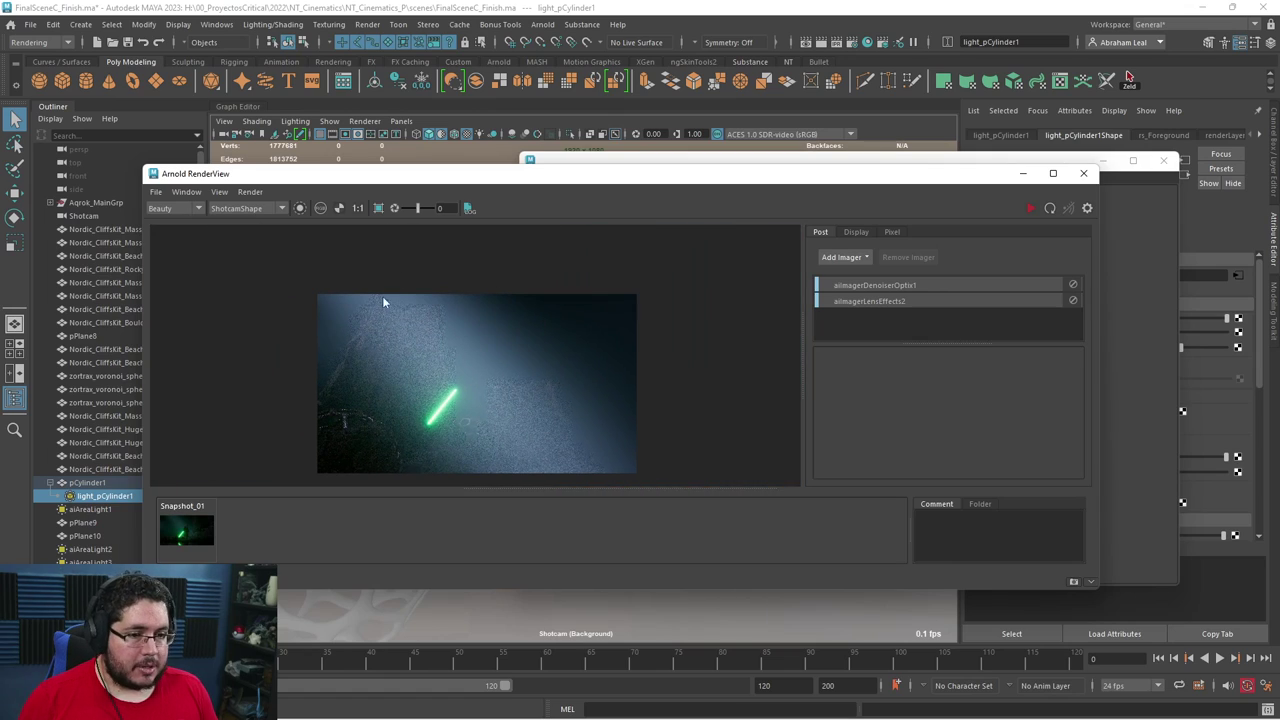
scroll(494, 340, up, 2)
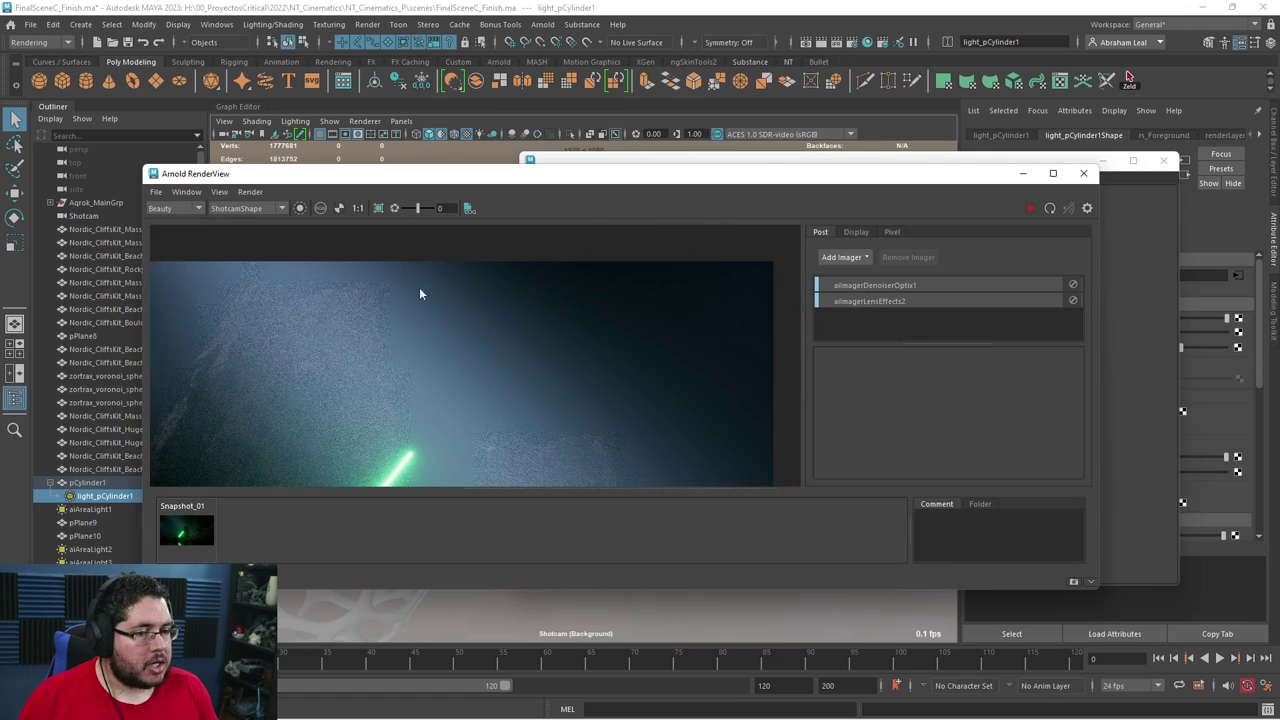
click(1083, 173)
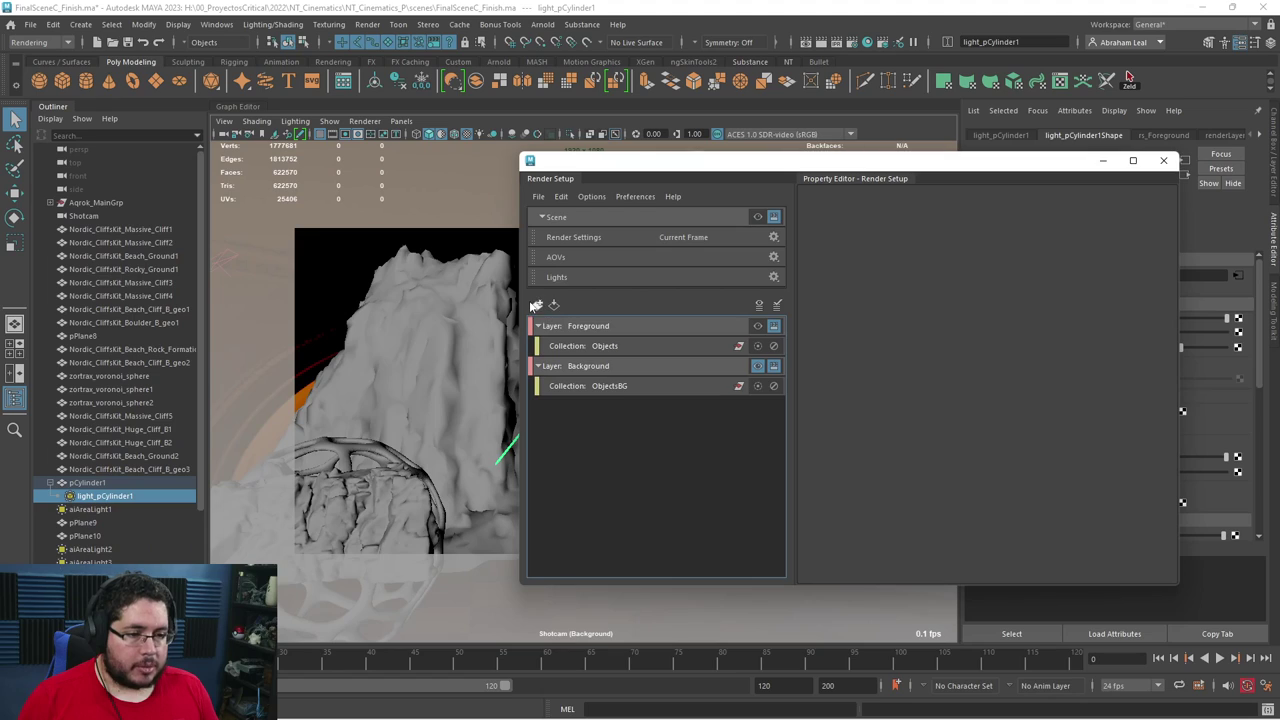
Create a third render layer named Fog in Render Setup.
click(536, 305)
text(ro)
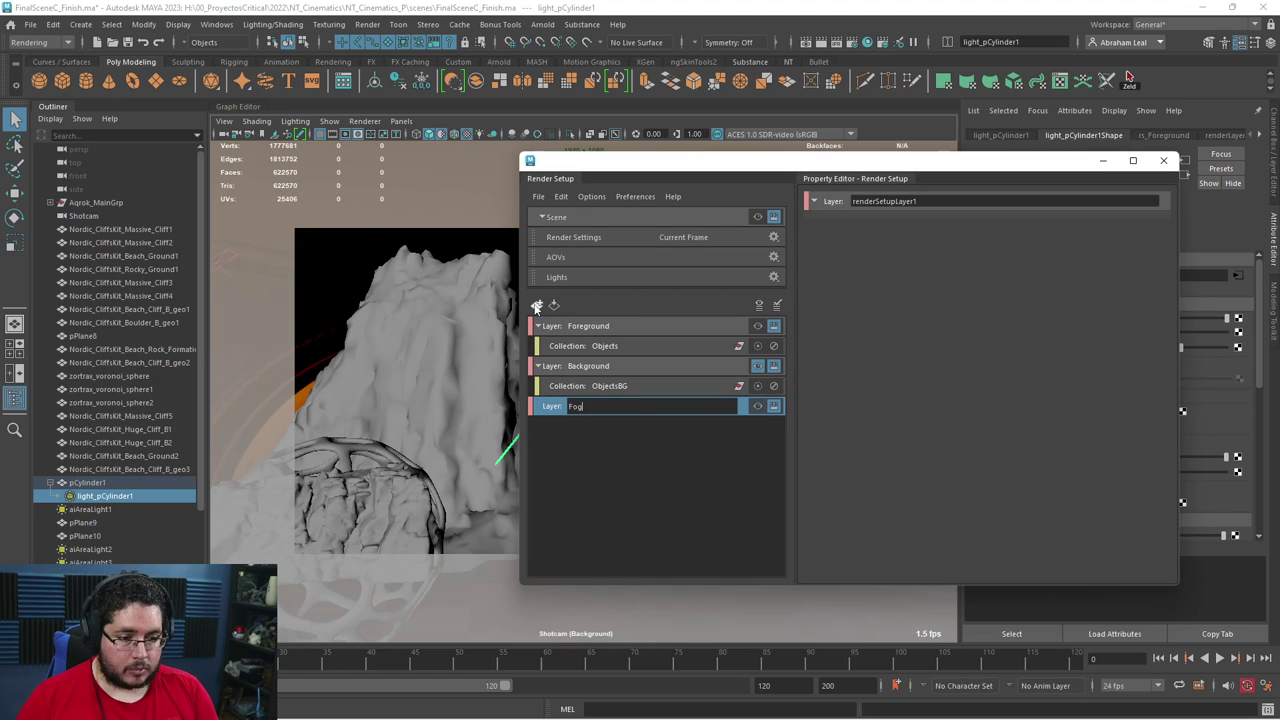
key(Return)
click(716, 450)
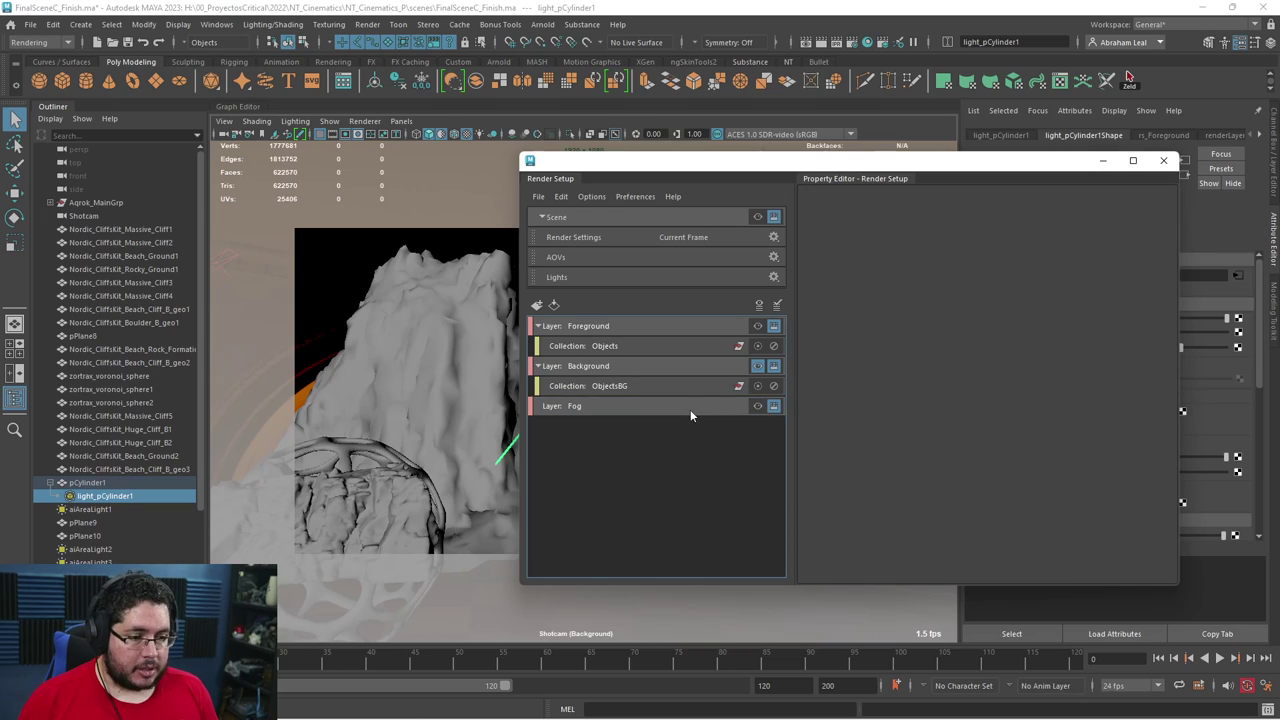
Make the master scene the visible layer and add a collection named FogObjects to the Fog layer.
click(1102, 162)
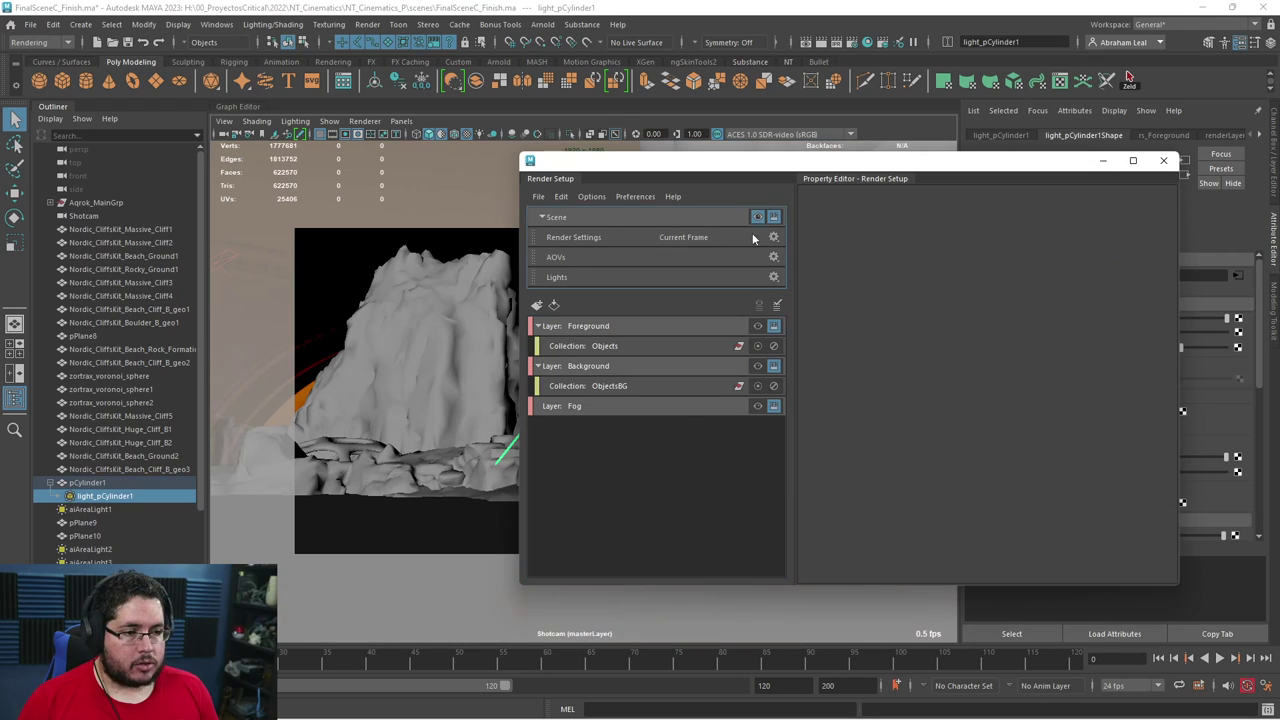
click(659, 405)
right_click(659, 404)
click(731, 406)
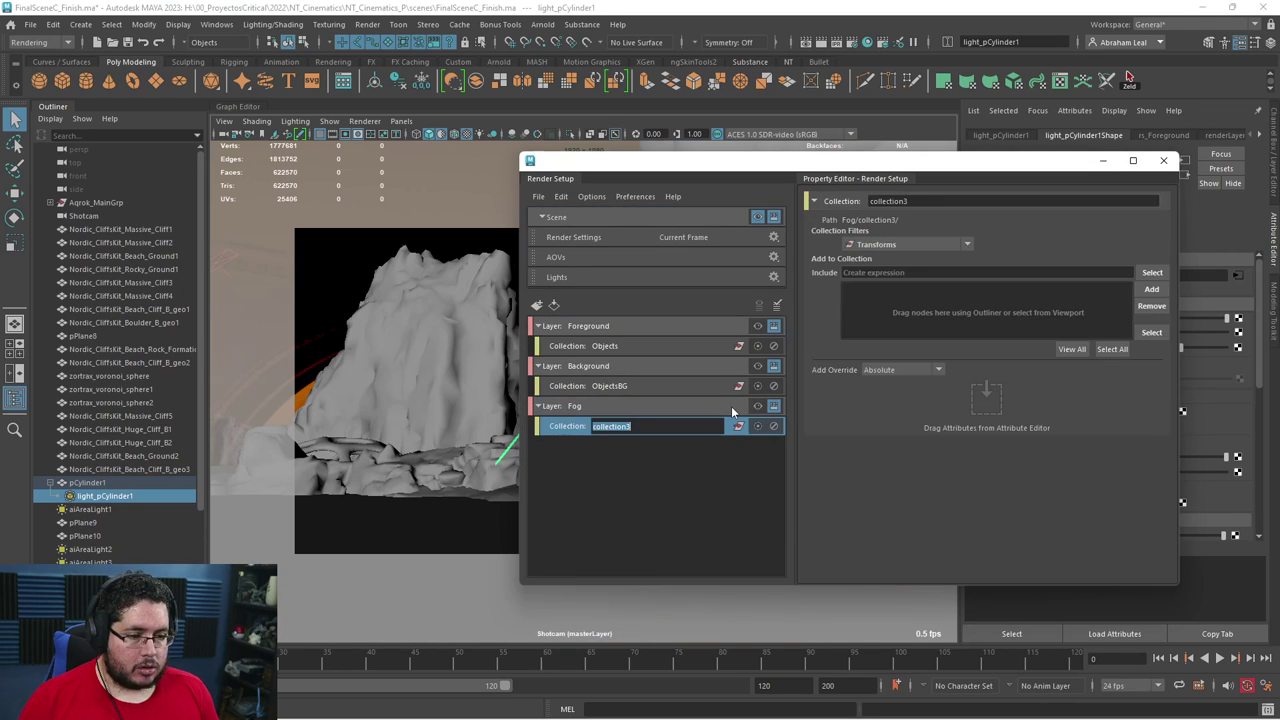
text(Fo)
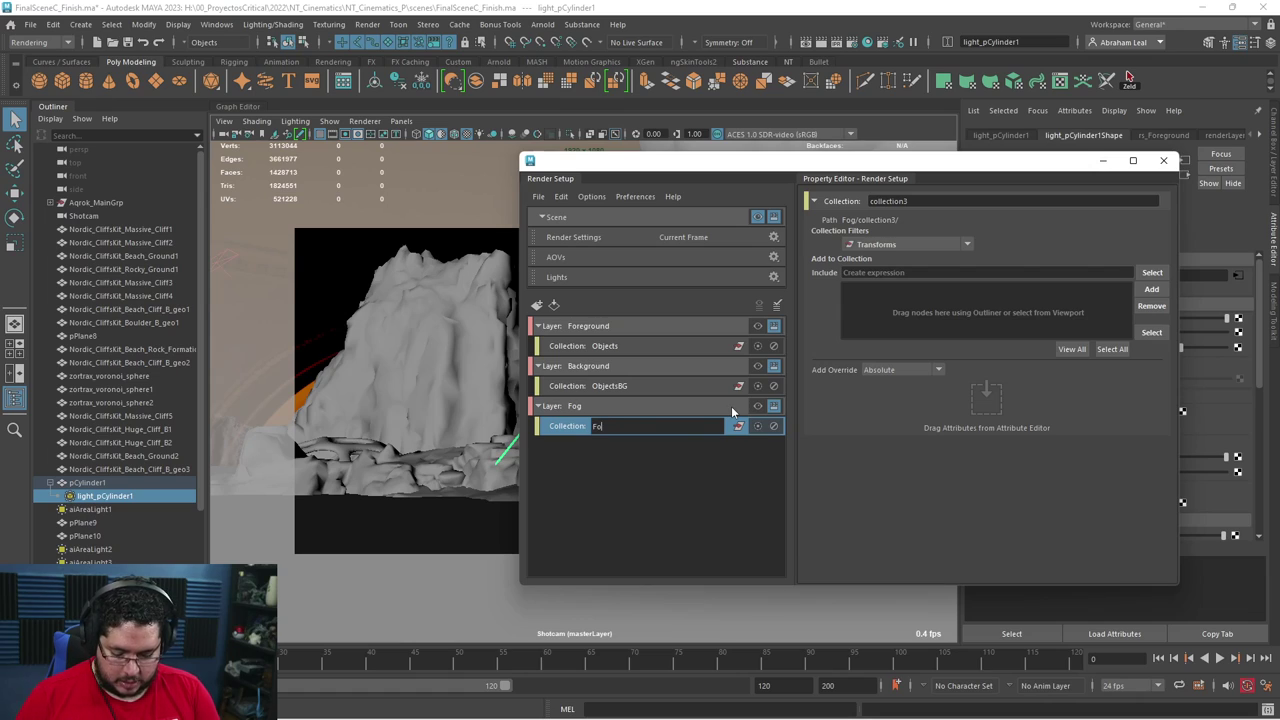
text(gObjects)
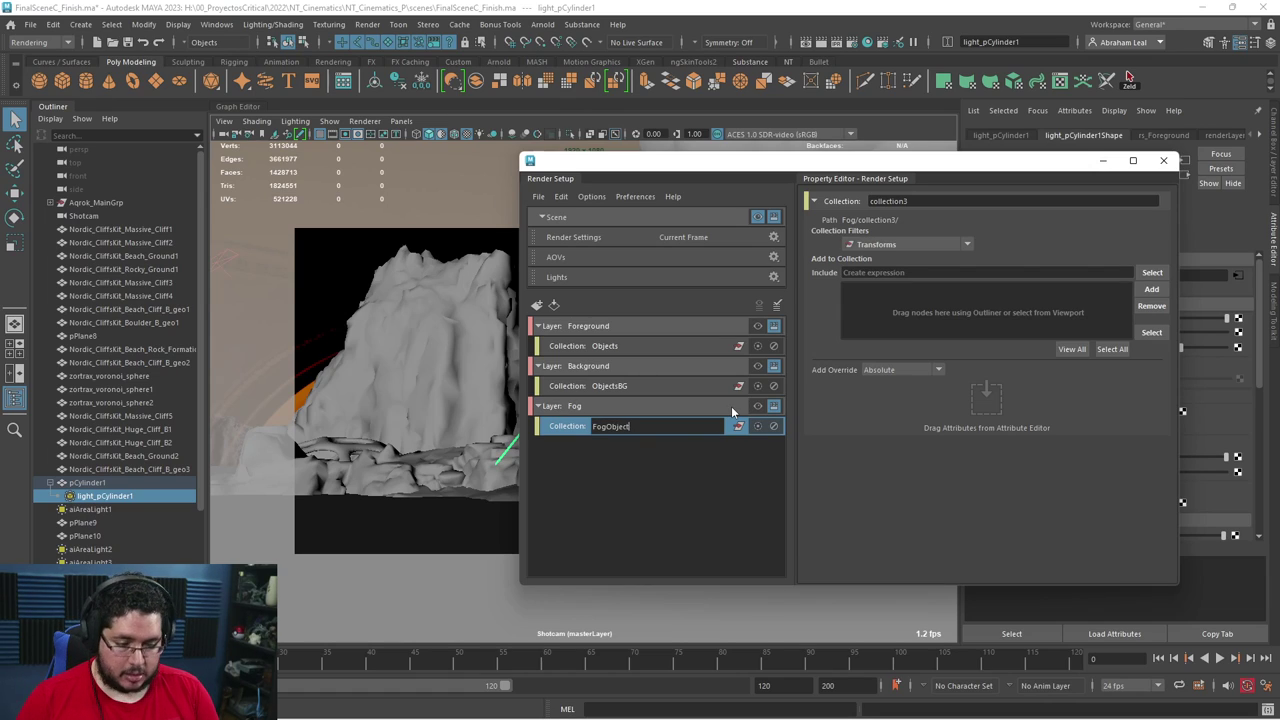
key(Return)
Move Render Setup out of the way and select all geometry in the scene by type.
click(1102, 161)
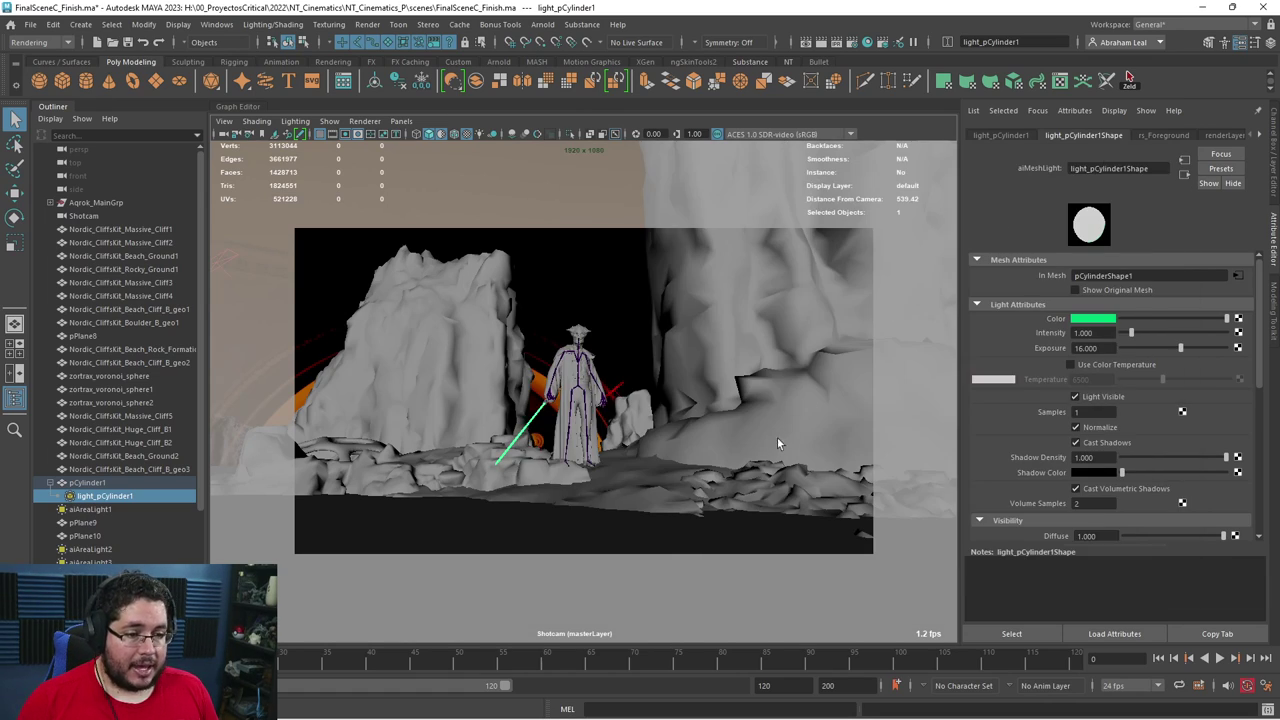
click(731, 451)
click(111, 24)
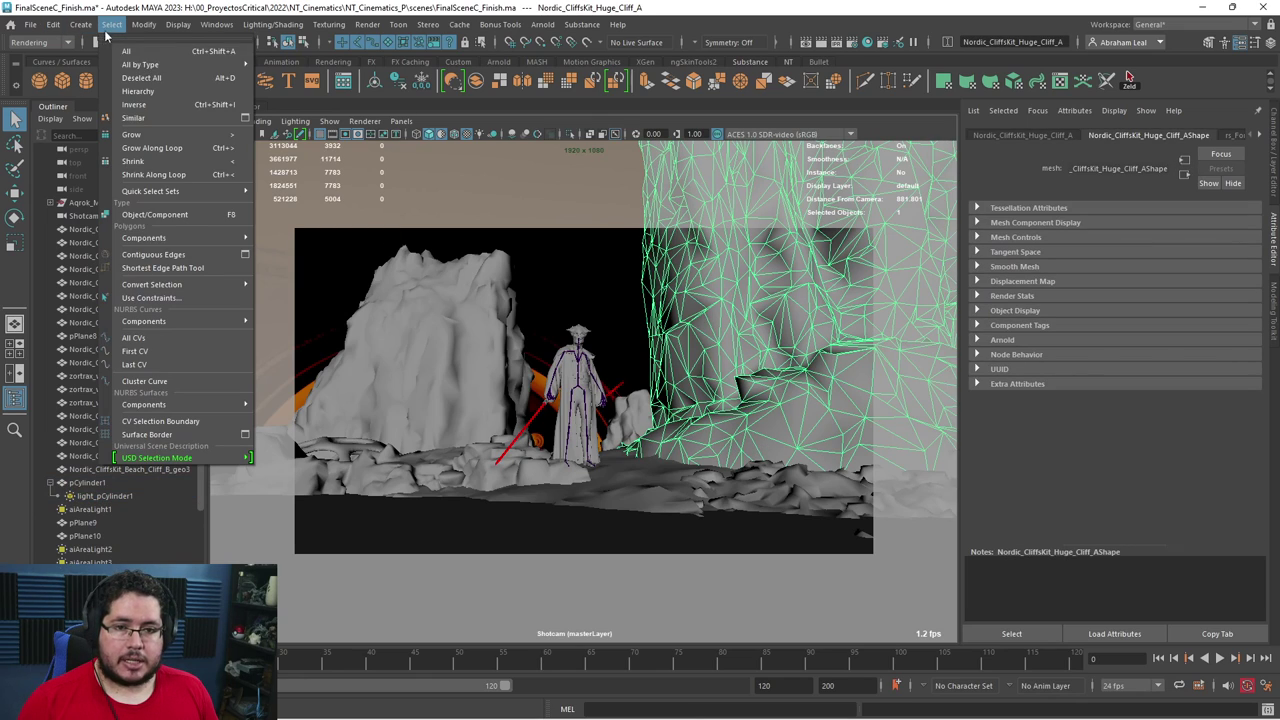
mouse_move(153, 68)
click(286, 164)
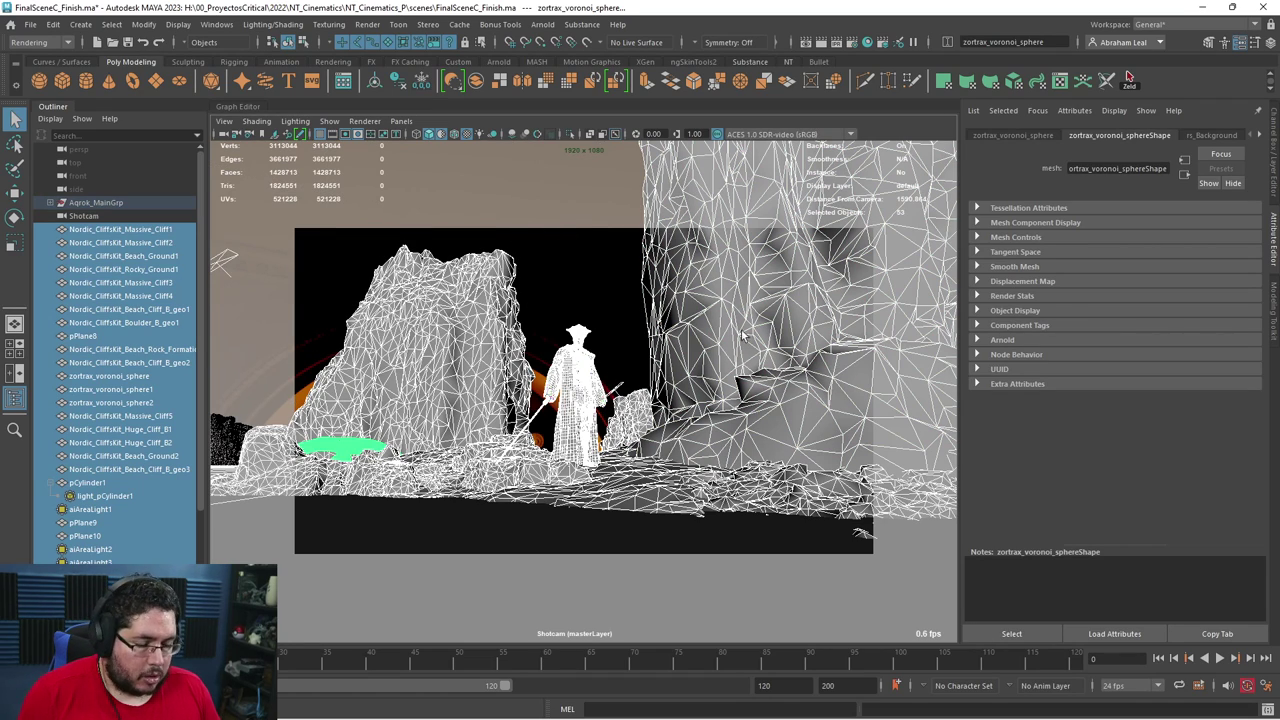
Add the selected scene geometry to the FogObjects collection and close Render Setup.
click(1128, 77)
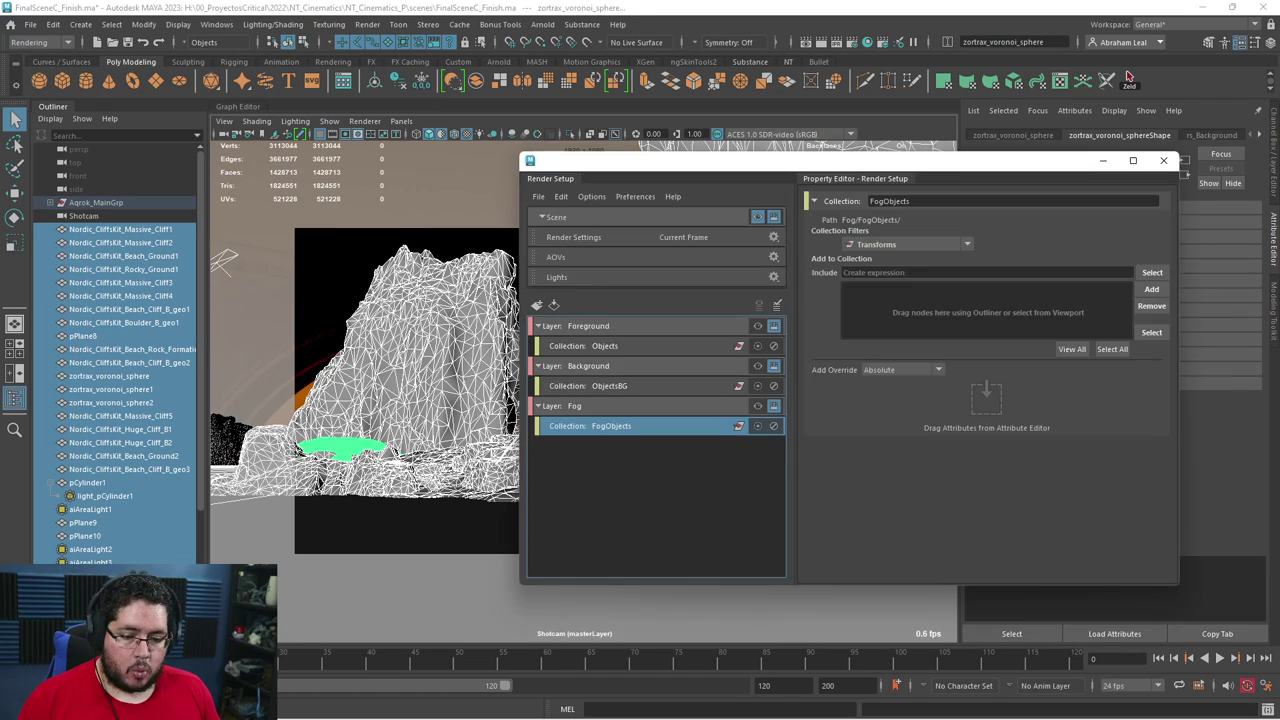
drag(165, 493, 935, 302)
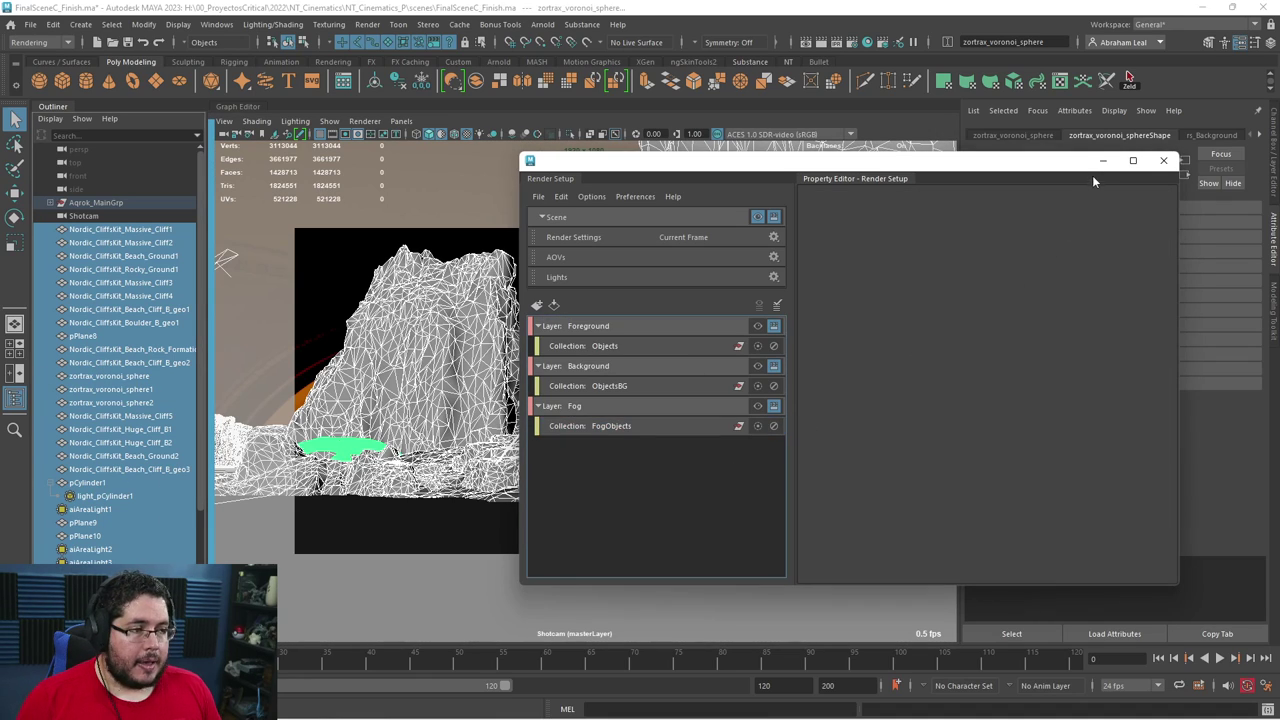
click(1163, 160)
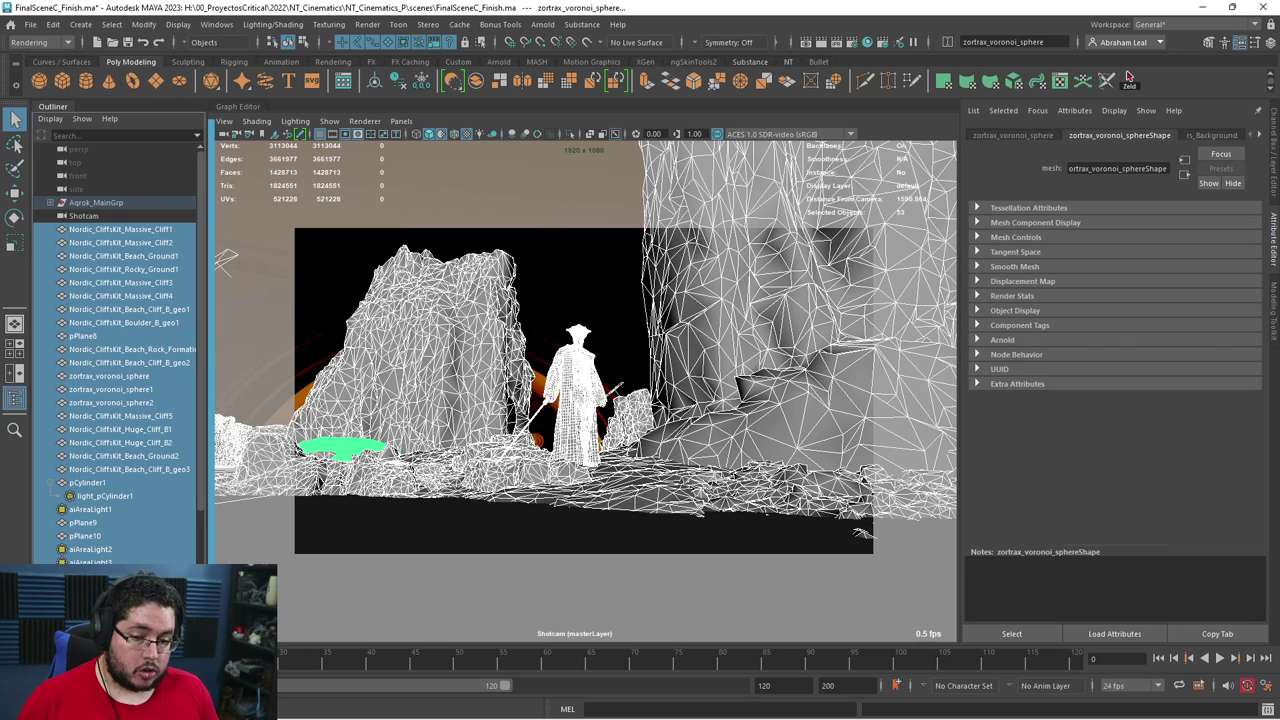
Reopen Render Setup and create a material override named SurfaceMaterial on the FogObjects collection.
click(880, 42)
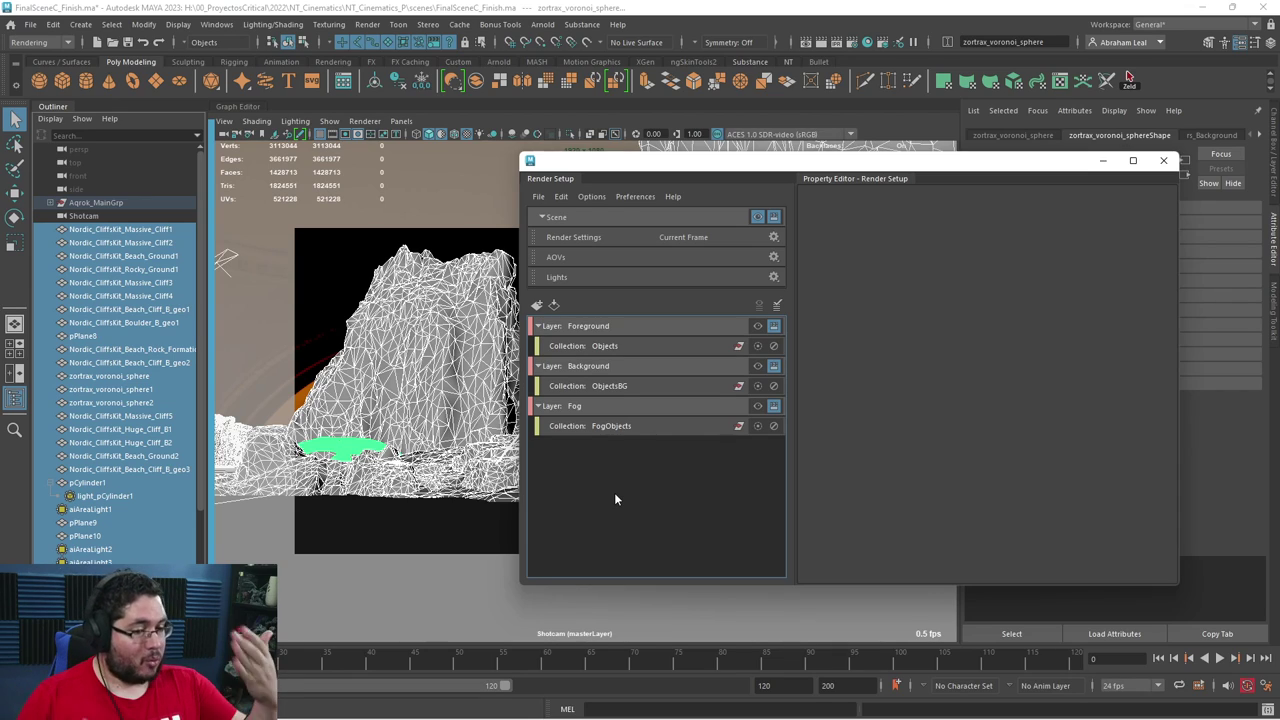
right_click(579, 406)
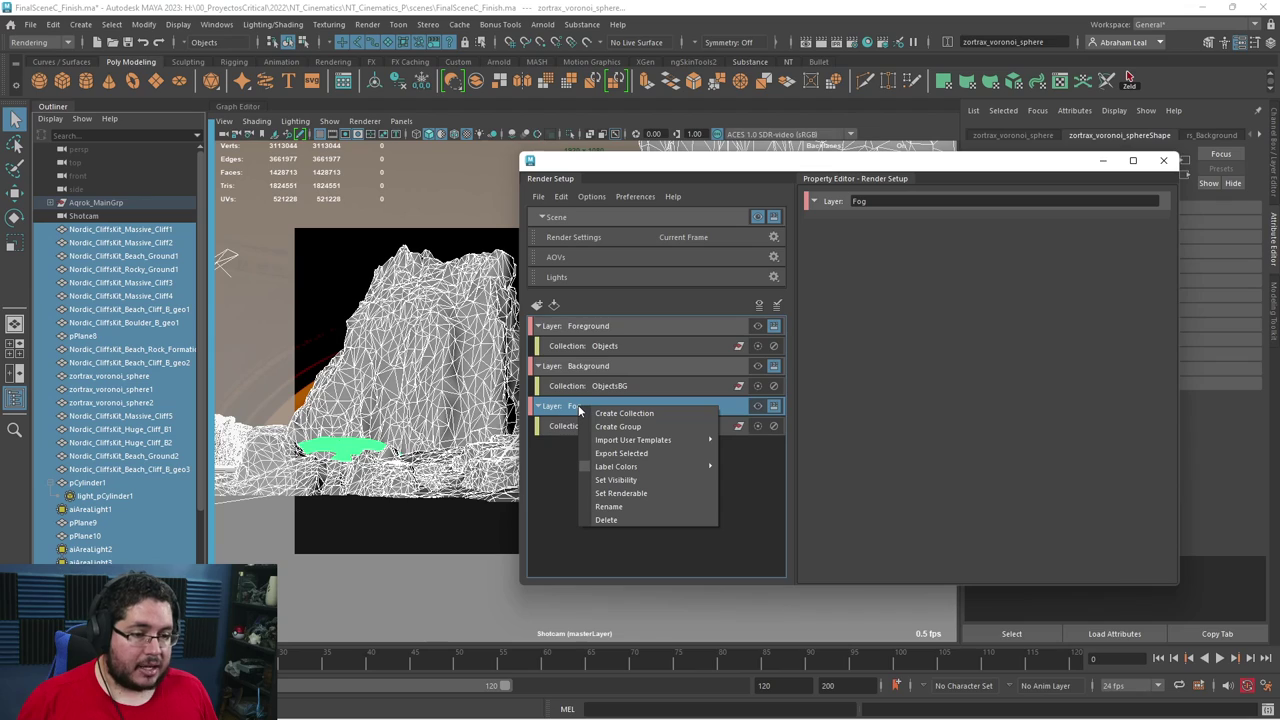
click(565, 427)
right_click(563, 428)
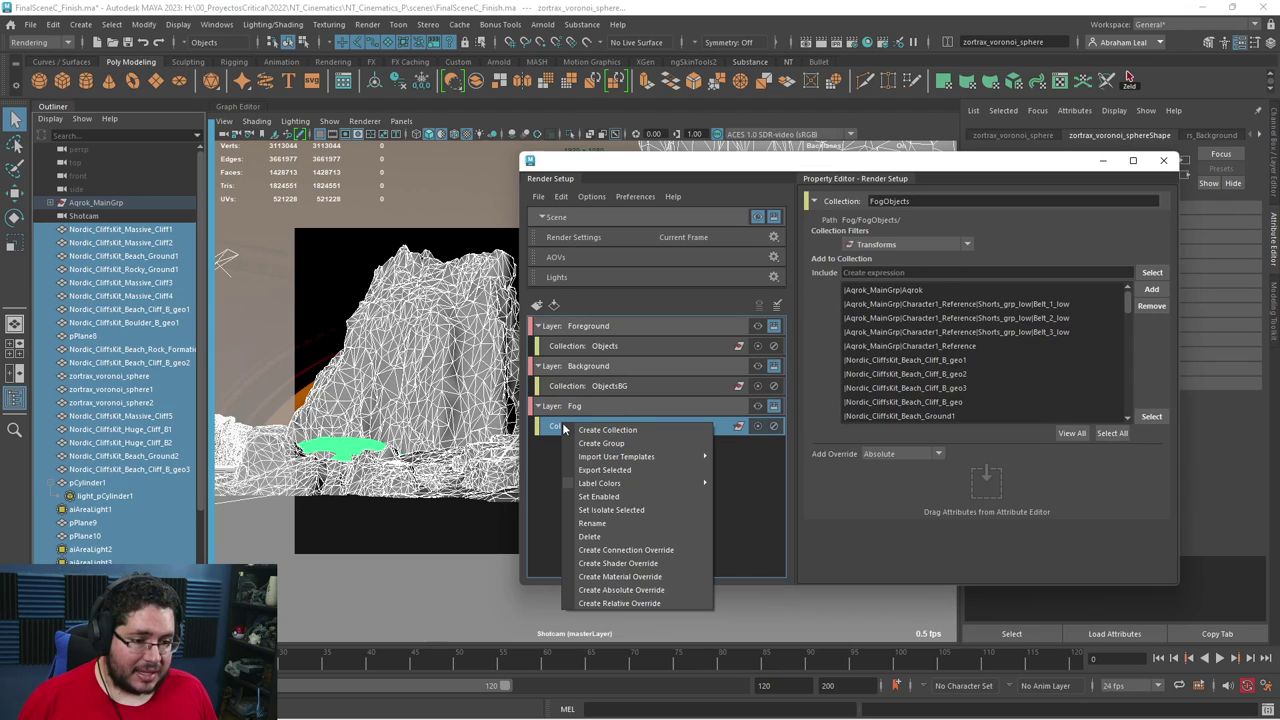
click(620, 577)
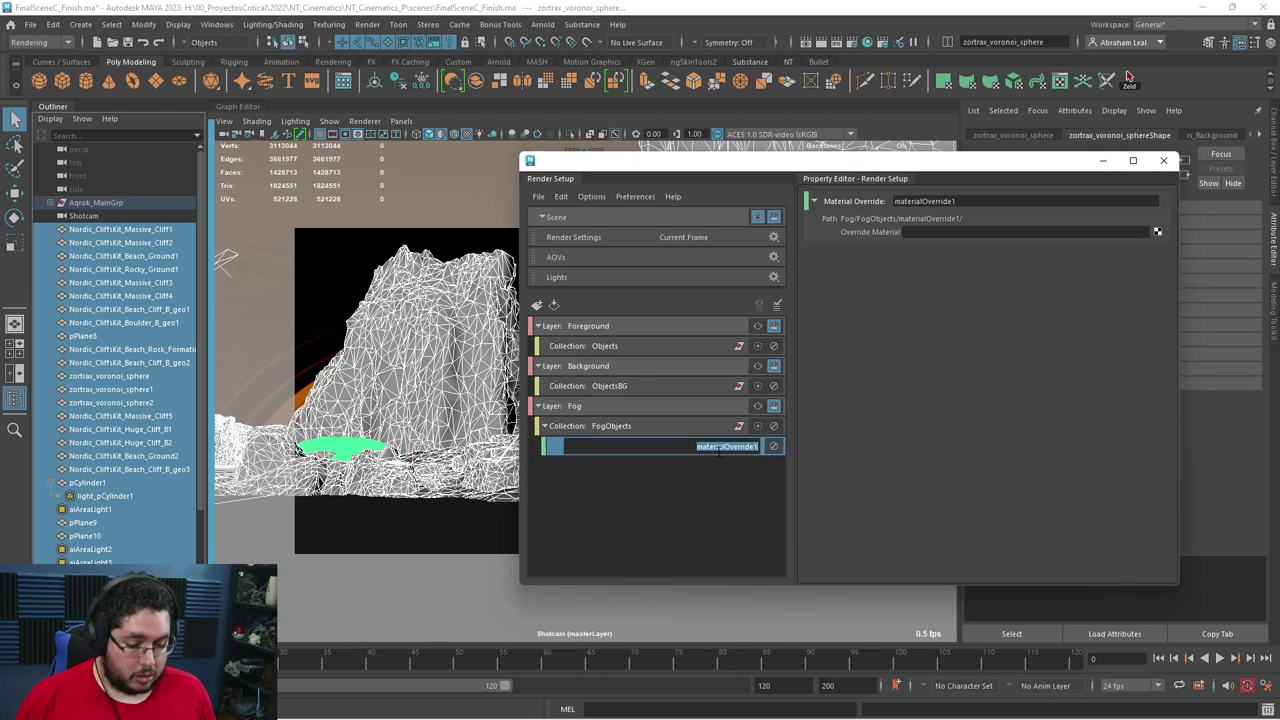
text(SurfaceMaterial)
key(Return)
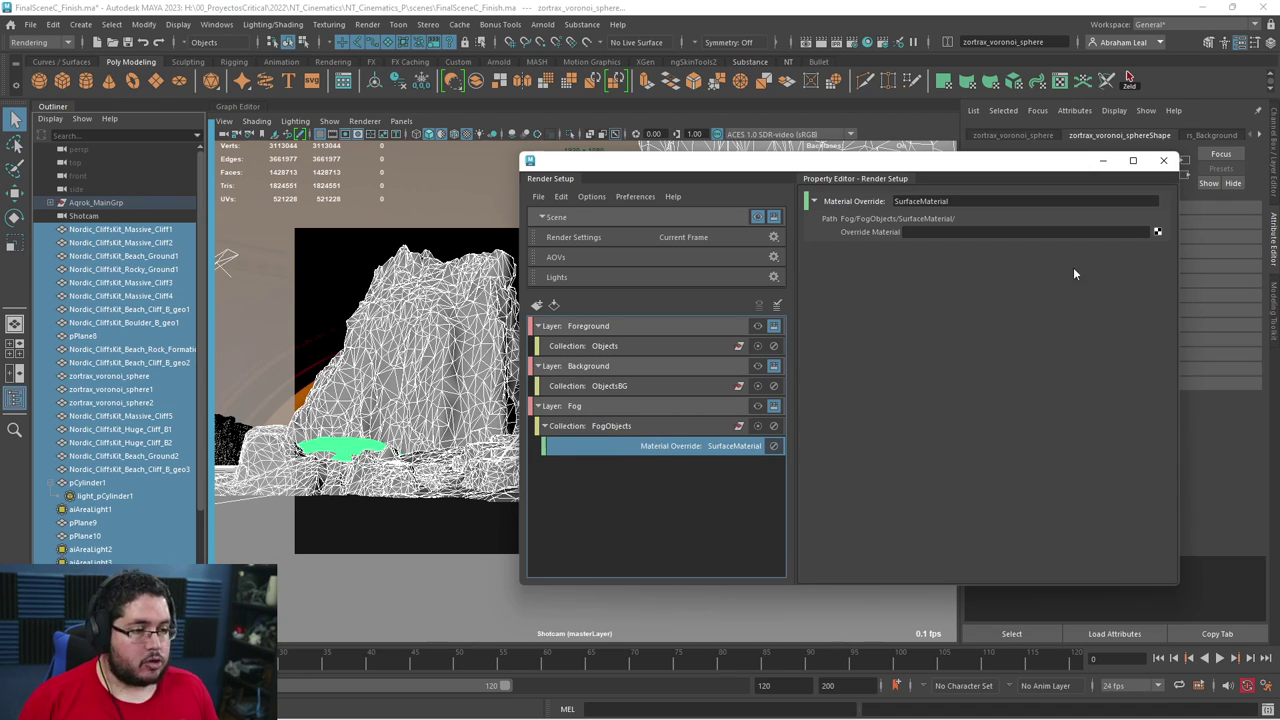
Assign a new Maya Surface Shader as the override material of SurfaceMaterial, and shift Render Setup to uncover the shader's attributes.
click(1157, 232)
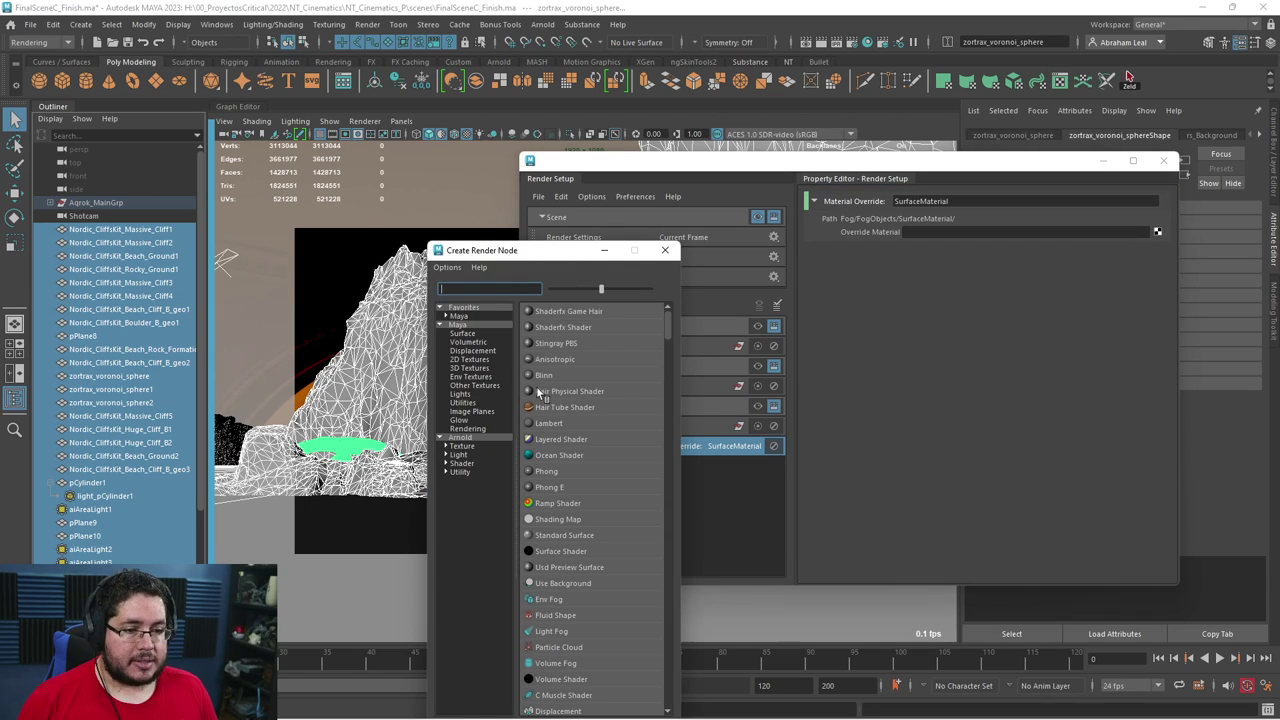
click(460, 325)
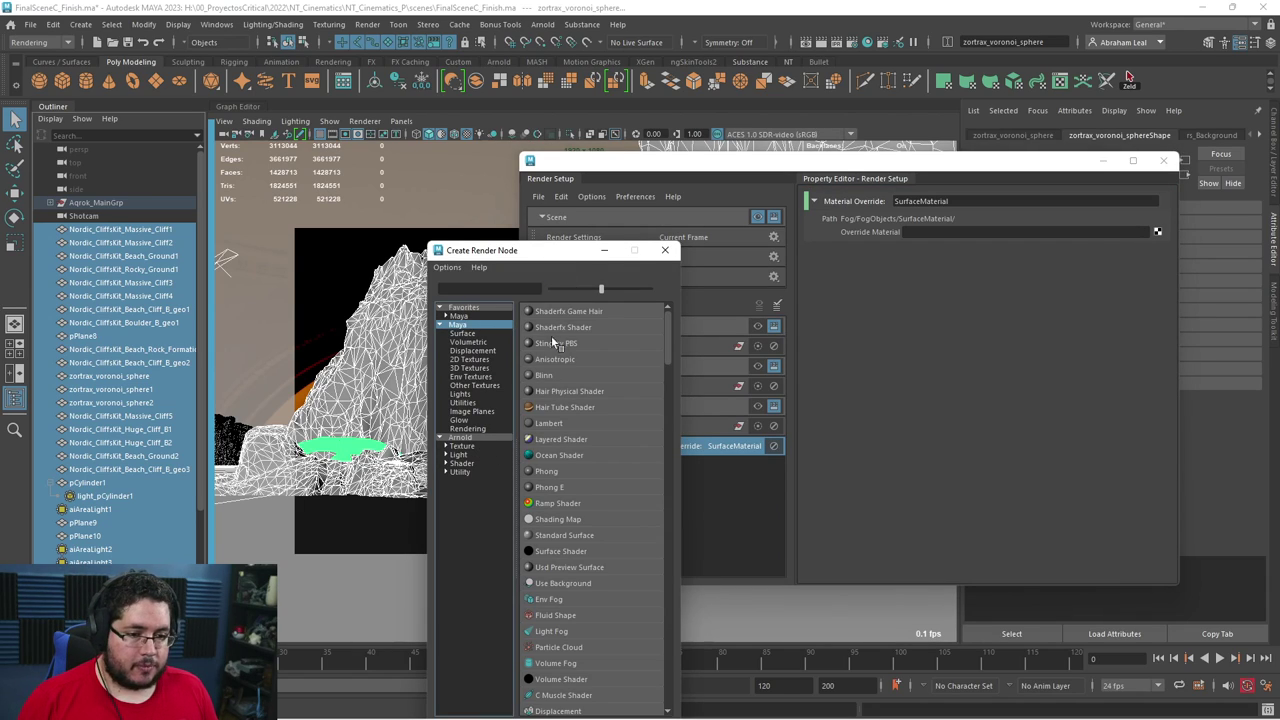
click(562, 551)
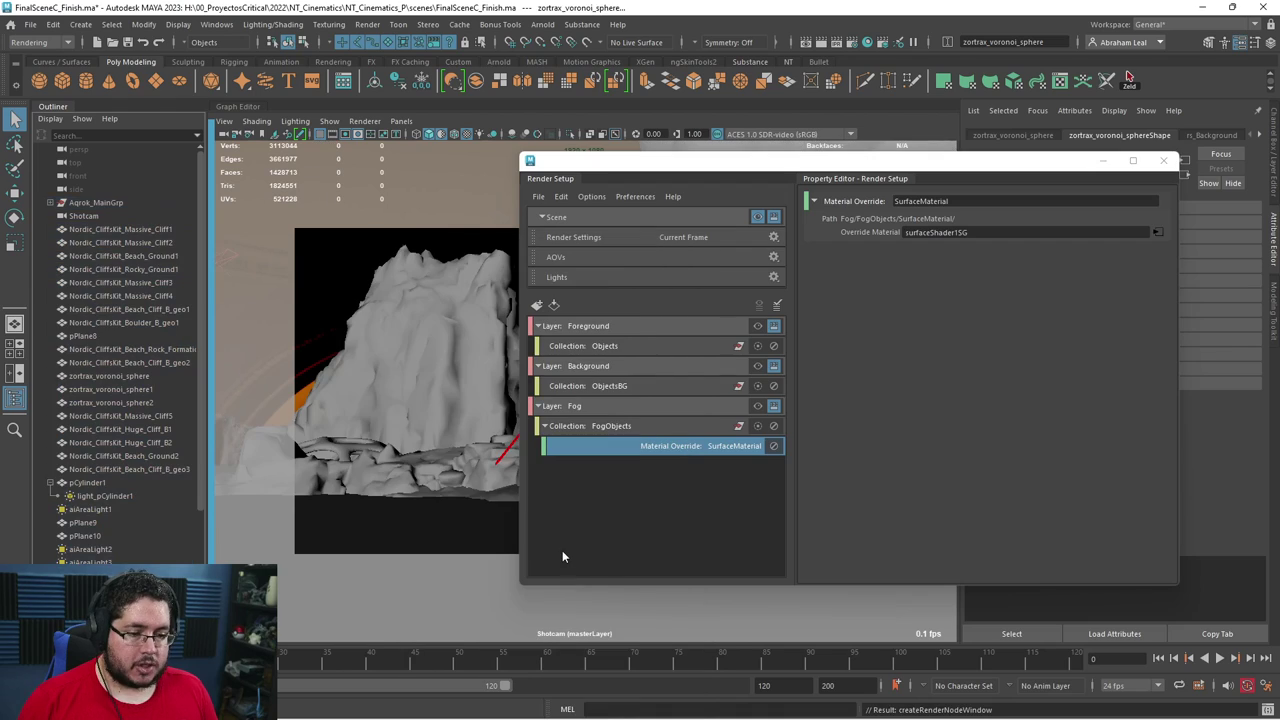
drag(975, 166, 755, 162)
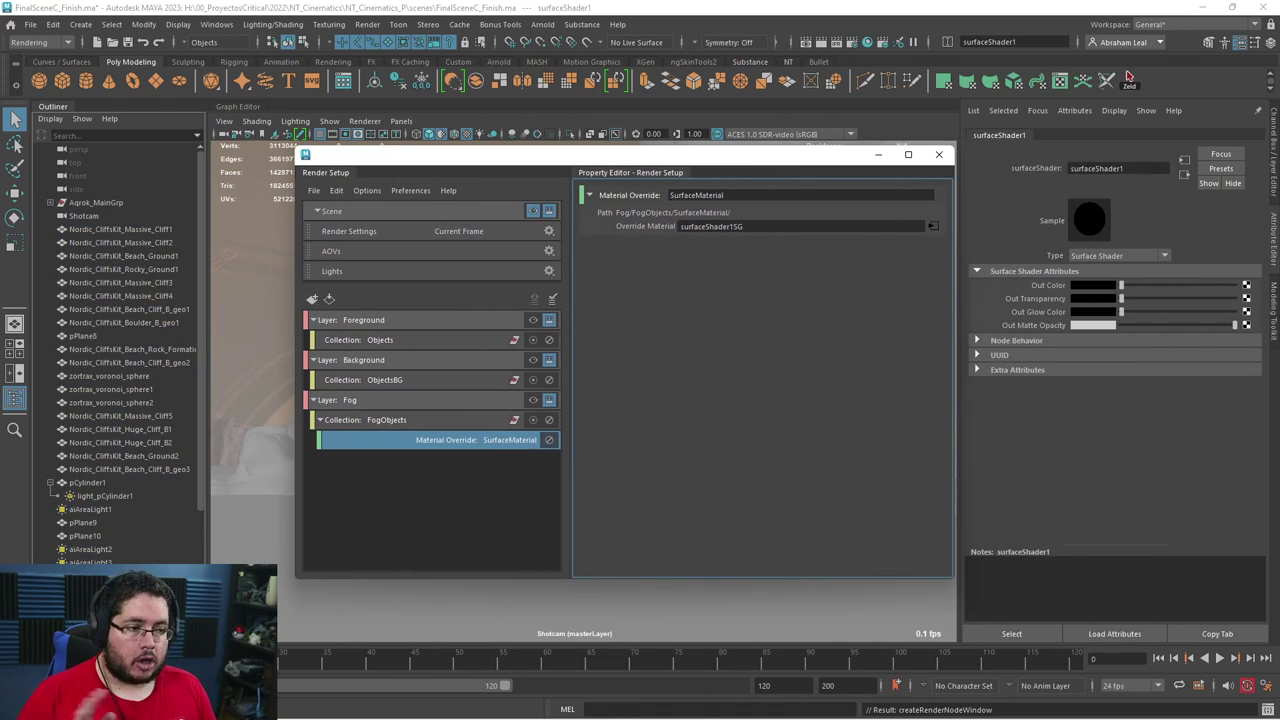
click(878, 154)
click(1128, 78)
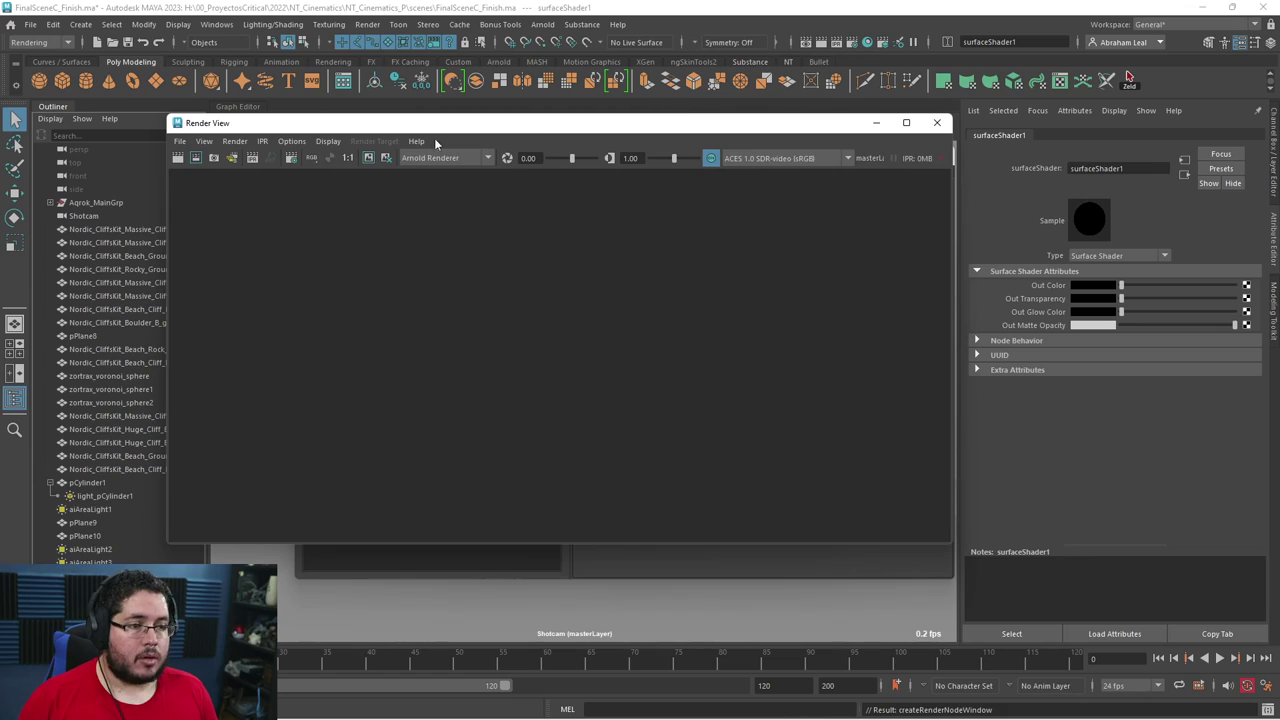
click(234, 141)
mouse_move(416, 141)
click(930, 124)
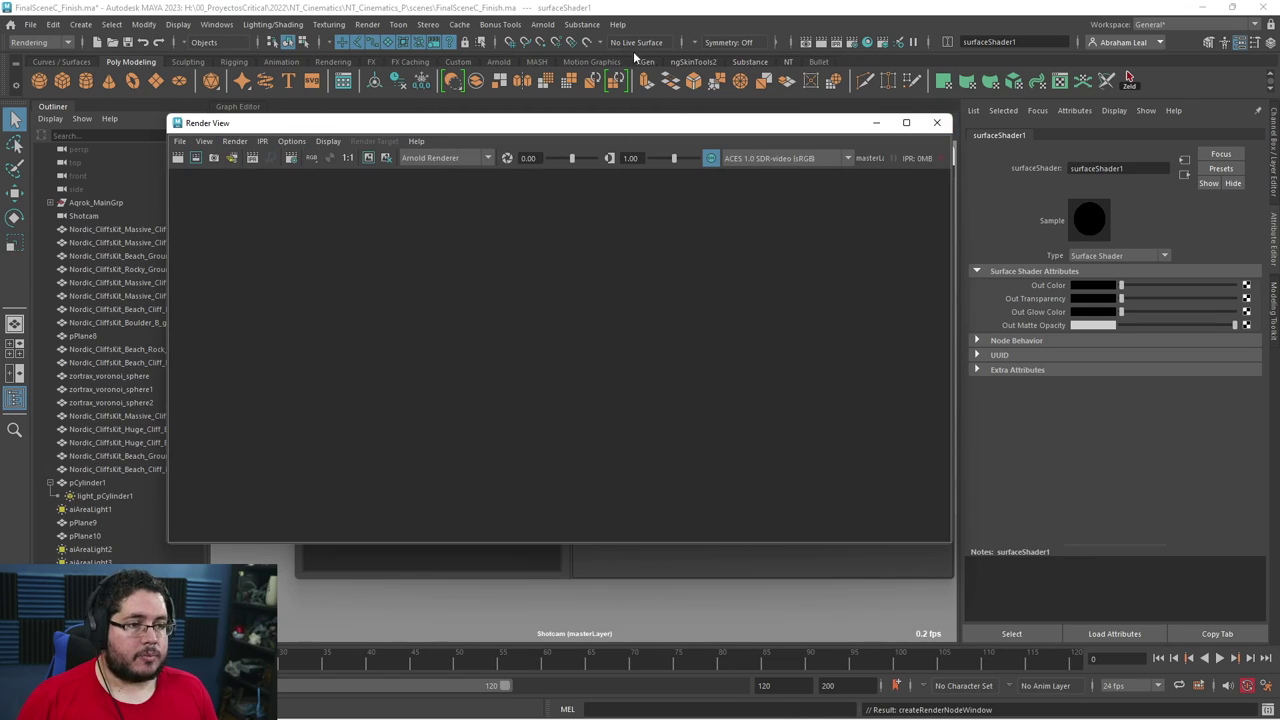
click(936, 123)
Open the Arnold RenderView and make Fog the visible render layer in Render Setup.
click(542, 24)
click(557, 51)
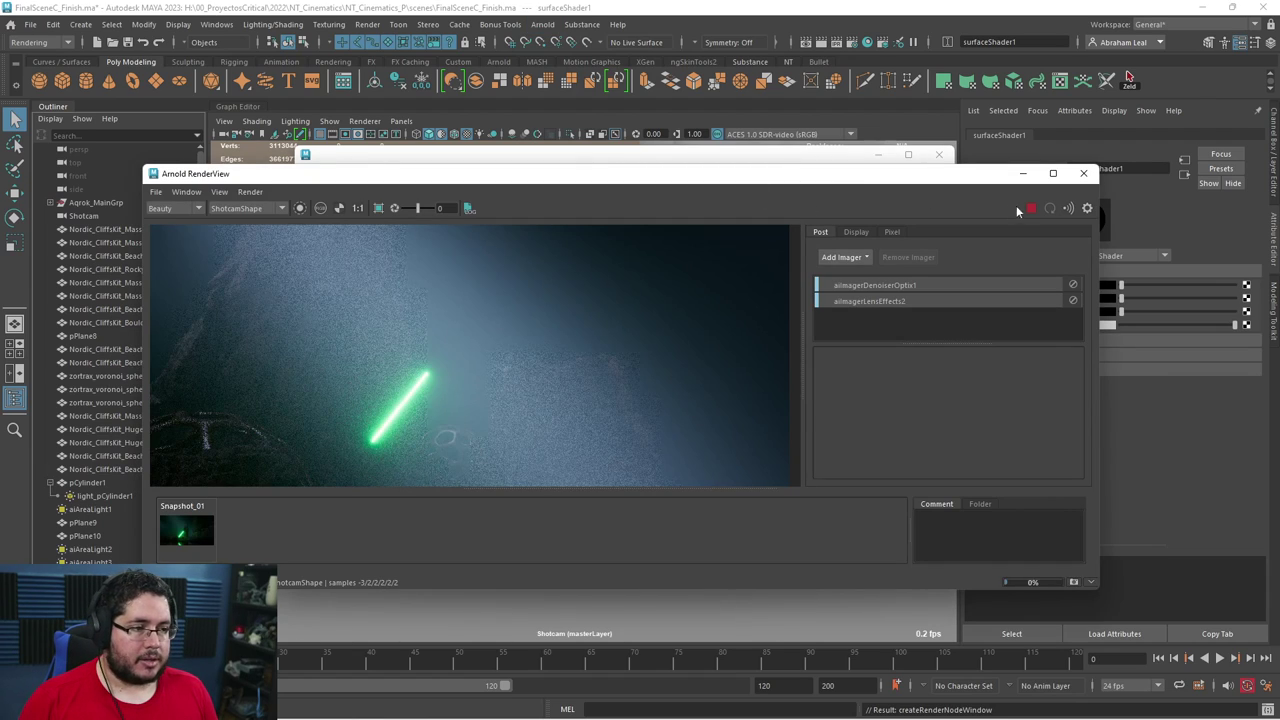
click(810, 158)
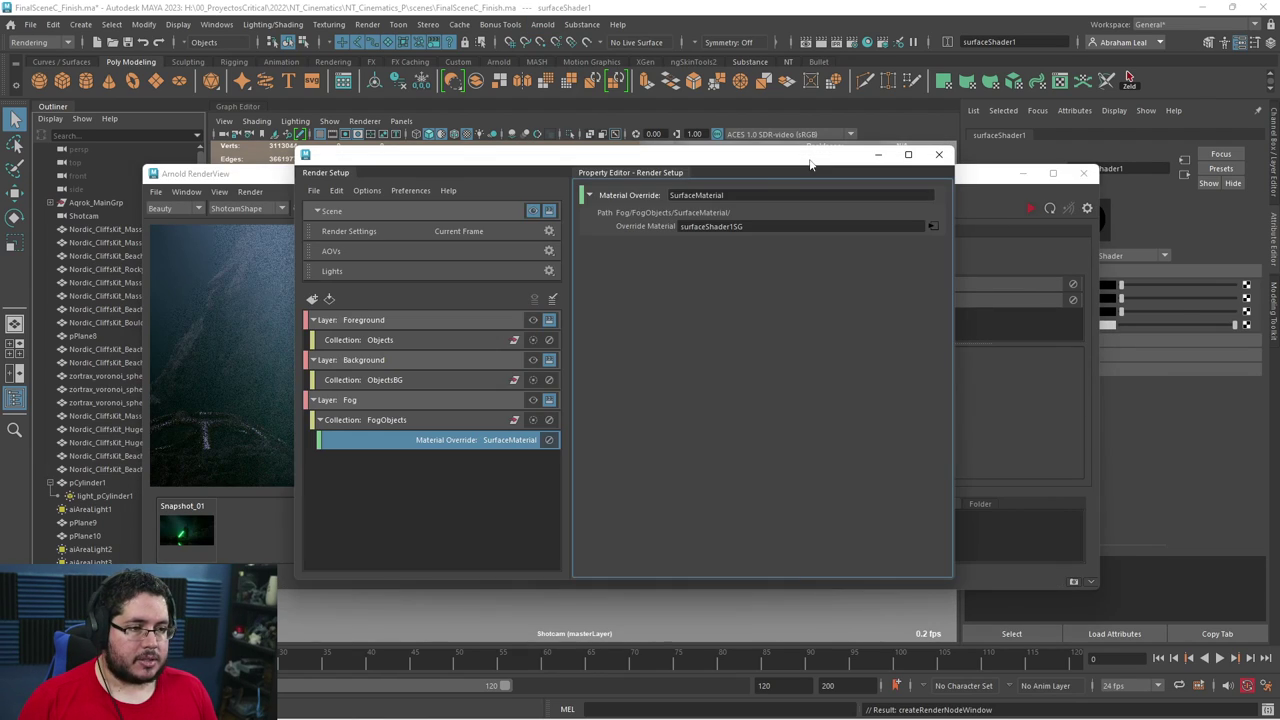
click(533, 401)
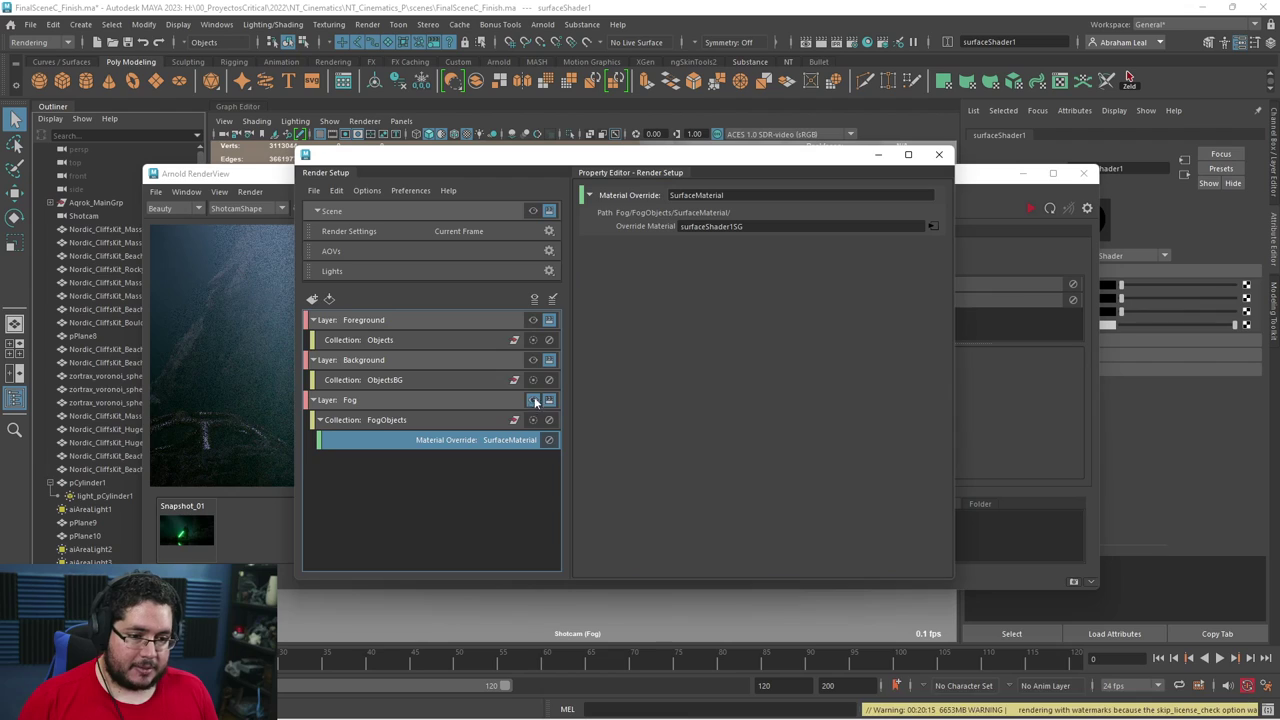
Render the Fog layer in the Arnold RenderView and examine the fog around the silhouetted character and rocks.
click(971, 198)
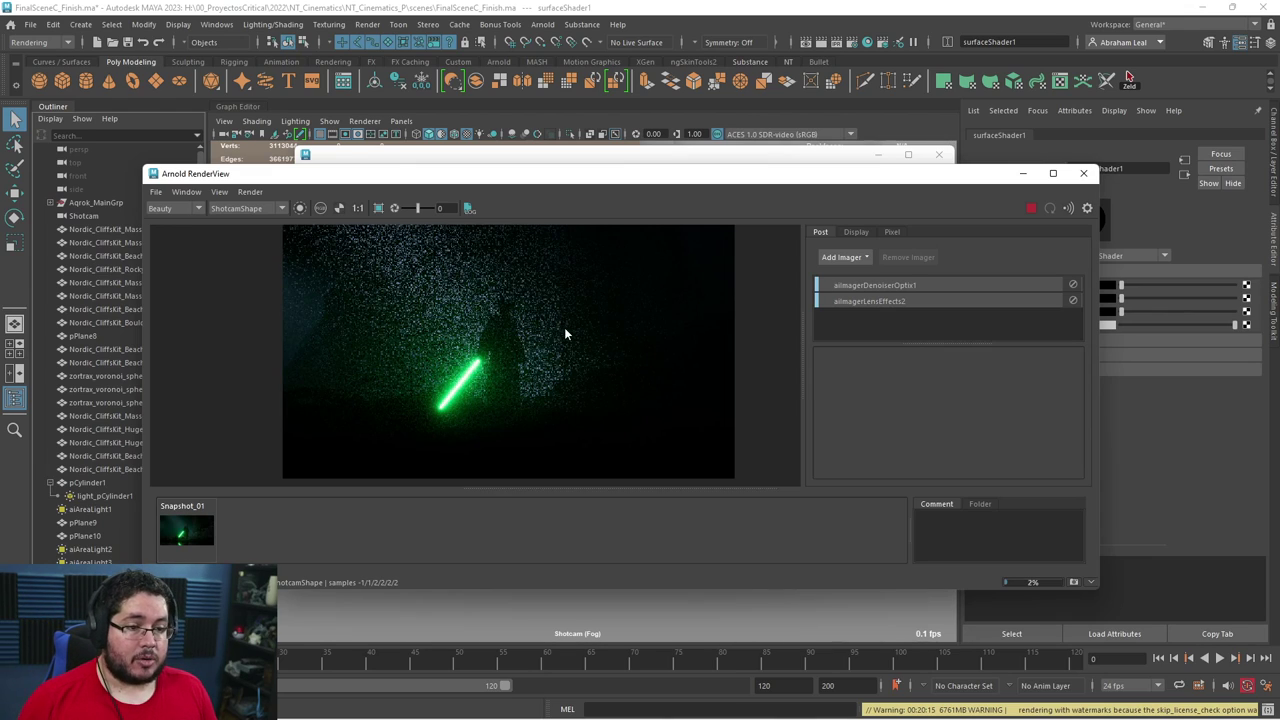
scroll(528, 366, up, 1)
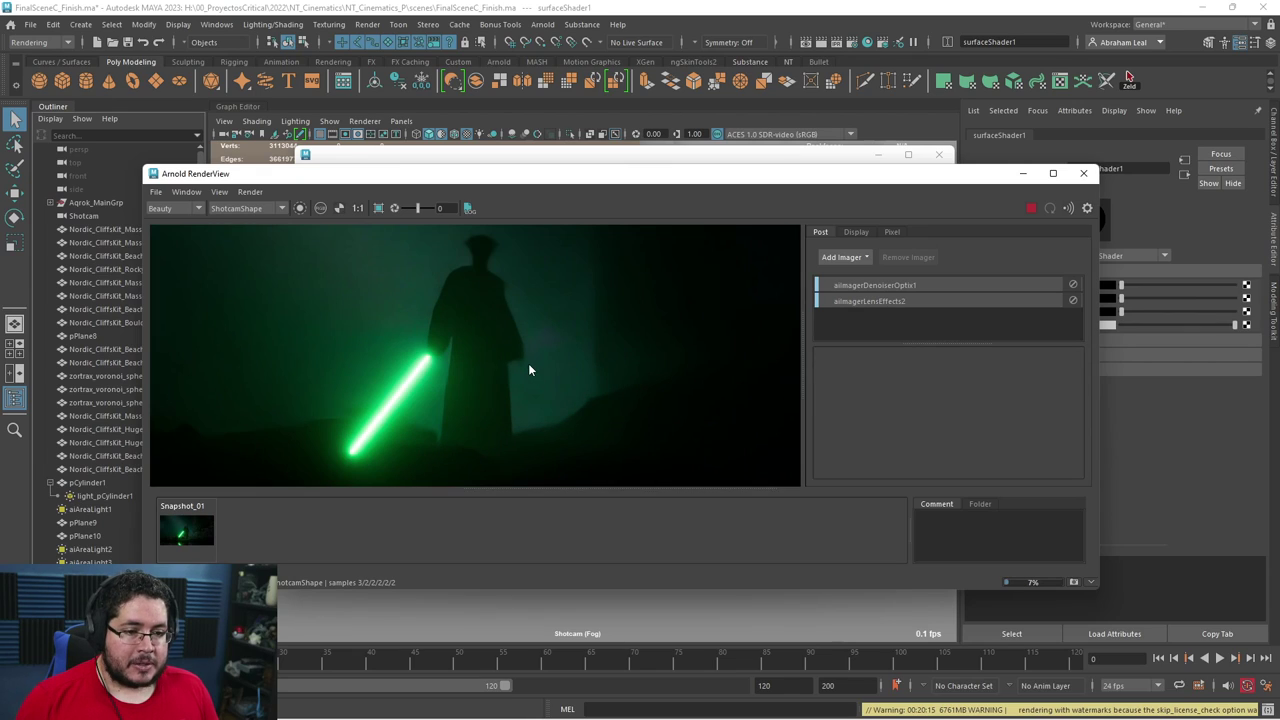
scroll(535, 366, down, 2)
scroll(537, 365, up, 1)
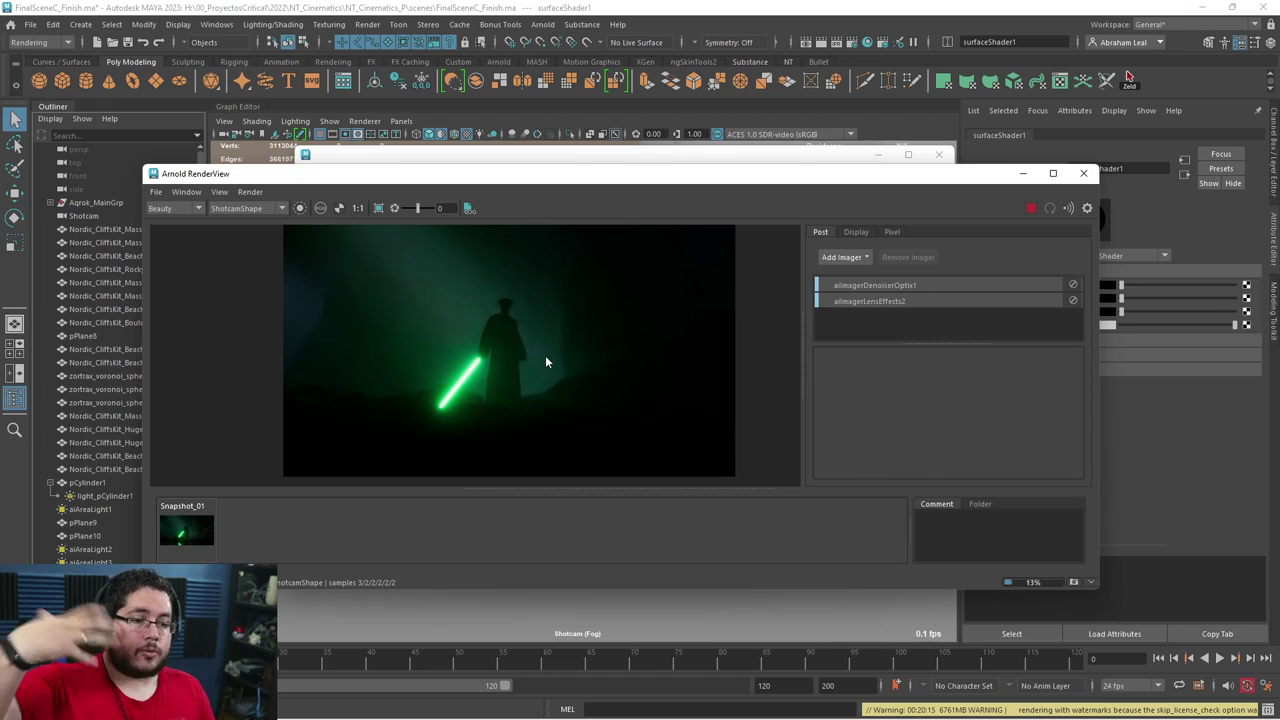
scroll(546, 355, down, 1)
scroll(547, 357, up, 1)
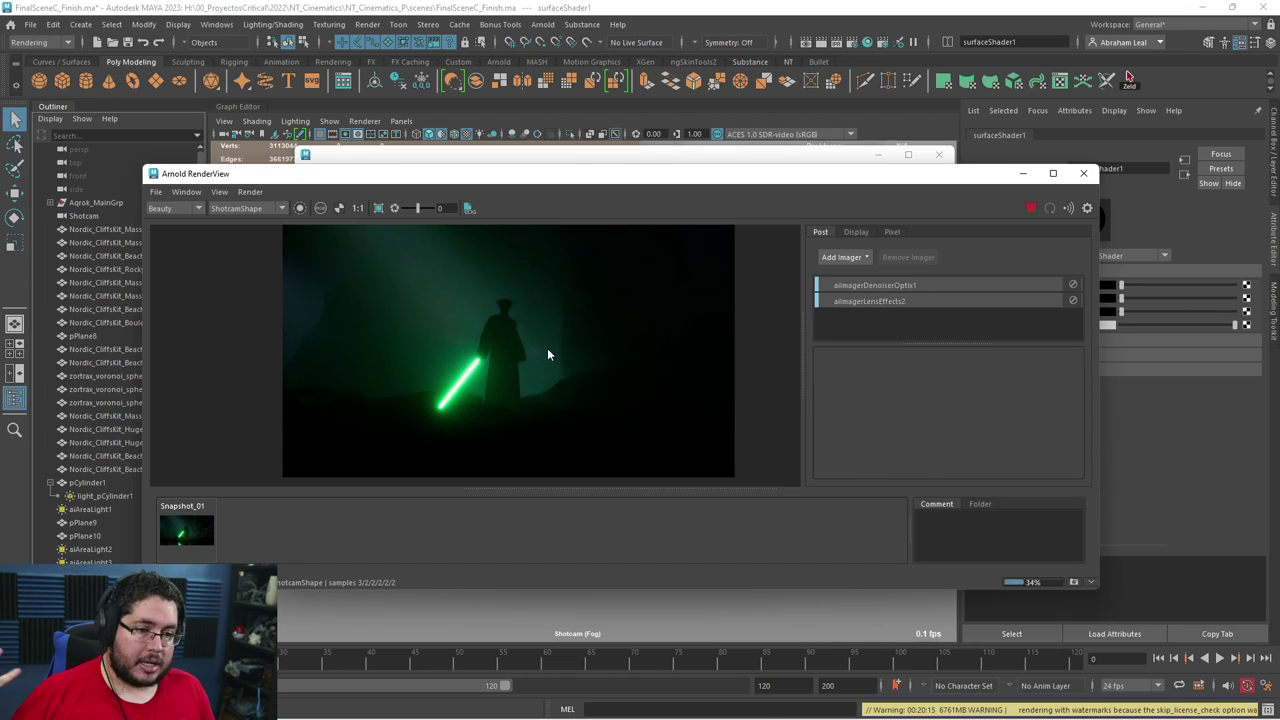
scroll(547, 356, down, 1)
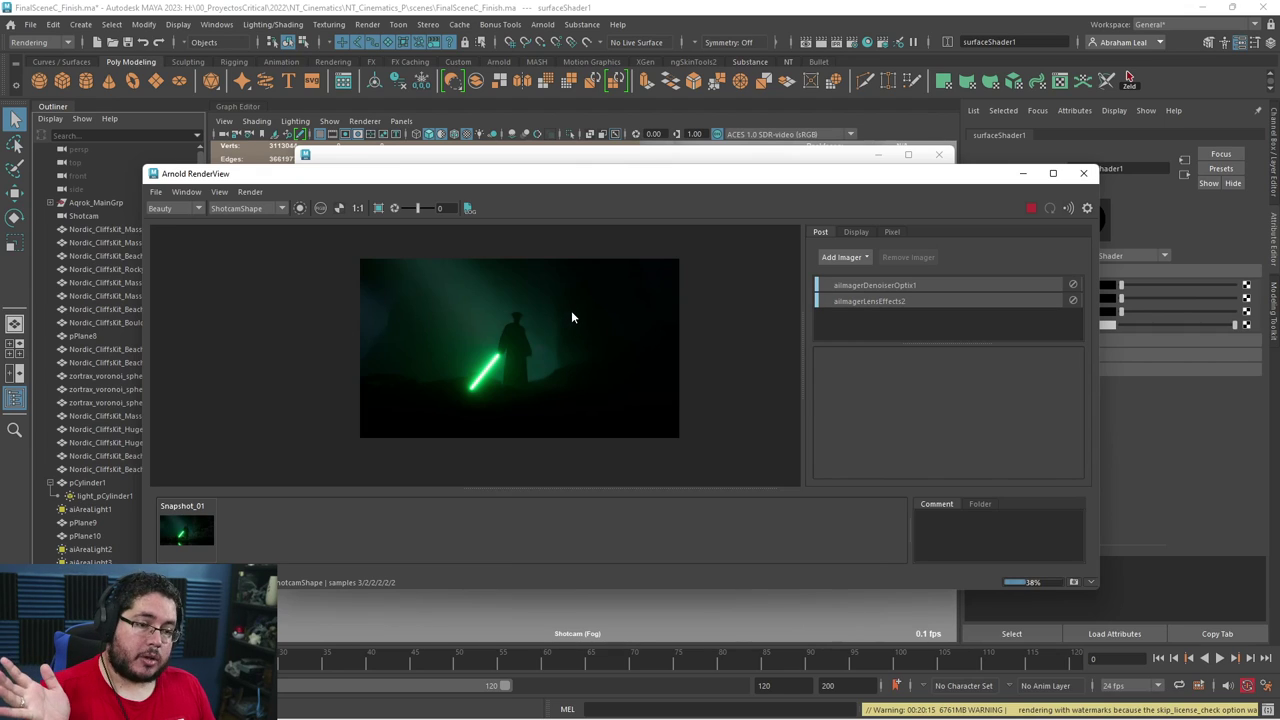
scroll(571, 317, up, 4)
scroll(513, 338, down, 2)
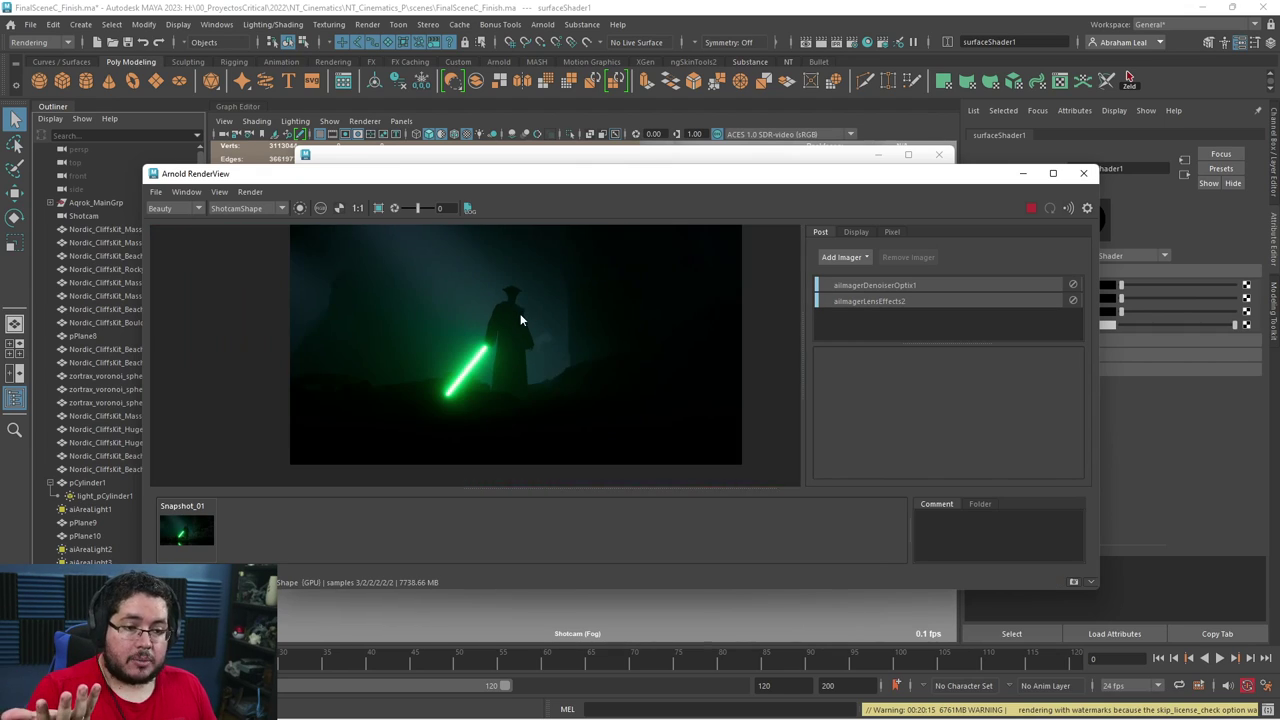
scroll(520, 315, up, 2)
scroll(400, 317, up, 2)
scroll(402, 315, down, 4)
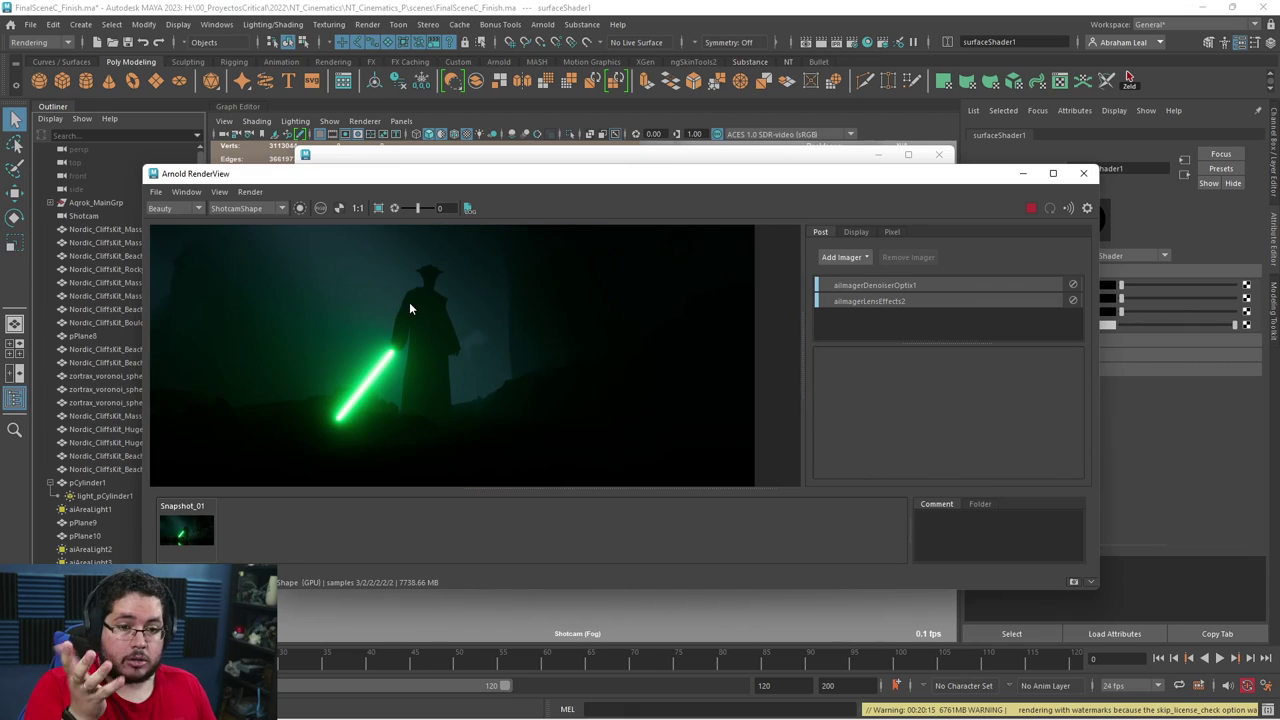
scroll(410, 310, down, 2)
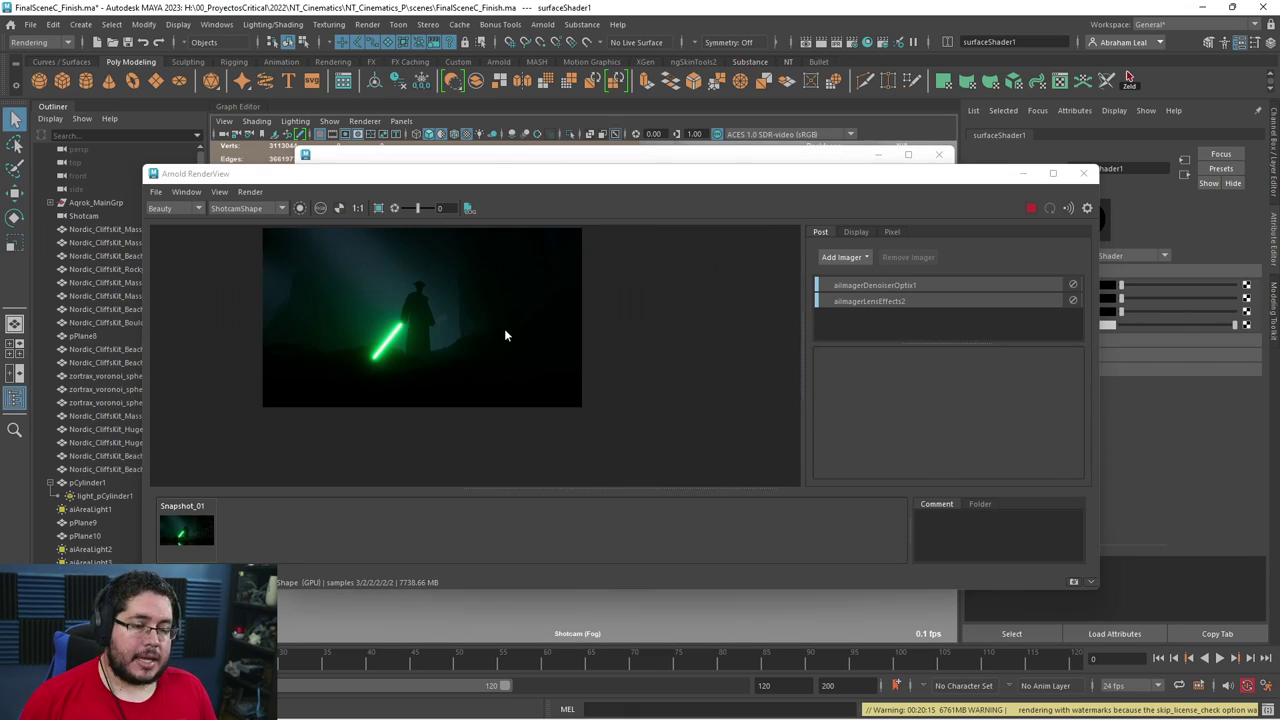
middle_drag(503, 331, 552, 348)
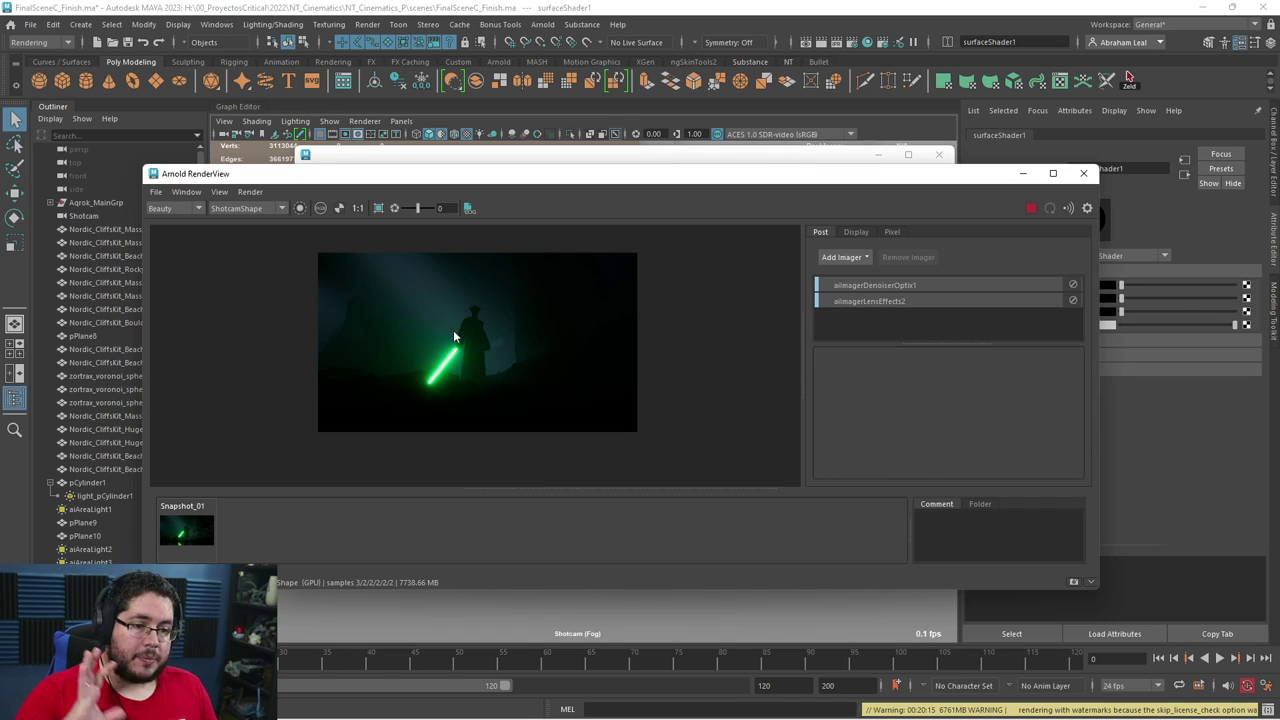
scroll(549, 358, up, 2)
scroll(549, 358, down, 1)
middle_drag(633, 364, 571, 354)
scroll(572, 360, down, 1)
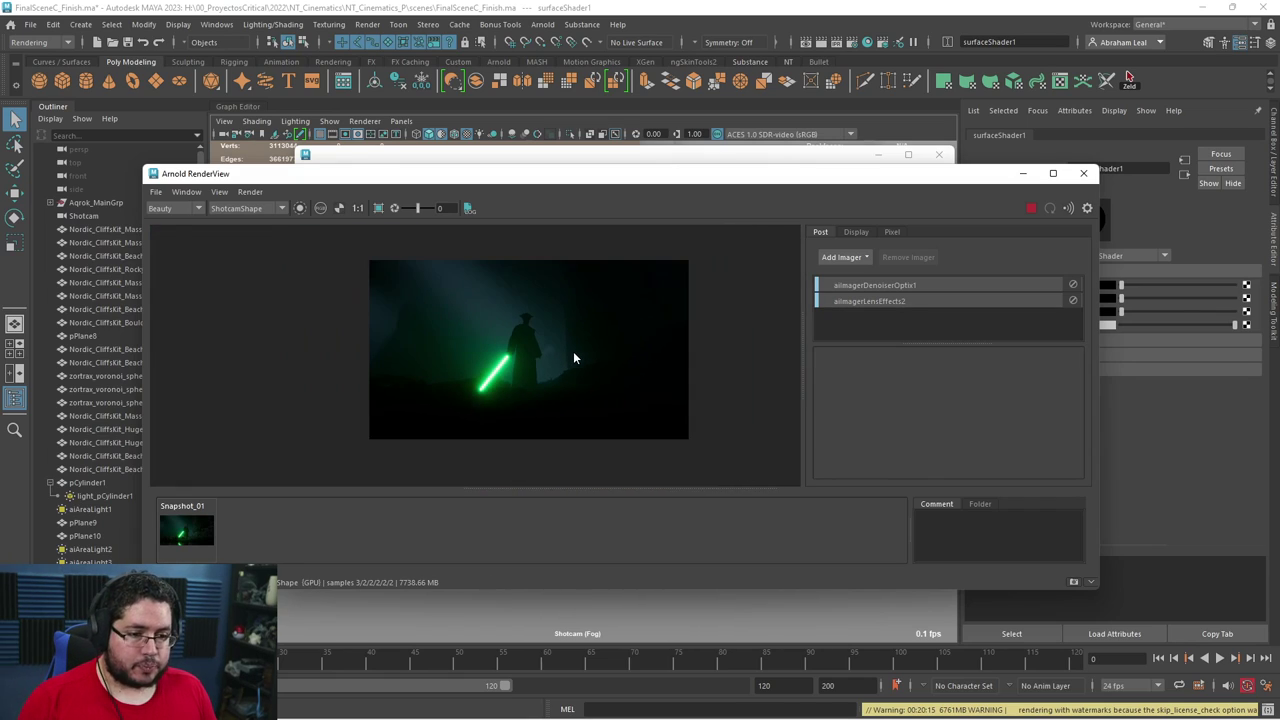
scroll(573, 351, up, 1)
scroll(570, 346, up, 2)
scroll(548, 349, down, 3)
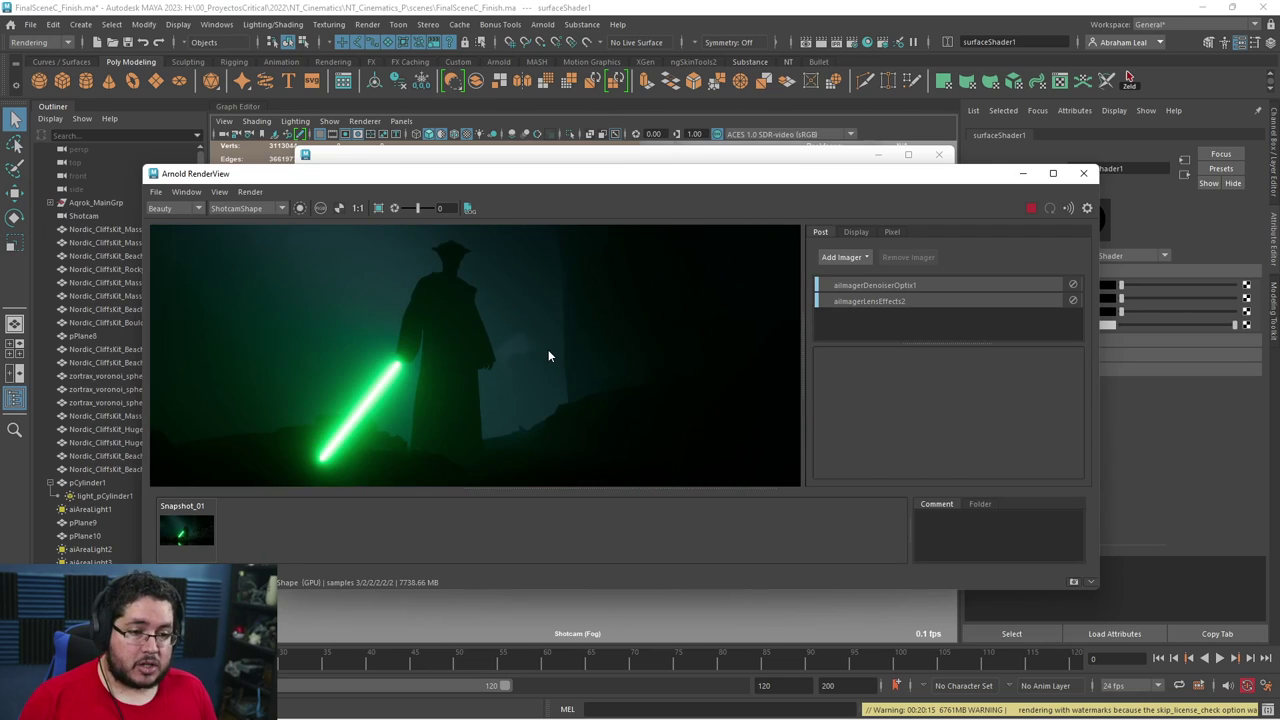
scroll(553, 335, up, 2)
scroll(553, 330, down, 2)
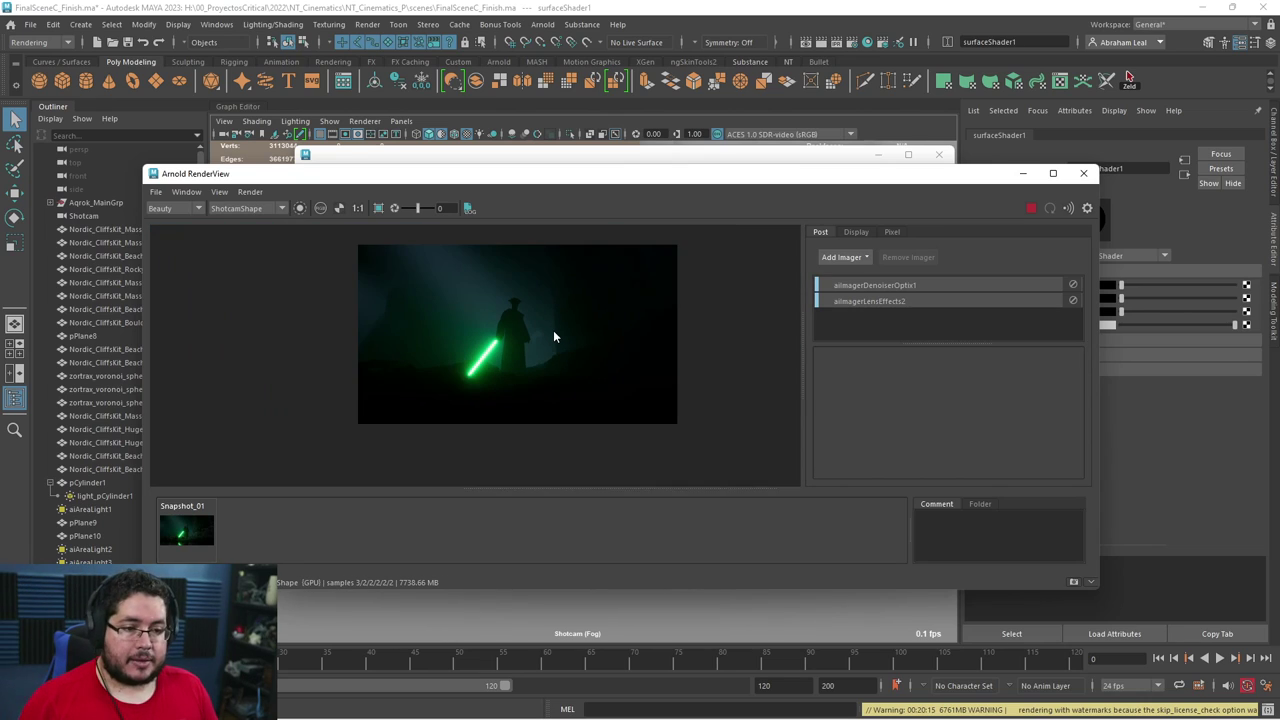
scroll(554, 328, up, 1)
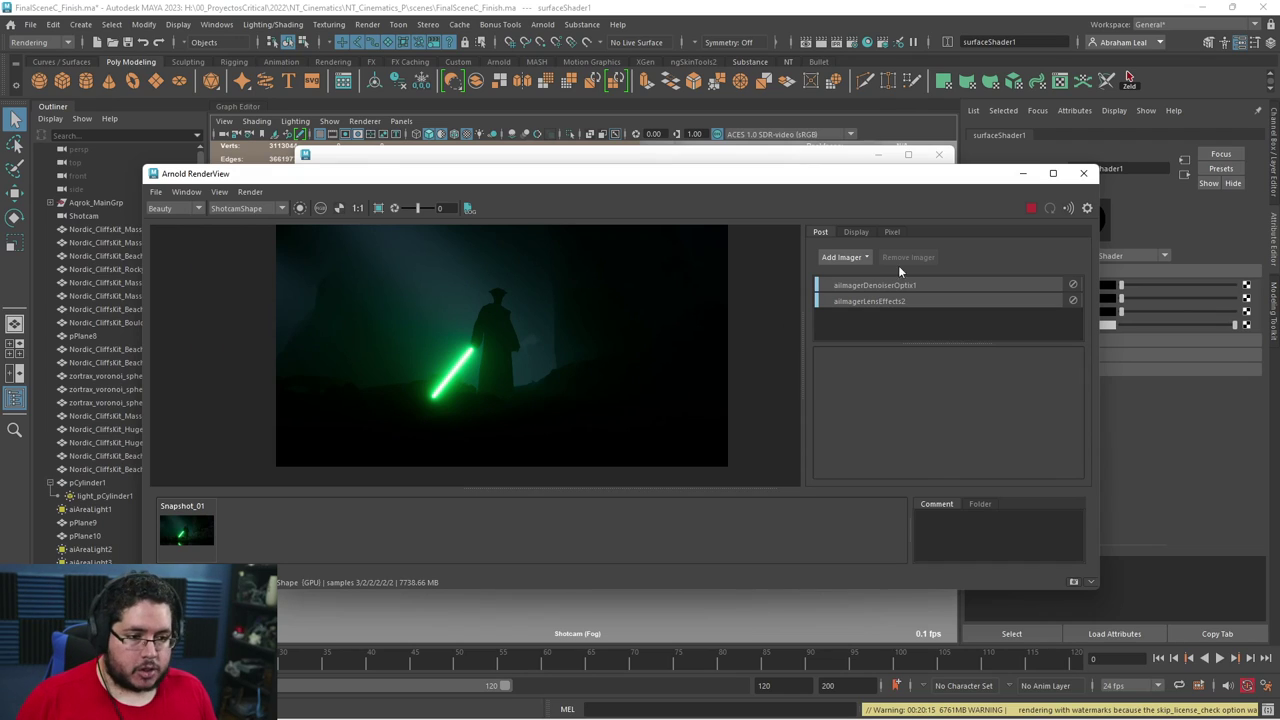
Stop the Fog layer render and examine the lightsaber's glow and the surrounding fog up close.
click(1031, 208)
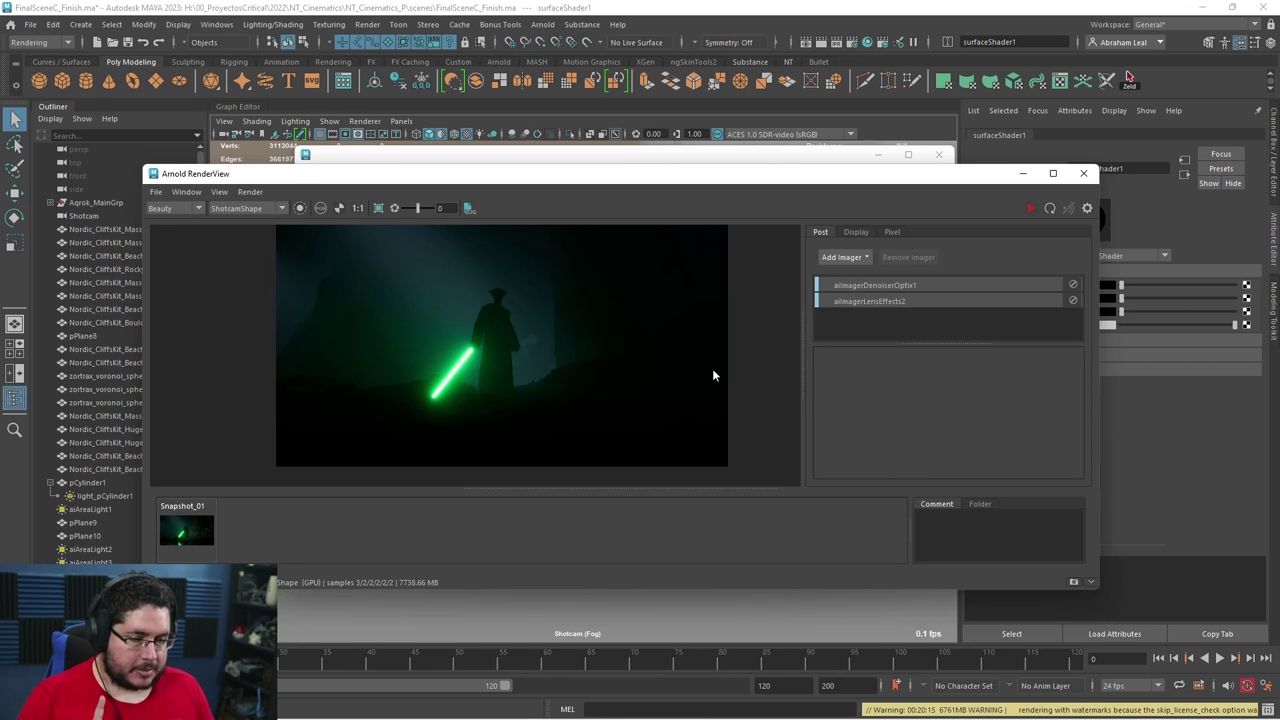
scroll(563, 312, up, 4)
scroll(563, 312, down, 2)
scroll(577, 304, up, 2)
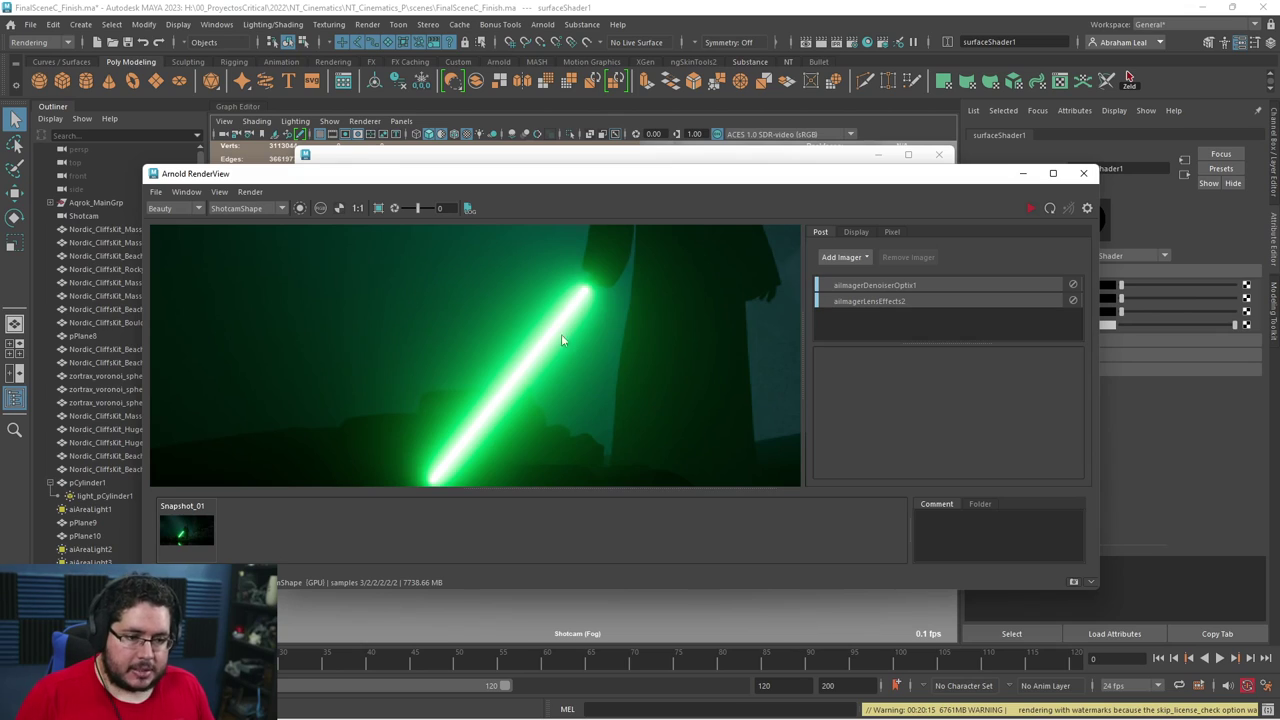
scroll(535, 369, down, 2)
scroll(518, 364, down, 1)
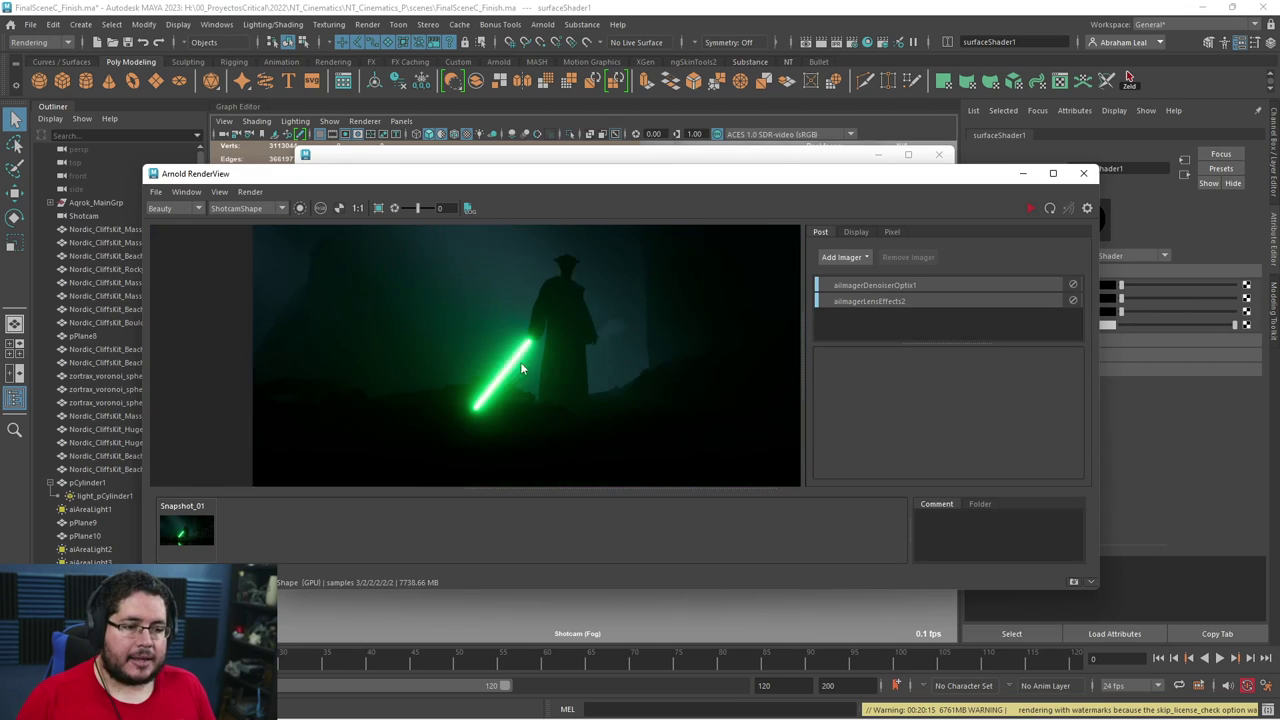
scroll(566, 360, down, 1)
scroll(522, 368, up, 2)
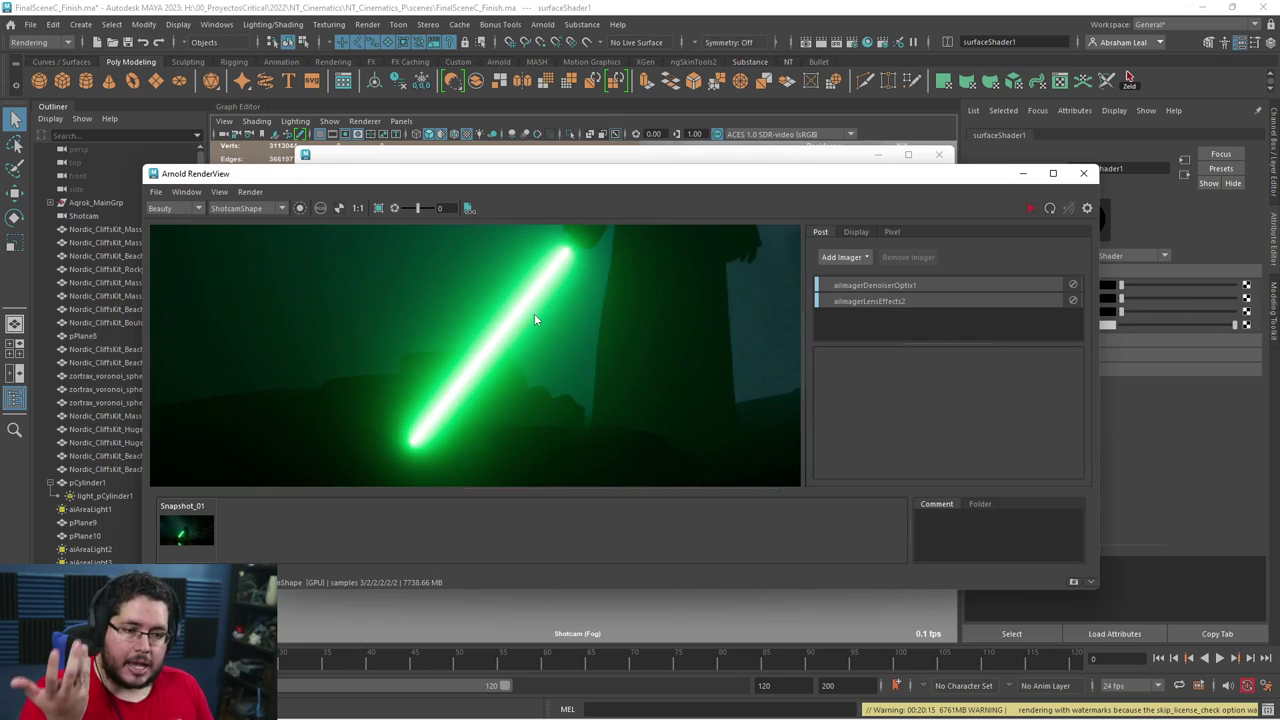
scroll(437, 376, down, 1)
scroll(437, 376, up, 3)
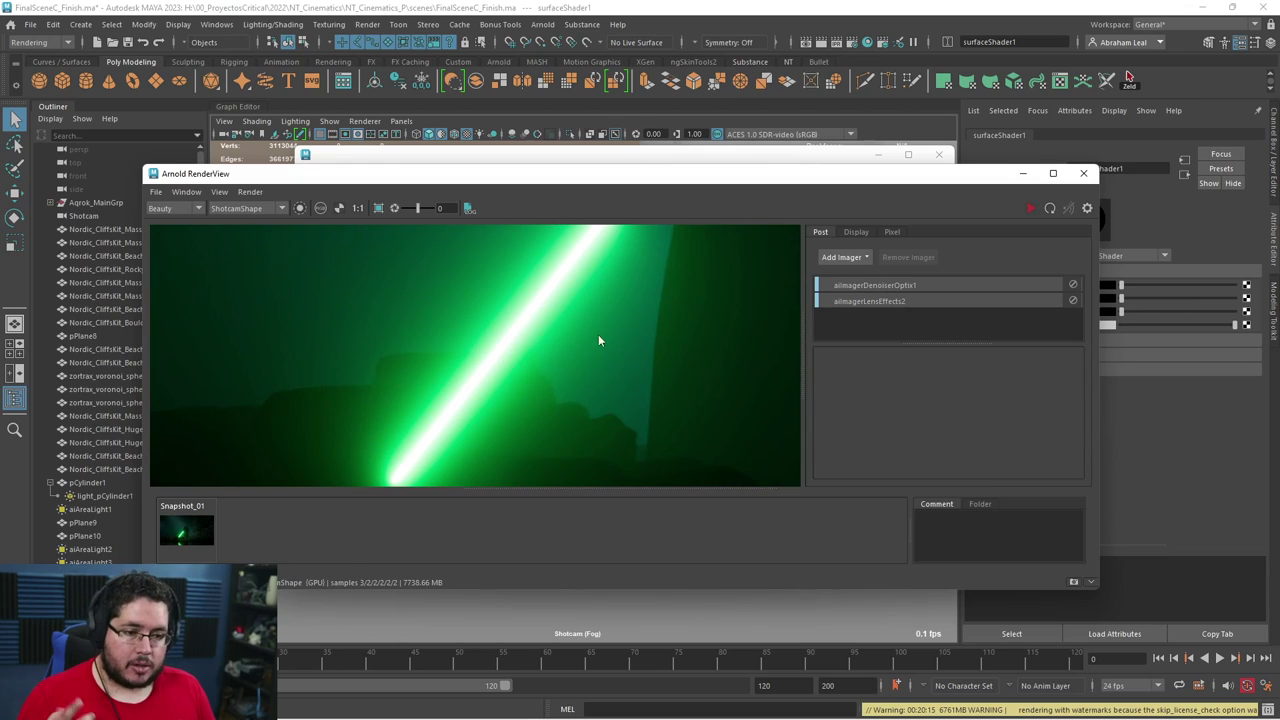
Make Foreground the visible render layer and render it in the Arnold RenderView to check its fog.
click(1022, 173)
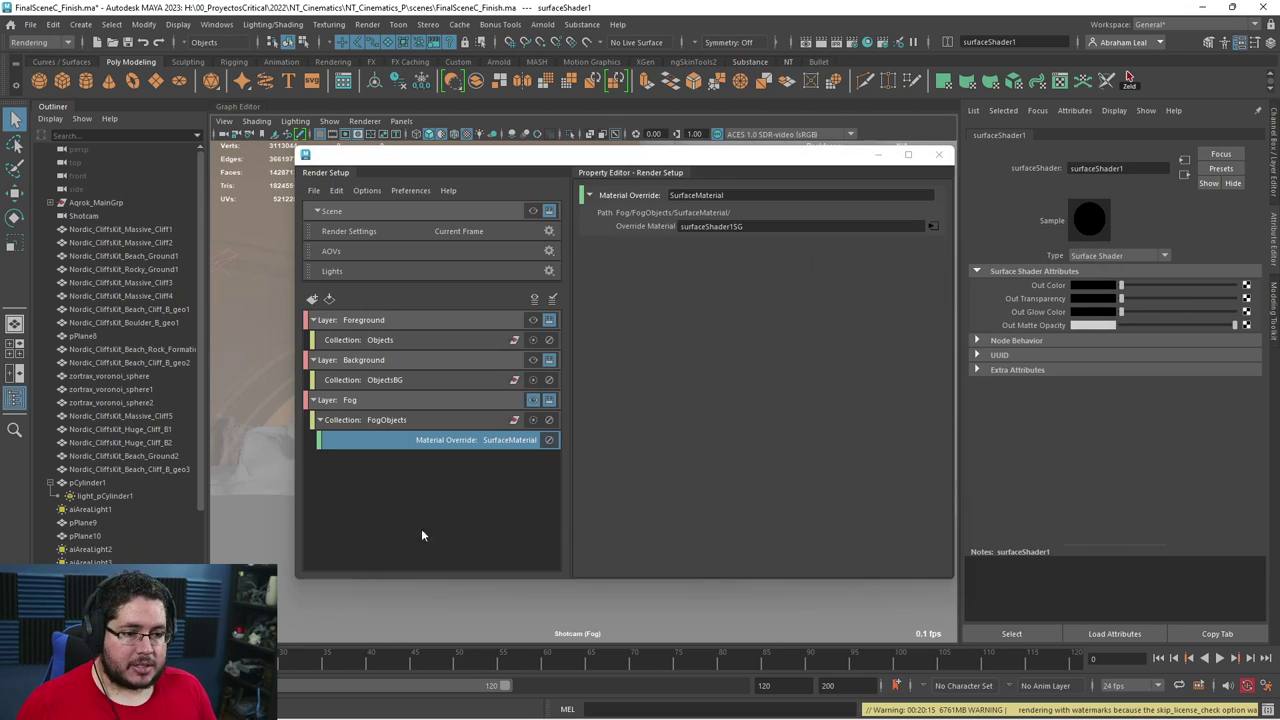
click(533, 400)
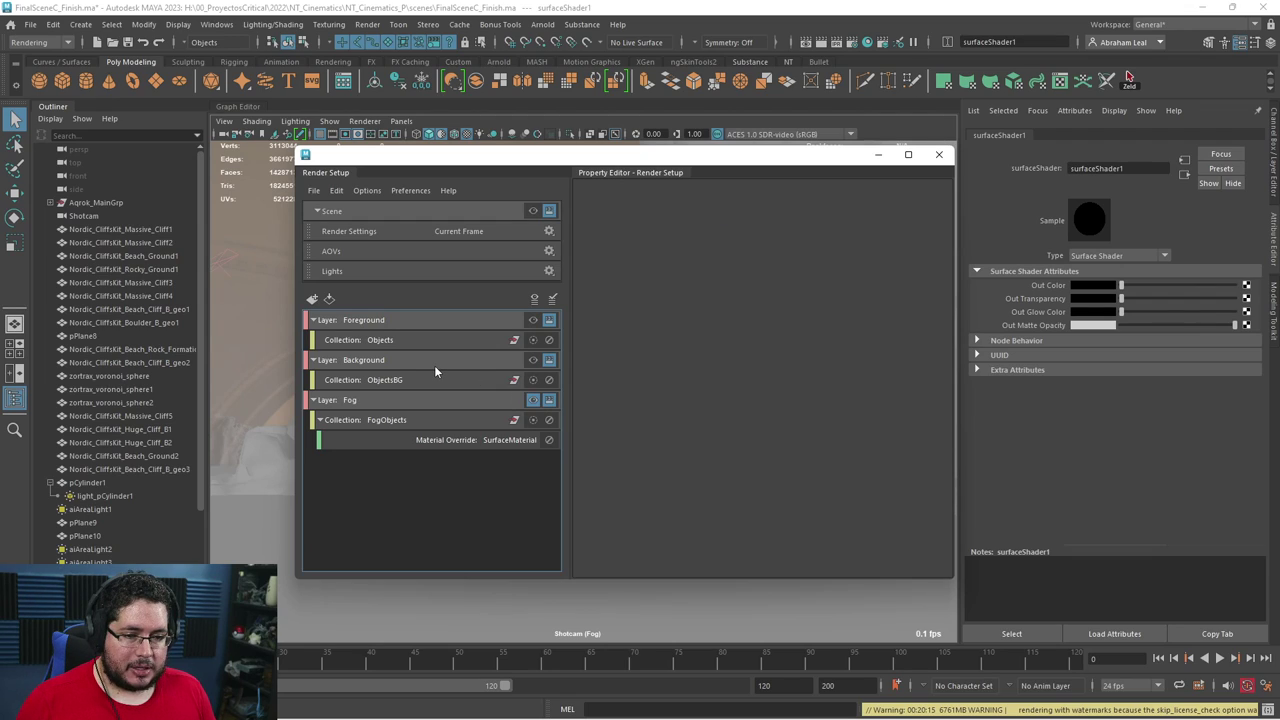
click(435, 366)
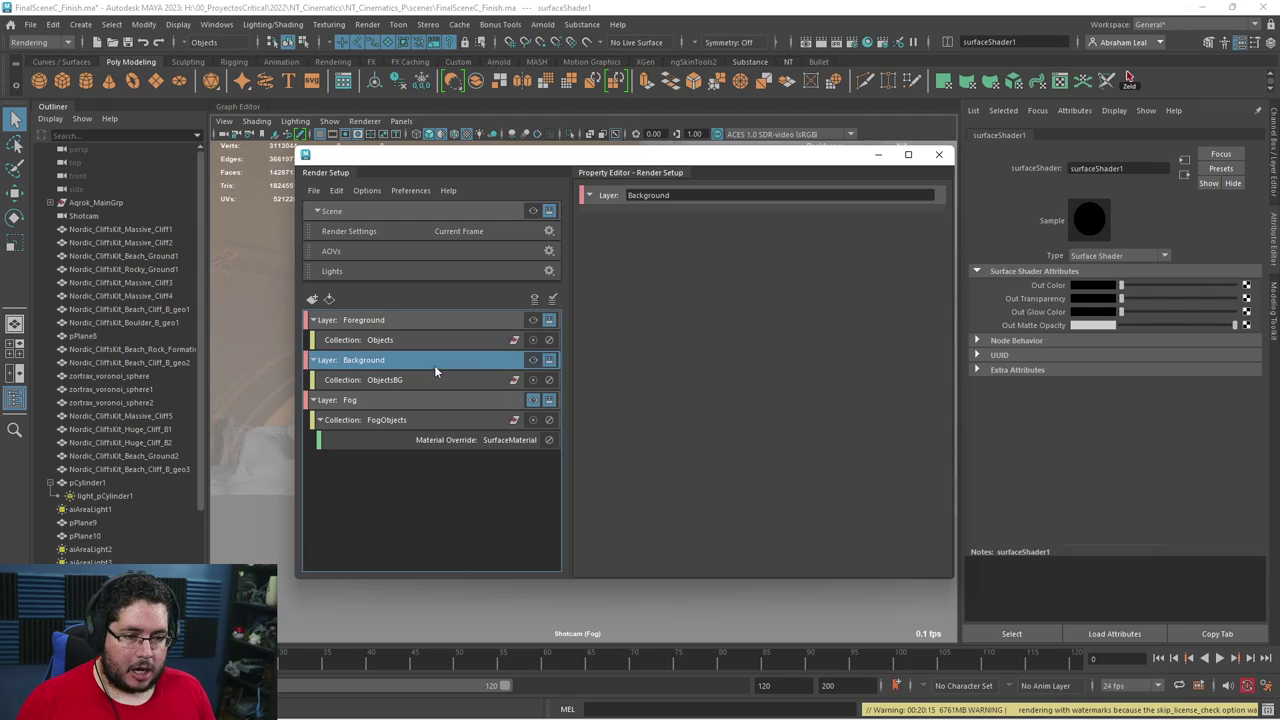
click(533, 360)
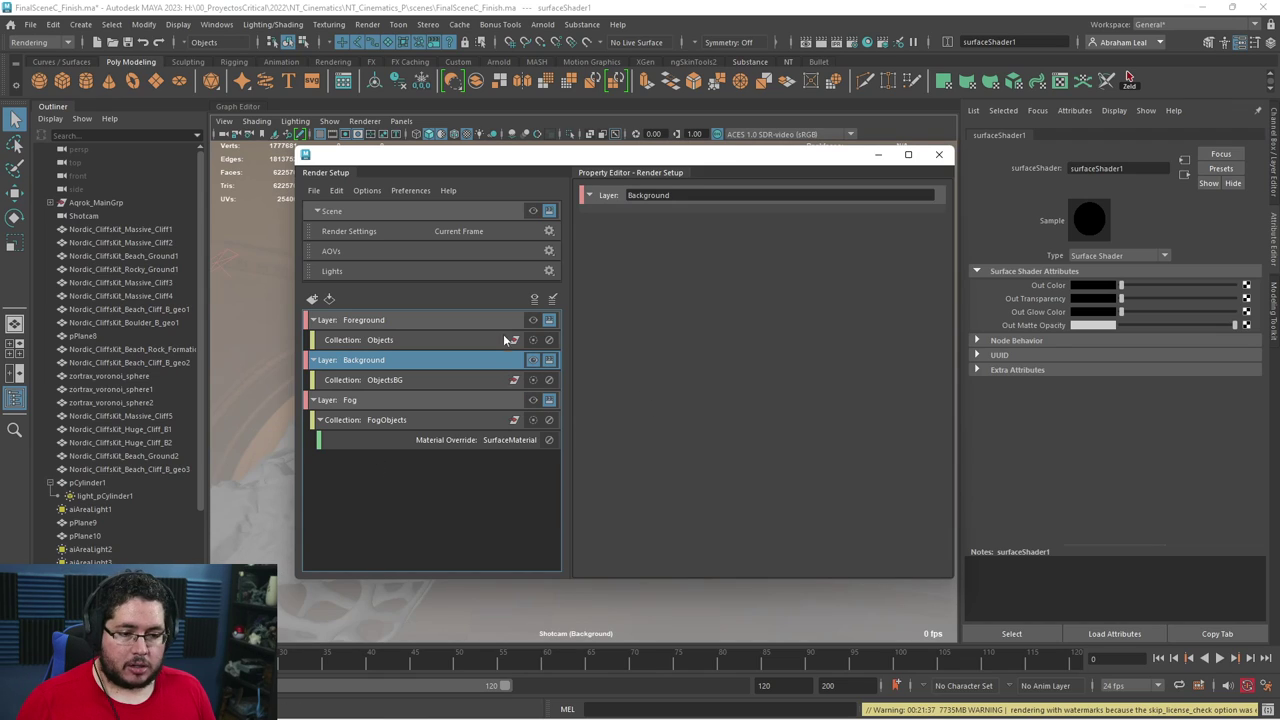
click(533, 320)
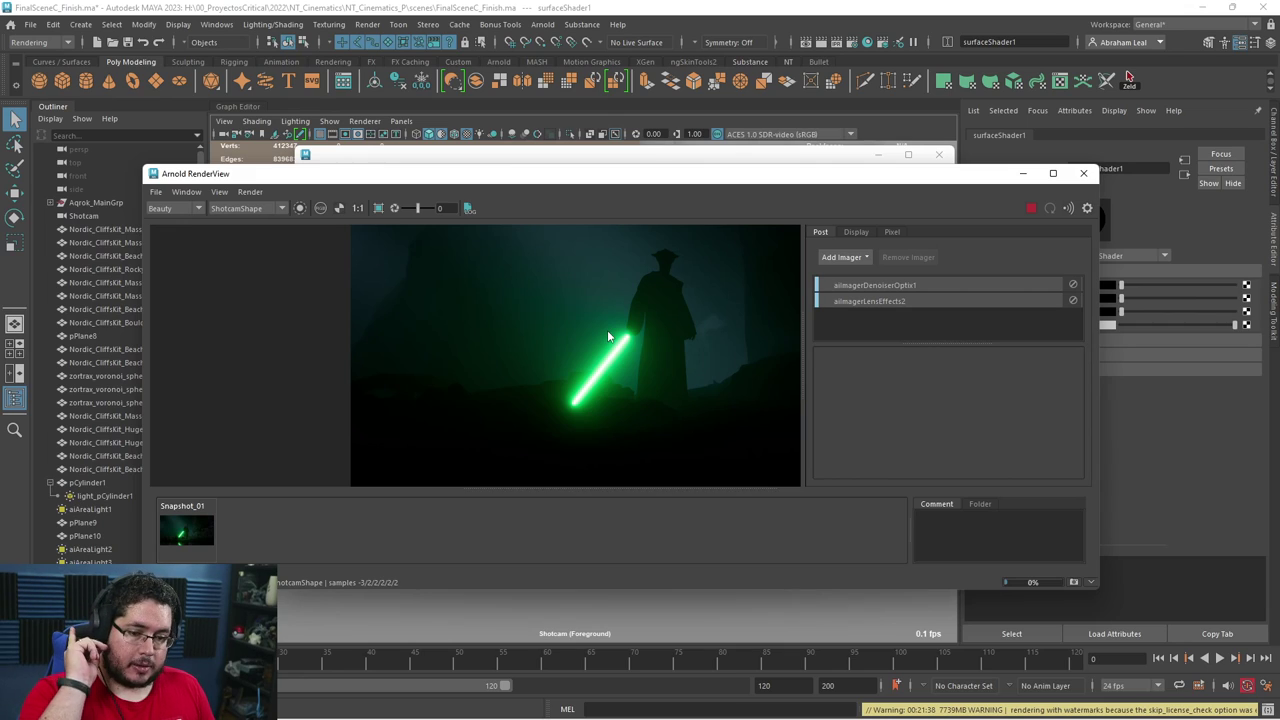
scroll(607, 332, down, 1)
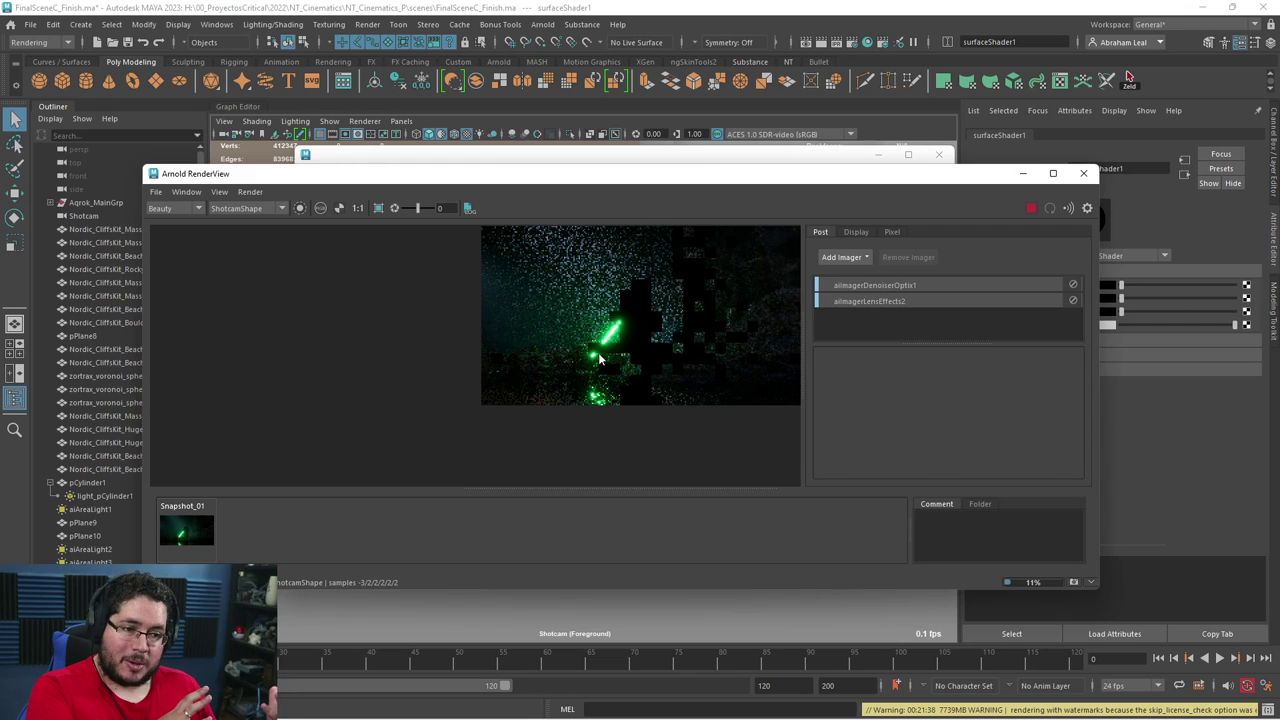
scroll(658, 318, up, 2)
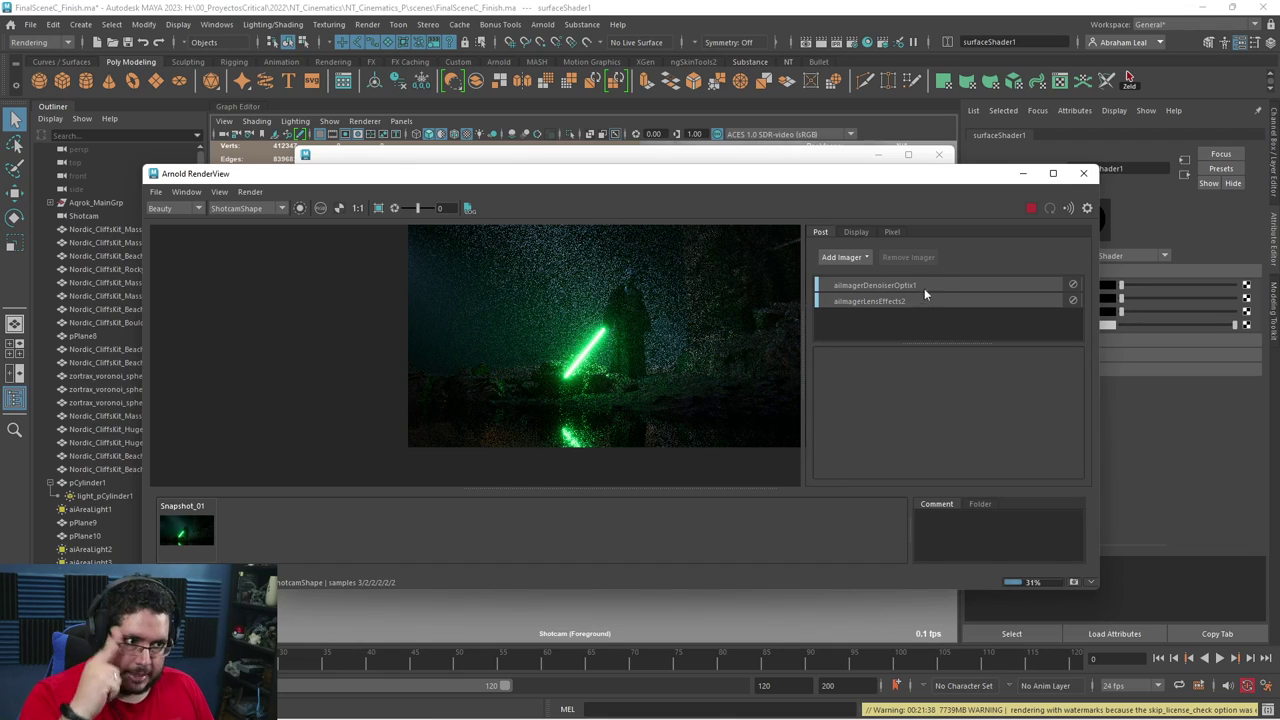
Open the Foreground layer's Arnold render settings and display the attributes of its aiAtmosphereVolume environment atmosphere.
key(alt+Tab)
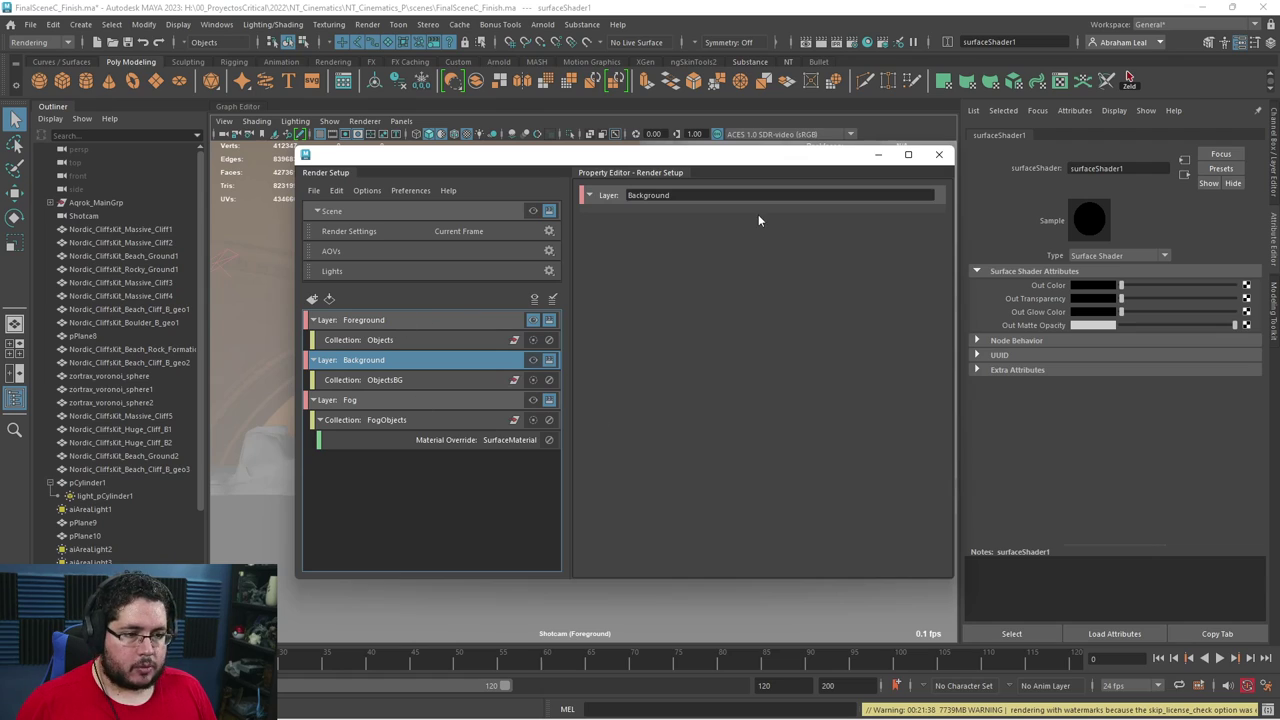
click(878, 155)
click(852, 42)
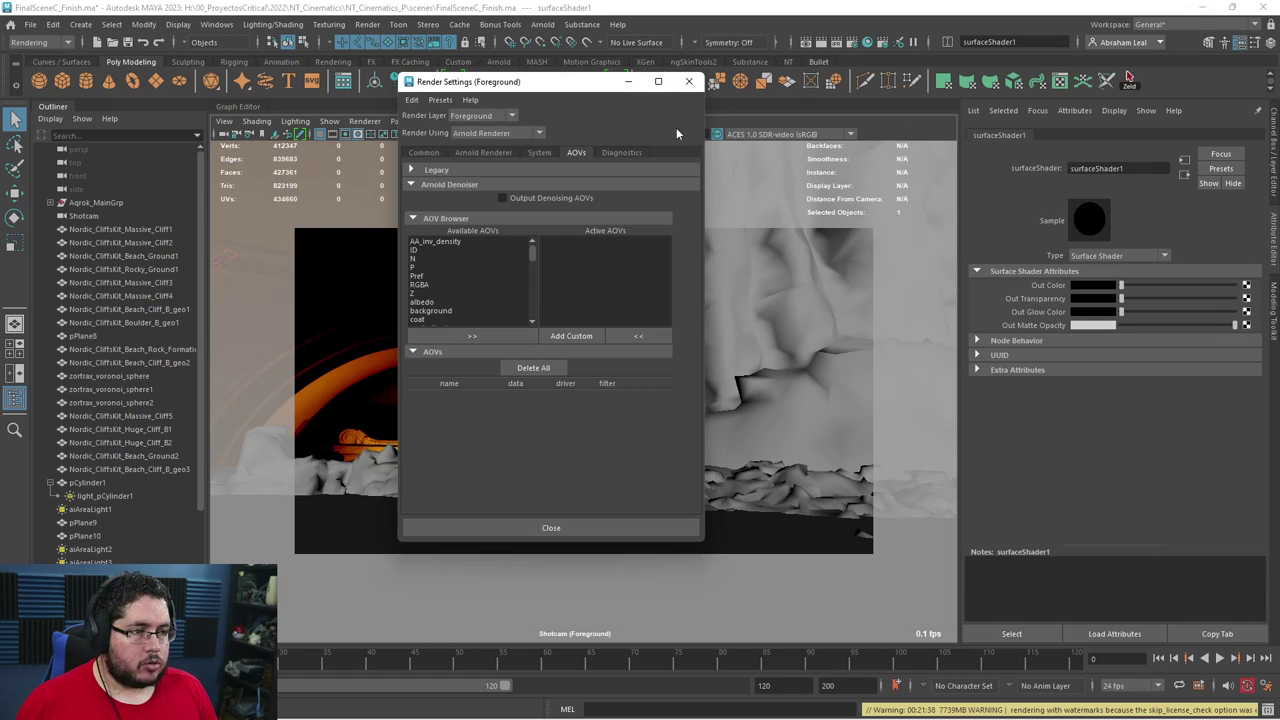
click(462, 156)
click(679, 420)
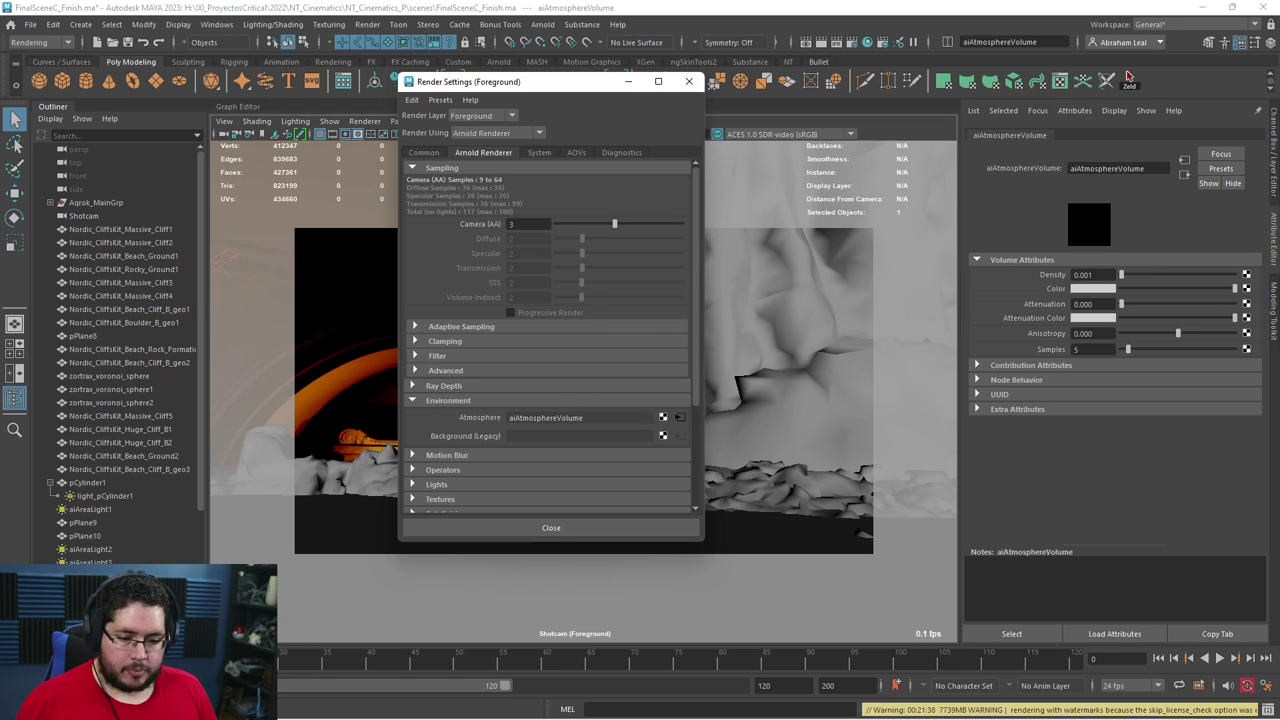
Set the Density of aiAtmosphereVolume to 0 while the Foreground layer is visible.
click(1128, 78)
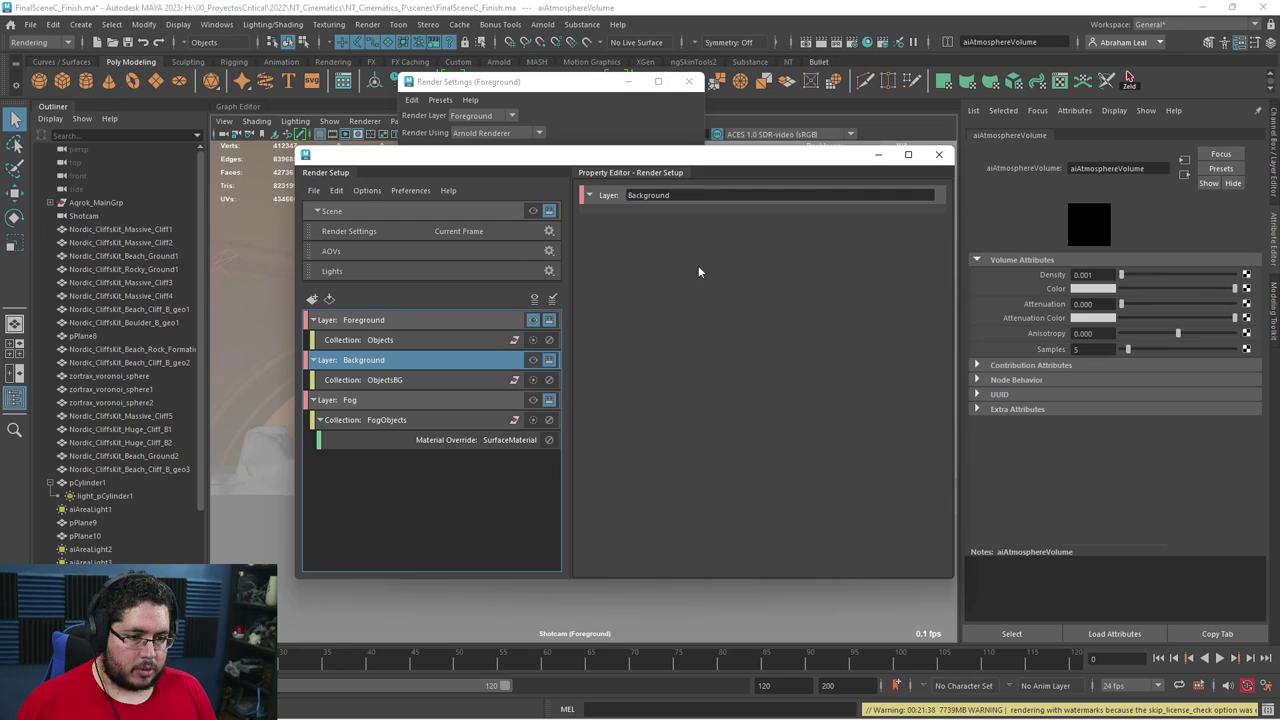
click(878, 156)
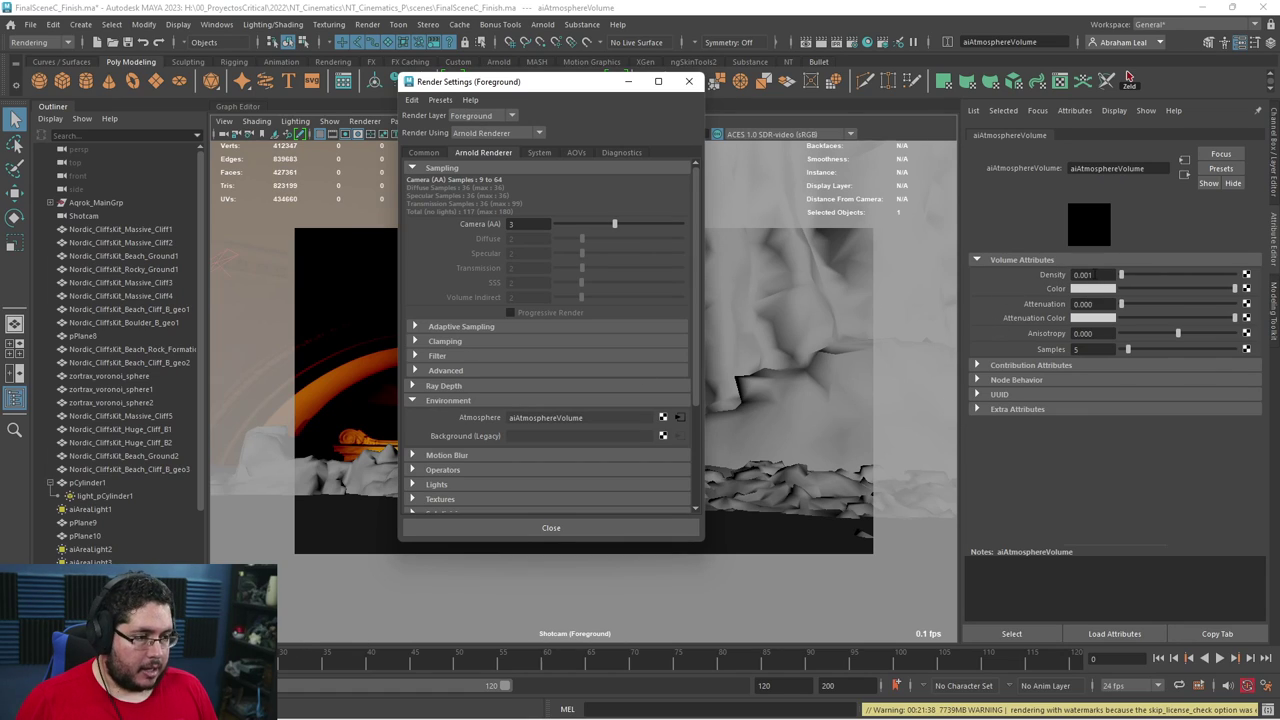
click(1088, 275)
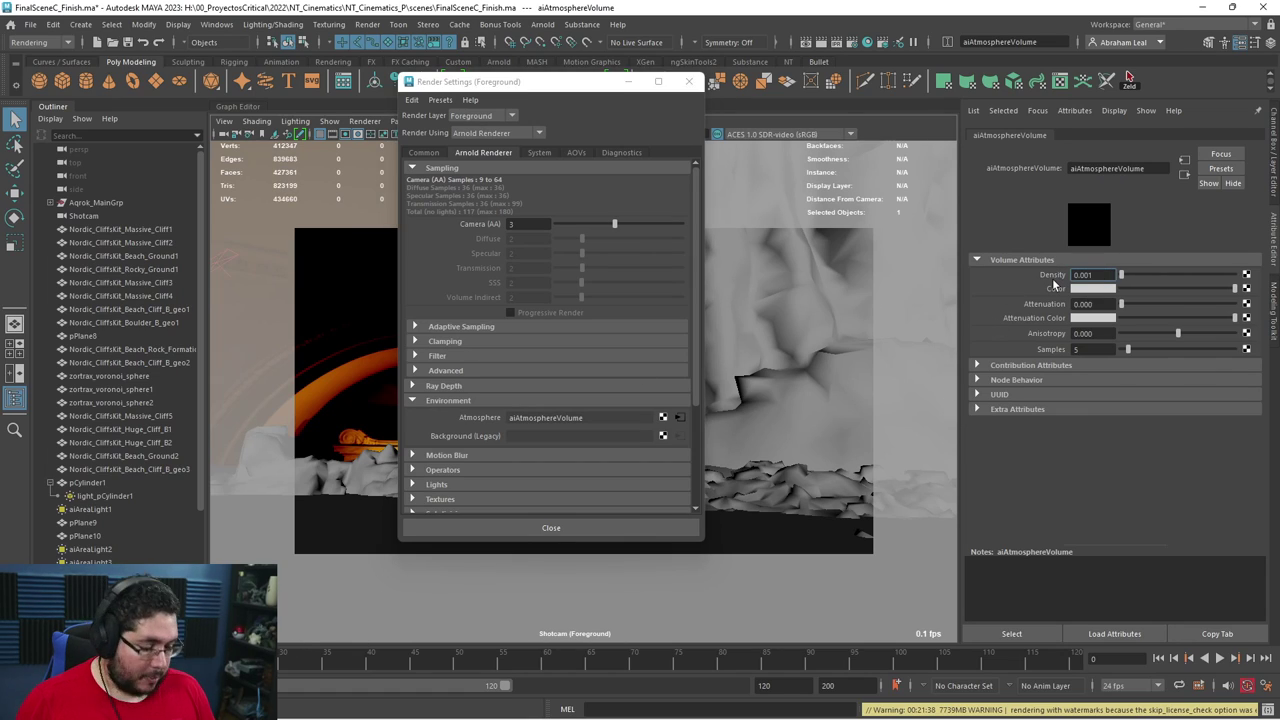
key(Return)
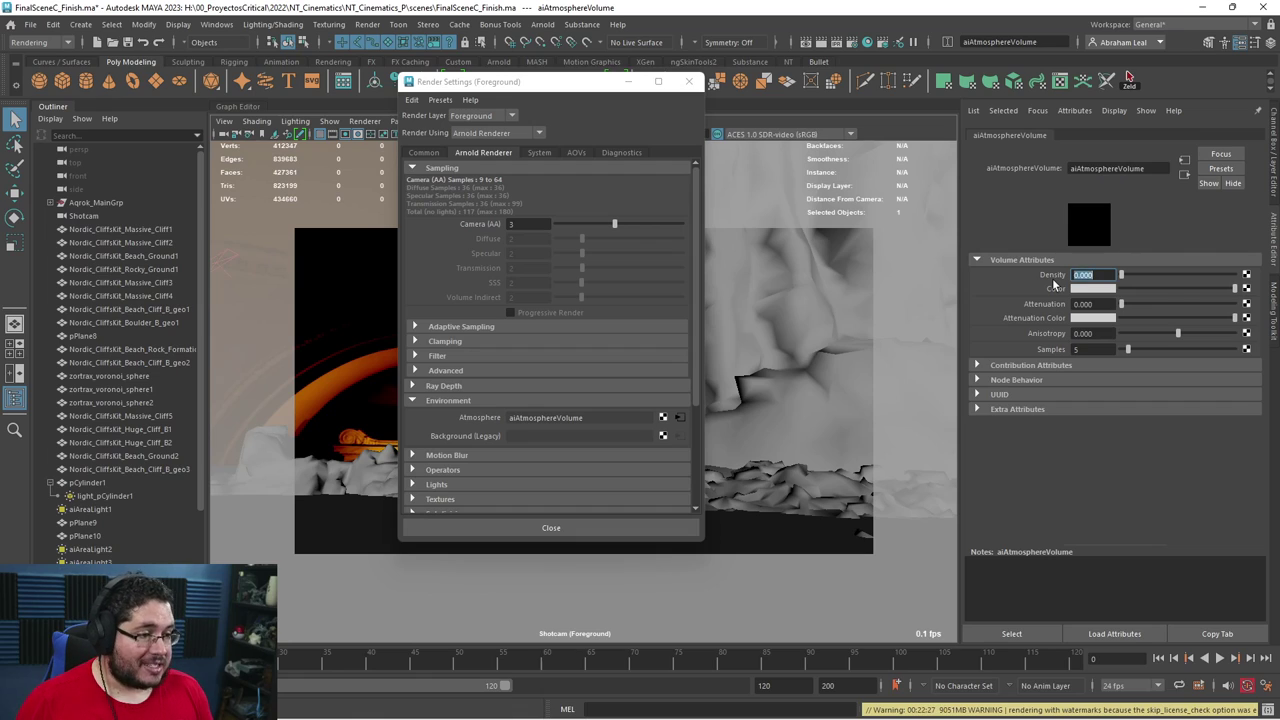
Render the Foreground layer again in the Arnold RenderView and inspect the character and rocks.
click(1128, 78)
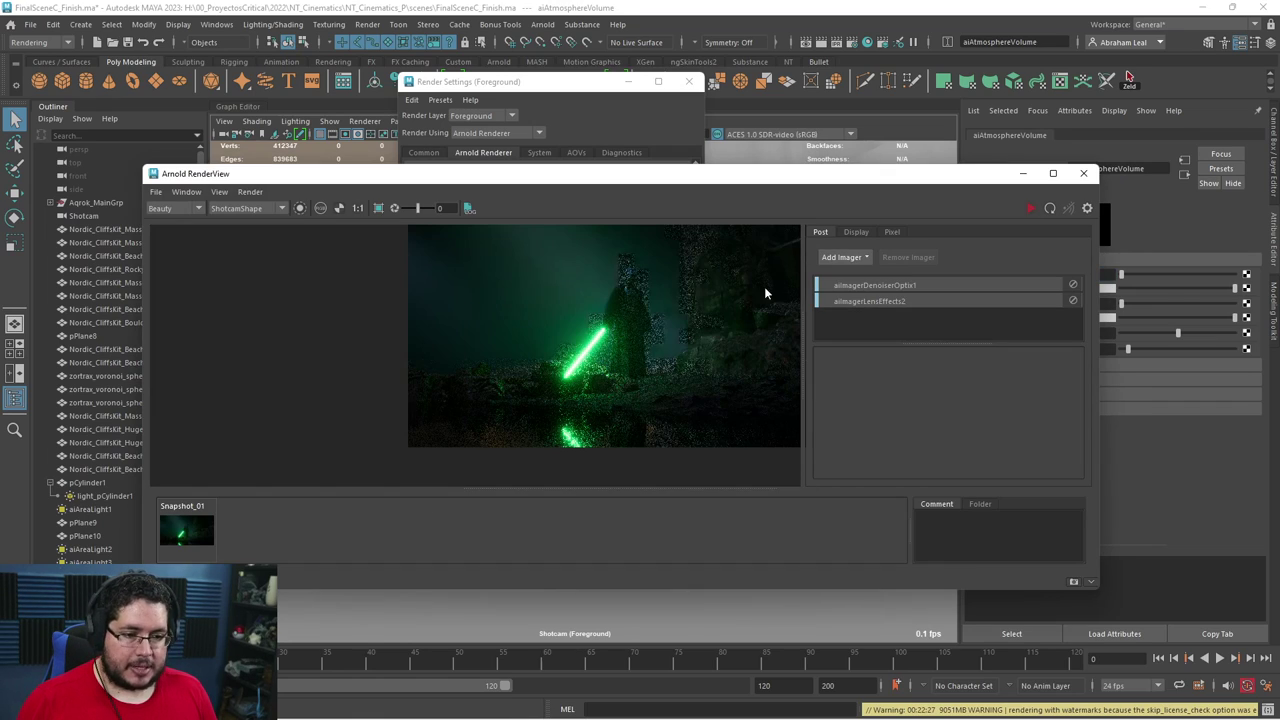
click(1030, 209)
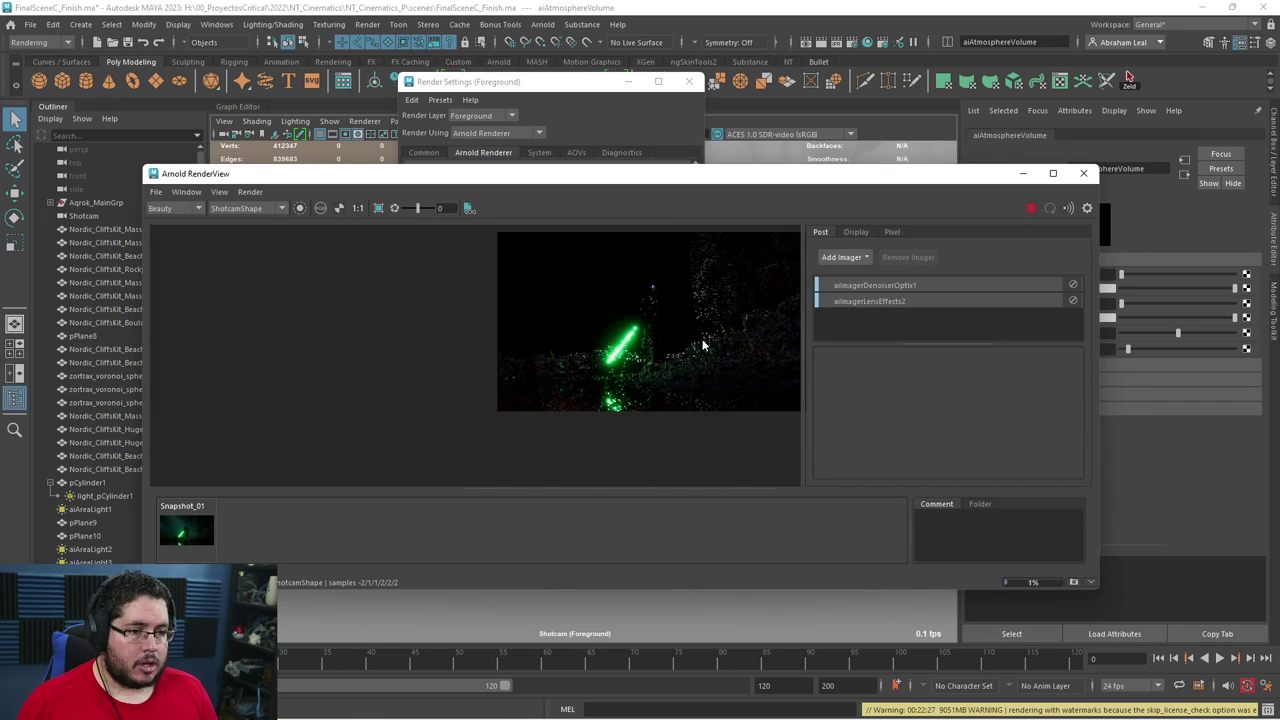
scroll(672, 343, up, 3)
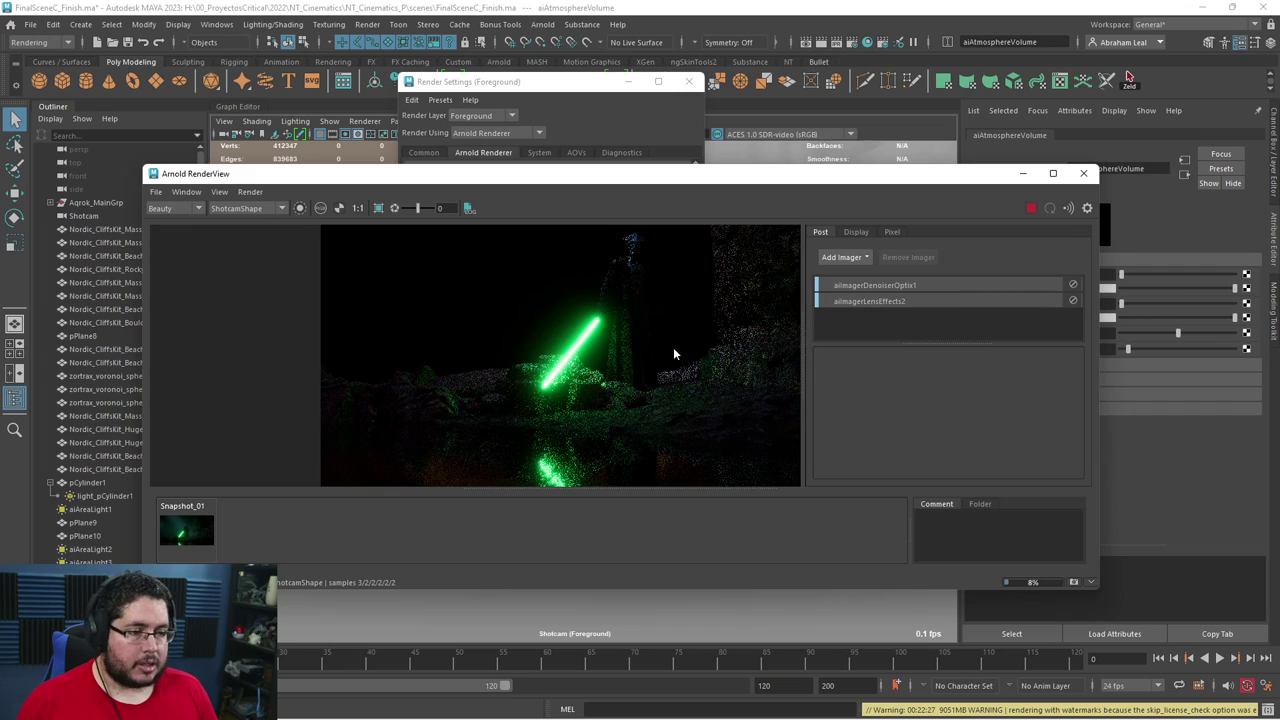
Stop the Foreground render, put the Arnold RenderView away, and make Fog the visible render layer in Render Setup.
scroll(605, 371, down, 2)
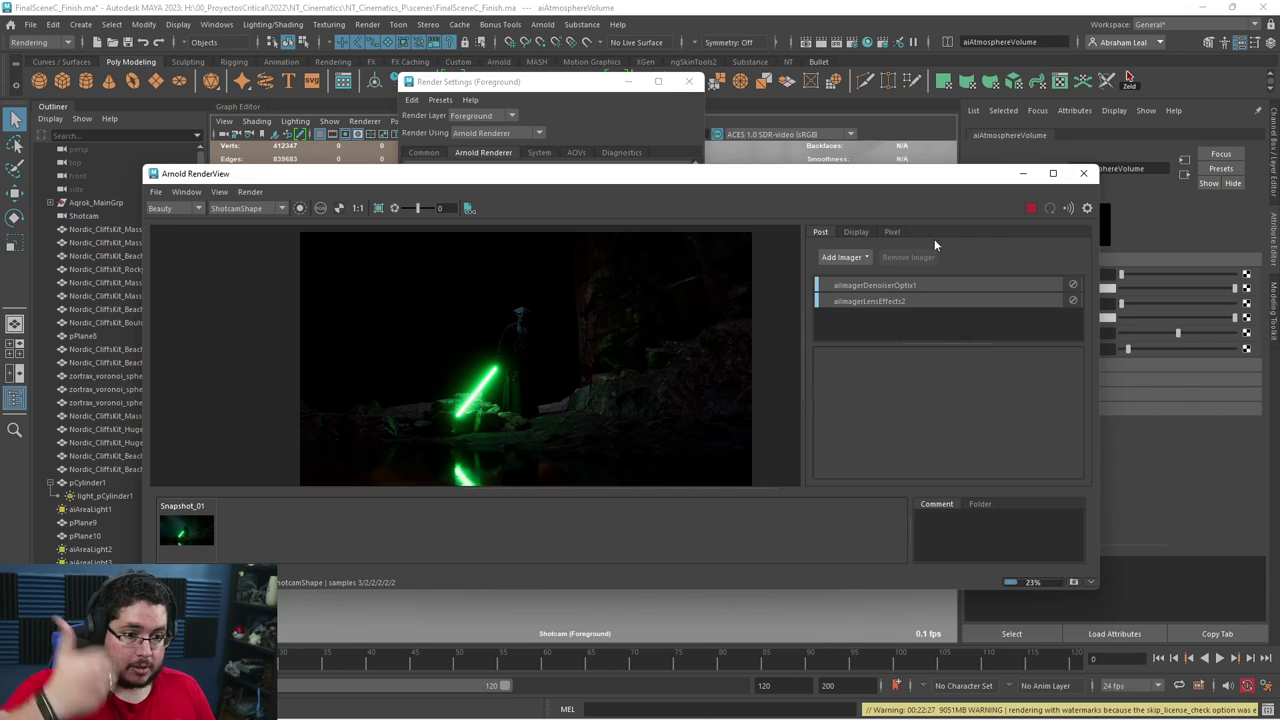
click(1031, 209)
click(1022, 175)
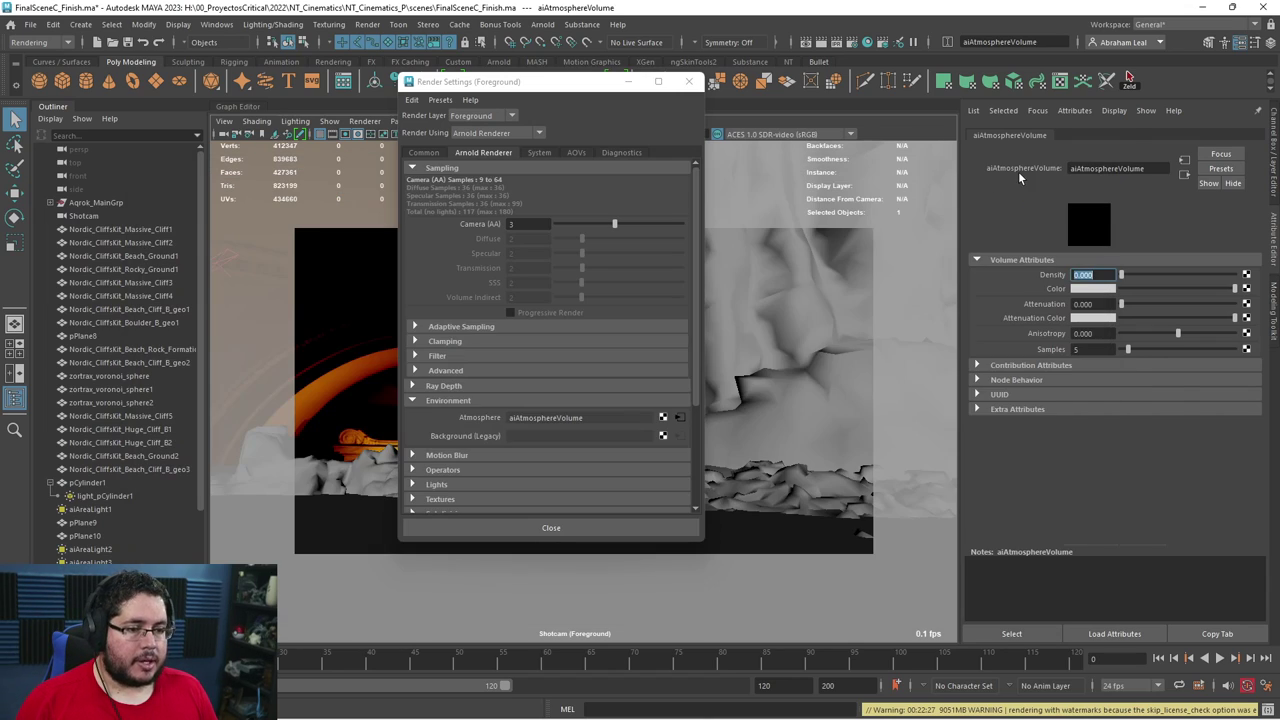
click(883, 42)
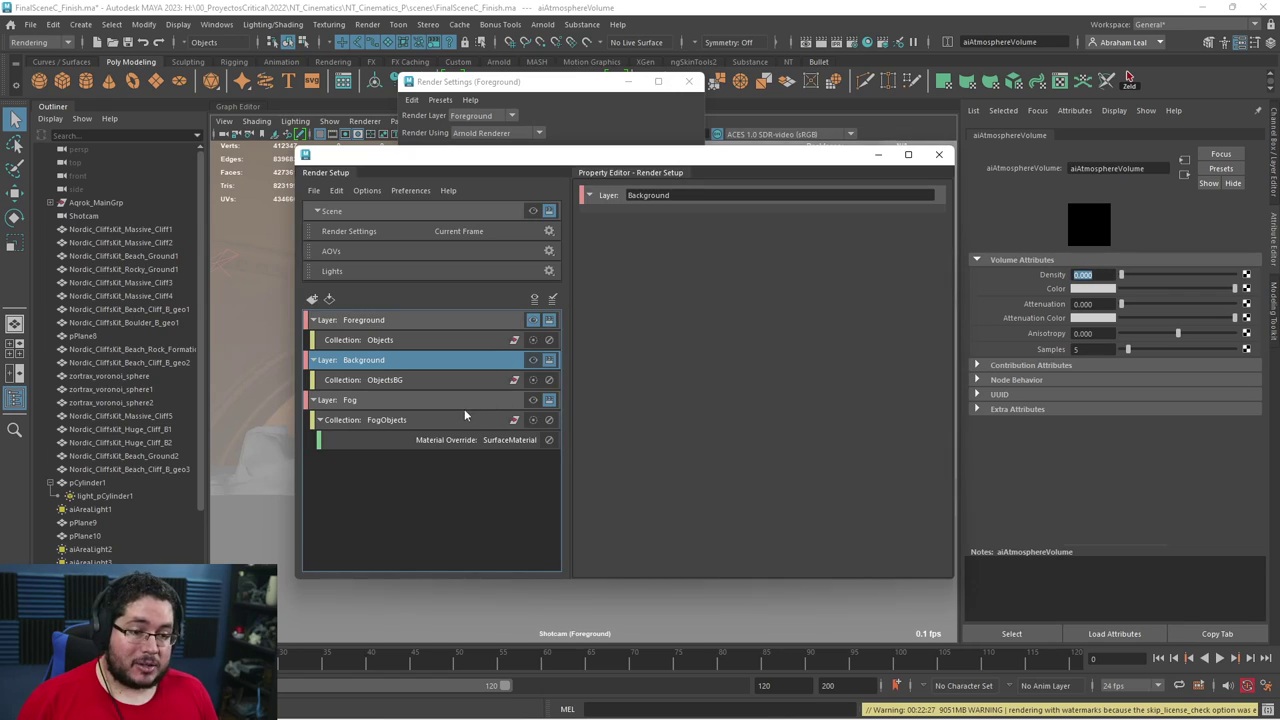
click(537, 400)
click(513, 405)
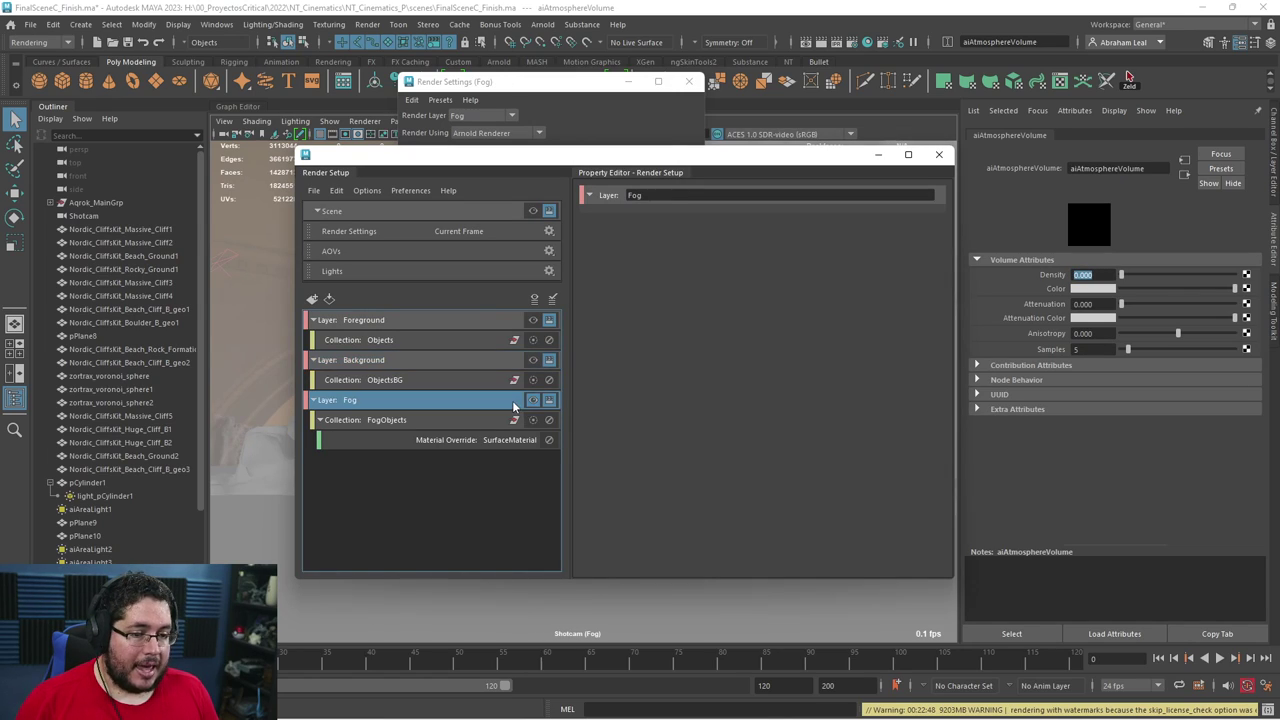
Create an absolute override on the Fog layer for the Density of aiAtmosphereVolume and set it to 0.001.
right_click(1052, 273)
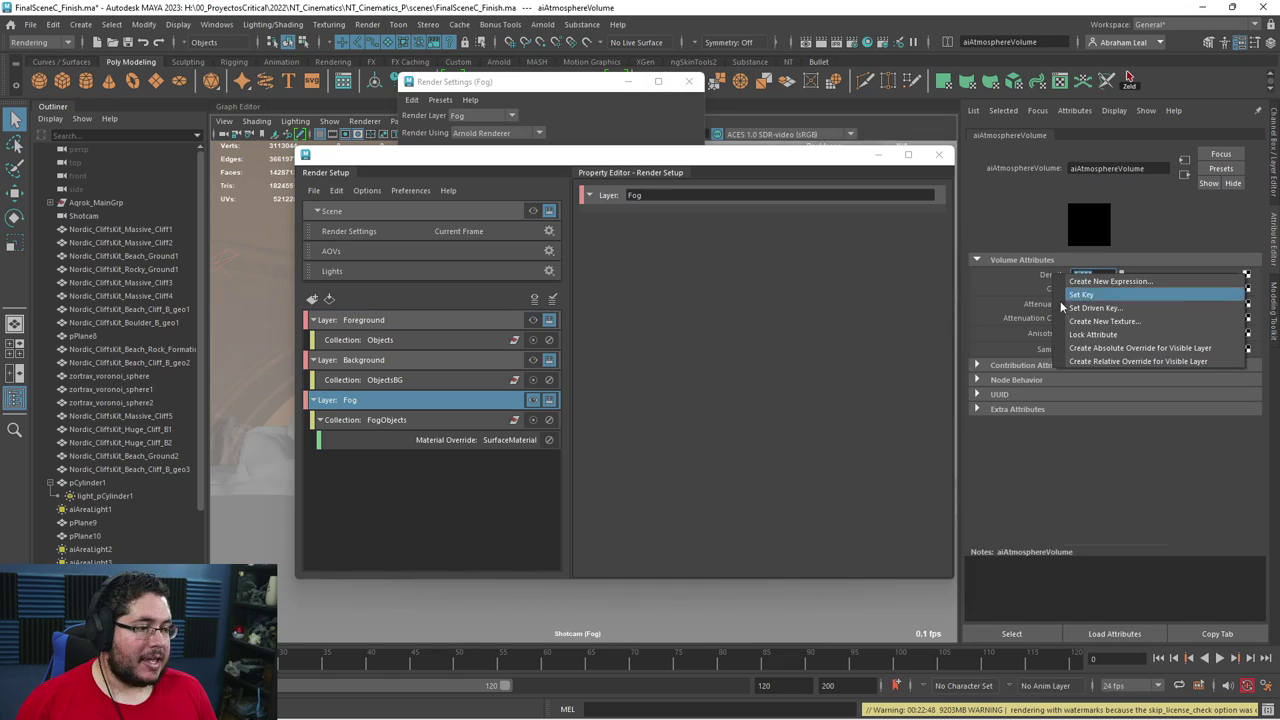
click(1097, 349)
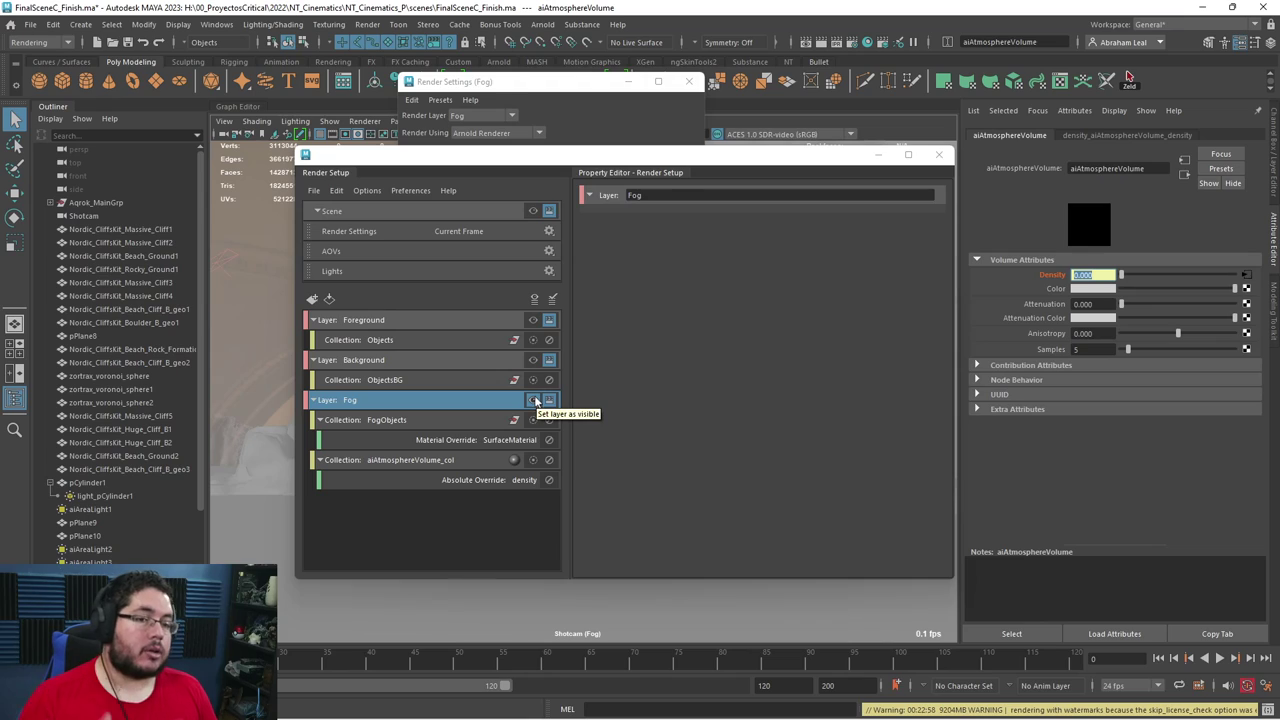
click(1101, 275)
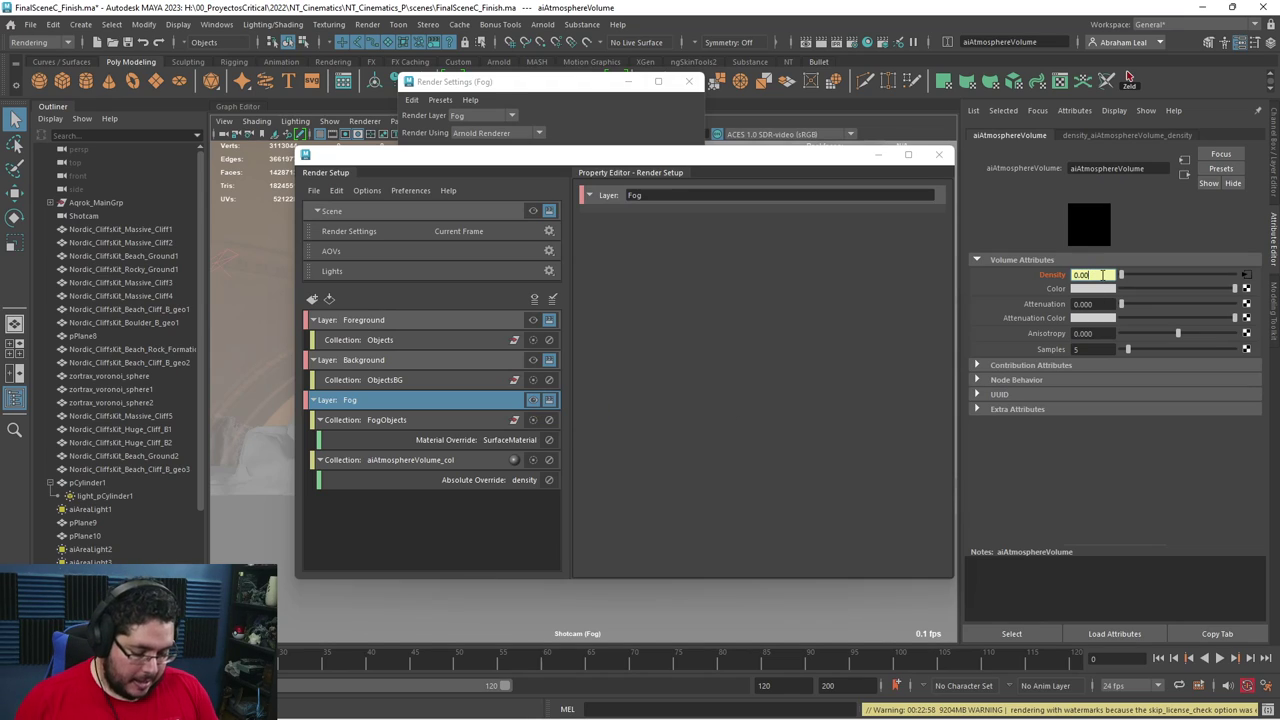
key(Return)
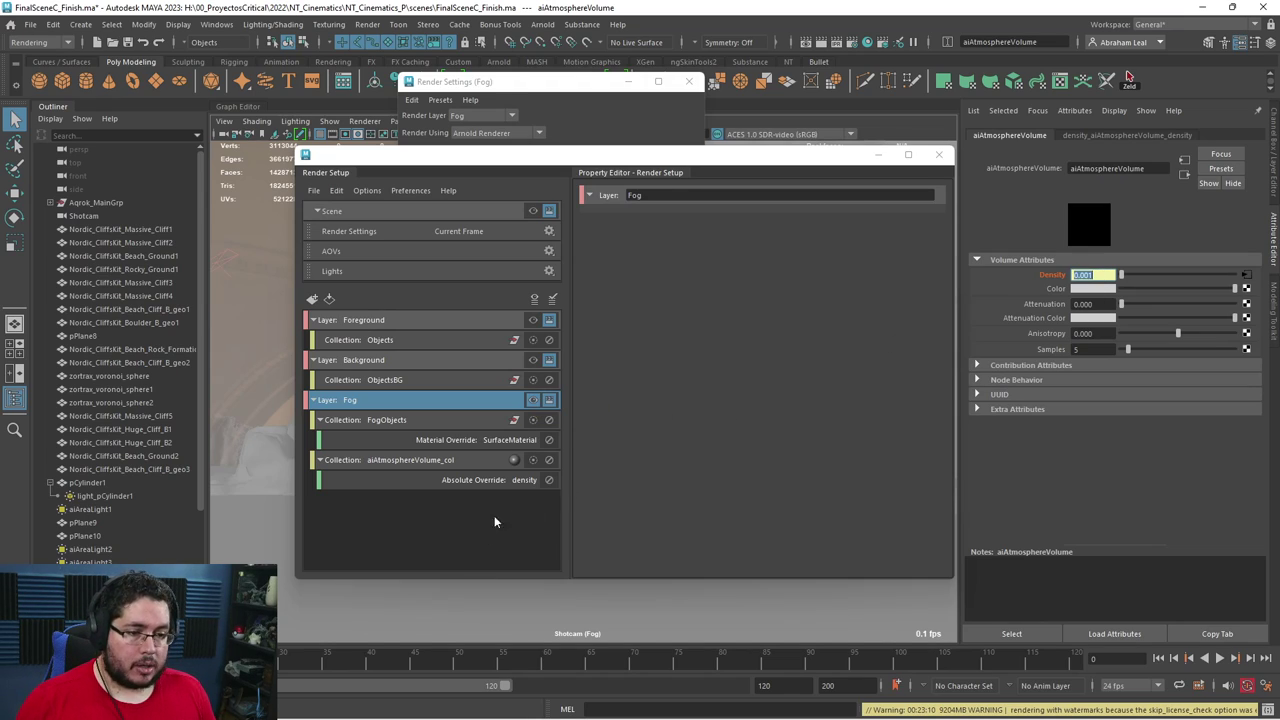
Make Background and then Fog the visible layer, comparing the Density of aiAtmosphereVolume between them.
click(432, 362)
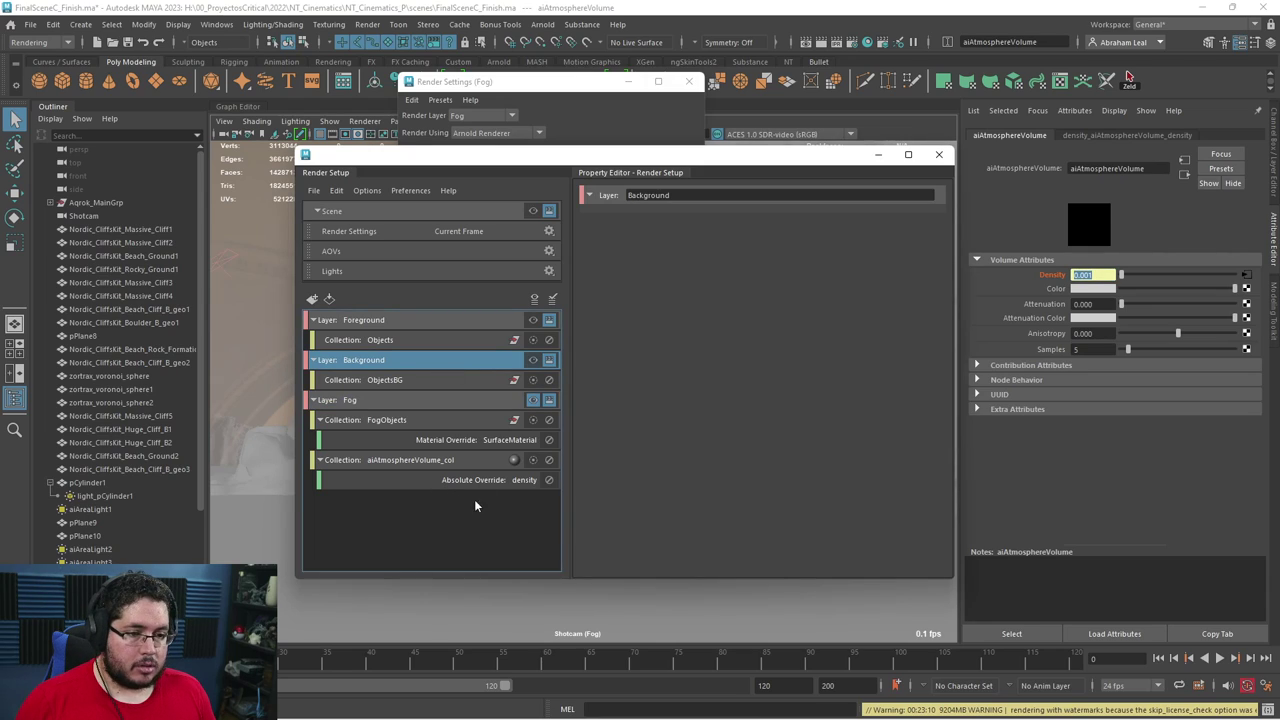
click(532, 361)
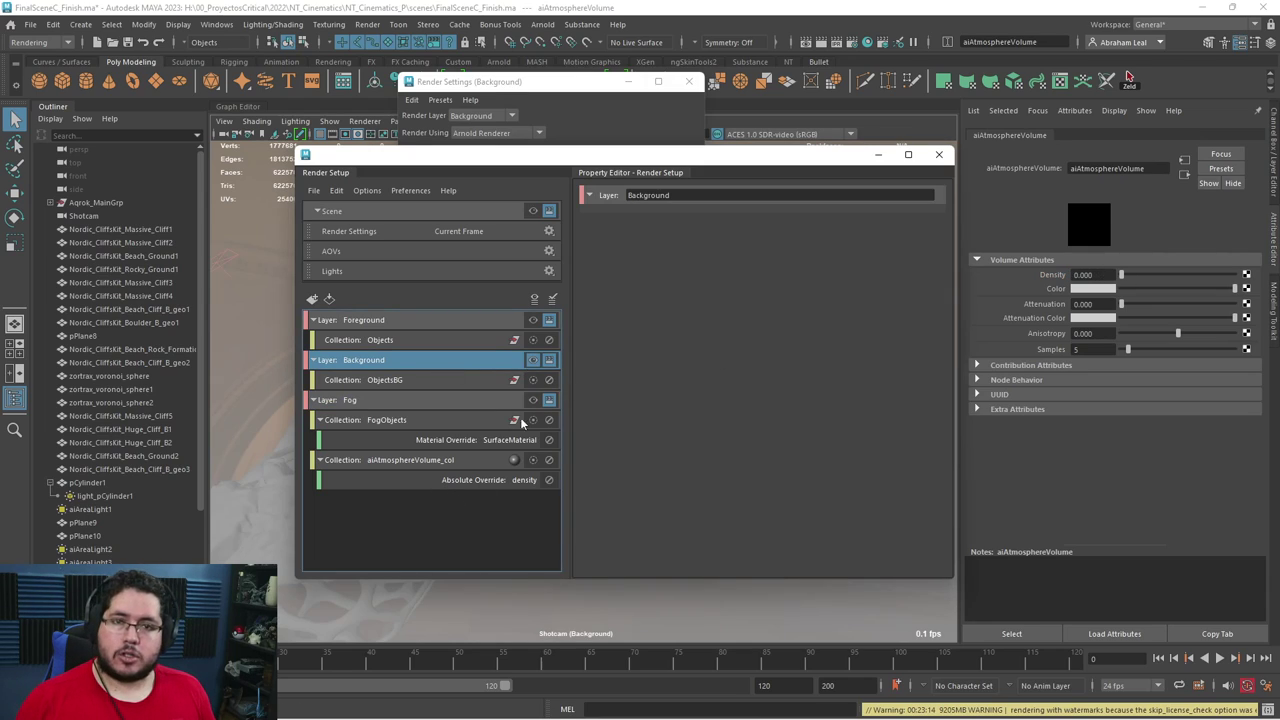
click(447, 400)
click(533, 400)
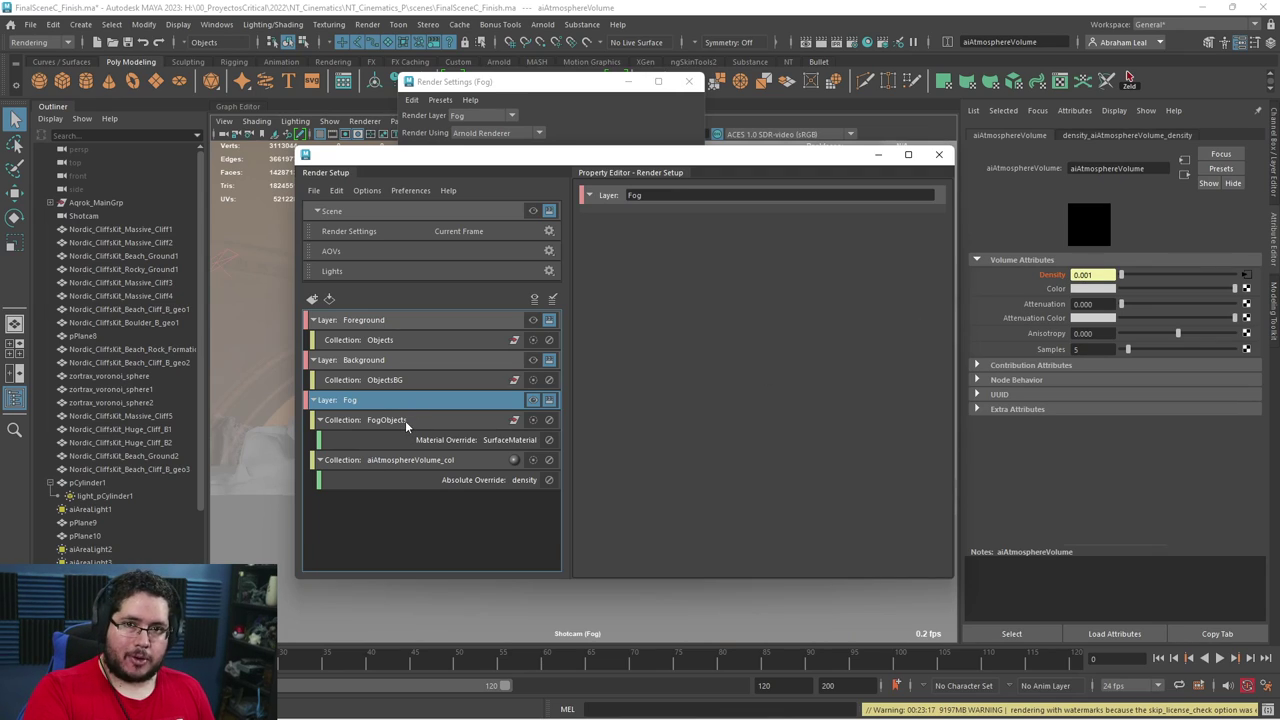
click(456, 338)
click(458, 320)
click(514, 401)
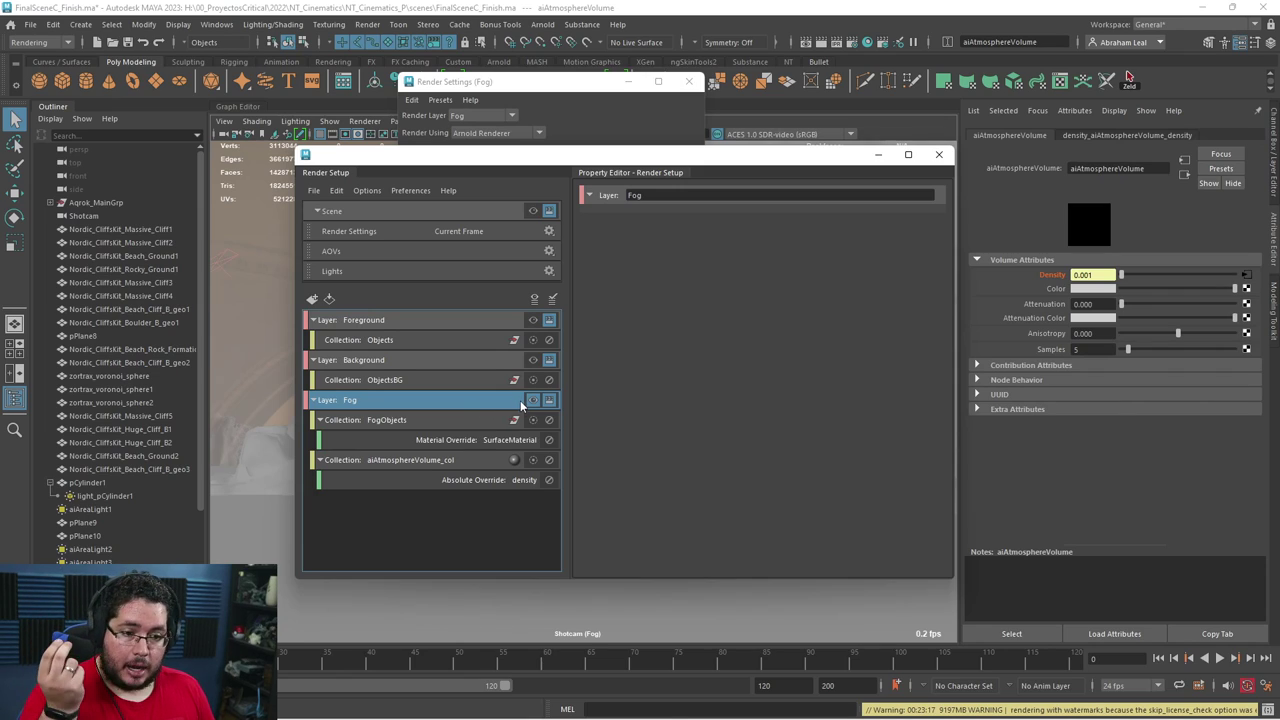
Set the Intensity of light_pCylinder1 to 0 with the master scene layer visible, and render the Foreground layer without that light.
click(128, 496)
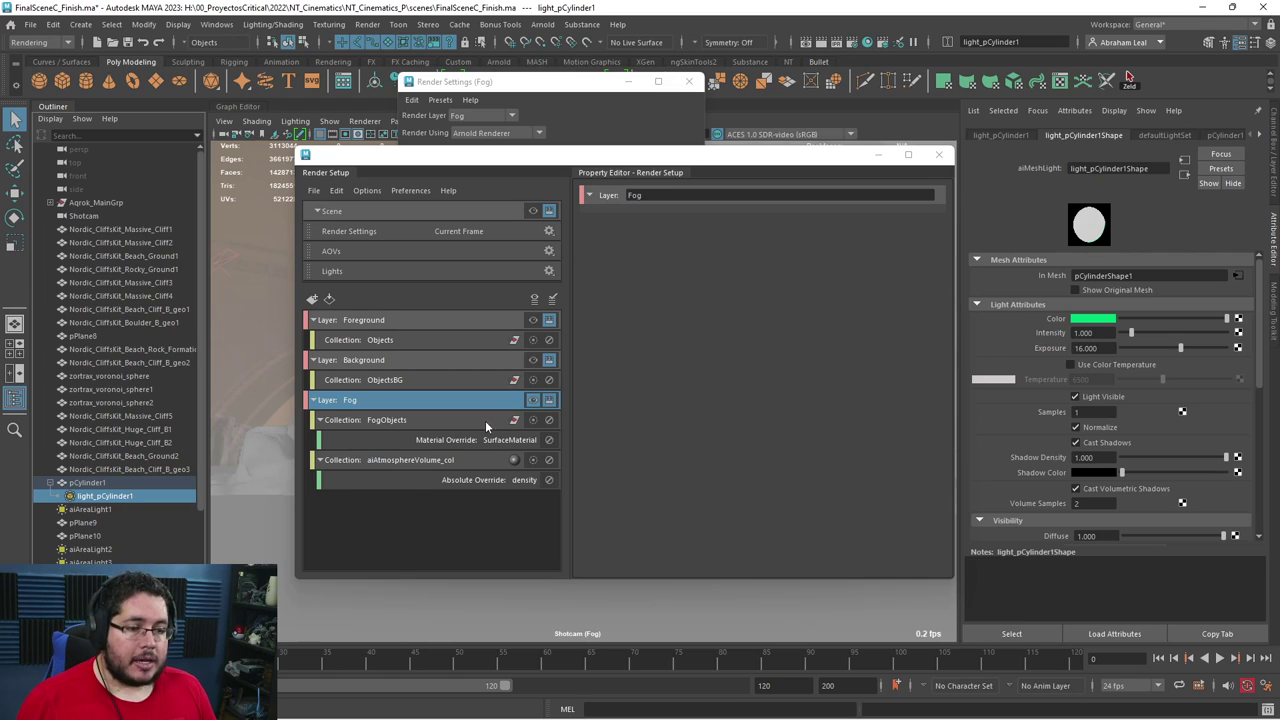
click(452, 361)
click(530, 212)
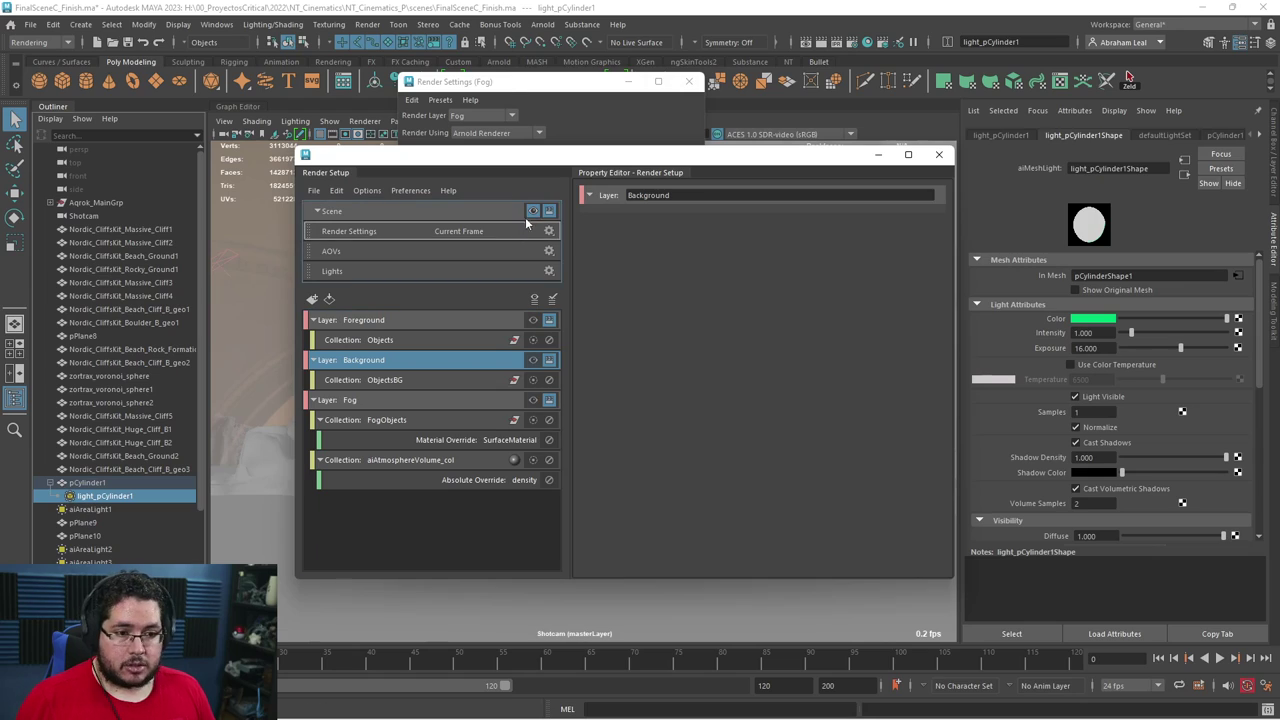
click(1082, 332)
text(10)
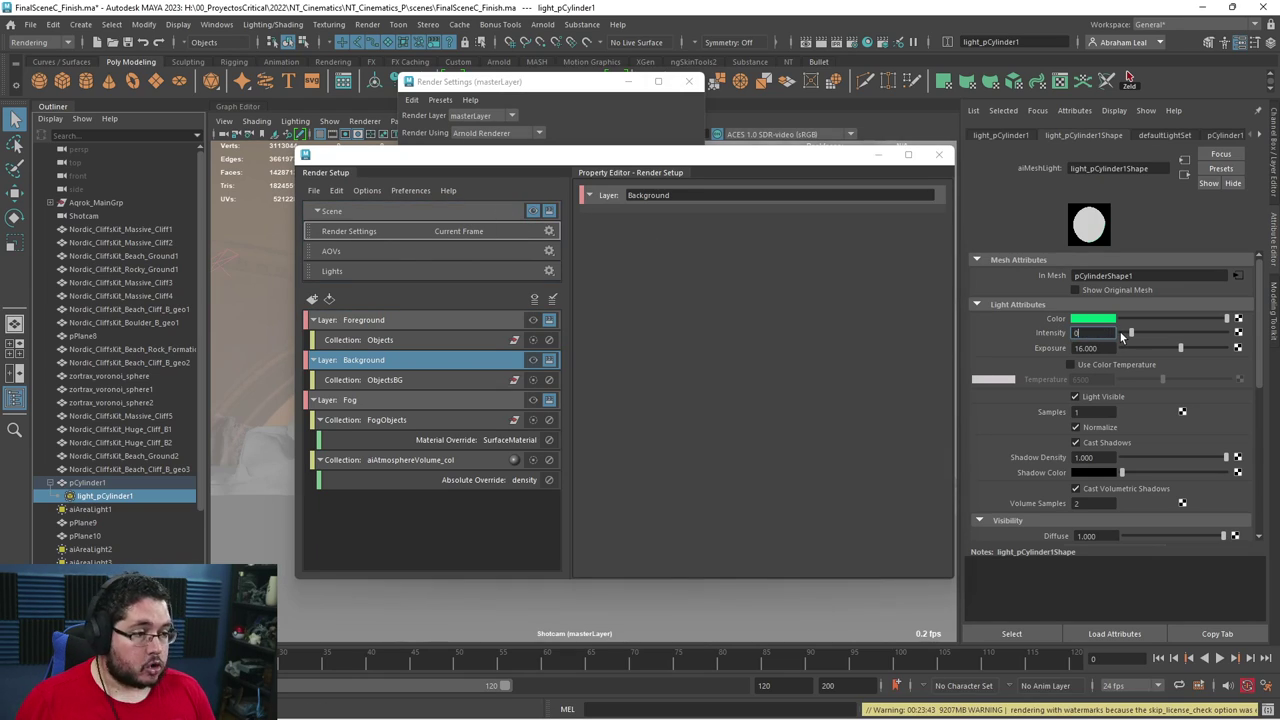
key(Return)
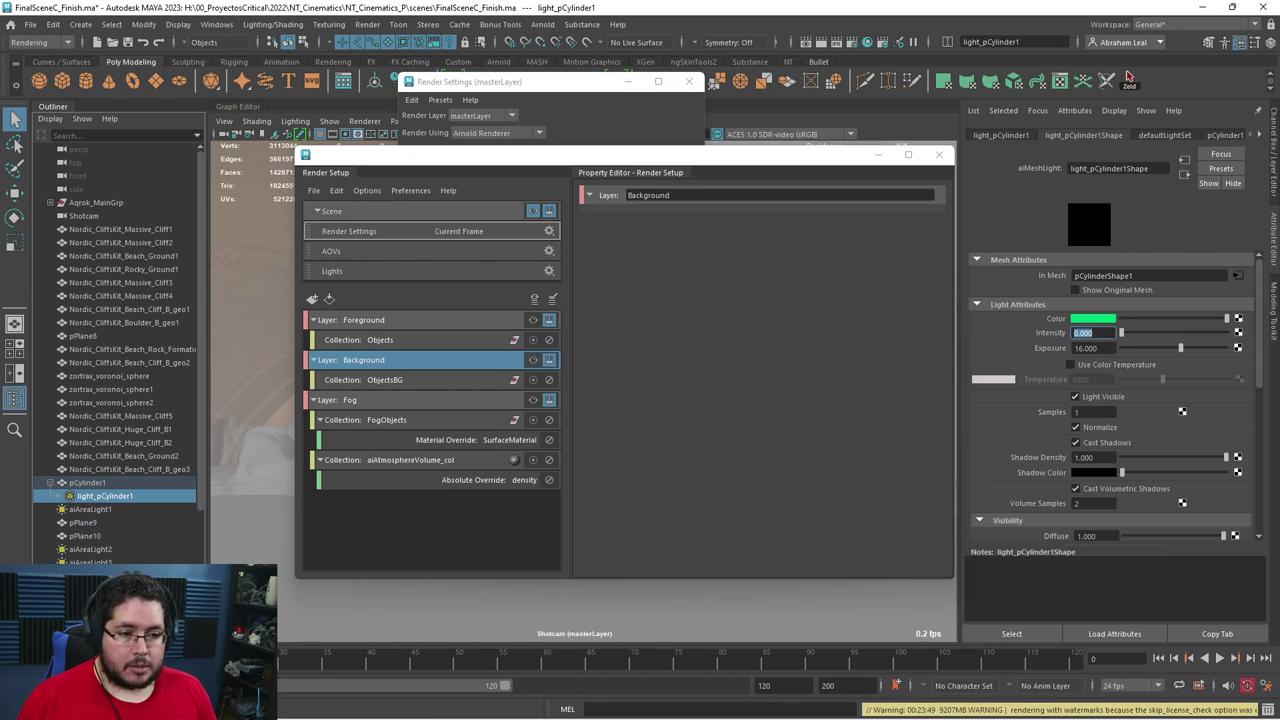
click(533, 320)
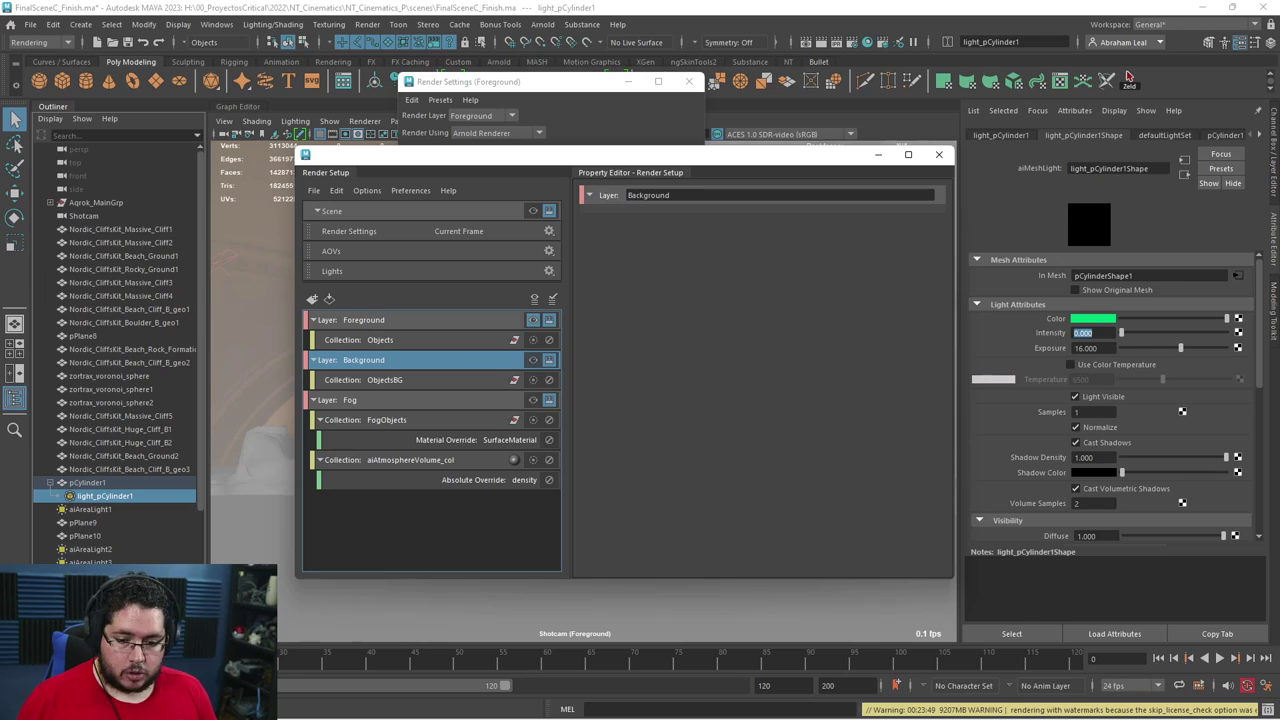
click(1128, 77)
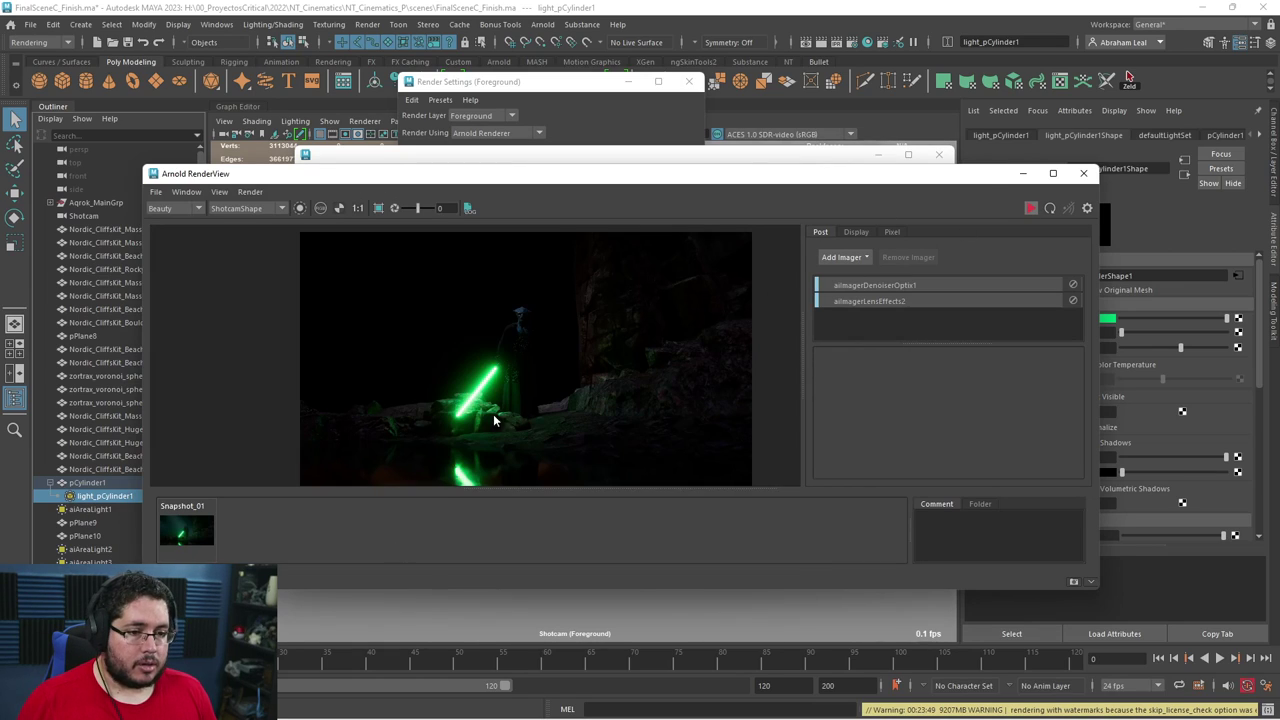
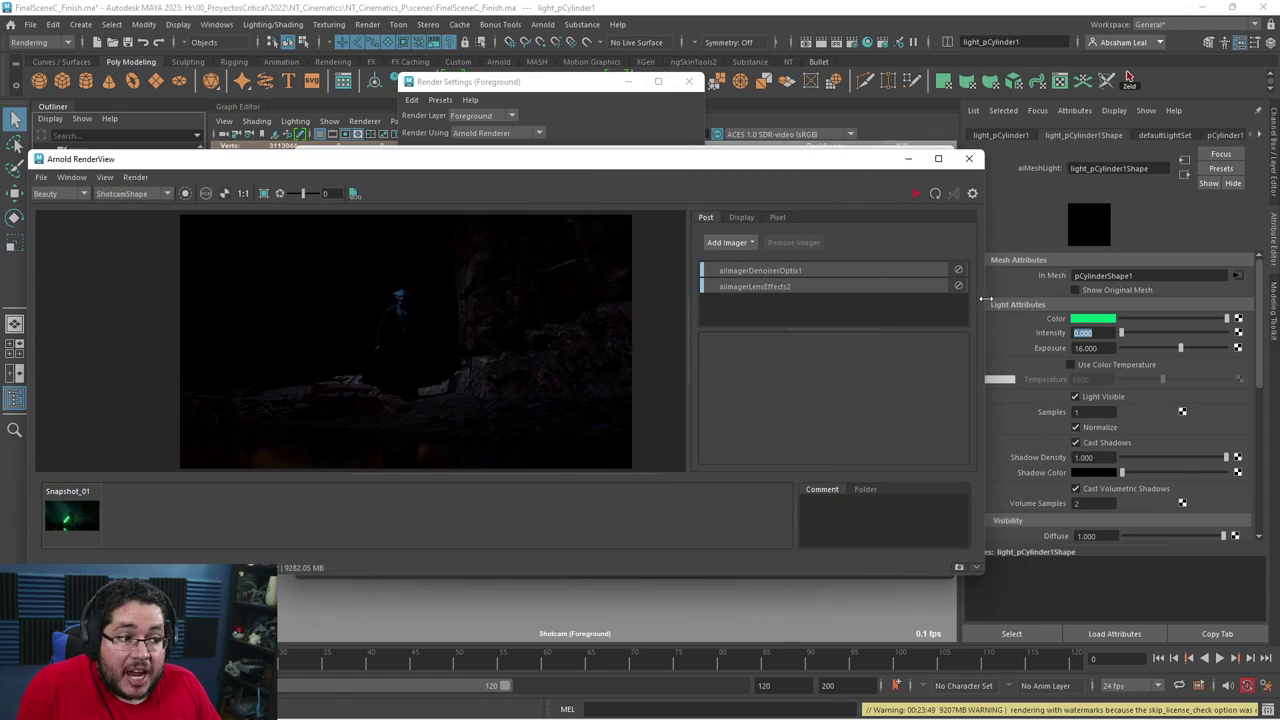
Set the Intensity of light_pCylinder1 to 1 and render the Foreground layer again to inspect the glow around the saber.
text(1)
key(Return)
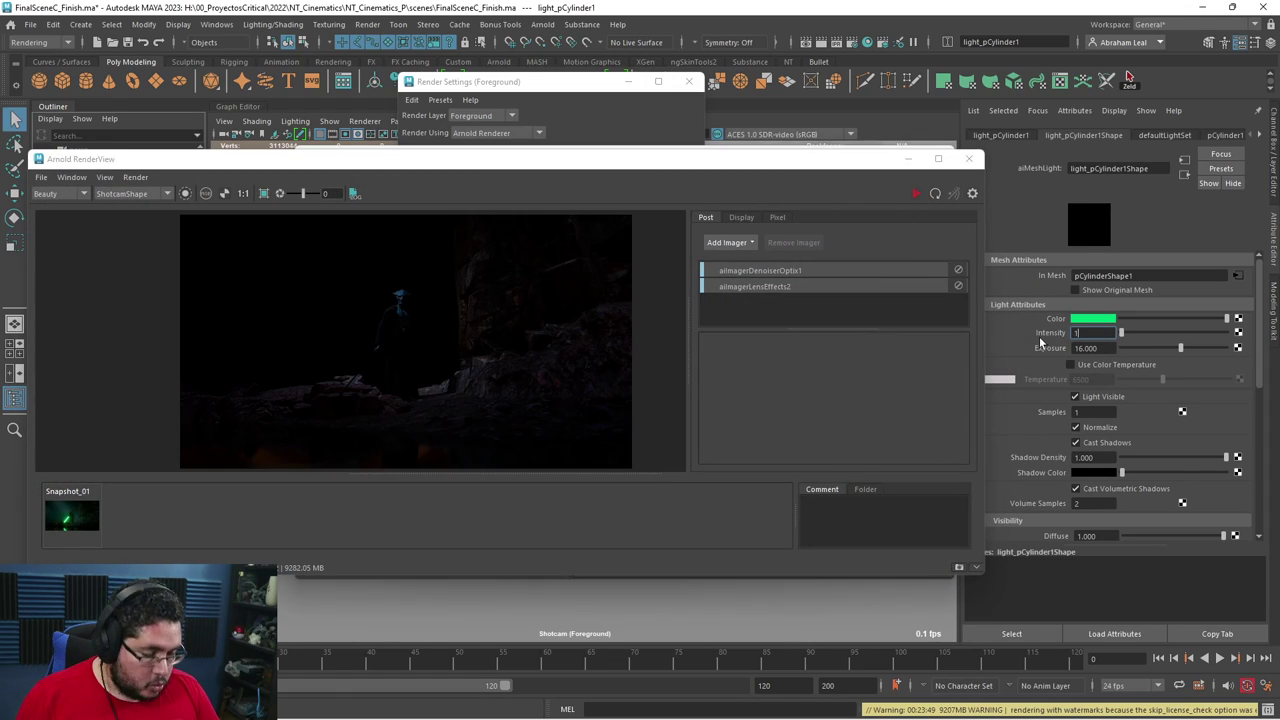
click(915, 195)
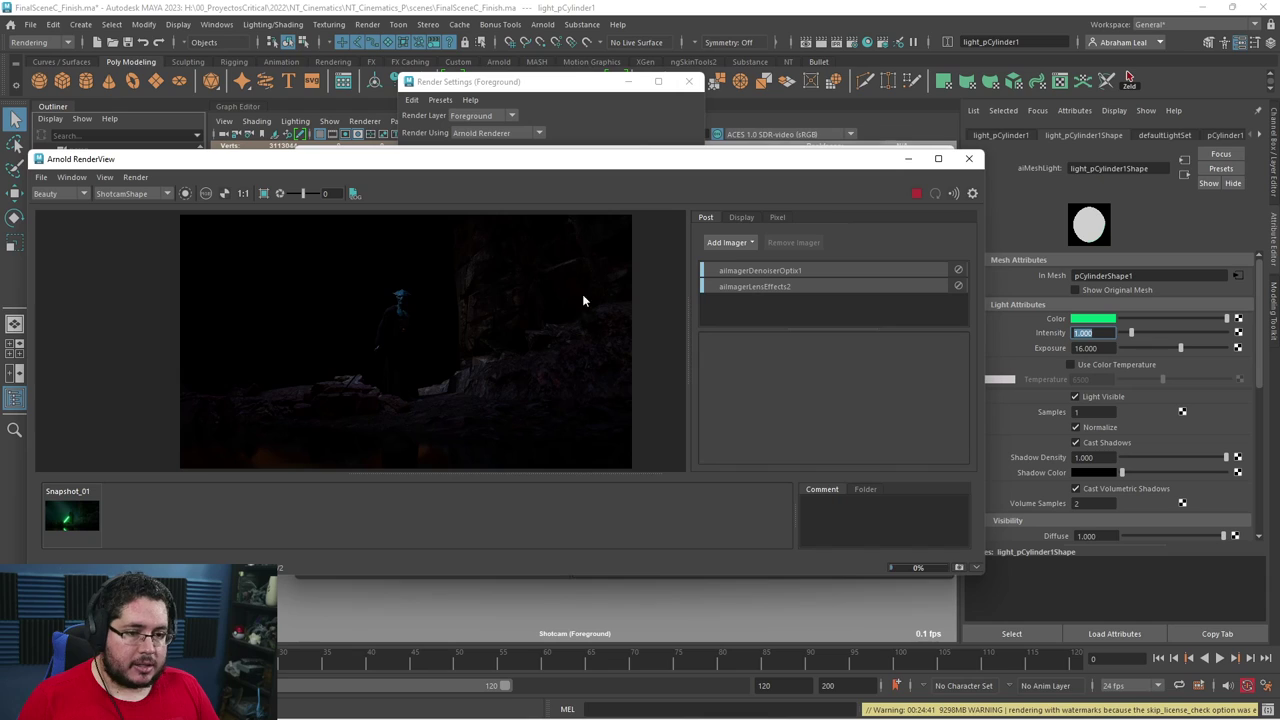
scroll(340, 392, up, 3)
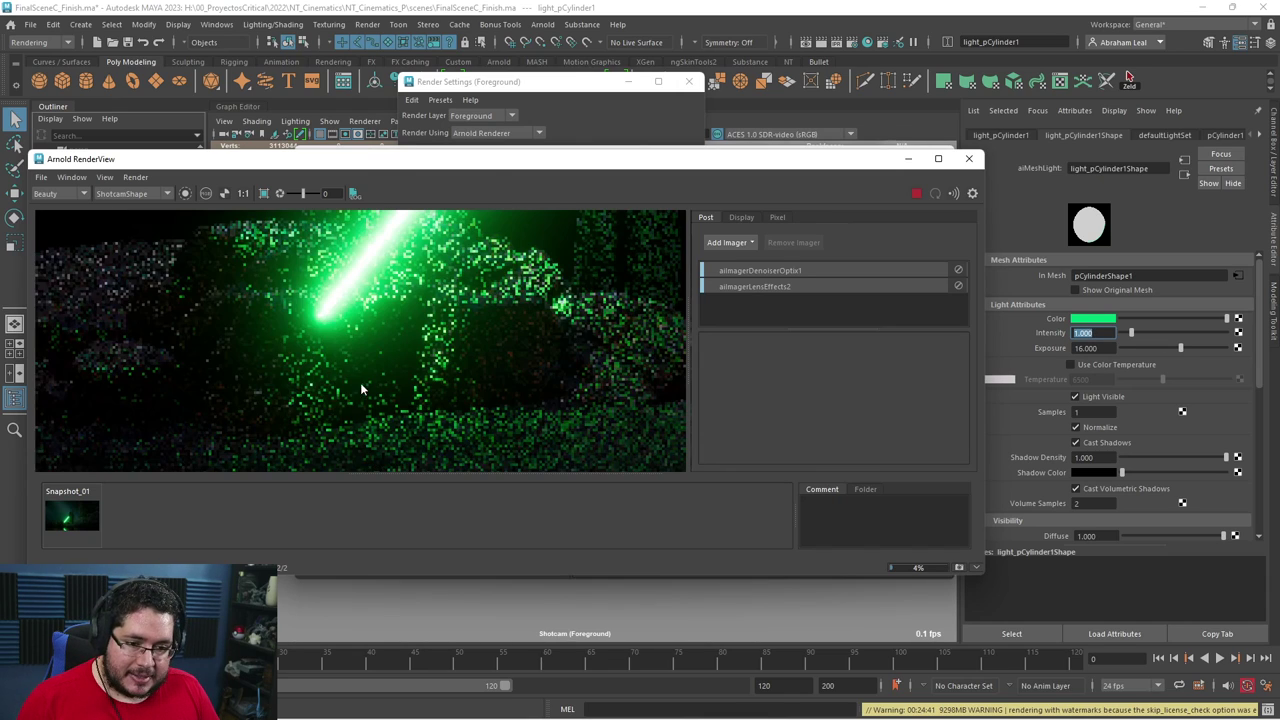
scroll(355, 345, down, 3)
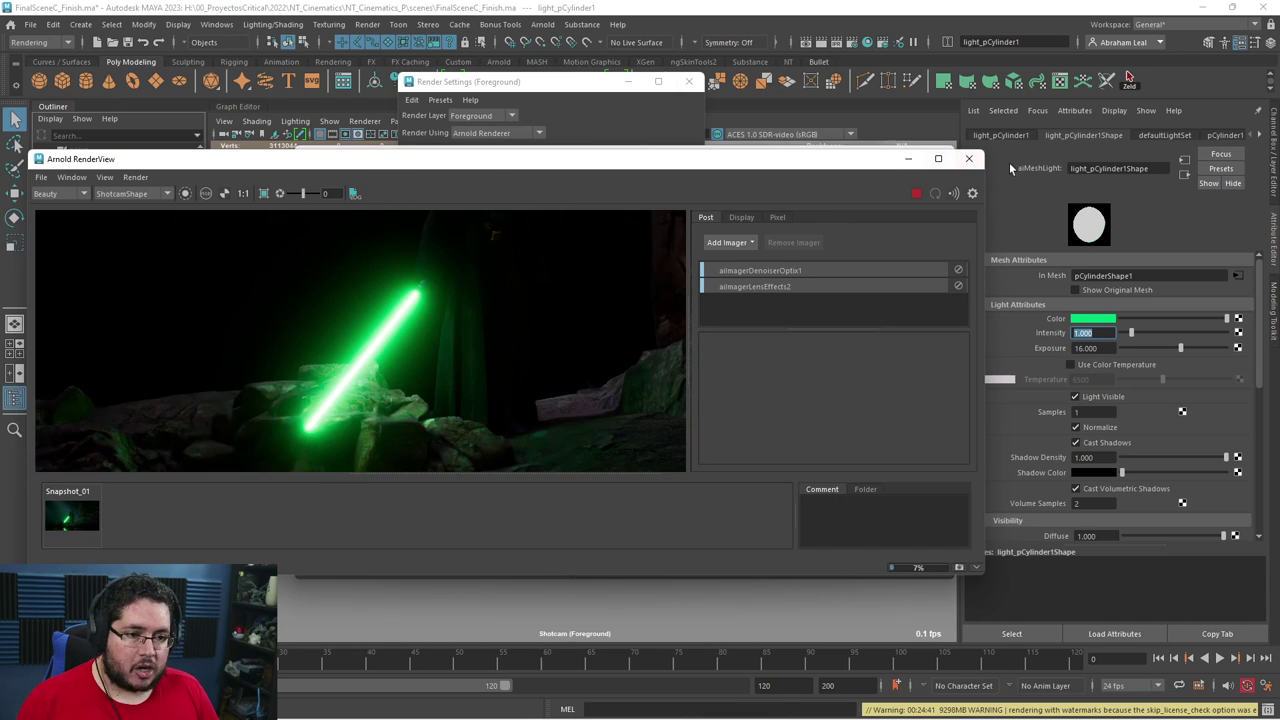
click(916, 193)
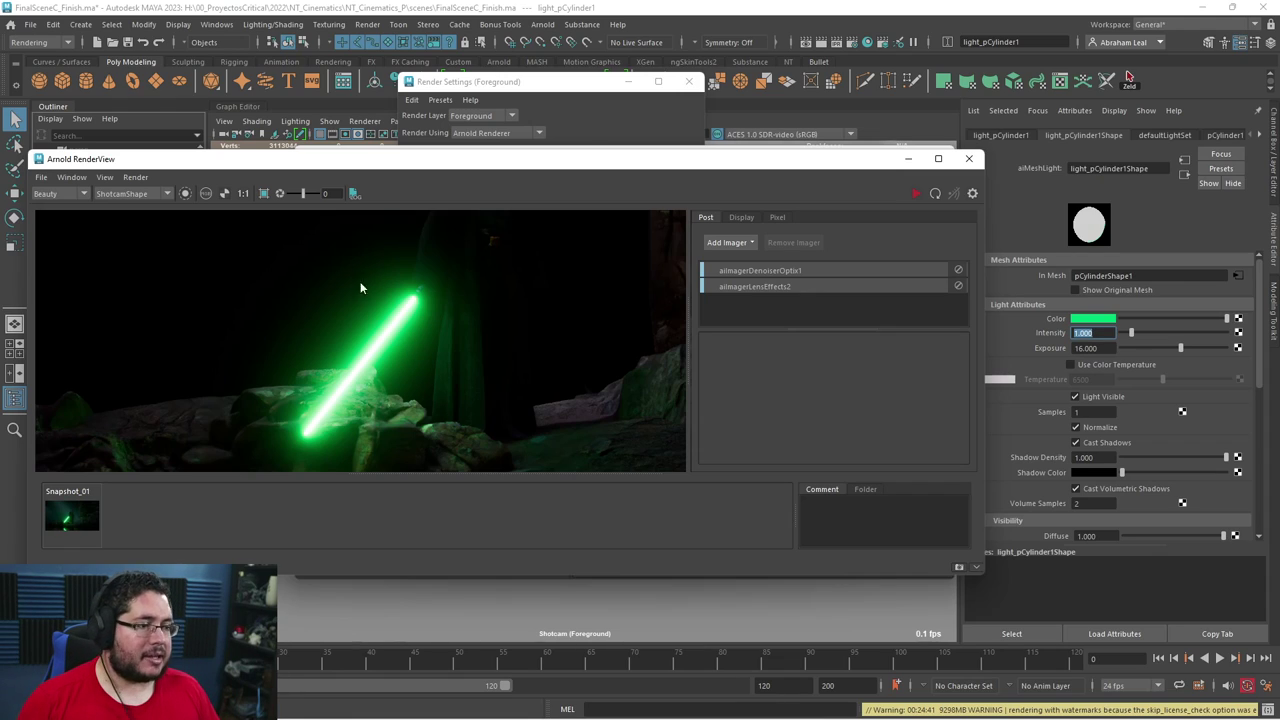
Create an absolute override on the Foreground layer for Light Visible of light_pCylinder1 and turn the option off.
right_click(1114, 400)
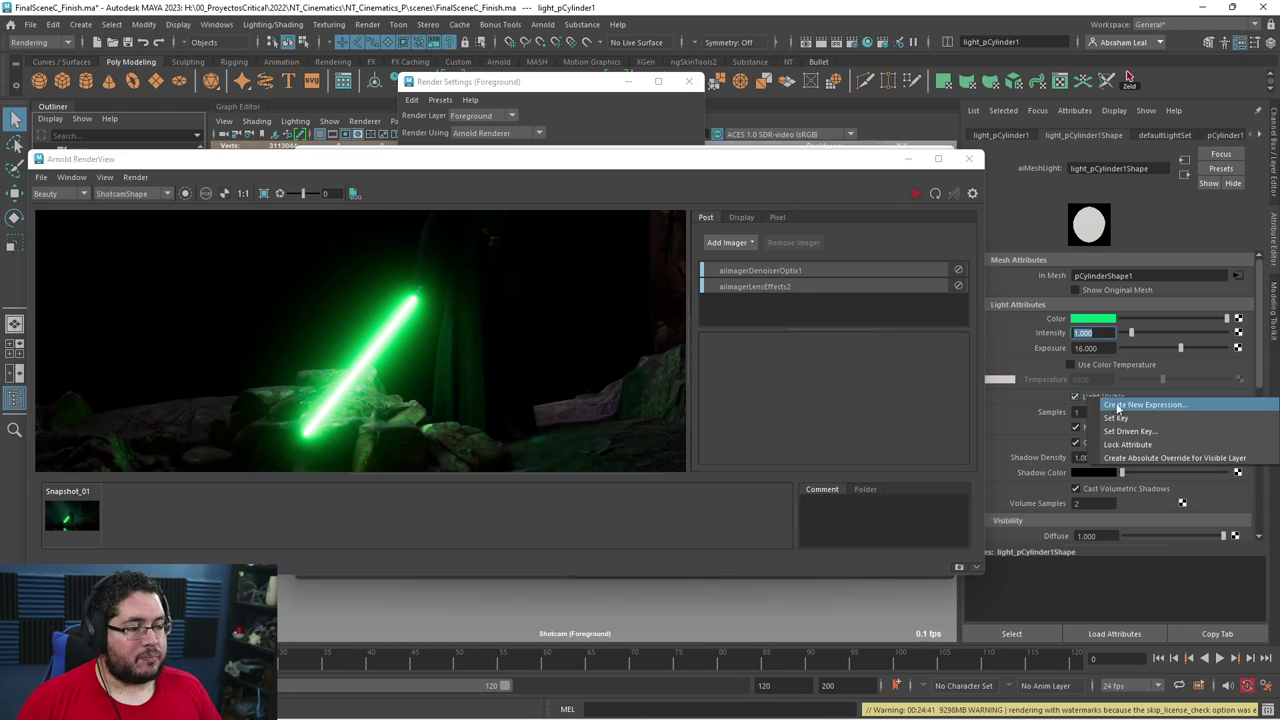
click(1128, 459)
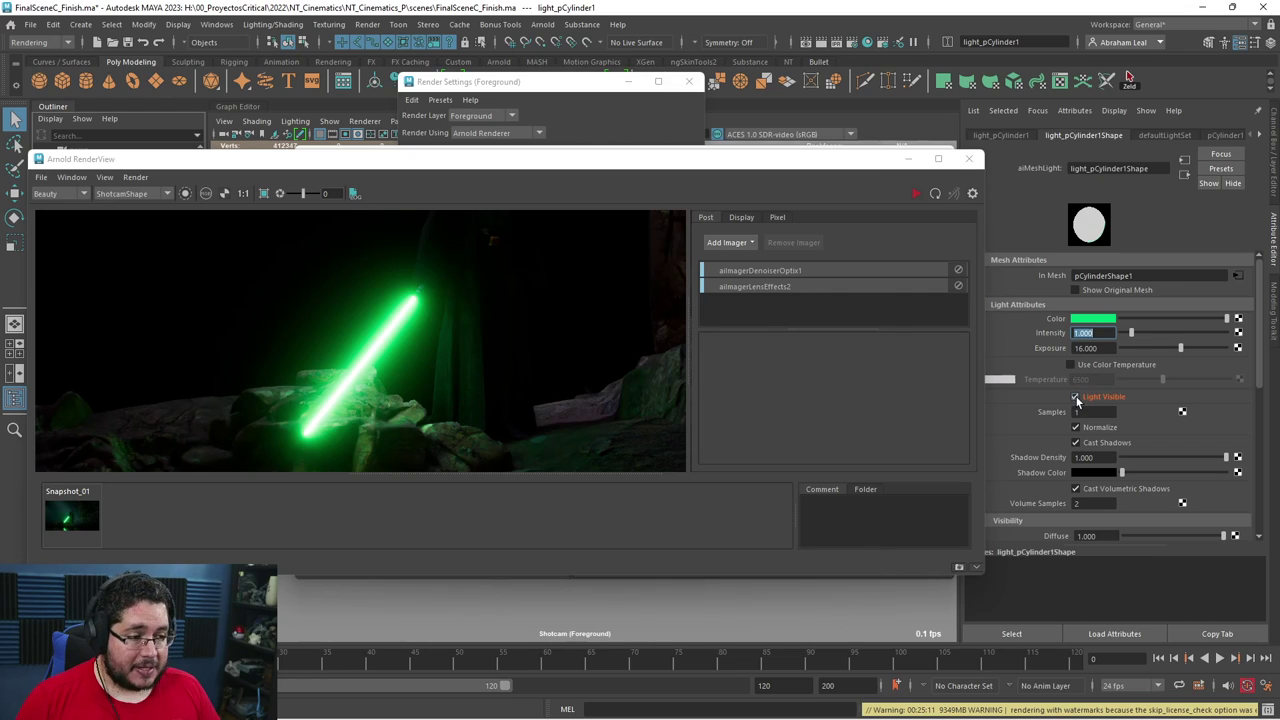
click(1076, 398)
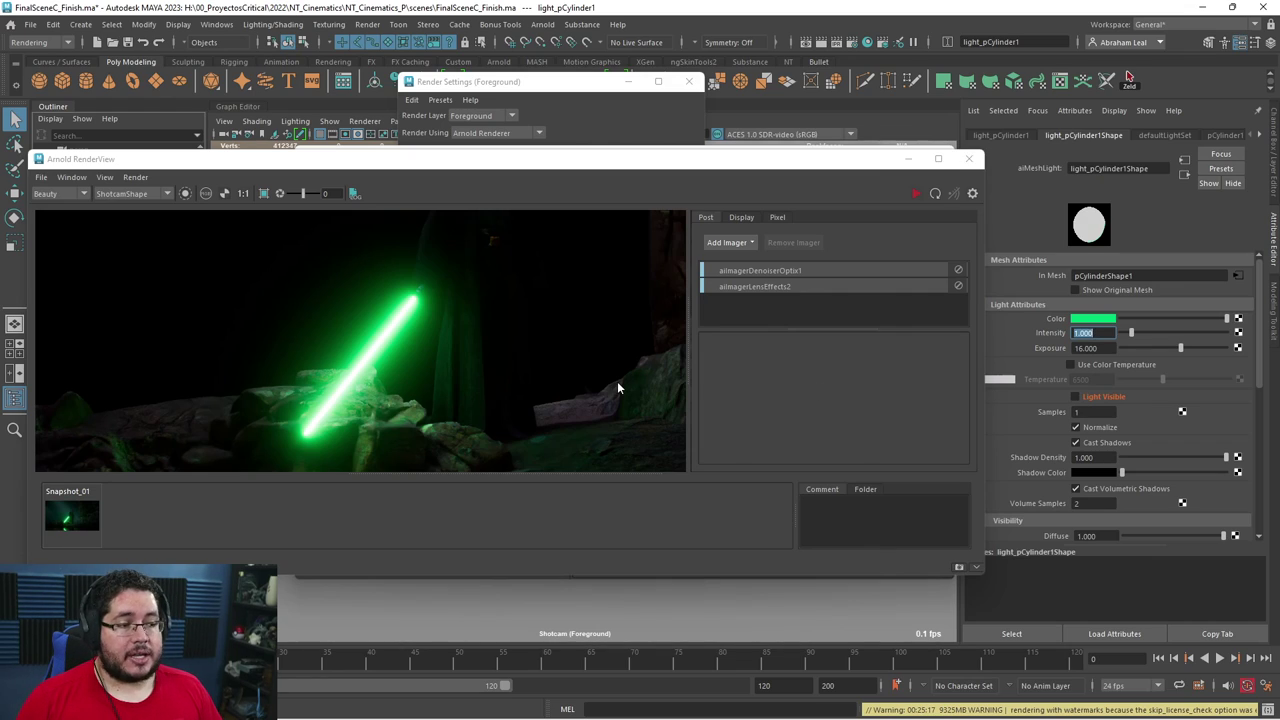
Render the Foreground layer with the saber light hidden and examine the lit rocks, the character and the water reflection.
click(915, 195)
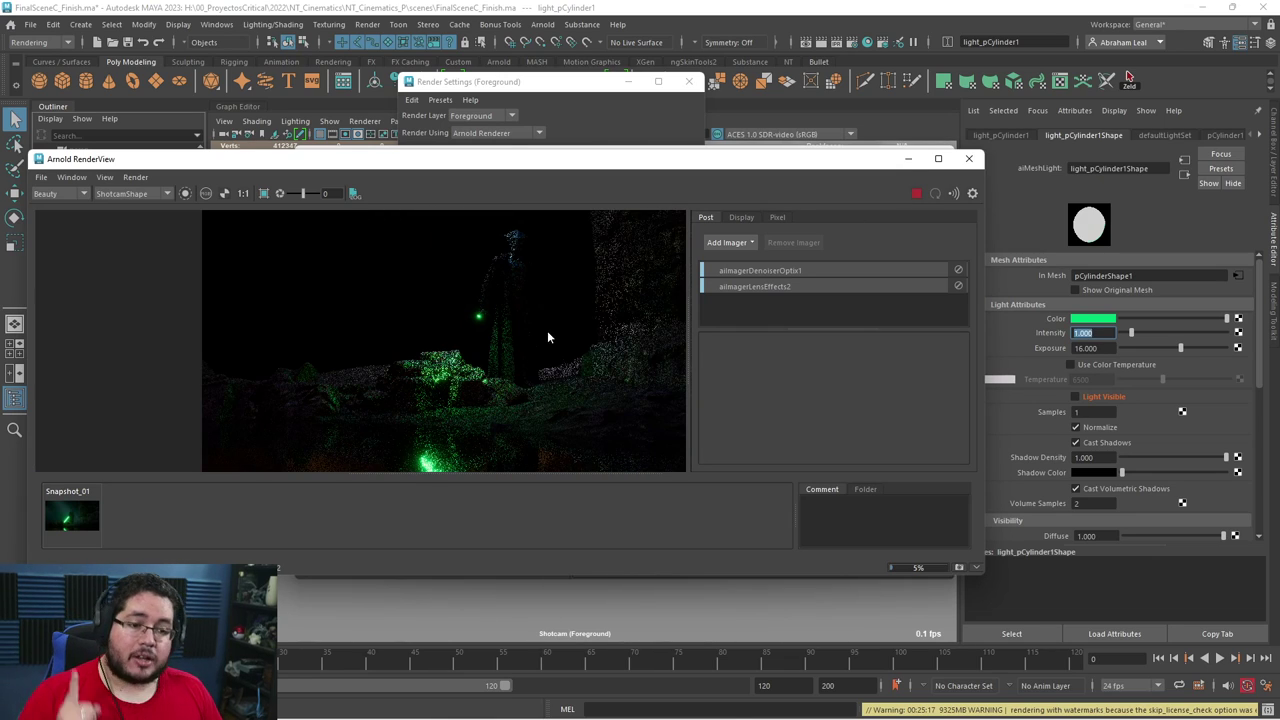
scroll(537, 355, up, 3)
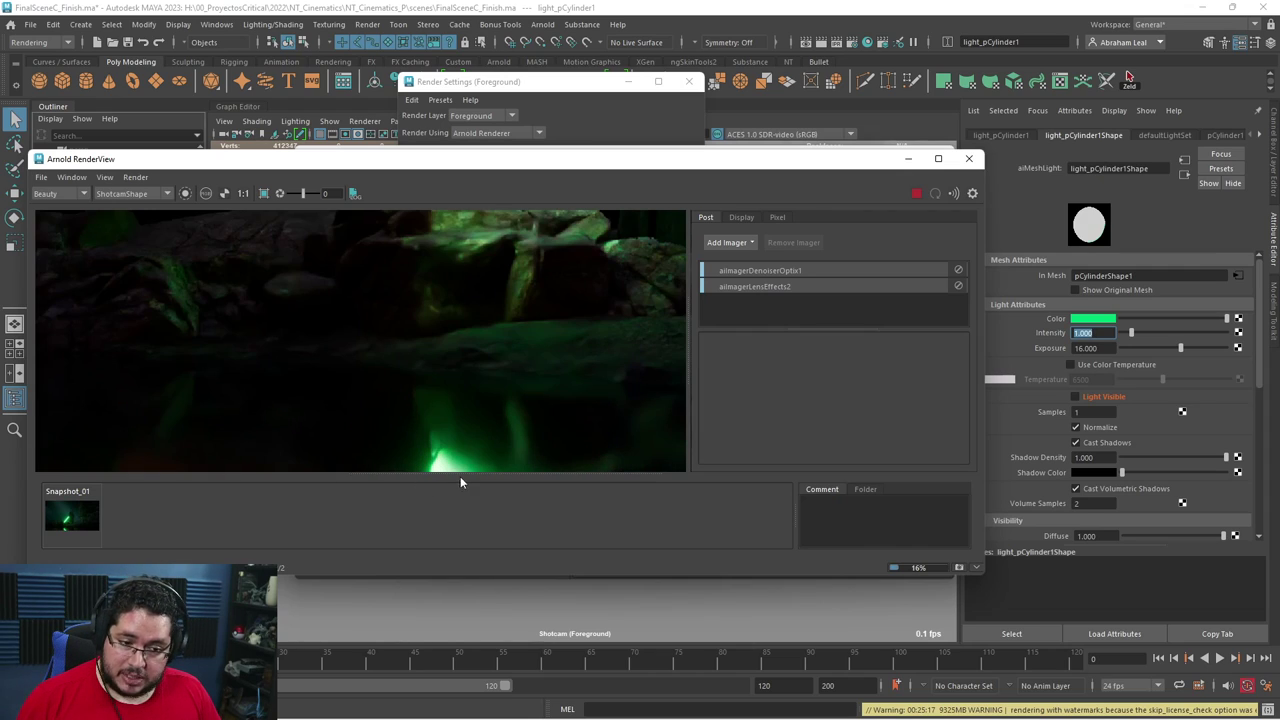
scroll(468, 423, down, 5)
scroll(476, 420, up, 3)
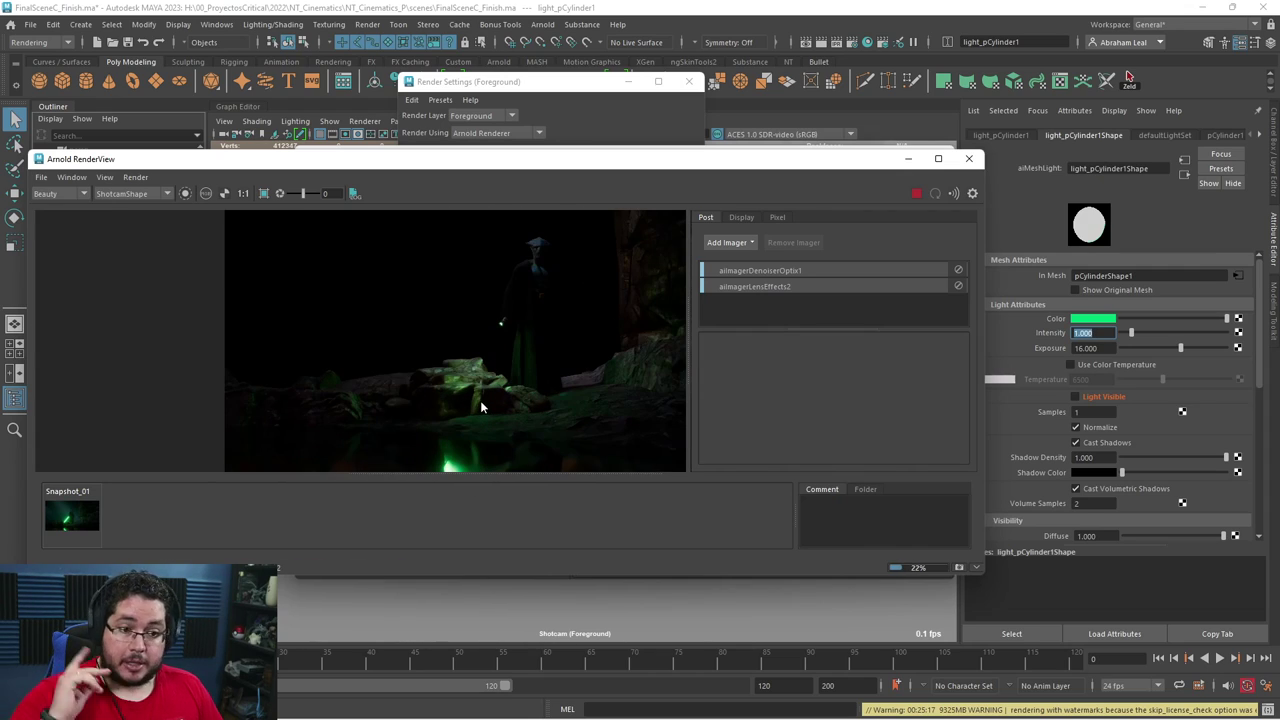
scroll(480, 425, up, 2)
middle_drag(452, 486, 450, 398)
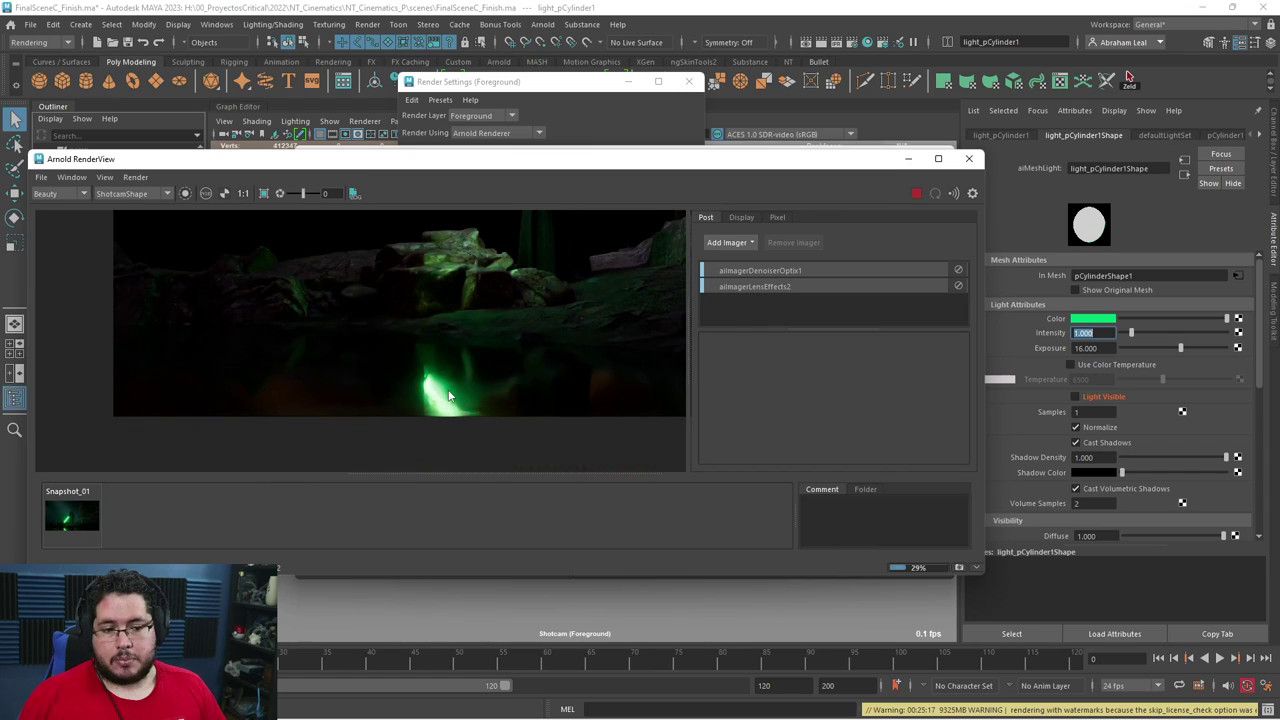
scroll(470, 380, down, 3)
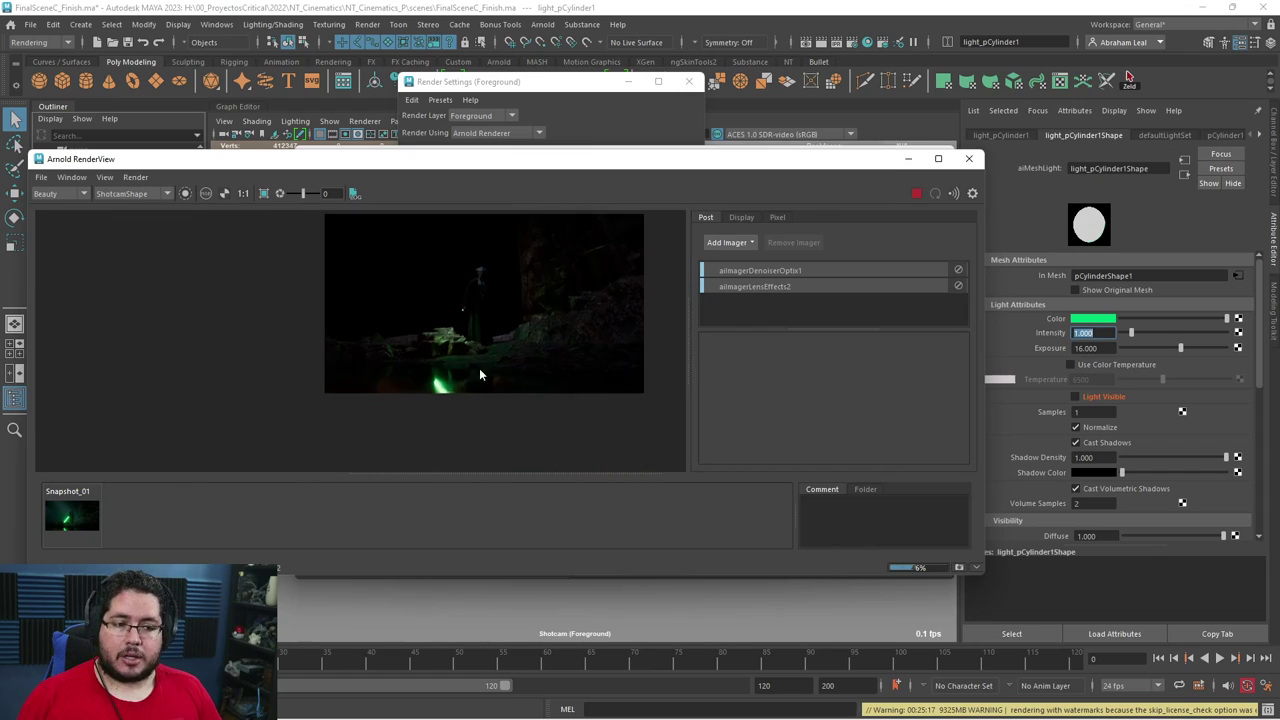
scroll(440, 320, up, 4)
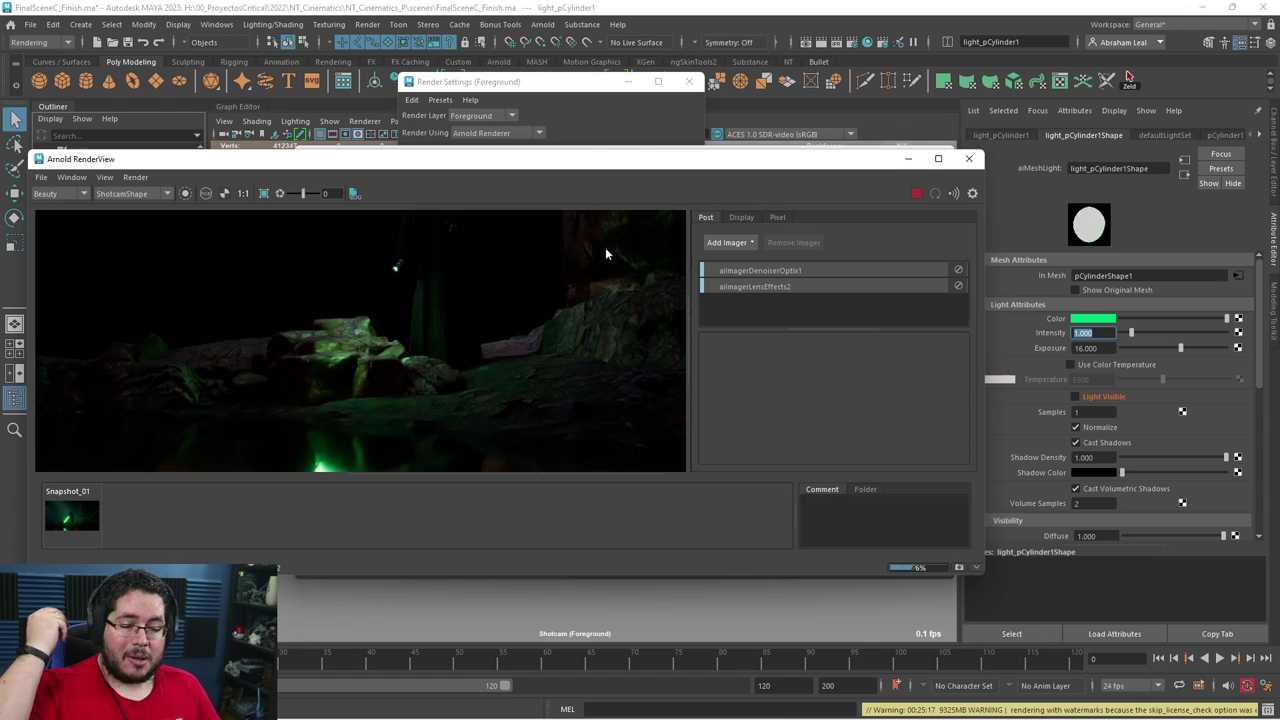
Stop the Foreground render and store the current image as a snapshot in the Arnold RenderView.
click(916, 193)
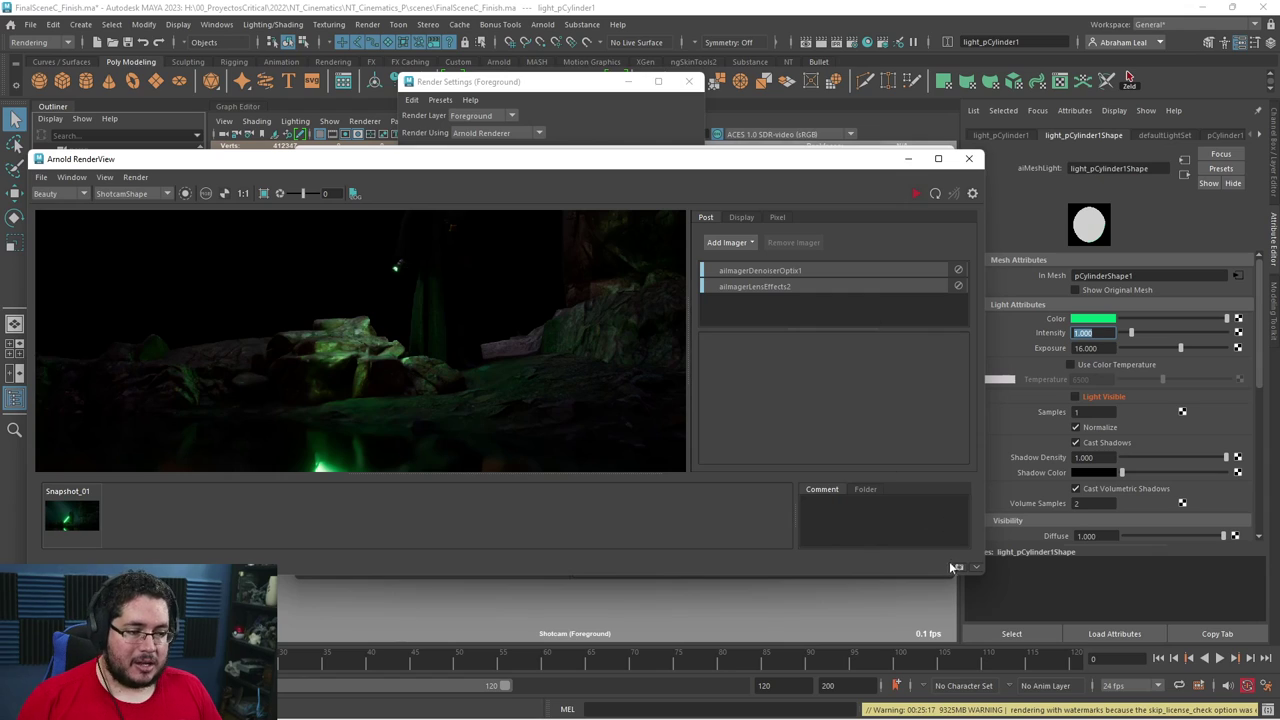
click(957, 567)
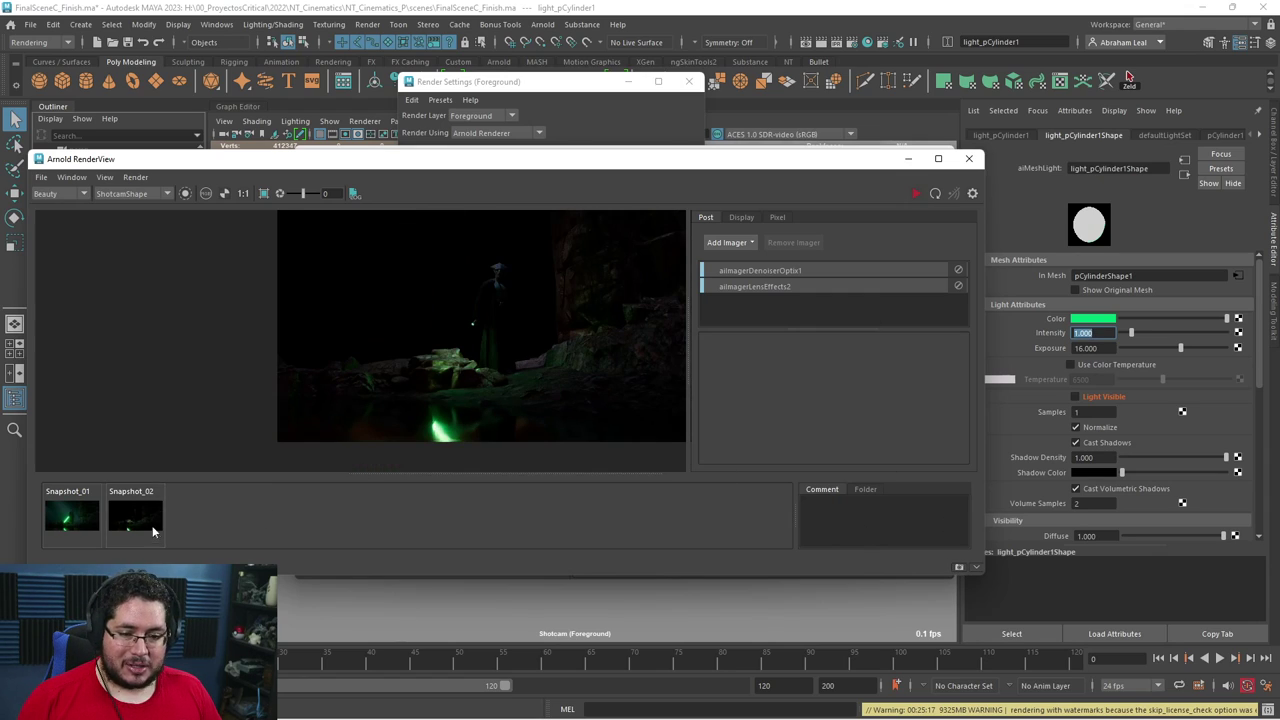
Switch the visible render layer to Fog and render it in the Arnold RenderView to inspect the saber and the fog.
click(555, 102)
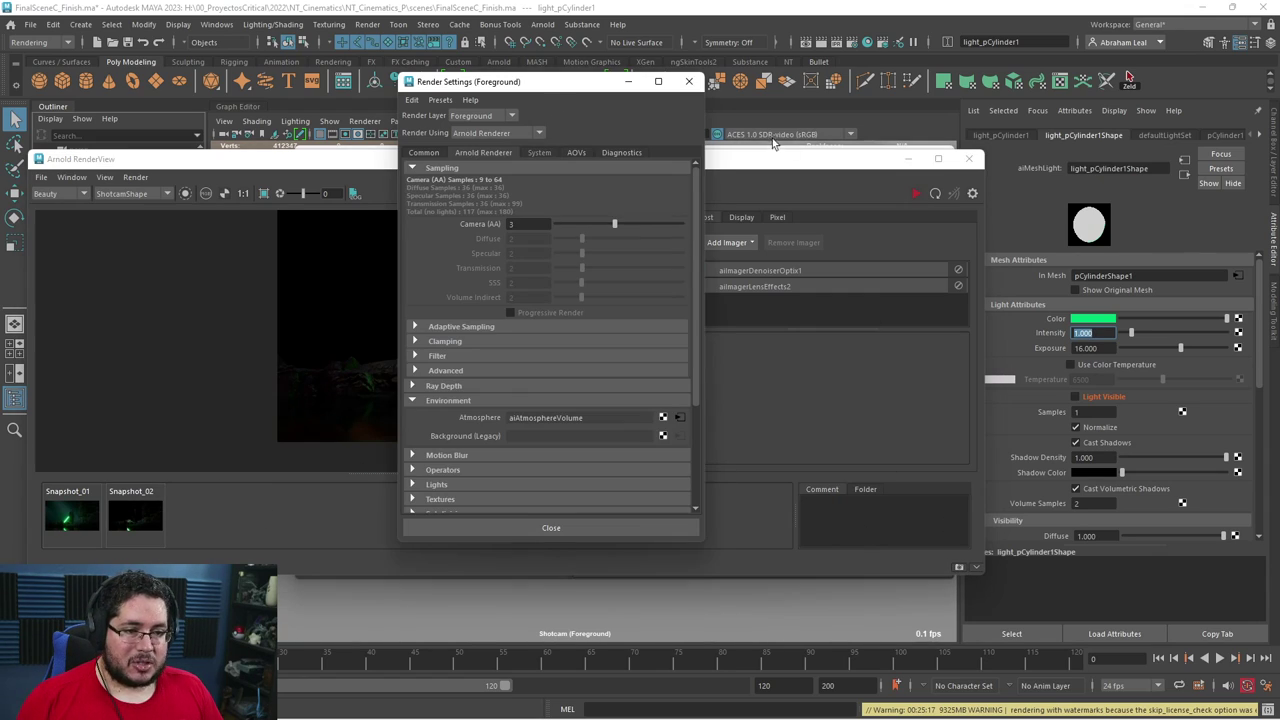
drag(771, 163, 778, 213)
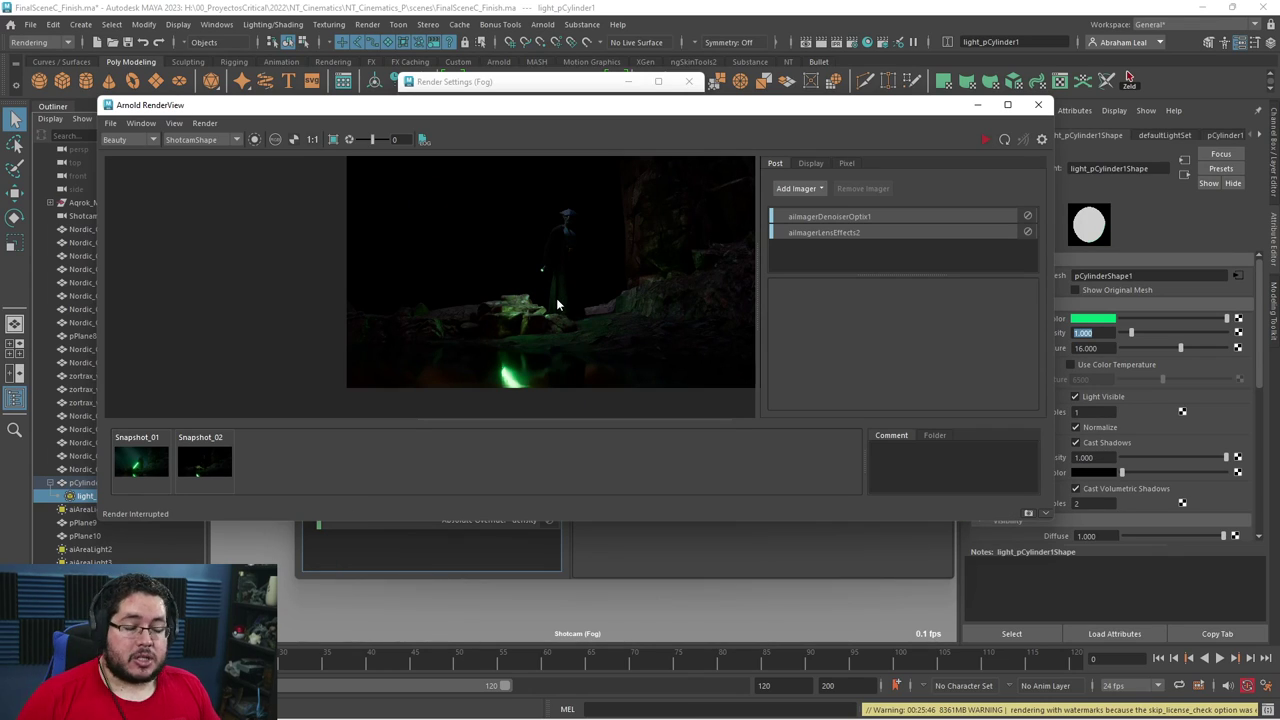
scroll(545, 300, up, 2)
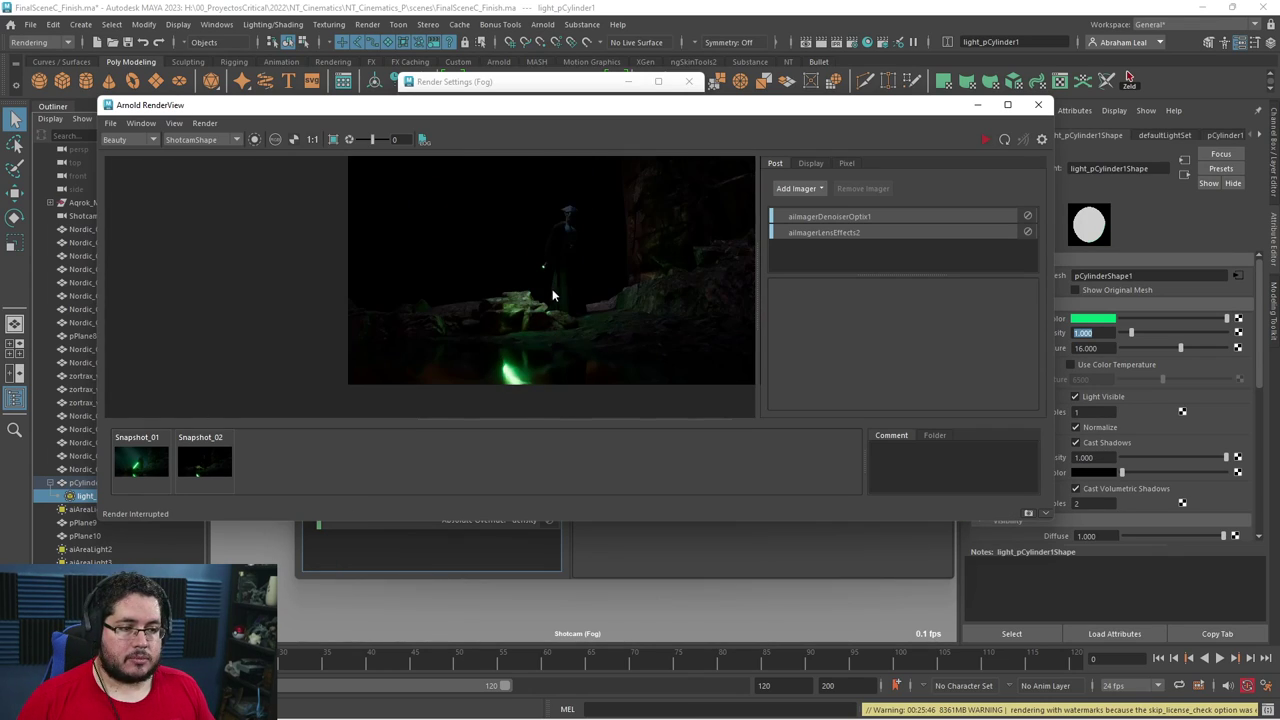
click(985, 139)
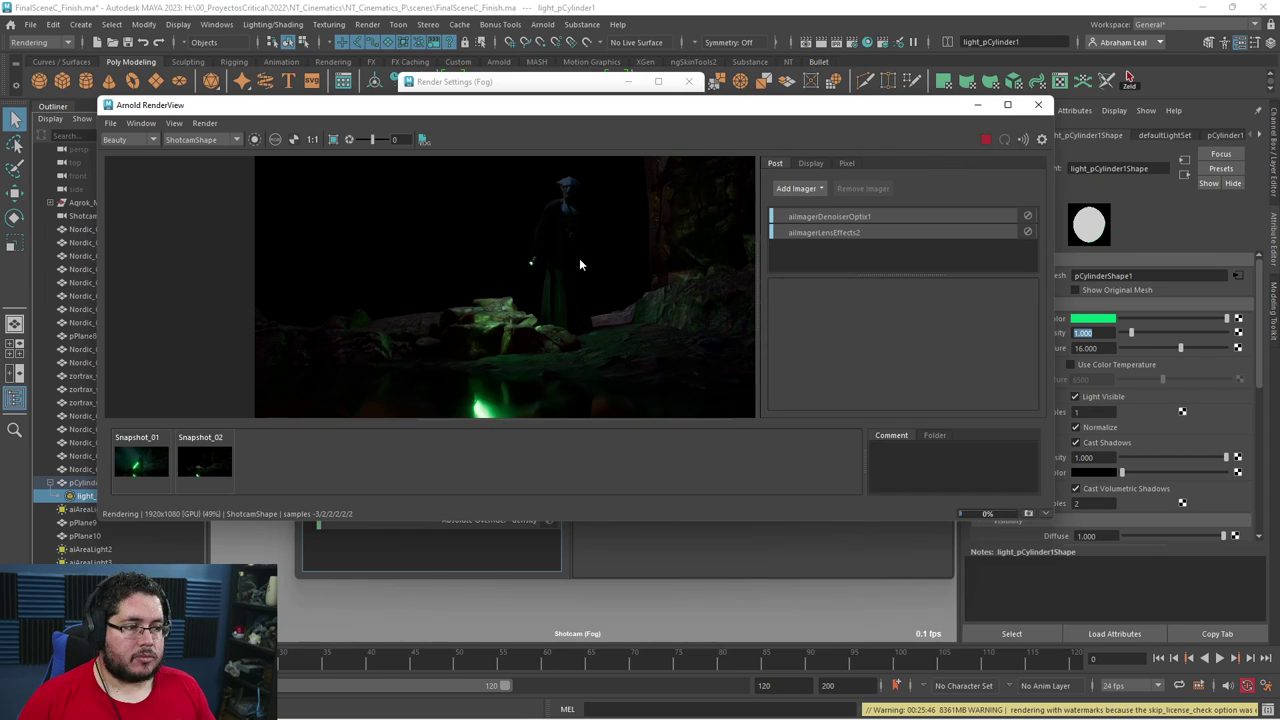
scroll(579, 258, down, 2)
middle_drag(611, 264, 611, 287)
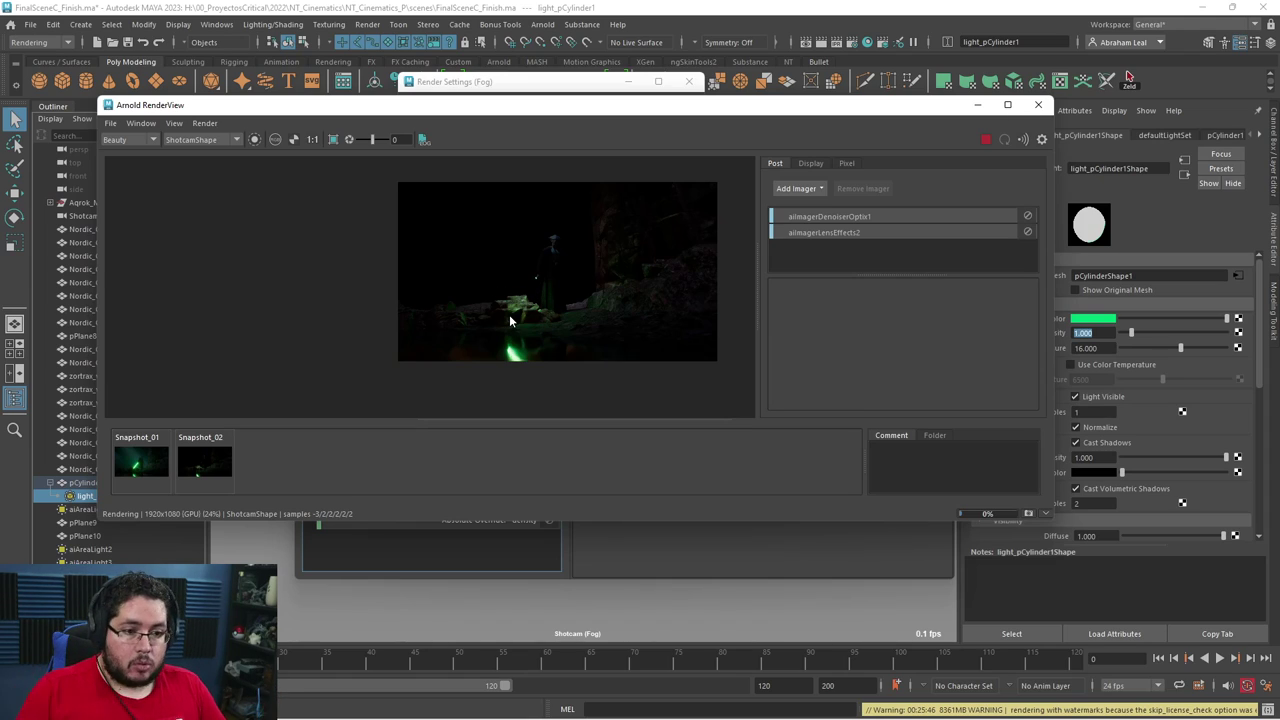
scroll(528, 300, up, 5)
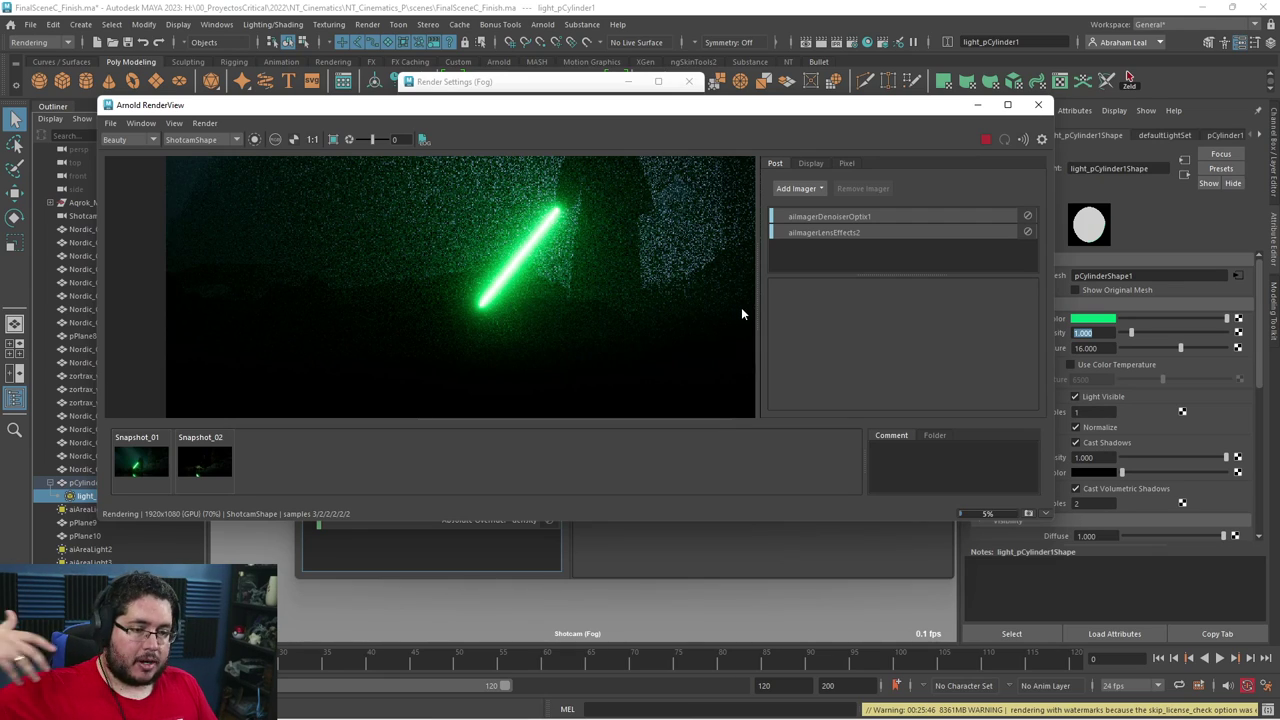
scroll(690, 282, down, 2)
Stop the Fog render and store the current image as a snapshot in the Arnold RenderView.
click(985, 139)
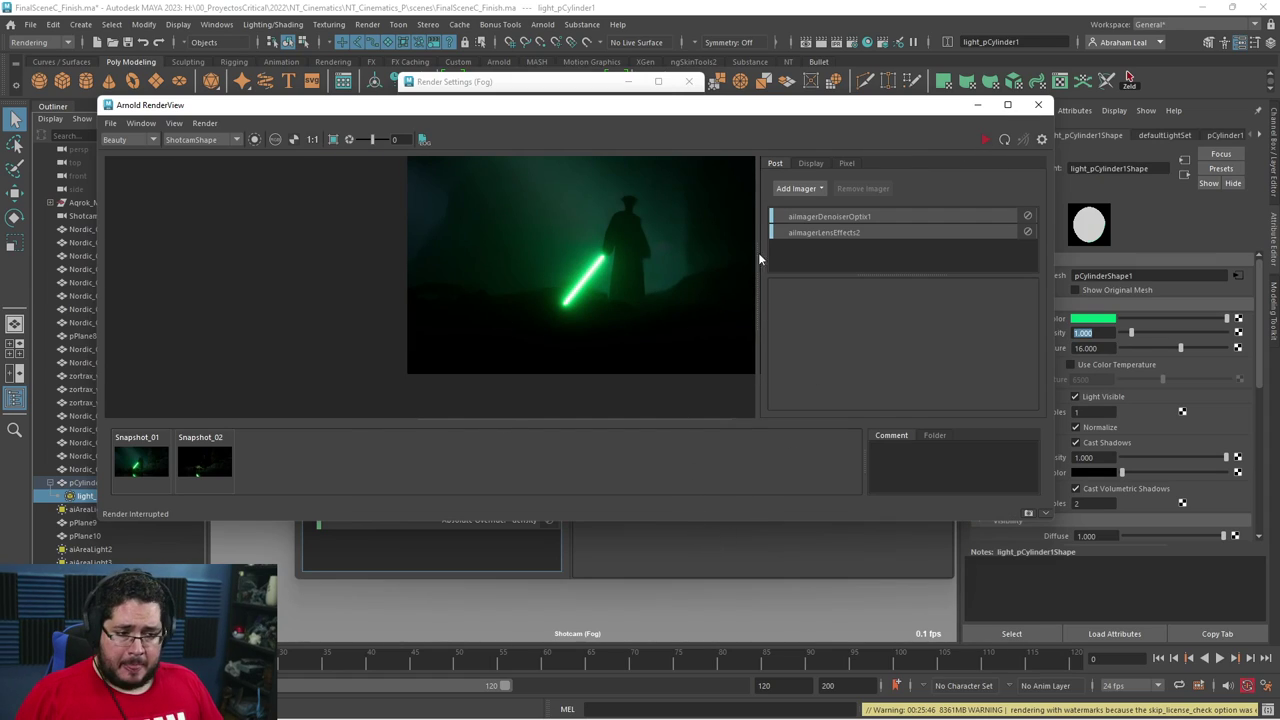
scroll(518, 314, up, 1)
double_click(1028, 513)
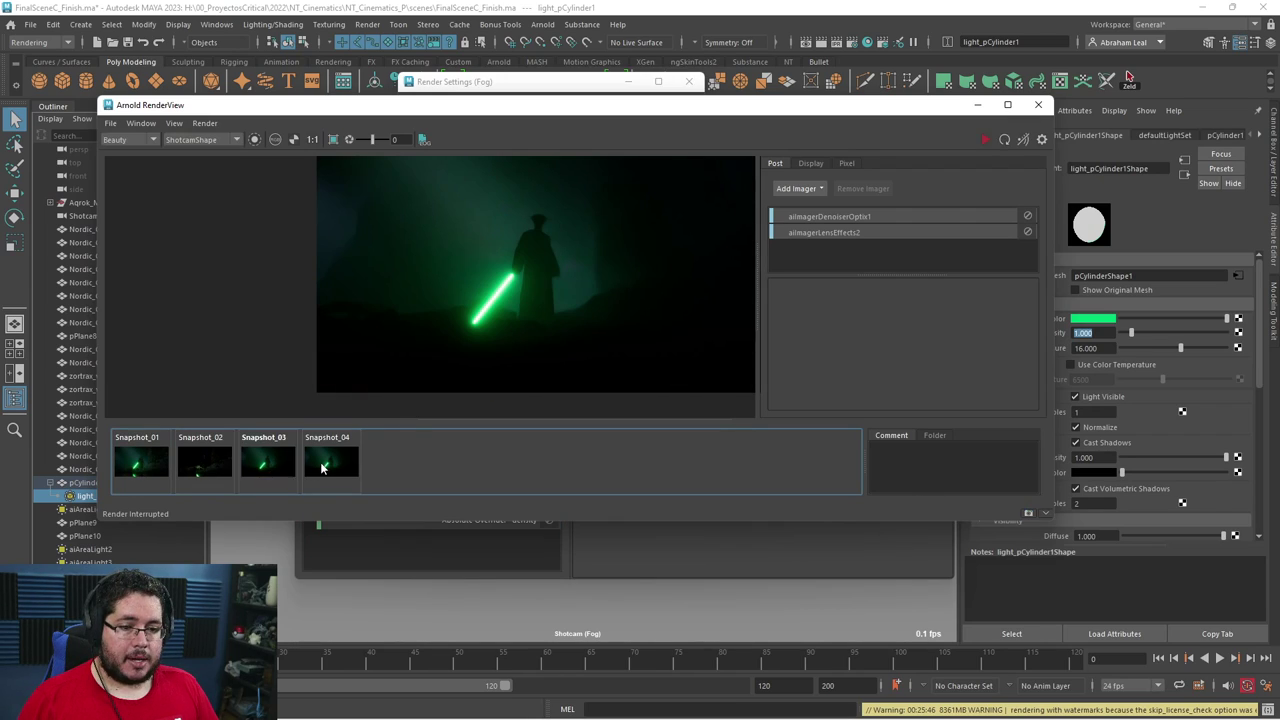
Compare the stored Foreground snapshot with the latest Fog snapshot by switching between them.
click(205, 460)
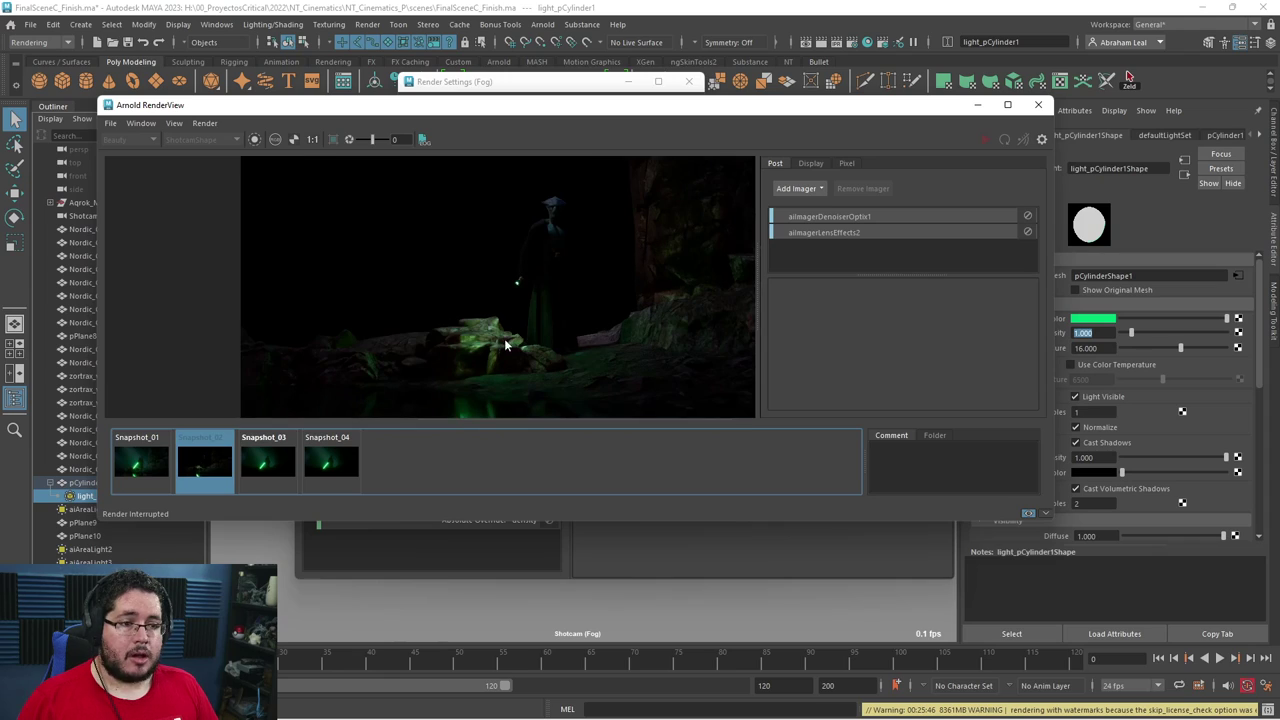
click(340, 465)
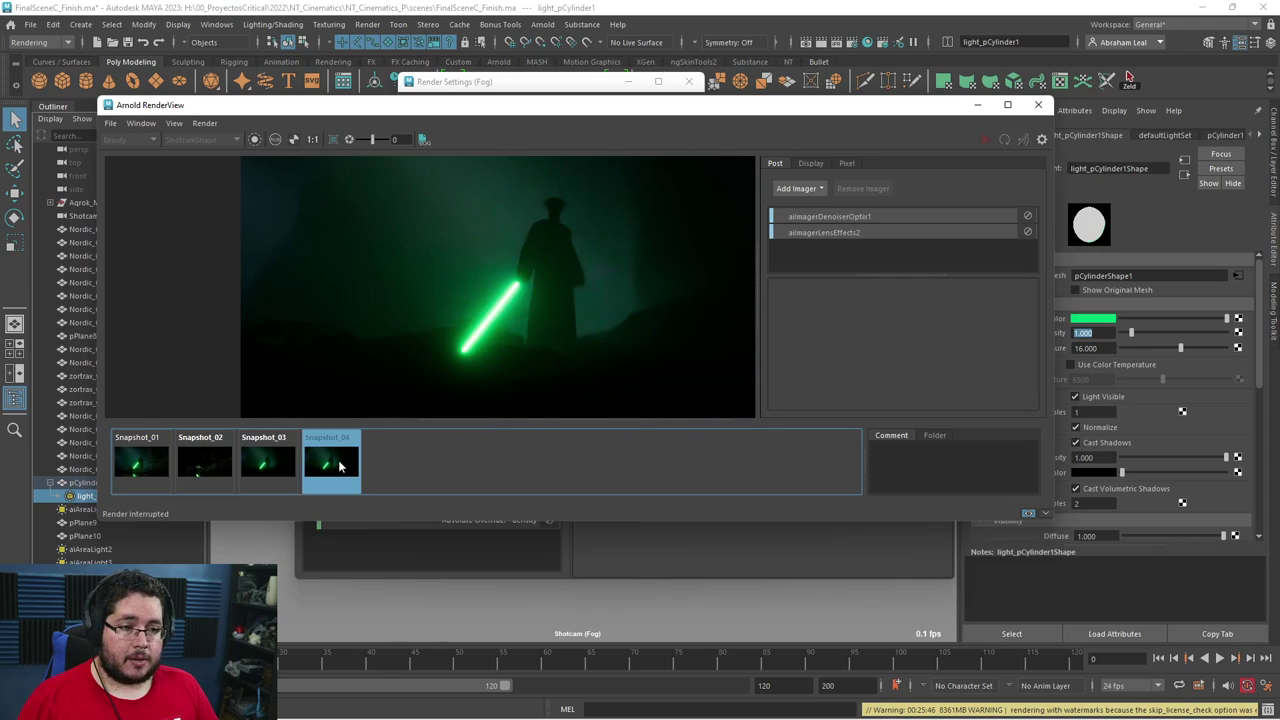
click(216, 465)
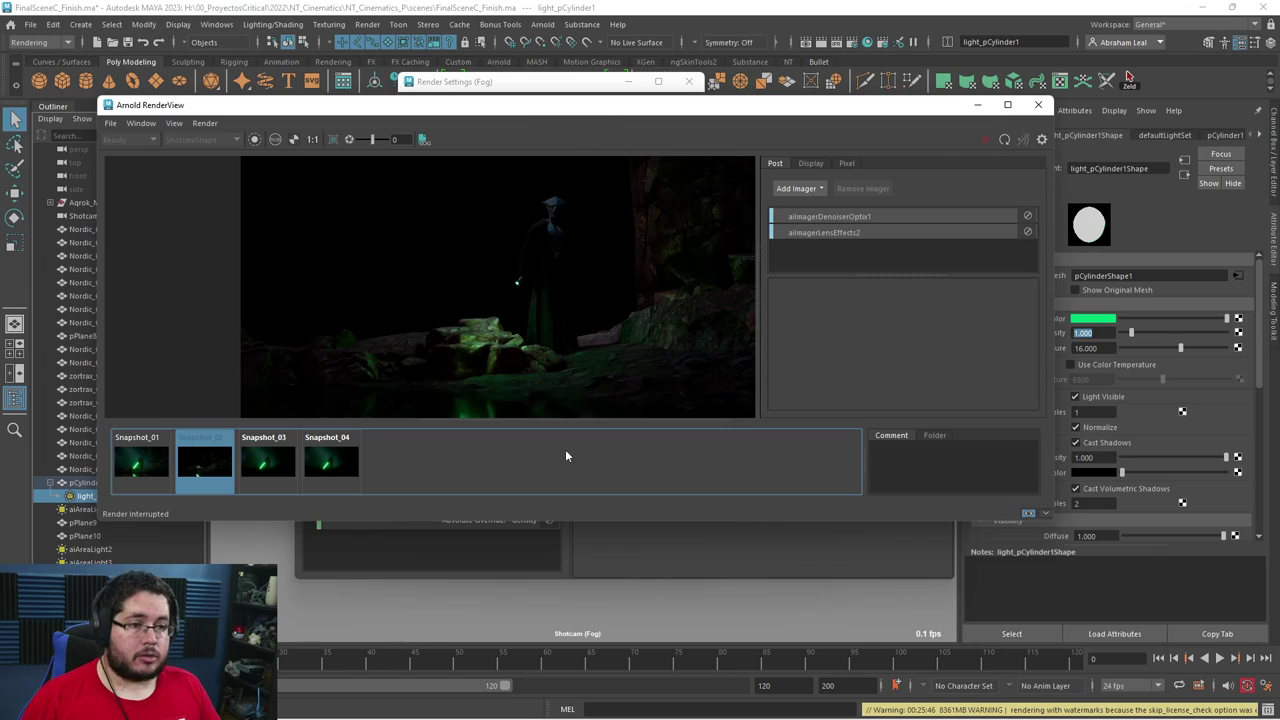
Make the Background layer visible and render it to inspect the distant rocks and the saber, ending with the render stopped.
click(610, 550)
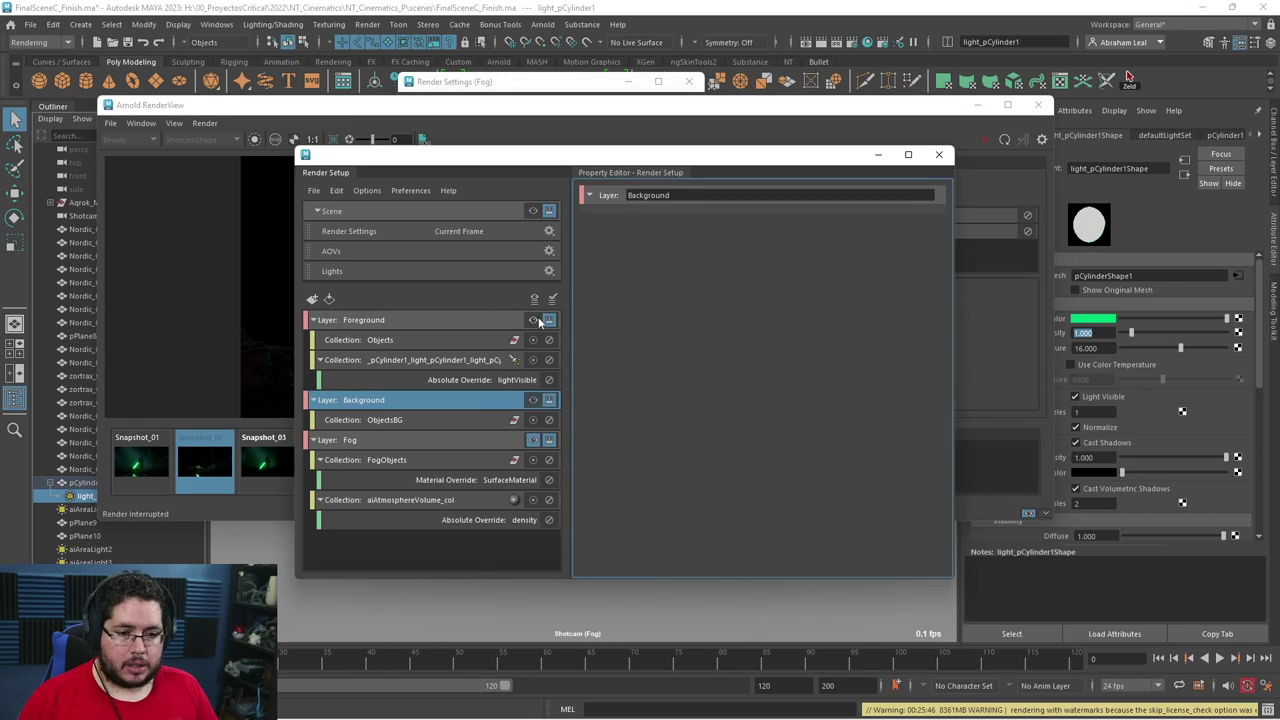
click(533, 401)
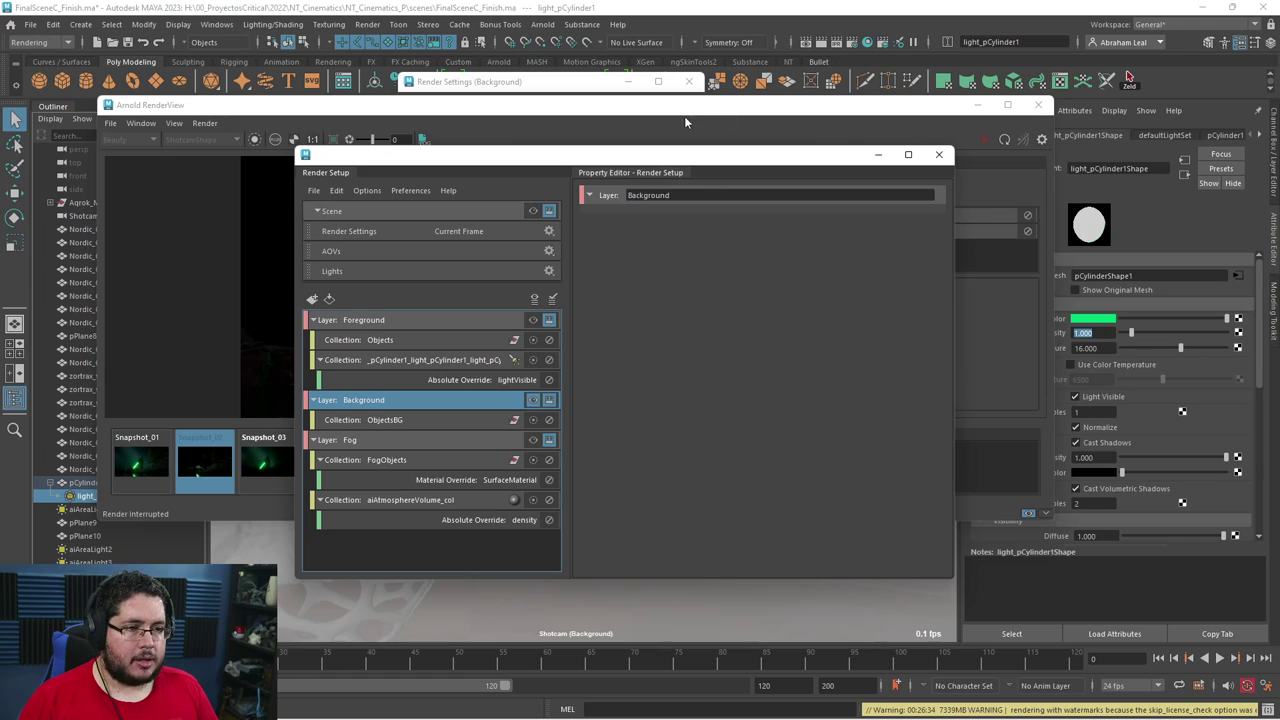
click(684, 116)
click(205, 460)
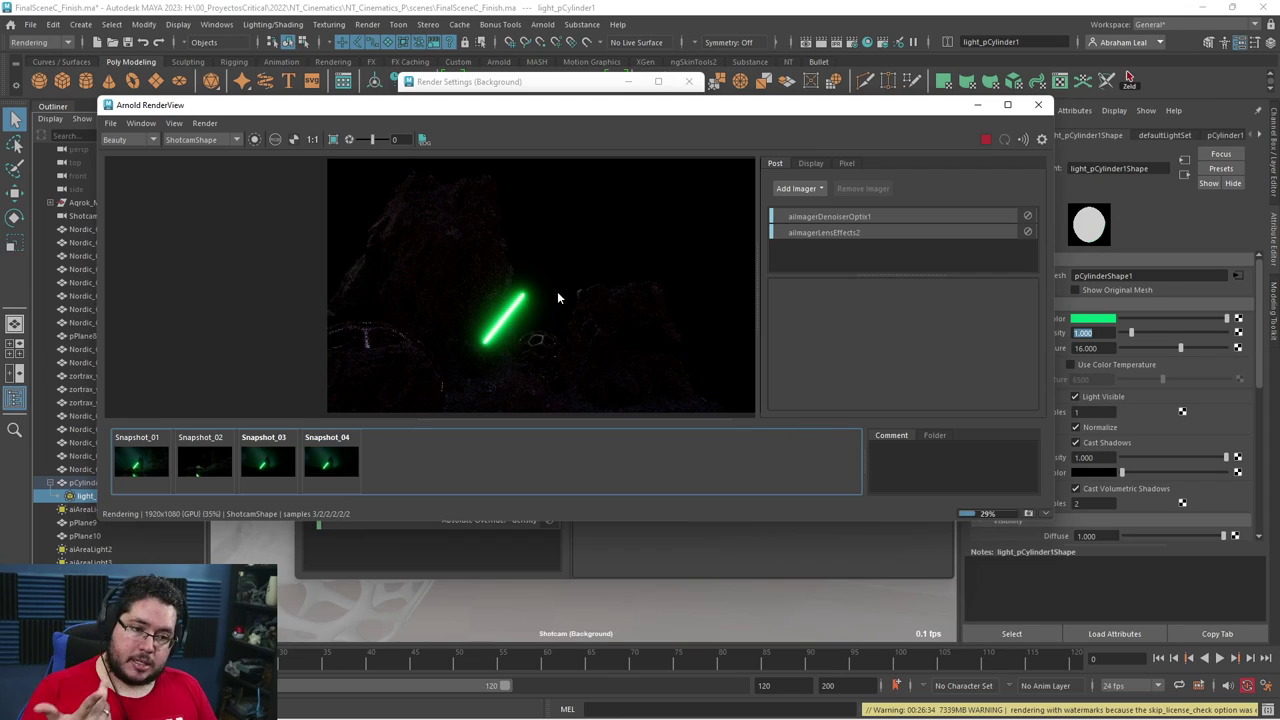
scroll(579, 226, up, 2)
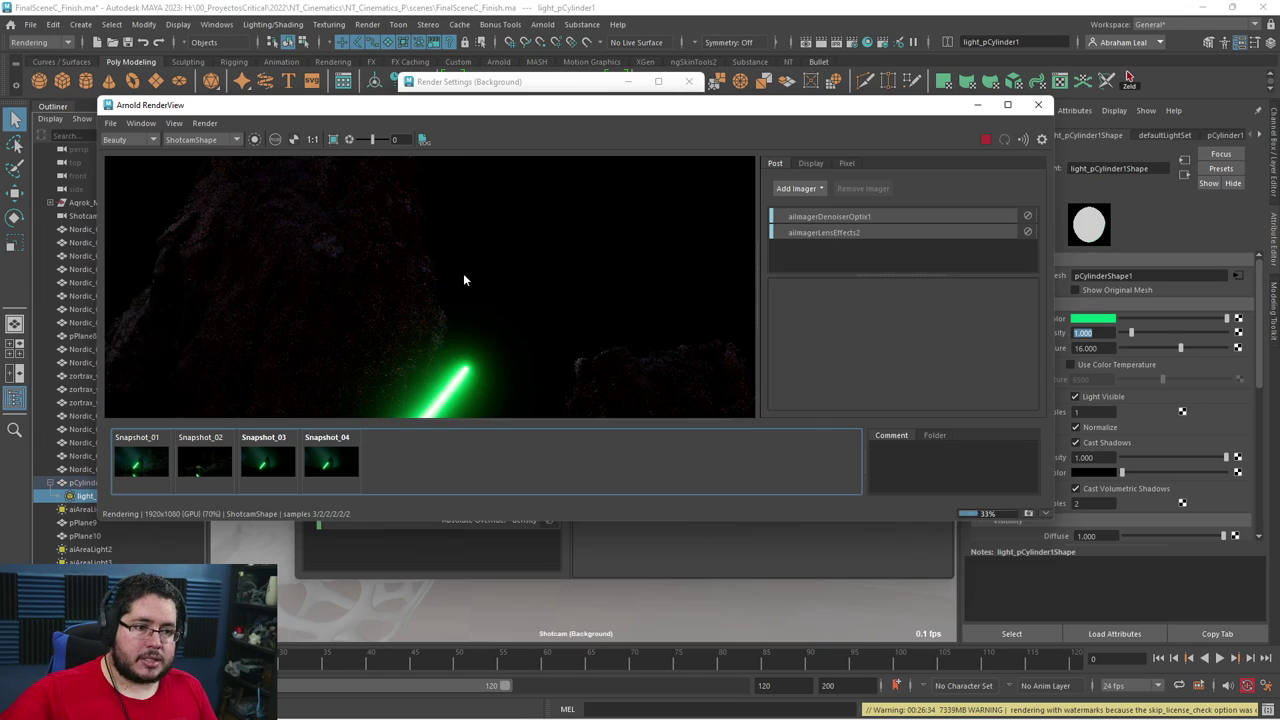
middle_drag(471, 277, 343, 229)
click(986, 139)
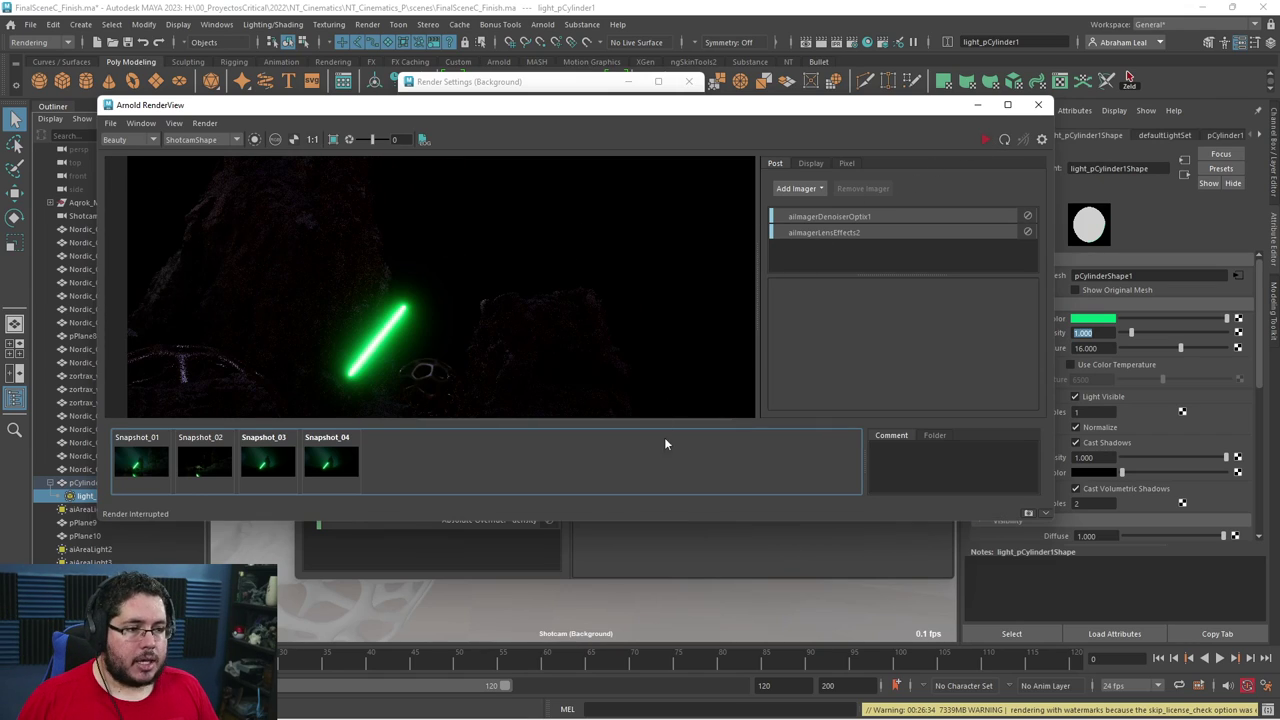
Create an absolute override on the Background layer for Light Visible of light_pCylinder1 and turn the option off.
click(685, 527)
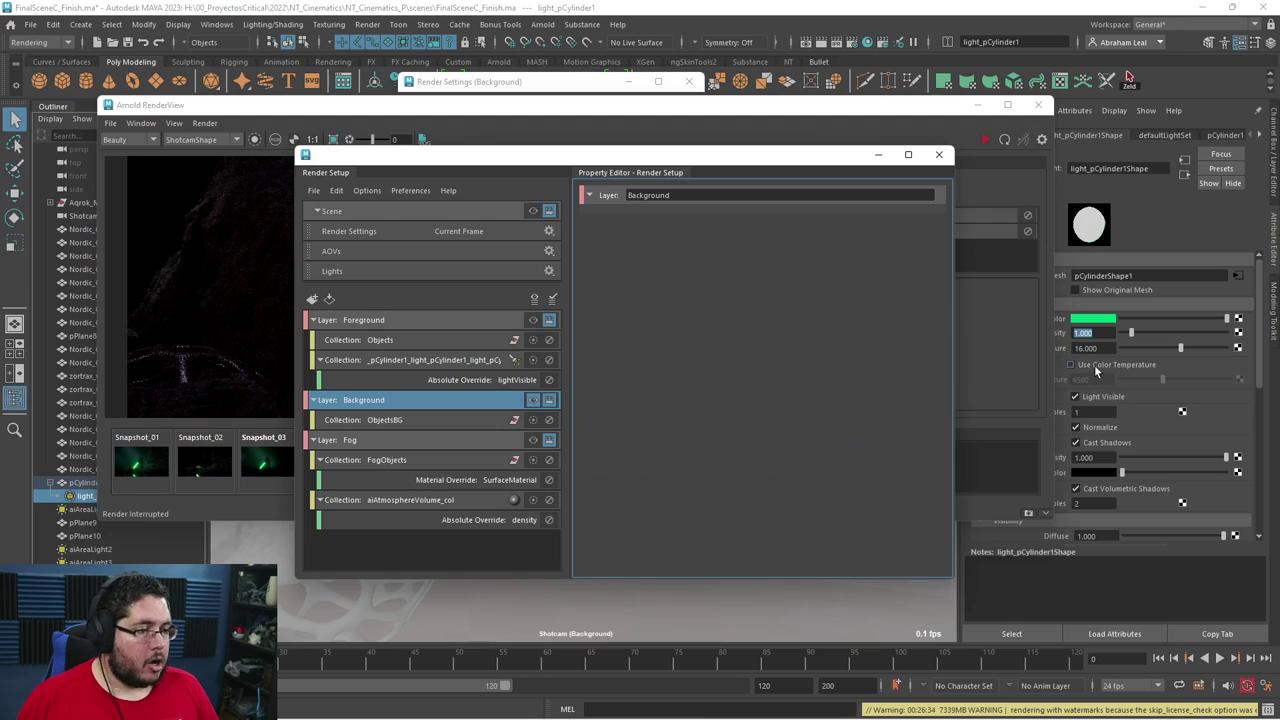
right_click(1100, 397)
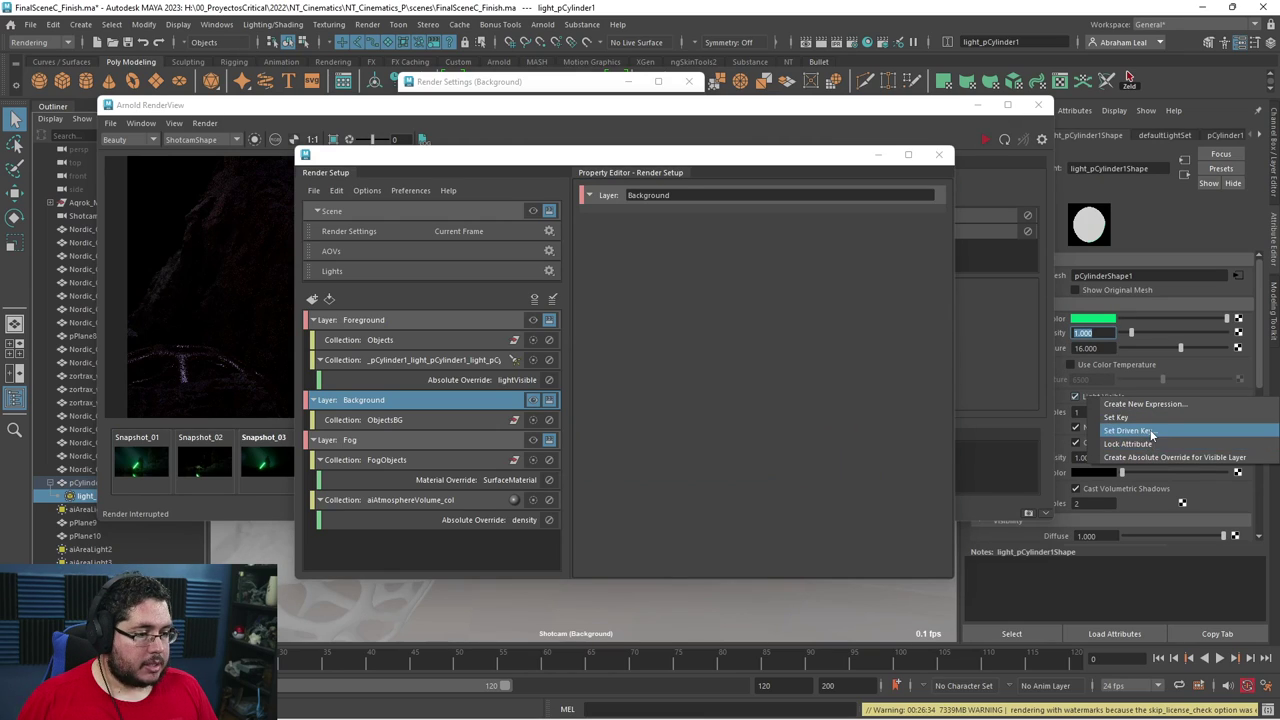
click(1149, 455)
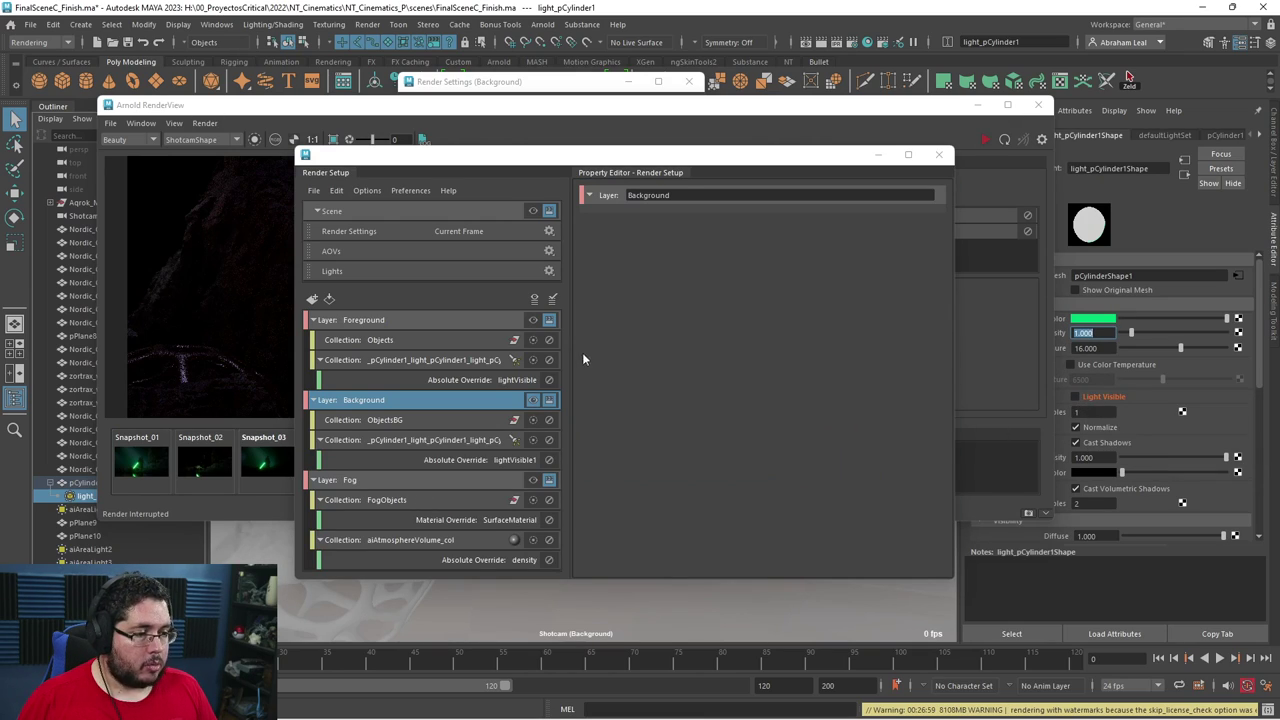
Render the Background layer again with the saber light hidden and raise the preview exposure to examine the dark rocks.
click(952, 125)
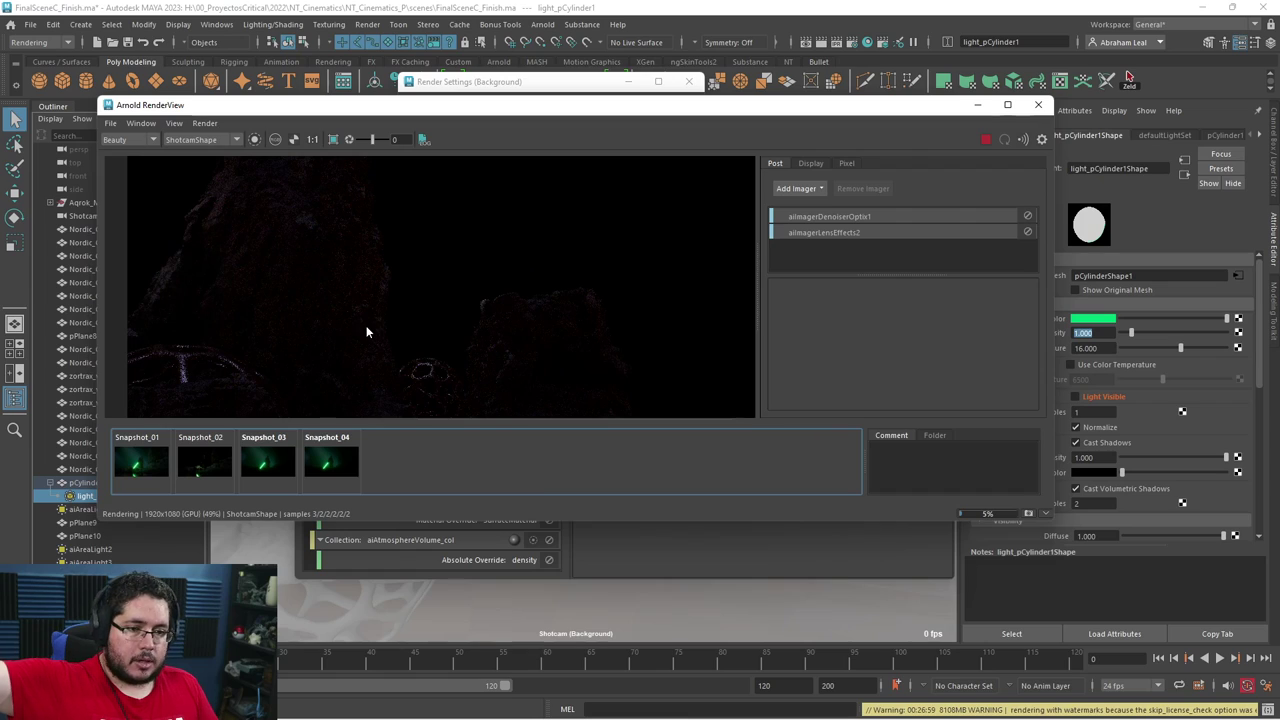
scroll(501, 277, down, 2)
scroll(500, 272, down, 1)
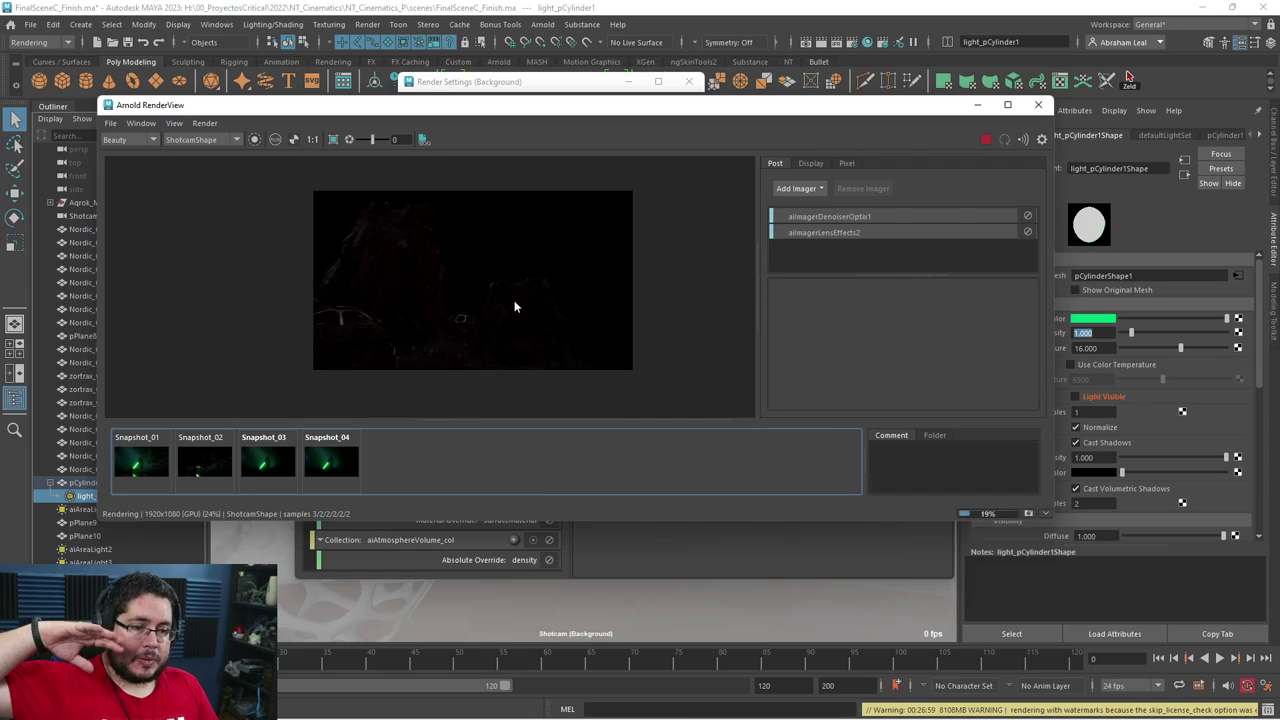
scroll(460, 290, up, 1)
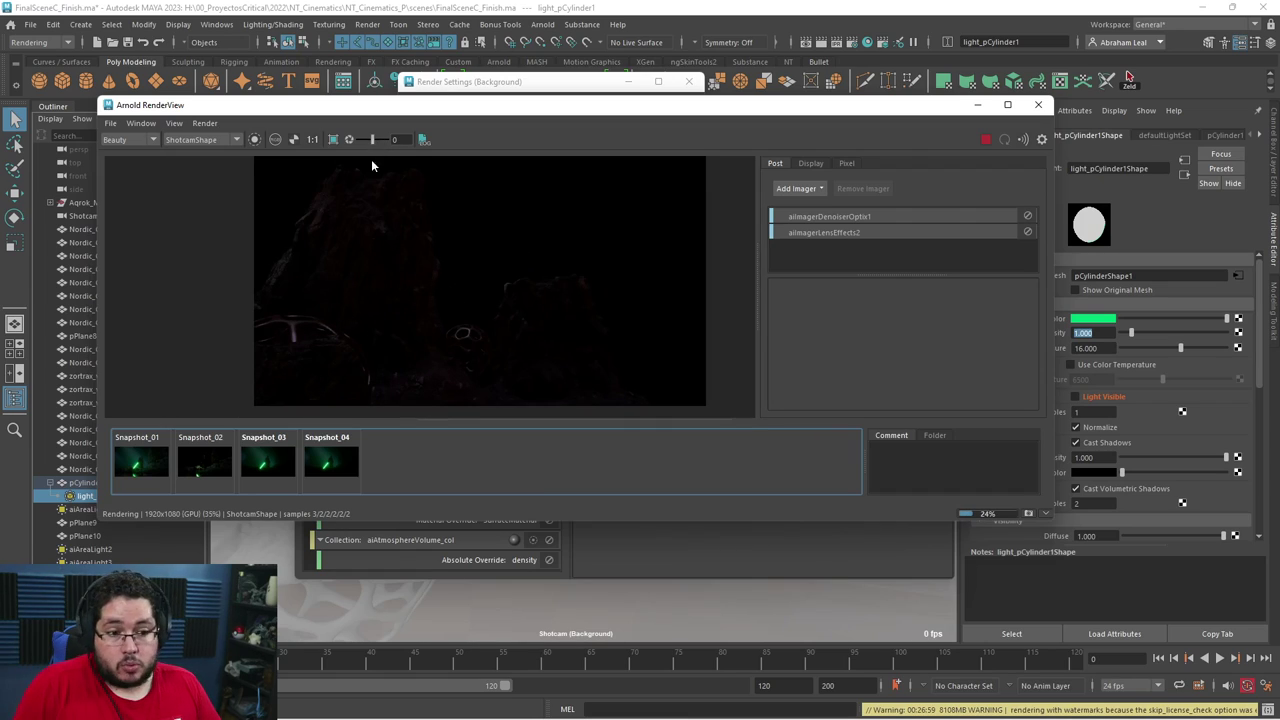
drag(373, 140, 373, 139)
click(400, 139)
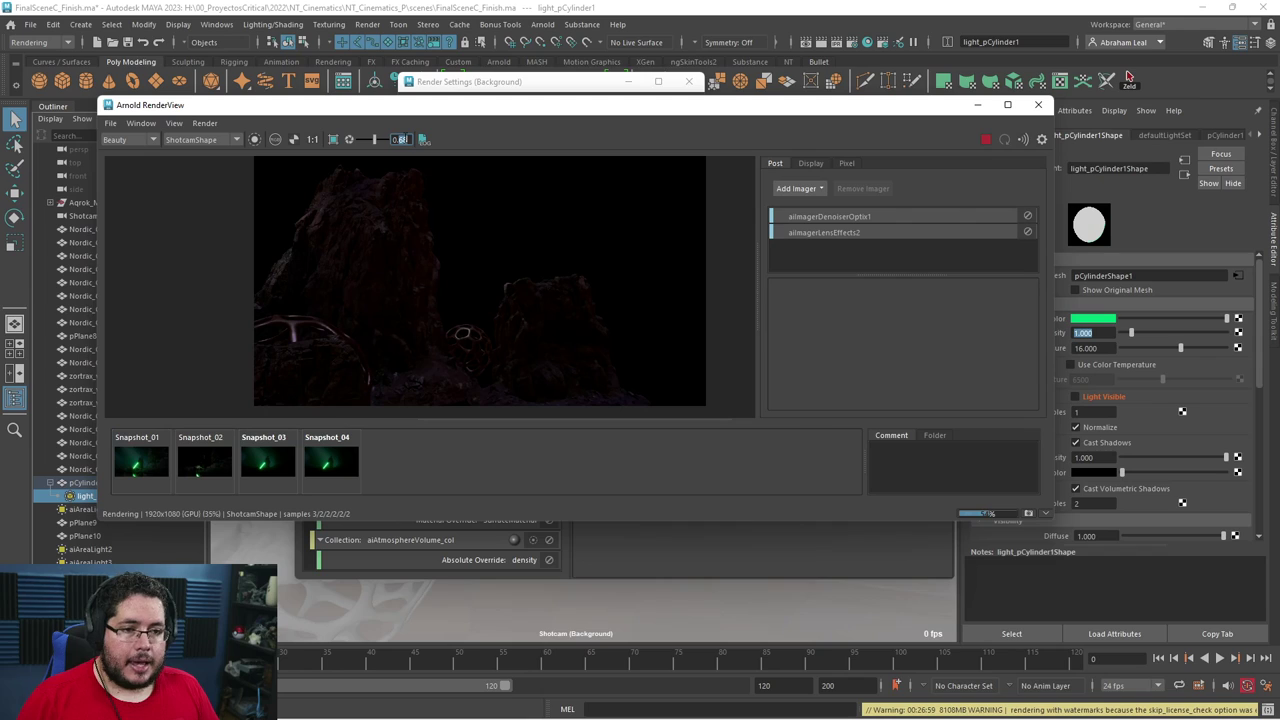
Reset the Arnold RenderView exposure to 0 and minimize the render window.
text(0)
key(Return)
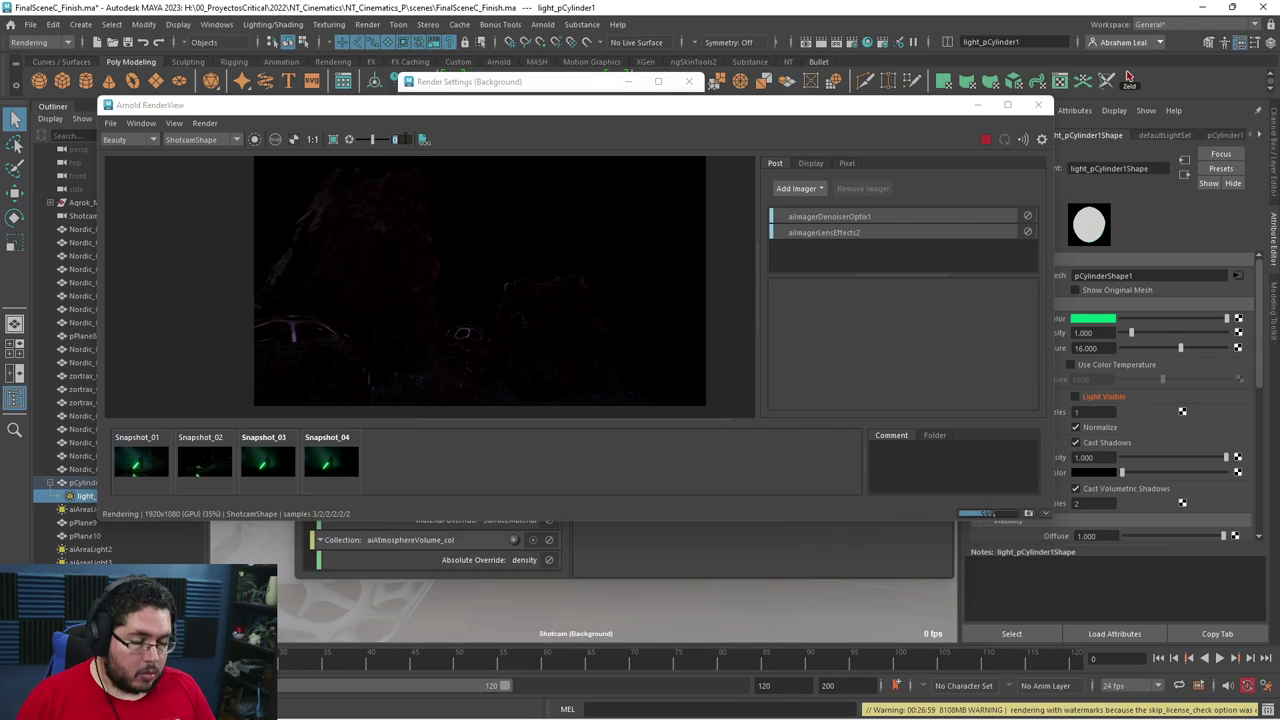
click(978, 106)
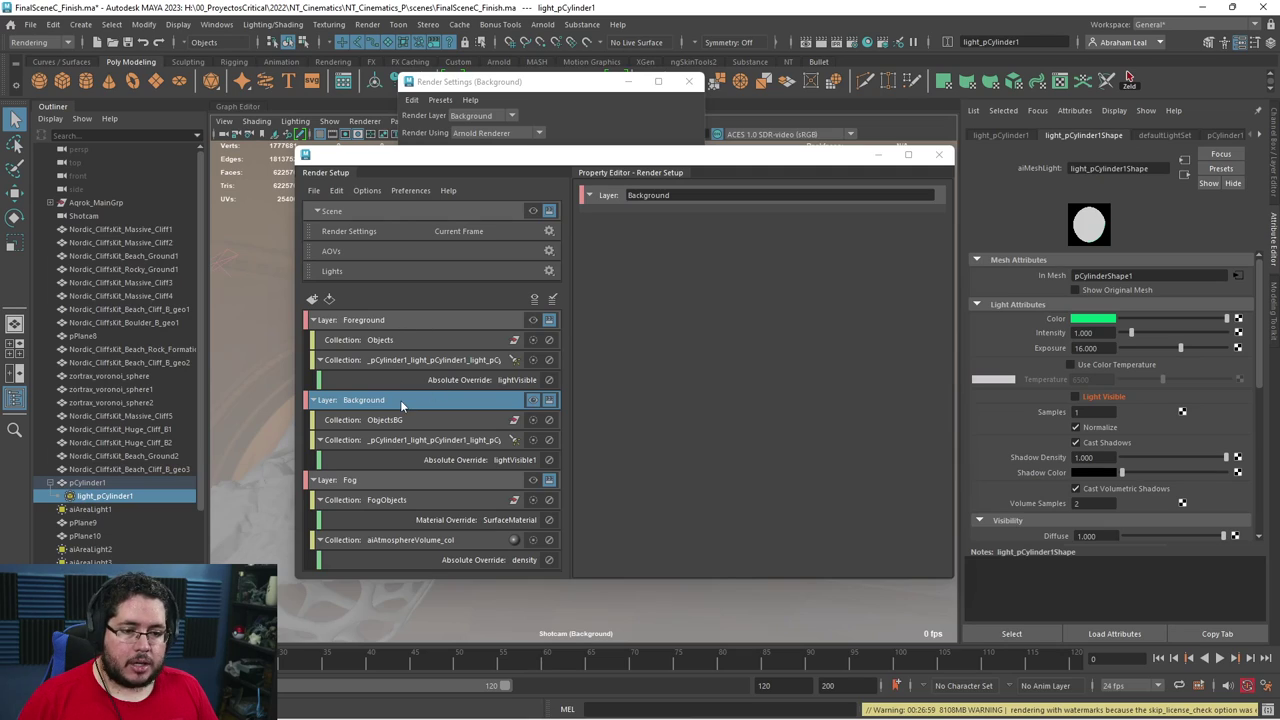
Collapse the Fog, Background and Foreground layers in Render Setup and make the master Scene layer visible.
click(312, 480)
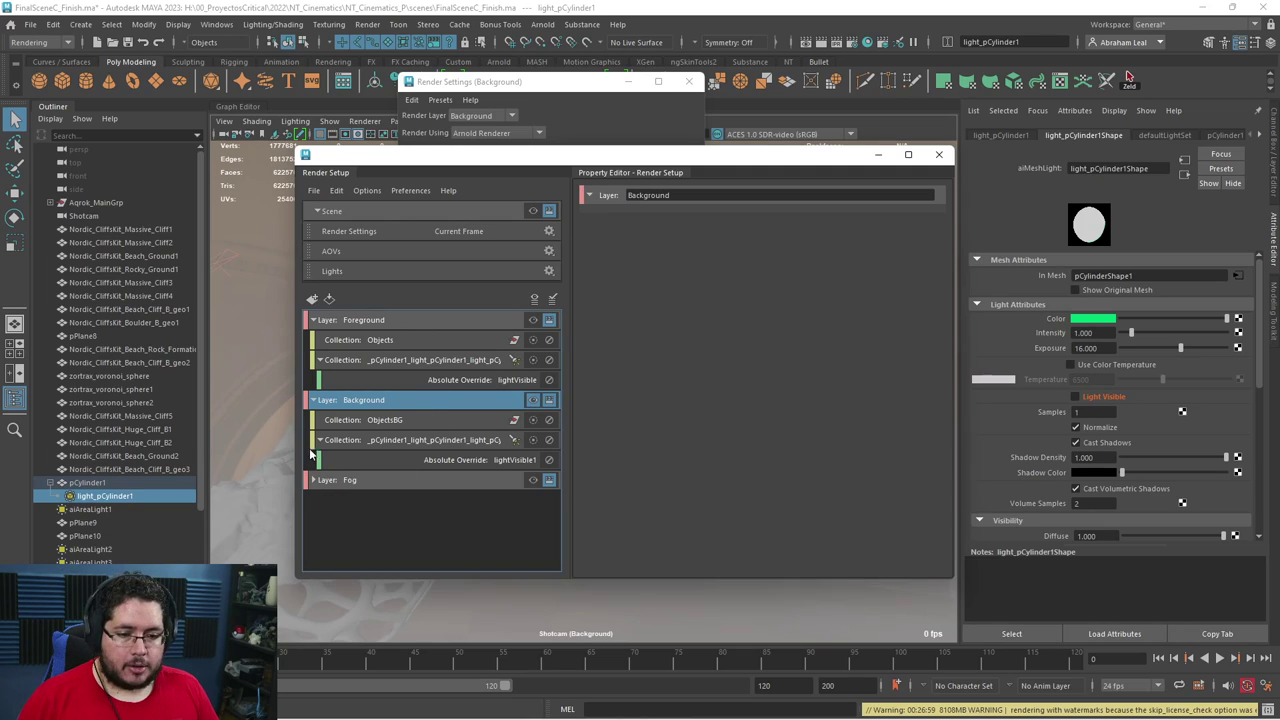
click(314, 400)
click(313, 320)
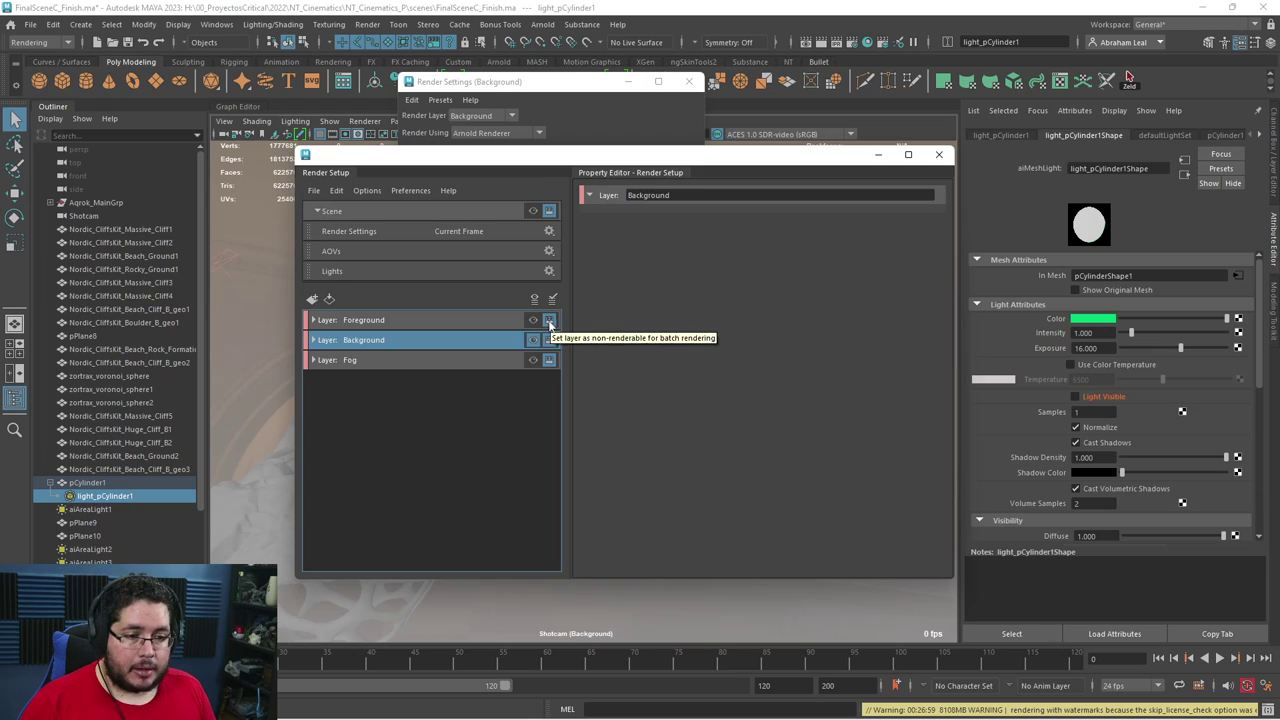
click(535, 211)
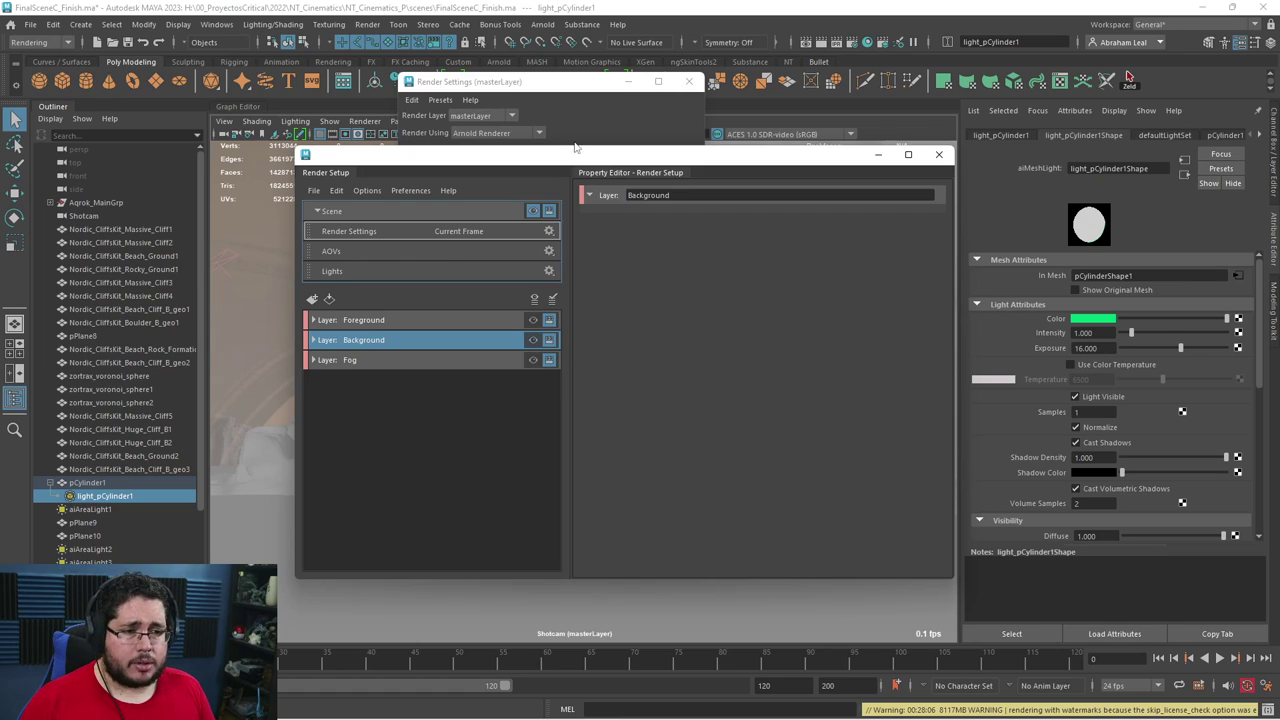
Bring up the common render settings, check the image formats and the saved render snapshots, and close the Arnold RenderView.
click(572, 97)
click(424, 153)
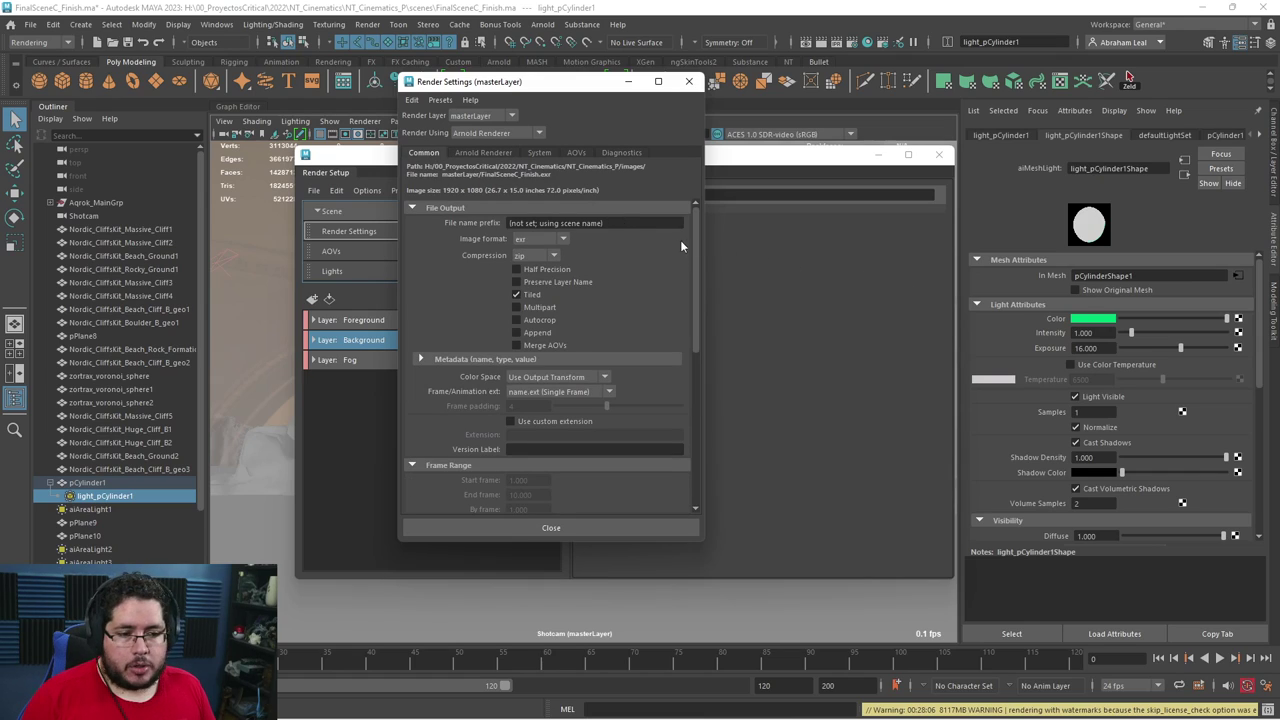
click(564, 240)
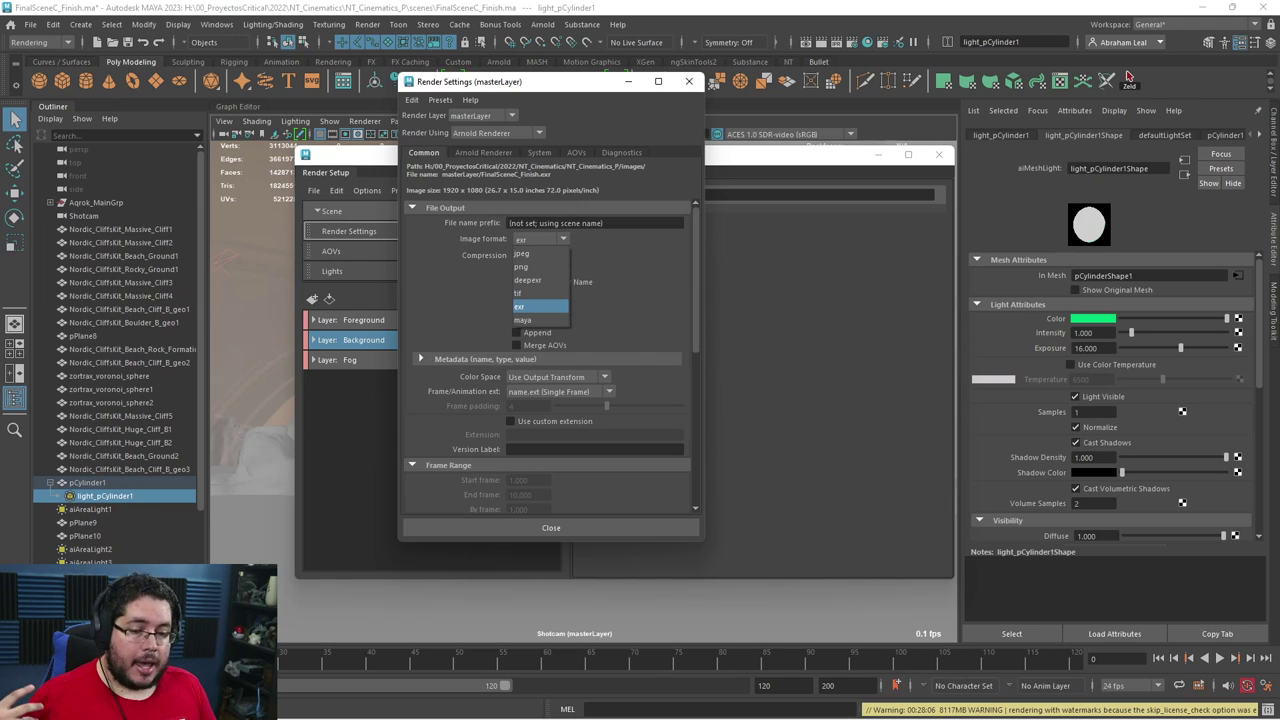
key(Return)
click(336, 480)
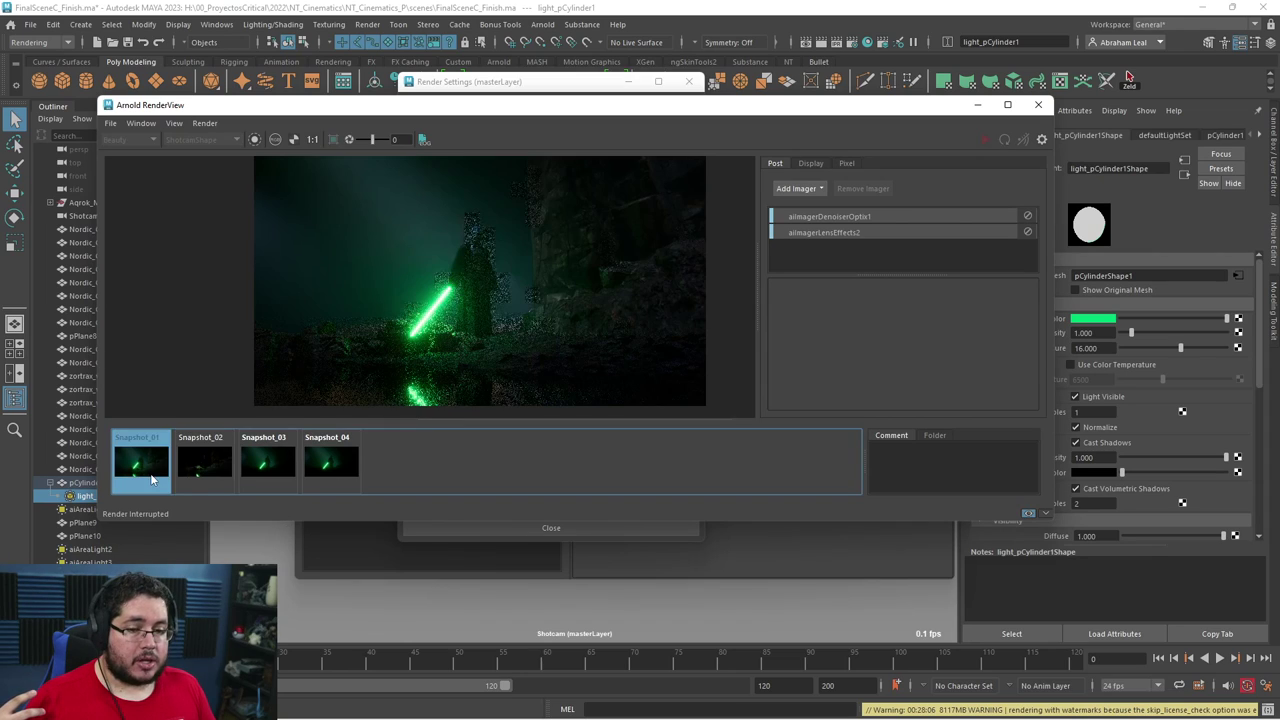
click(1038, 105)
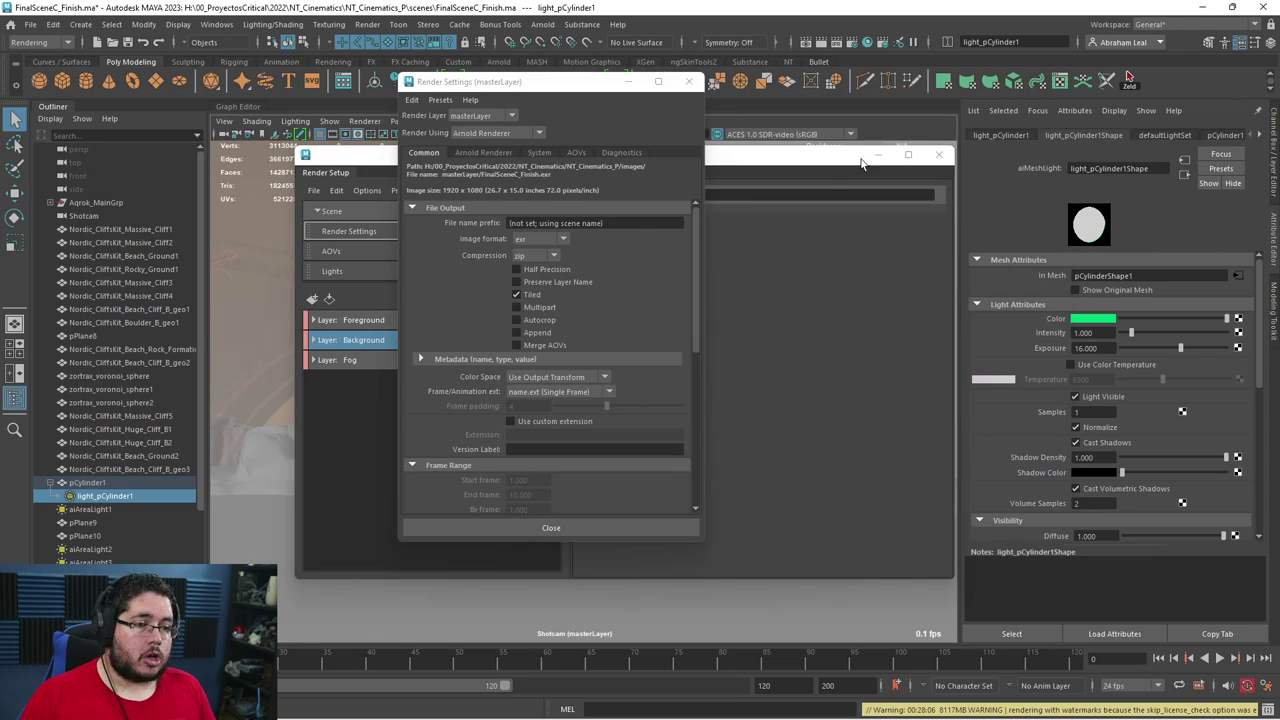
Set the masterLayer output format to exr with Half Precision enabled, and close the Render Settings and Render Setup windows.
click(560, 240)
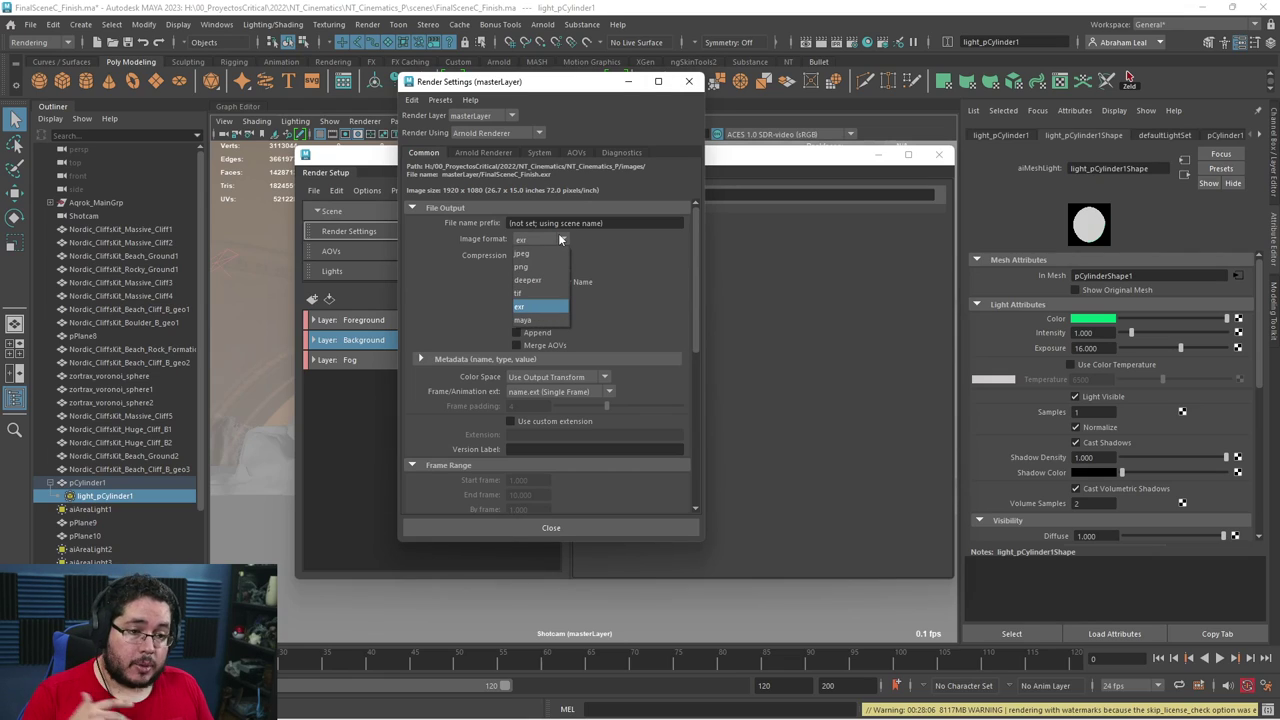
click(548, 308)
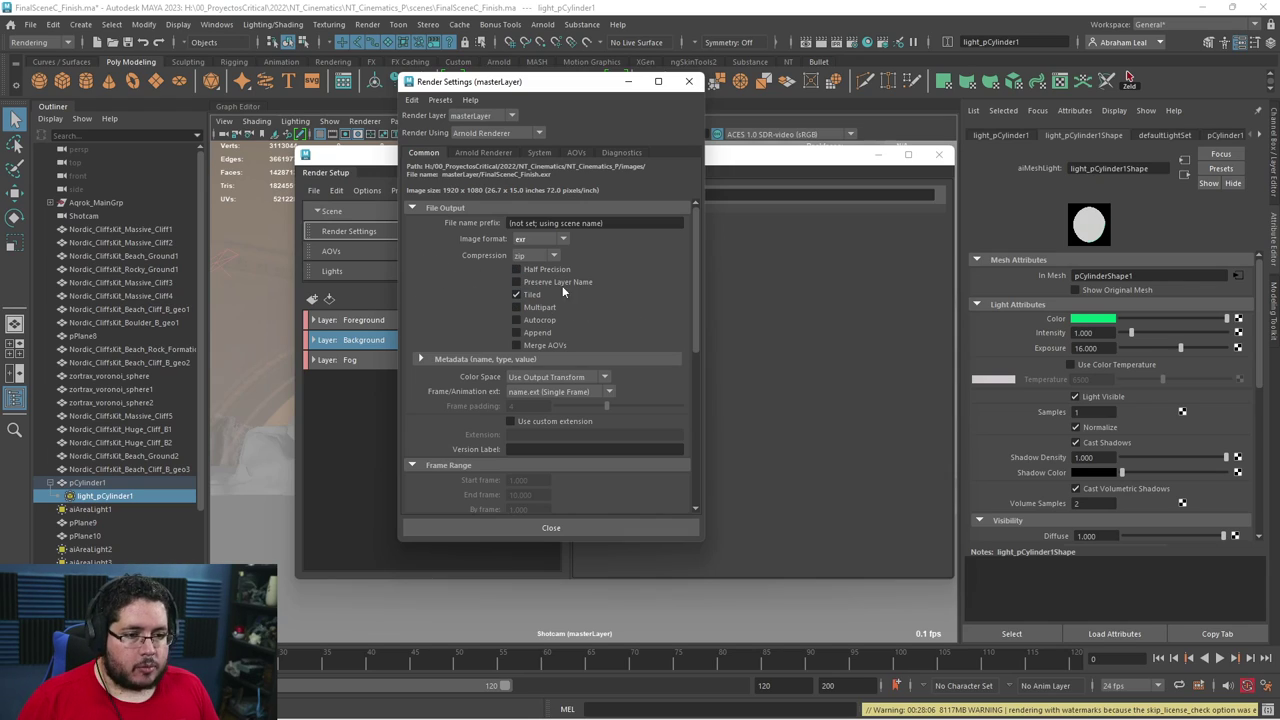
click(563, 272)
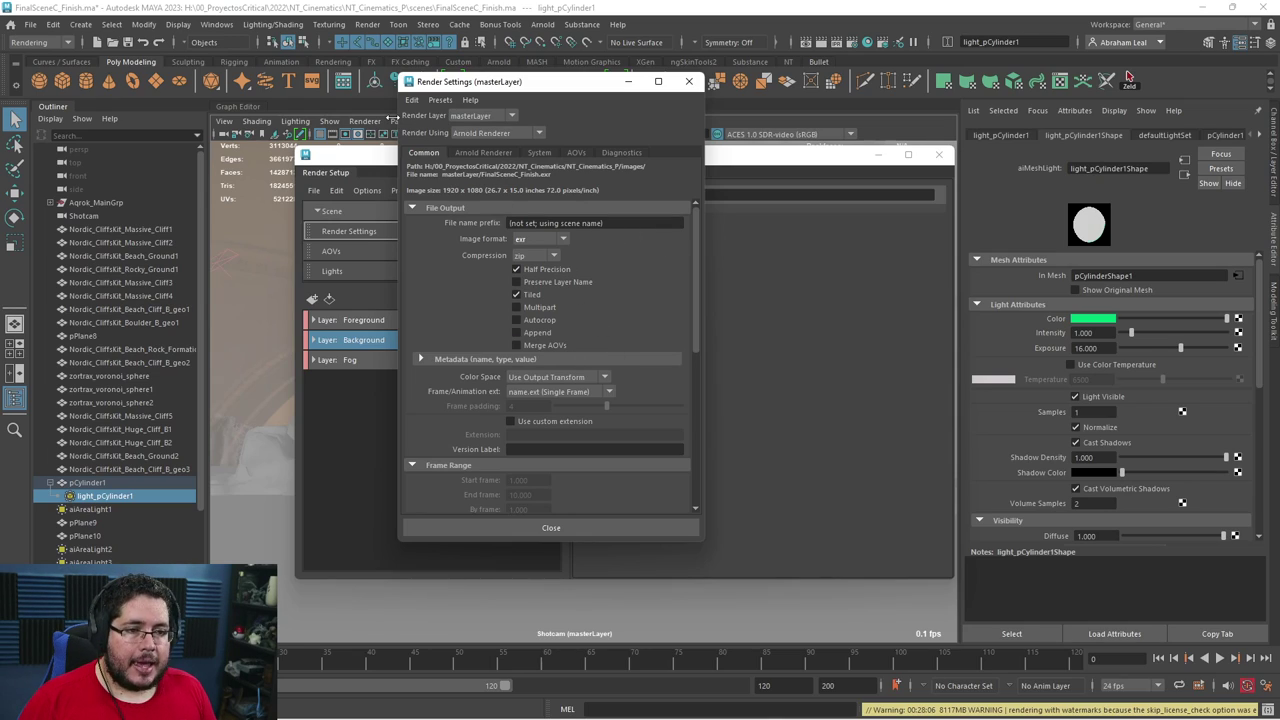
click(480, 116)
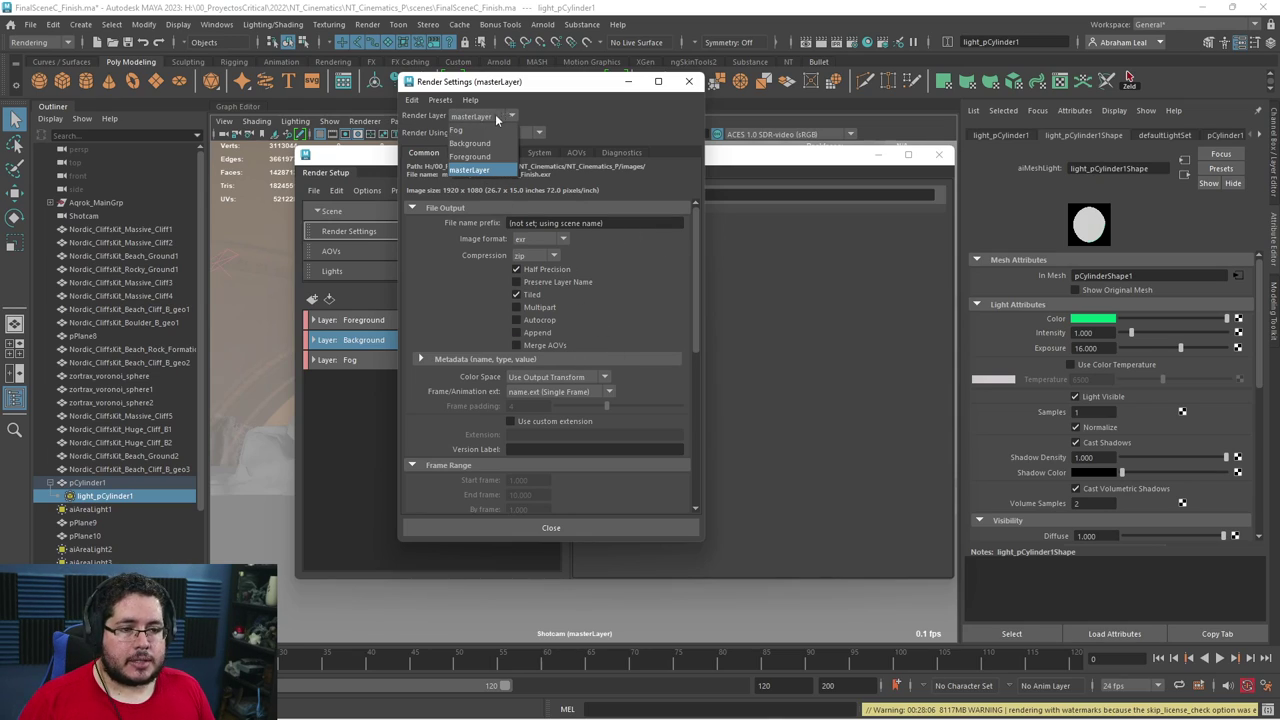
click(522, 116)
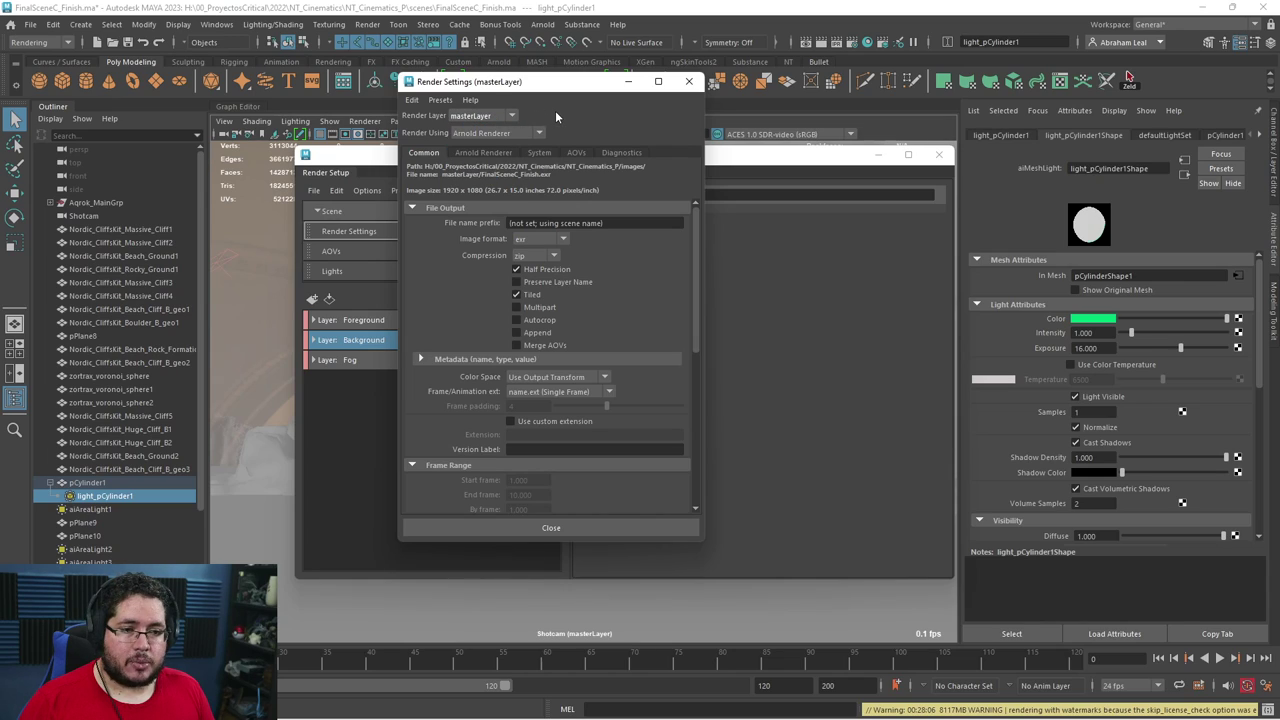
click(688, 84)
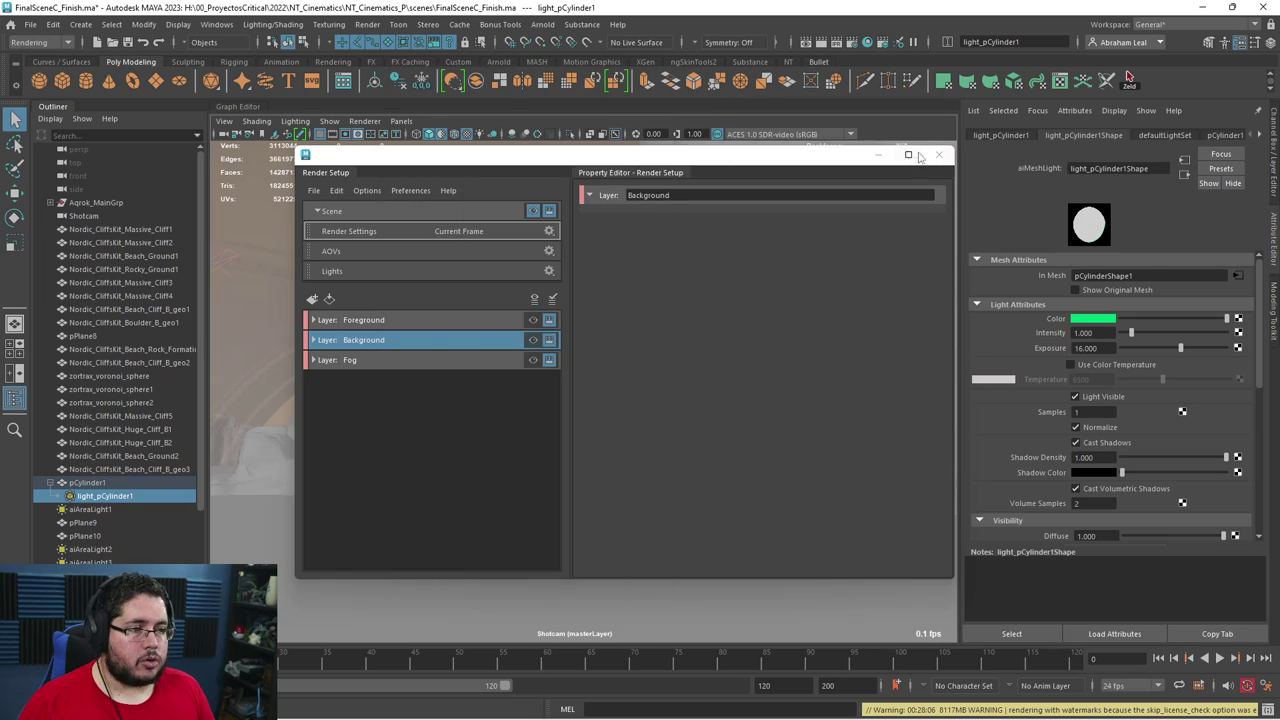
click(938, 154)
Save the scene under the new name FinalSceneC_FinishRenderLayersMaster.ma in the scenes folder.
click(31, 24)
click(72, 95)
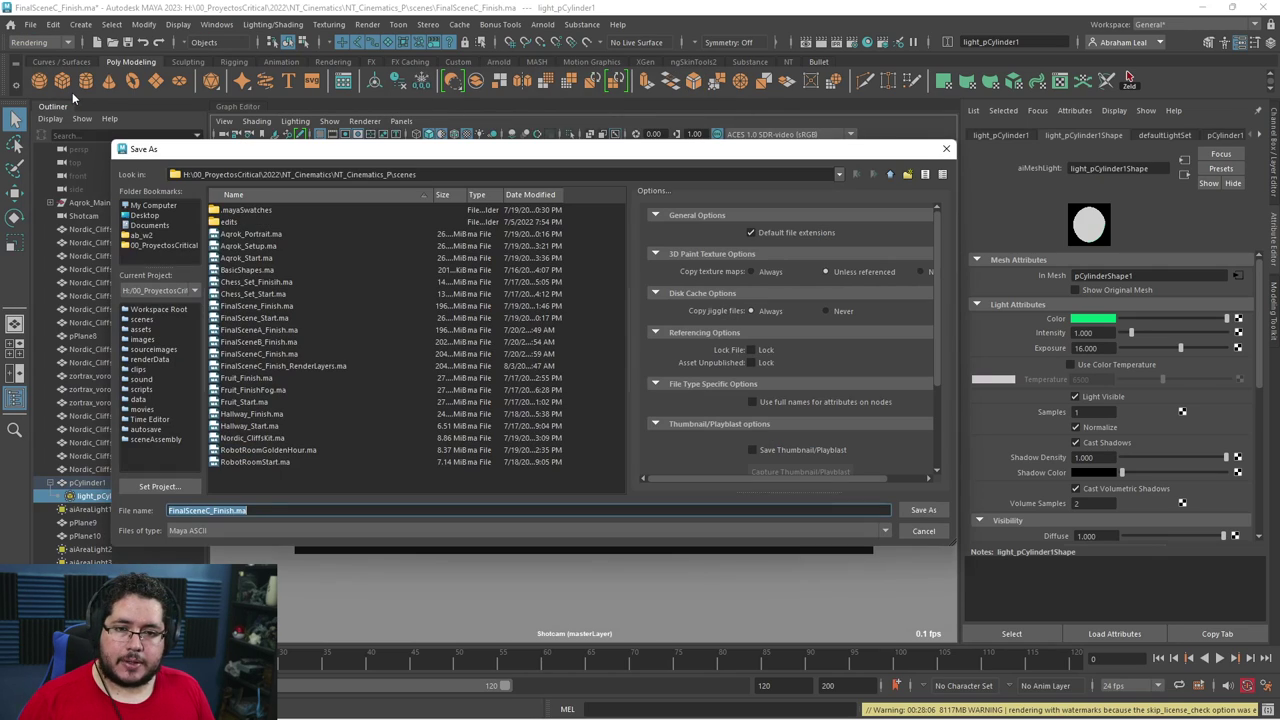
key(End)
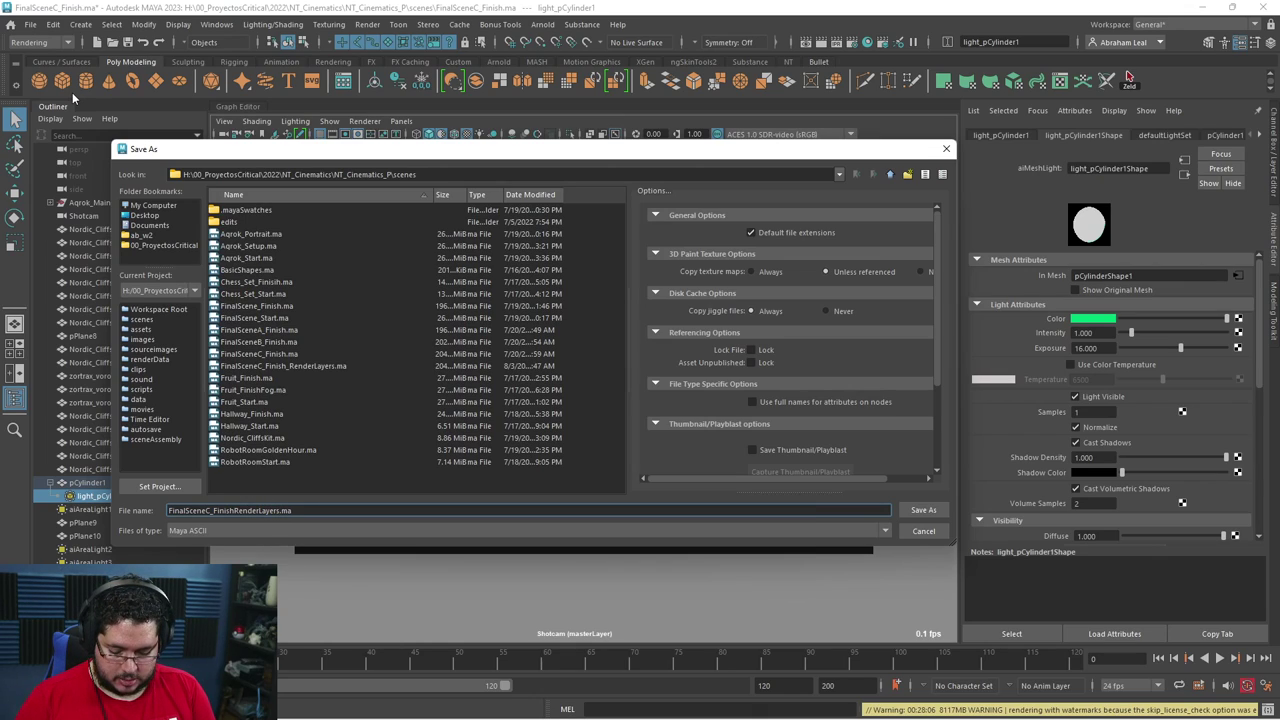
key(Return)
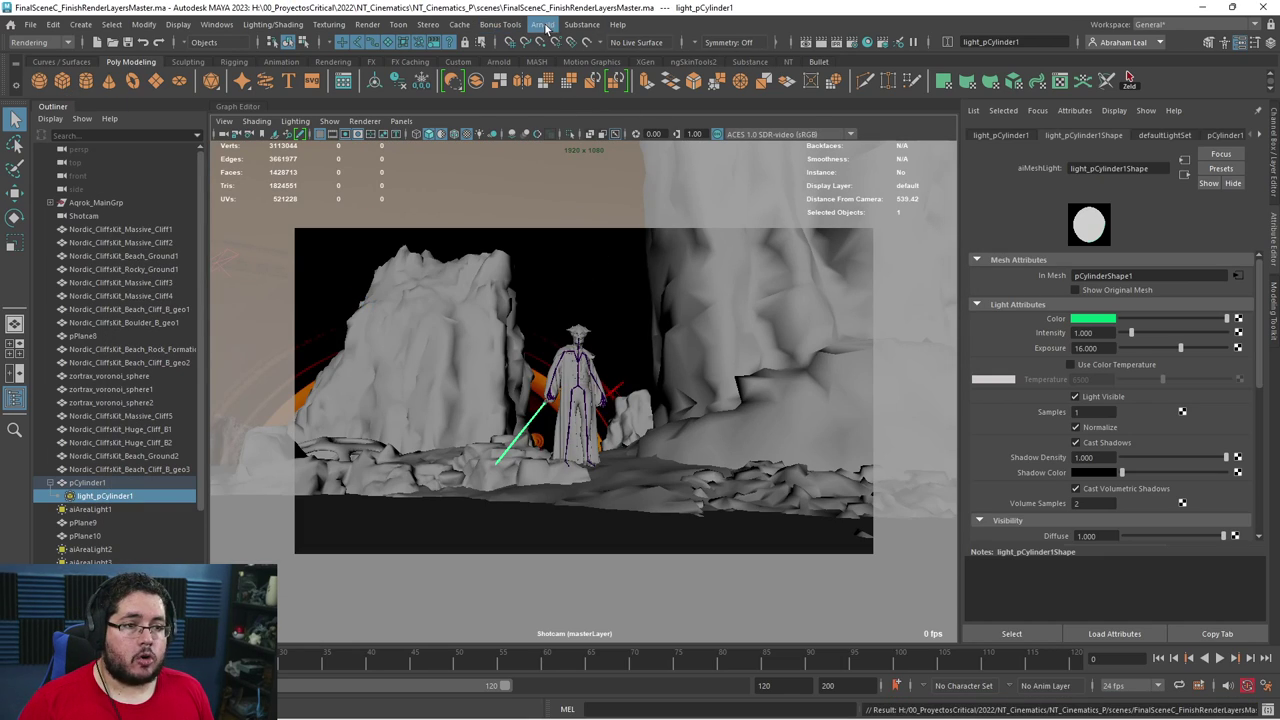
Run Render Sequence for the current frame from the Shotcam camera with All Render-Enabled Layers on.
click(806, 41)
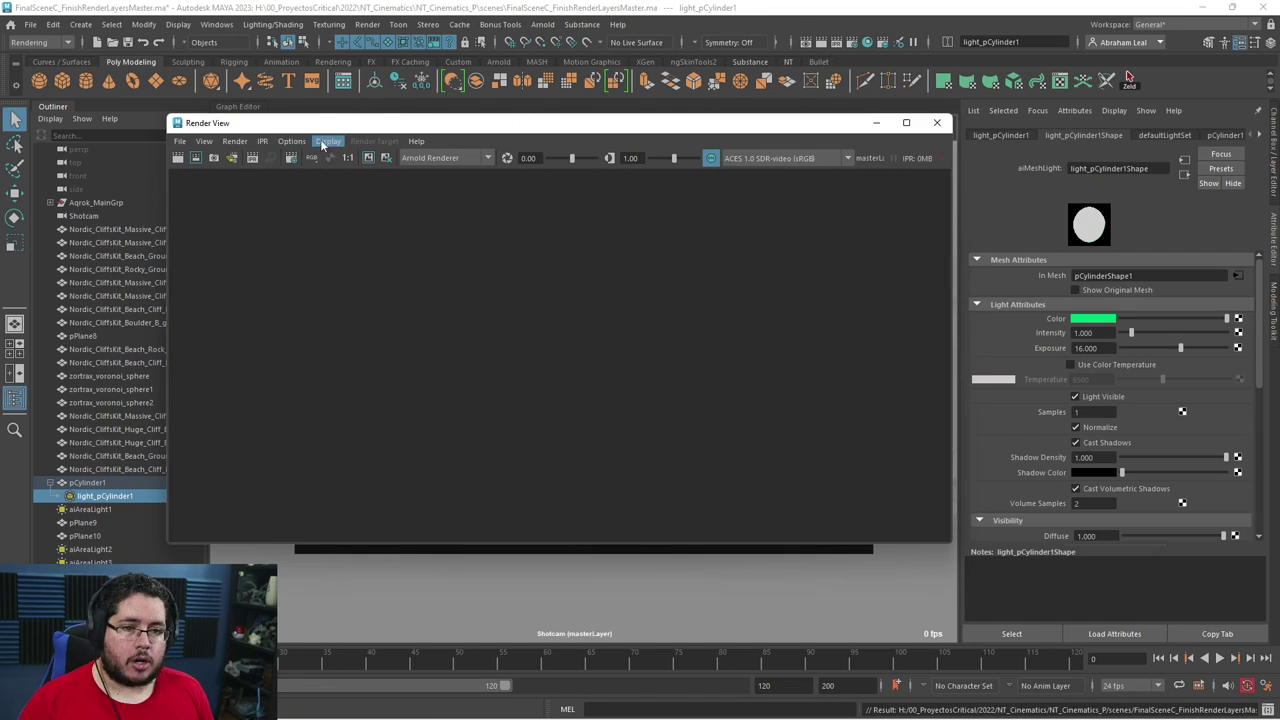
click(234, 141)
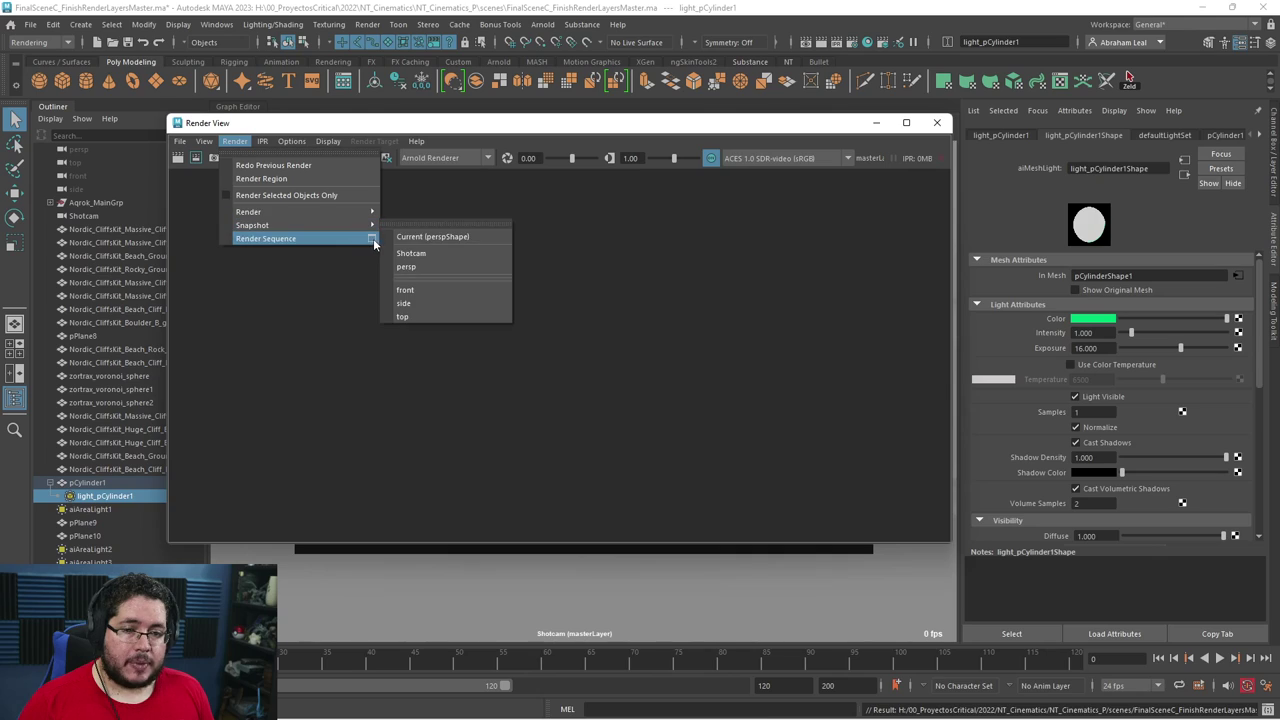
click(373, 241)
drag(560, 241, 544, 217)
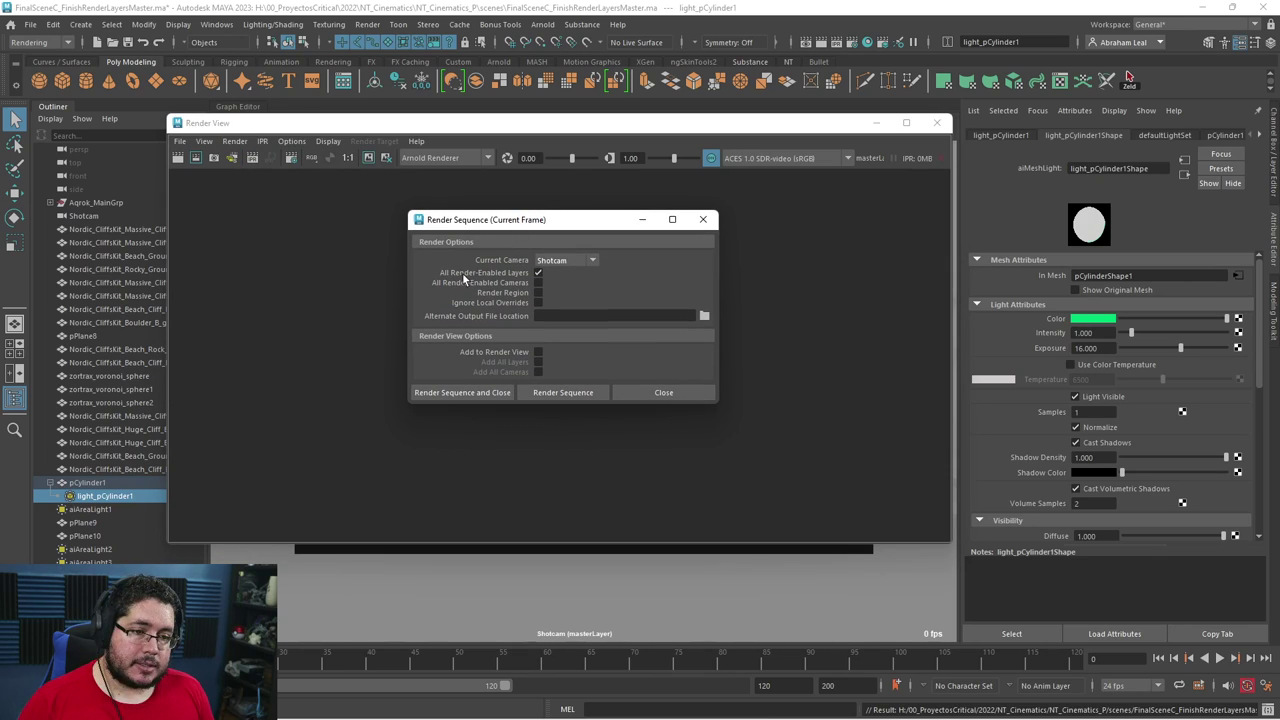
click(537, 274)
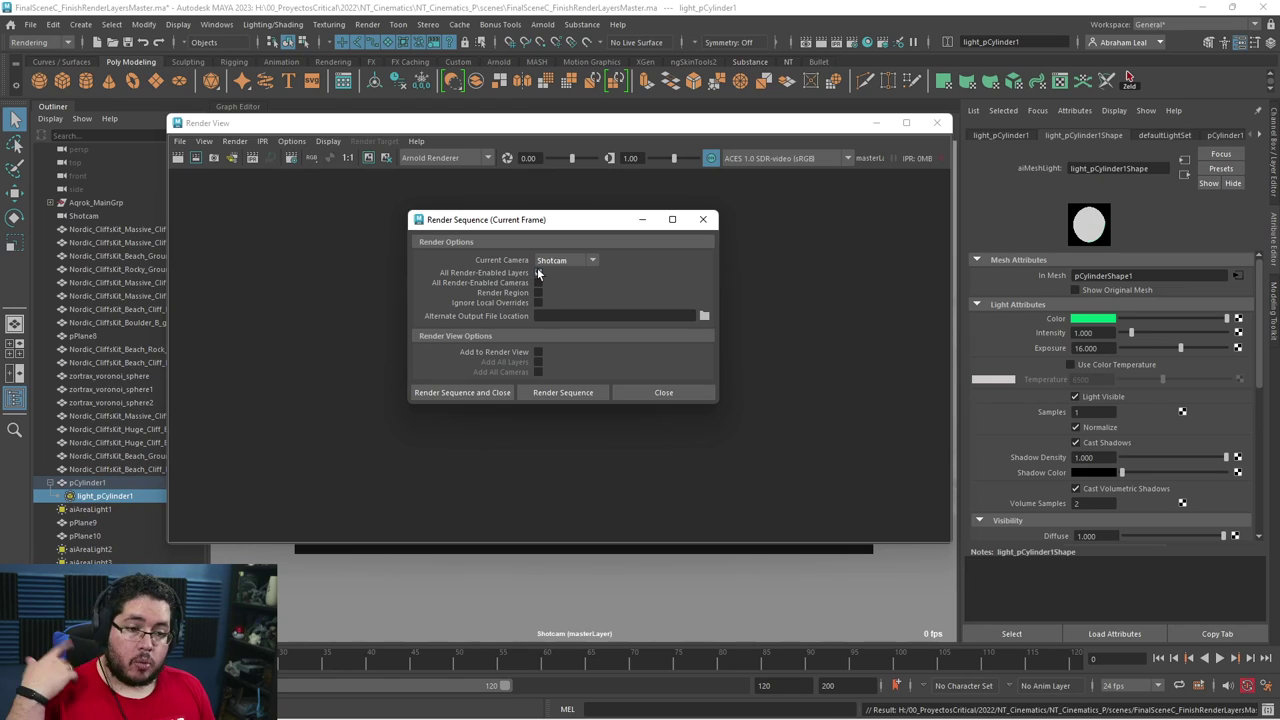
click(539, 274)
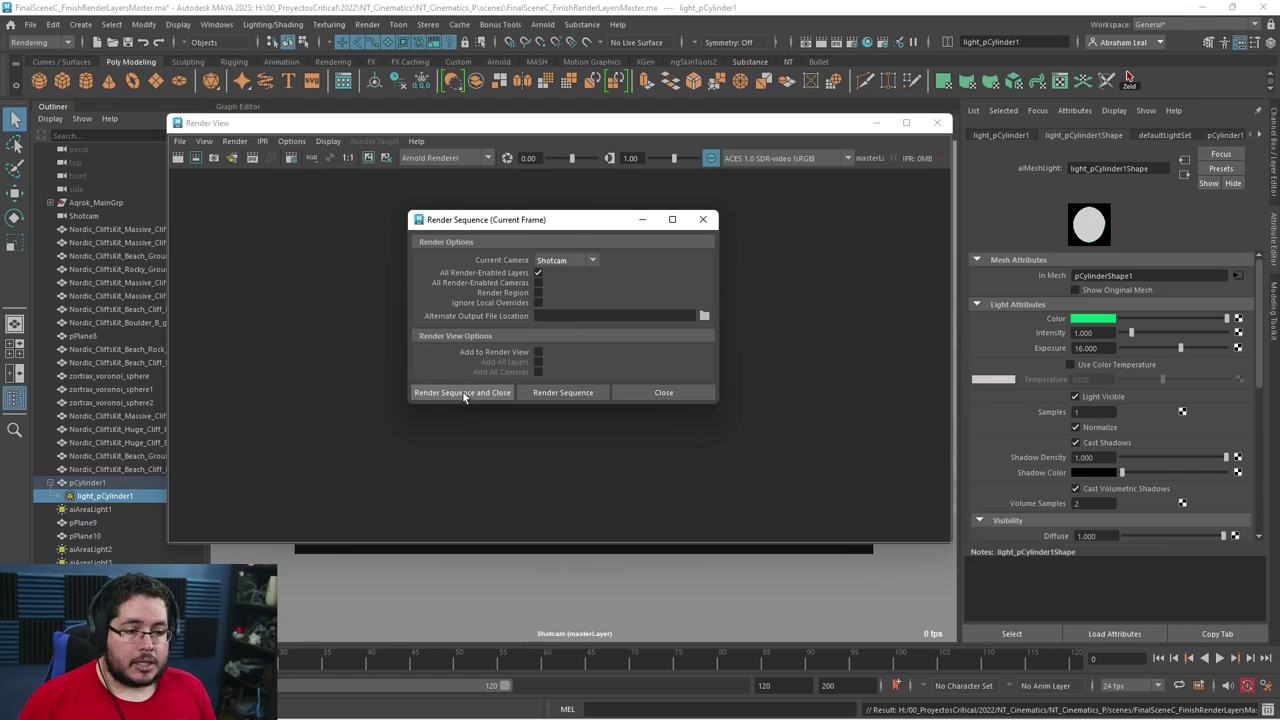
click(606, 391)
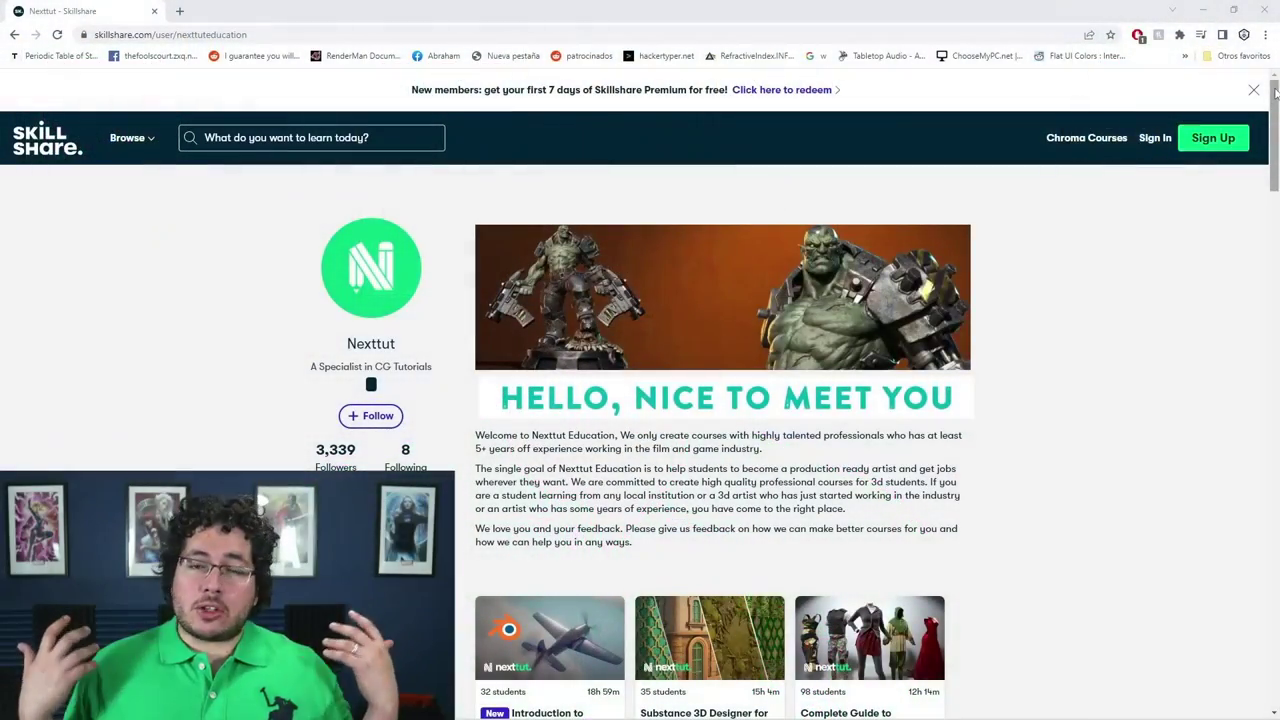
Dismiss the membership banner on Nexttut's Skillshare page in the browser and look through the course list.
click(1254, 90)
scroll(640, 300, down, 2)
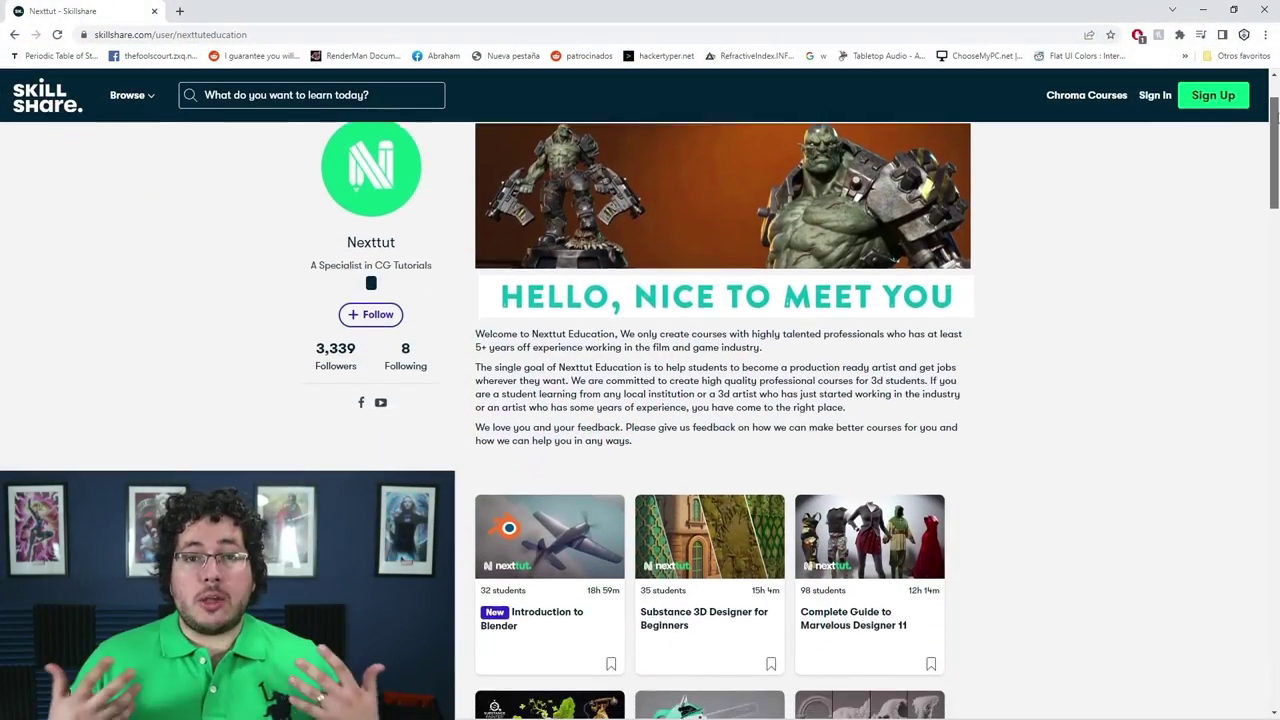
scroll(640, 400, down, 3)
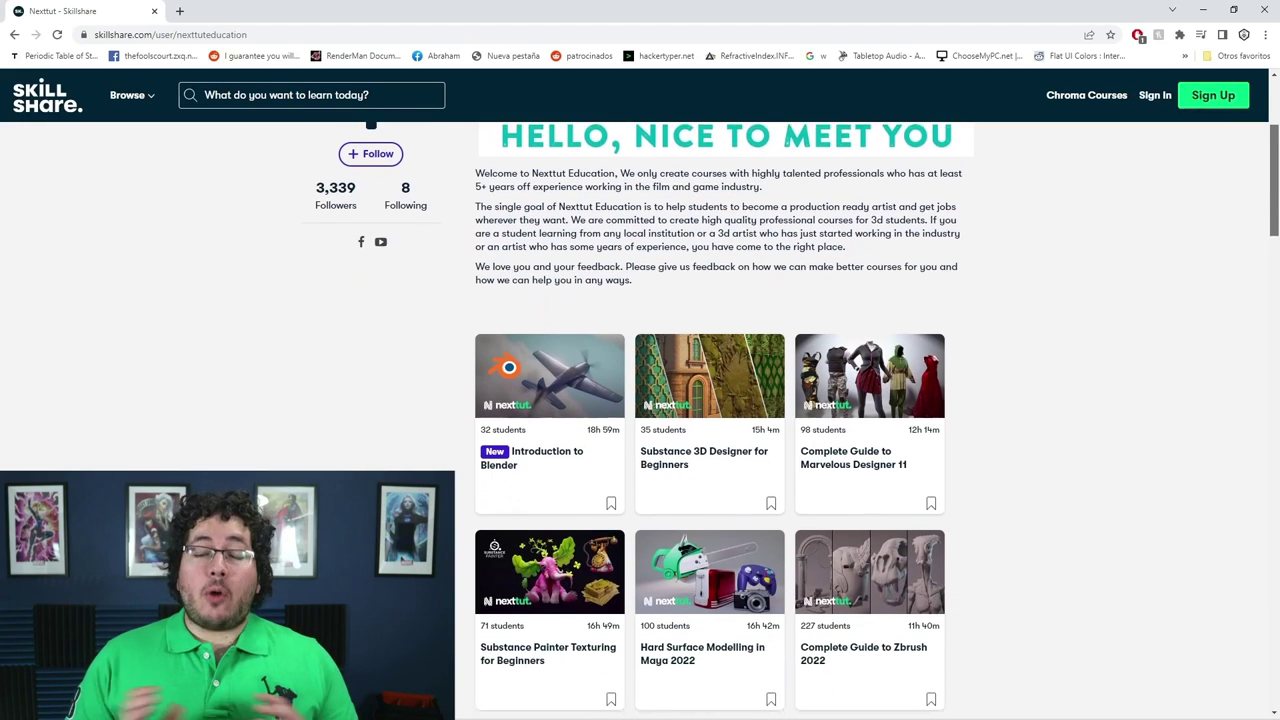
scroll(640, 400, down, 1)
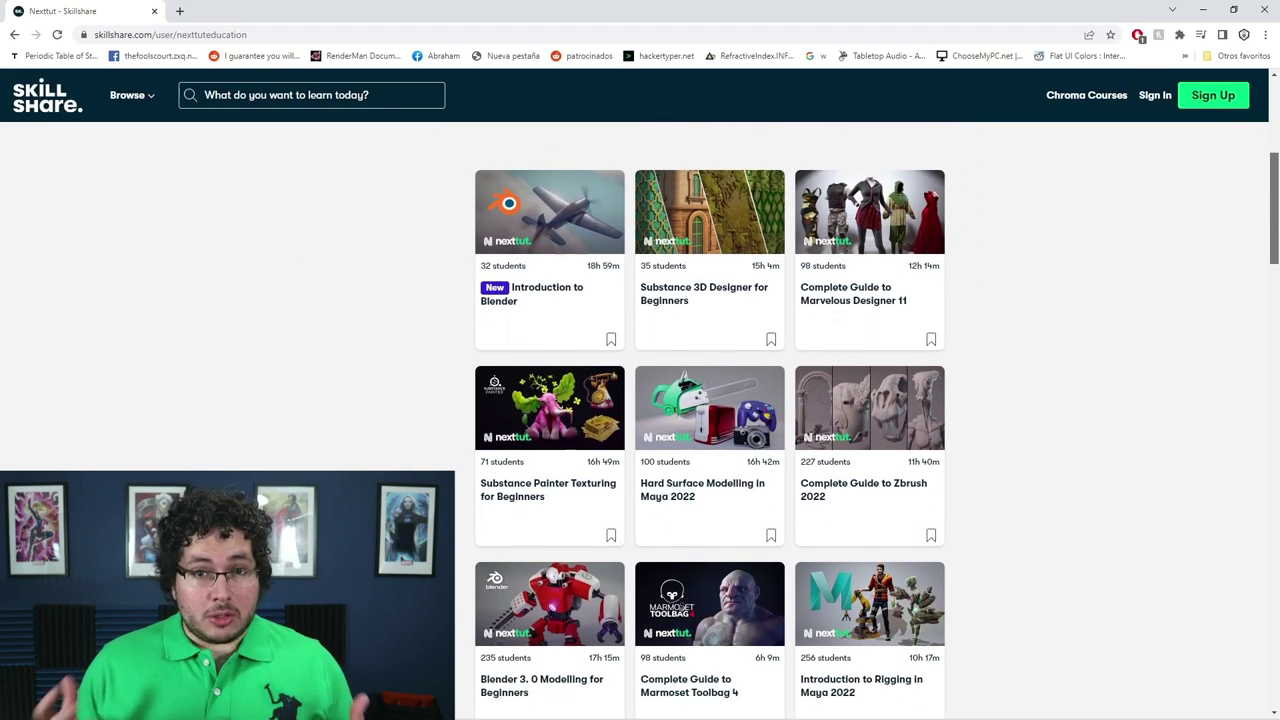
scroll(710, 400, down, 1)
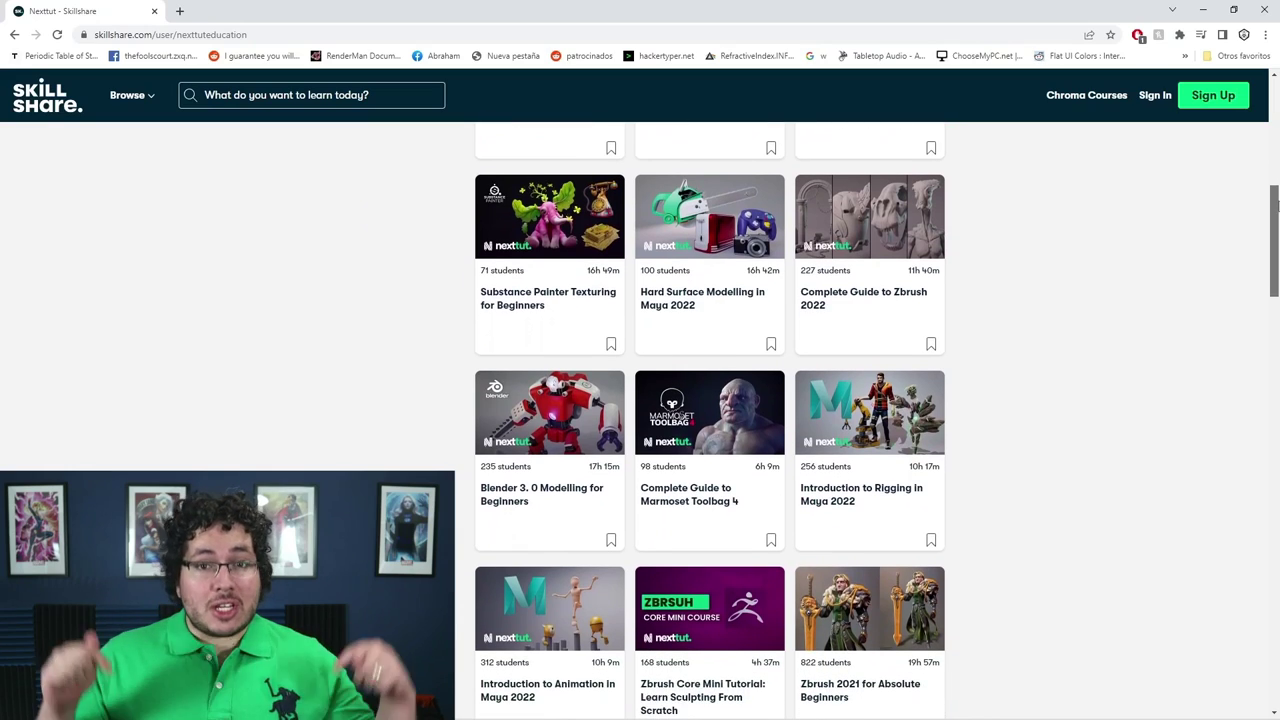
drag(1275, 222, 1240, 377)
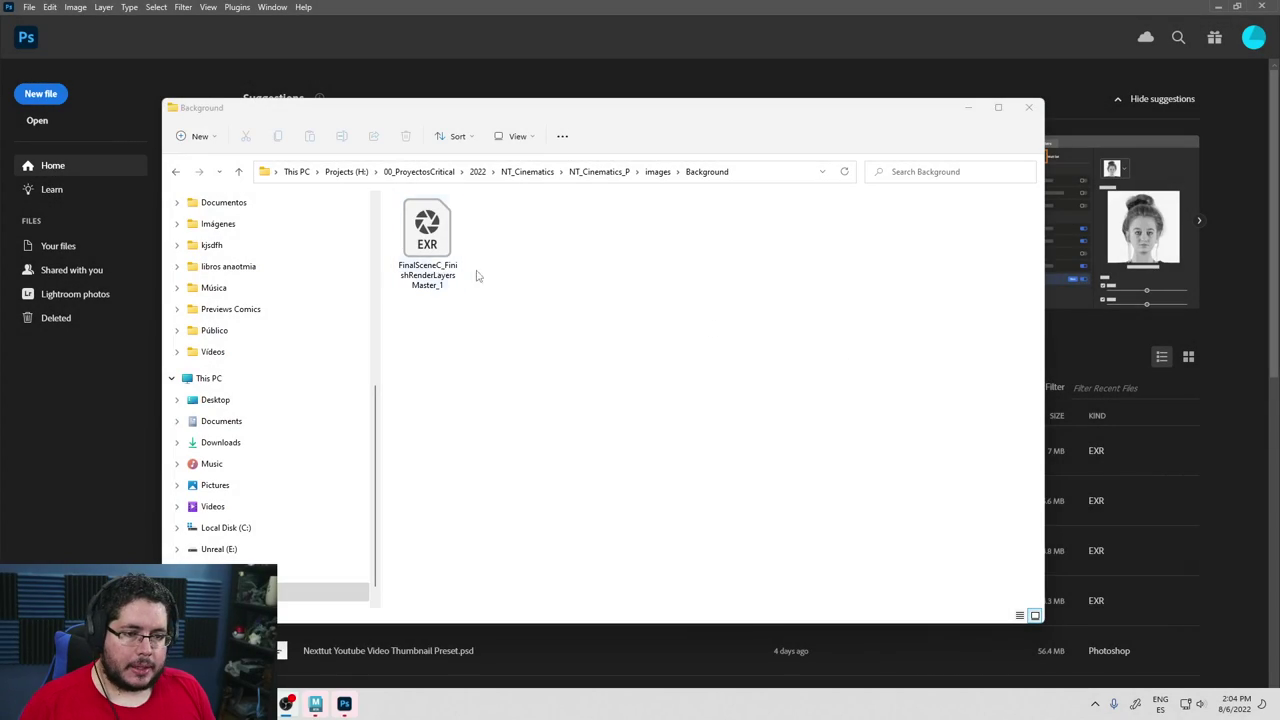
Open the FinalSceneC_FinishRenderLayersMaster_1 EXR render from the Fog folder inside images in Photoshop.
click(652, 171)
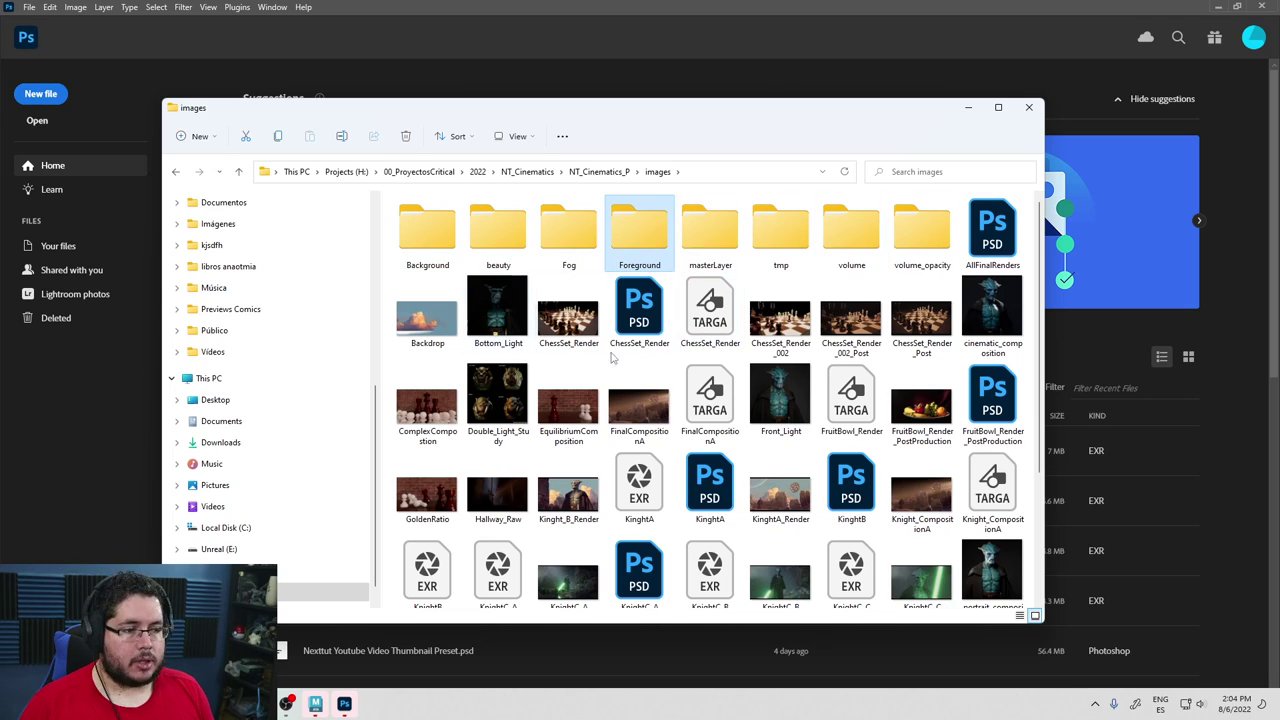
double_click(570, 245)
drag(430, 250, 556, 45)
click(666, 247)
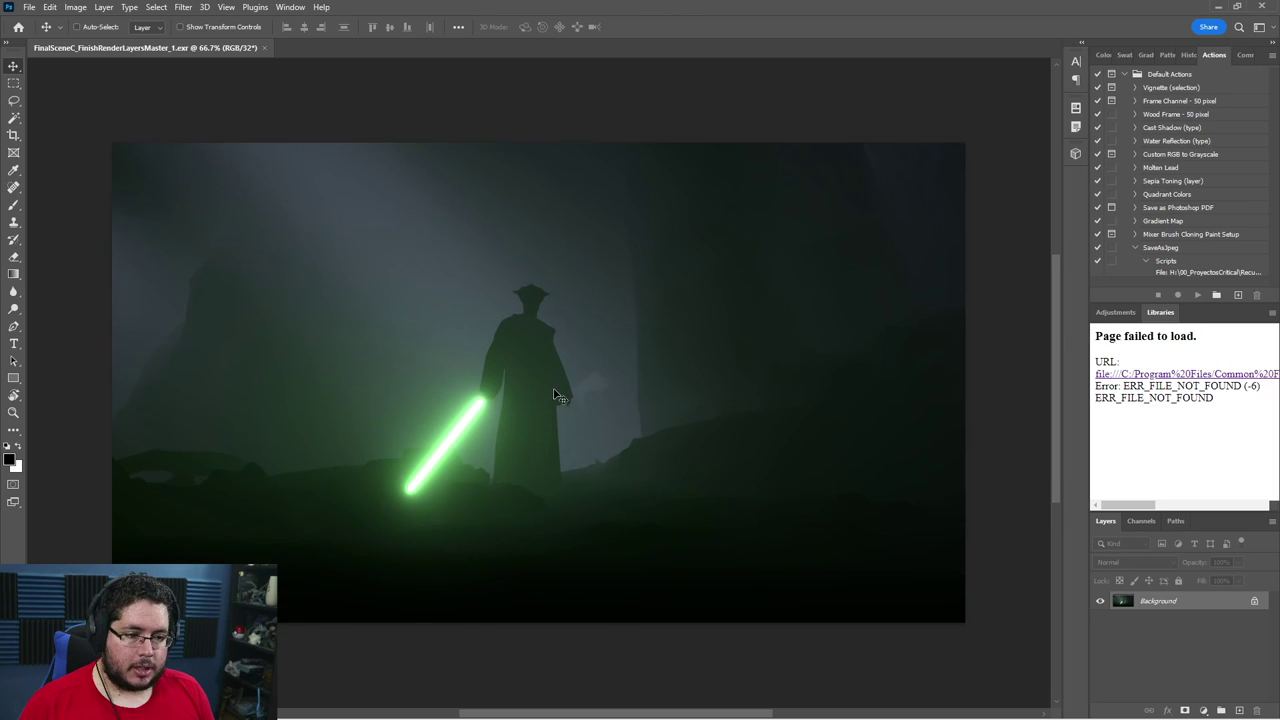
key(ctrl+o)
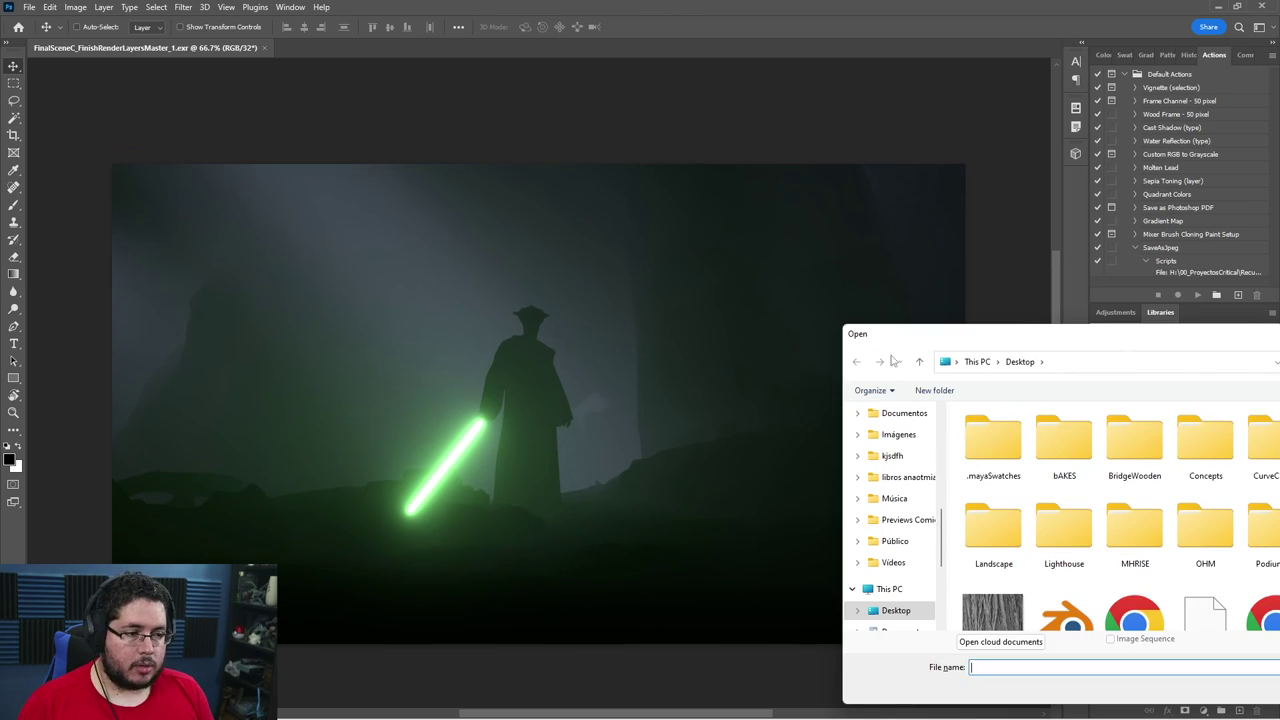
drag(483, 250, 497, 214)
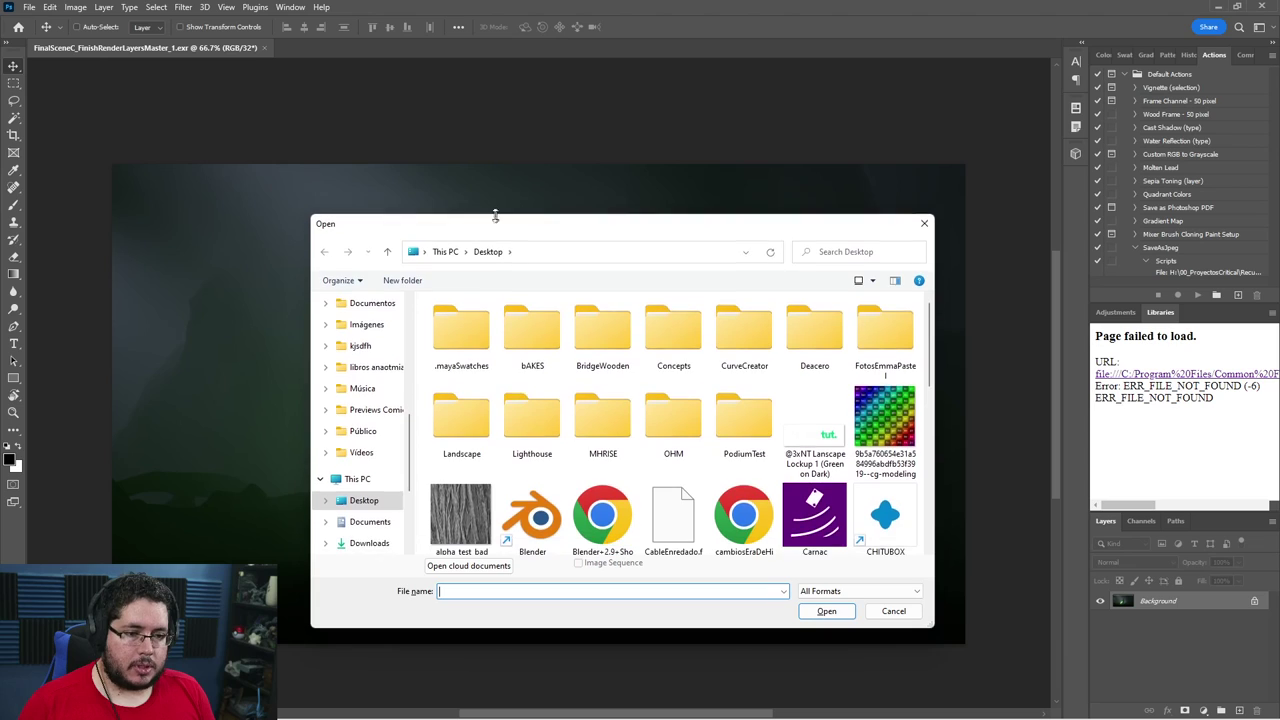
key(Escape)
Open the EXR render from the Background folder inside images in Photoshop, reading its alpha data as an alpha channel.
key(super)
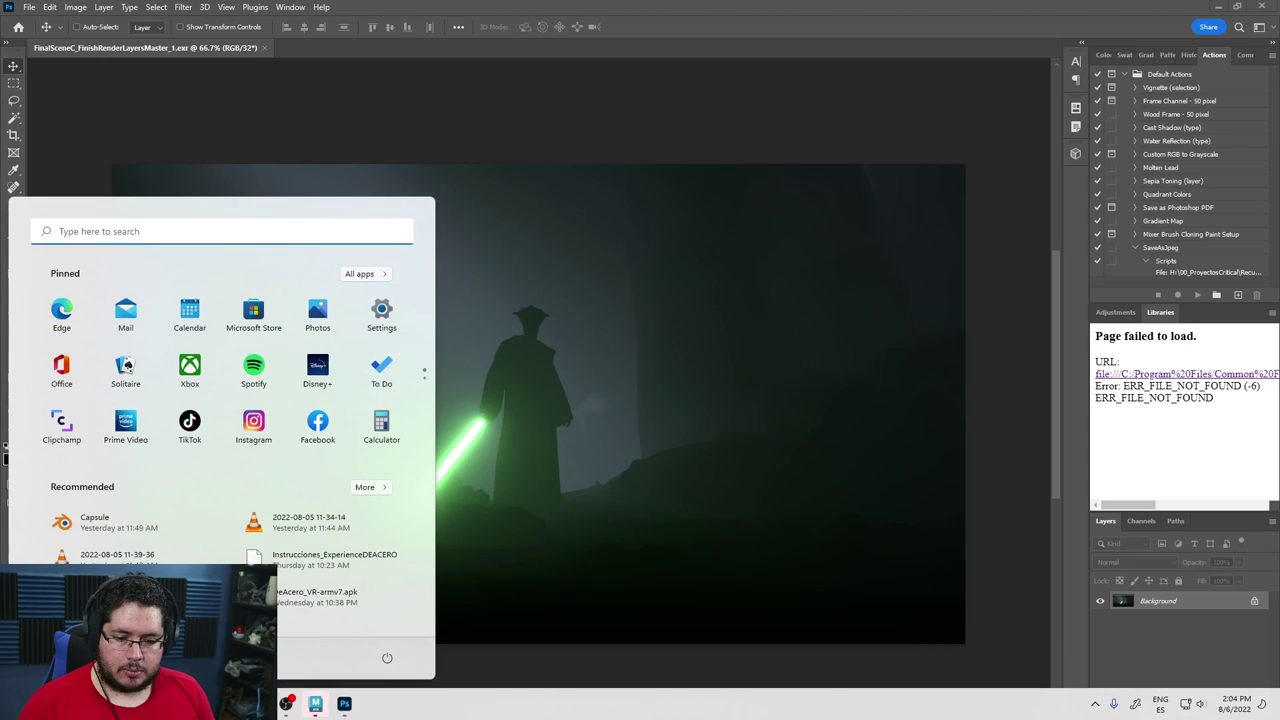
click(436, 336)
key(super+Tab)
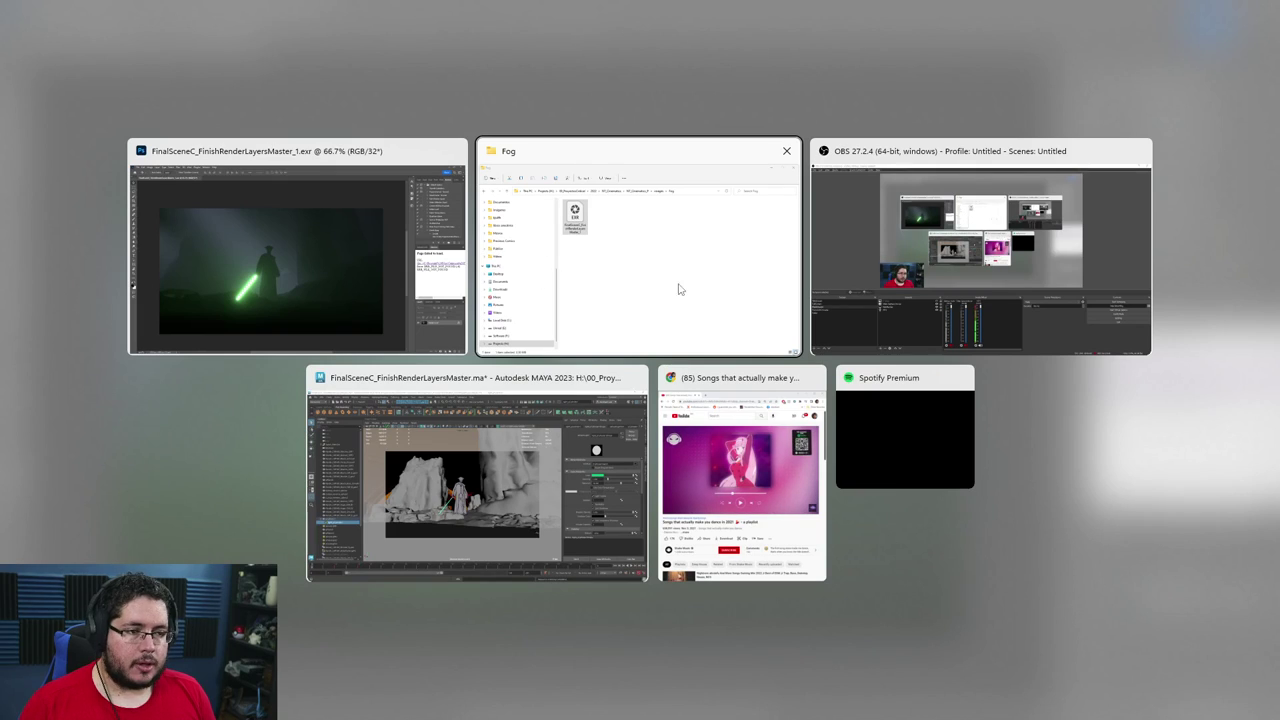
click(706, 286)
click(654, 171)
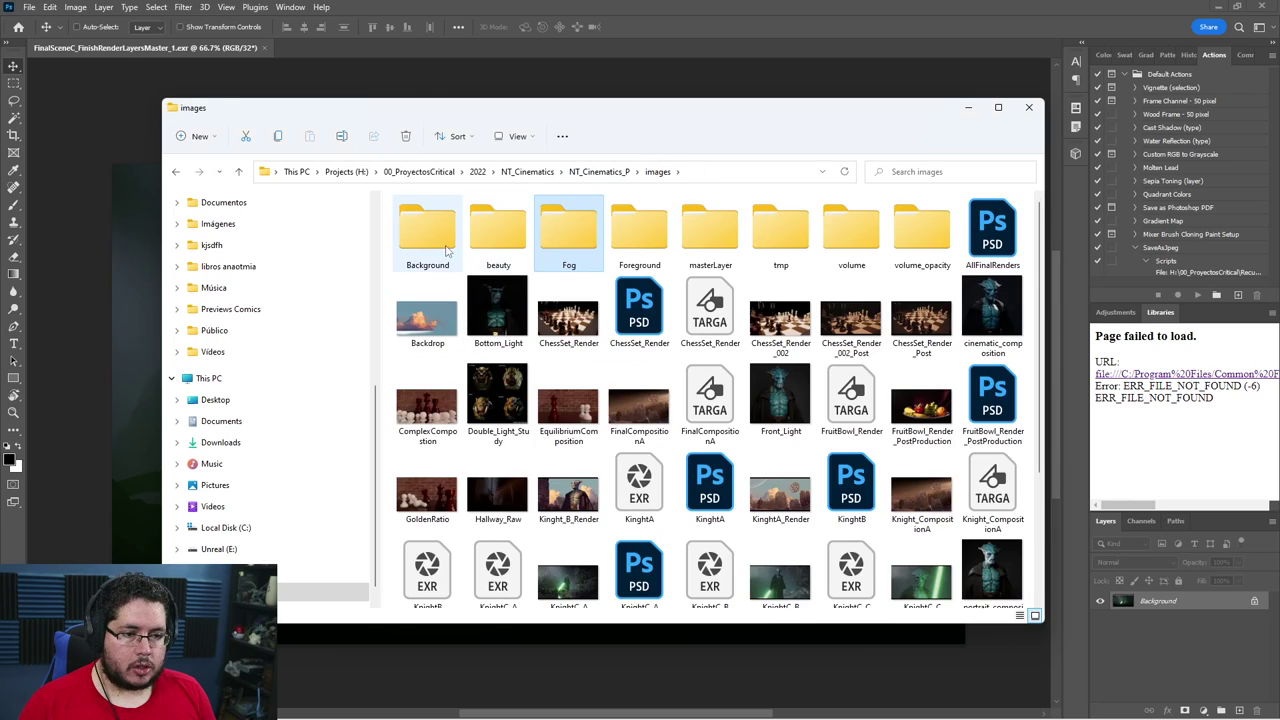
double_click(435, 250)
drag(445, 245, 593, 48)
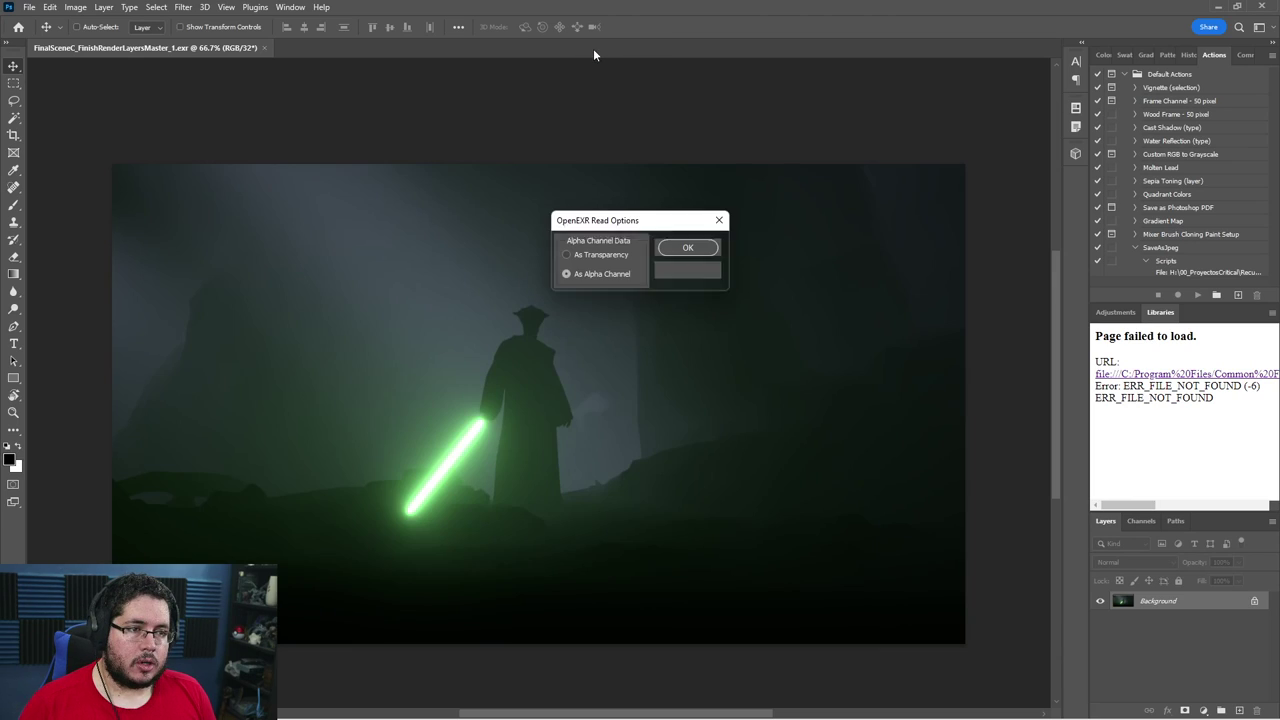
click(682, 246)
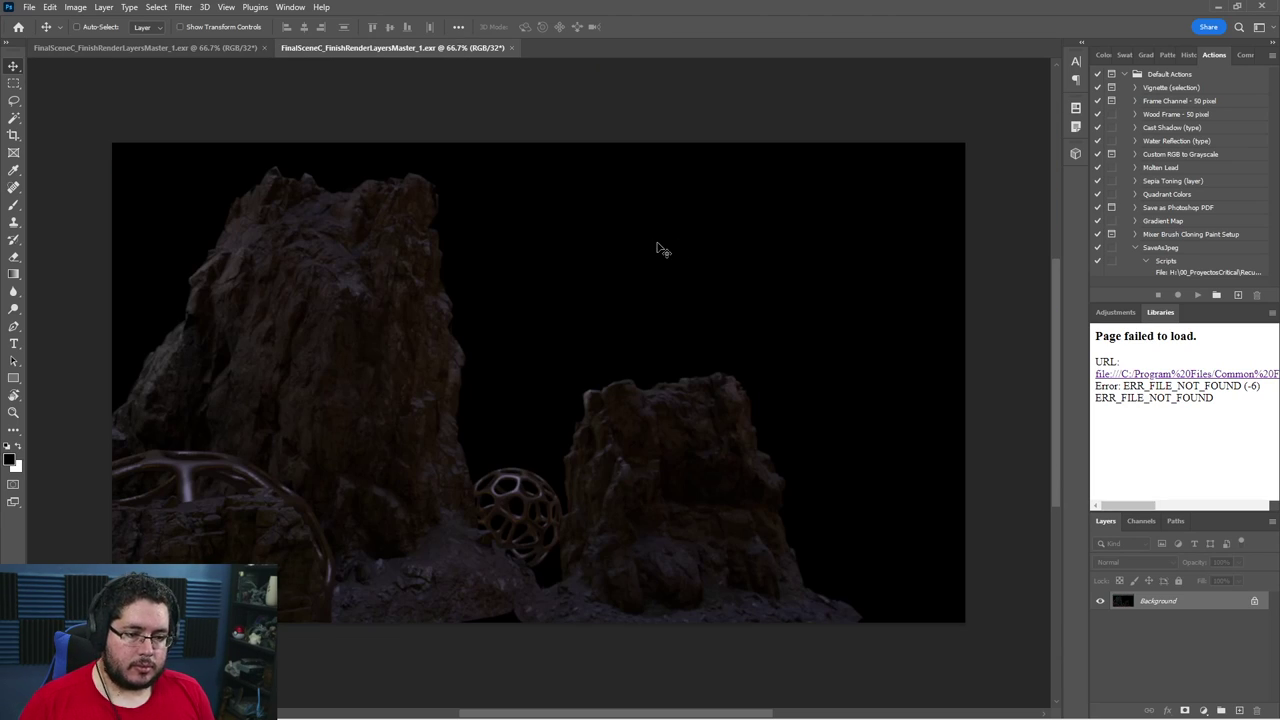
Open the EXR render from the Foreground folder inside images, reading its alpha data as an alpha channel.
key(alt+Tab)
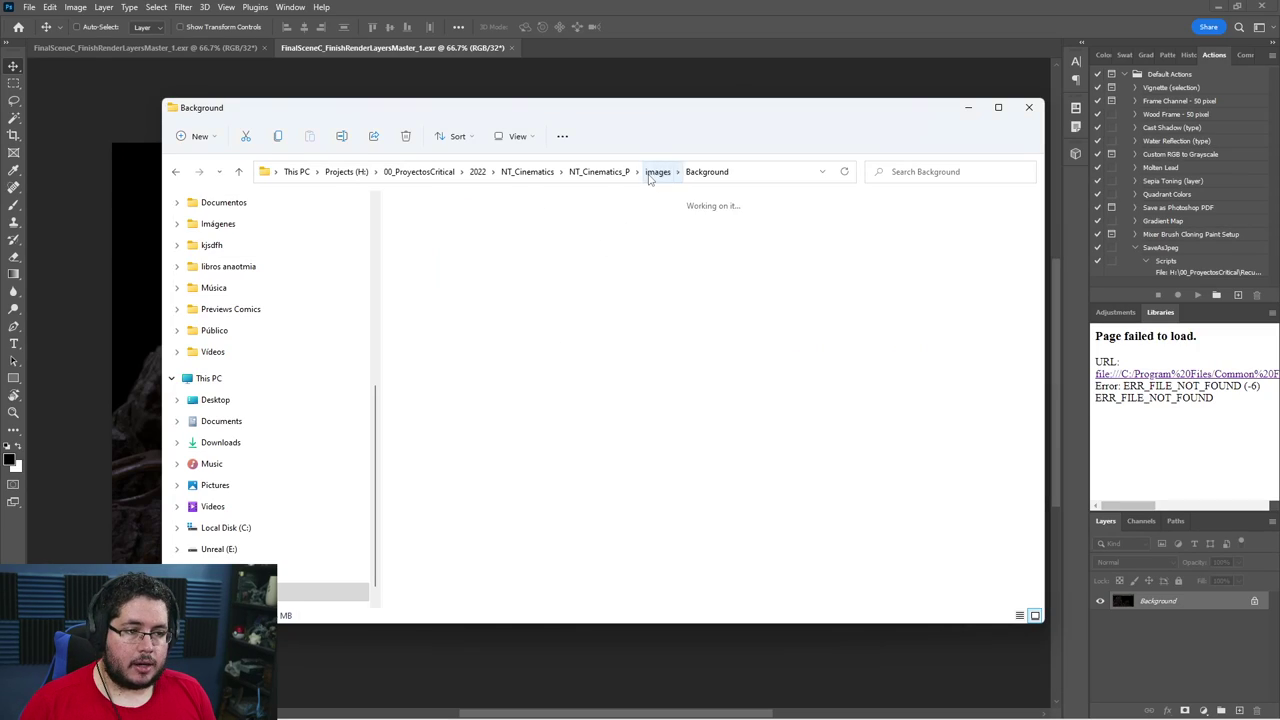
click(657, 172)
double_click(654, 240)
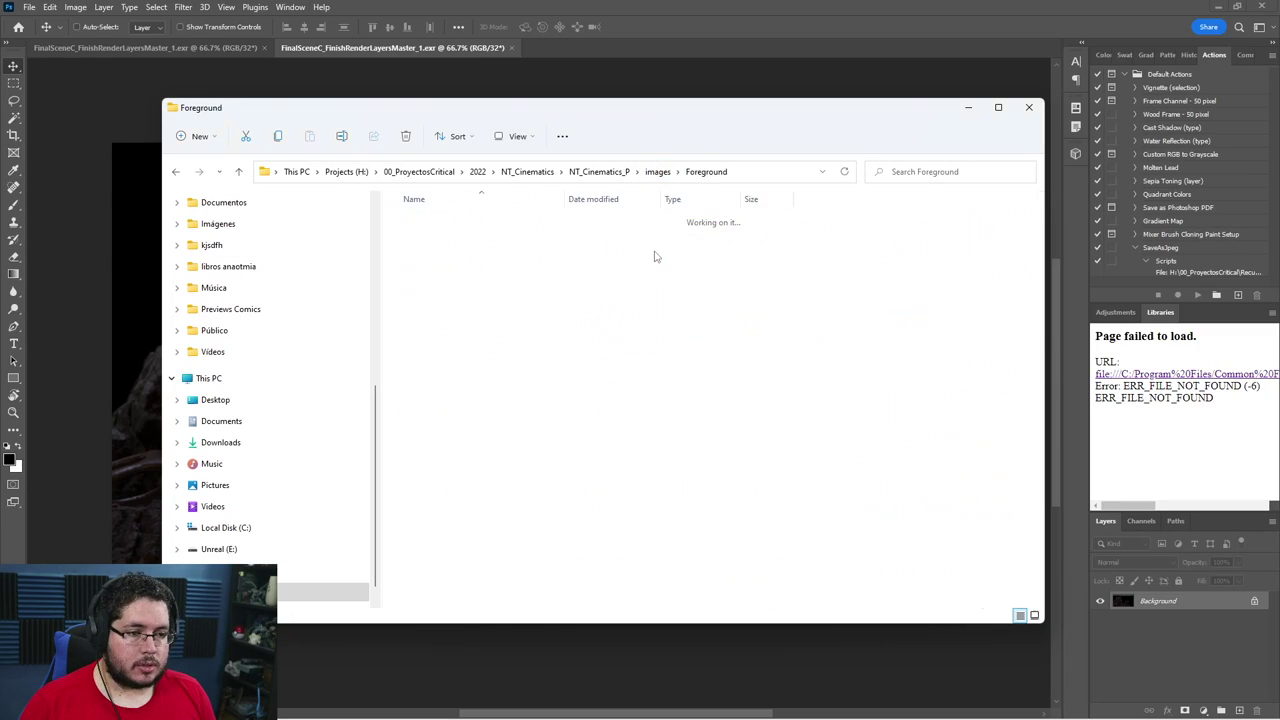
drag(427, 240, 606, 49)
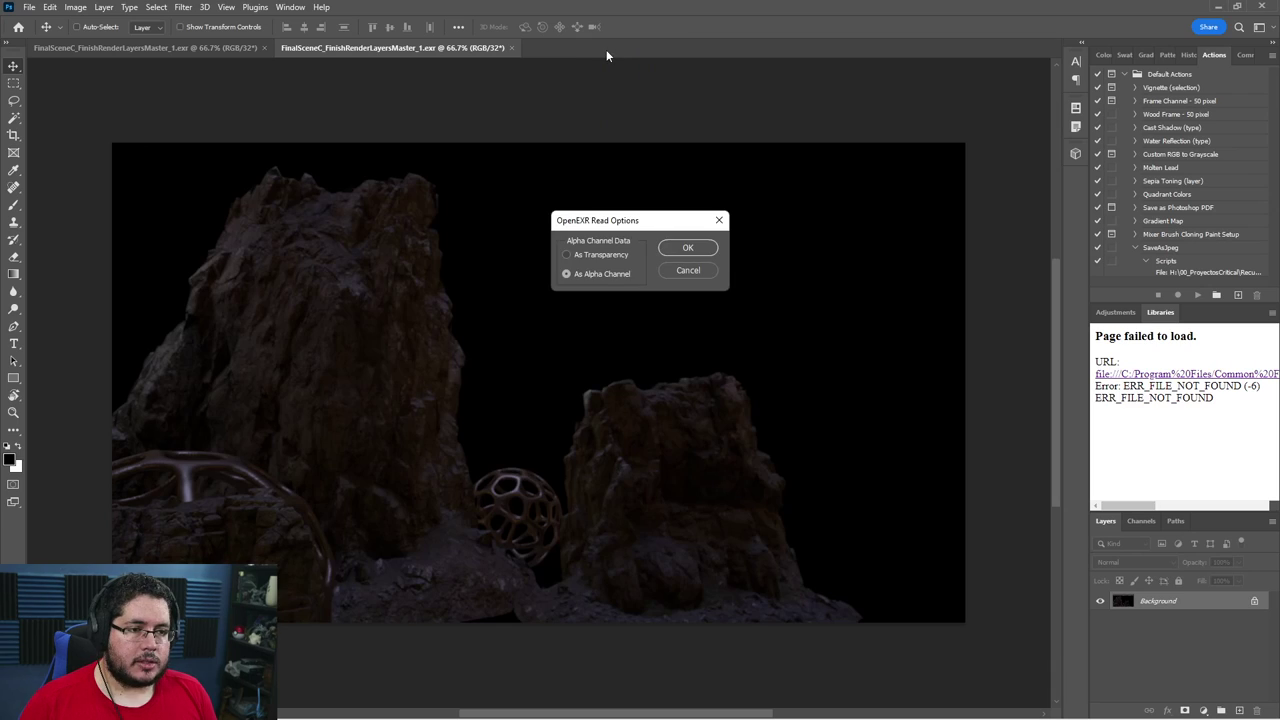
click(684, 250)
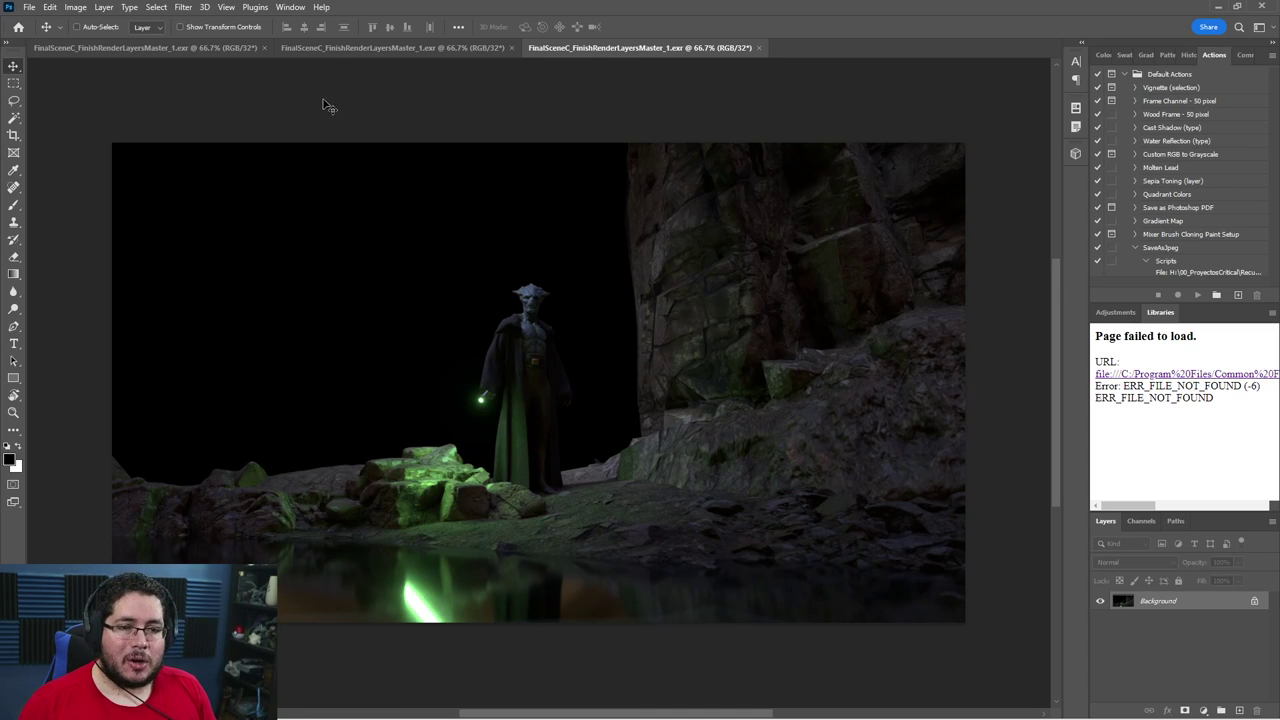
Convert the locked Background layers of the Foreground and Background renders into regular layers named Layer 0.
click(1115, 312)
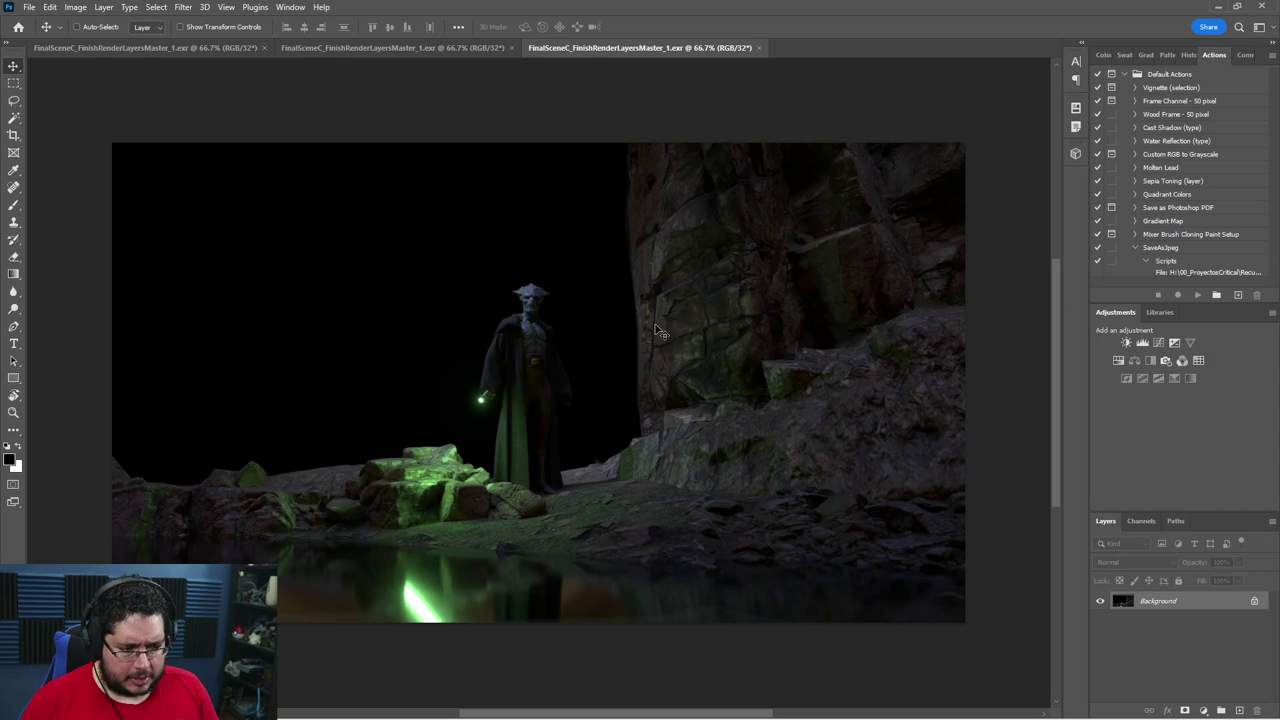
double_click(1173, 601)
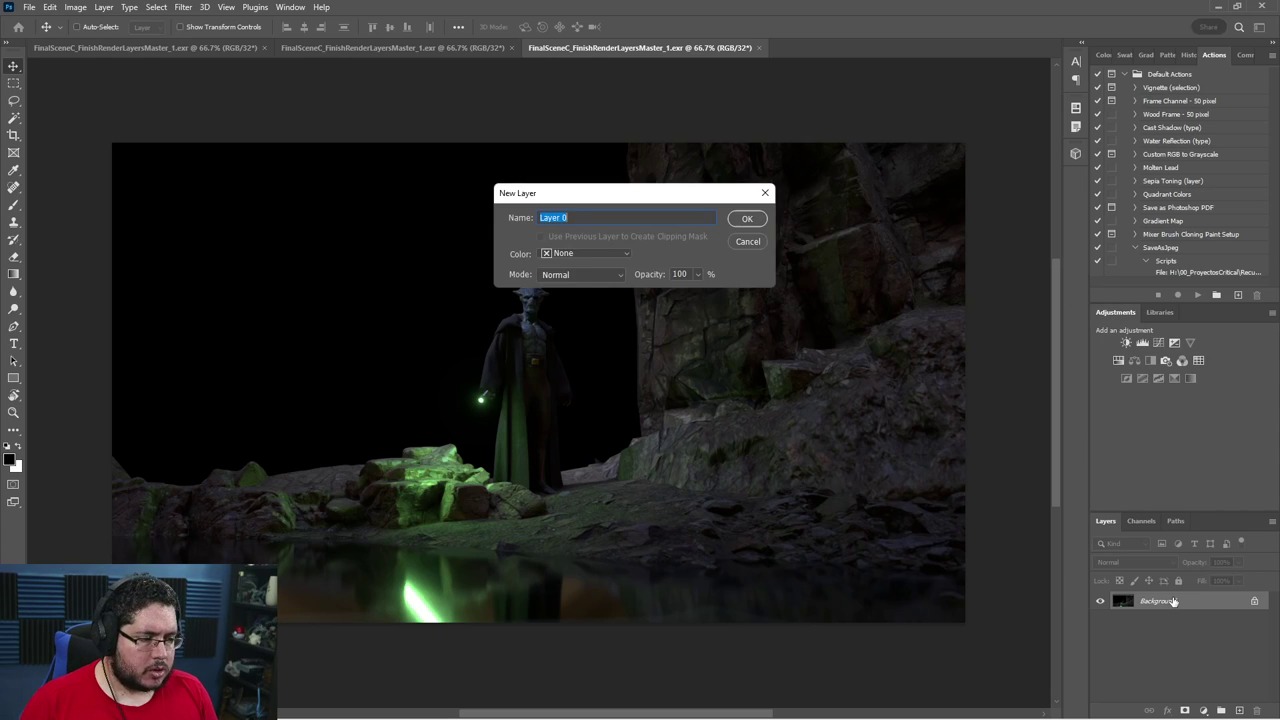
click(746, 228)
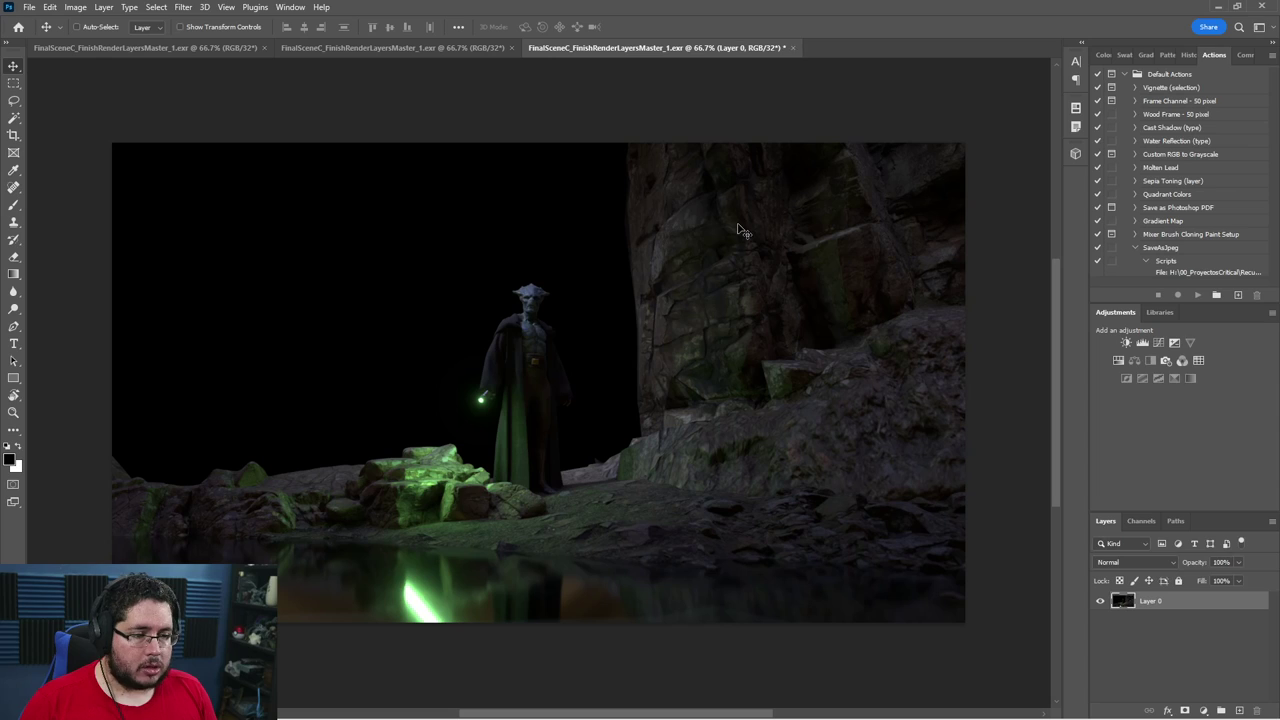
click(325, 47)
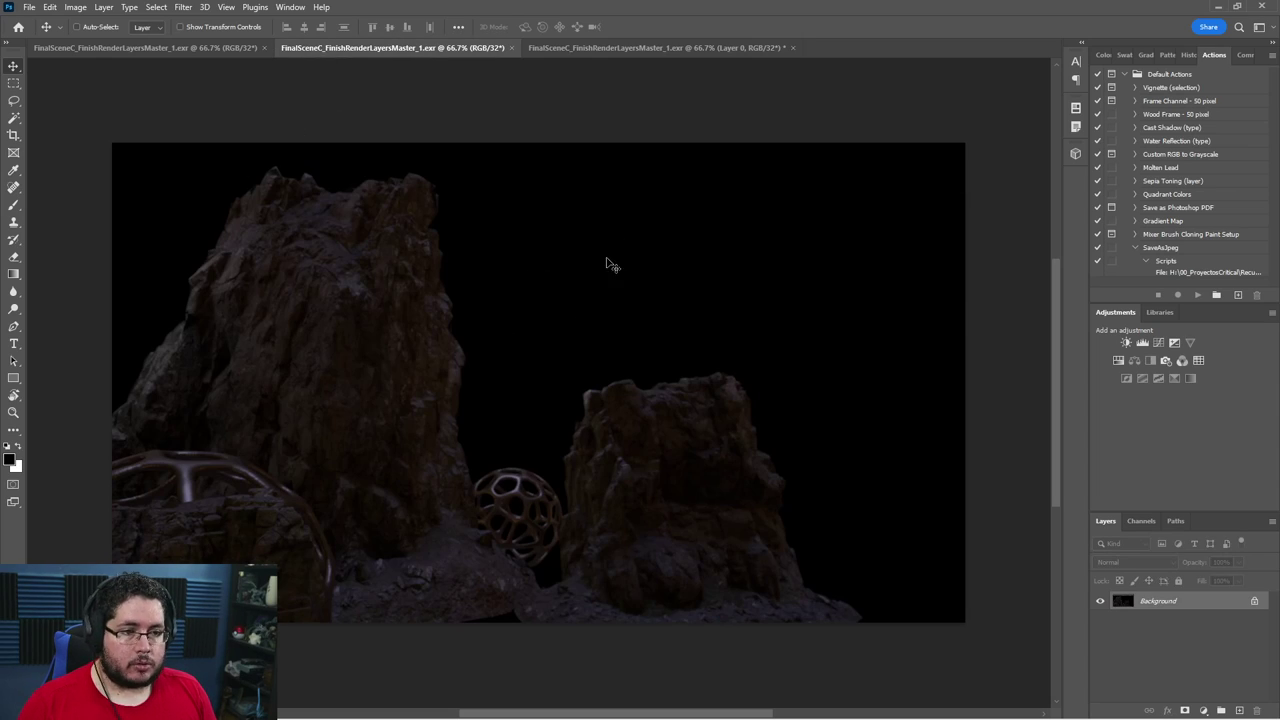
double_click(1158, 601)
click(750, 220)
Copy the Background render's layer into the Foreground render document and place it beneath Layer 0.
drag(541, 337, 655, 52)
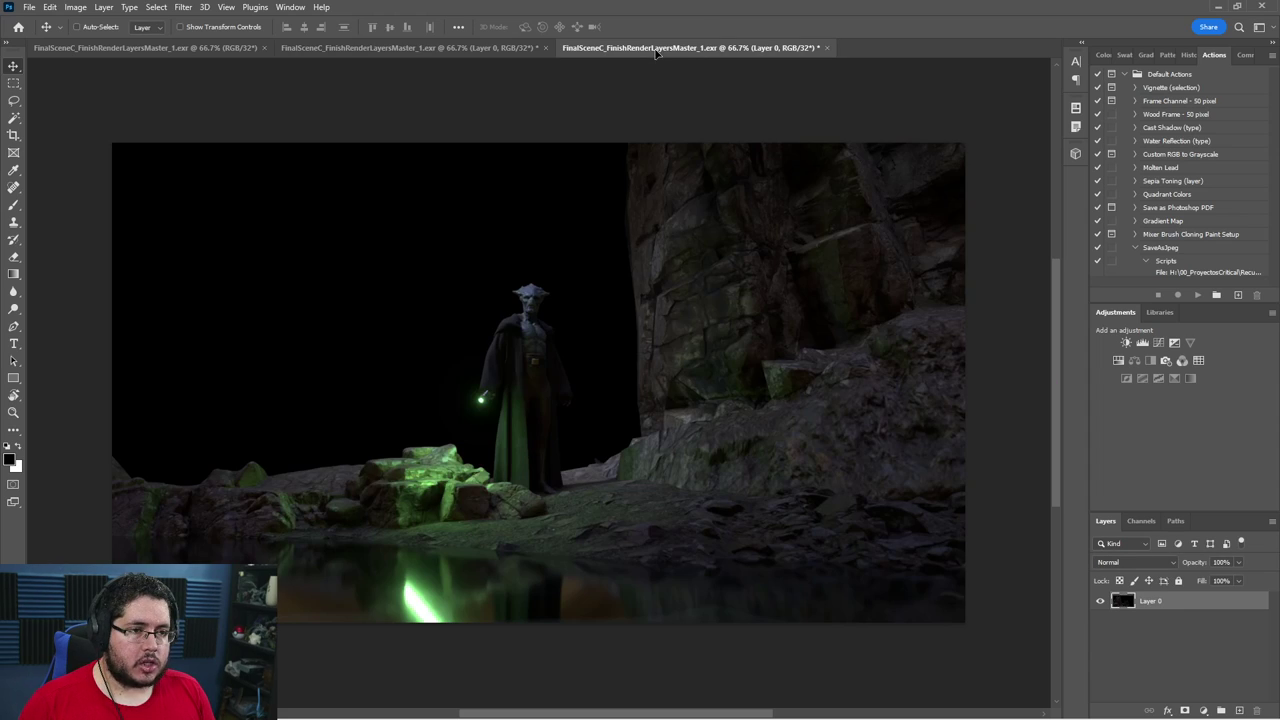
drag(596, 298, 598, 299)
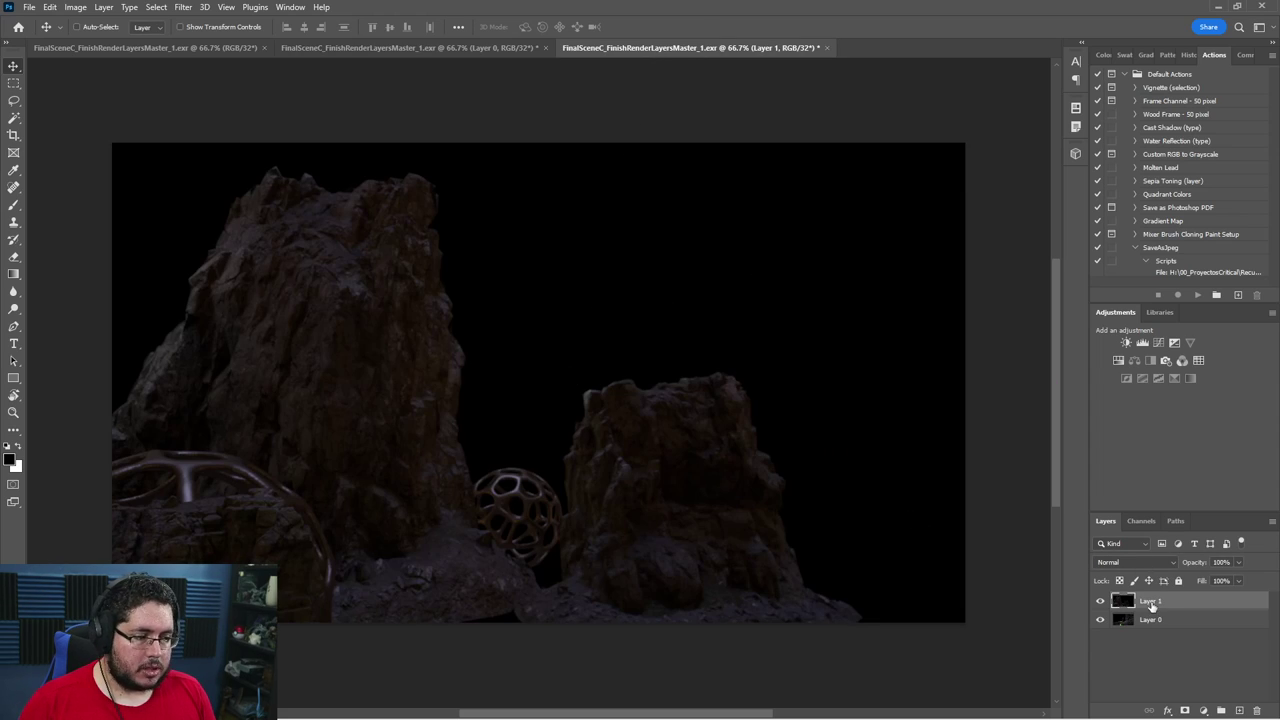
drag(1157, 639, 1152, 636)
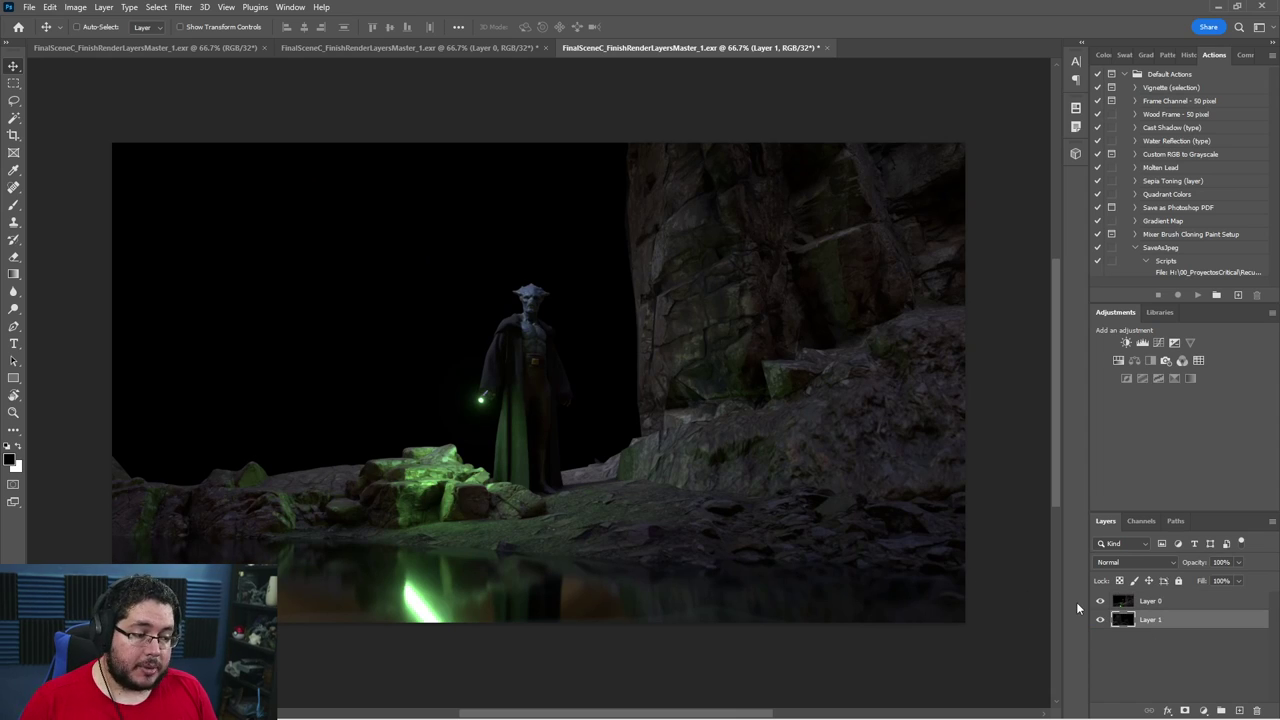
Try masking Layer 0 with a selection loaded from the Alpha 1 channel, and undo the mask.
click(1136, 521)
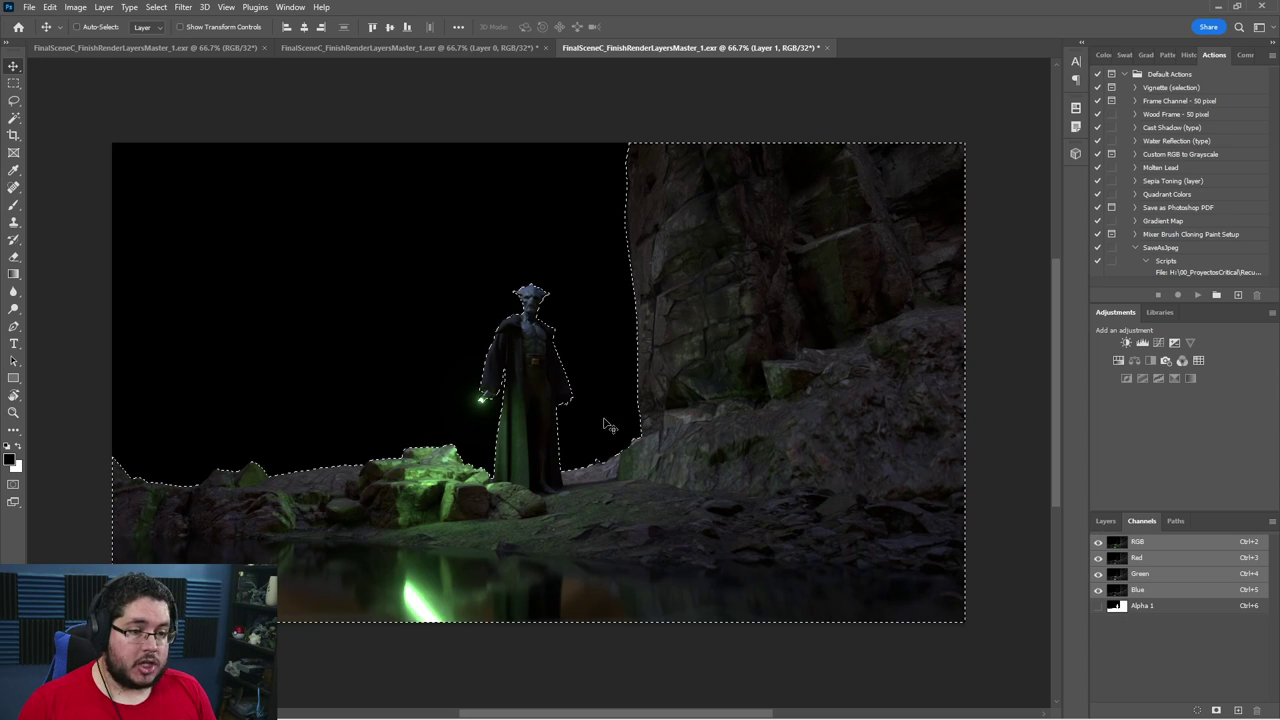
alt+scroll(555, 378, up, 5)
alt+scroll(593, 392, down, 3)
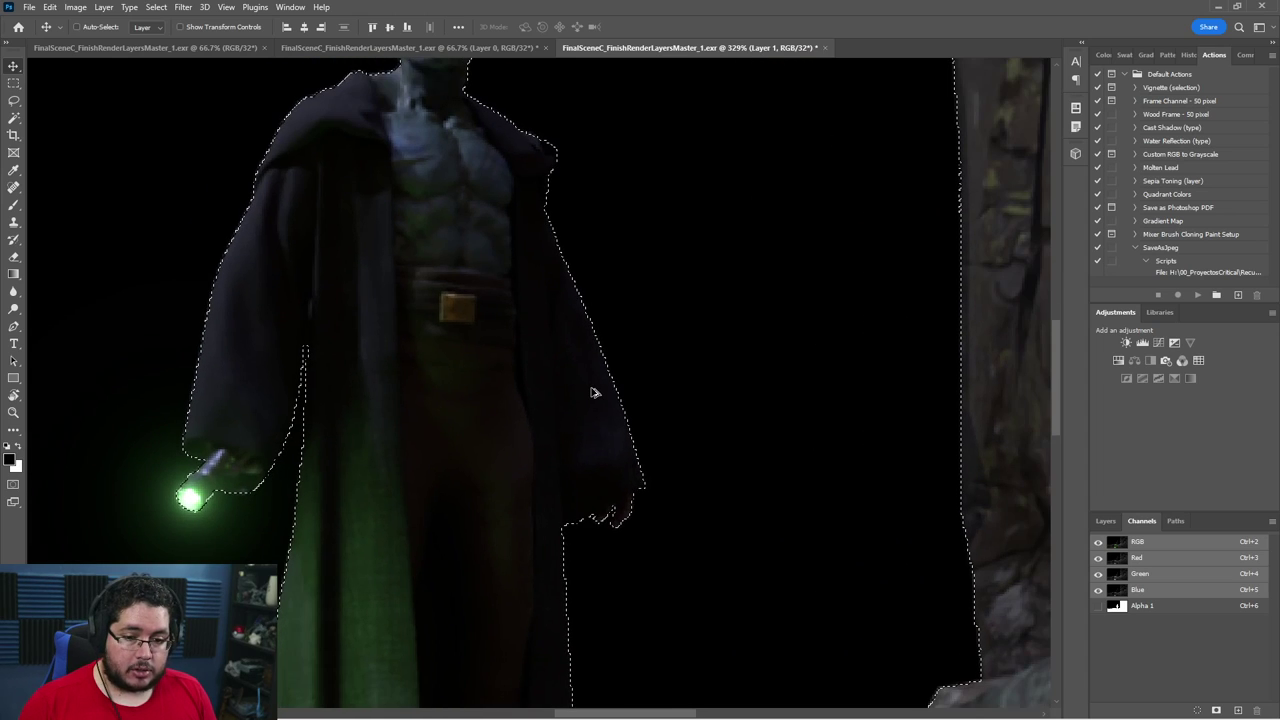
click(1099, 521)
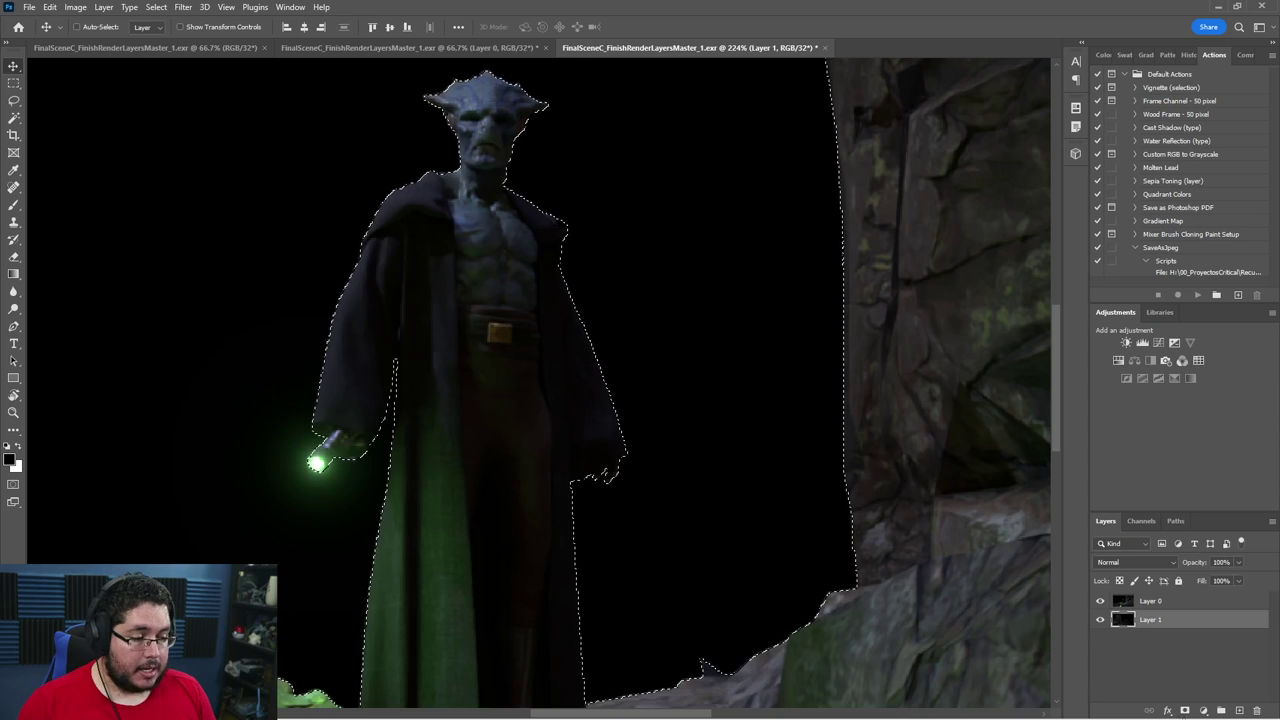
click(1150, 602)
click(1182, 709)
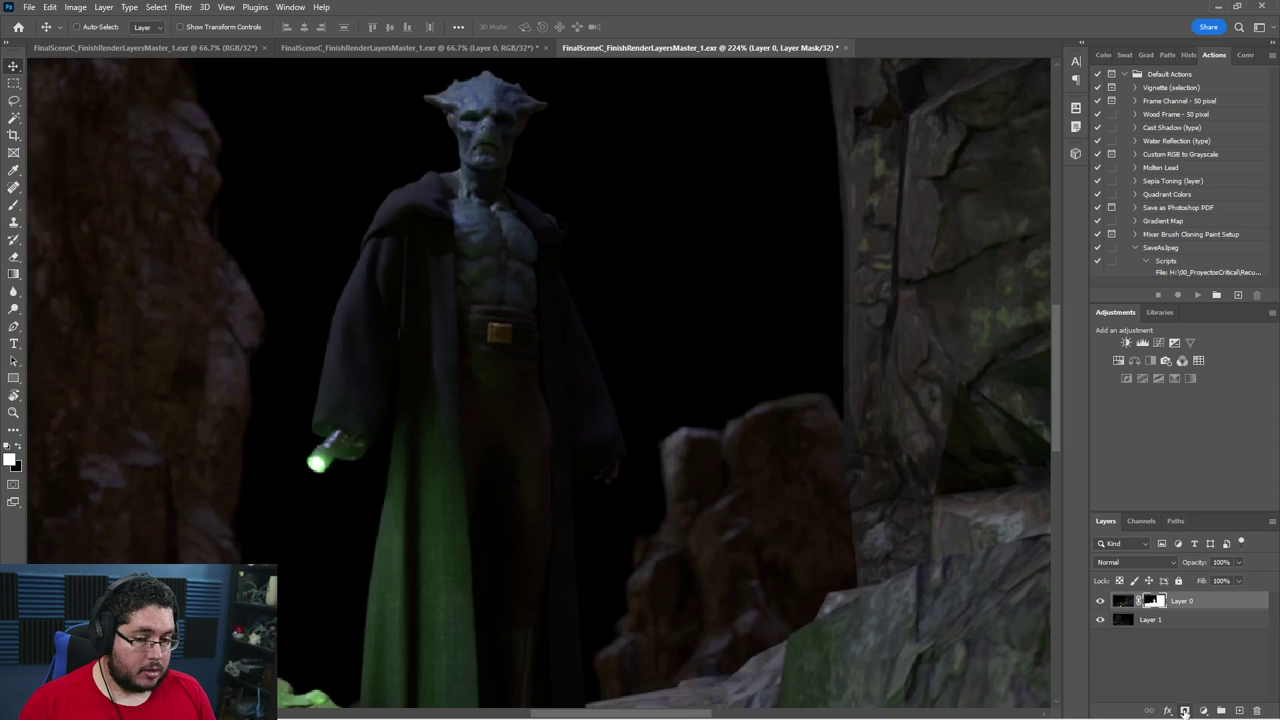
alt+scroll(598, 452, down, 4)
alt+scroll(532, 427, down, 1)
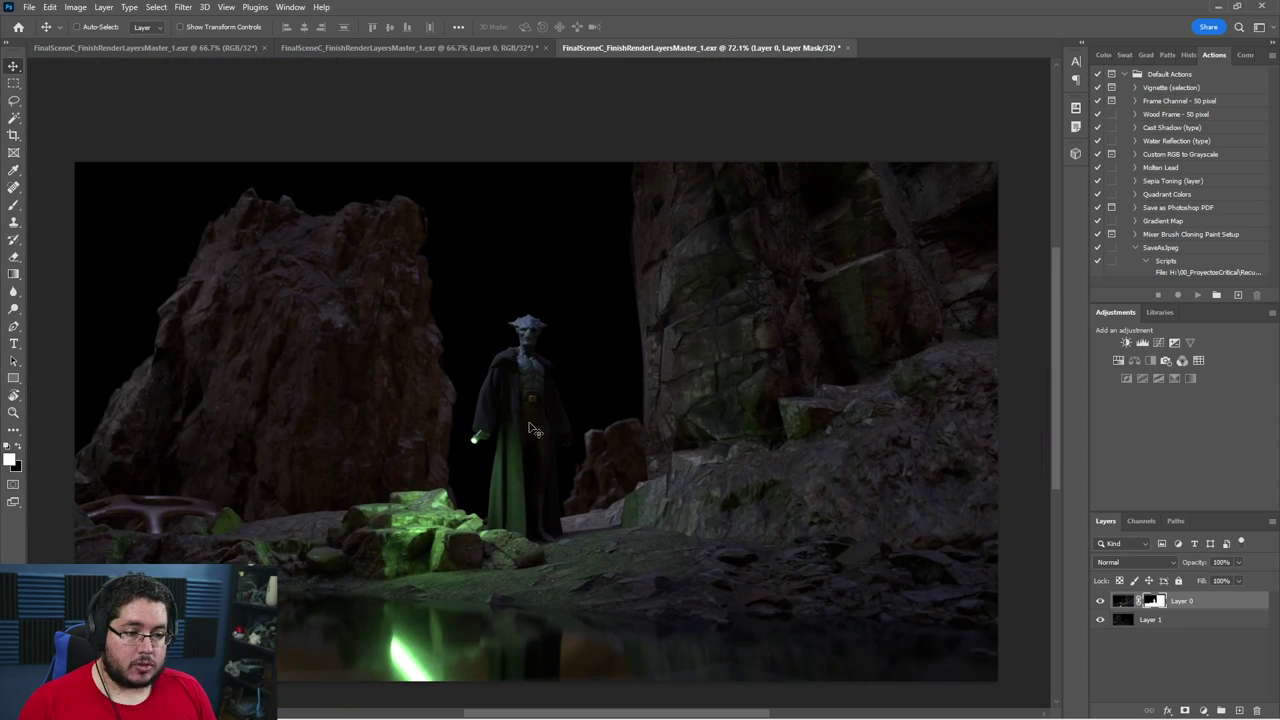
key(ctrl+z)
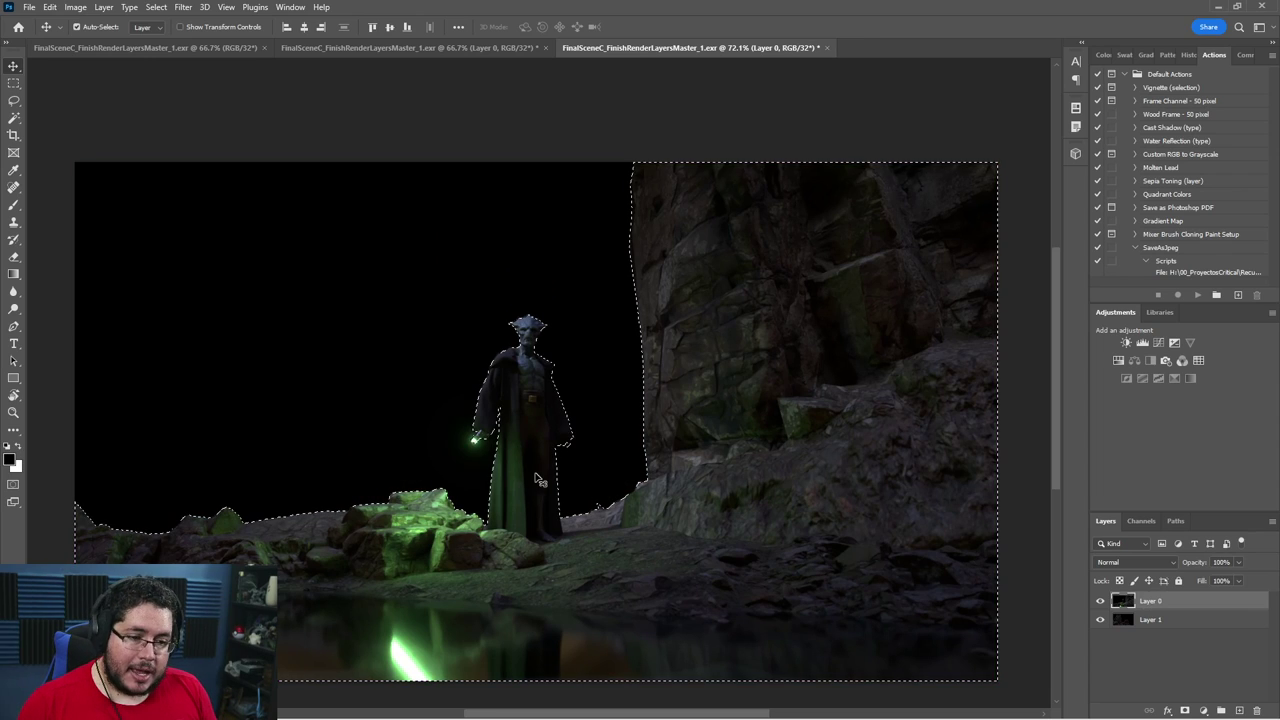
Load Alpha 1 as a selection, examine its edge around the character's lightsaber hand up close, and deselect.
alt+scroll(507, 503, up, 3)
alt+scroll(507, 503, up, 2)
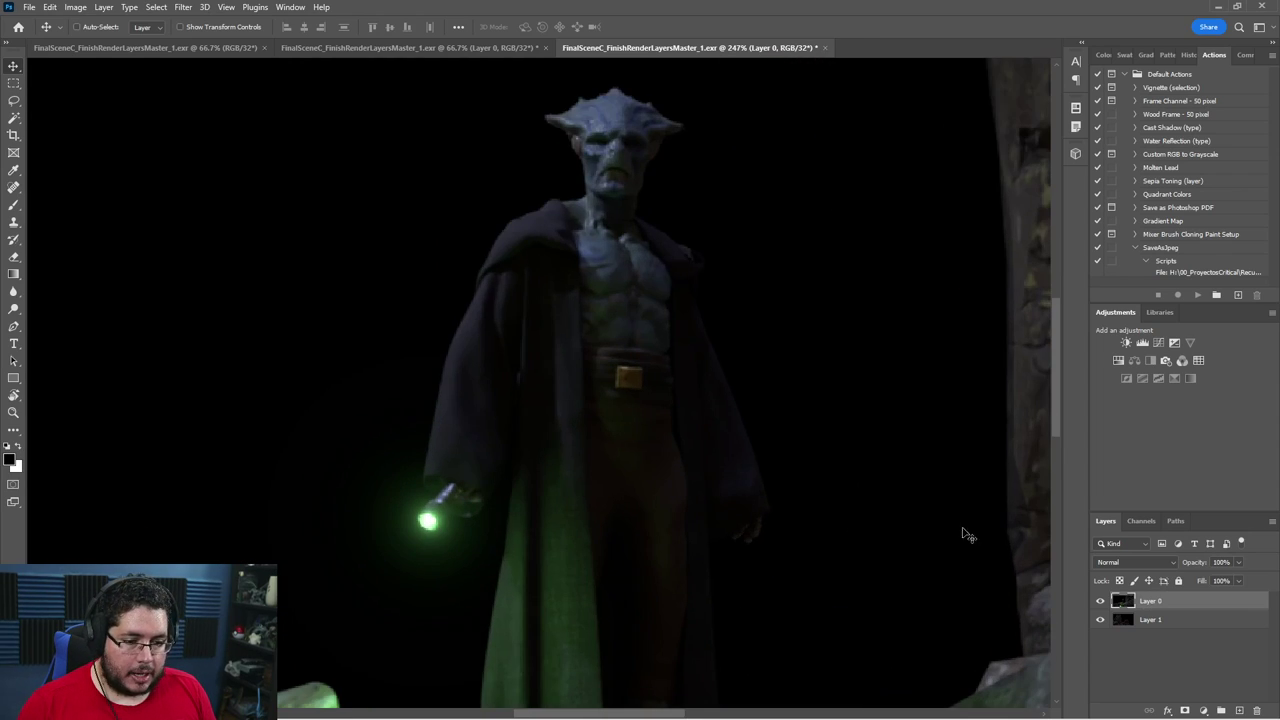
click(1132, 521)
ctrl+click(1116, 606)
alt+scroll(451, 560, up, 3)
alt+scroll(377, 531, up, 3)
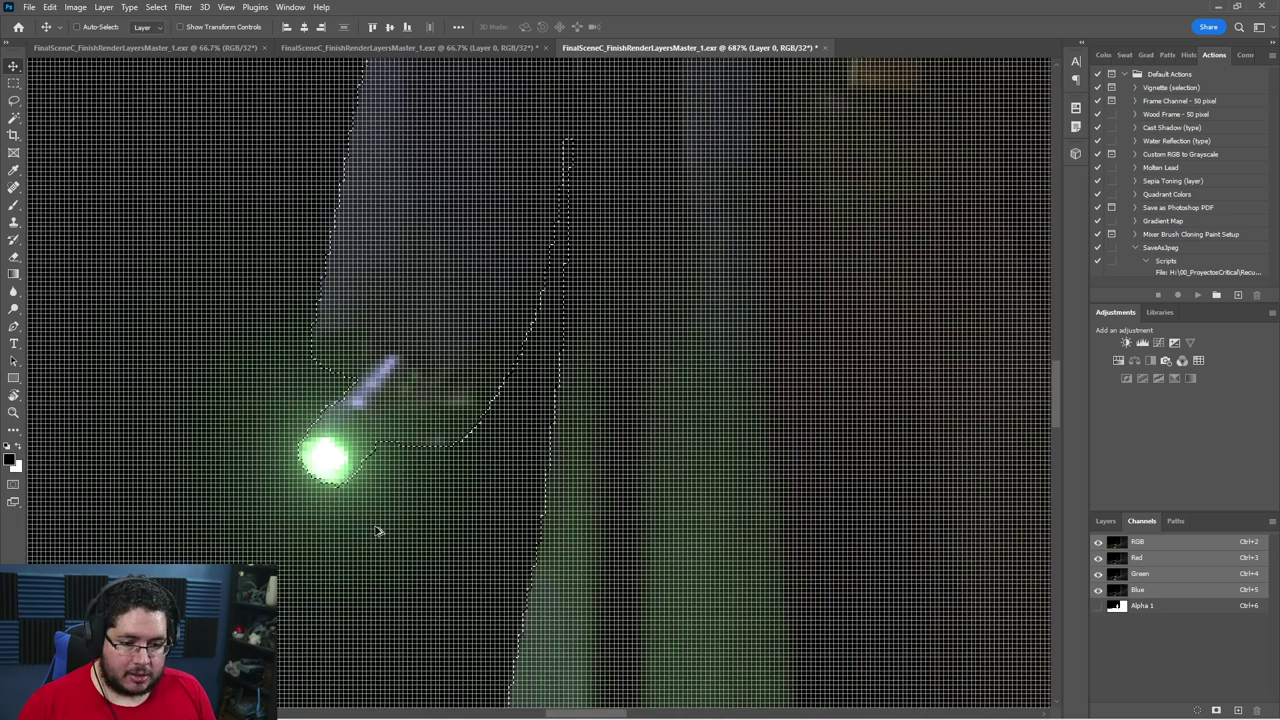
alt+scroll(377, 529, down, 3)
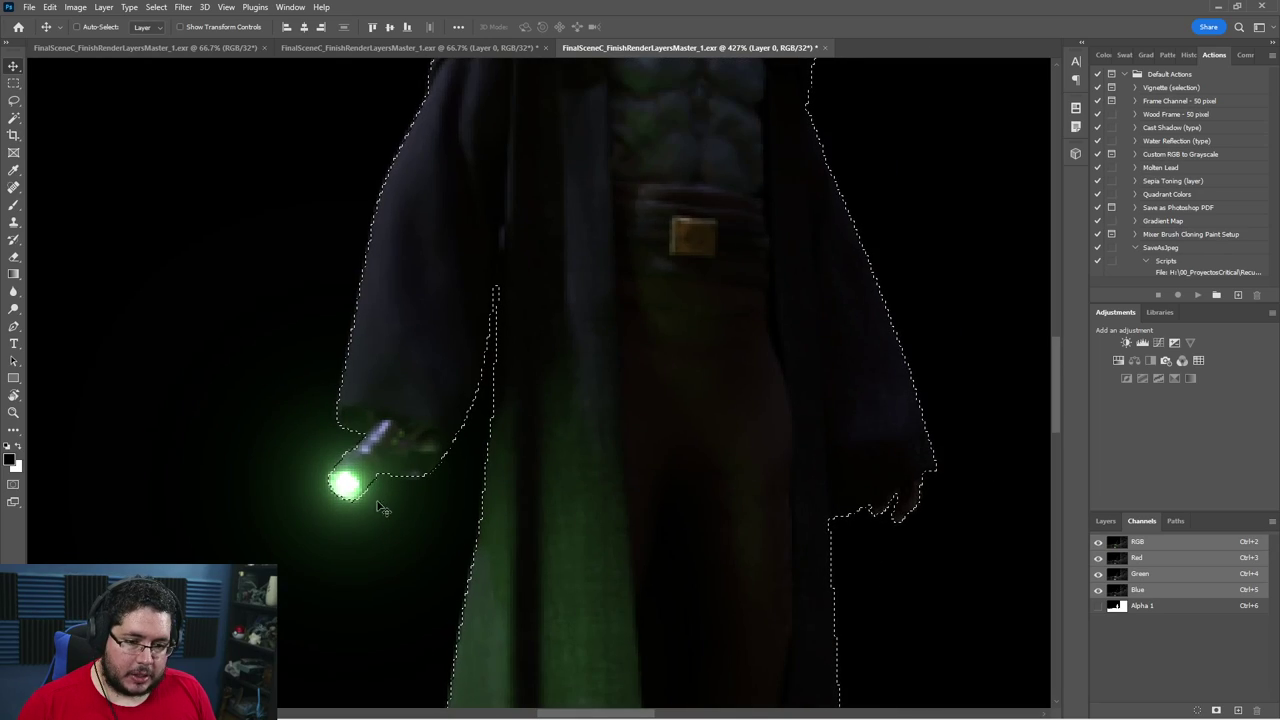
key(ctrl+d)
Examine the Alpha 1 channel on its own and as a red overlay on the RGB image.
click(1150, 607)
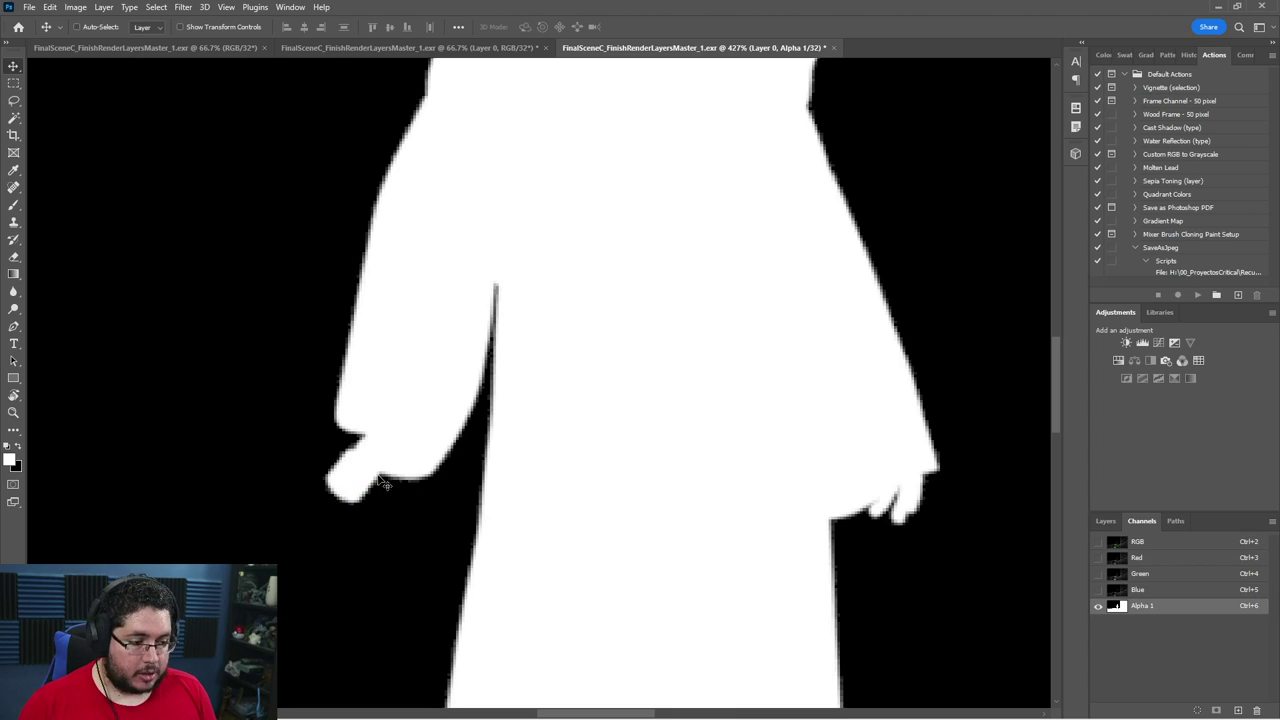
alt+scroll(385, 487, down, 5)
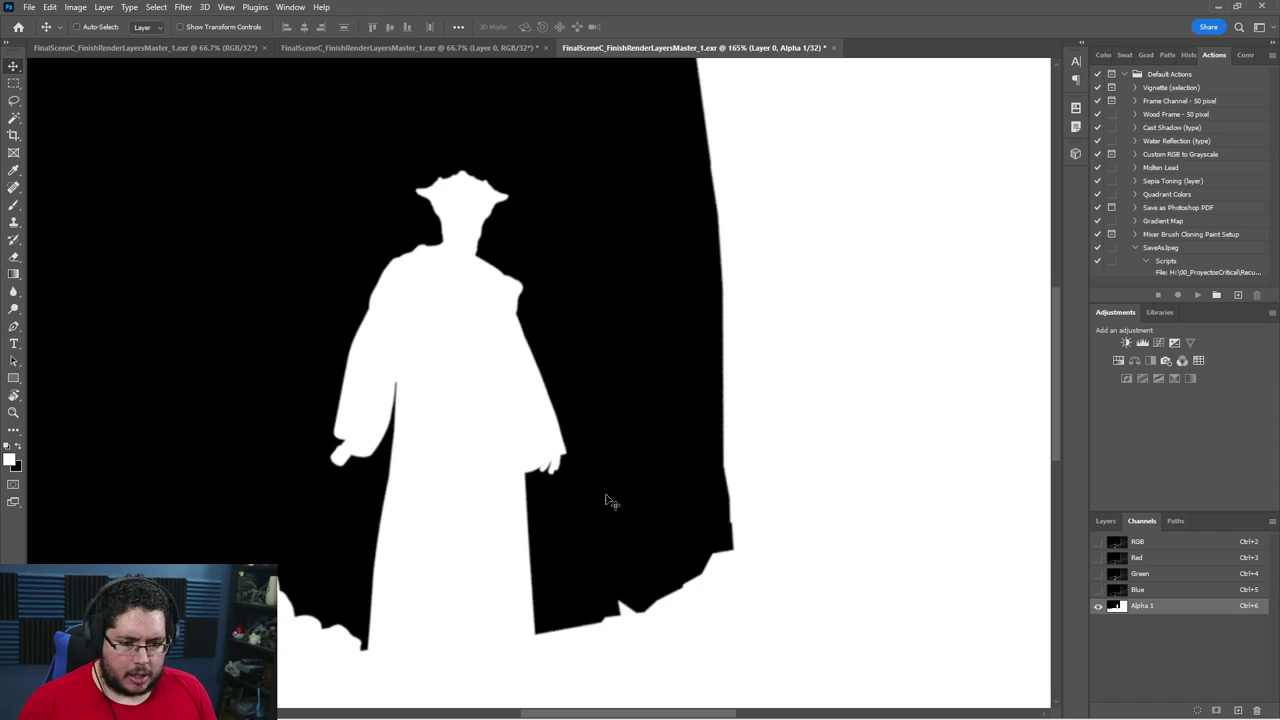
click(1098, 541)
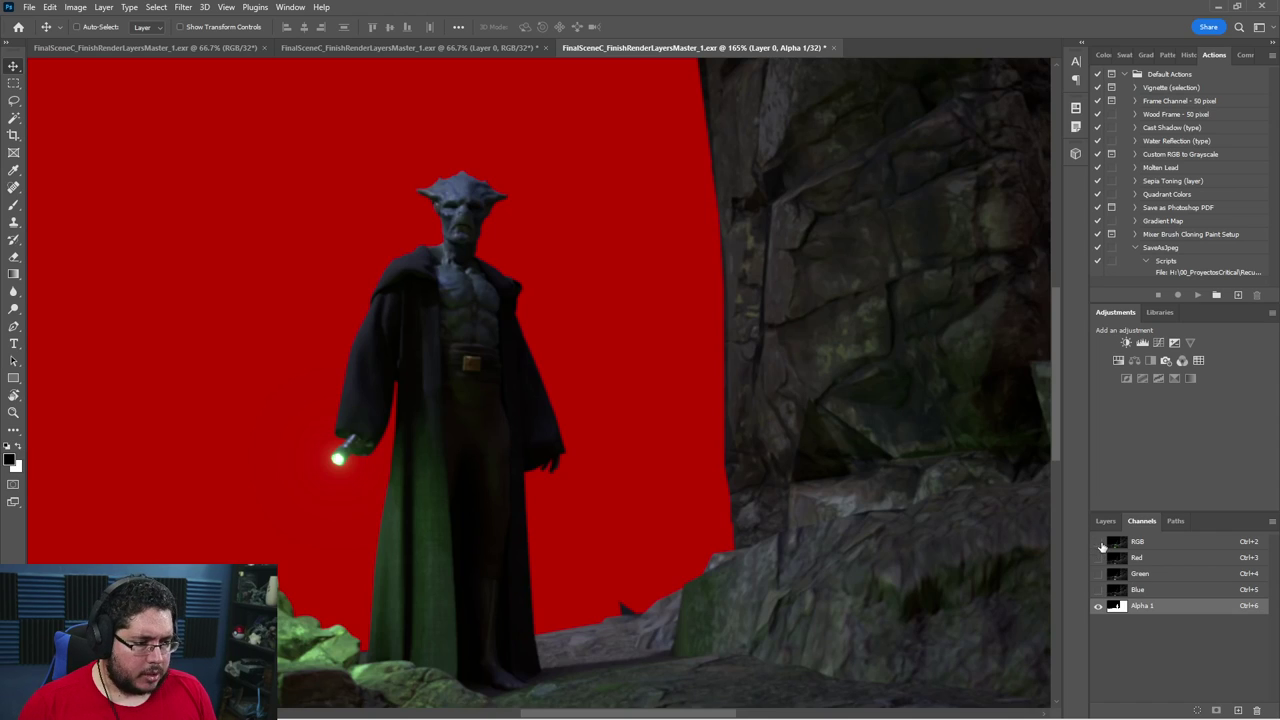
click(1101, 545)
click(1106, 522)
Load Alpha 1 as a selection, show only the RGB channels, and add the selection as Layer 0's layer mask.
click(1138, 521)
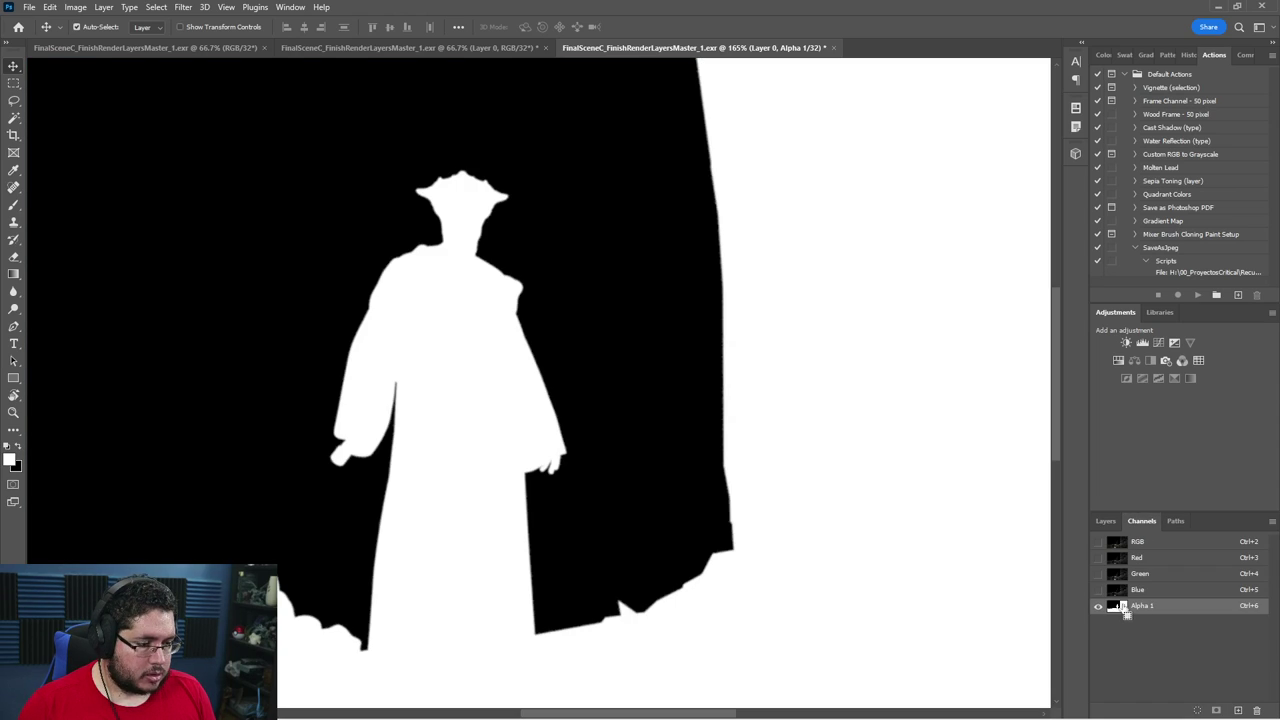
click(1098, 541)
click(1098, 605)
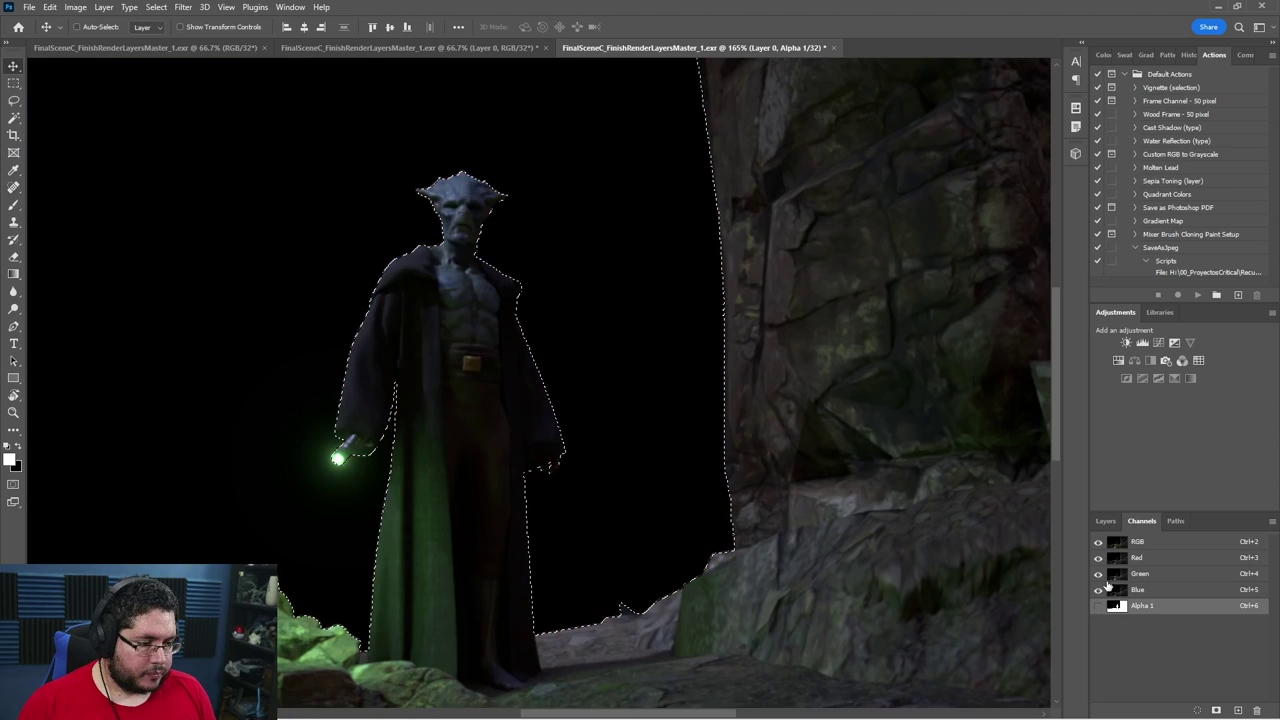
click(1105, 521)
click(1168, 708)
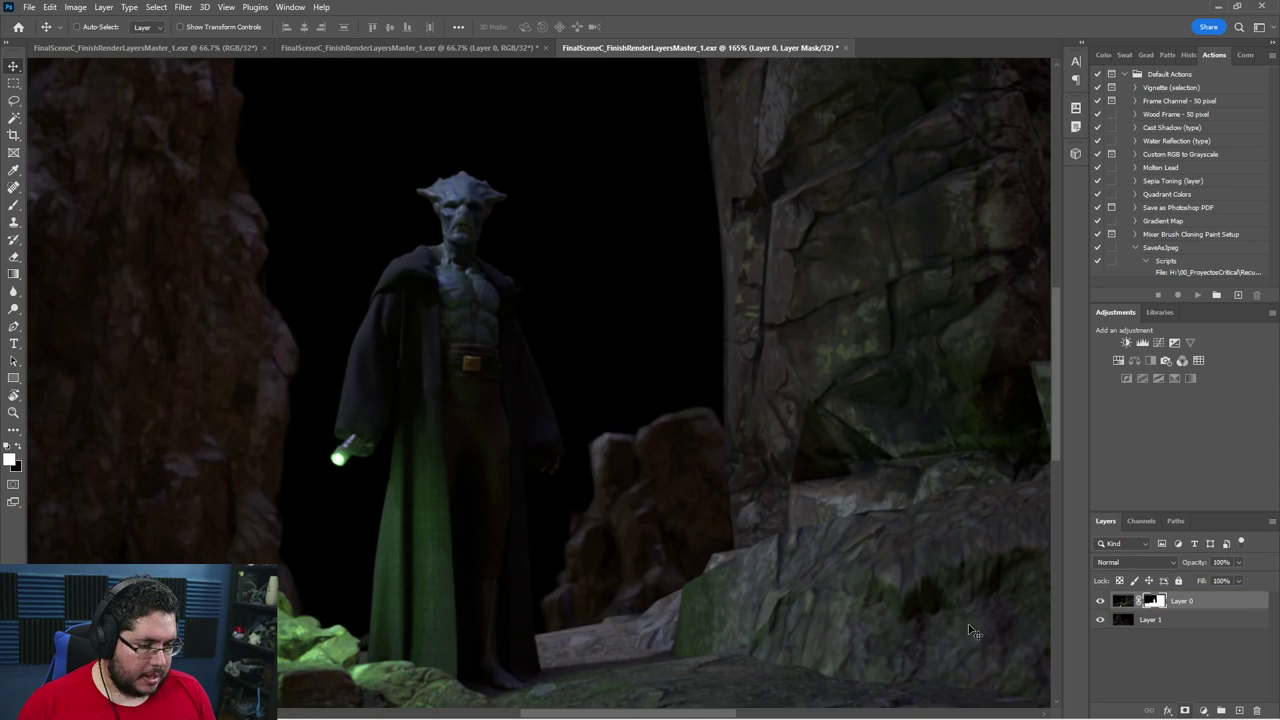
alt+scroll(532, 484, down, 5)
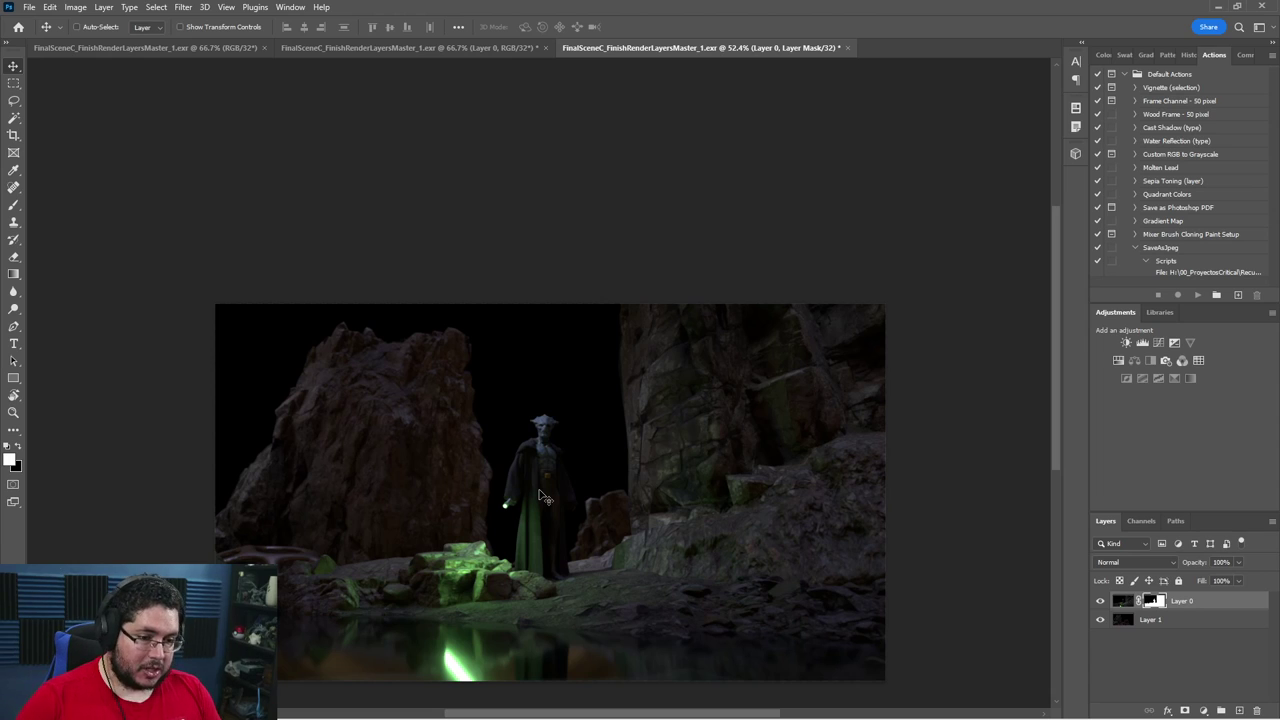
alt+scroll(617, 505, down, 1)
alt+scroll(617, 505, up, 1)
scroll(400, 400, down, 2)
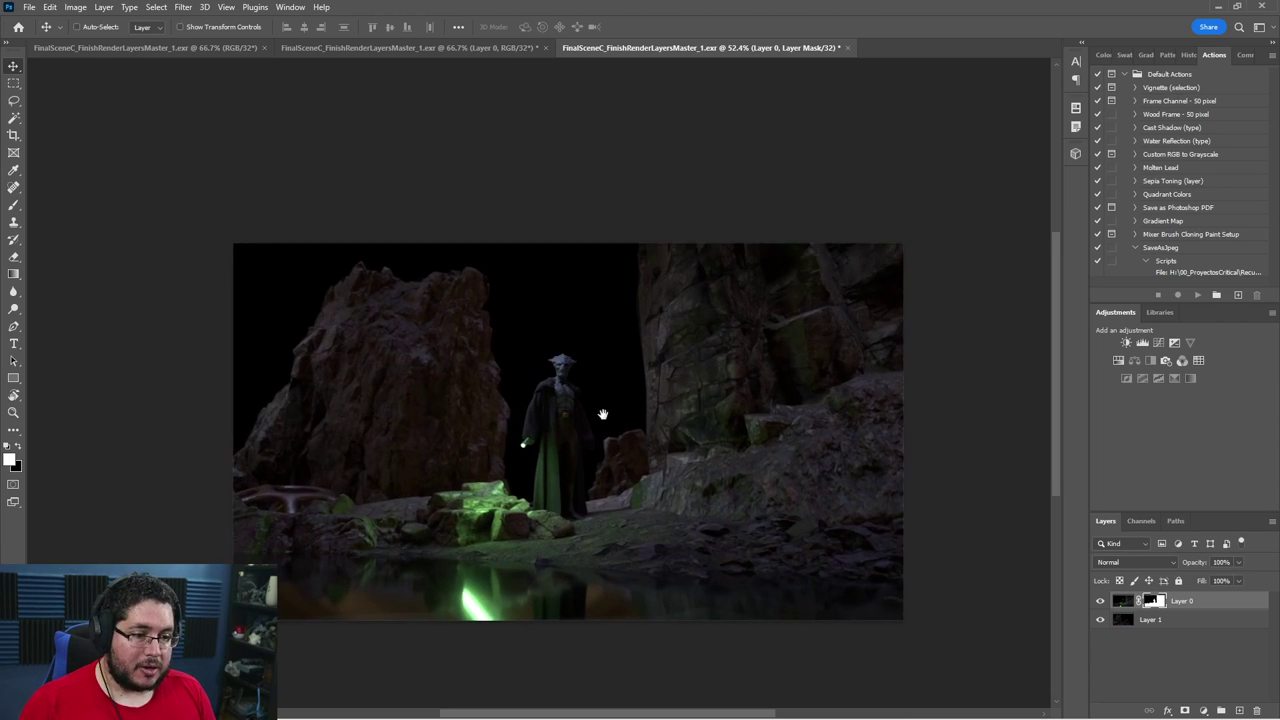
Convert the Fog render's locked Background layer to Layer 0 and copy it into the composite document above the masked foreground.
click(197, 47)
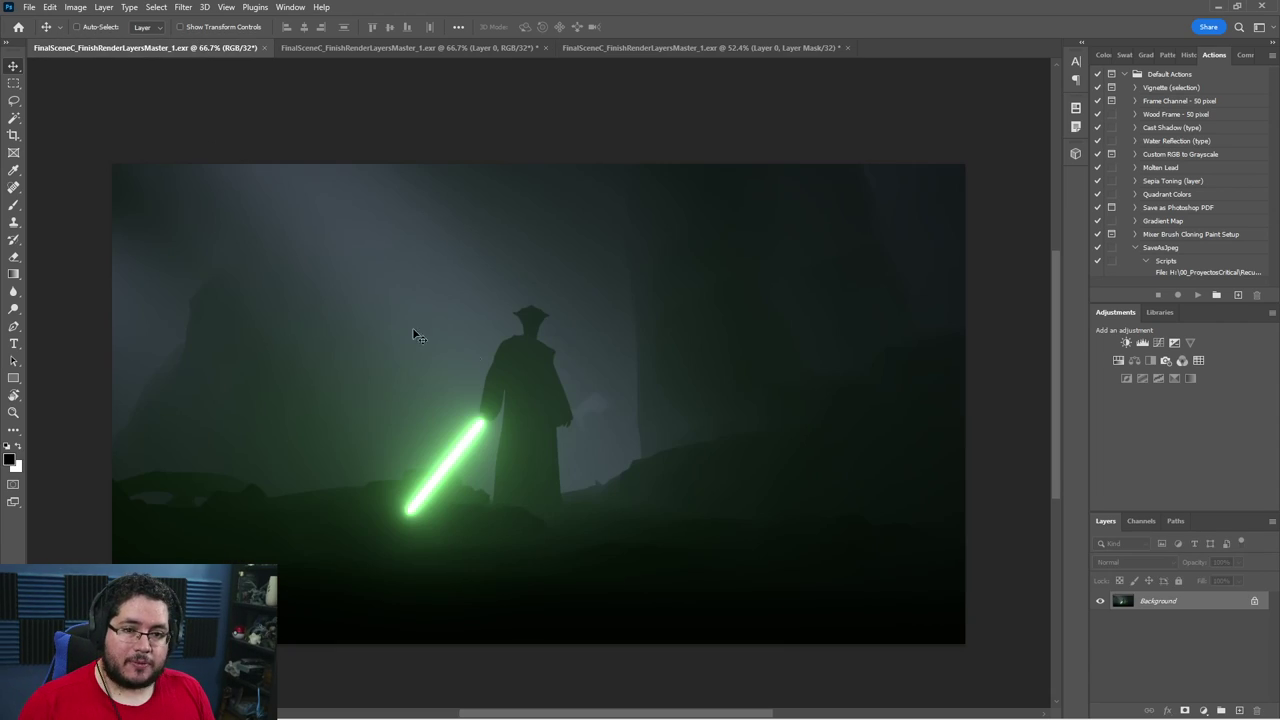
double_click(1210, 620)
click(745, 218)
drag(552, 323, 651, 397)
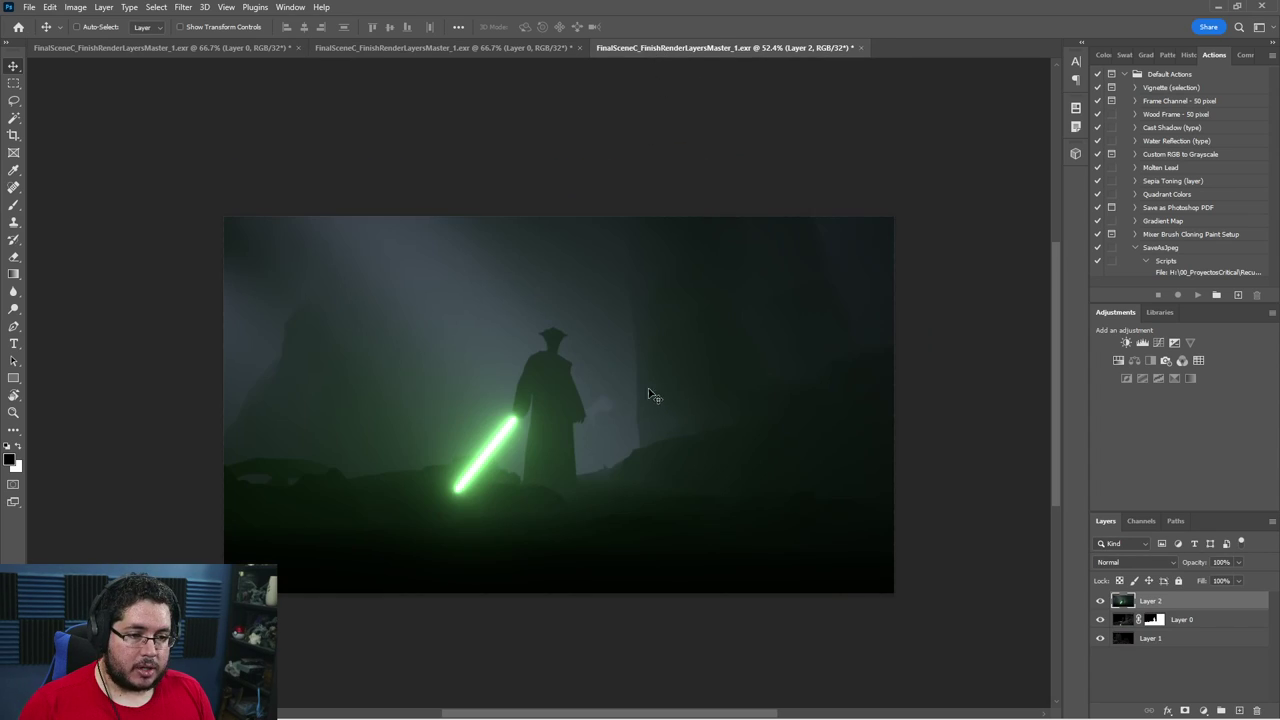
Try the Linear Dodge (Add) blend mode on the fog layer, then restore it to Normal.
scroll(620, 405, up, 1)
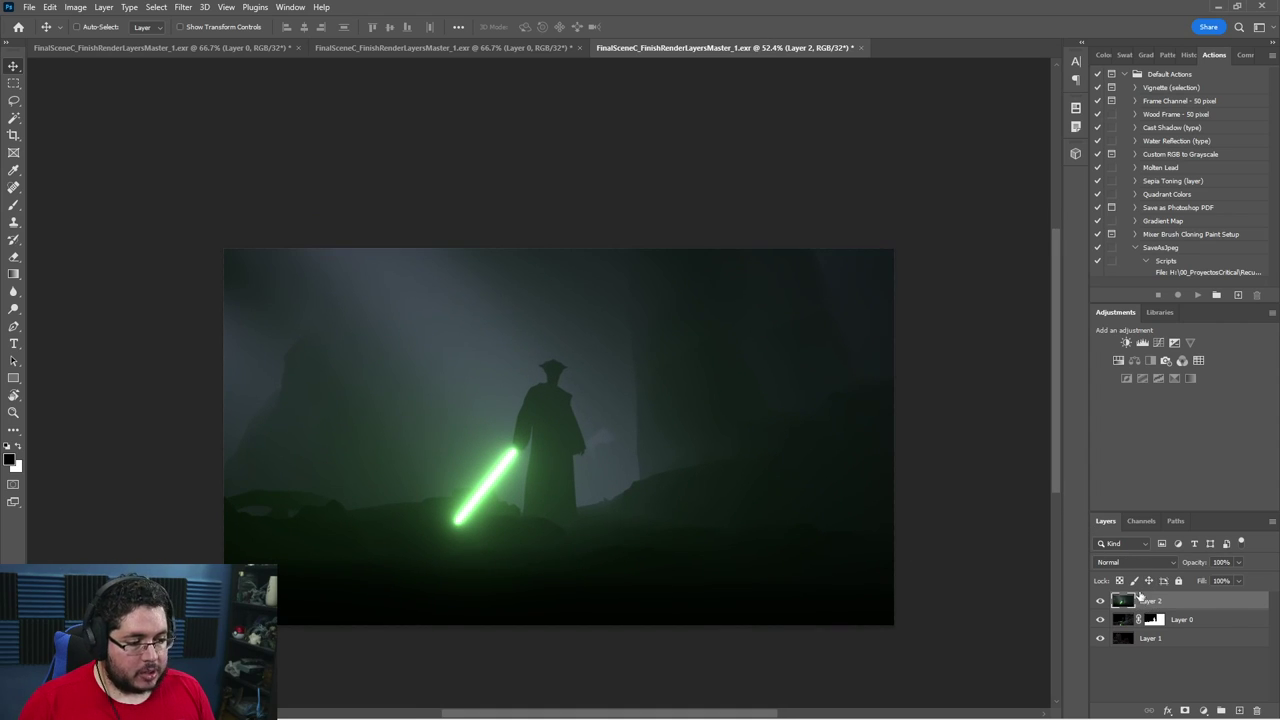
click(1140, 563)
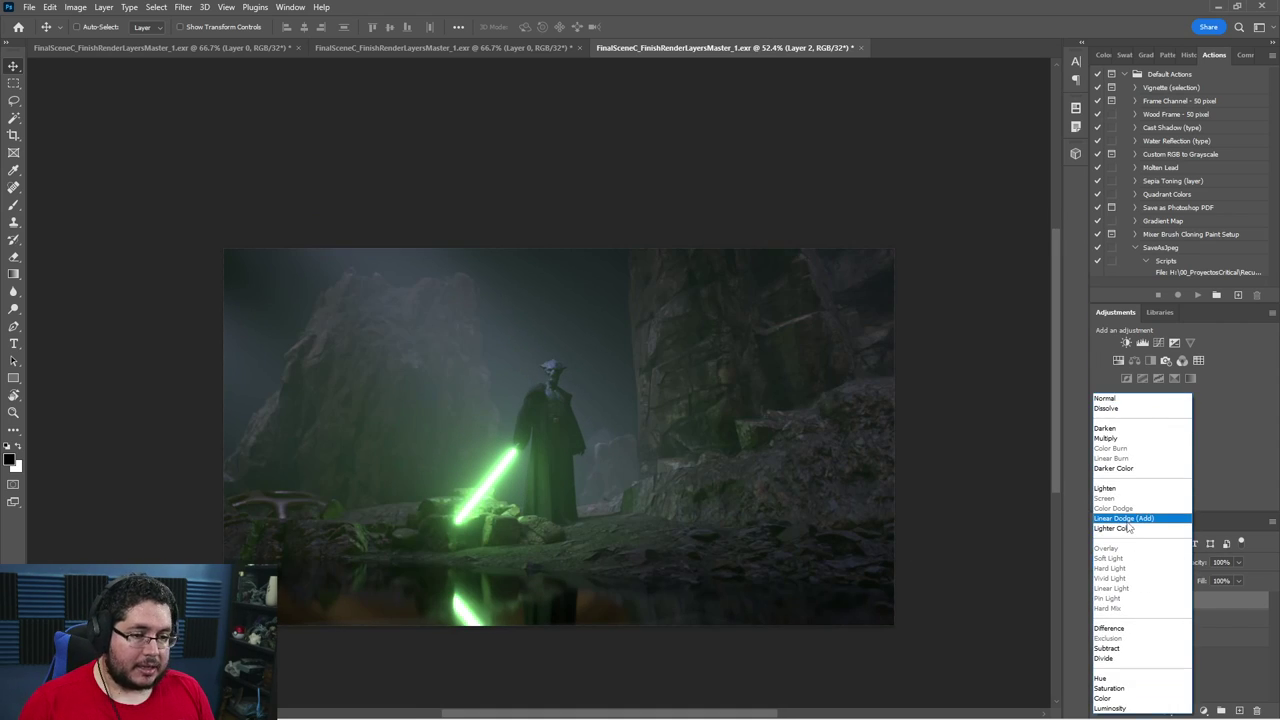
click(1127, 520)
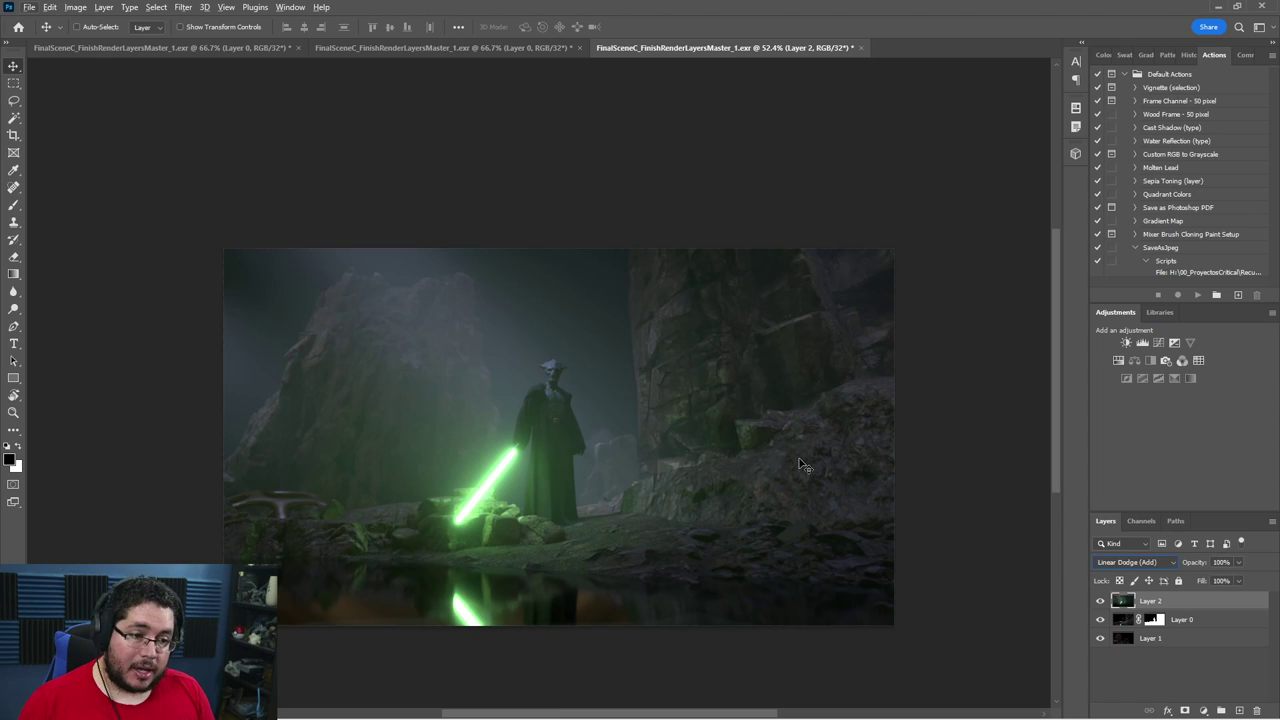
click(1128, 565)
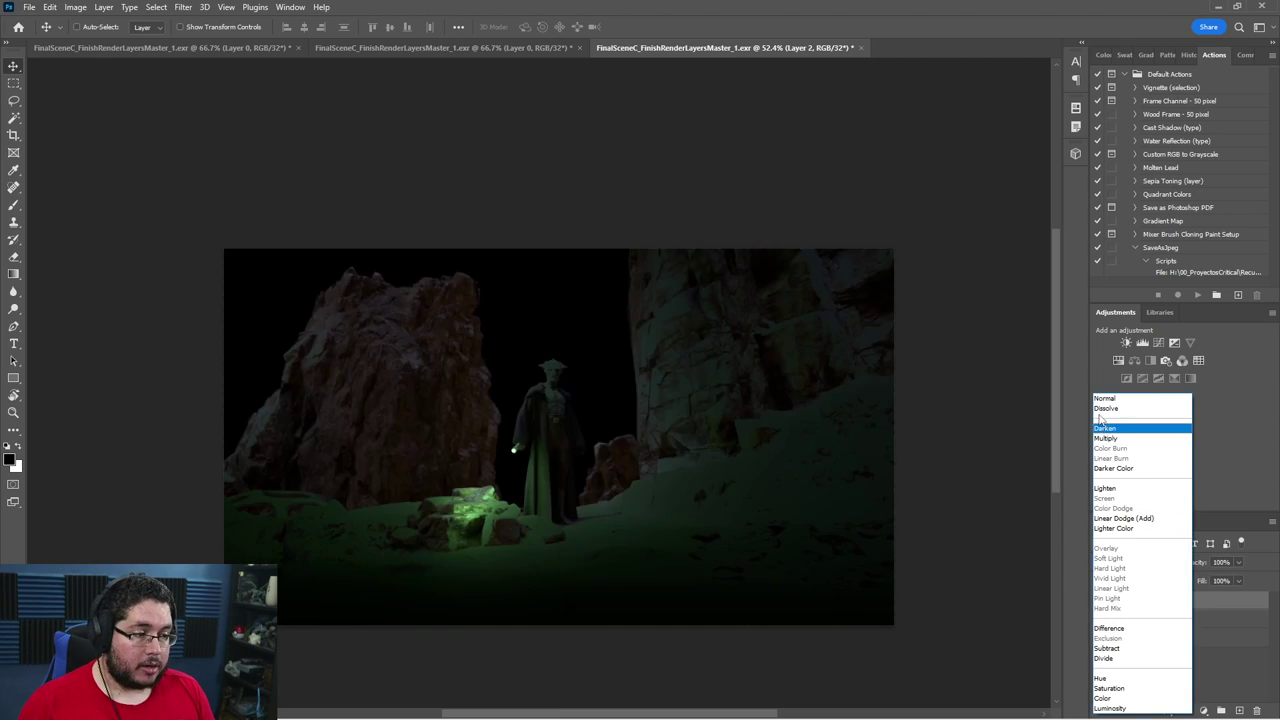
key(Escape)
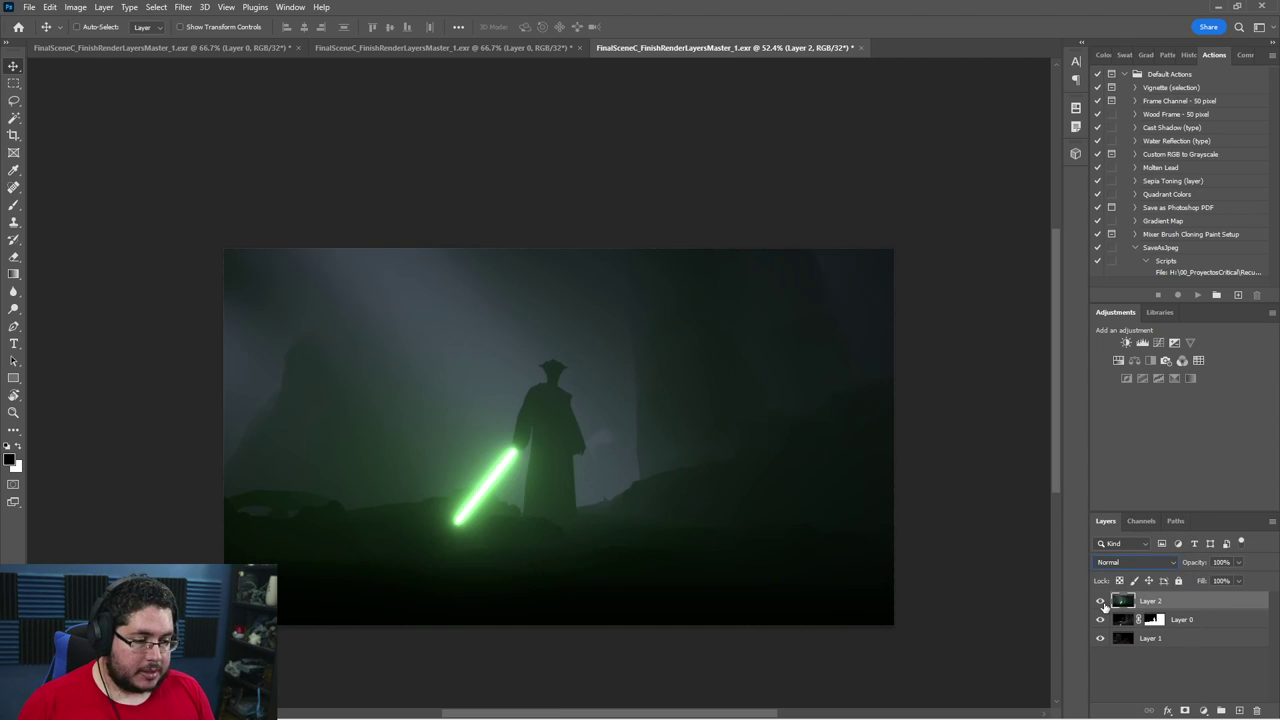
Convert the composite document to 16 bits per channel without merging its layers, hiding the fog layer during the conversion and showing it again.
click(1100, 601)
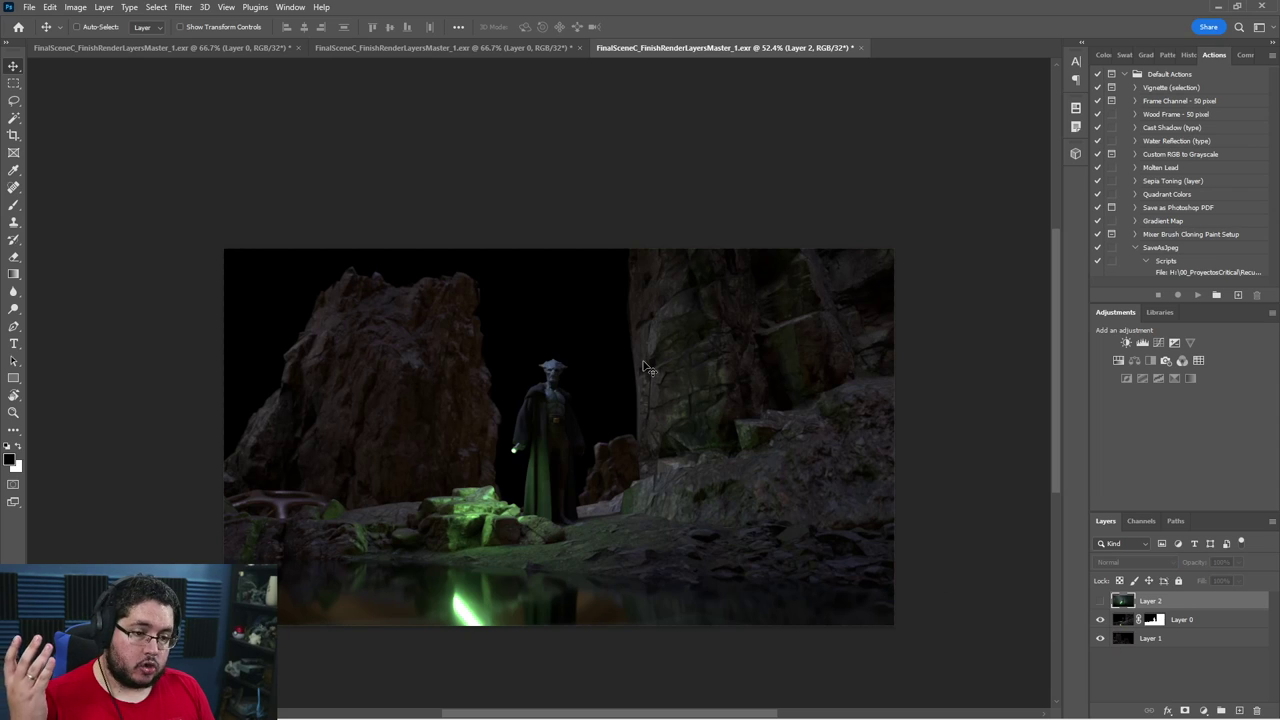
click(80, 8)
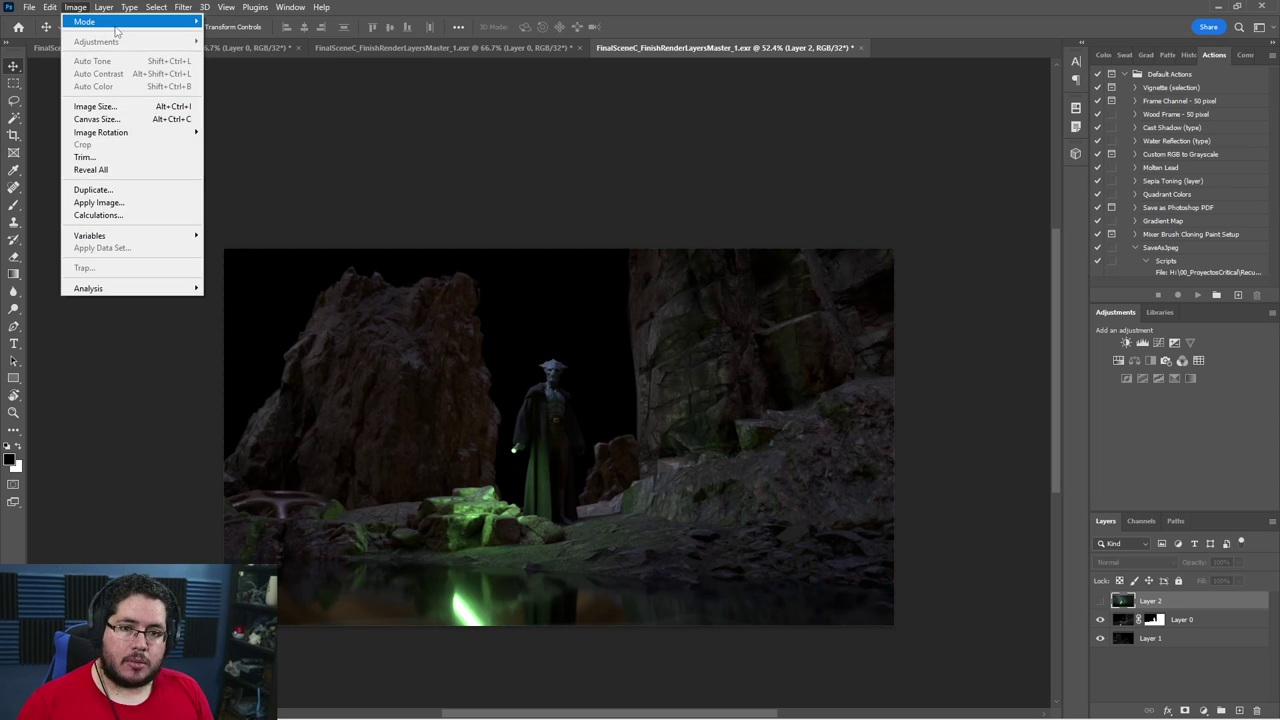
mouse_move(118, 22)
click(230, 145)
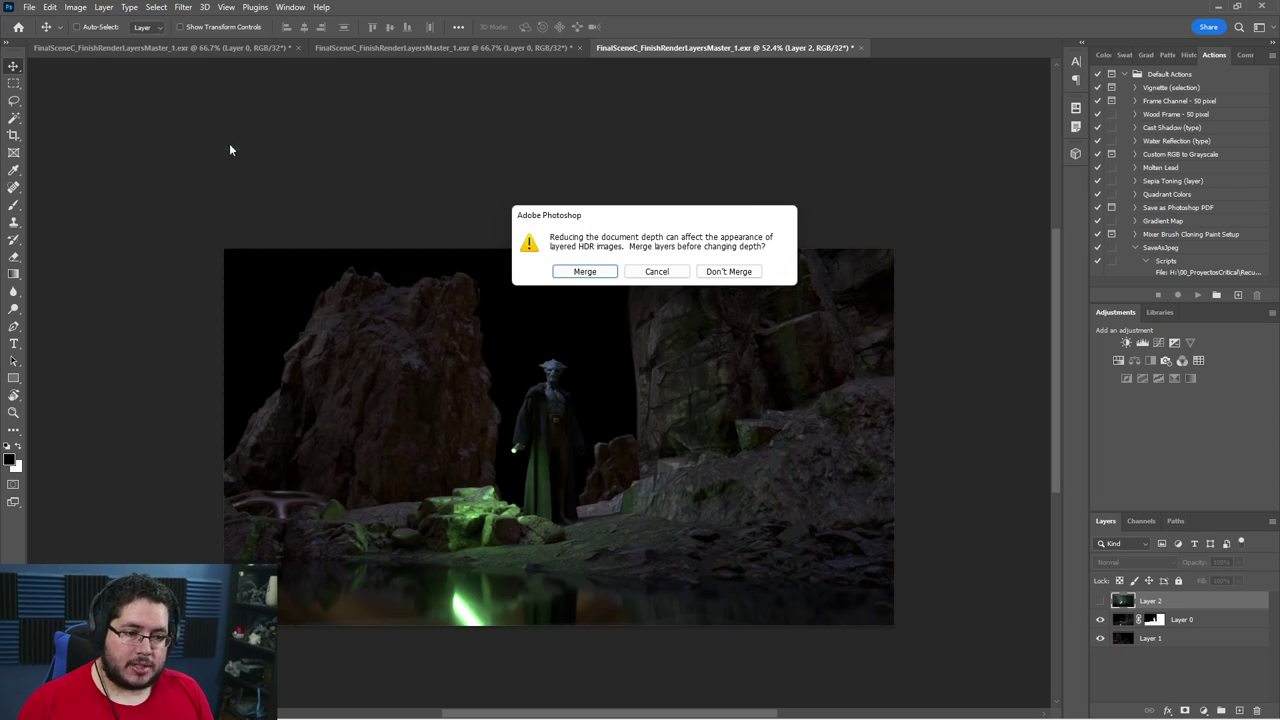
click(727, 272)
alt+scroll(755, 448, up, 3)
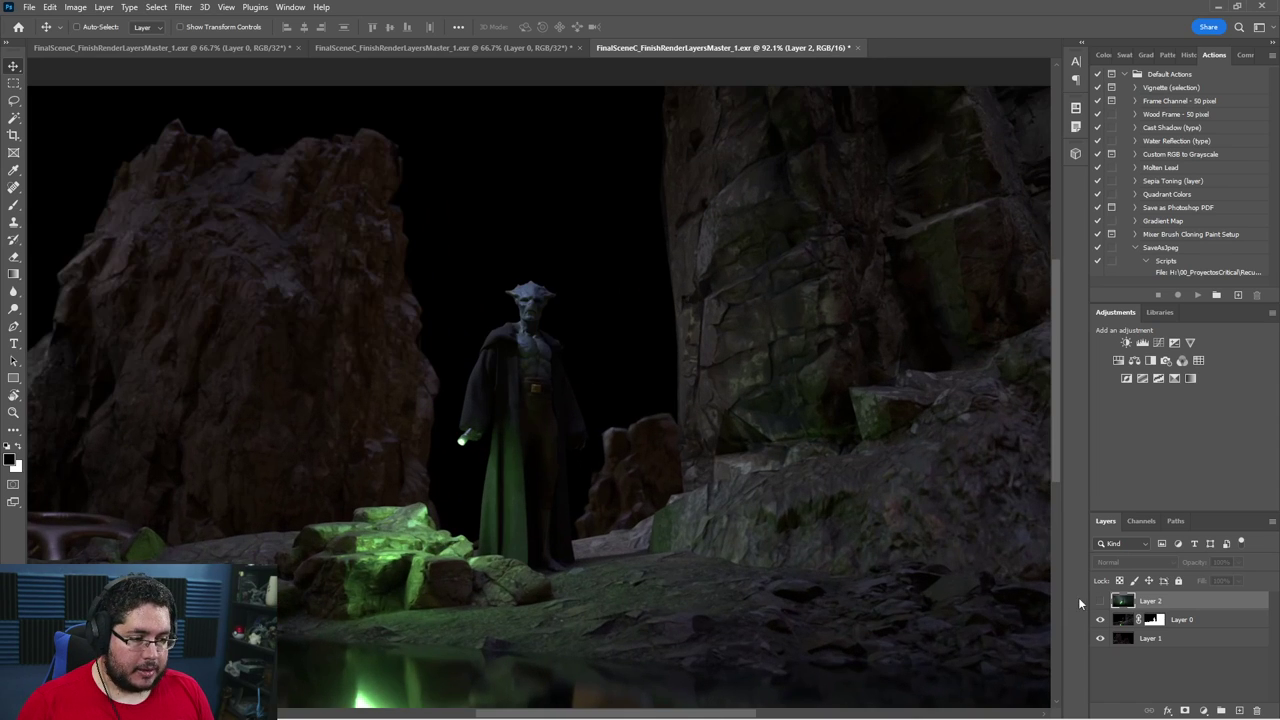
click(1100, 601)
alt+scroll(708, 479, down, 3)
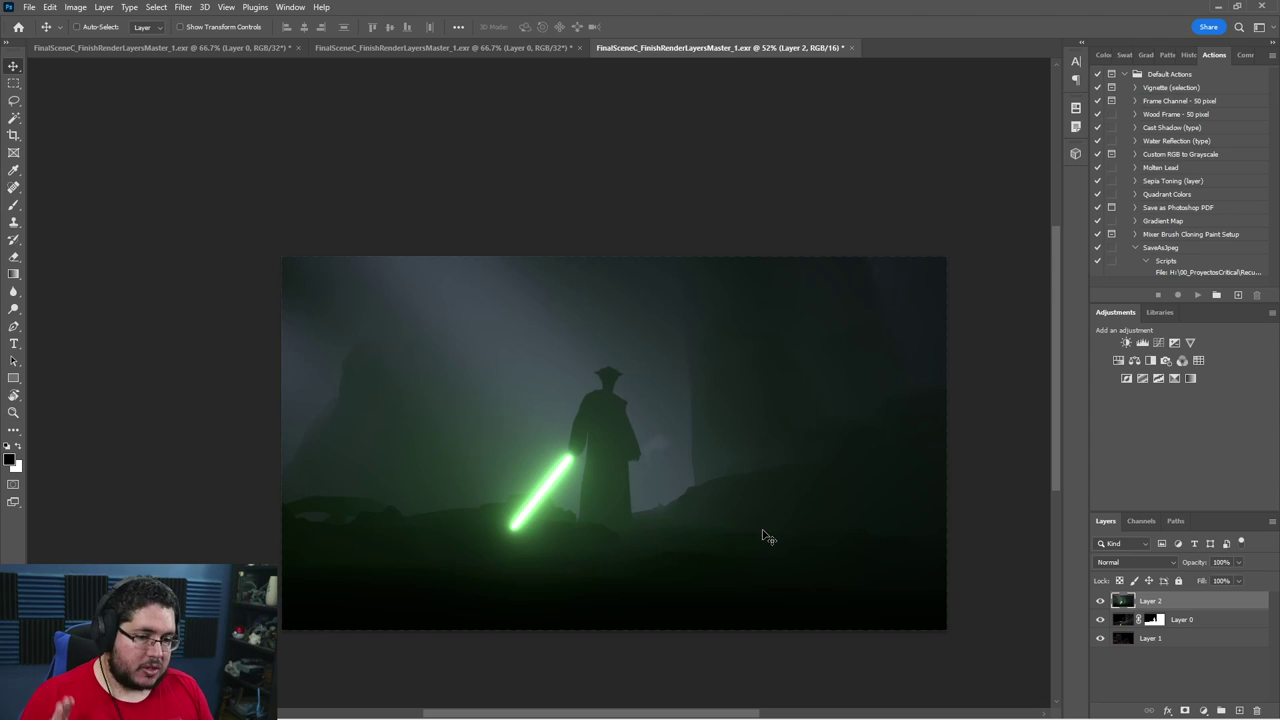
Set the fog layer's blend mode to Screen and examine the resulting composite.
click(1155, 563)
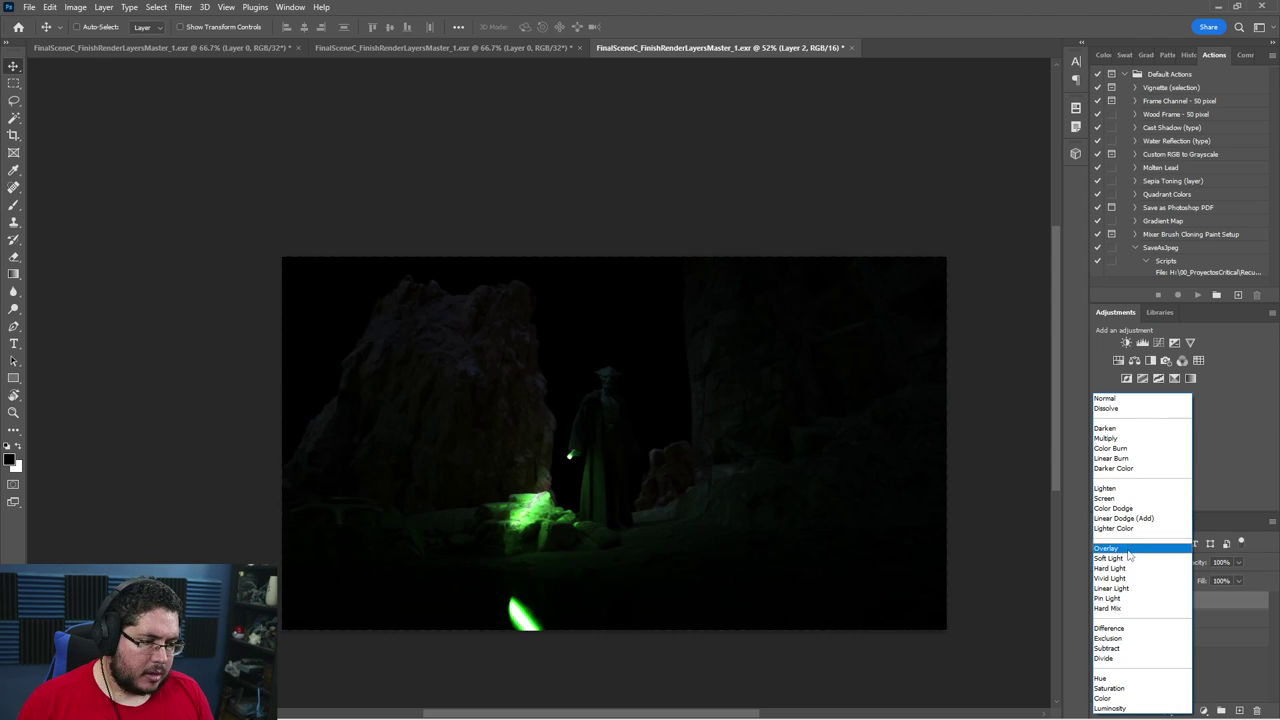
click(1118, 499)
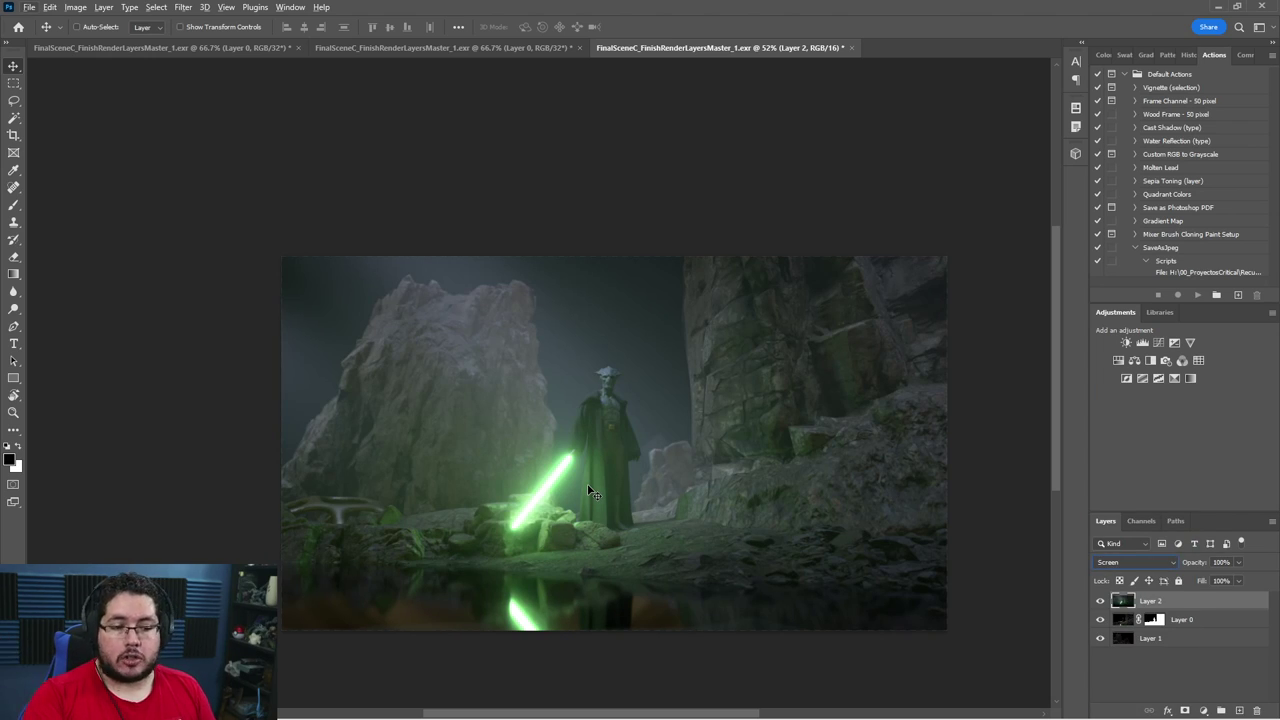
drag(664, 524, 637, 473)
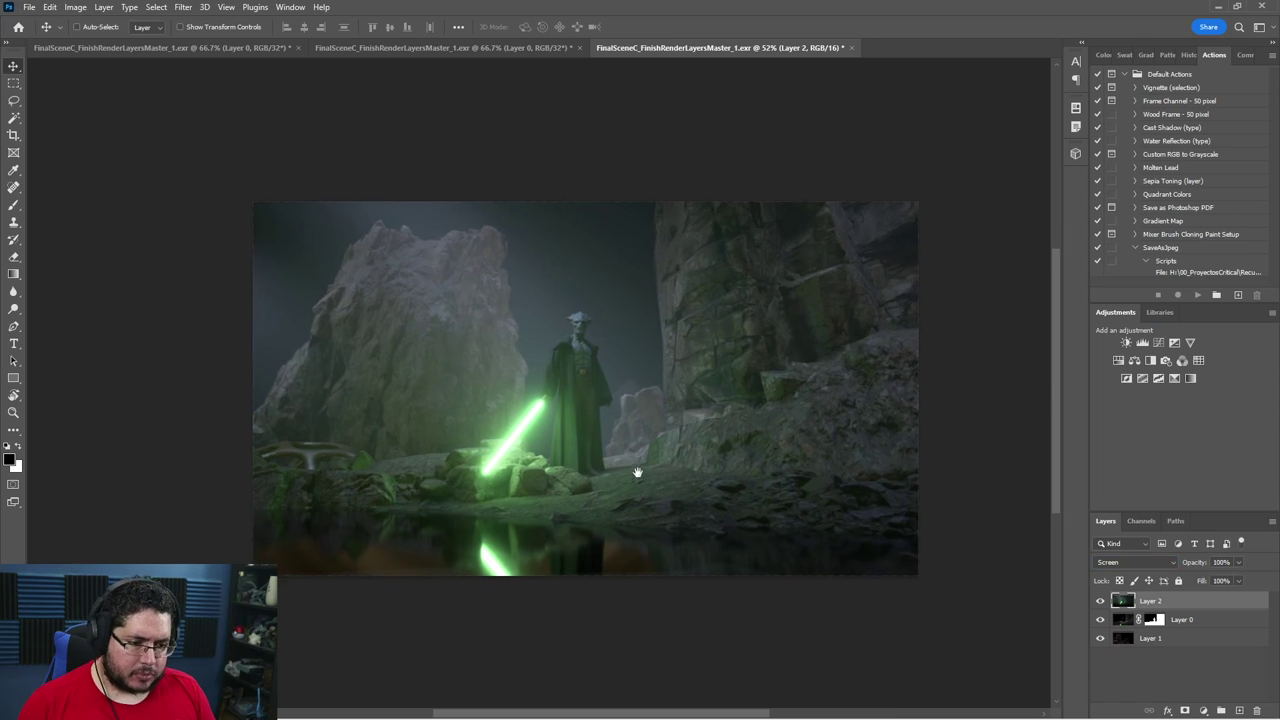
alt+scroll(606, 453, up, 2)
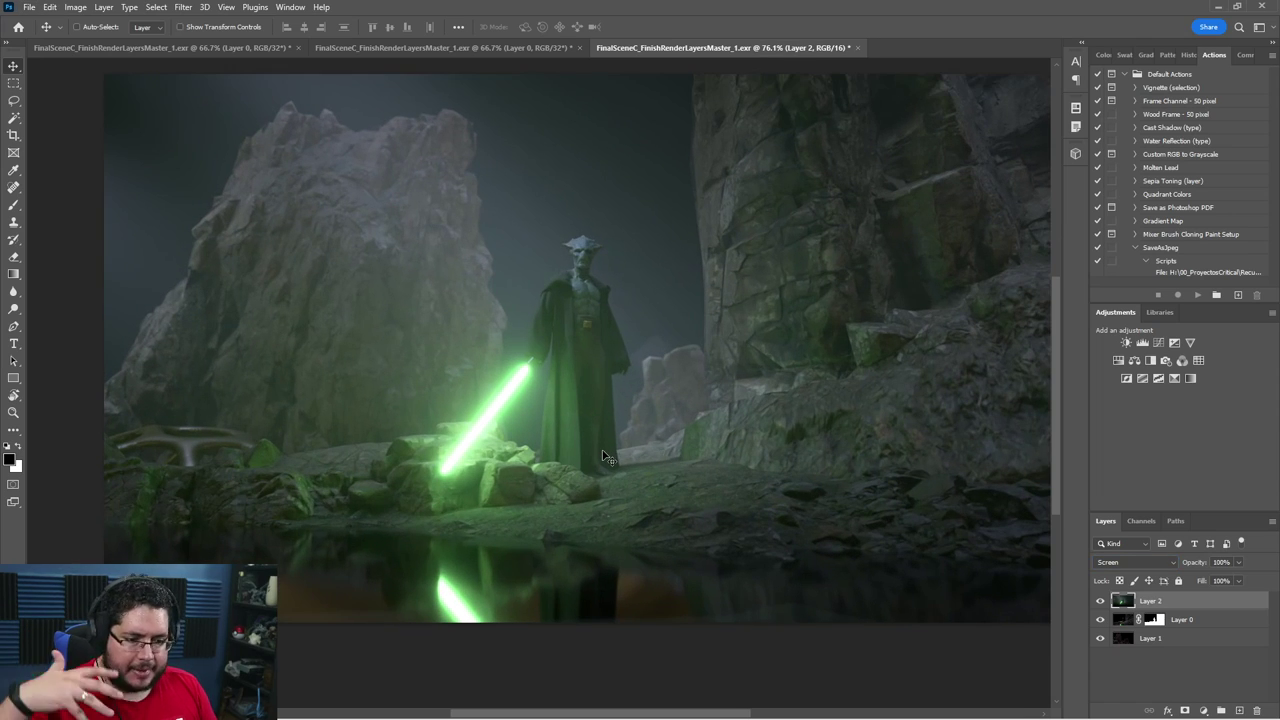
alt+scroll(606, 453, down, 1)
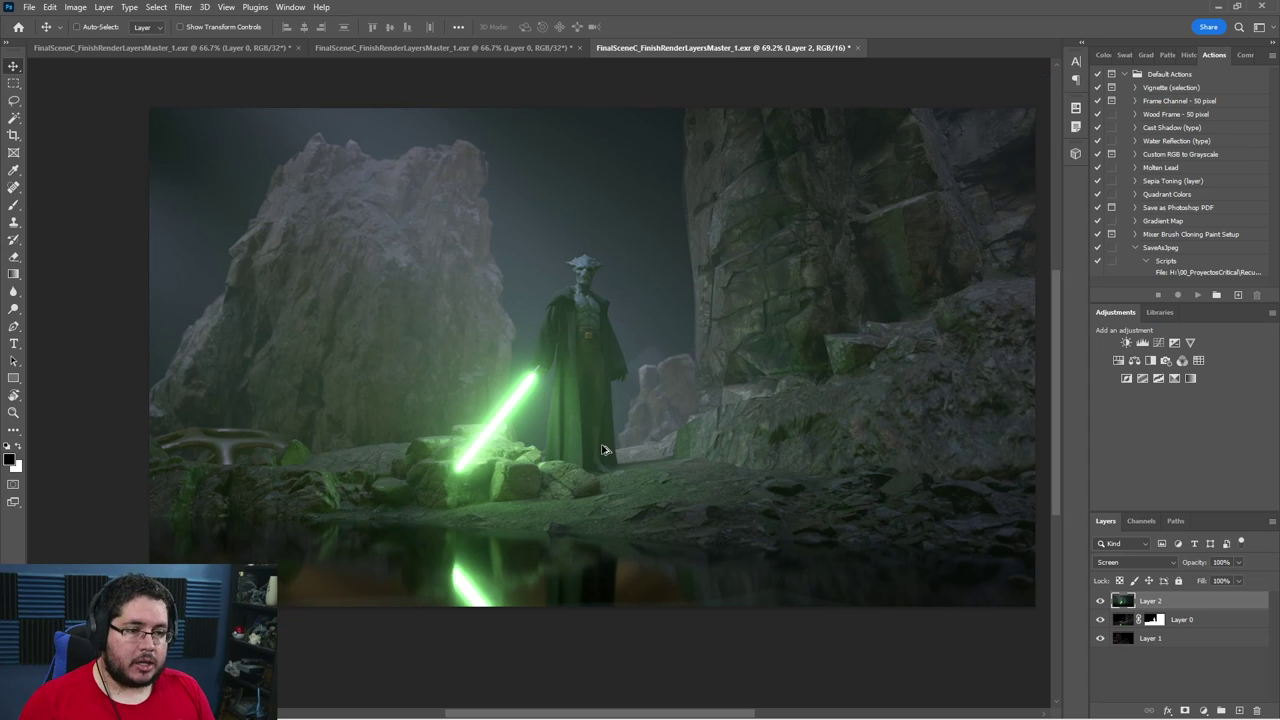
scroll(660, 434, up, 1)
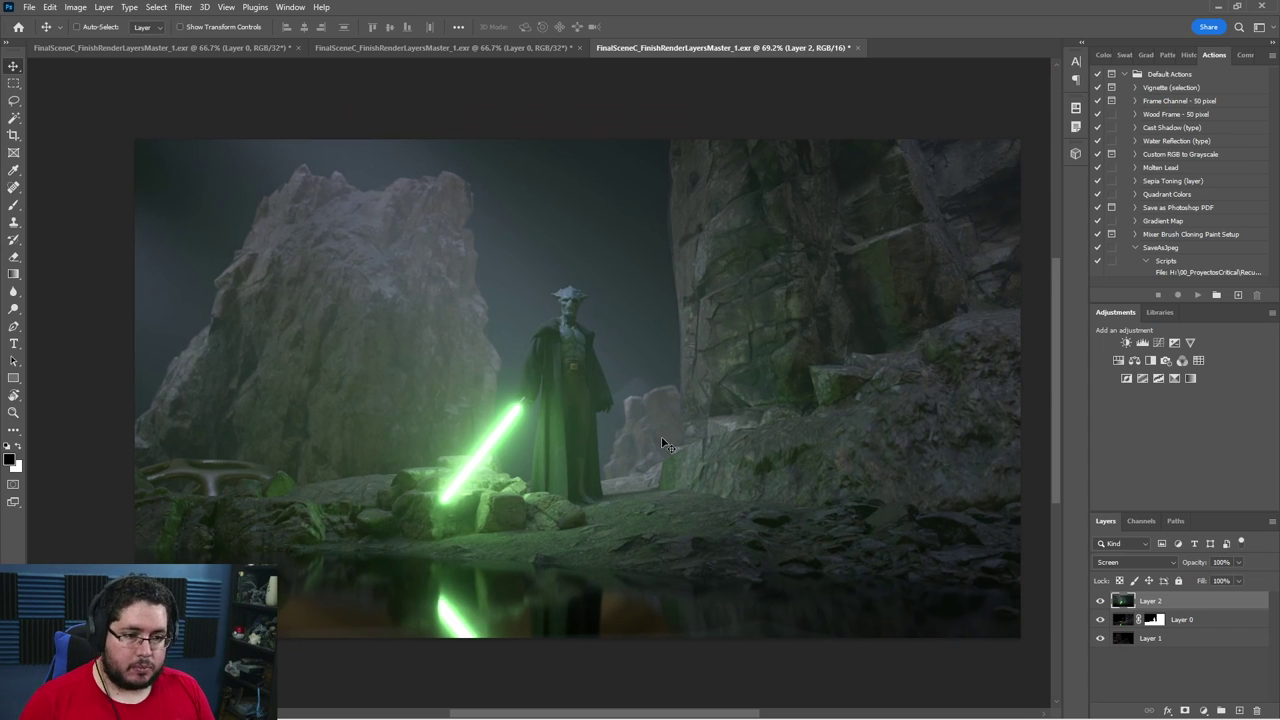
Switch to Chrome and search Google Images for "night background space".
key(super)
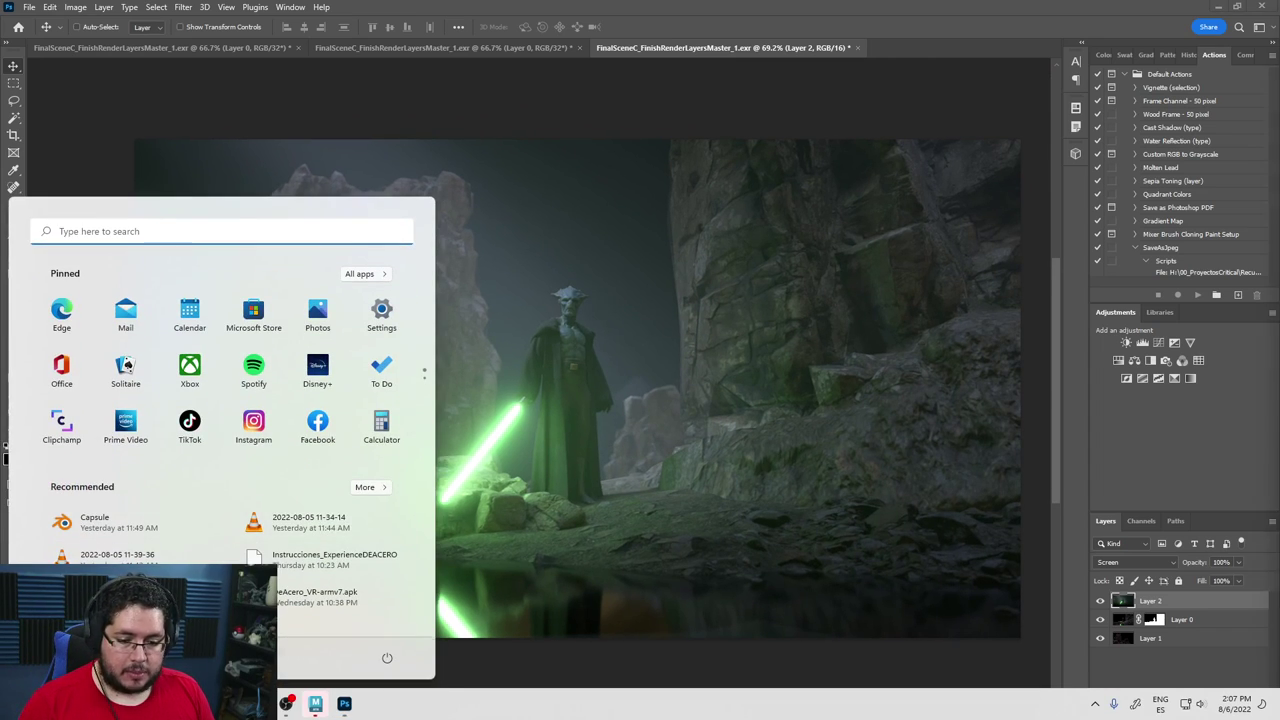
key(Escape)
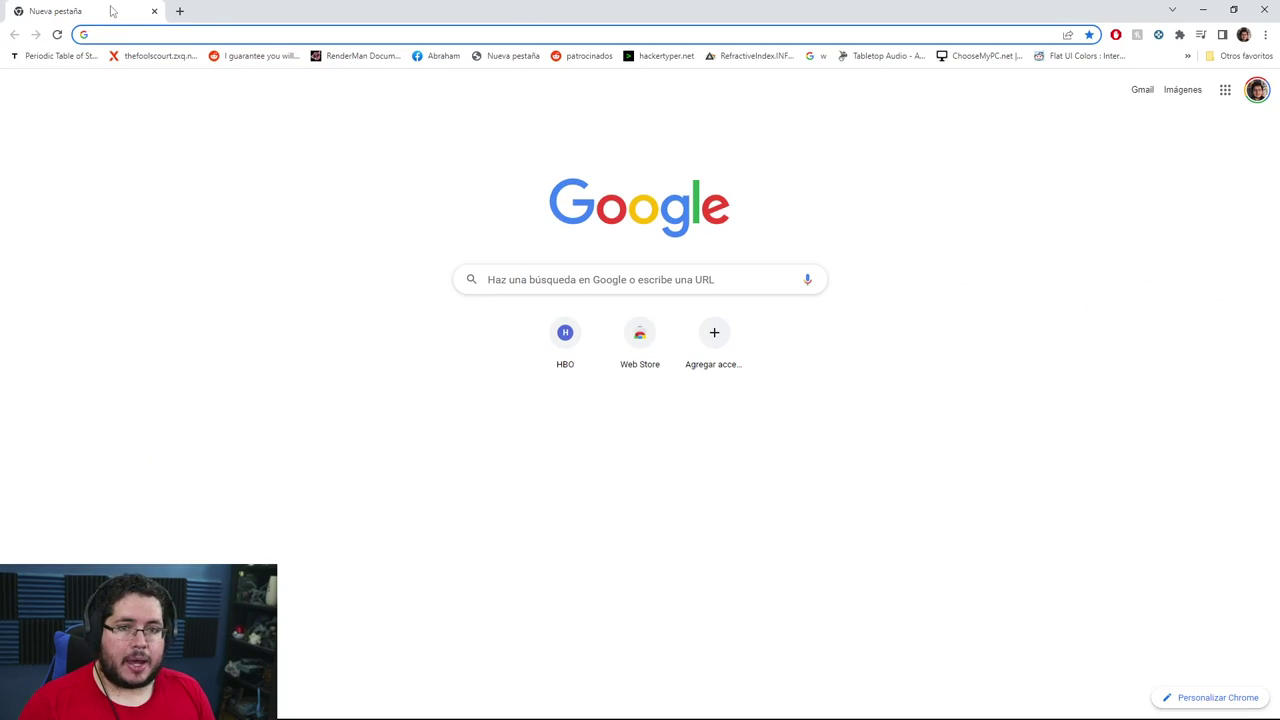
click(161, 30)
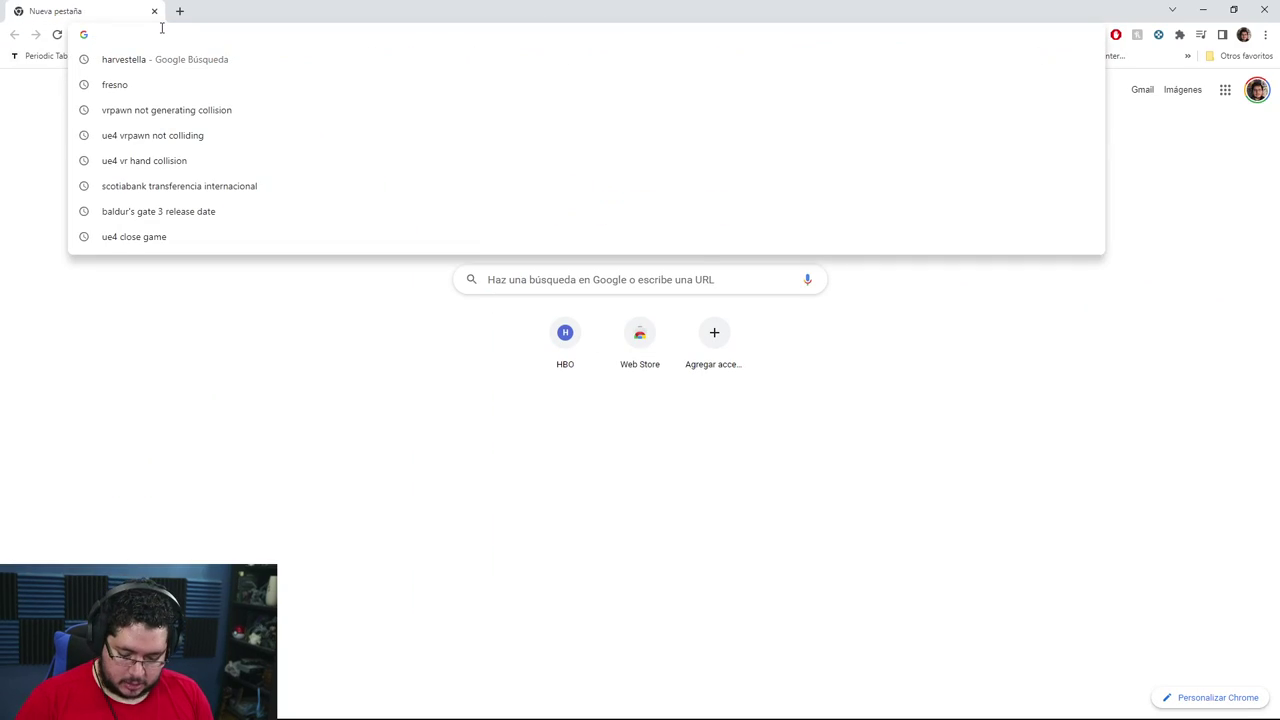
text(backgrou)
key(BackSpace)
key(BackSpace)
key(BackSpace)
text(o)
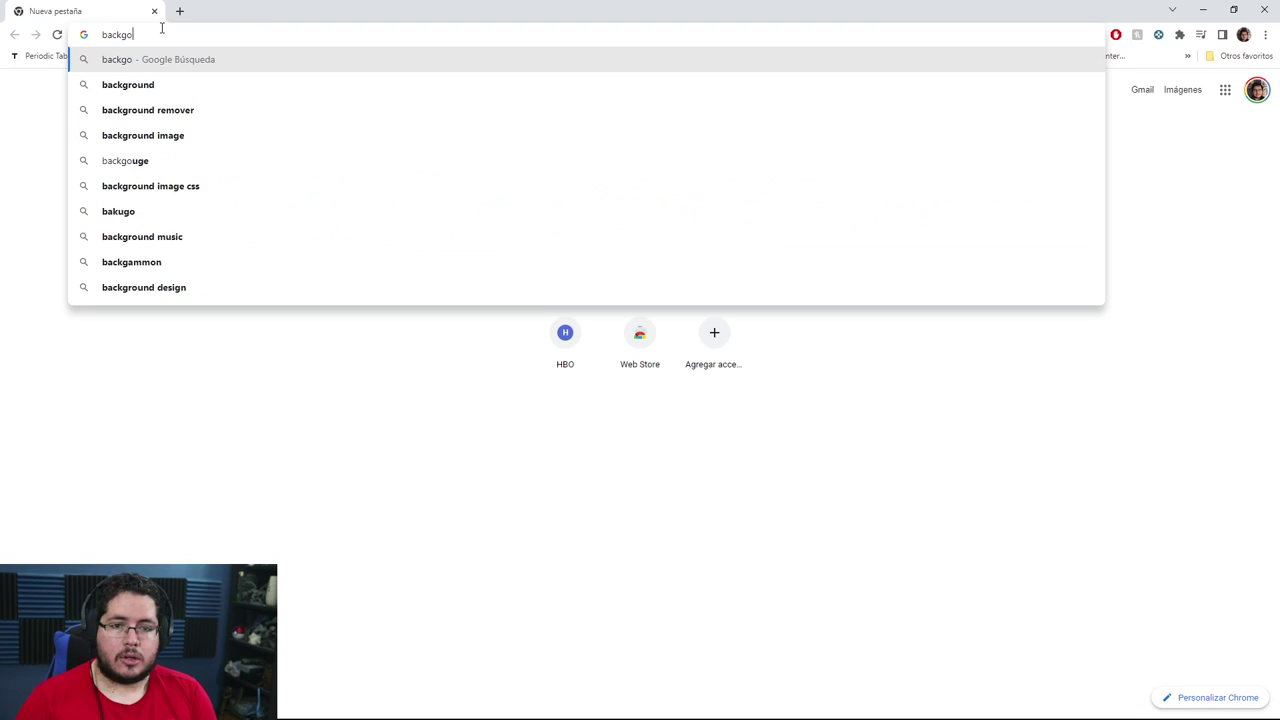
key(BackSpace)
key(BackSpace)
key(BackSpace)
key(BackSpace)
key(BackSpace)
key(BackSpace)
text(night background space)
key(Return)
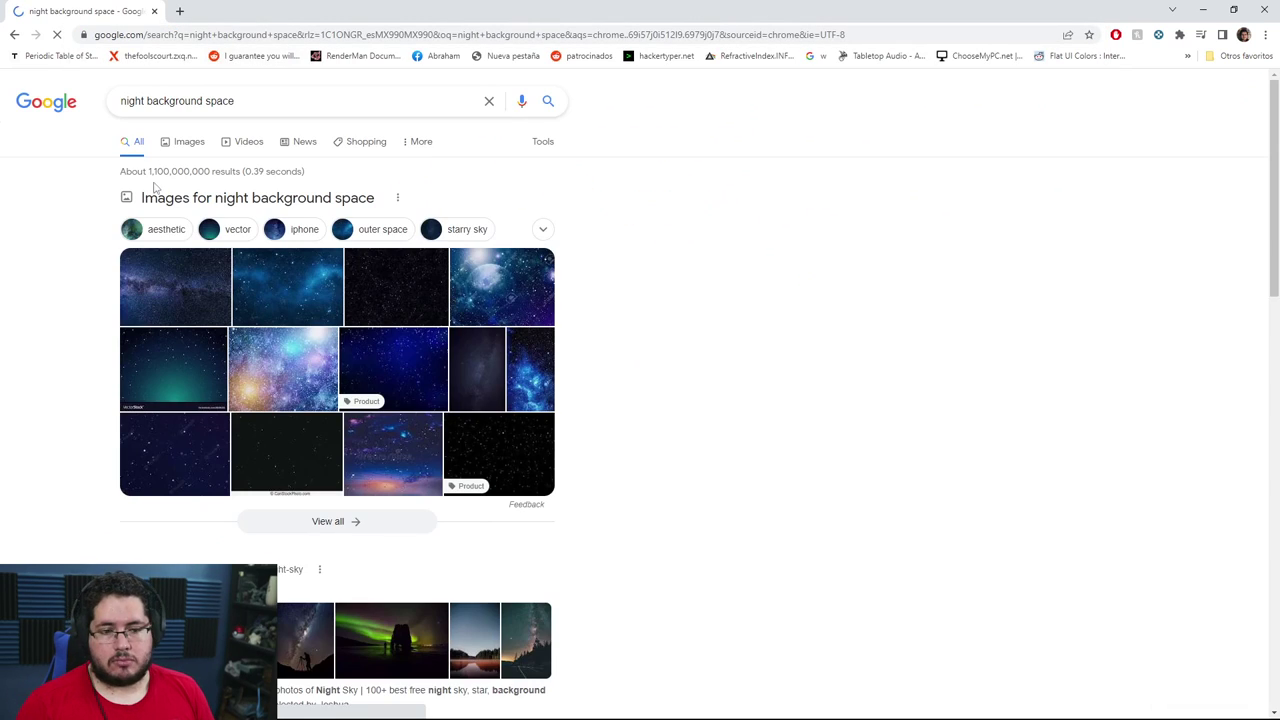
click(192, 145)
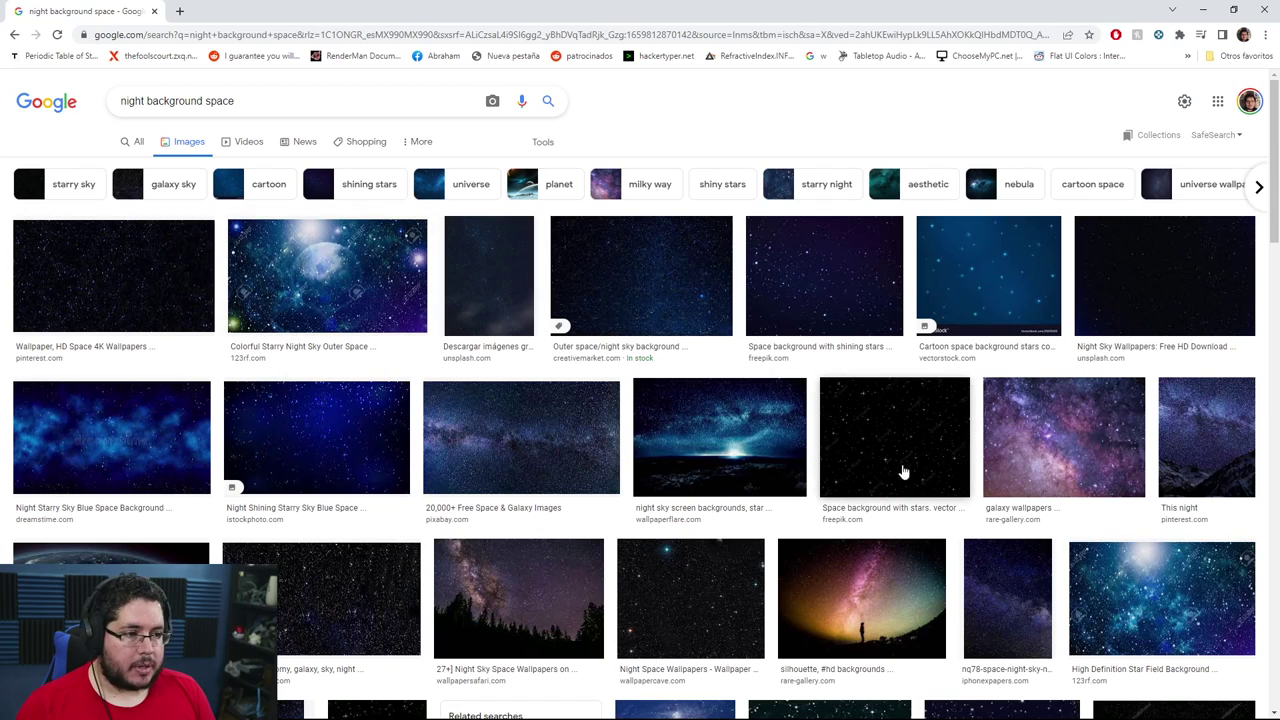
Browse the image results and related images, and copy Wallpaper Flare's dark Milky Way wallpaper.
scroll(860, 500, down, 3)
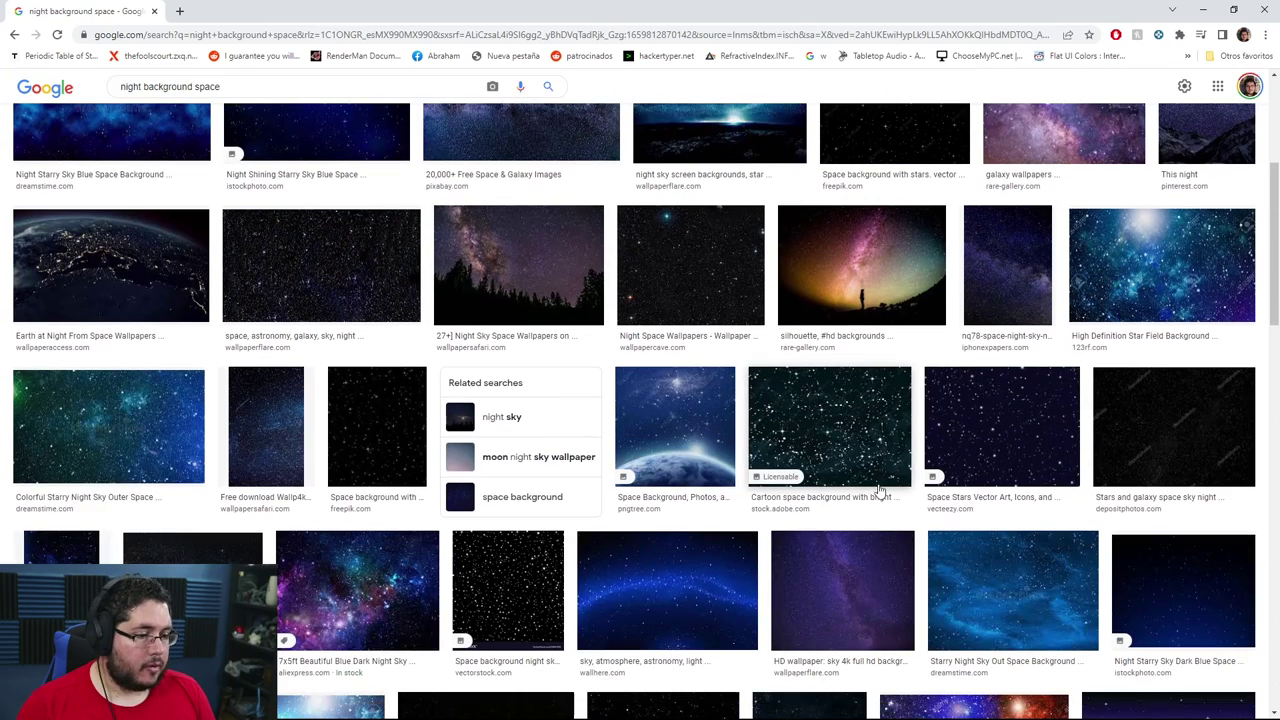
scroll(880, 490, down, 3)
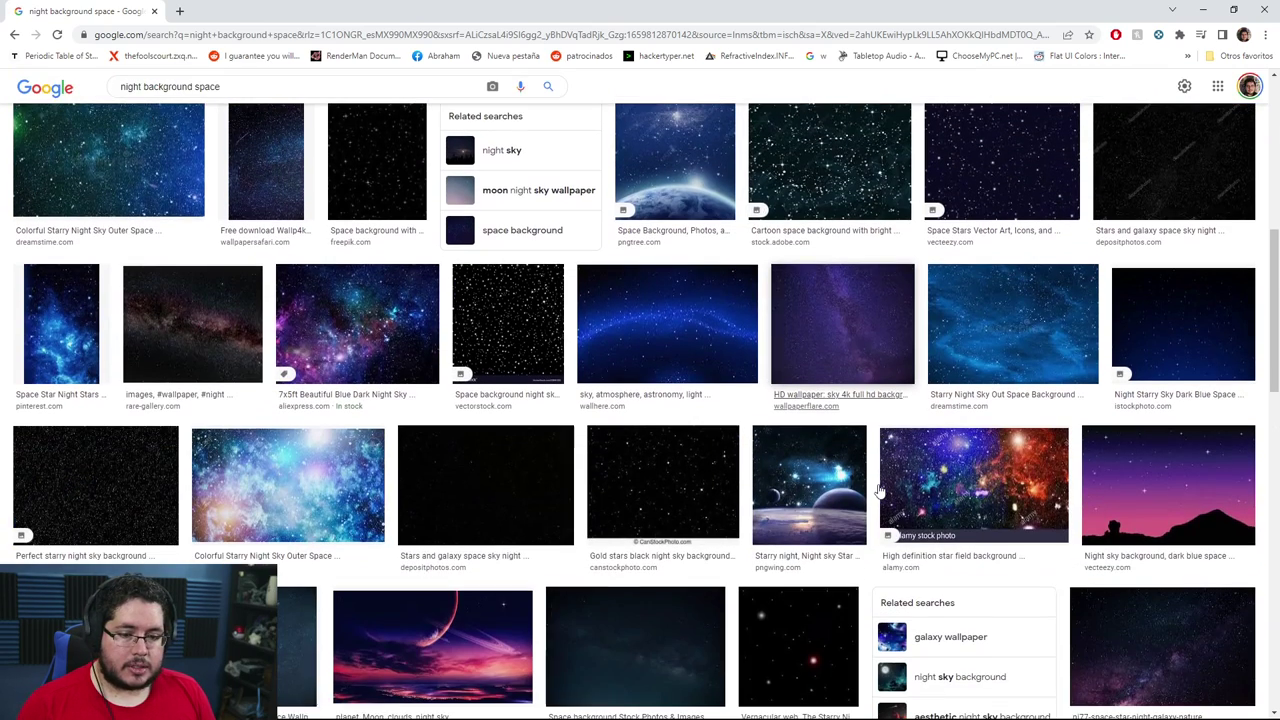
click(195, 325)
click(929, 465)
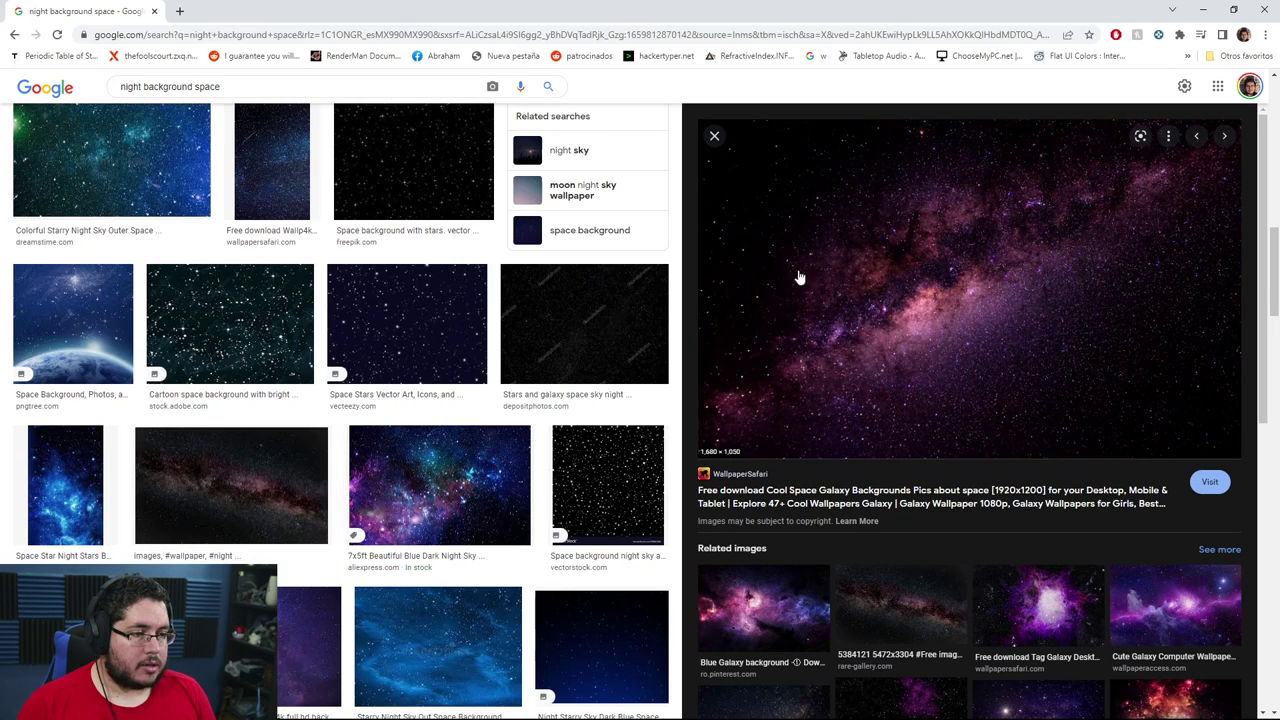
click(910, 608)
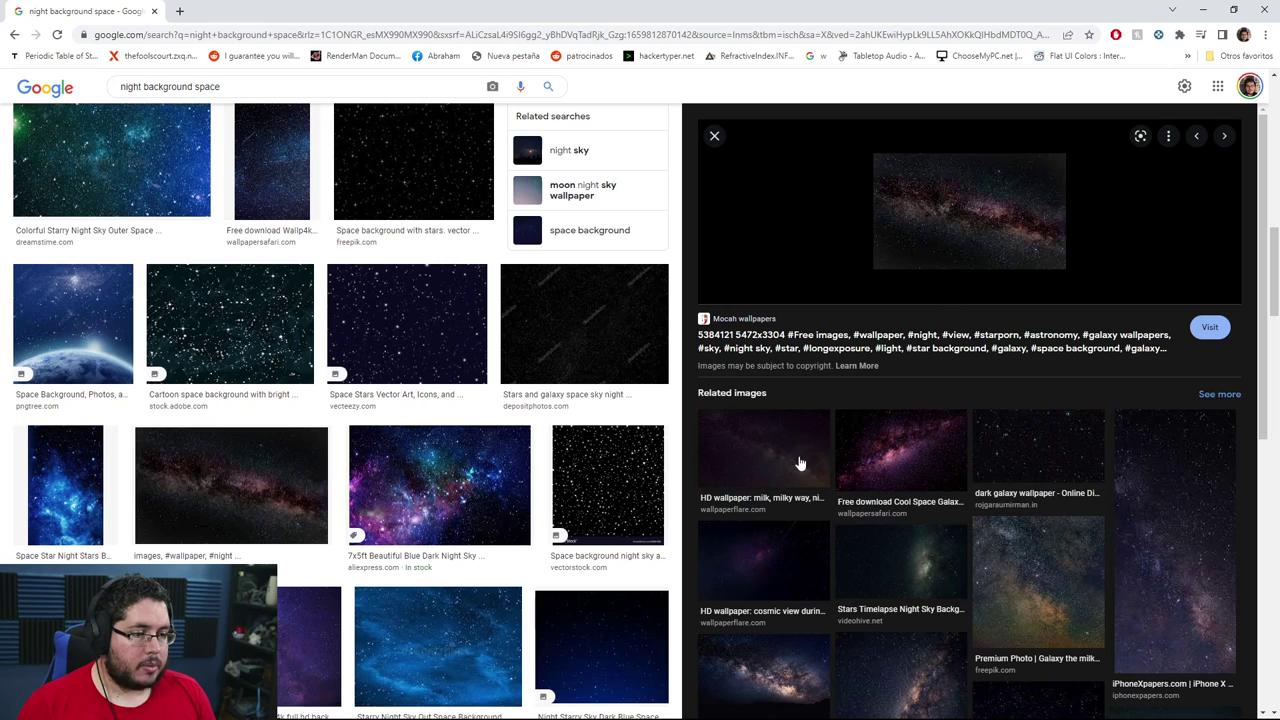
click(812, 466)
right_click(936, 297)
click(988, 449)
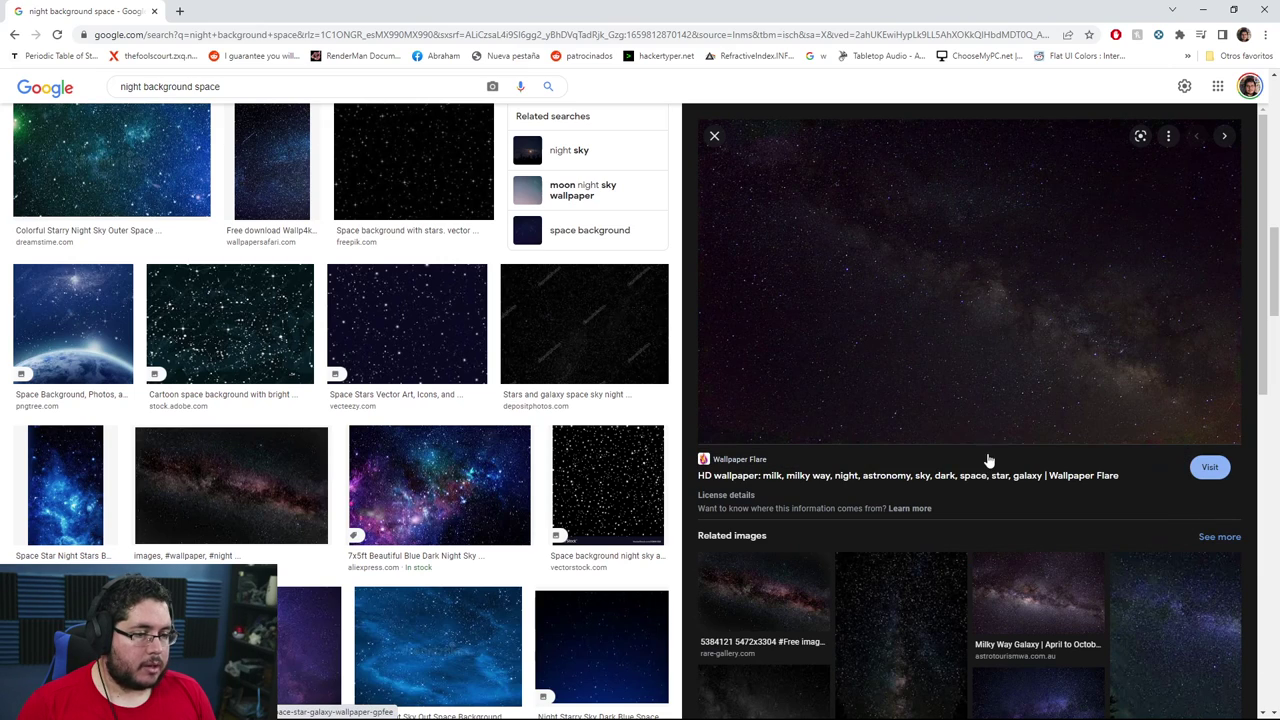
Return to Photoshop and paste the copied starry sky image as a new layer in the composite document.
click(1172, 9)
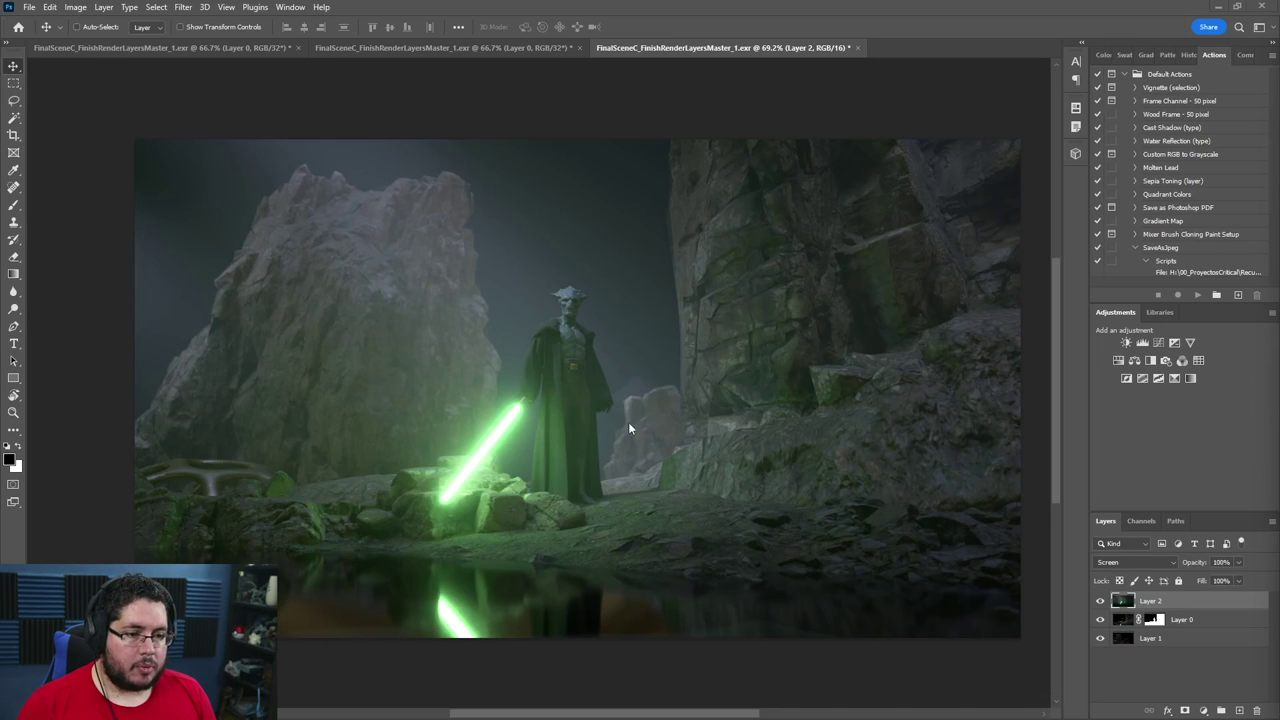
alt+scroll(615, 424, down, 2)
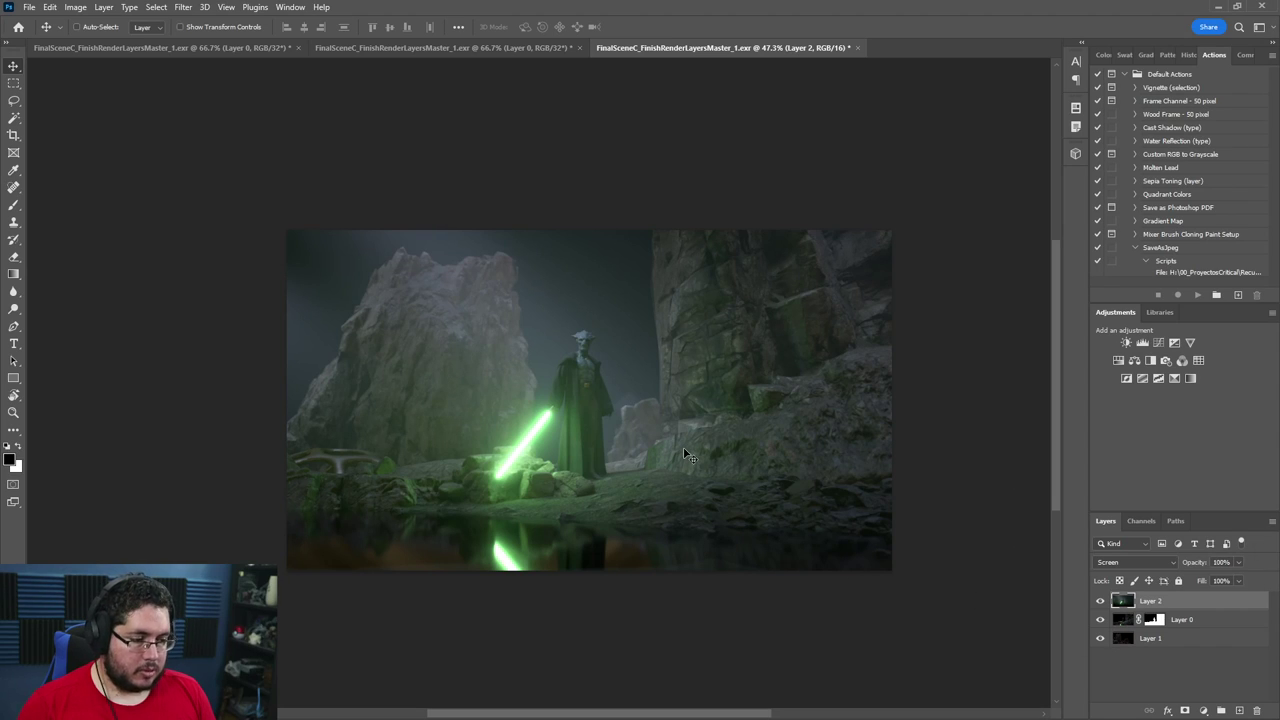
key(m)
key(ctrl+v)
alt+scroll(674, 421, down, 1)
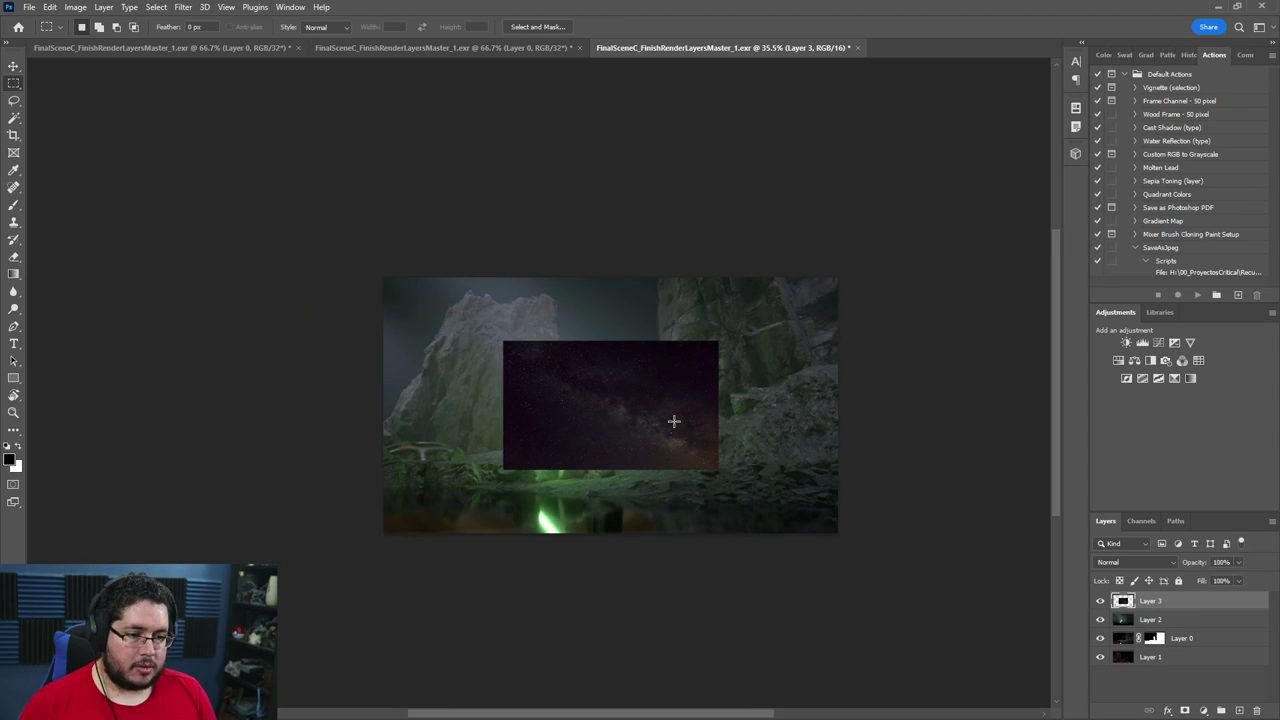
Enlarge the pasted starry sky to cover most of the canvas and move its layer beneath Layer 1.
key(ctrl+t)
drag(718, 341, 803, 229)
key(Return)
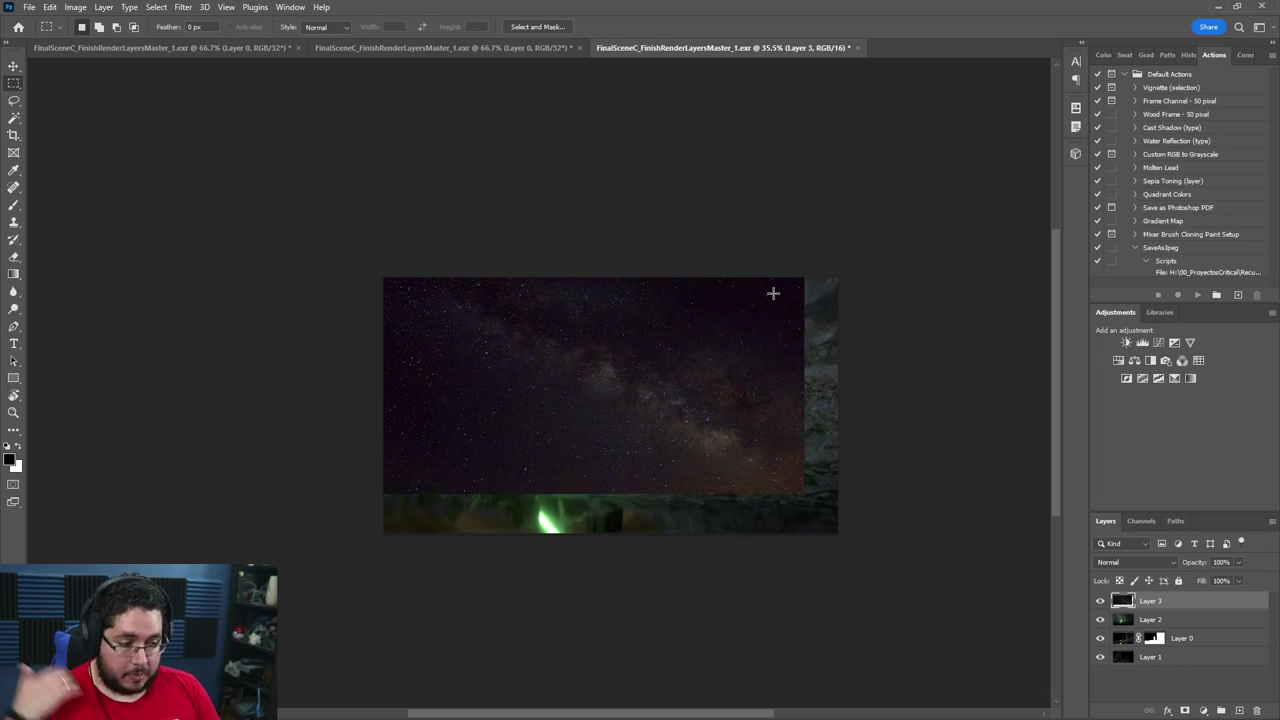
drag(1168, 606, 1148, 650)
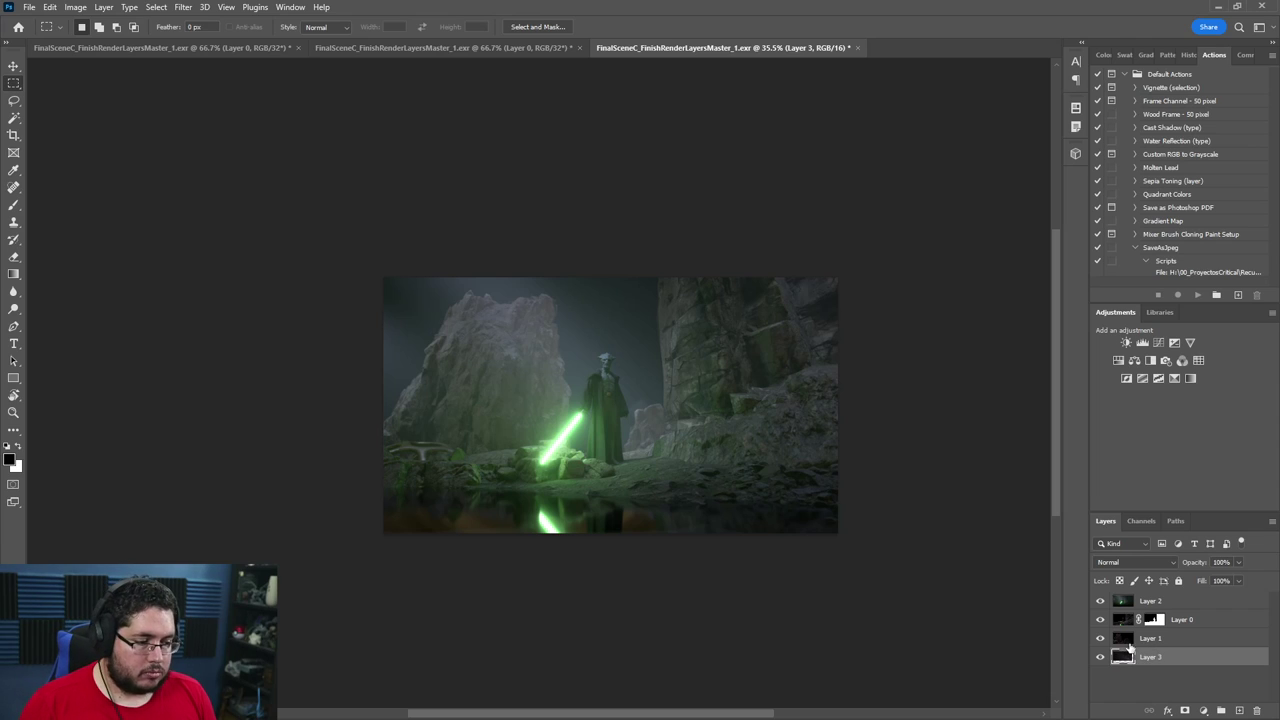
Select Layer 1 and hide Layer 0 and Layer 2 to isolate the background rocks above the sky.
click(1146, 640)
click(1100, 619)
click(1100, 601)
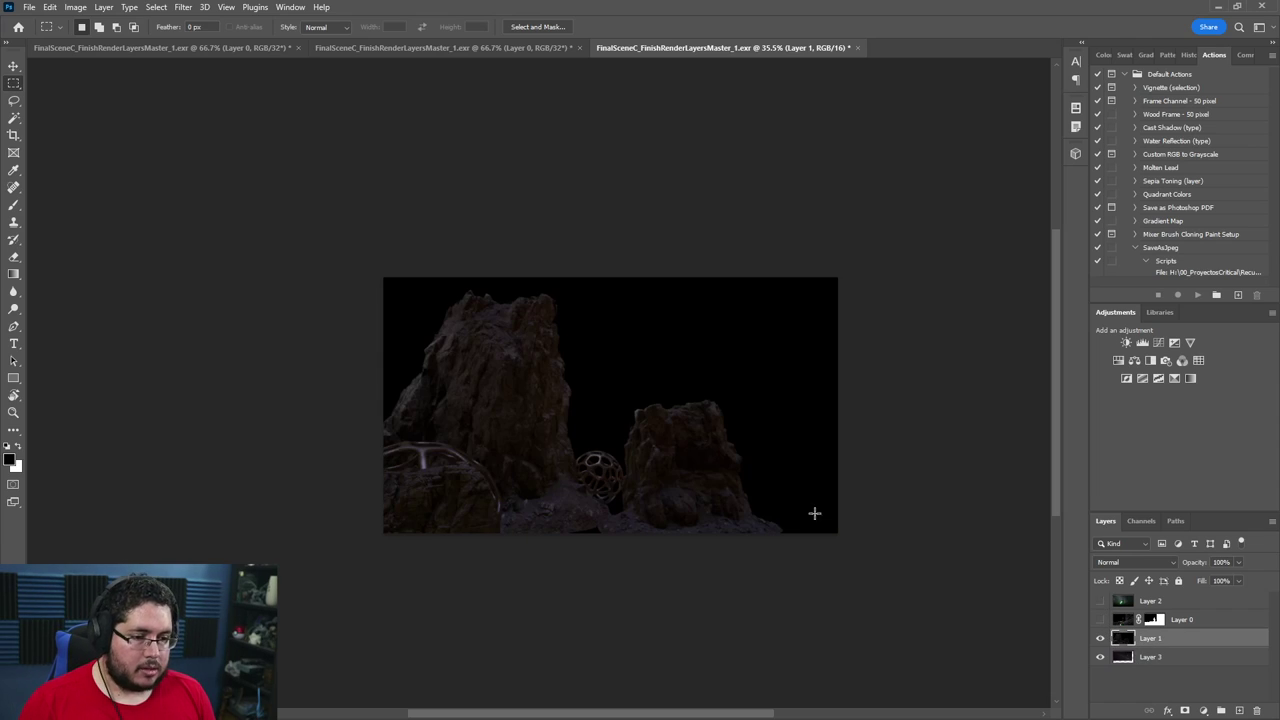
alt+scroll(653, 403, up, 2)
In the background render document, load the rocks' alpha channel as a selection and add it to Layer 0 as a layer mask.
click(250, 47)
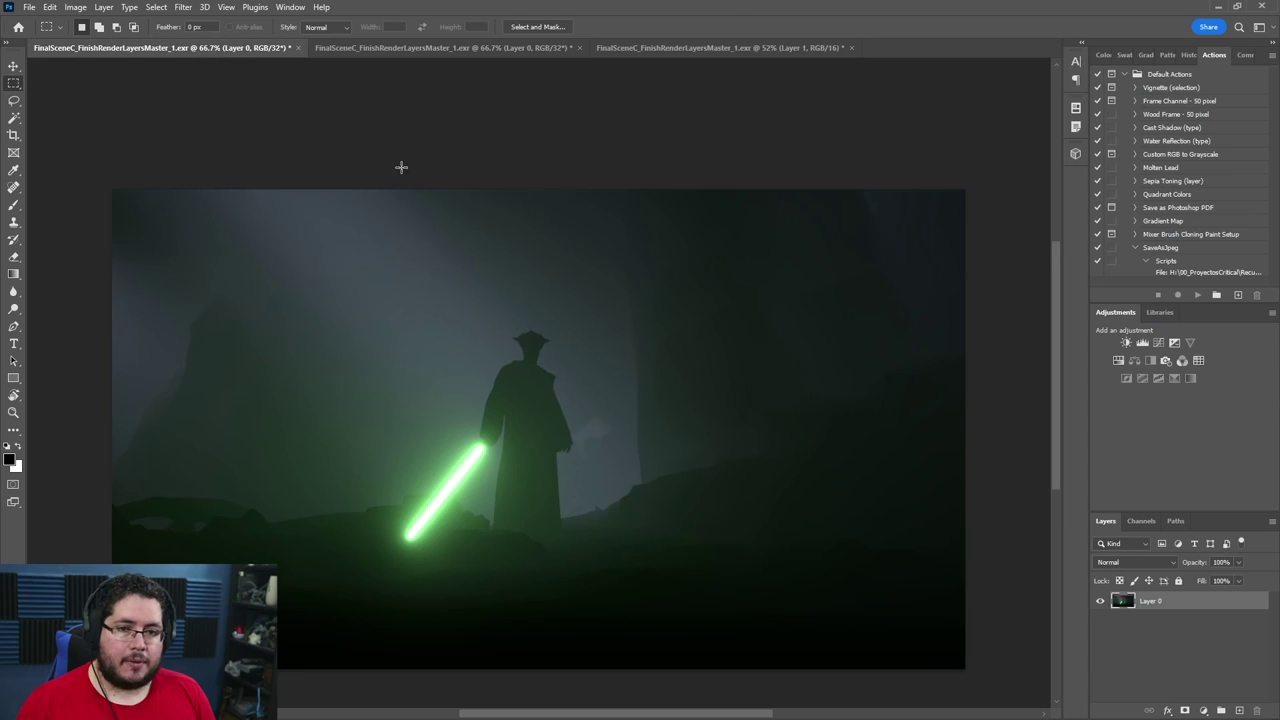
click(452, 48)
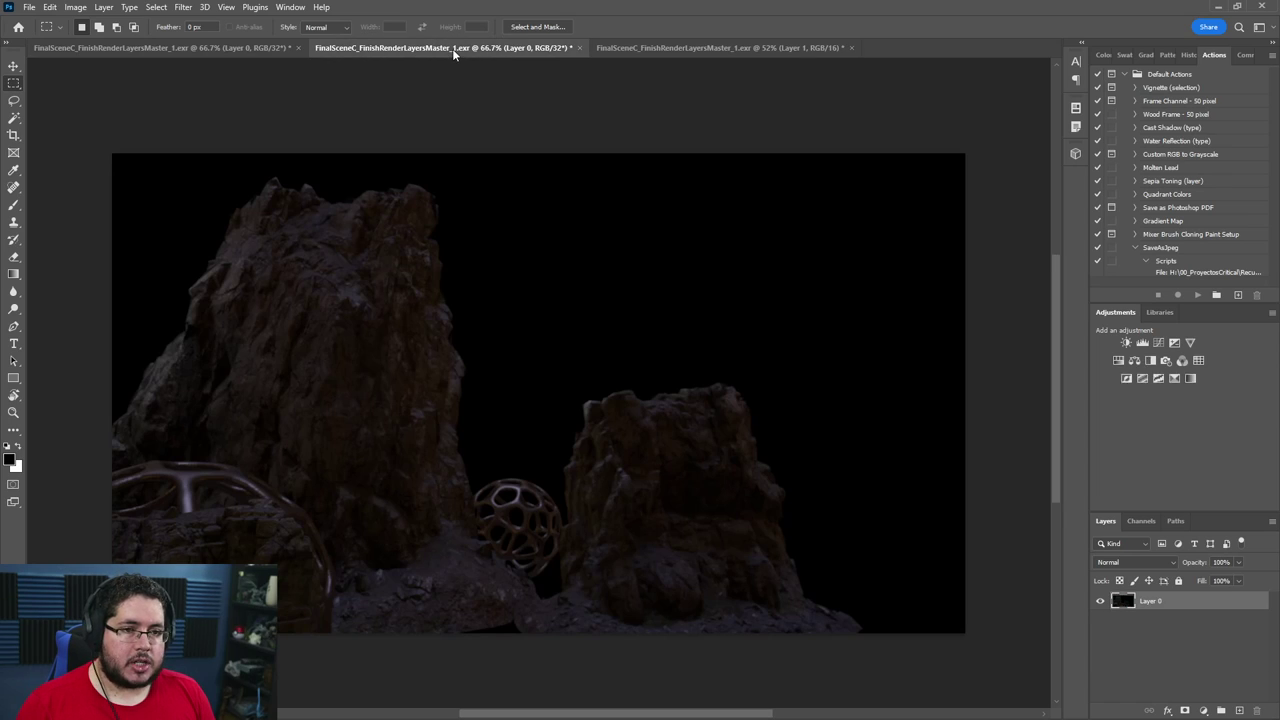
click(1142, 523)
ctrl+click(1126, 612)
click(1105, 521)
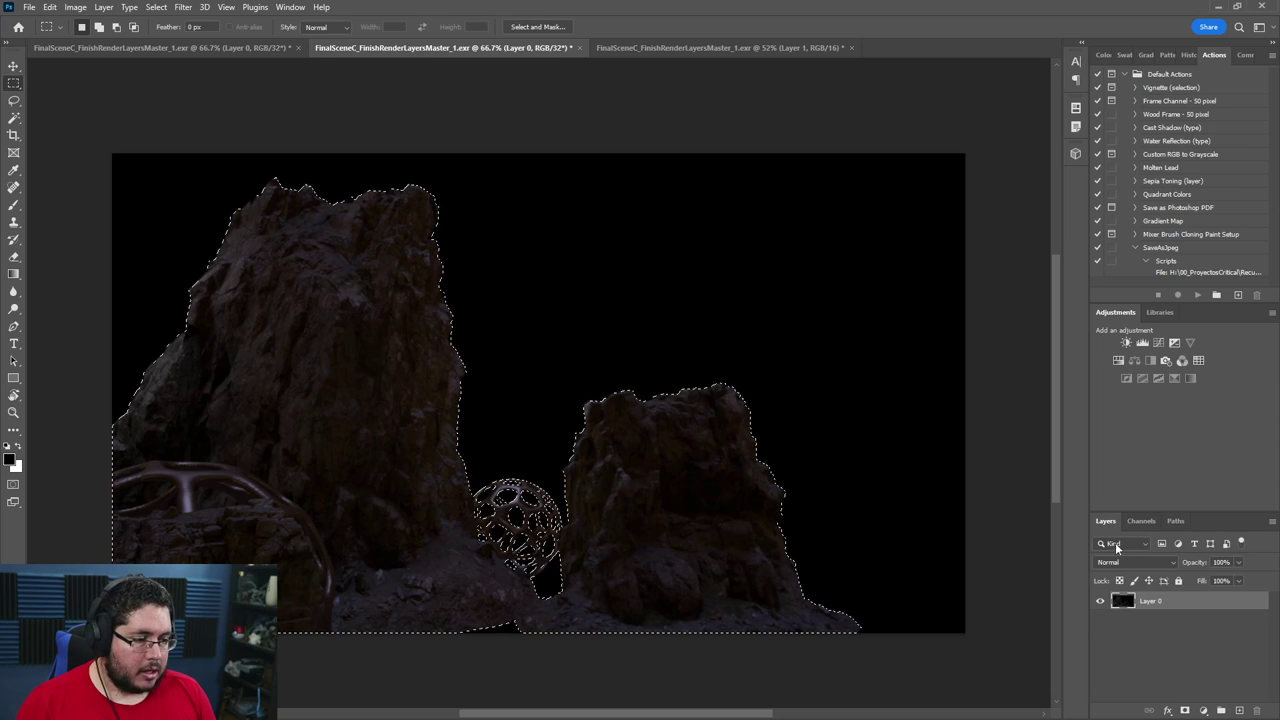
click(1185, 710)
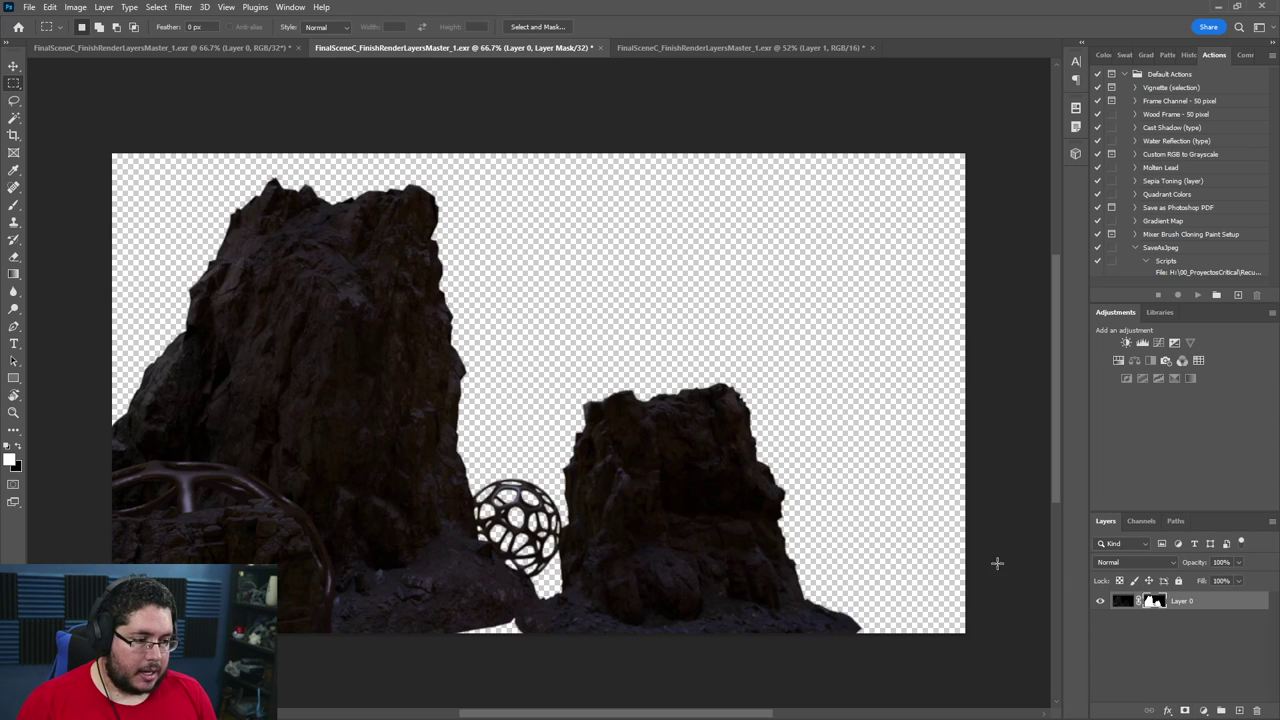
Move the masked background layer into the composite document above Layer 1, accepting the bit-depth conversion.
click(1122, 600)
key(v)
drag(584, 427, 675, 57)
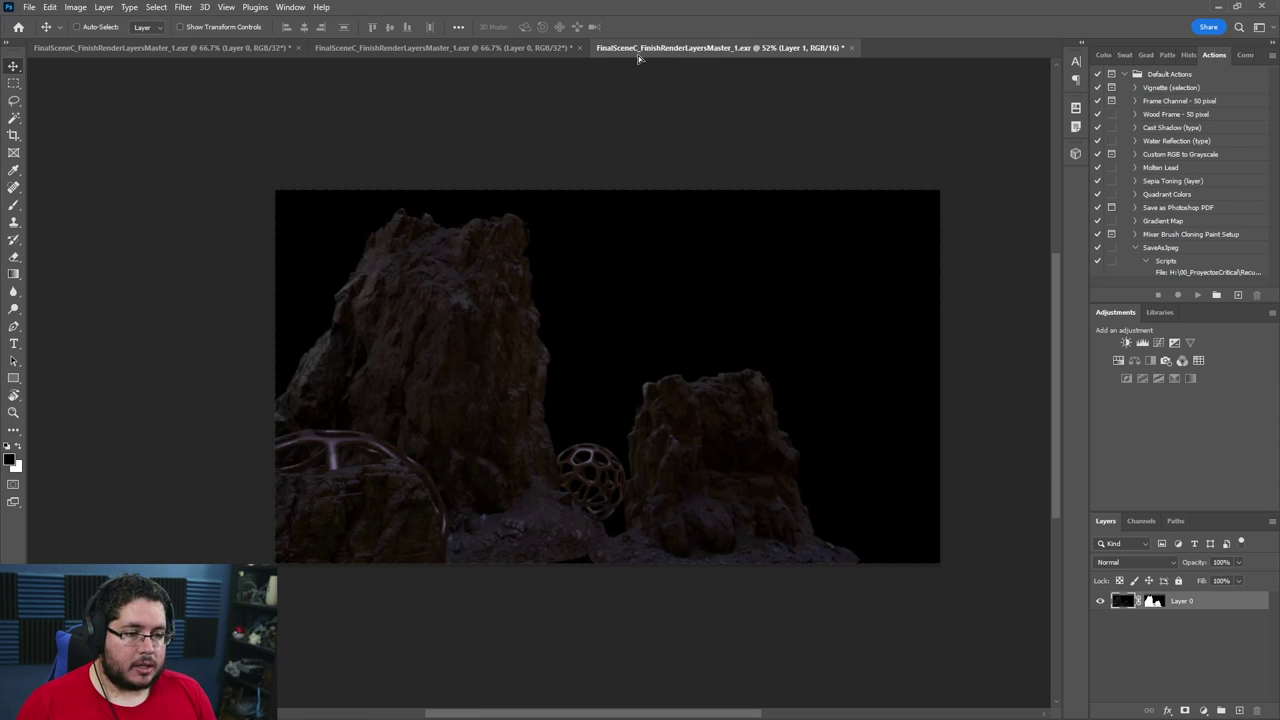
drag(245, 55, 245, 55)
drag(436, 45, 628, 48)
drag(680, 432, 680, 432)
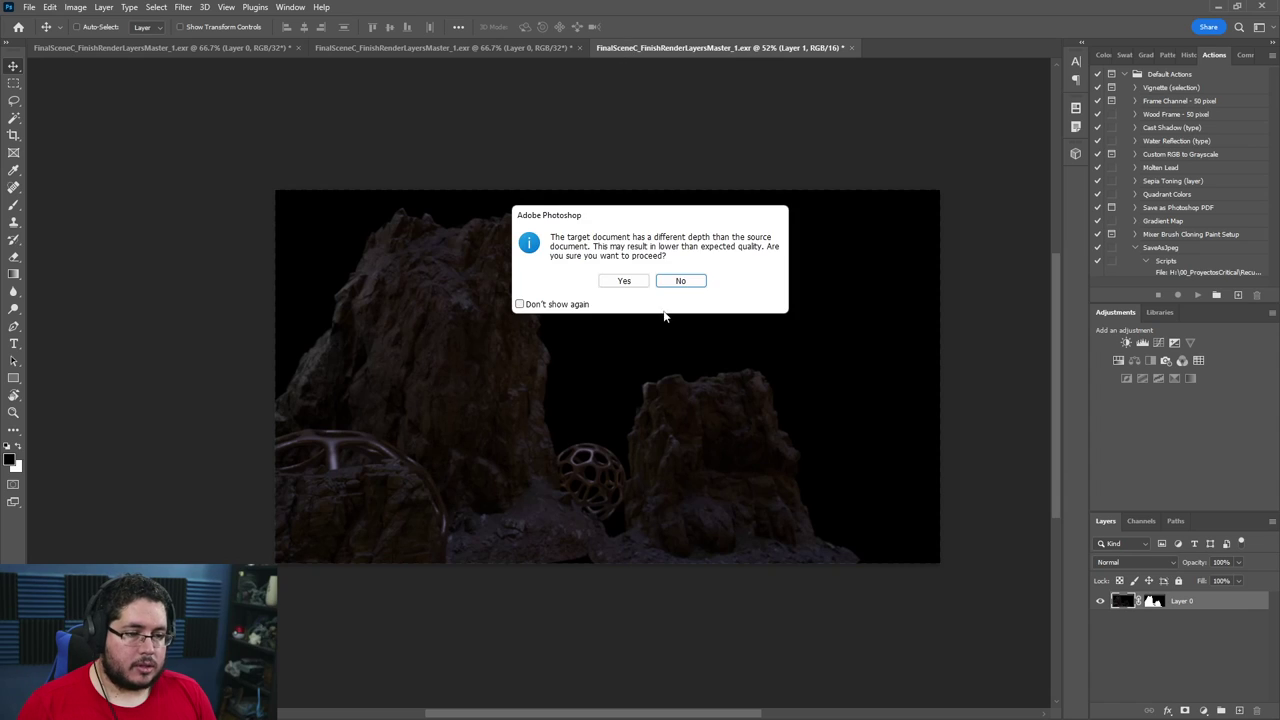
click(623, 280)
Delete the unmasked Layer 1 and make Layer 0 and Layer 2 visible again.
click(1145, 657)
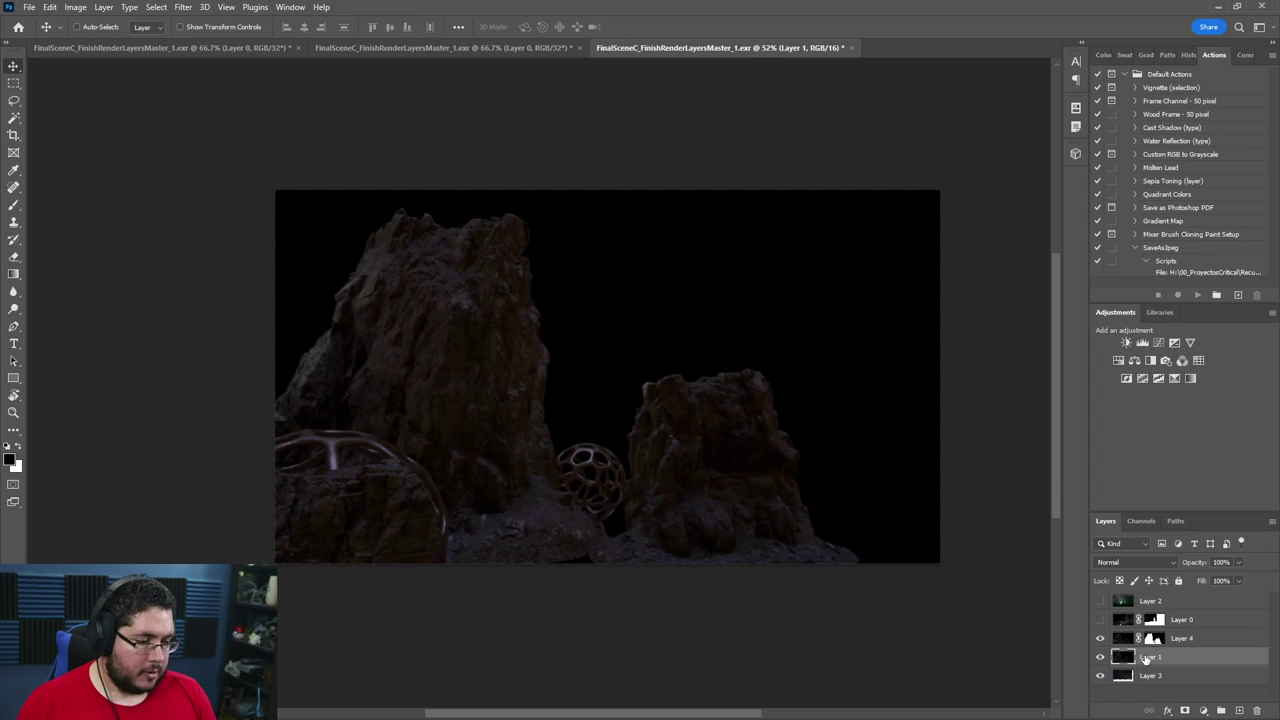
key(Delete)
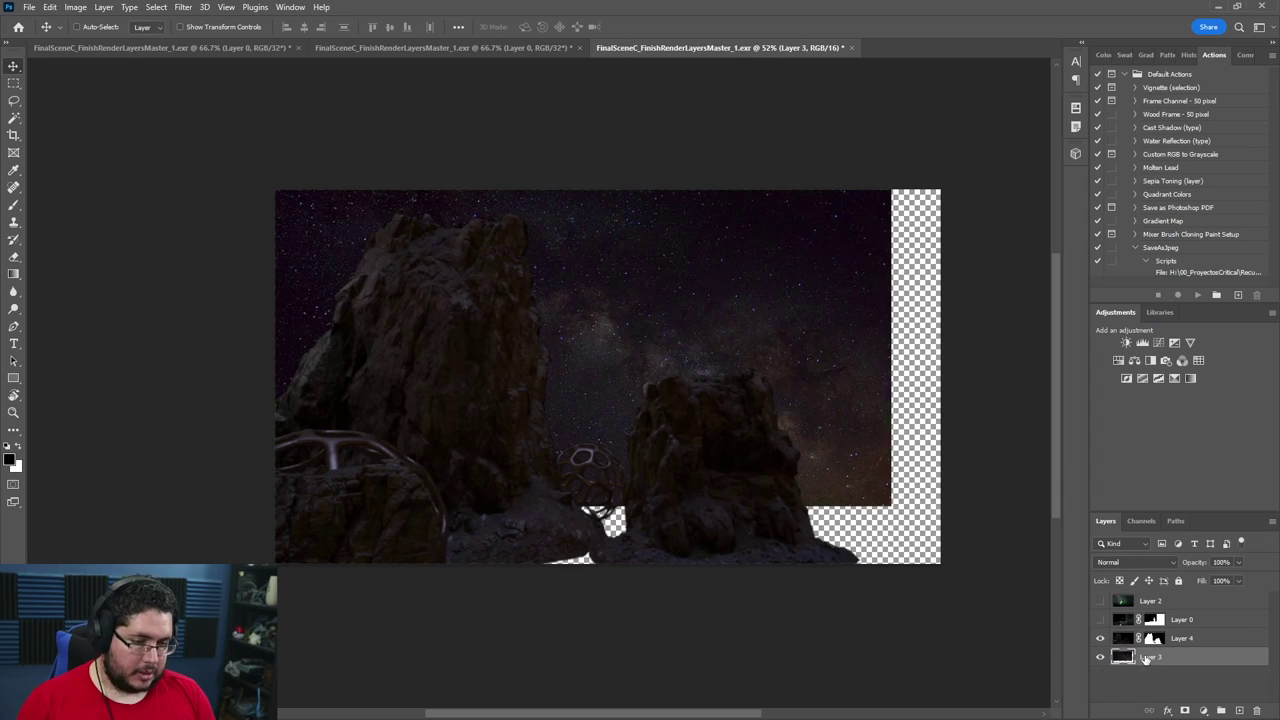
click(1101, 601)
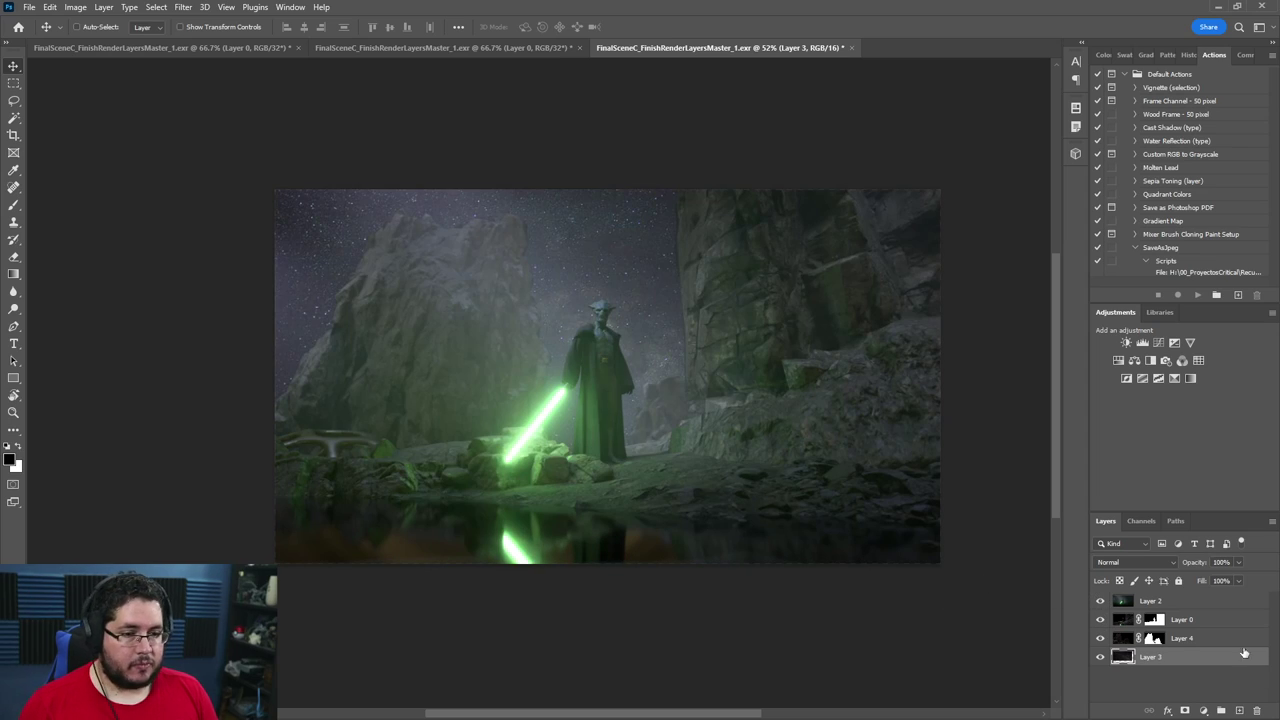
Create a new layer beneath the starry sky layer and fill it with black.
click(1237, 709)
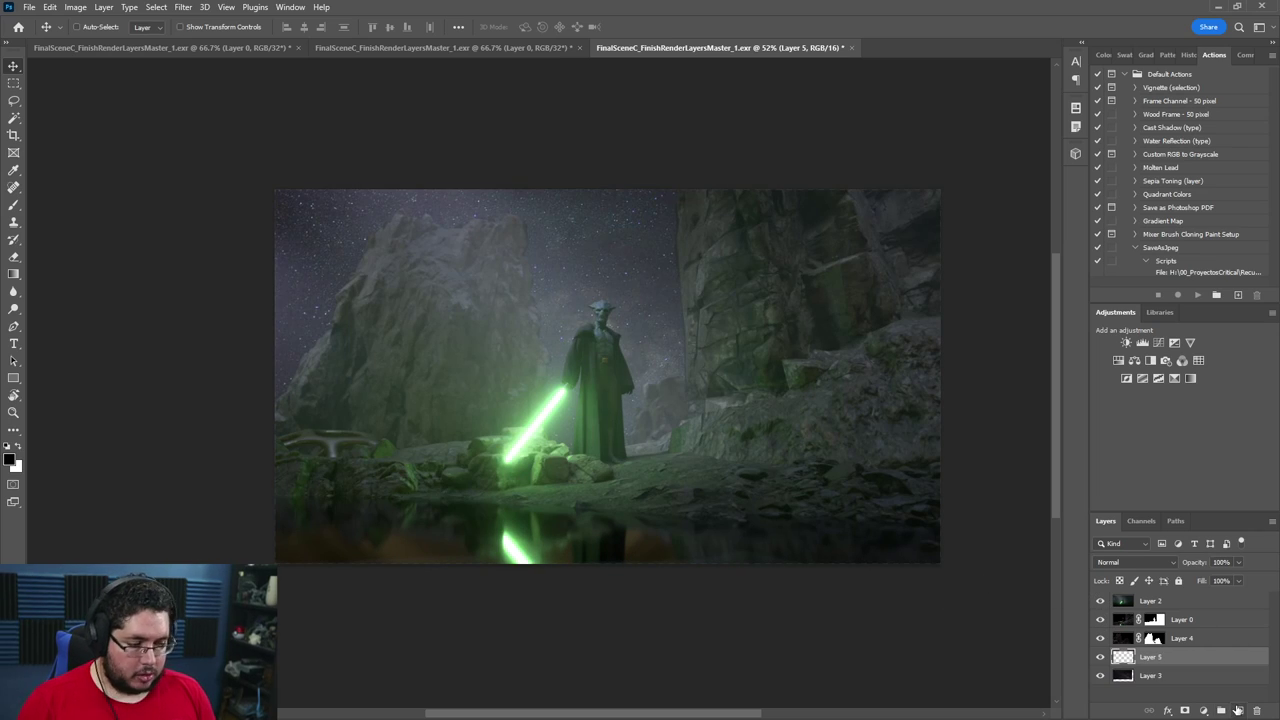
drag(1205, 657, 1201, 697)
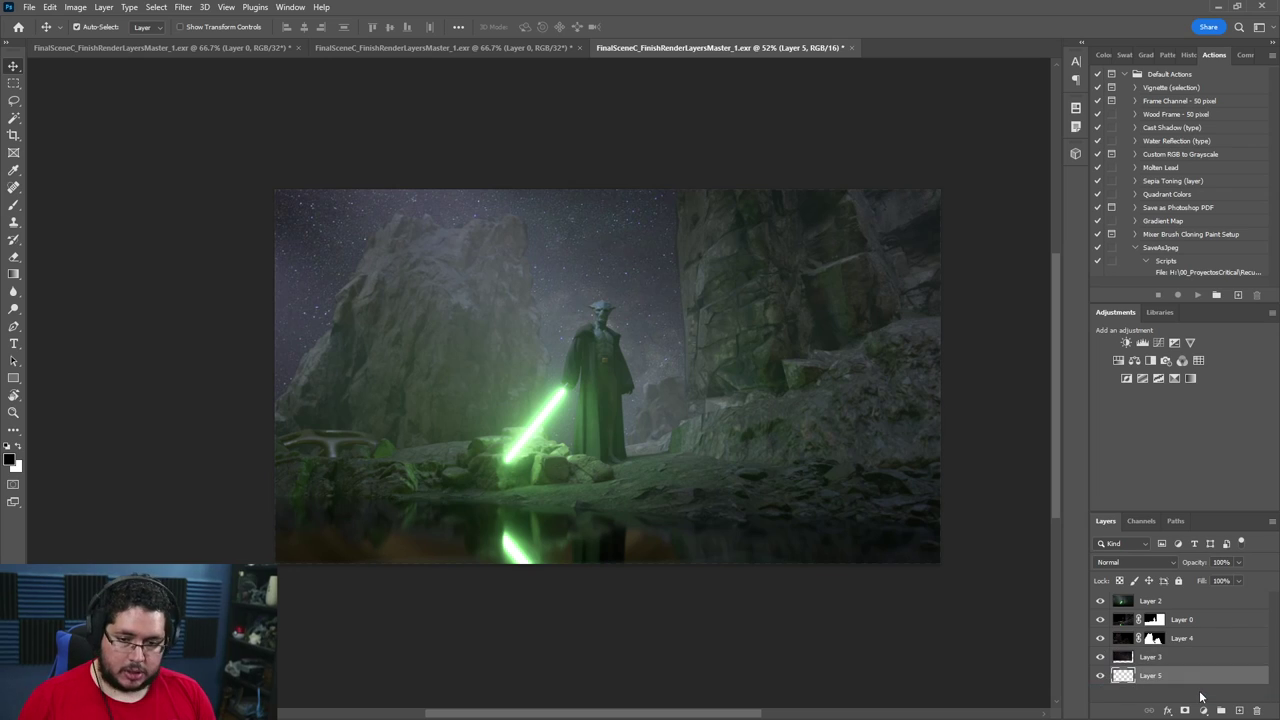
key(x)
key(ctrl+BackSpace)
Set the starry sky on Layer 3 to Screen blending and lower its opacity to 25%.
click(1154, 657)
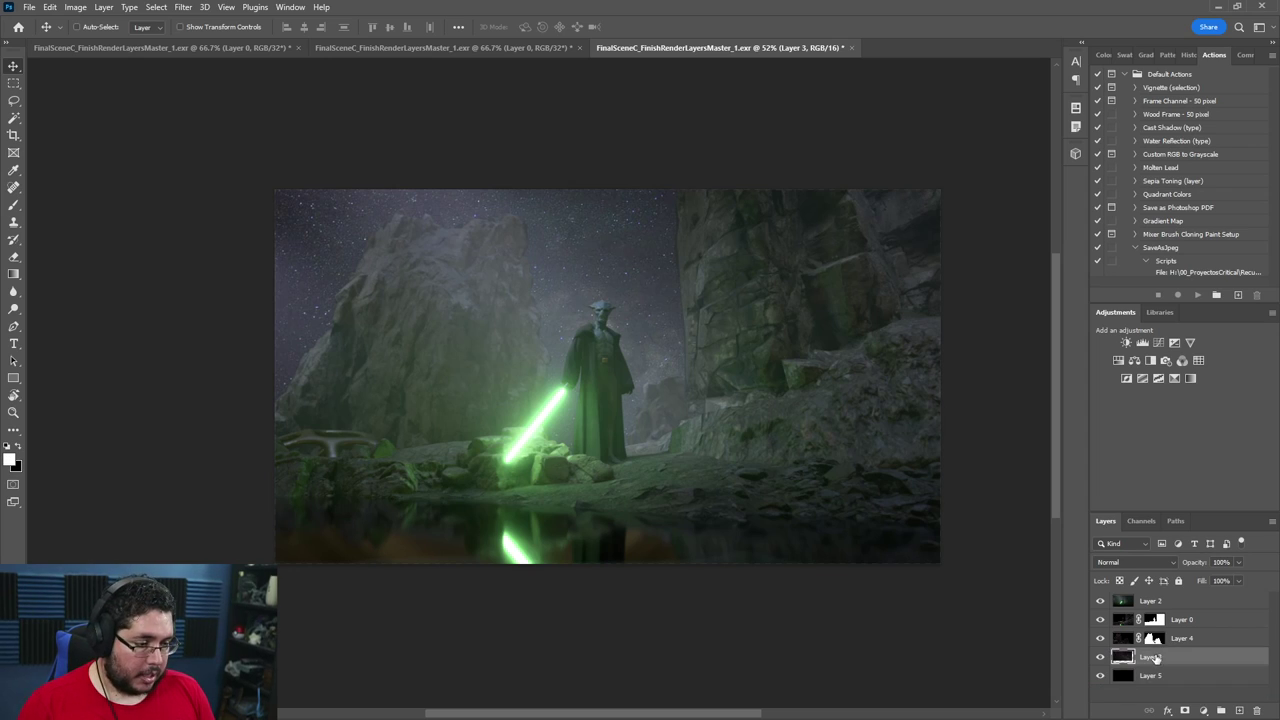
click(1170, 563)
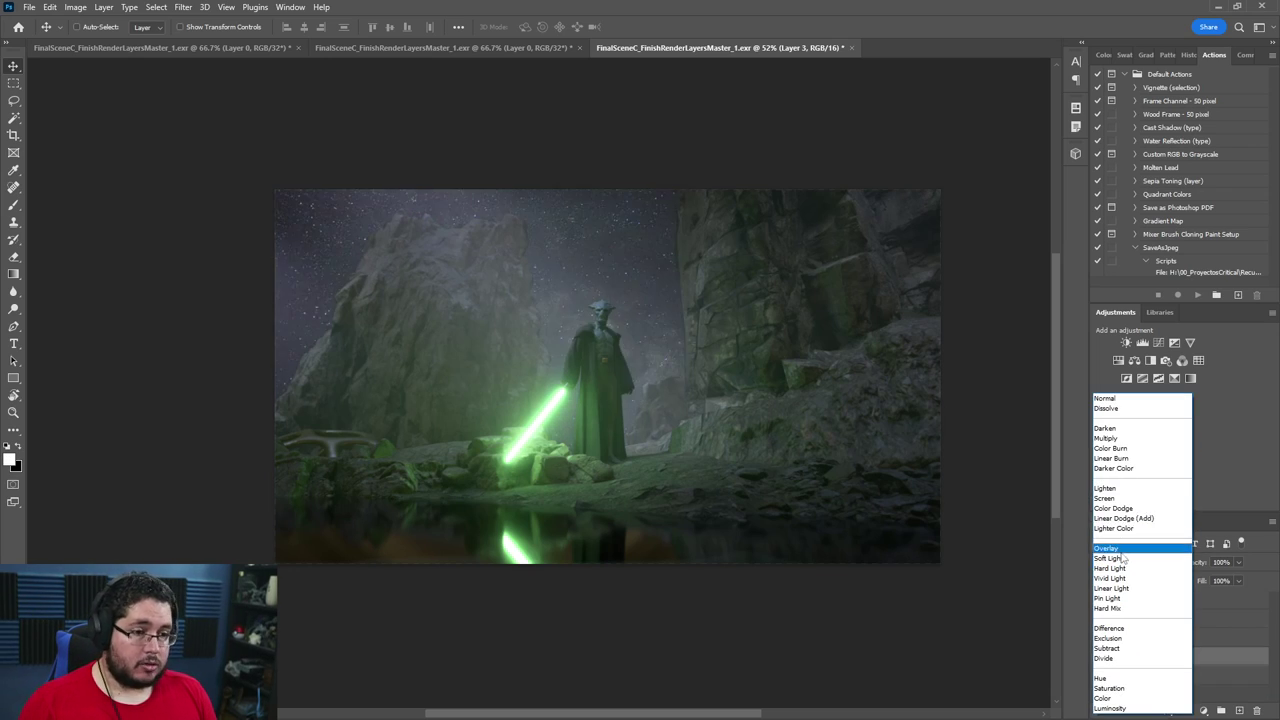
click(1114, 500)
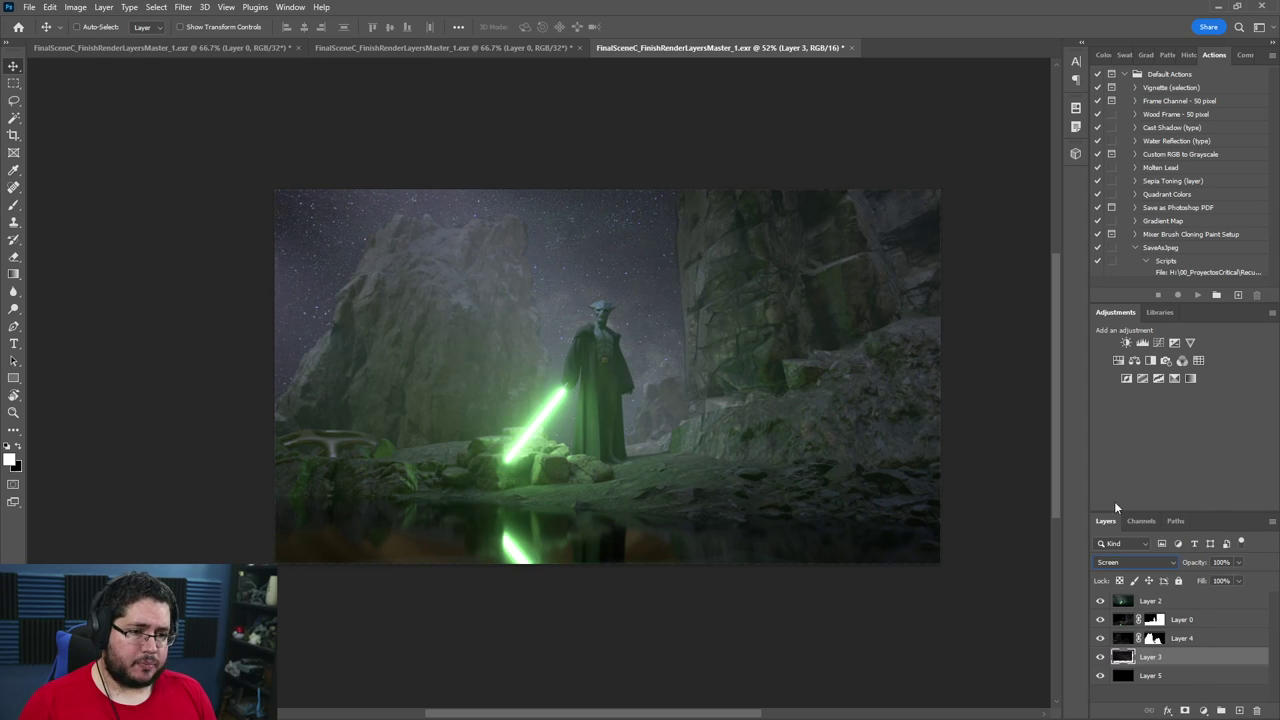
drag(1177, 562, 1188, 563)
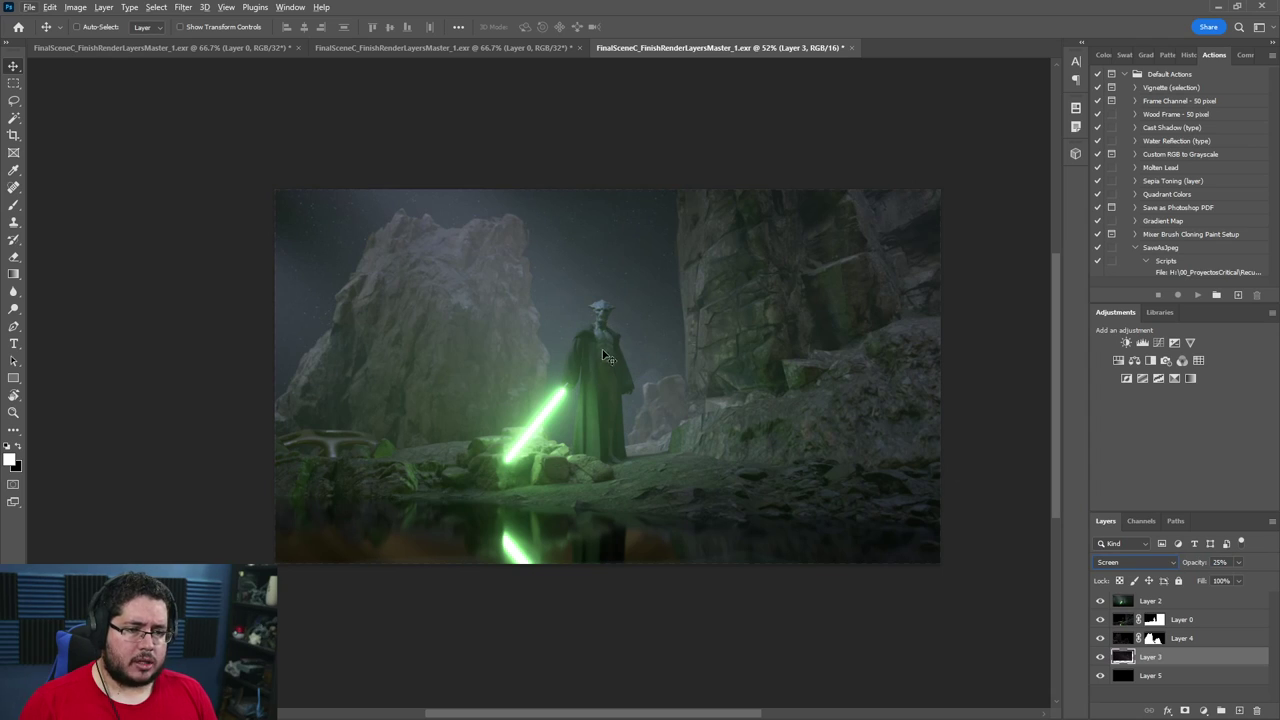
drag(571, 313, 546, 270)
Soften the stars on Layer 3 with a Gaussian Blur of about 2.2 pixels.
click(183, 7)
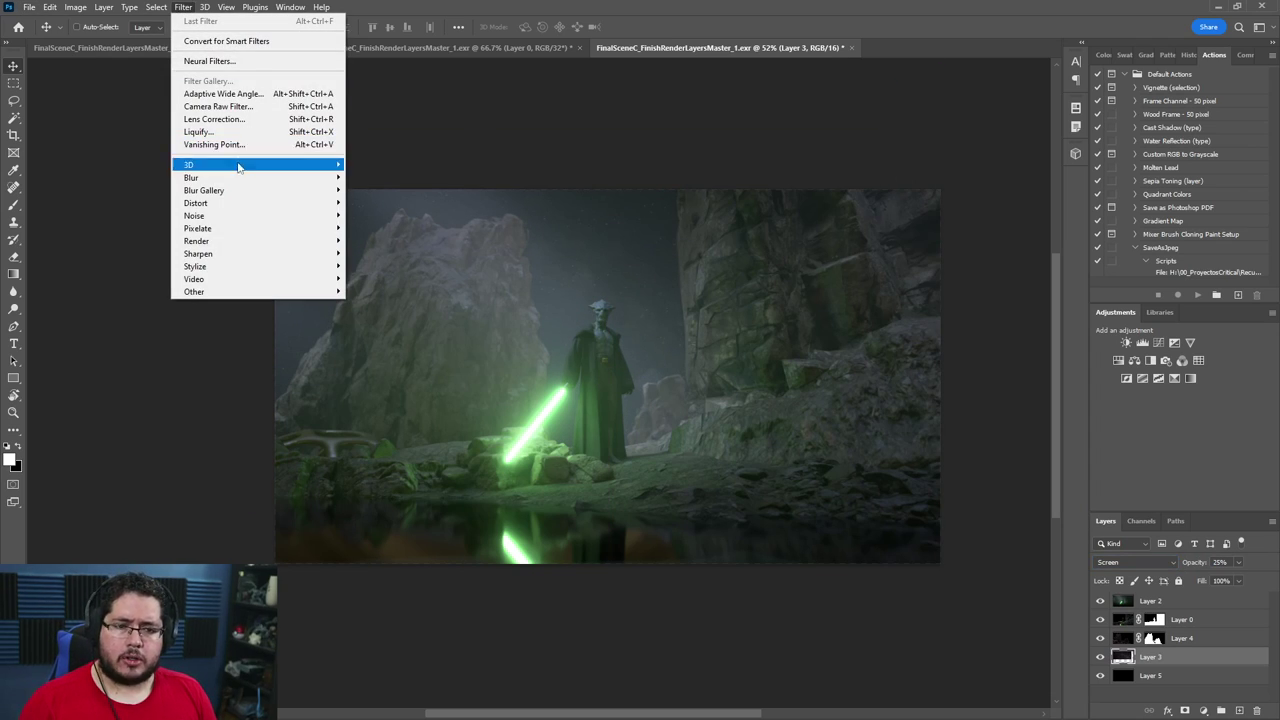
mouse_move(241, 177)
click(380, 228)
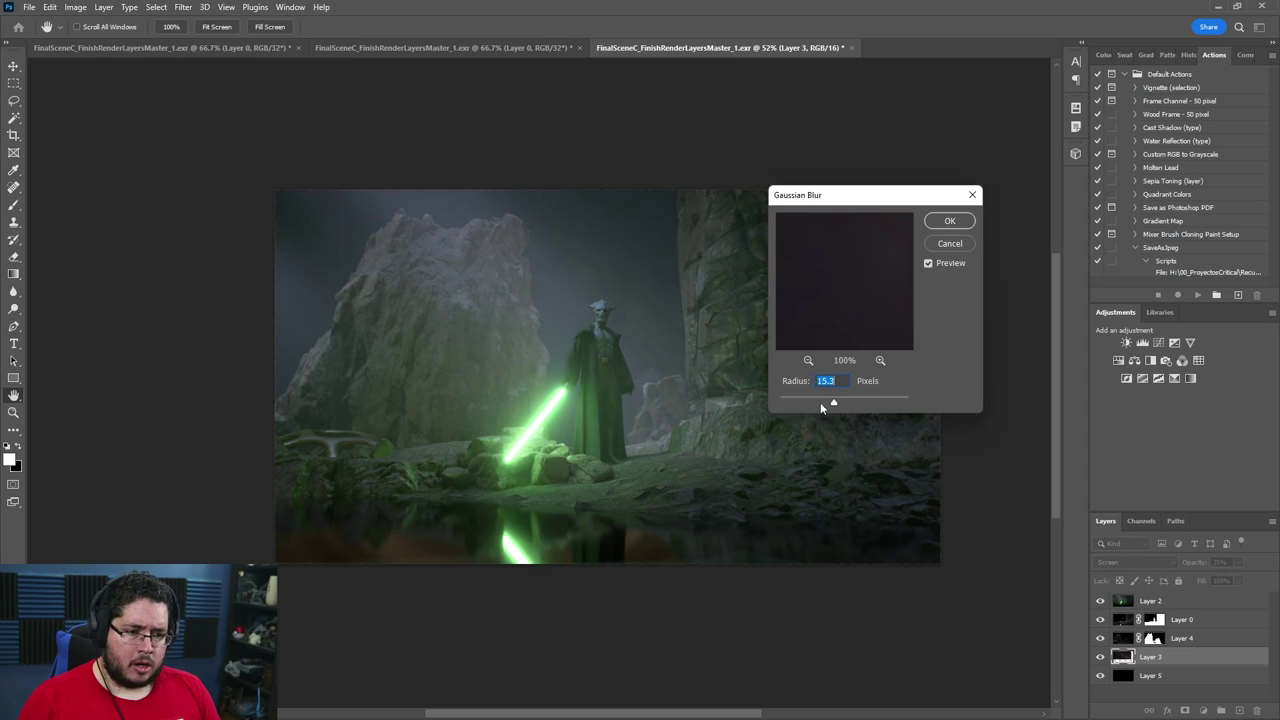
drag(808, 405, 799, 405)
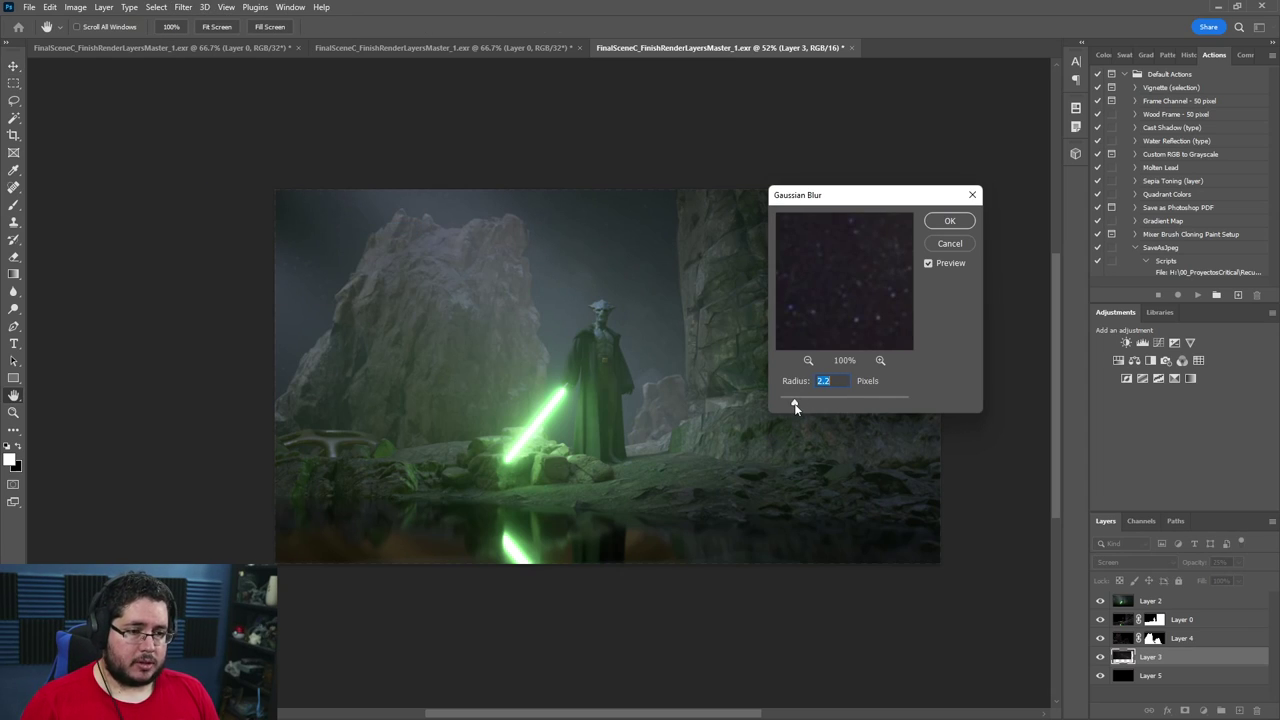
click(949, 221)
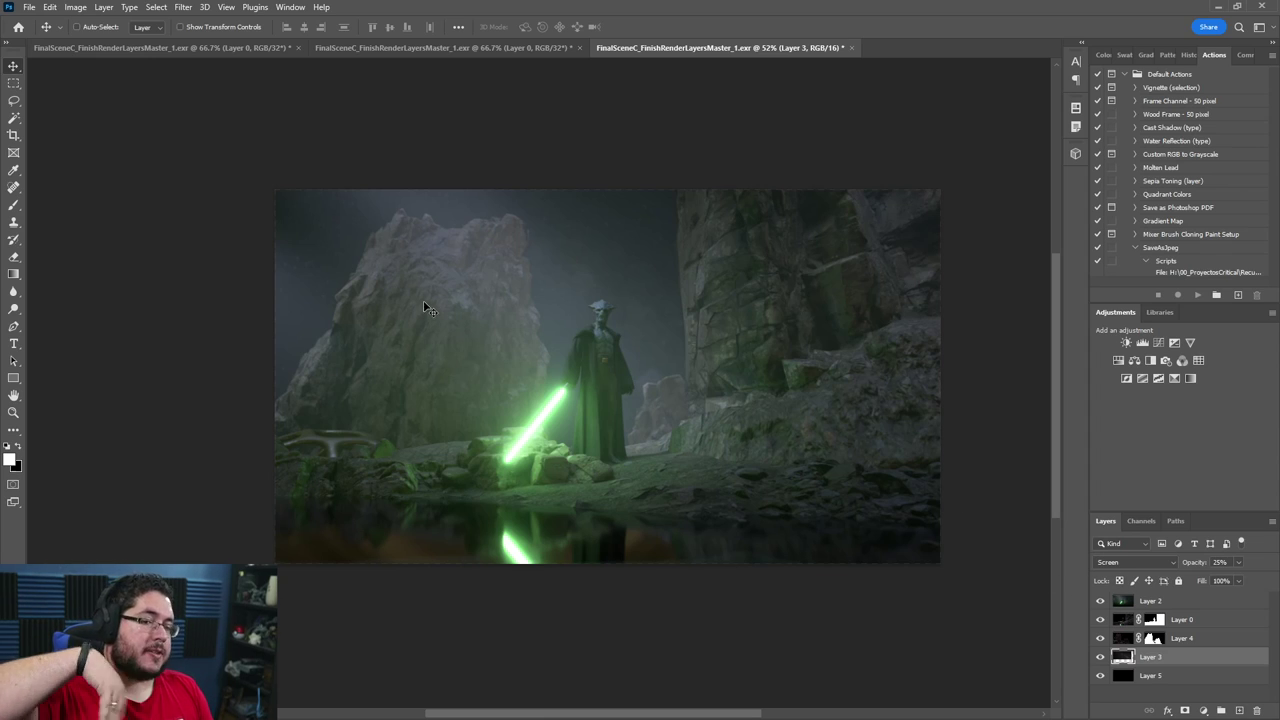
Apply a Gaussian Blur with a radius of about 2.7 pixels to the background rocks on Layer 4.
click(1134, 645)
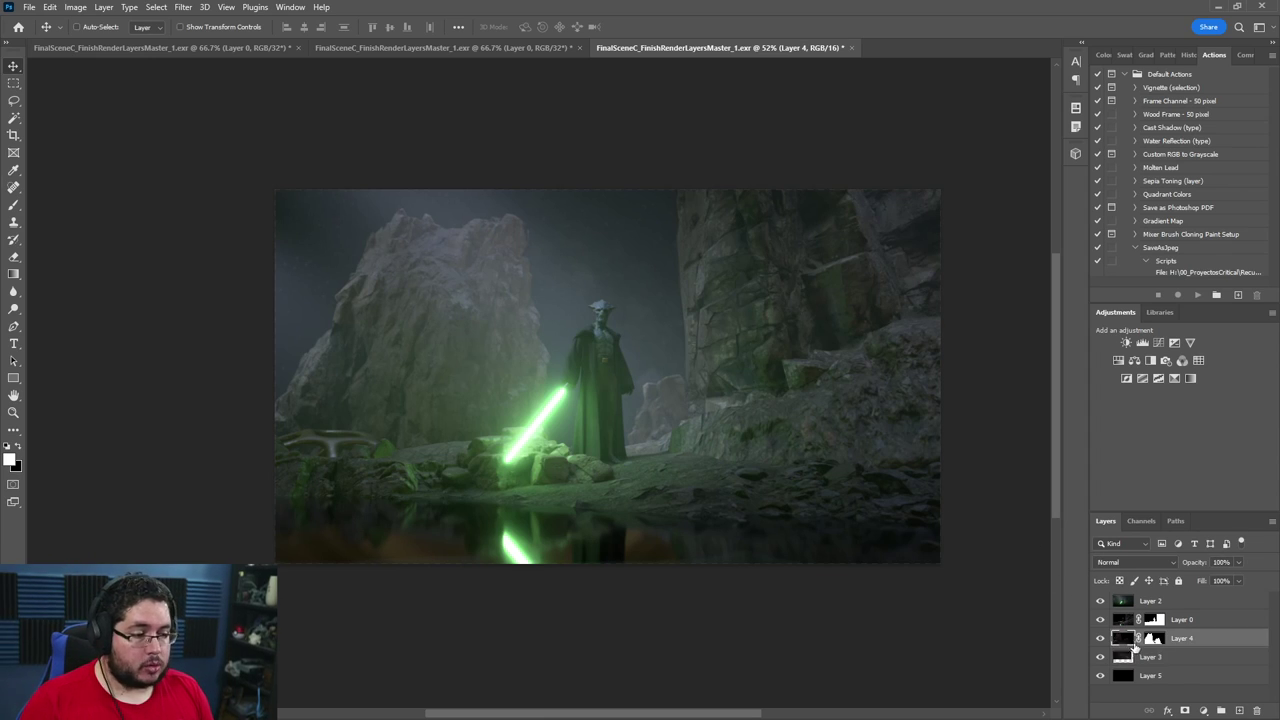
click(183, 7)
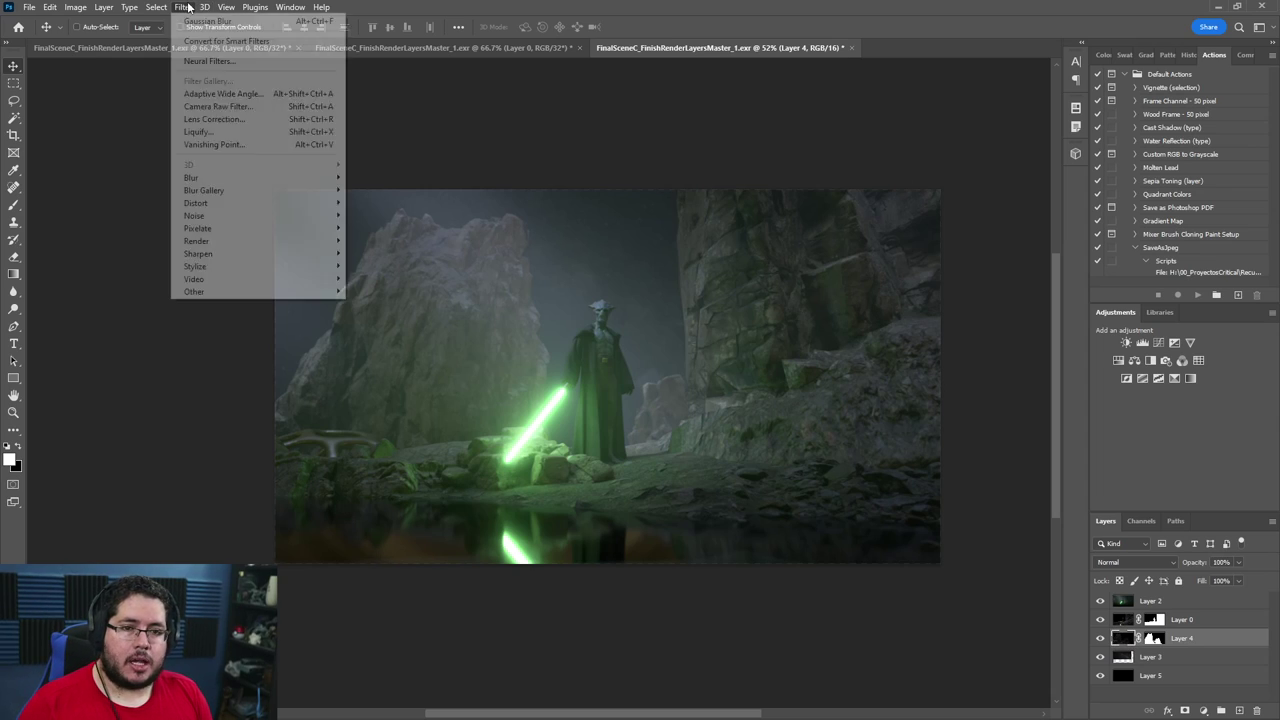
mouse_move(251, 179)
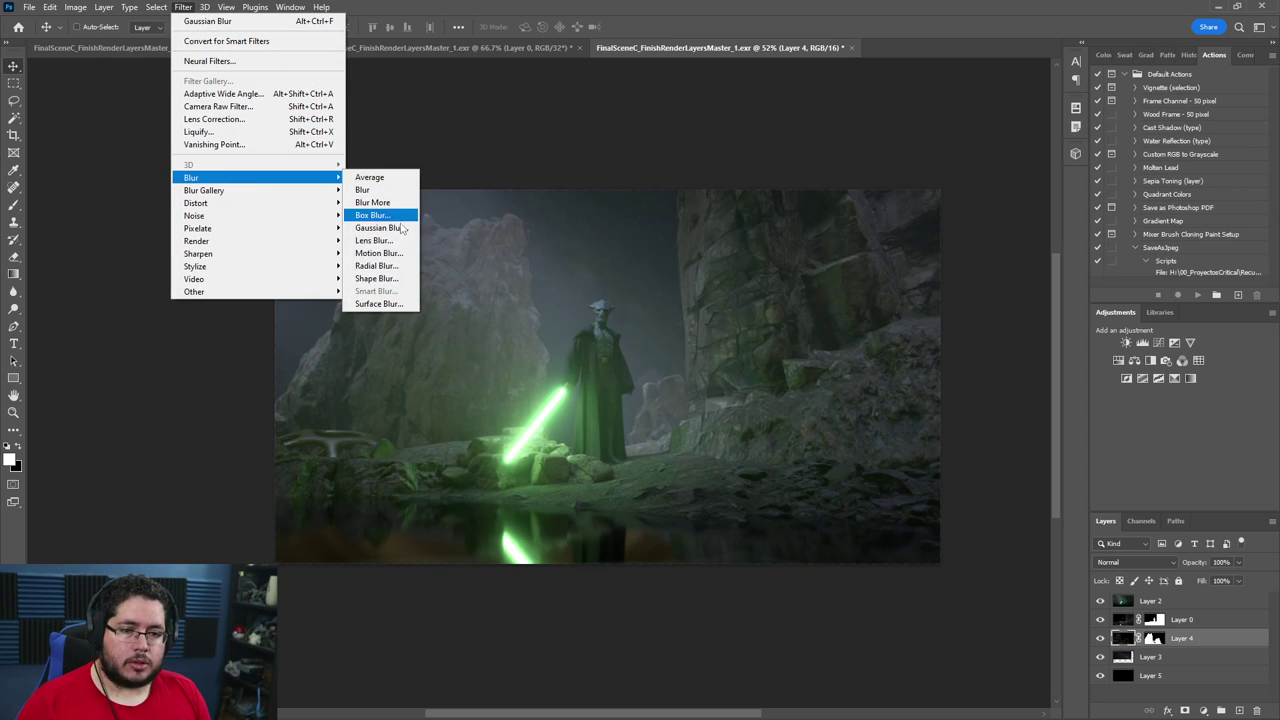
click(378, 231)
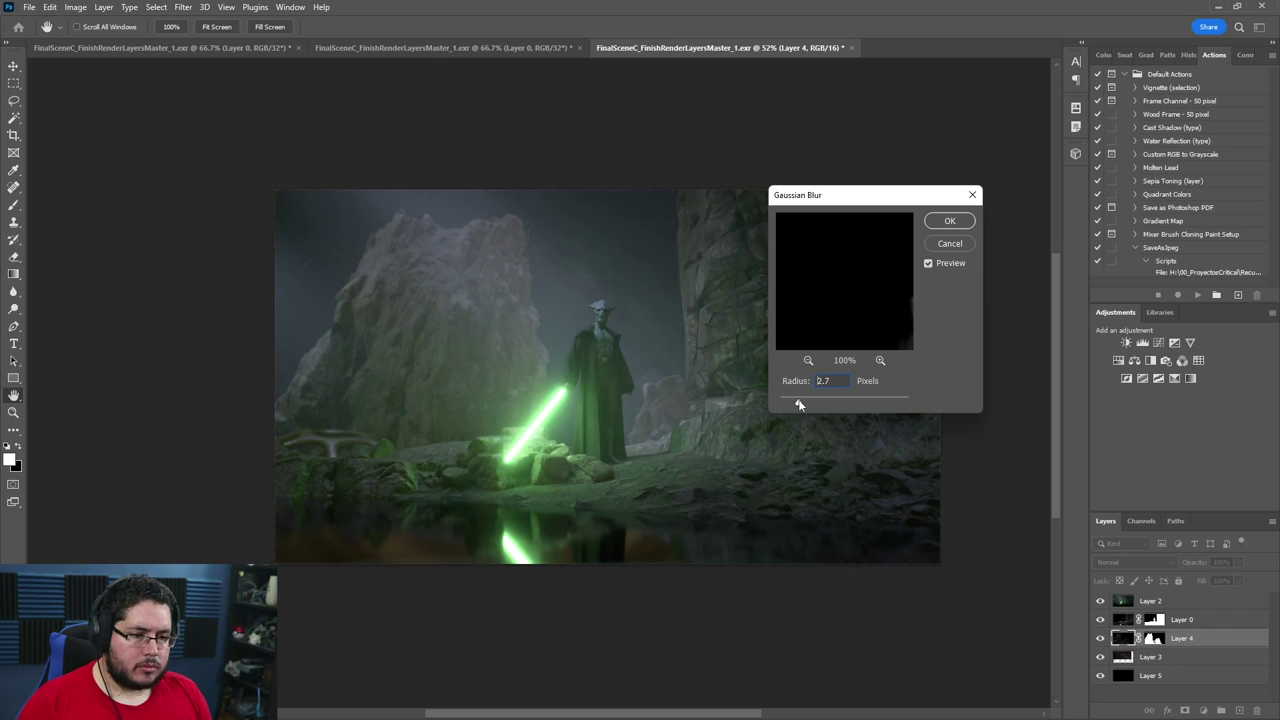
click(940, 229)
drag(1192, 563, 1240, 568)
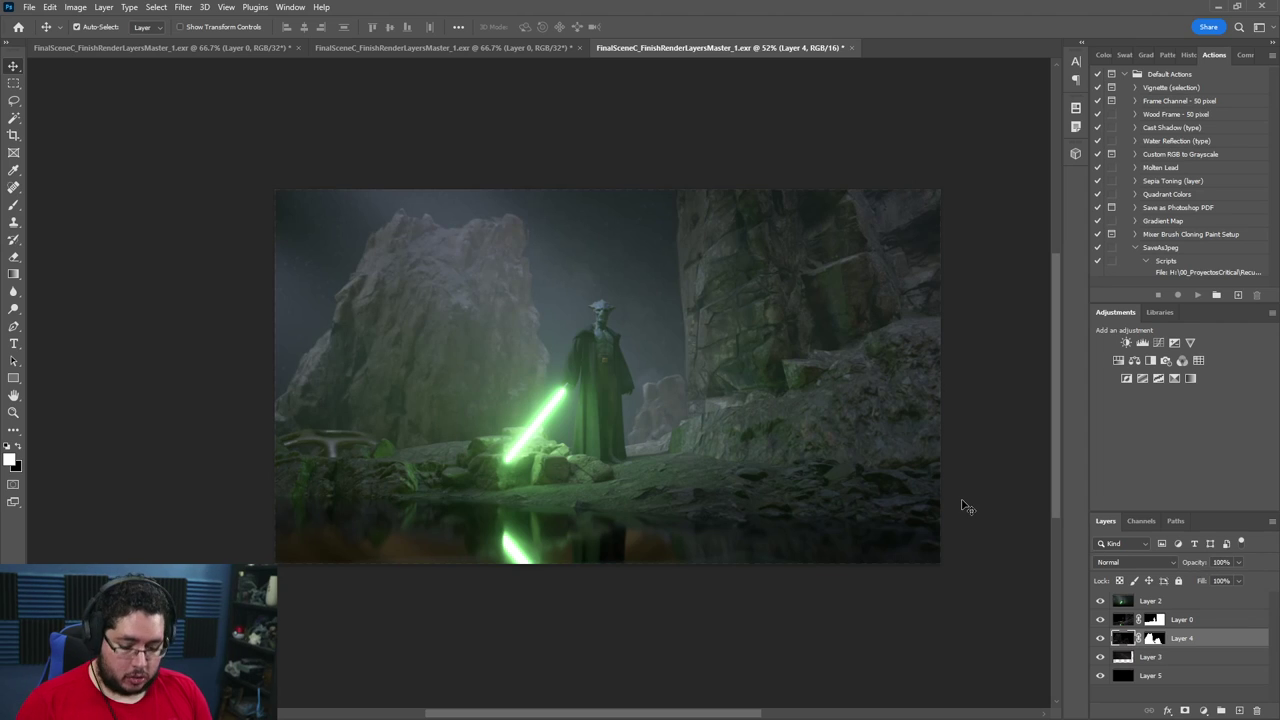
Darken the background rocks on Layer 4 with Levels, setting the midtone input to about 0.68.
key(ctrl+l)
drag(906, 478, 934, 478)
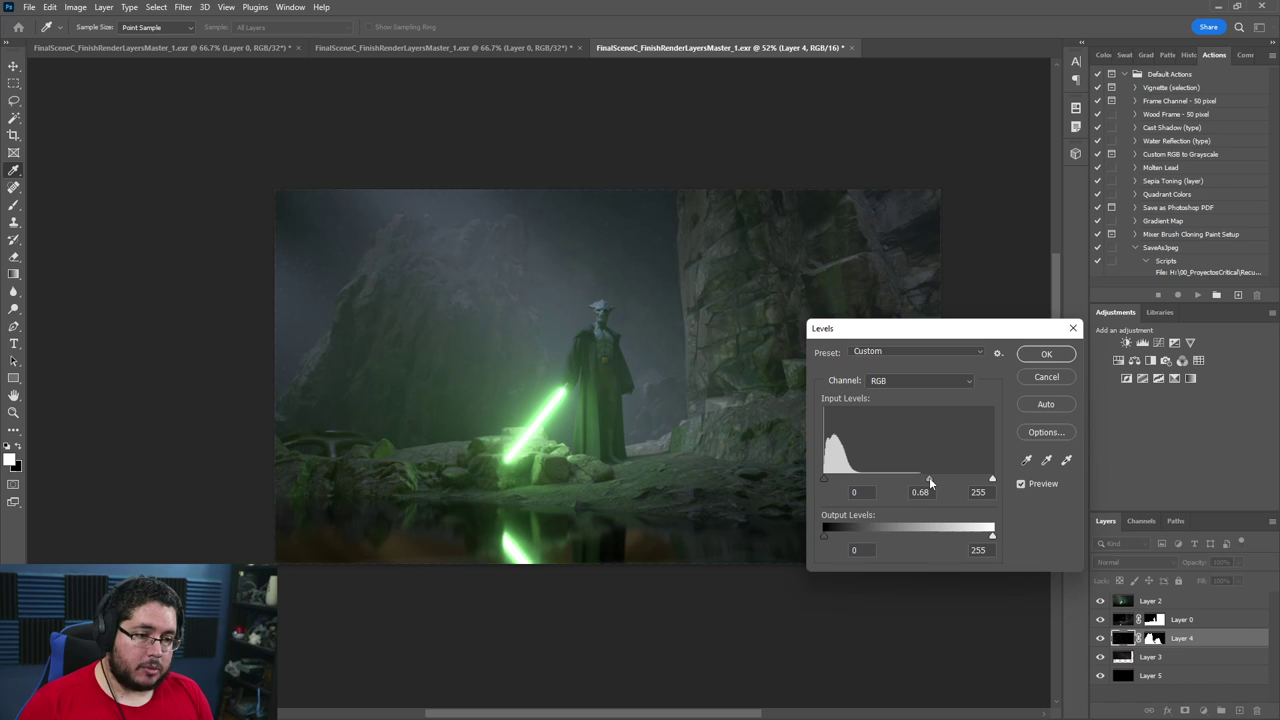
click(1073, 328)
Blur the darkened background rocks on Layer 4 again with a Gaussian Blur radius of 4.1 pixels.
click(183, 7)
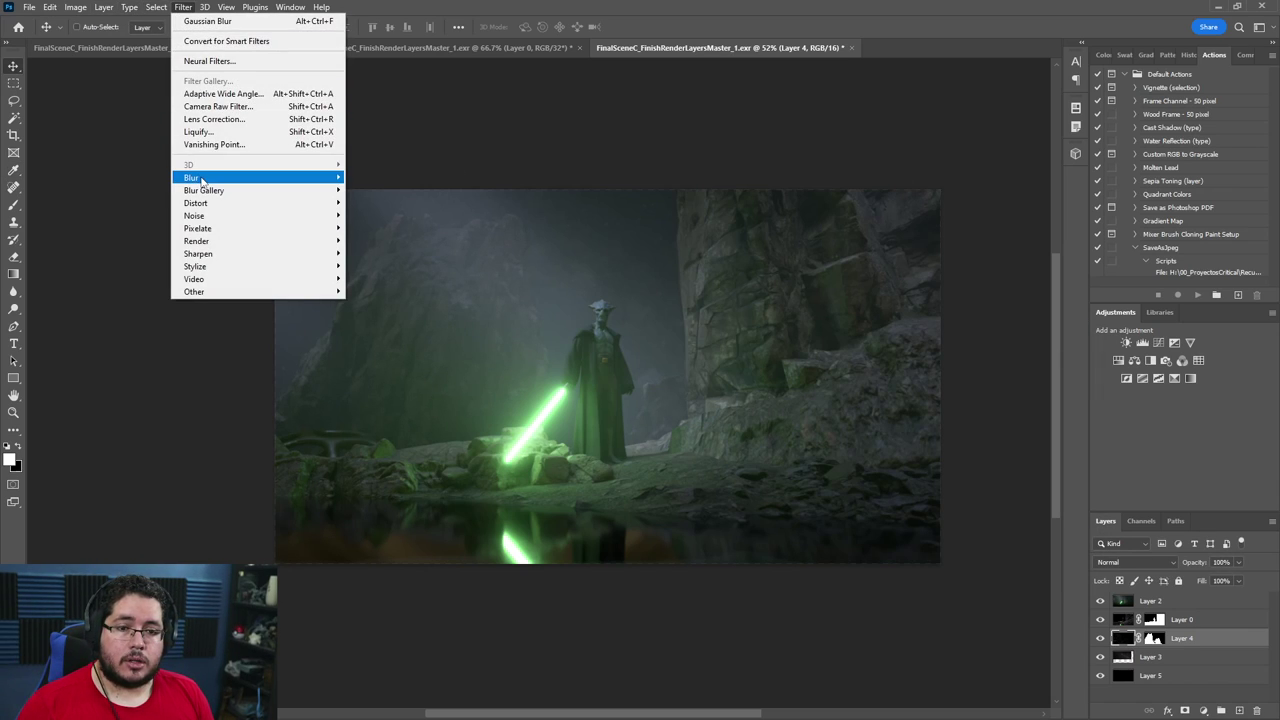
mouse_move(205, 180)
click(374, 228)
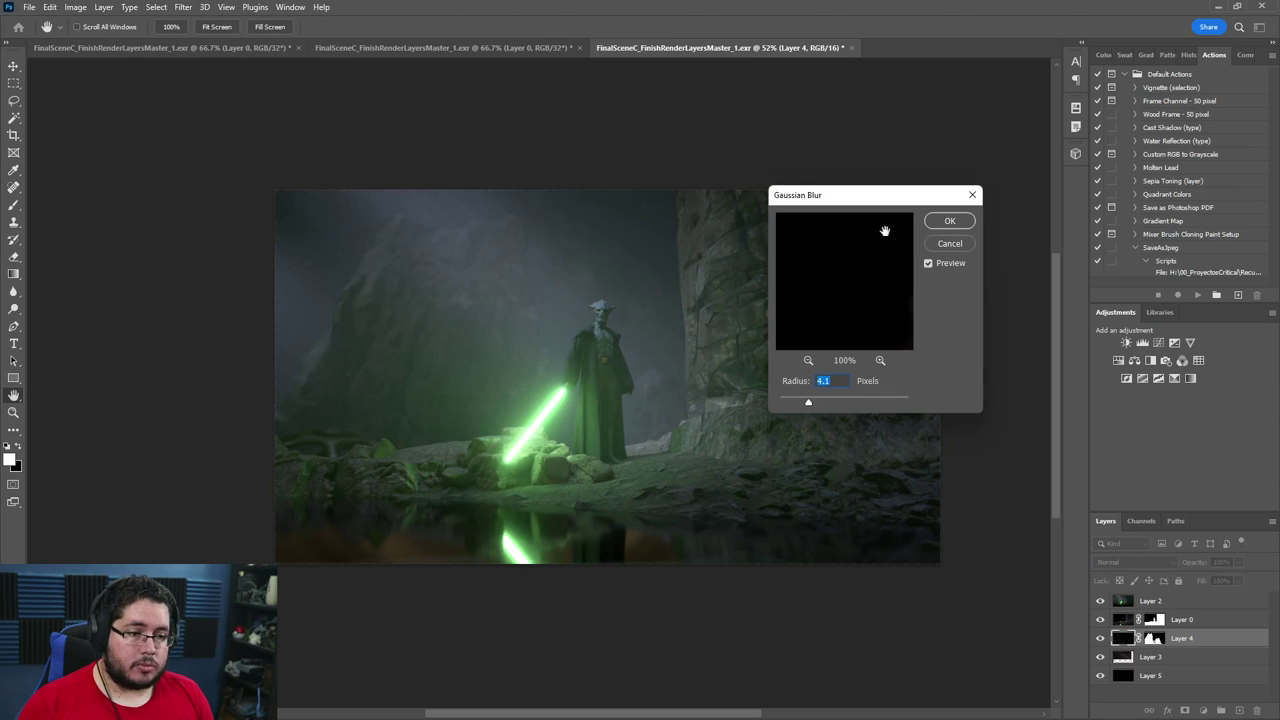
click(949, 221)
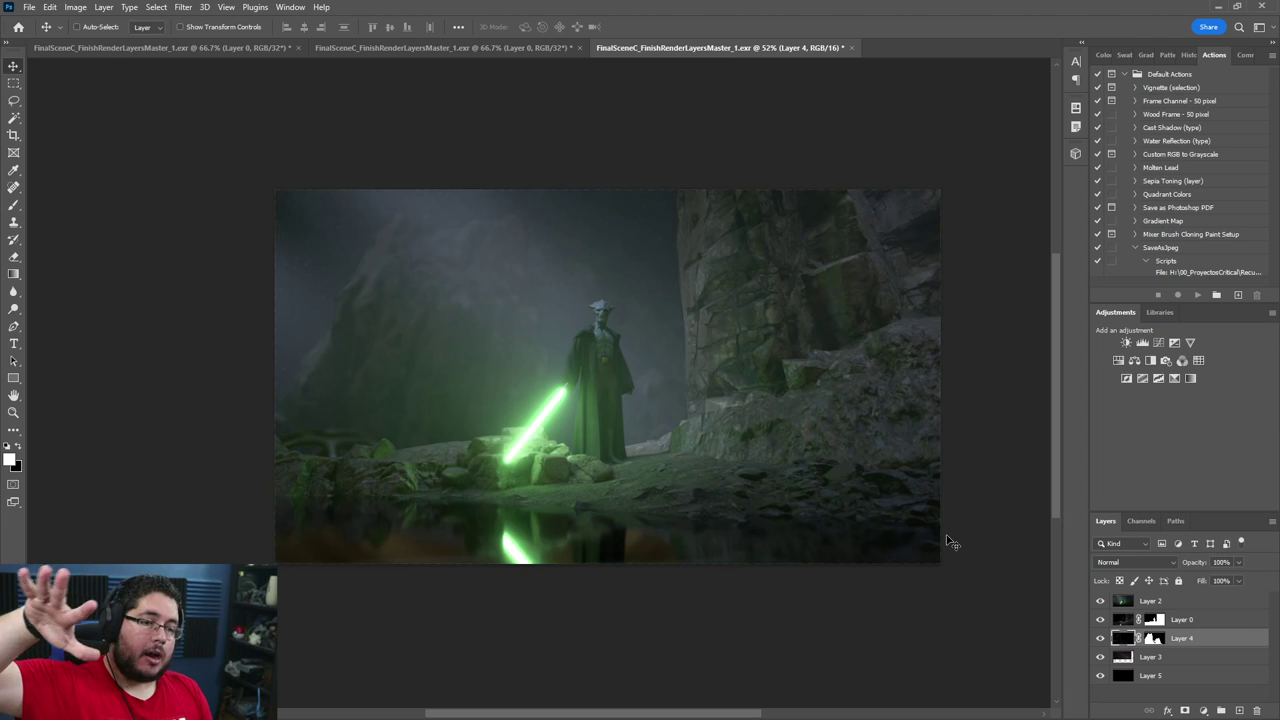
Examine the composite at several magnifications, checking the character against the blurred rocks and starry sky.
alt+scroll(575, 408, up, 3)
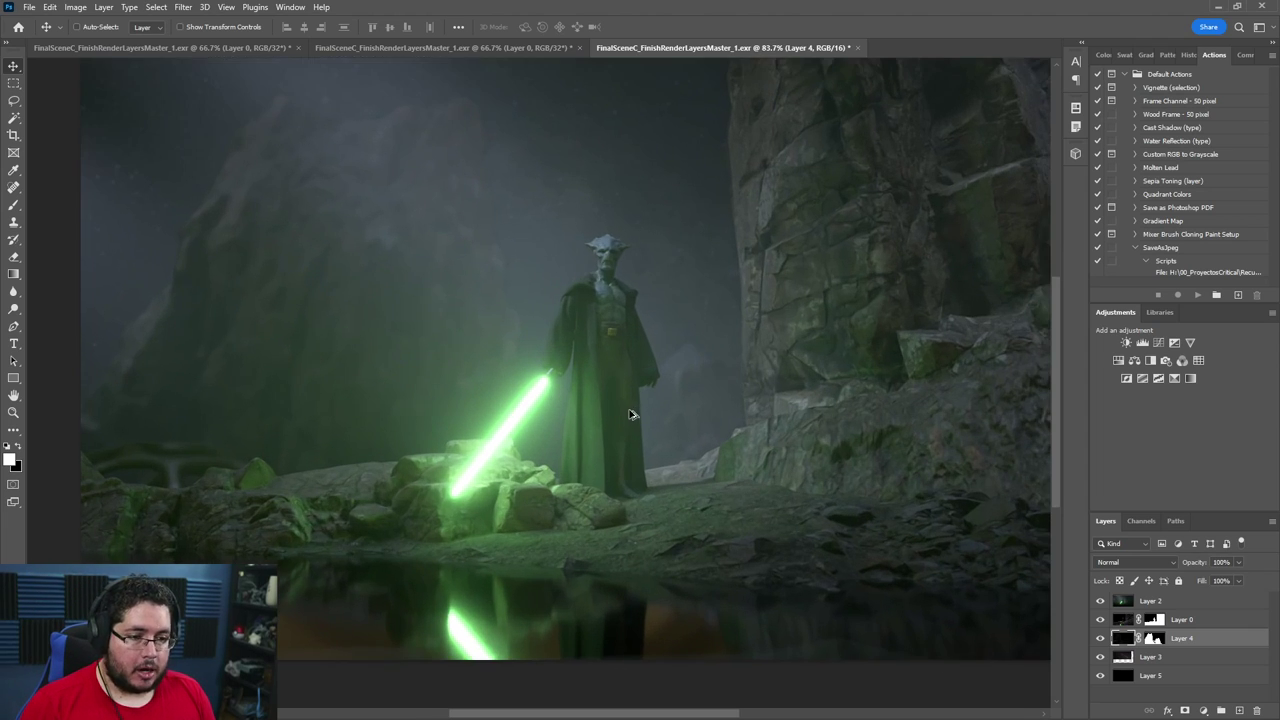
alt+scroll(634, 415, down, 1)
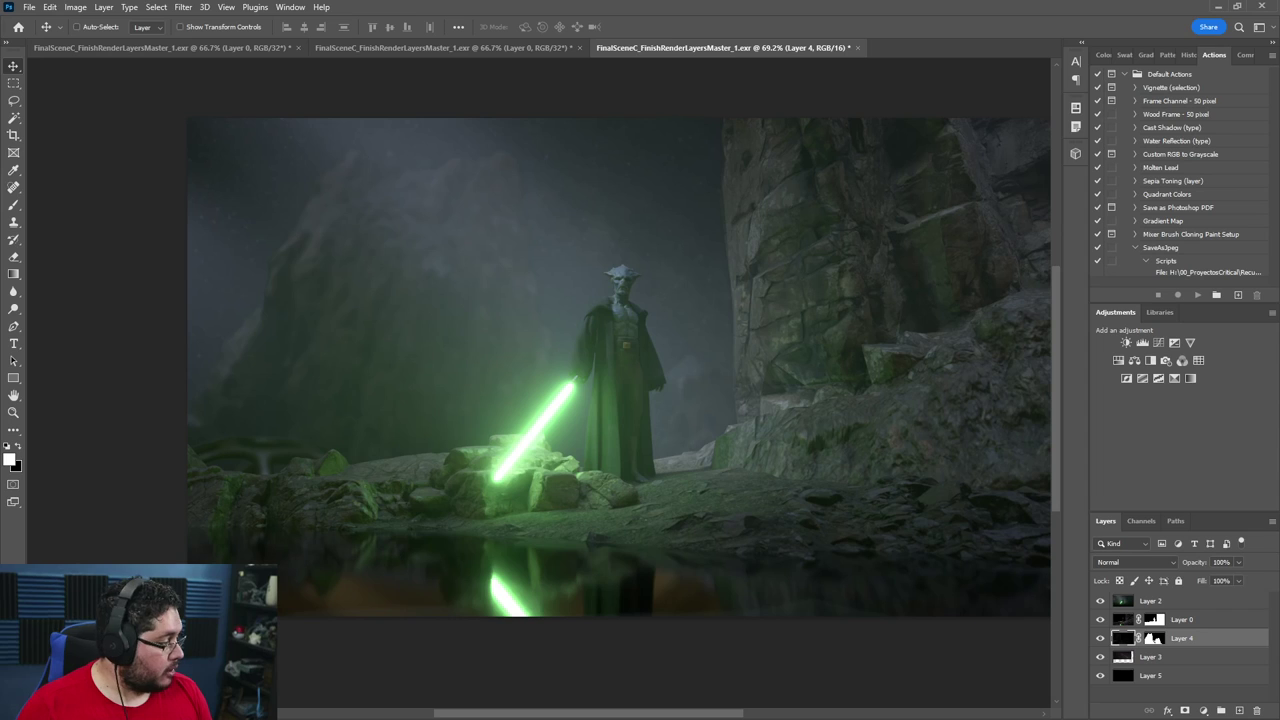
alt+scroll(781, 381, down, 1)
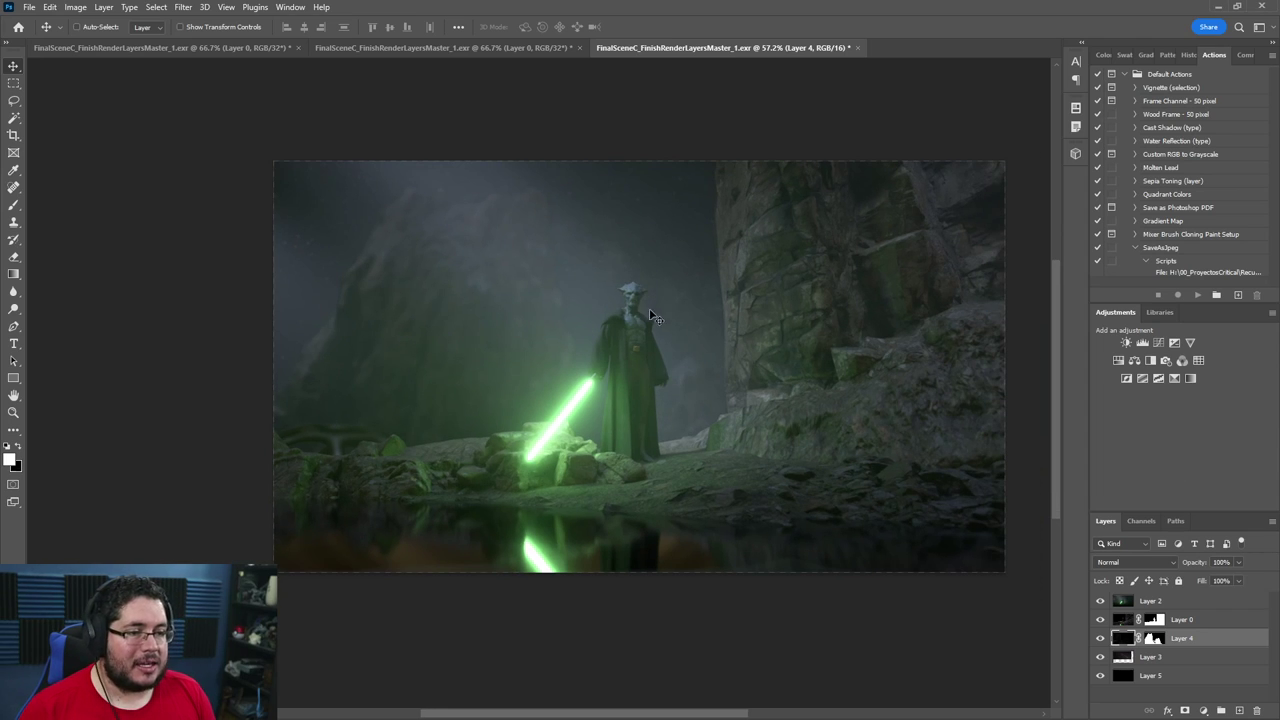
alt+scroll(657, 341, up, 5)
alt+scroll(657, 341, up, 1)
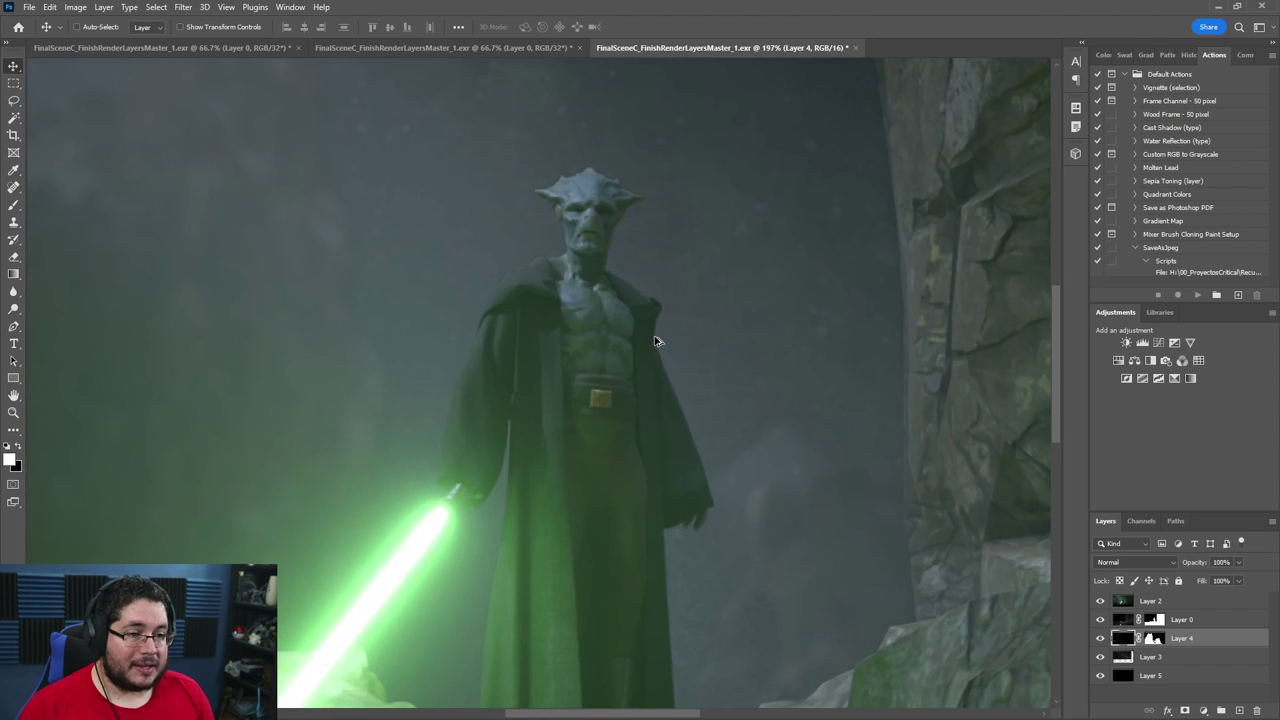
alt+scroll(657, 341, down, 1)
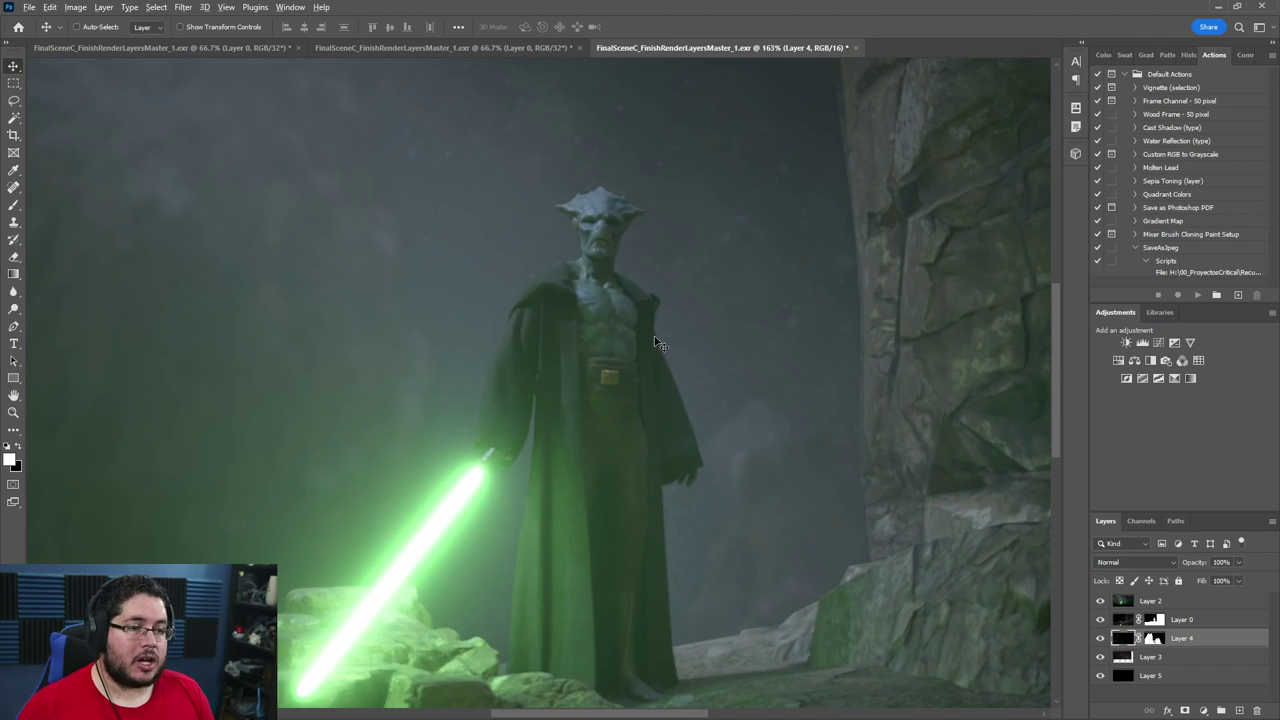
alt+scroll(657, 342, down, 2)
alt+scroll(657, 342, up, 1)
alt+scroll(657, 342, down, 3)
alt+scroll(657, 342, up, 3)
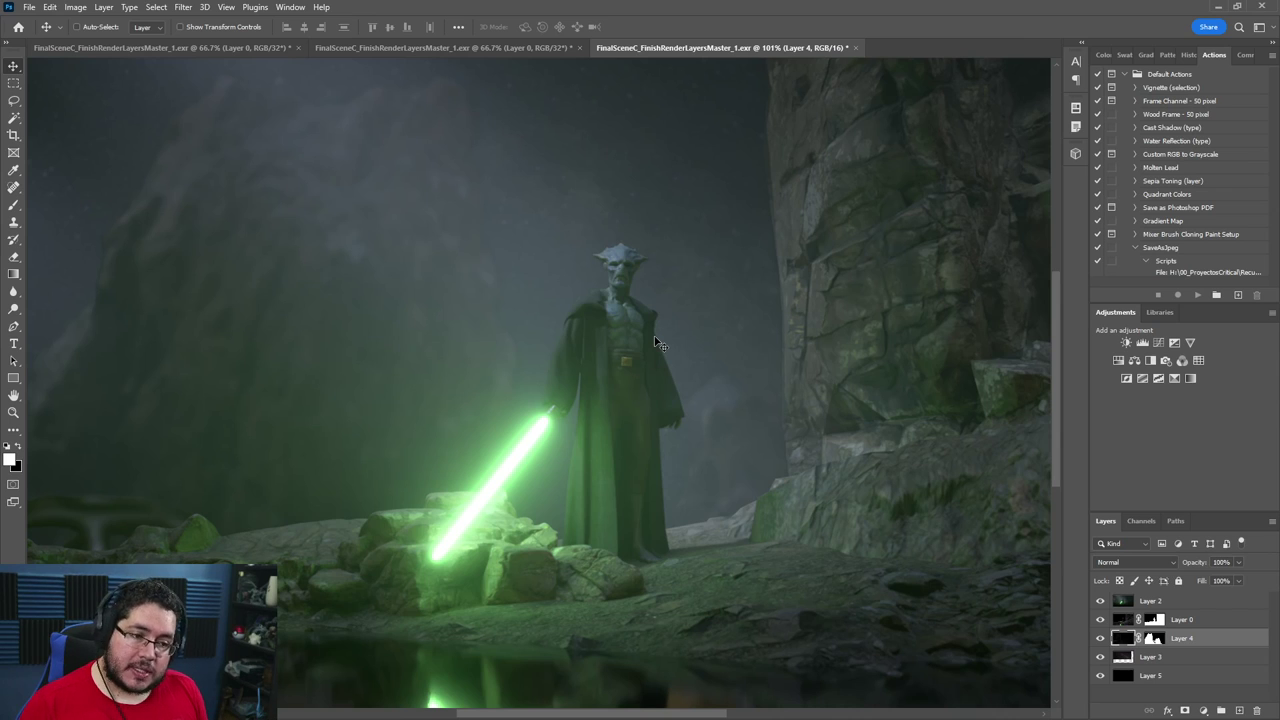
alt+scroll(628, 322, up, 5)
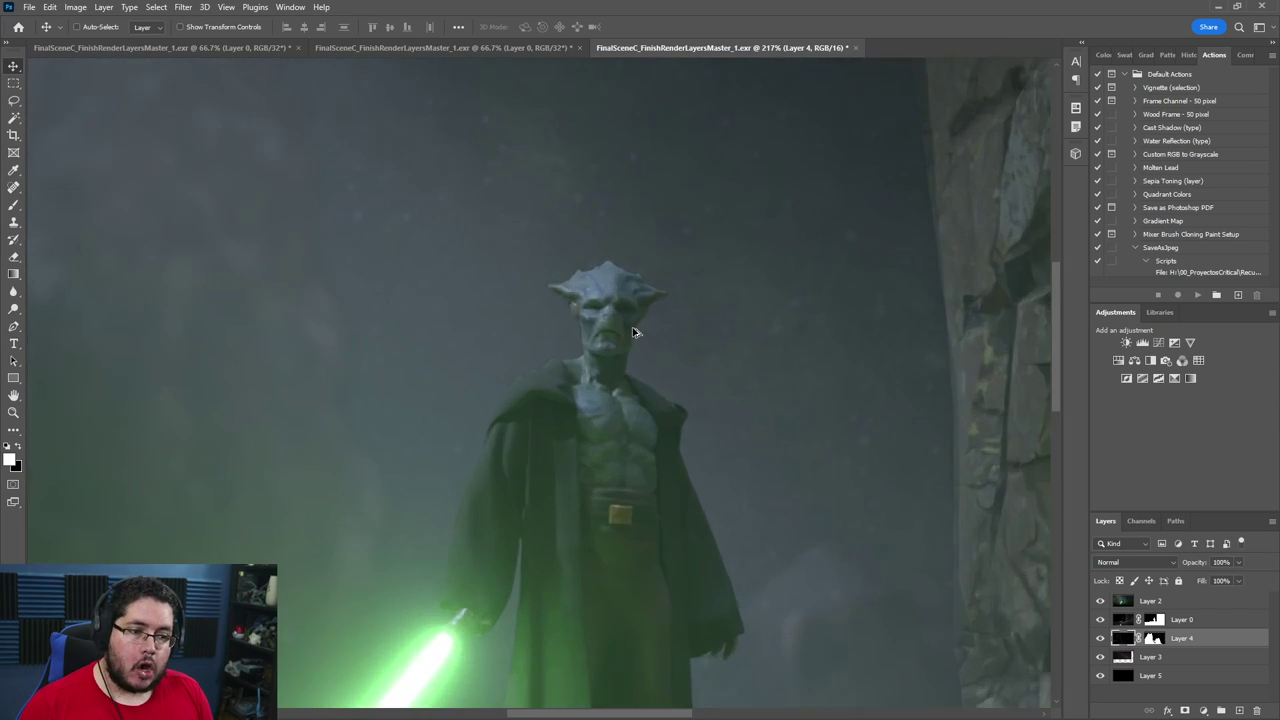
Inspect the character's head and torso up close and in the wider shot, comparing how the skin and robe read against the sky.
alt+scroll(627, 419, down, 5)
alt+scroll(627, 419, up, 1)
alt+scroll(627, 419, down, 1)
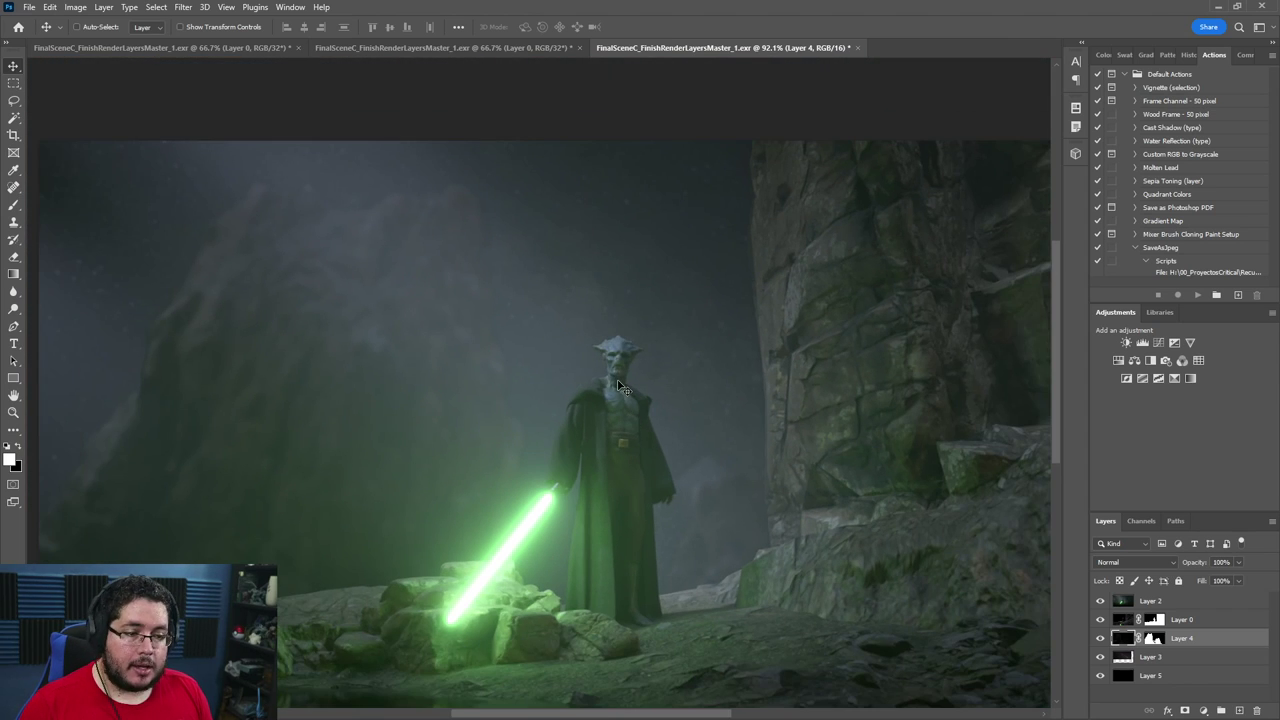
alt+scroll(628, 370, up, 3)
alt+scroll(618, 385, up, 2)
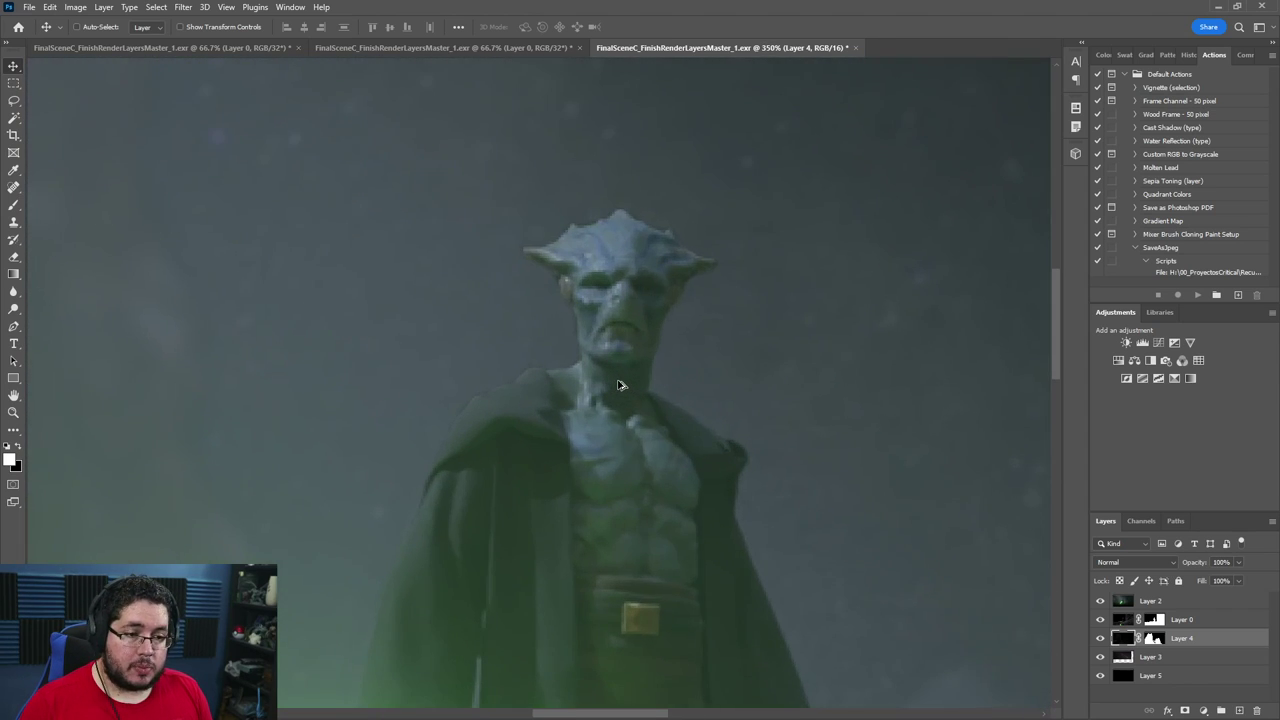
alt+scroll(619, 384, down, 2)
alt+scroll(621, 381, up, 2)
alt+scroll(620, 381, down, 3)
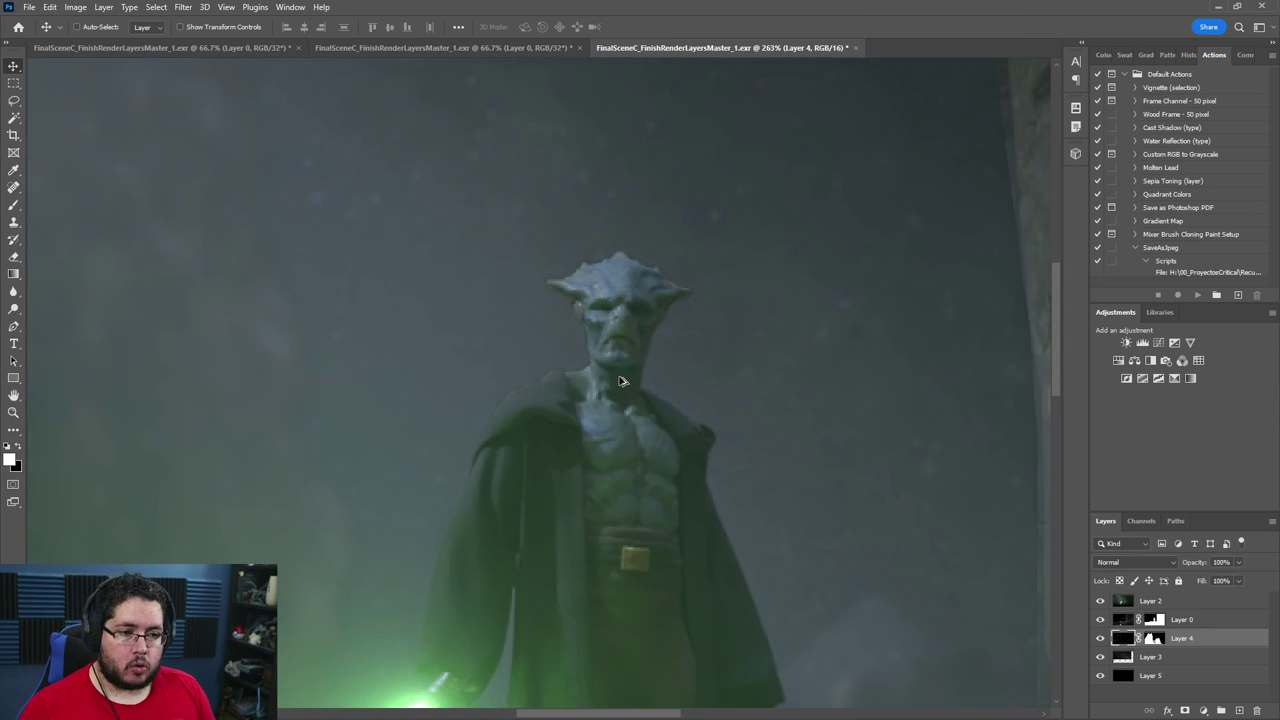
alt+scroll(628, 381, up, 3)
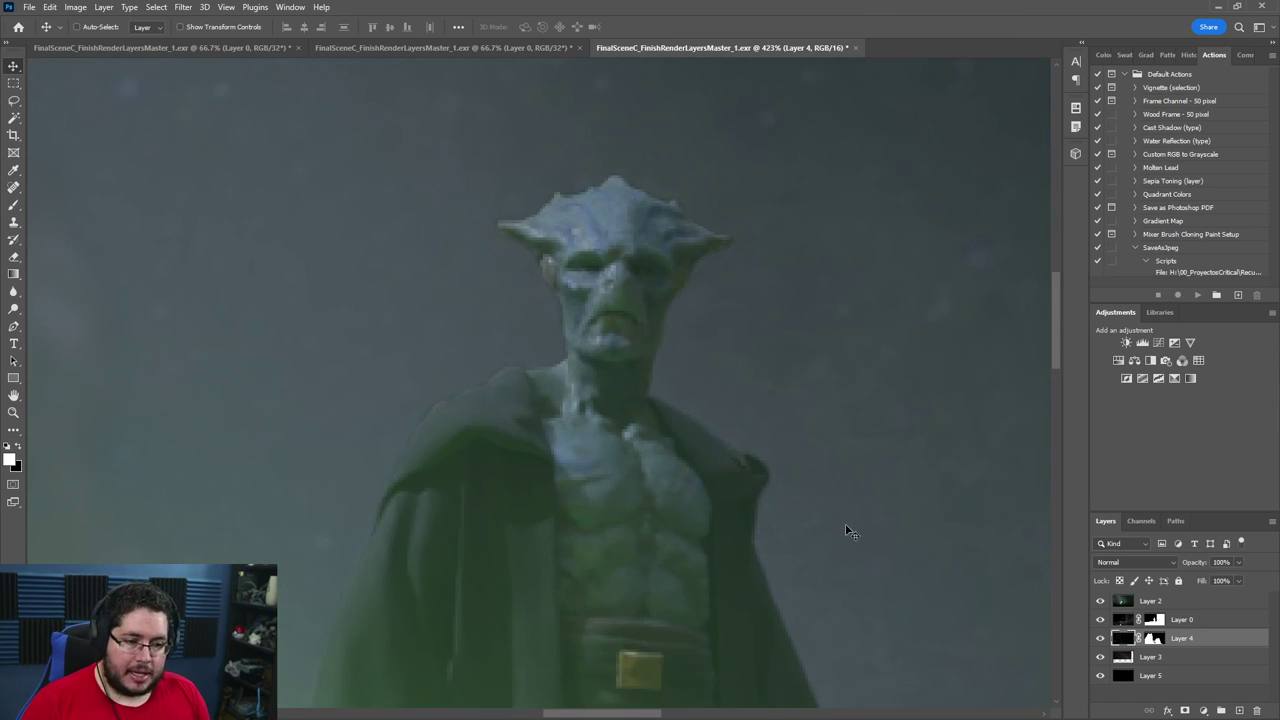
Add a Hue/Saturation adjustment layer above the fog on Layer 2 and shift its hue to +104.
click(1160, 604)
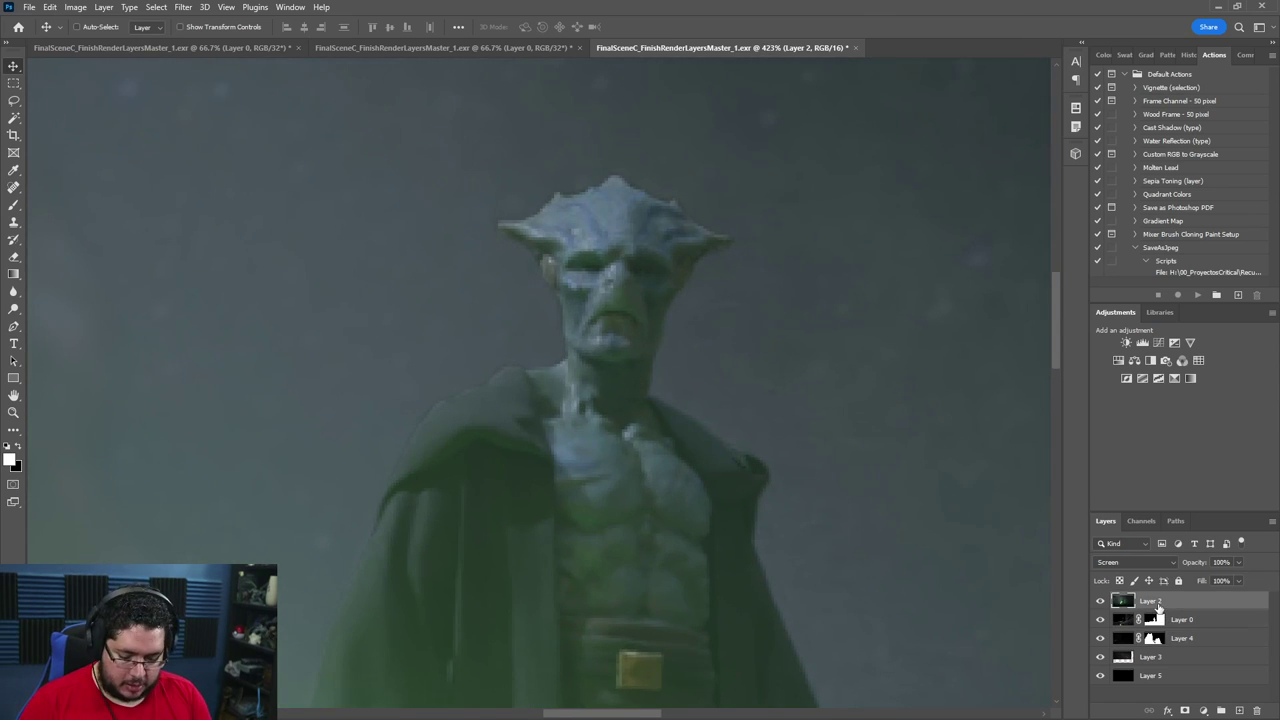
click(1204, 710)
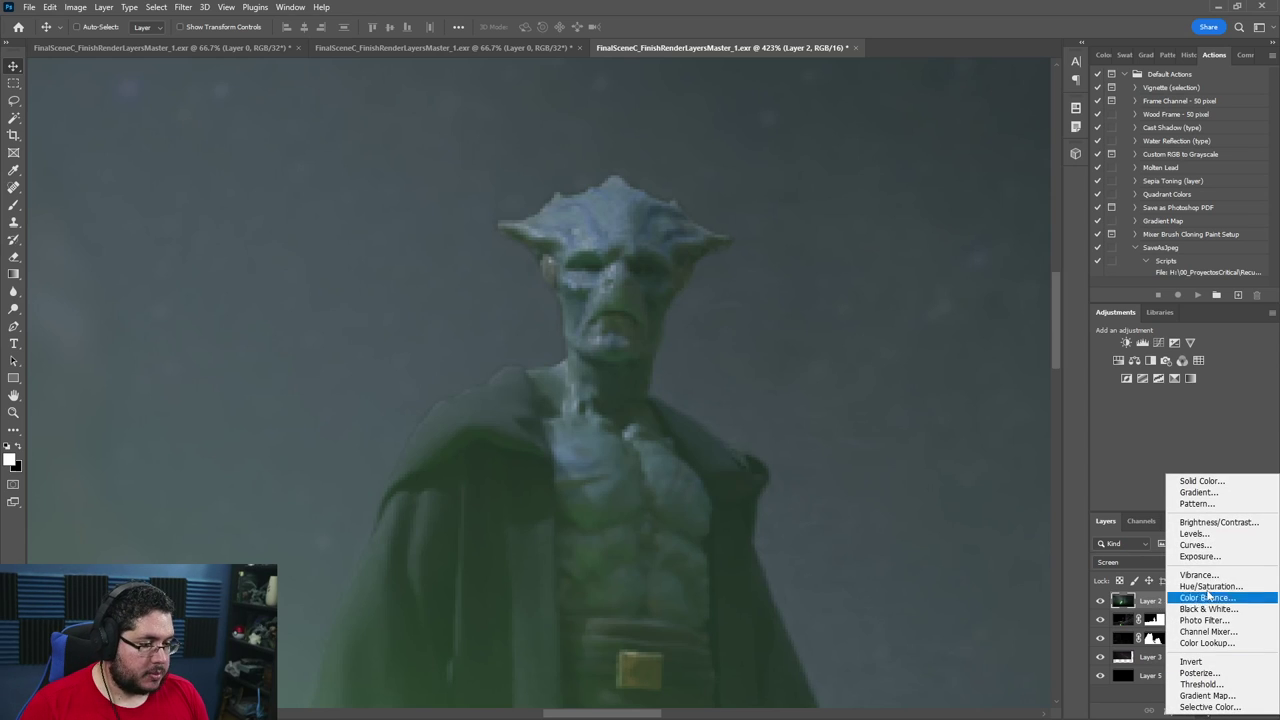
click(1196, 583)
drag(963, 273, 1019, 276)
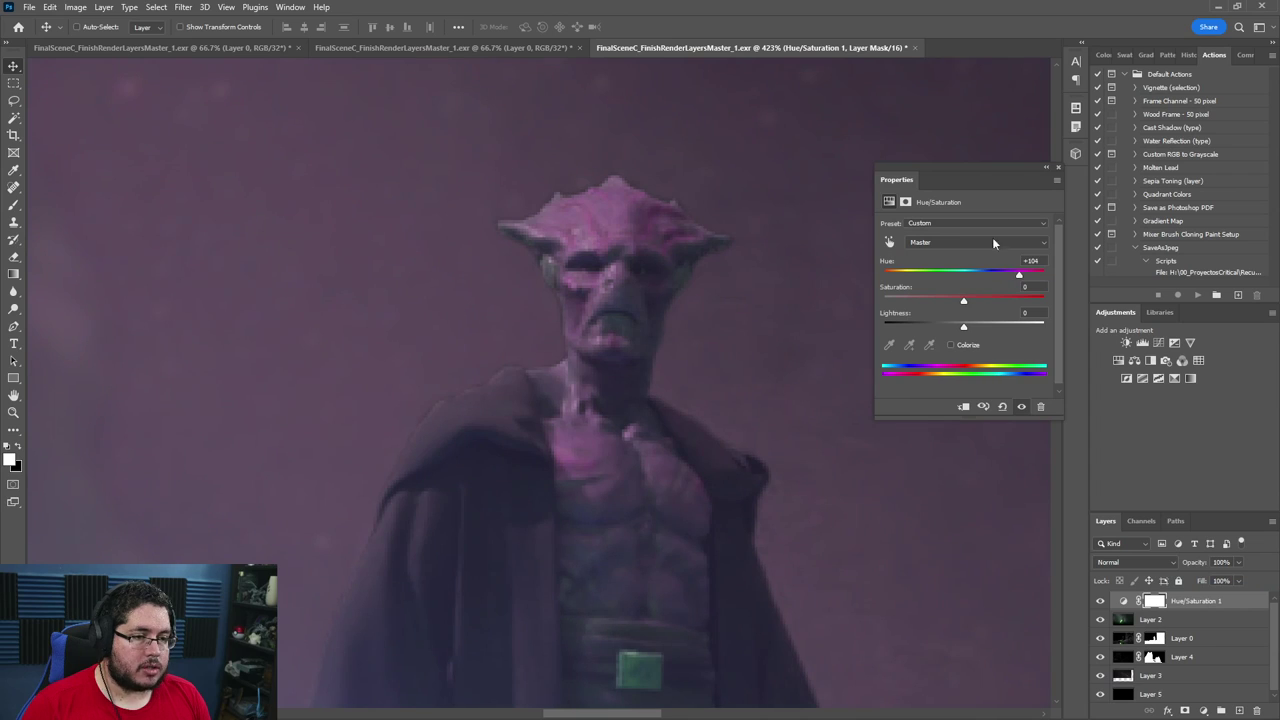
Invert the Hue/Saturation mask to black and paint white over the character's head, neck and chest with a 17-pixel brush.
click(1153, 601)
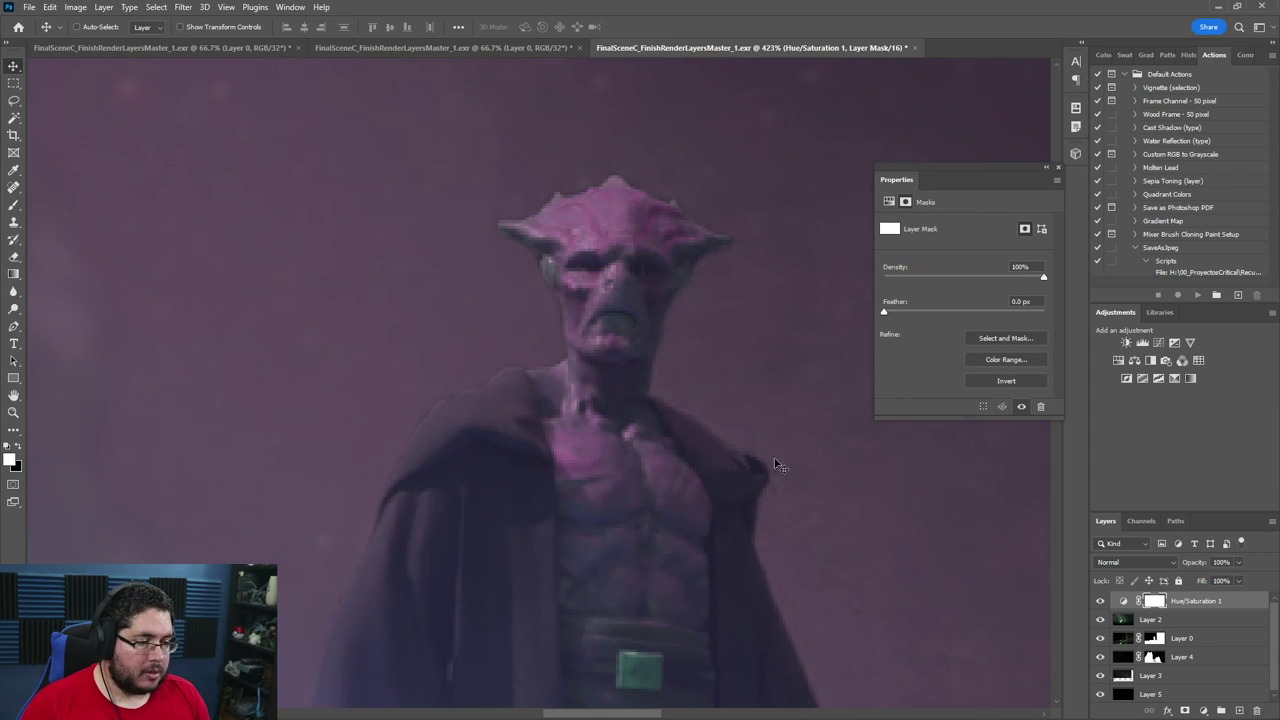
click(1060, 168)
key(ctrl+i)
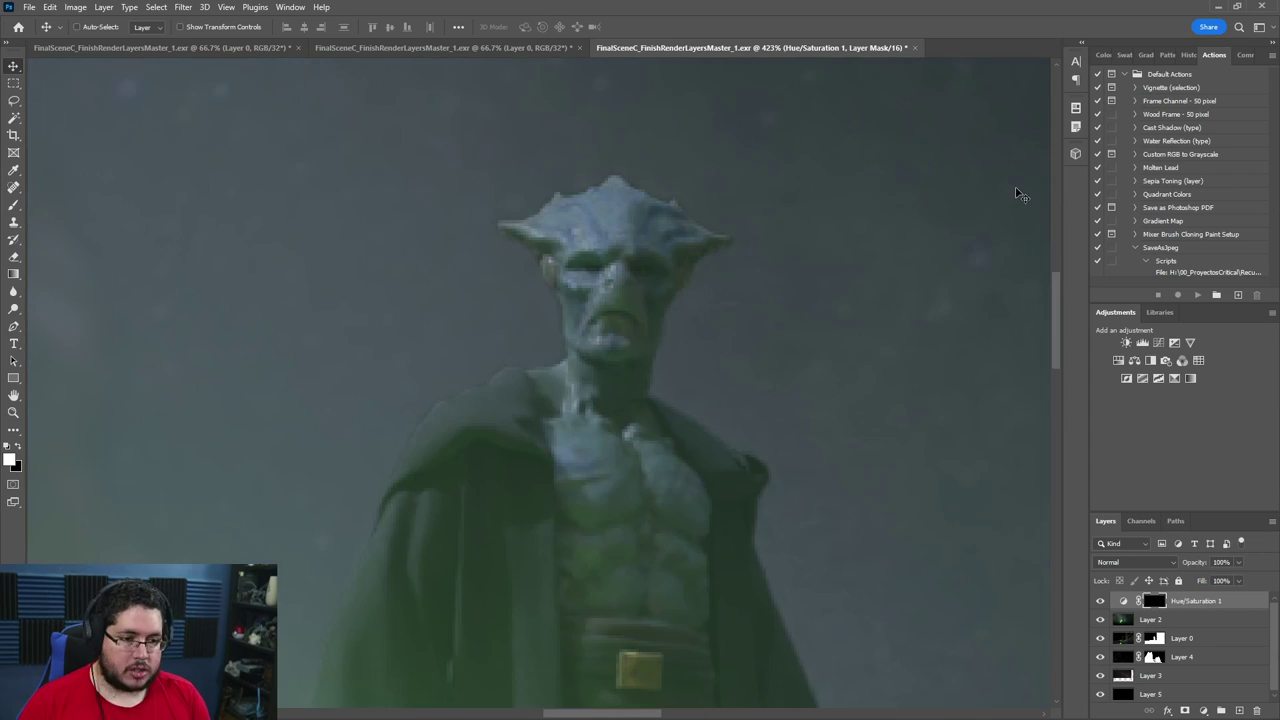
key(b)
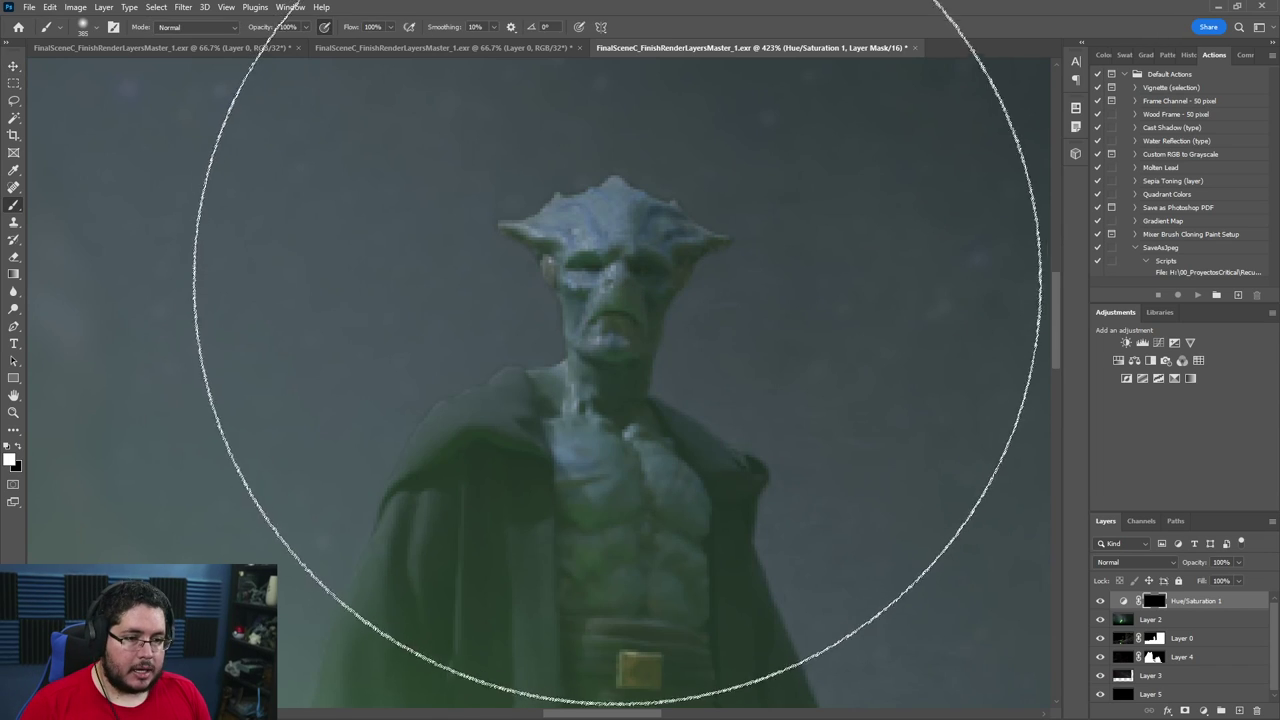
right_click(618, 290)
drag(700, 320, 695, 320)
click(611, 254)
mouse_move(611, 254)
mouse_down()
mouse_move(519, 225)
mouse_move(566, 207)
mouse_move(626, 210)
mouse_move(672, 232)
mouse_move(559, 241)
mouse_move(641, 336)
mouse_move(606, 309)
mouse_move(620, 272)
mouse_move(620, 317)
mouse_move(700, 248)
mouse_move(543, 369)
mouse_move(564, 392)
mouse_move(595, 526)
mouse_move(582, 514)
mouse_move(626, 445)
mouse_move(671, 473)
mouse_move(685, 514)
mouse_move(693, 499)
mouse_move(690, 555)
mouse_move(672, 530)
mouse_move(575, 596)
mouse_move(688, 612)
mouse_move(661, 527)
mouse_up()
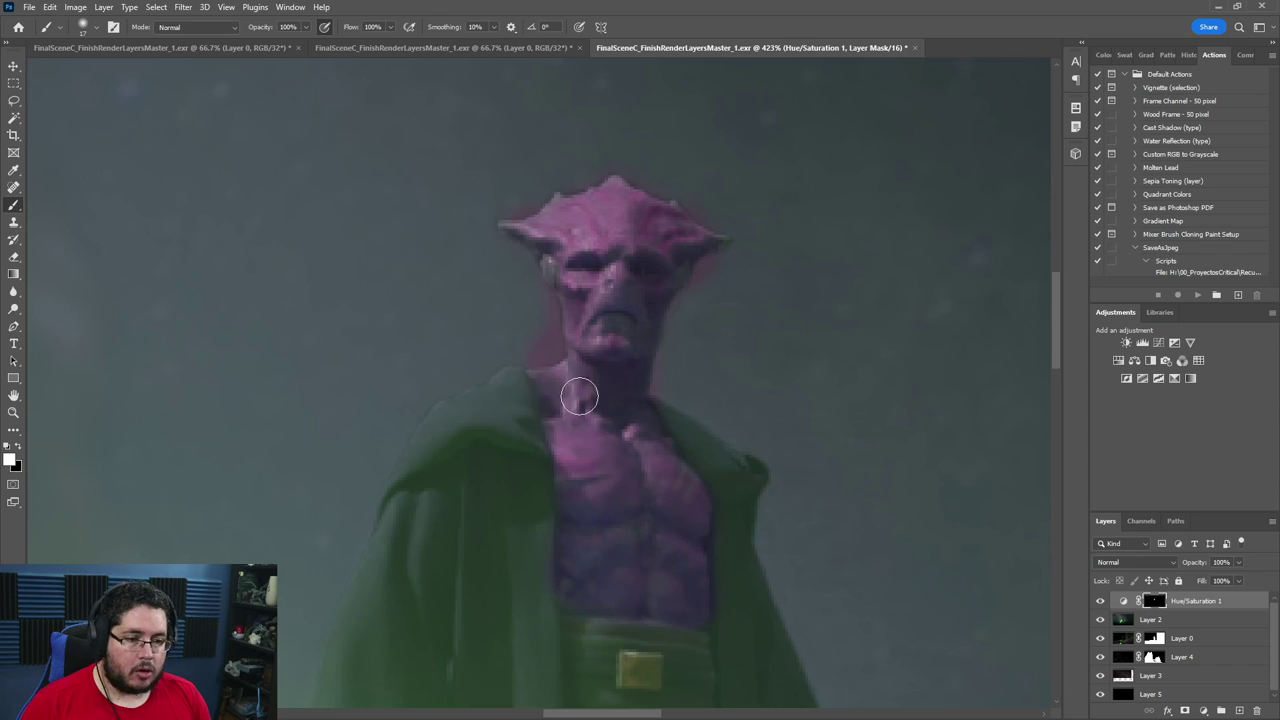
Undo the painted mask and the hue shift on the Hue/Saturation adjustment.
alt+scroll(564, 398, down, 10)
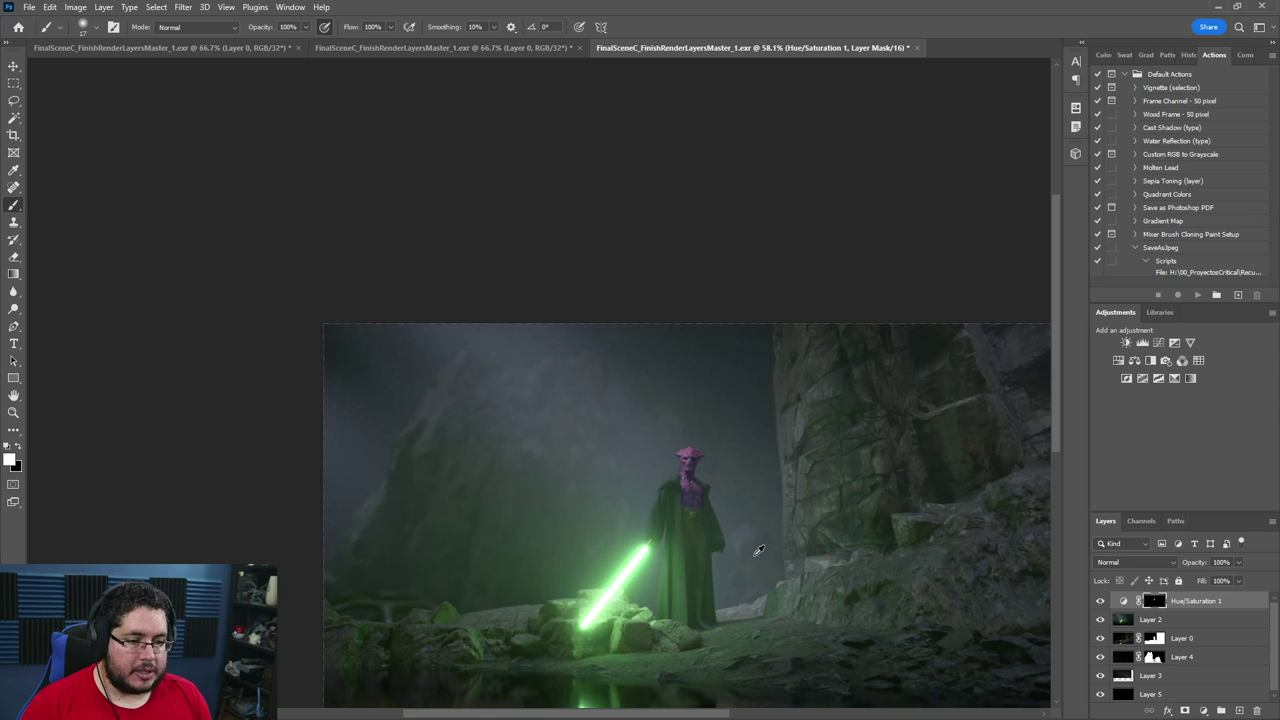
alt+scroll(759, 550, up, 5)
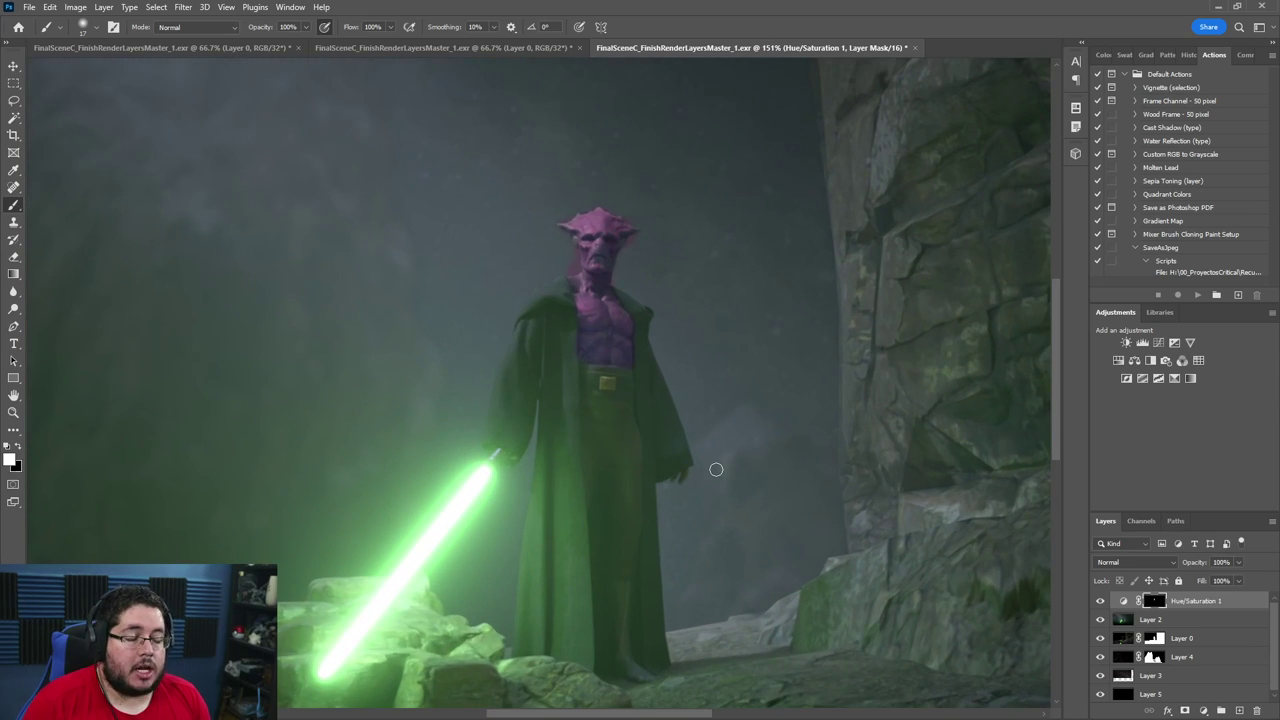
key(ctrl+i)
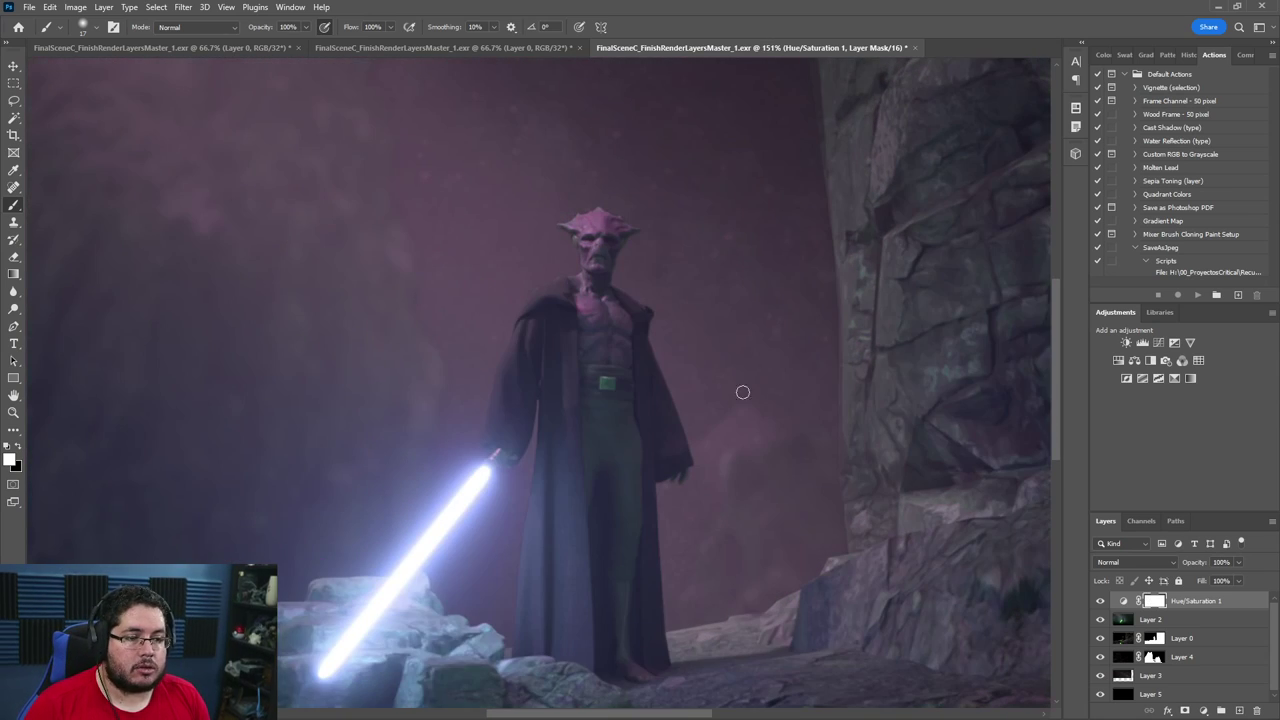
alt+scroll(731, 432, down, 2)
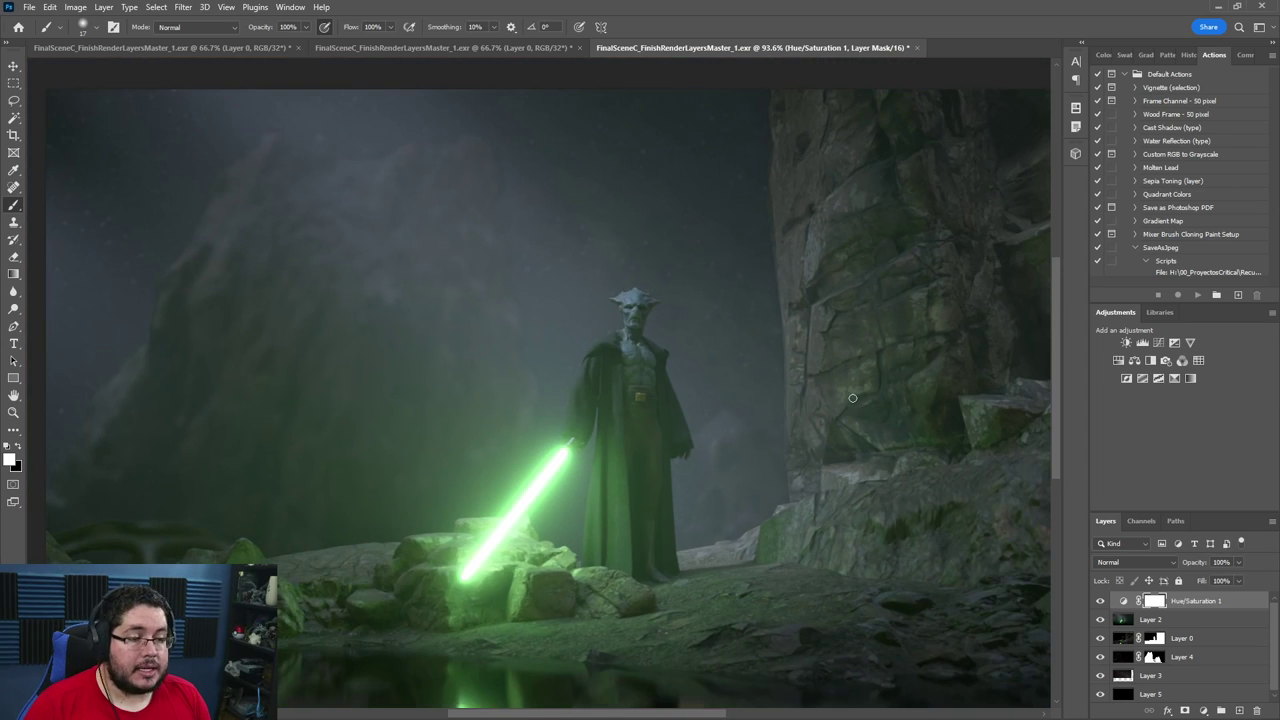
Switch to Maya and add a new render layer named Mask in Render Setup.
click(1220, 6)
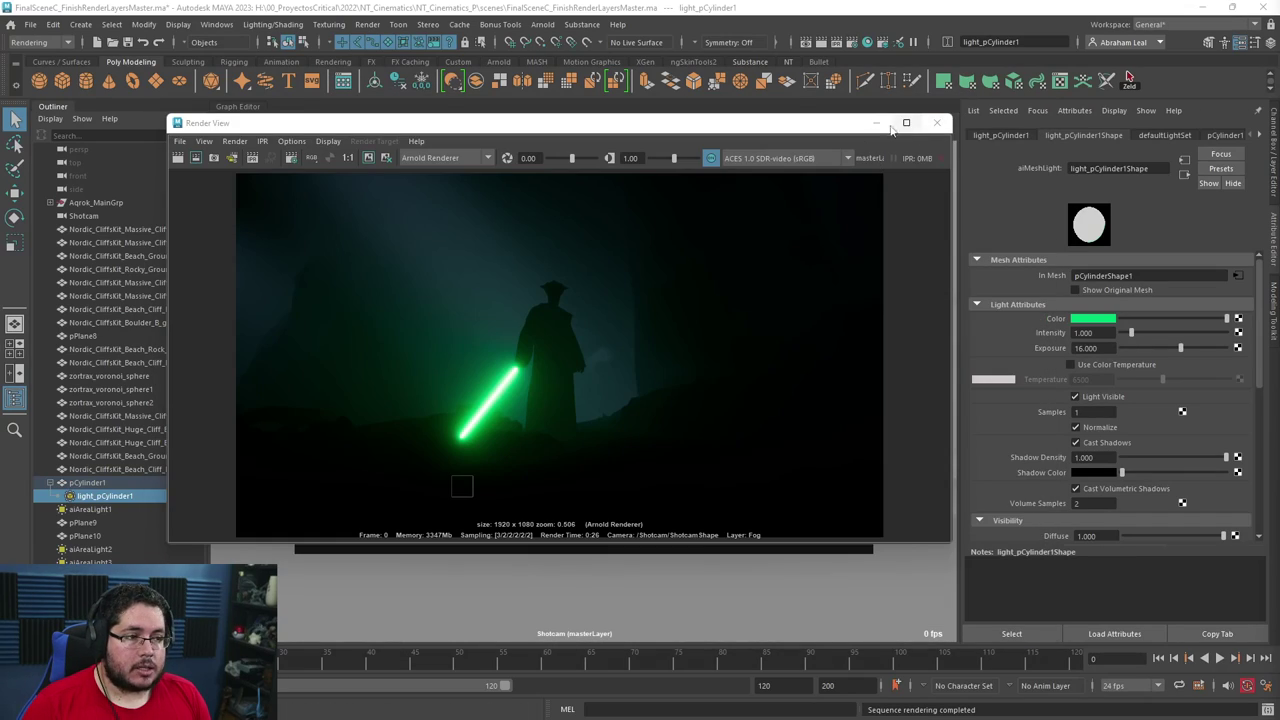
click(877, 123)
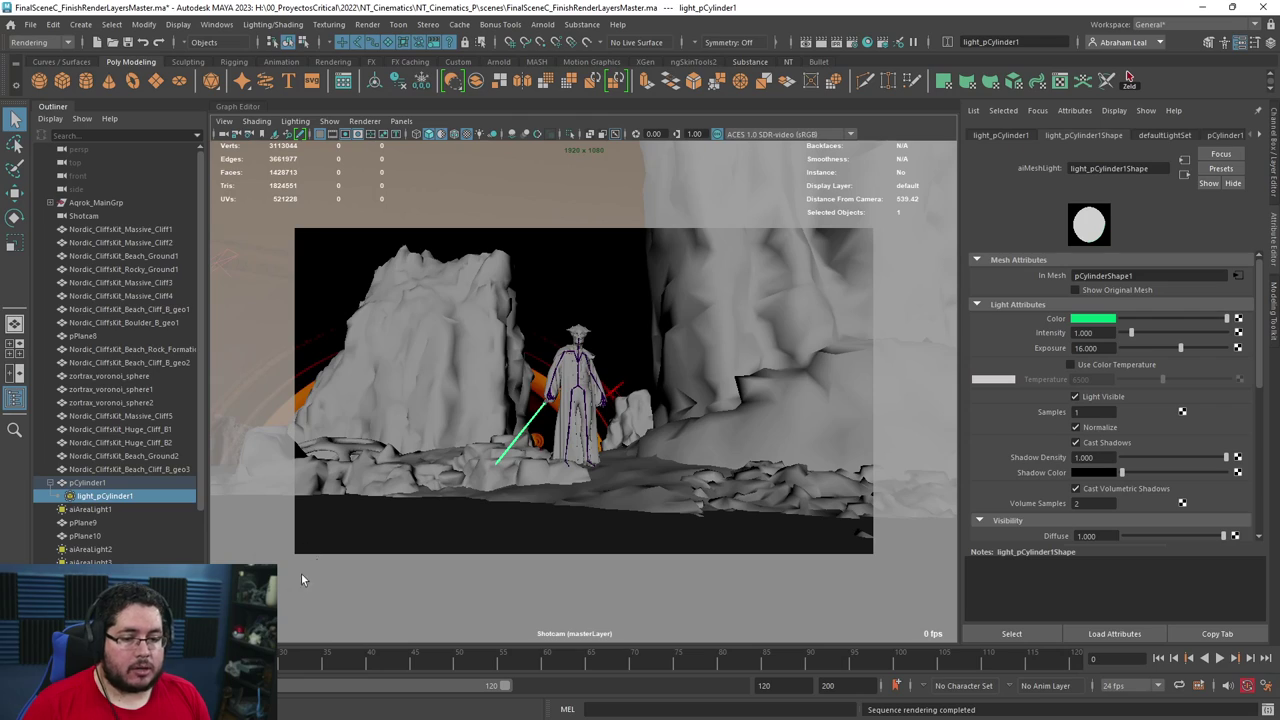
click(92, 203)
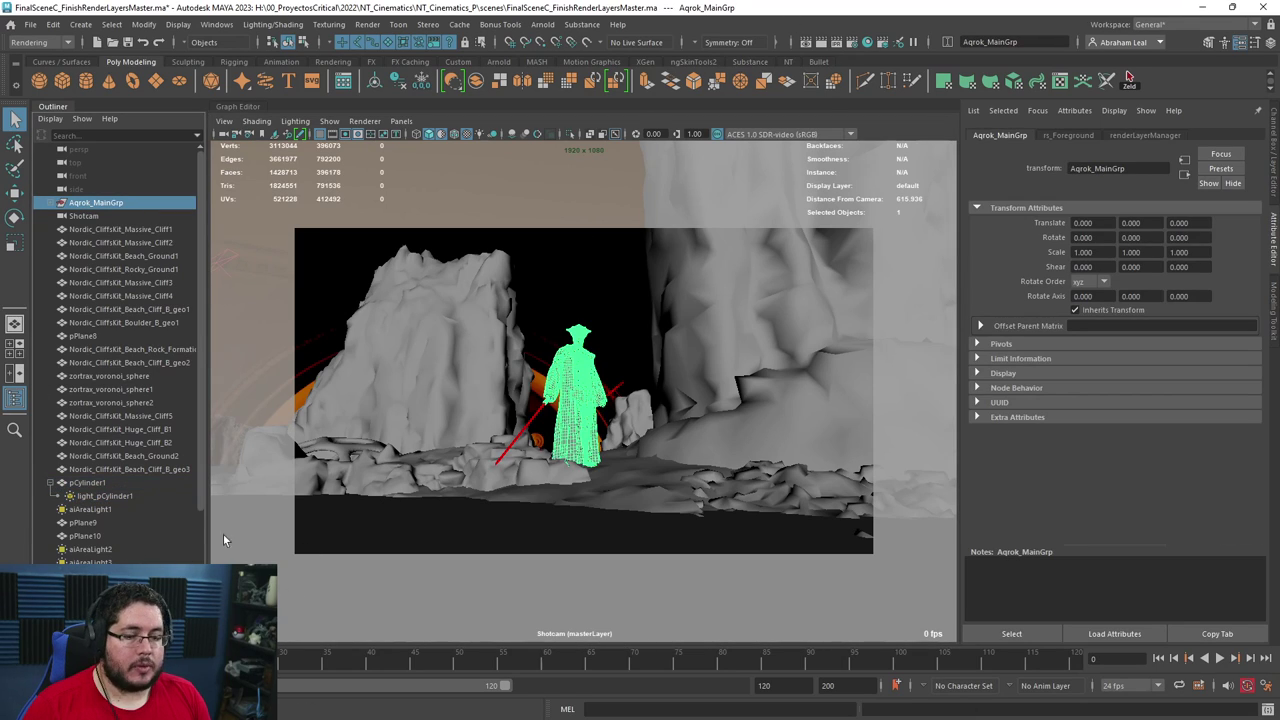
click(882, 43)
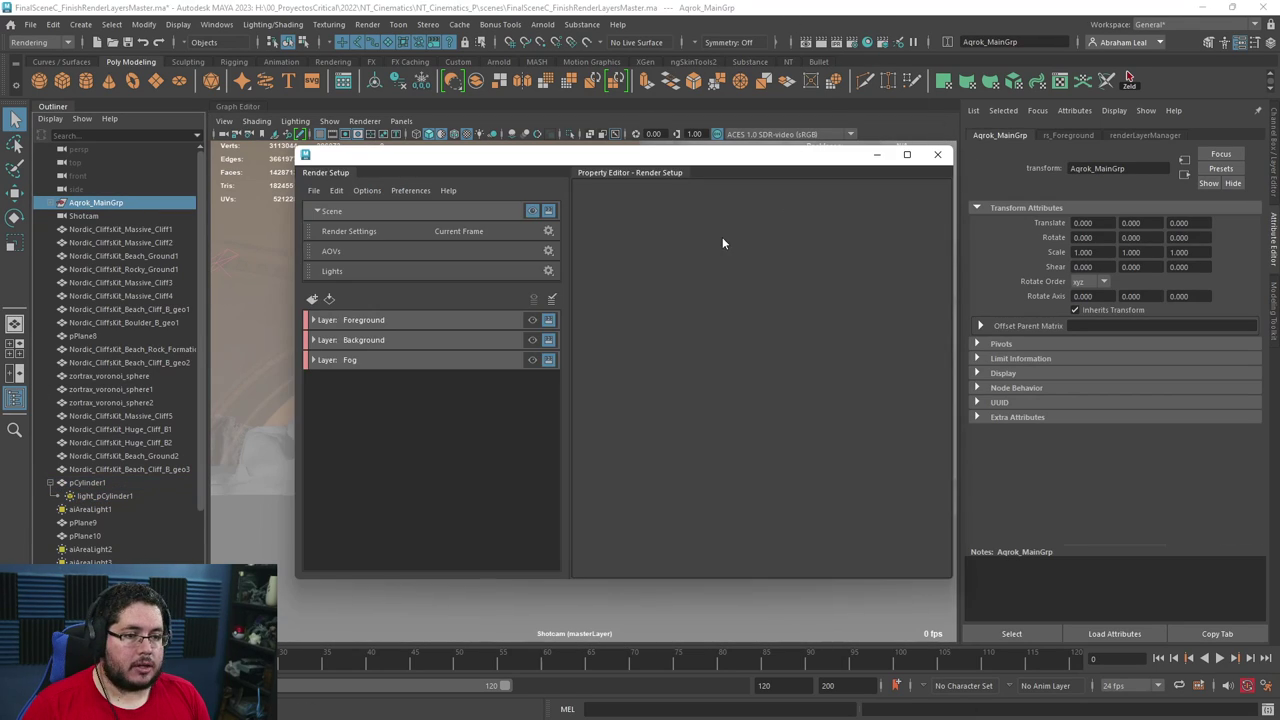
click(318, 301)
text(Mask)
key(Return)
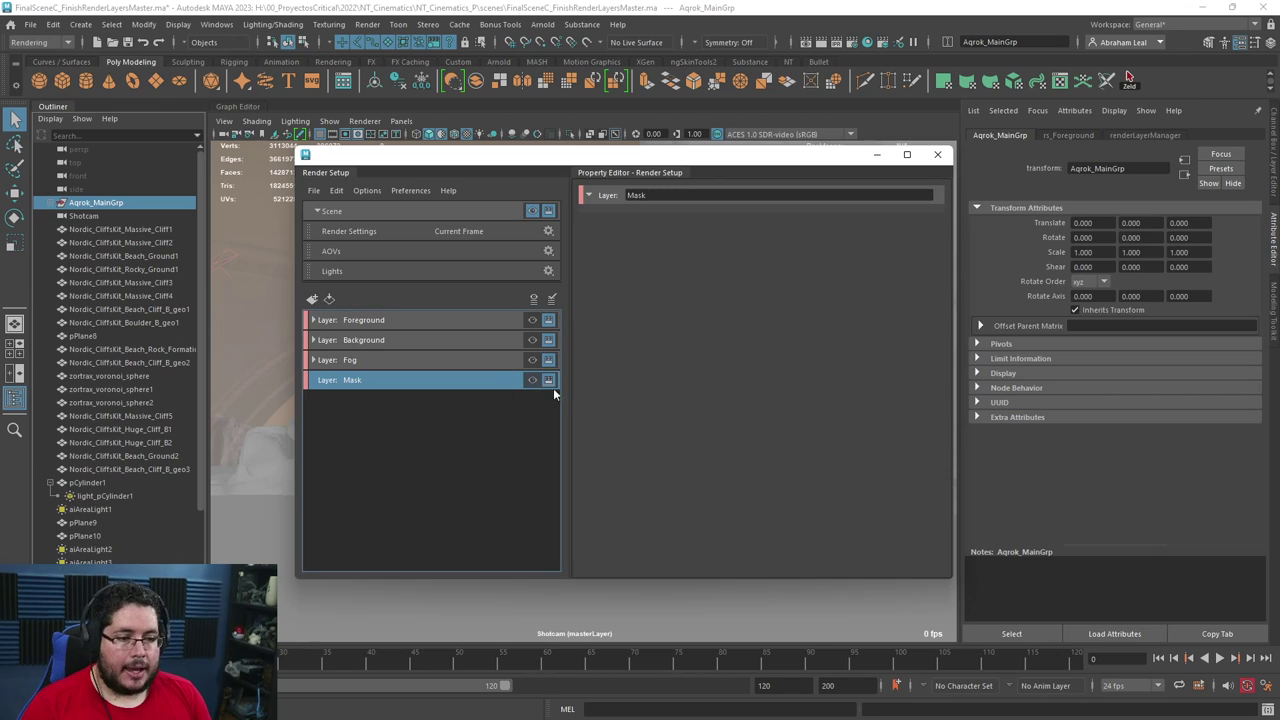
Make the Mask render layer visible and create a collection named Objects1 in it.
right_click(452, 385)
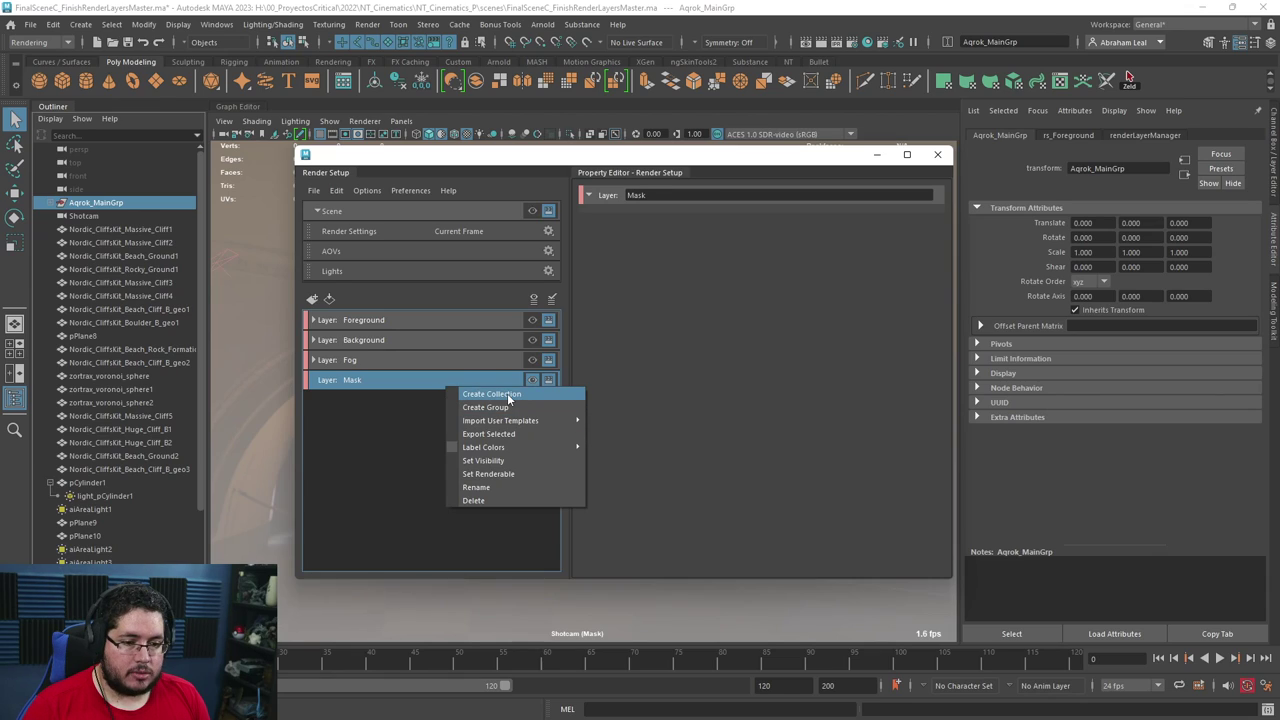
click(492, 394)
text(Objects)
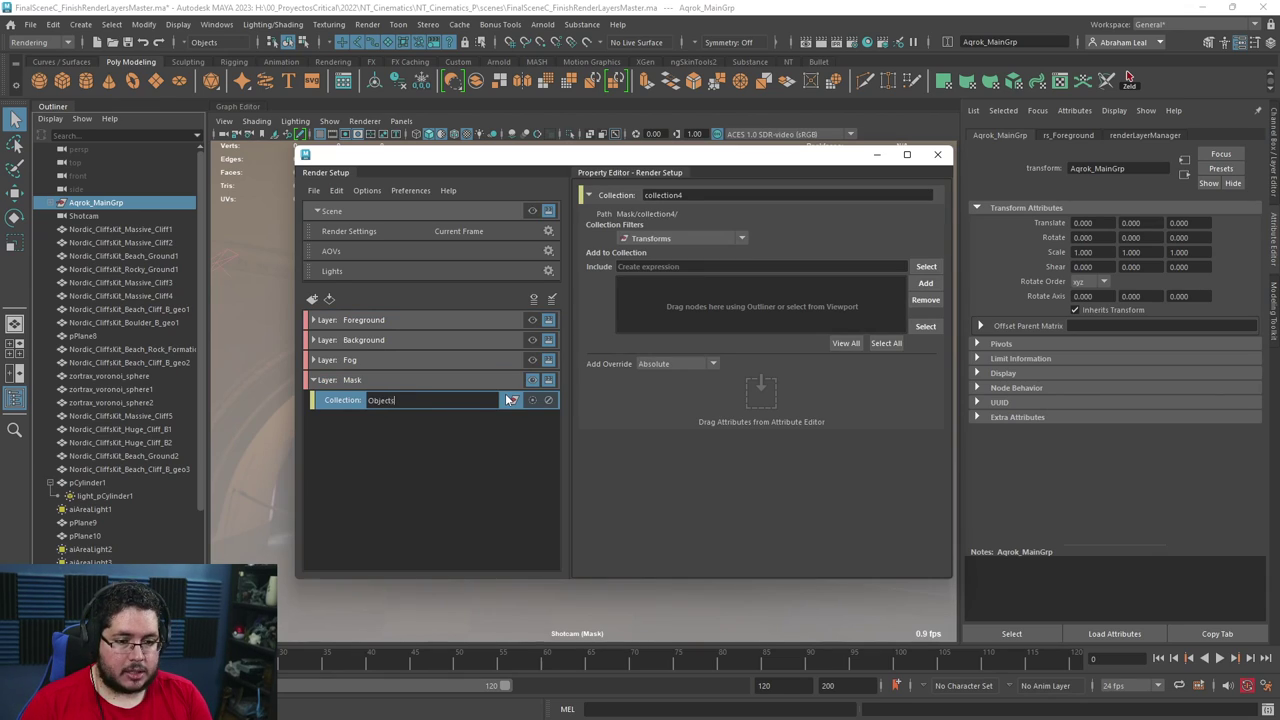
text(1)
key(Return)
Add the Aqrok body mesh from Aqrok_MainGrp to the Objects1 collection.
click(50, 203)
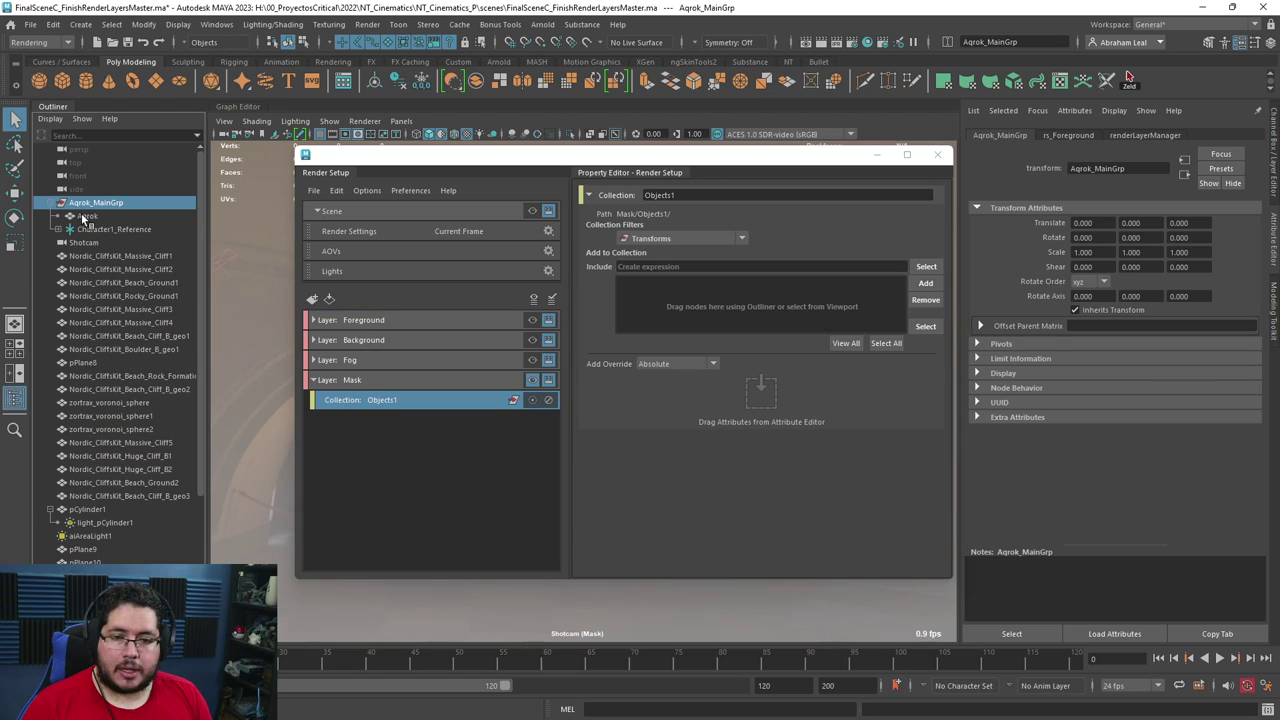
click(86, 216)
drag(78, 218, 690, 302)
drag(710, 160, 1090, 271)
drag(880, 270, 832, 262)
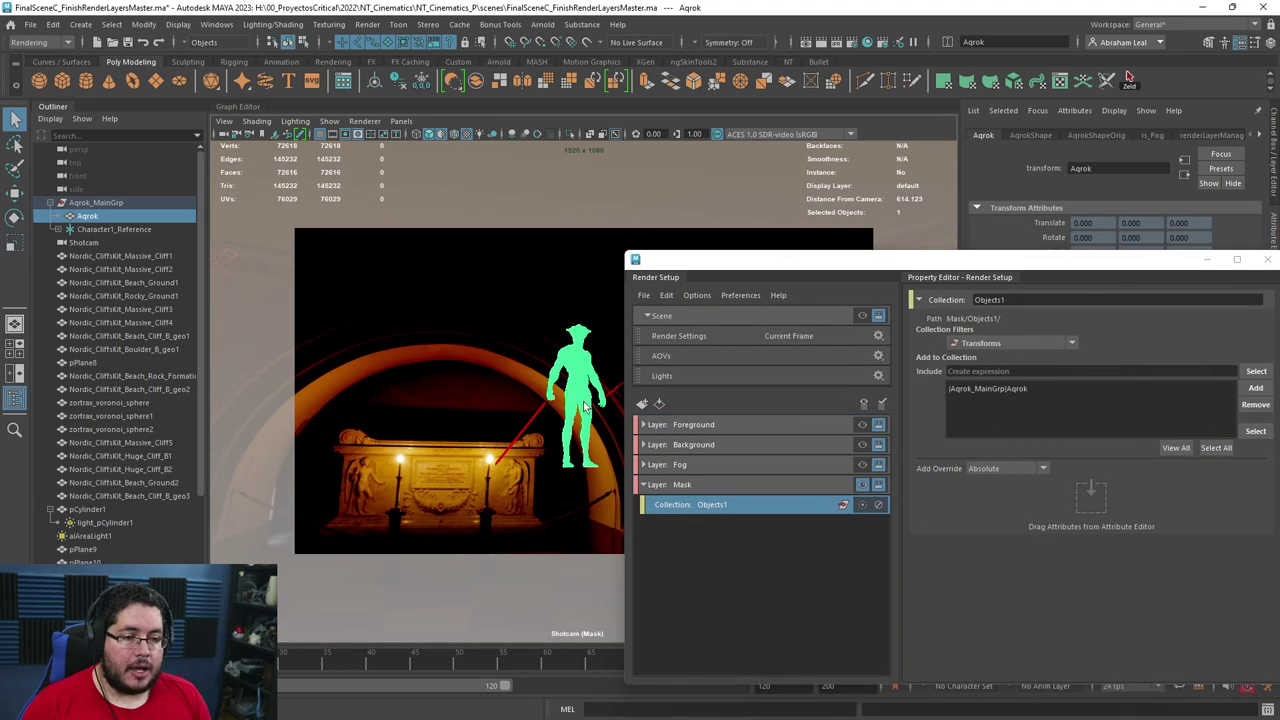
click(521, 358)
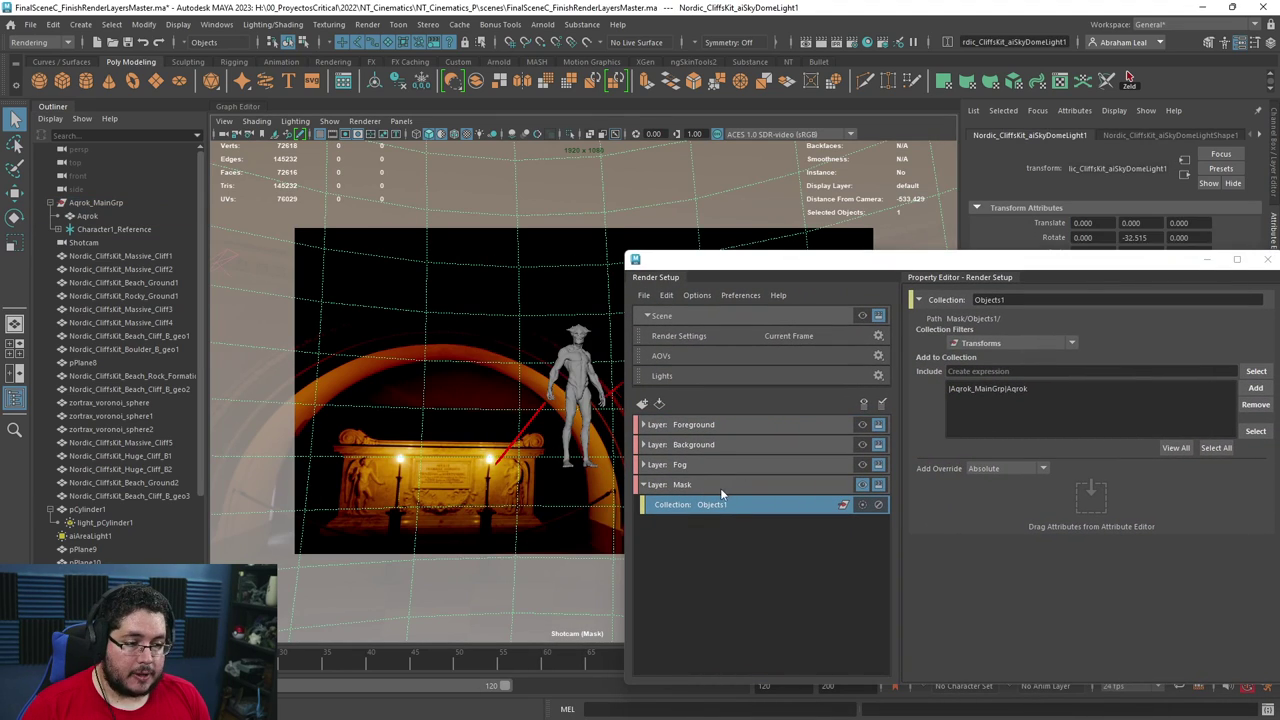
click(784, 268)
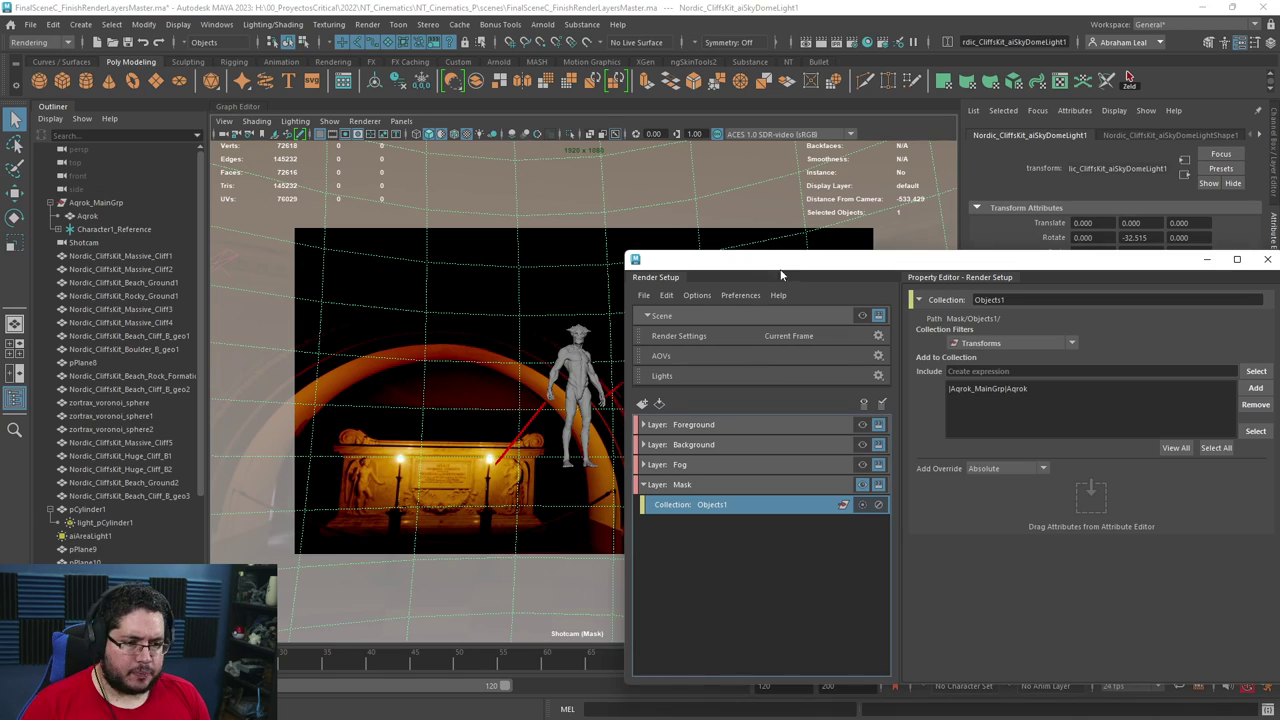
drag(723, 268, 411, 190)
Create a material override on the Objects1 collection and assign a new Surface Shader to it.
right_click(477, 428)
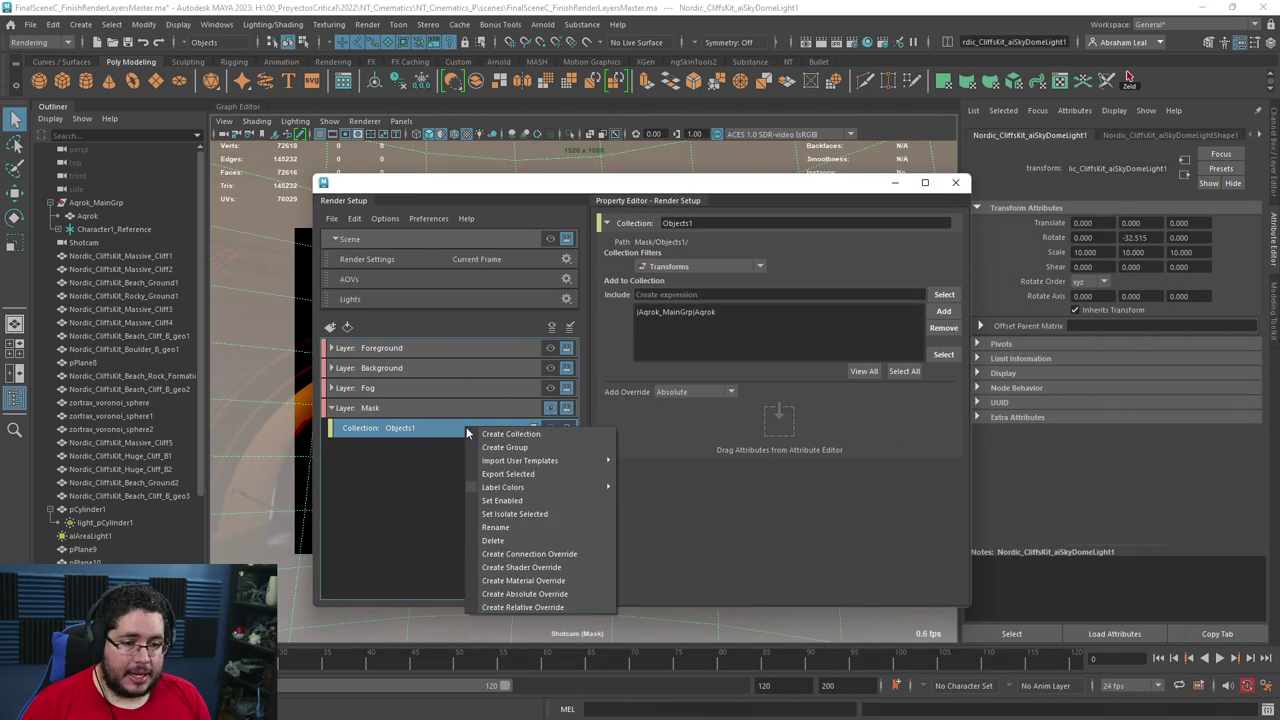
click(550, 581)
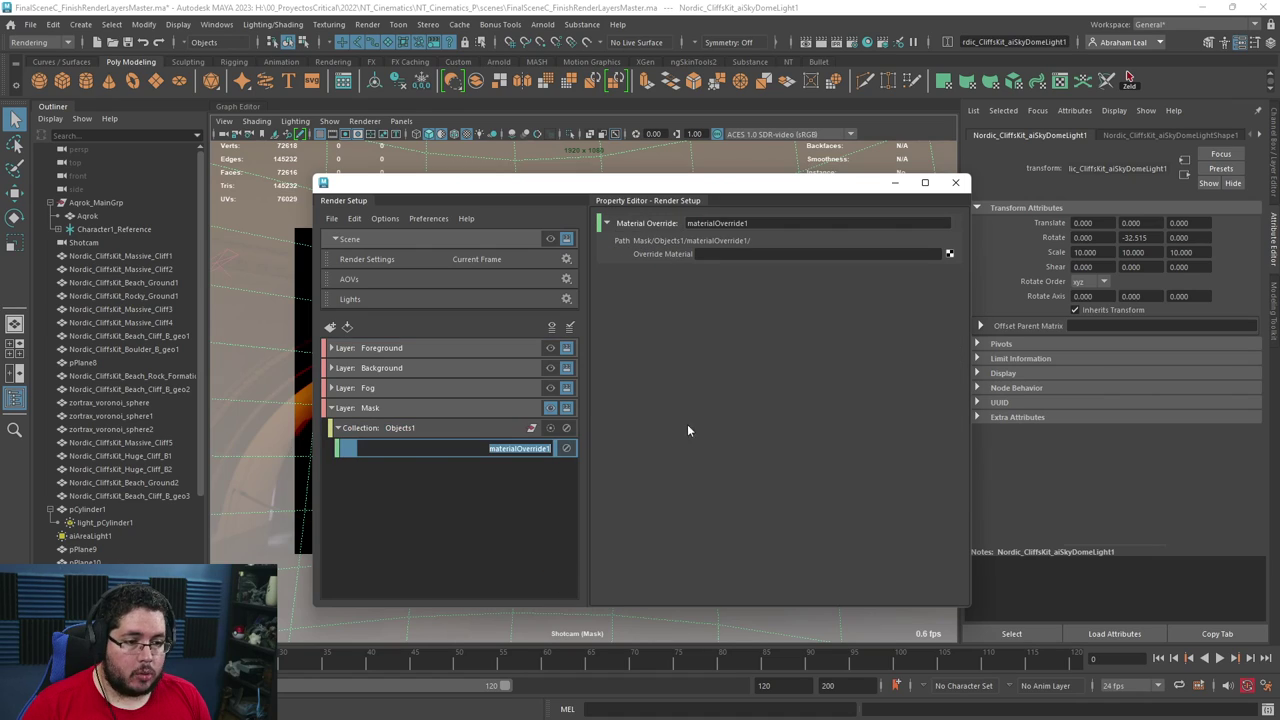
click(949, 253)
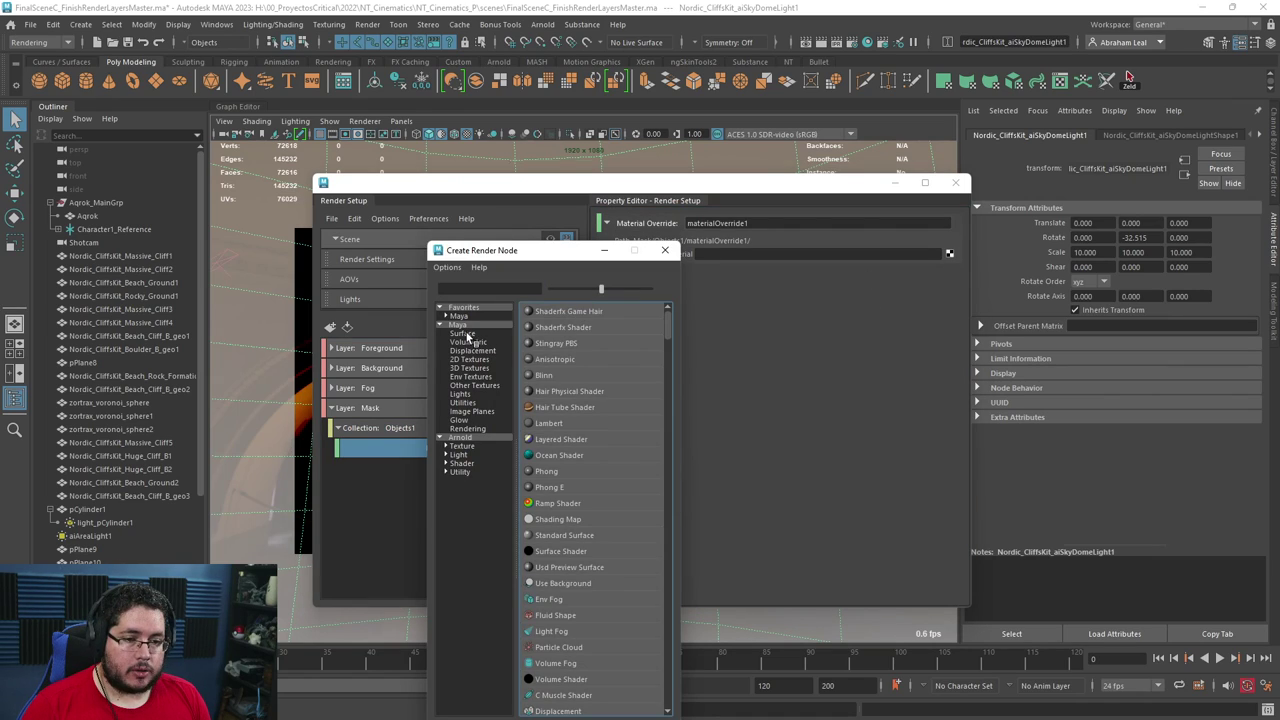
click(465, 335)
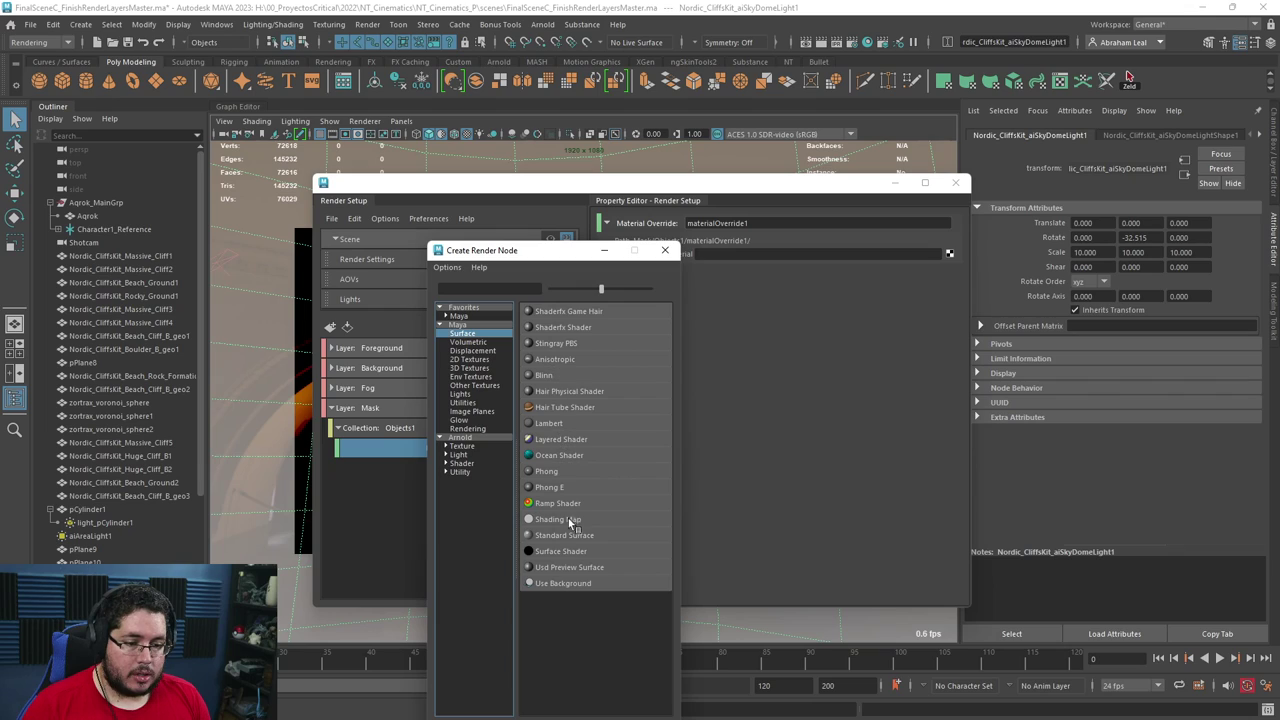
click(562, 551)
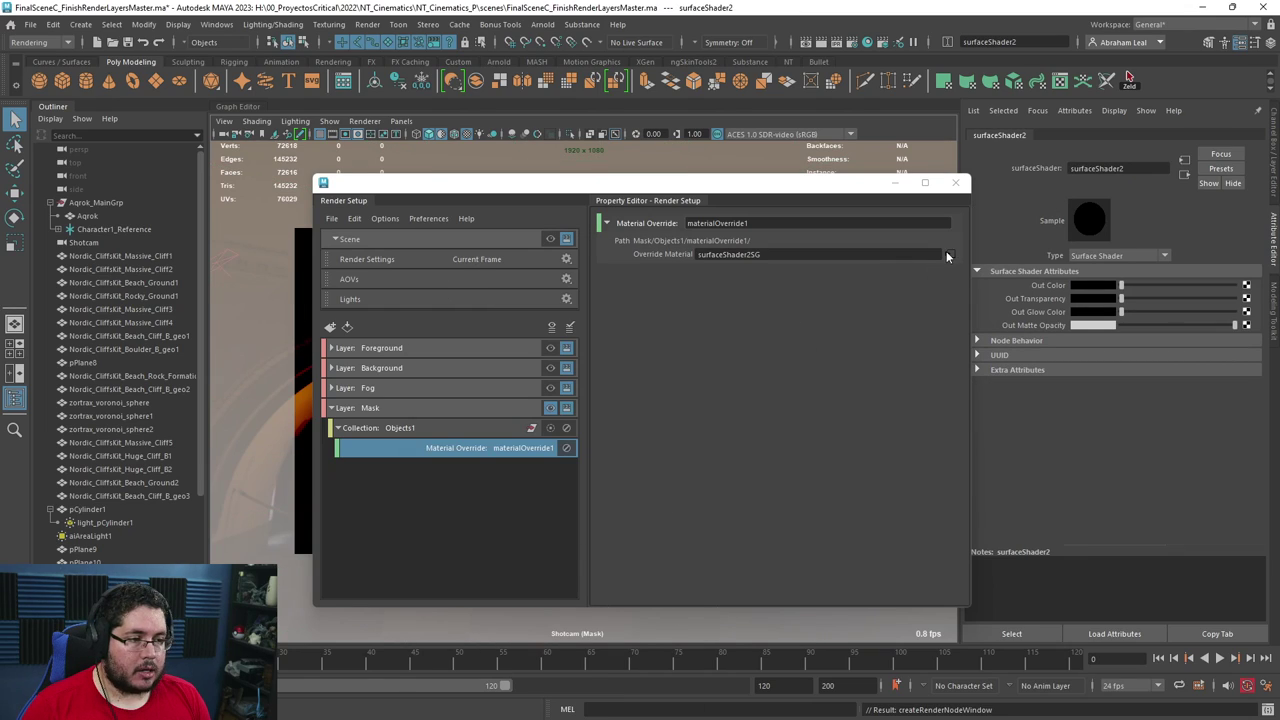
Set the override surface shader's Out Color to pure red.
click(1087, 289)
click(1033, 254)
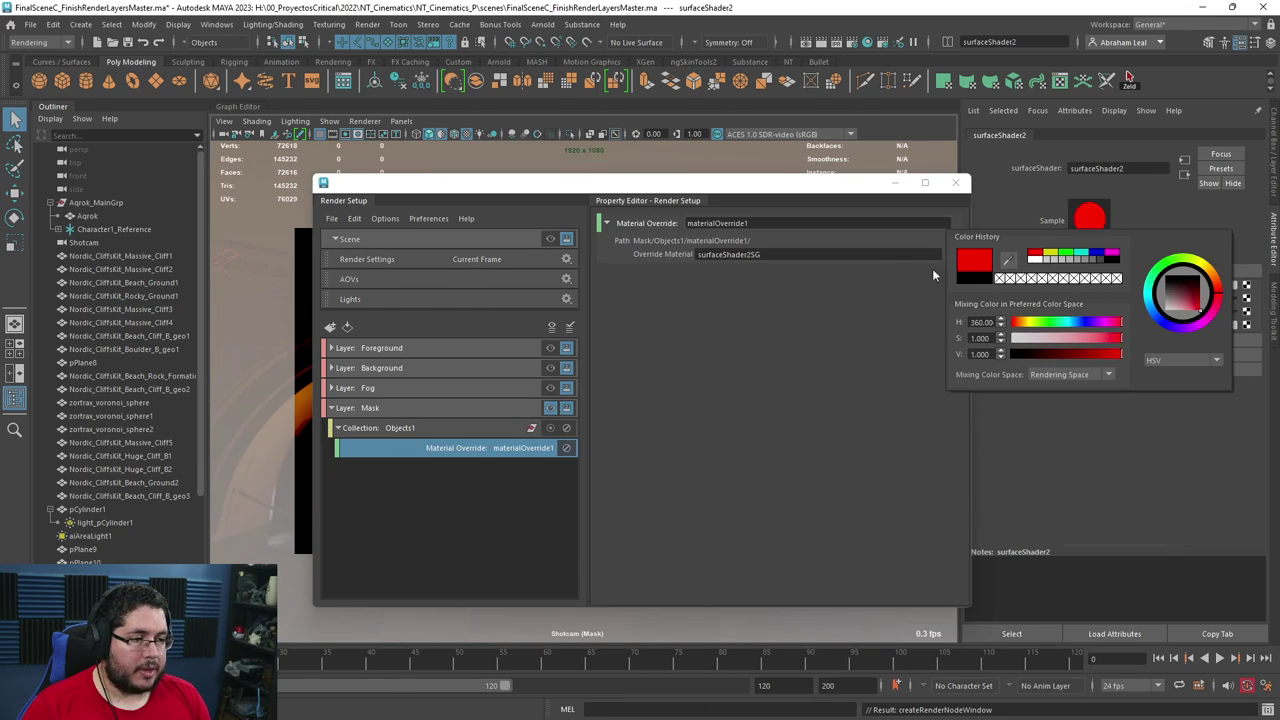
click(955, 182)
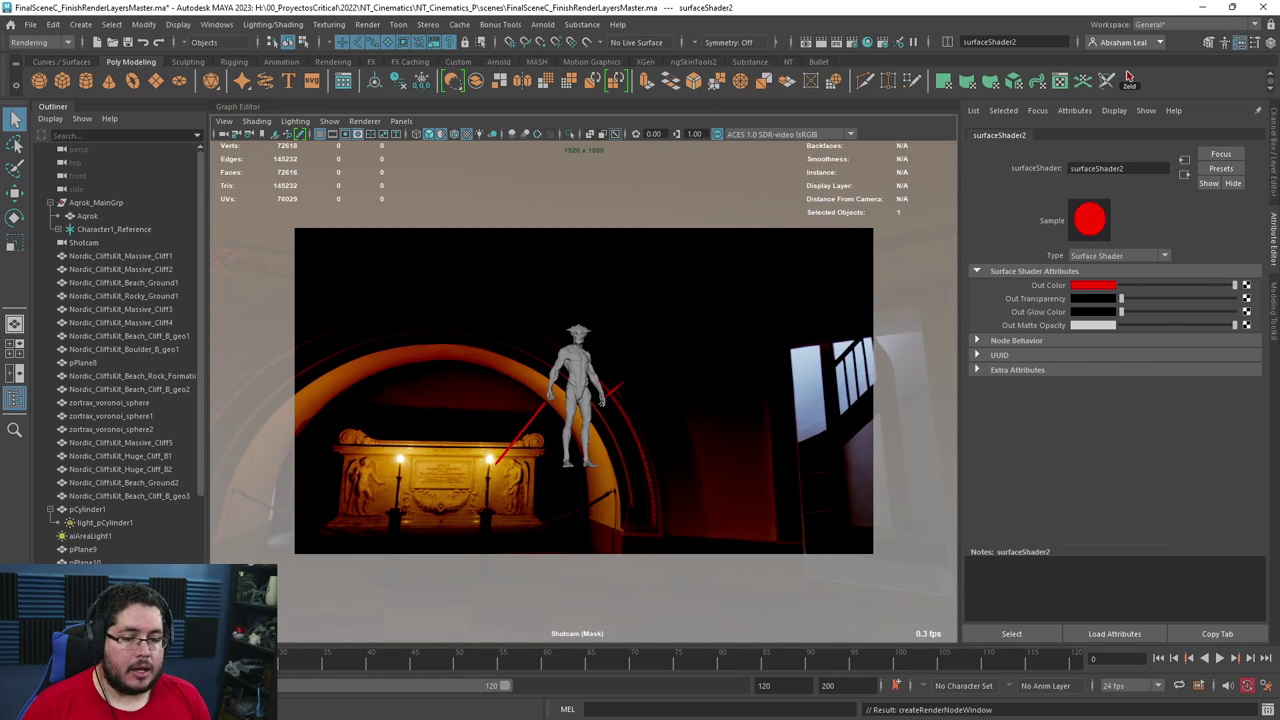
click(1128, 78)
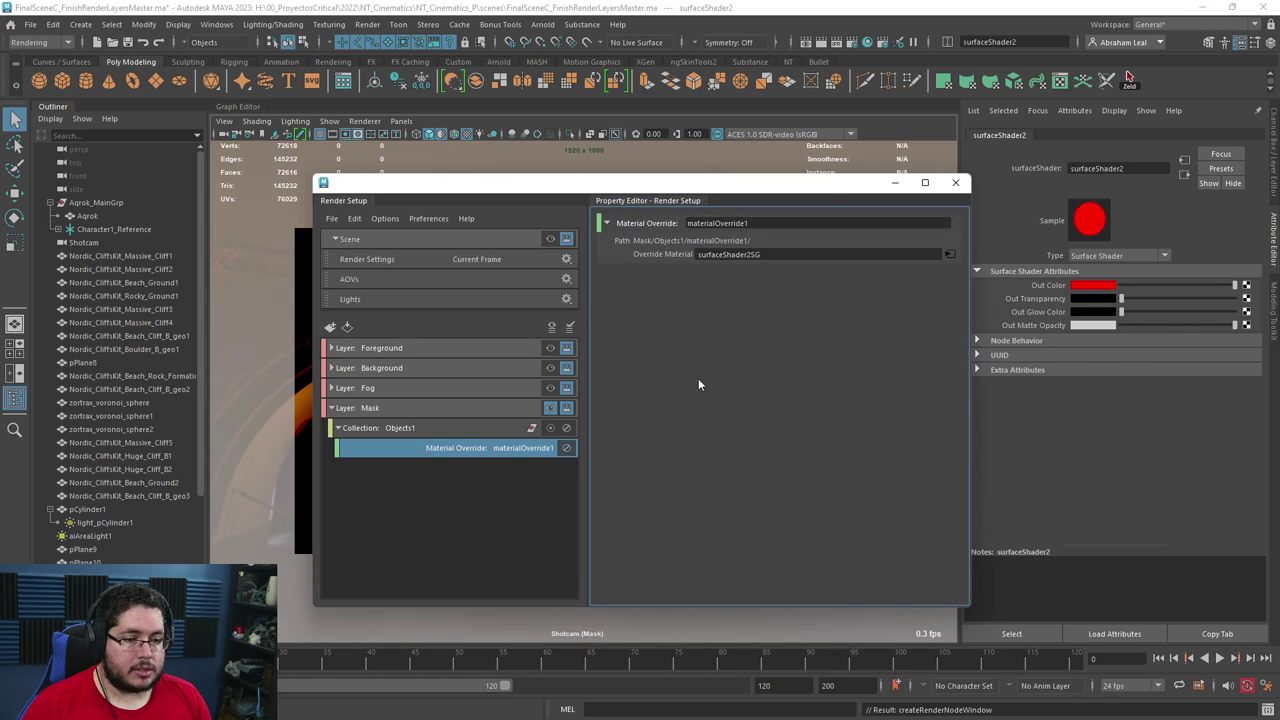
drag(896, 187, 810, 155)
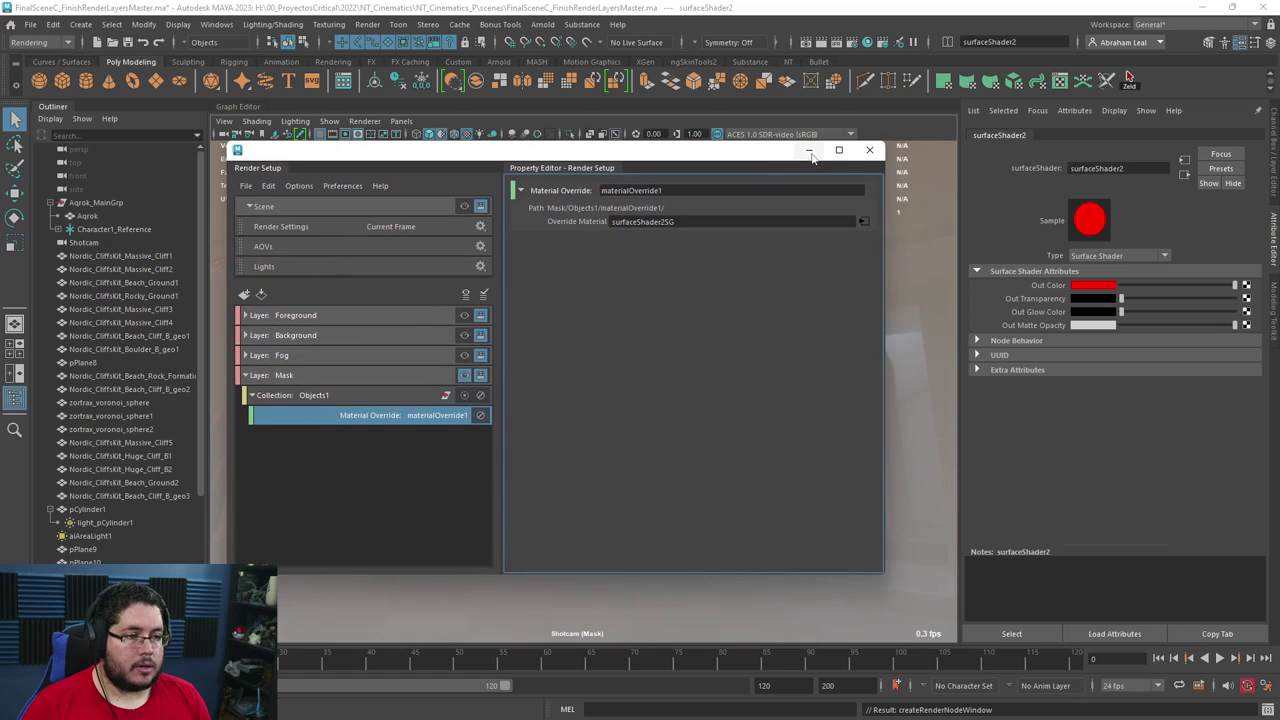
Render the Mask layer in Arnold RenderView and check the red character mask up close.
click(542, 24)
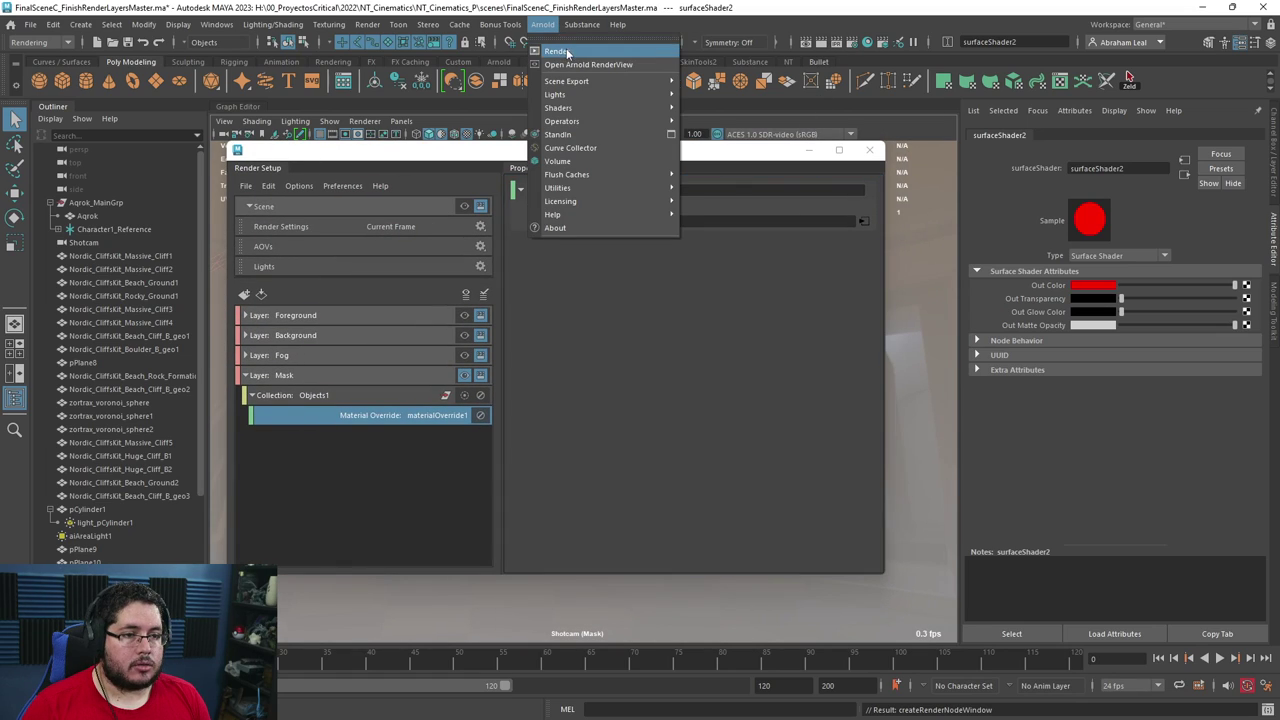
click(556, 48)
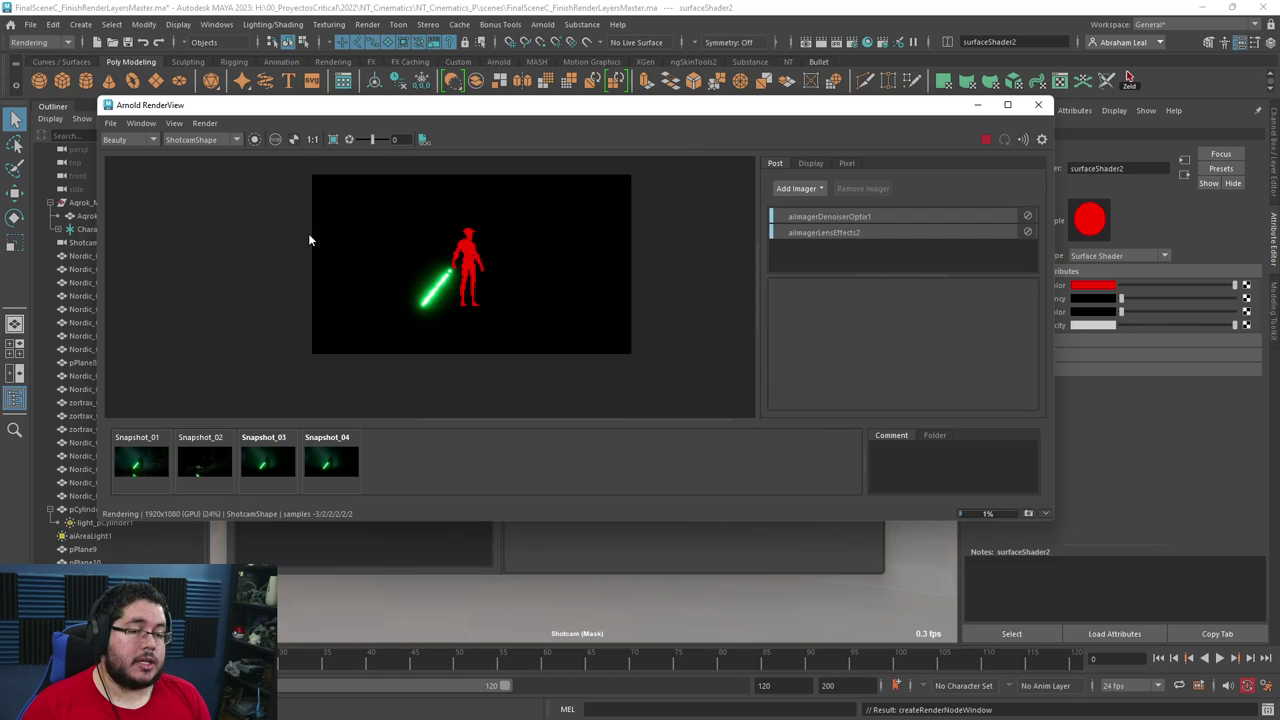
scroll(450, 210, up, 4)
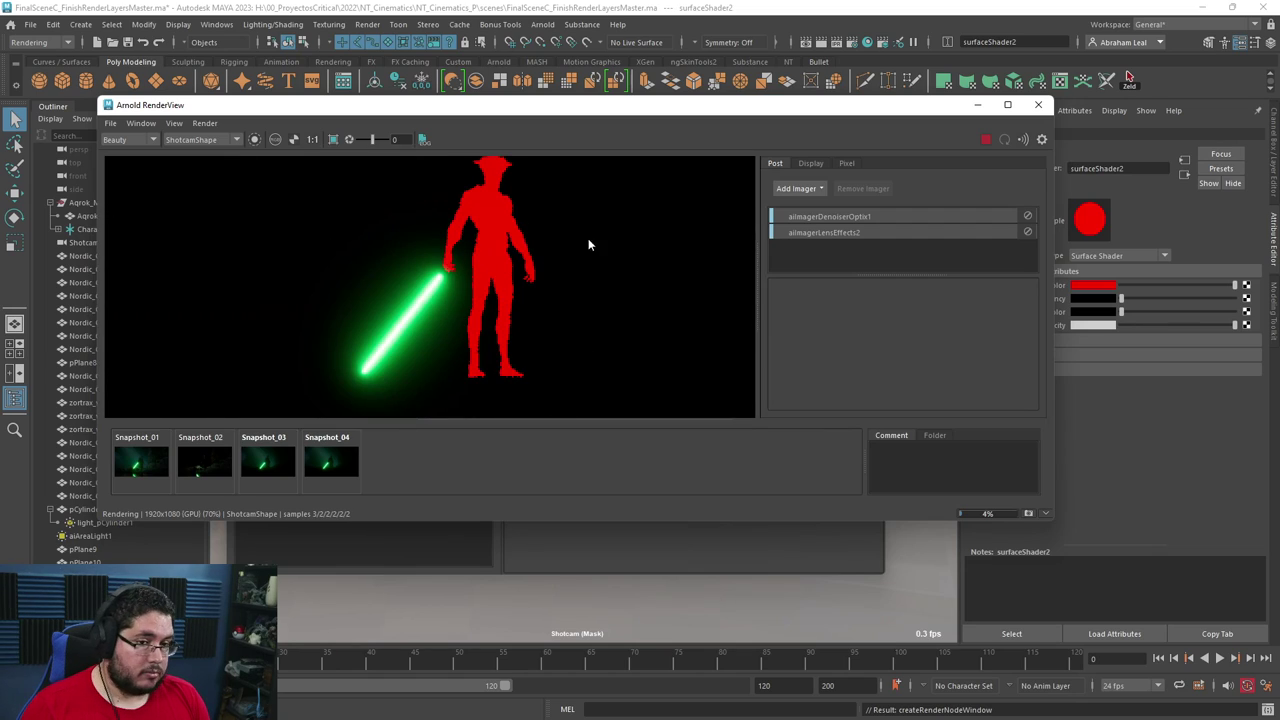
click(1038, 104)
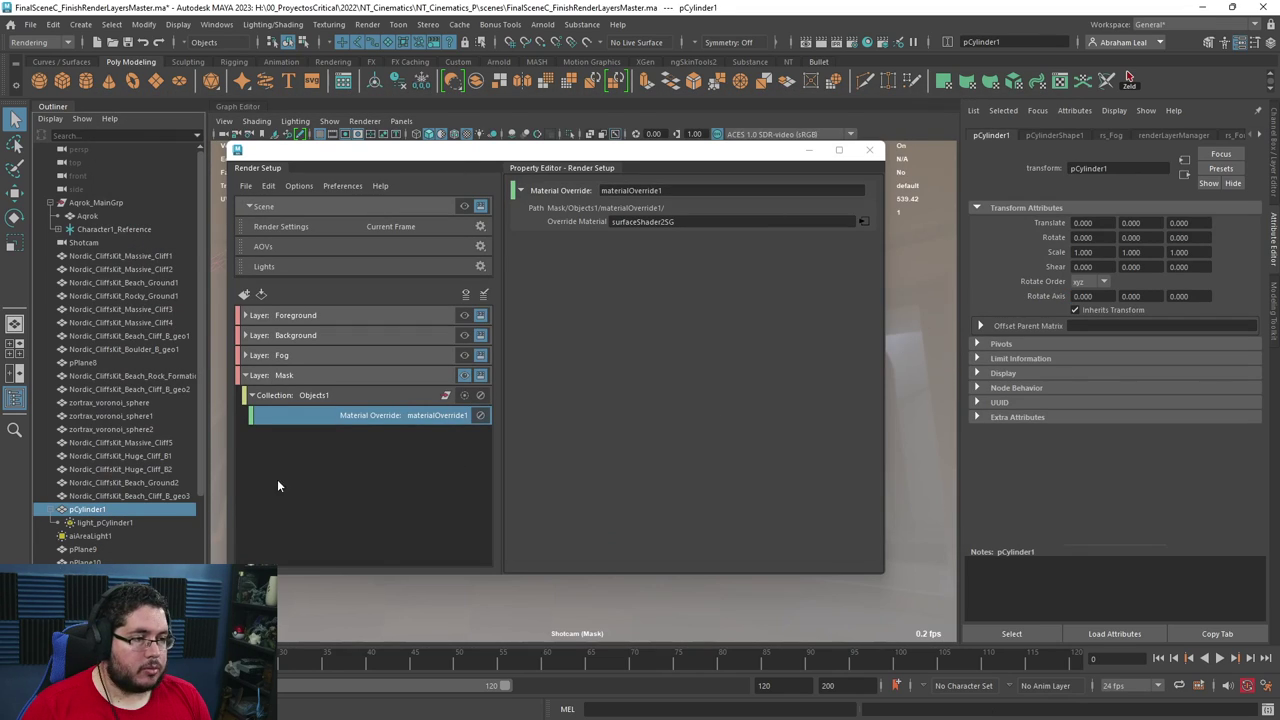
Override Light Visible on light_pCylinder1 to off in the Mask render layer.
click(104, 522)
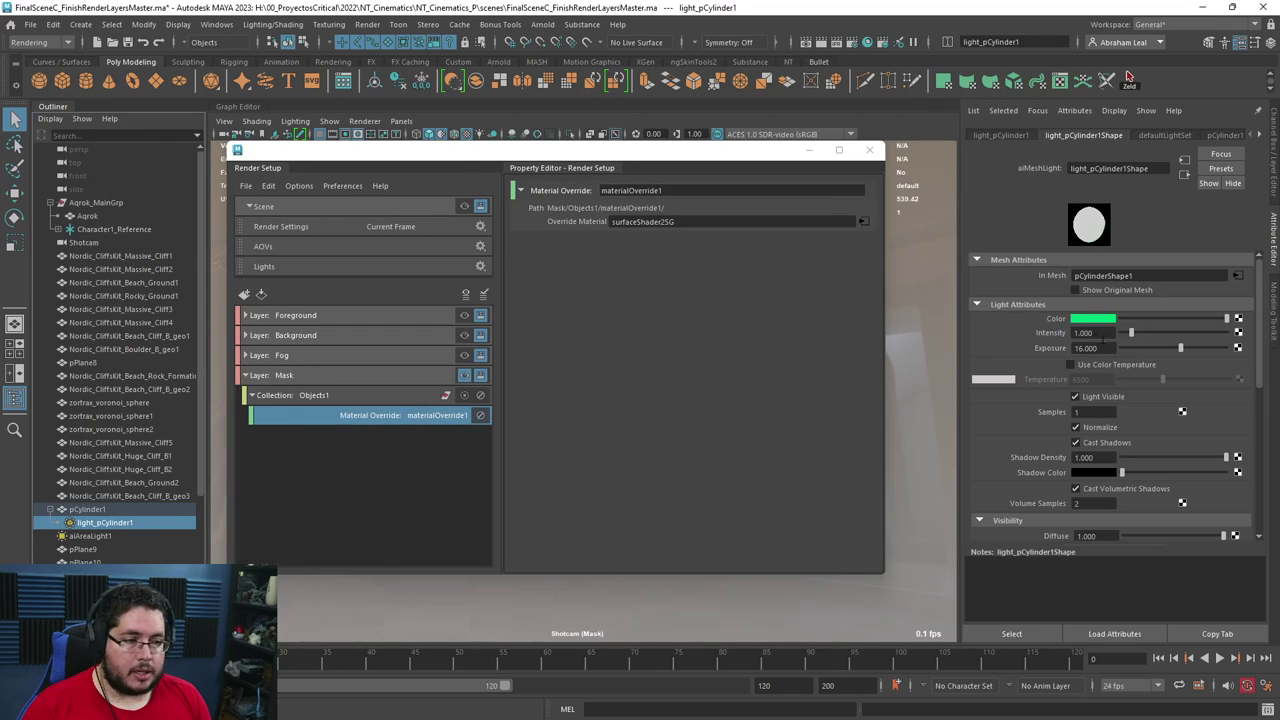
right_click(1096, 400)
click(1133, 463)
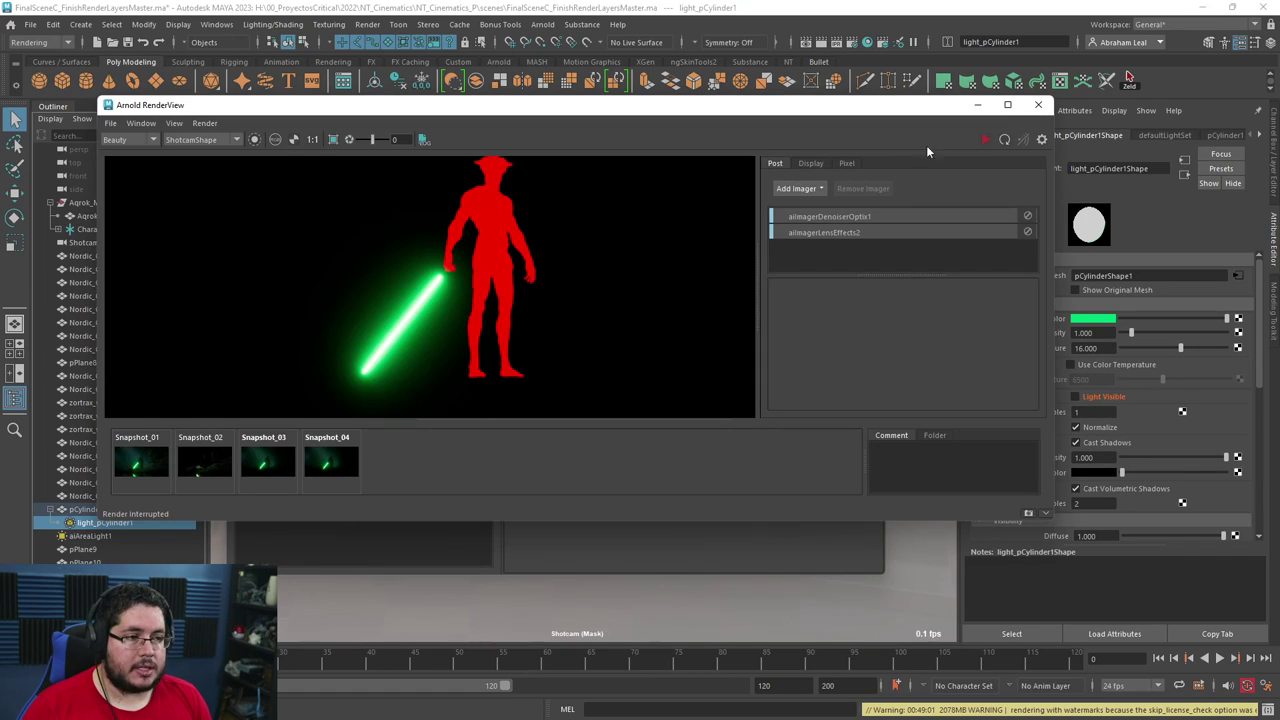
Re-render the Mask layer and examine the character silhouette with the lightsaber light hidden.
scroll(500, 235, up, 3)
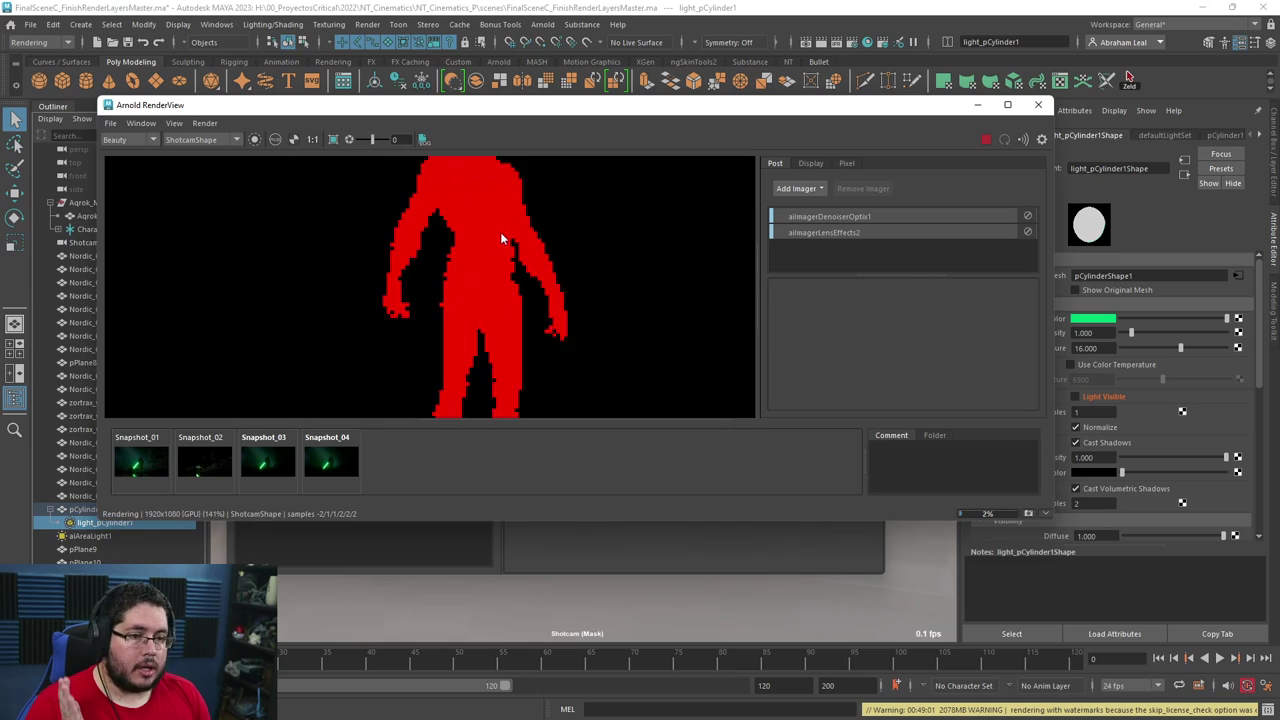
scroll(500, 238, down, 2)
scroll(540, 255, down, 2)
scroll(539, 256, up, 2)
scroll(496, 256, up, 2)
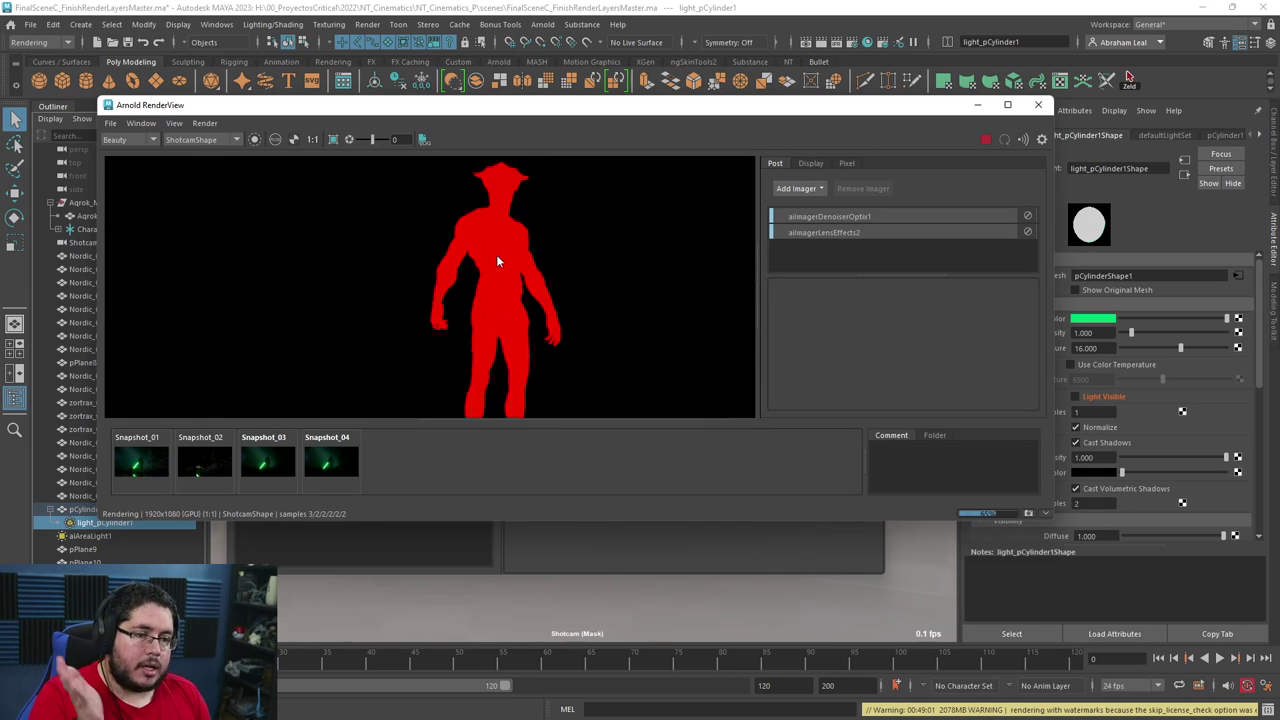
scroll(497, 260, up, 2)
scroll(497, 260, down, 2)
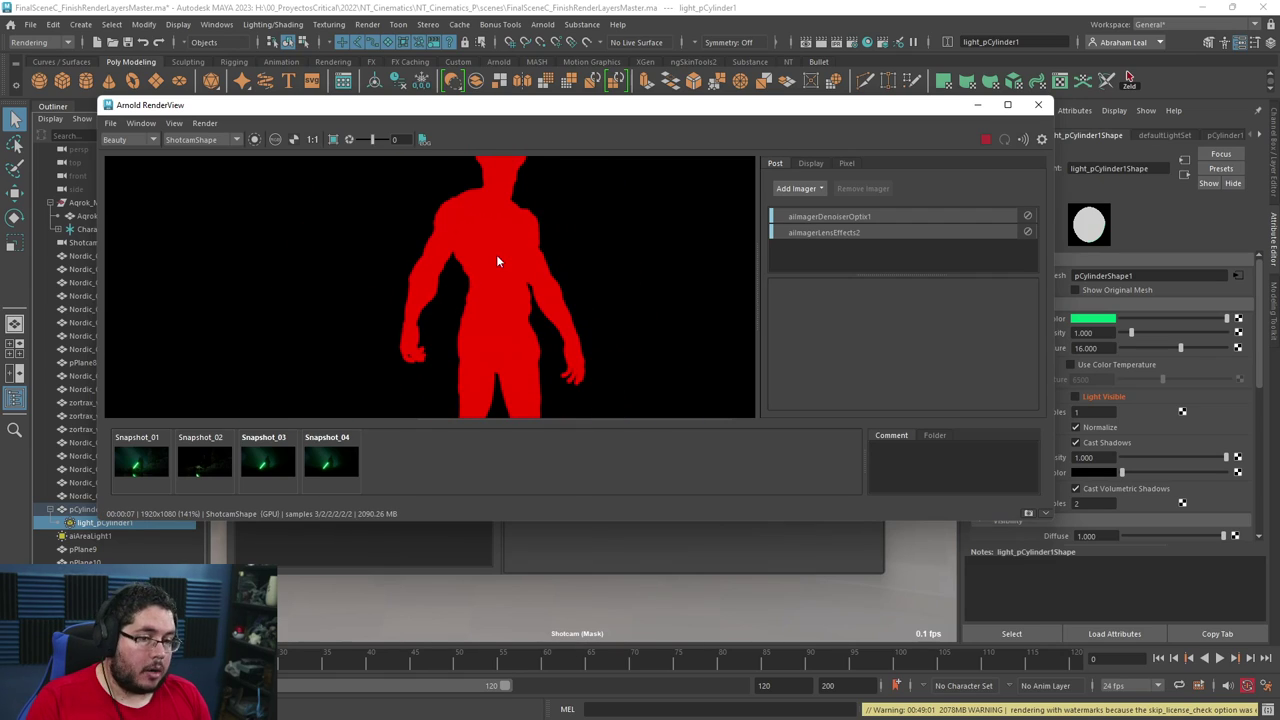
scroll(496, 258, down, 1)
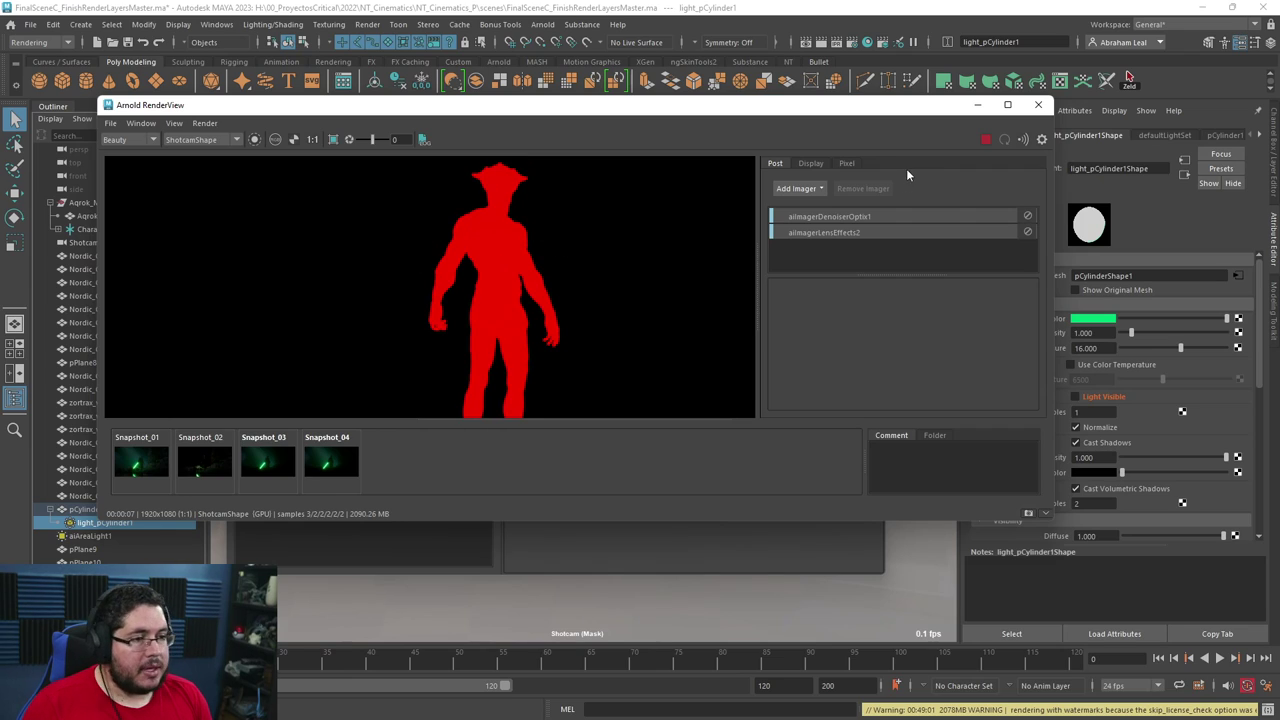
Make the master scene layer visible and add the whole Aqrok_MainGrp group to the Mask layer's Objects1 collection.
click(977, 105)
drag(540, 160, 927, 206)
mouse_move(760, 197)
mouse_down()
mouse_move(651, 185)
mouse_move(761, 186)
mouse_up()
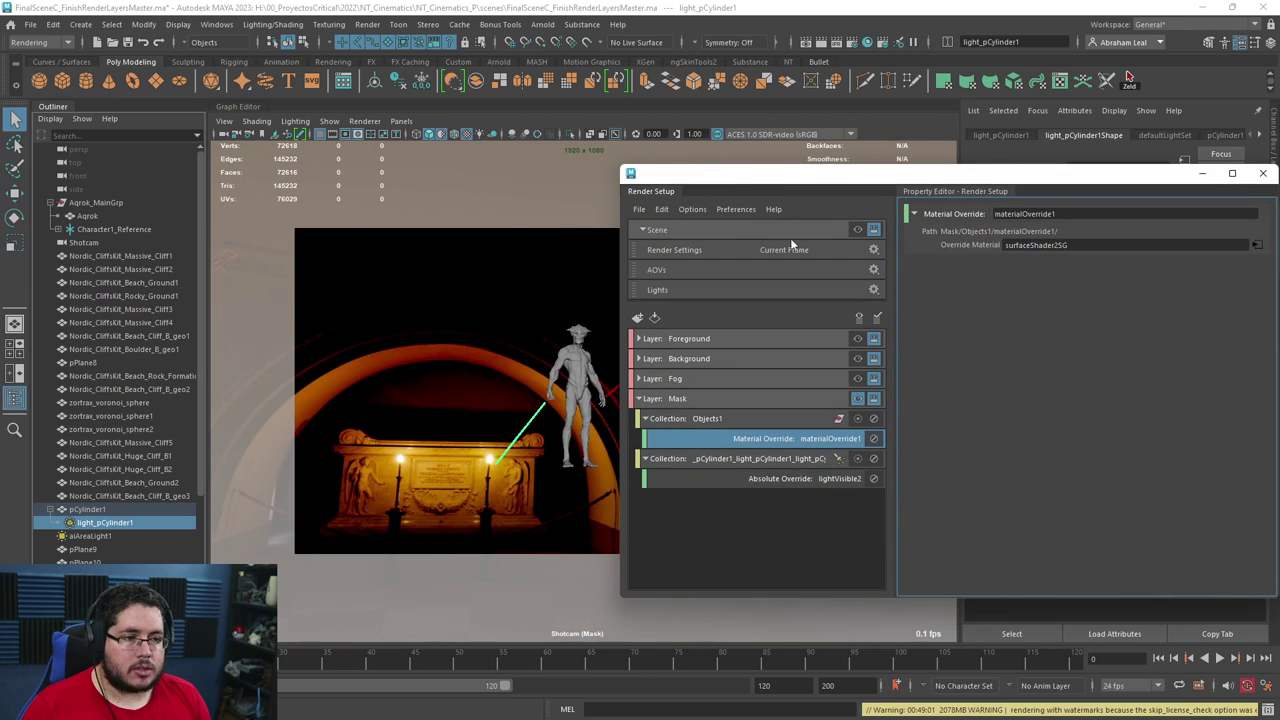
click(858, 229)
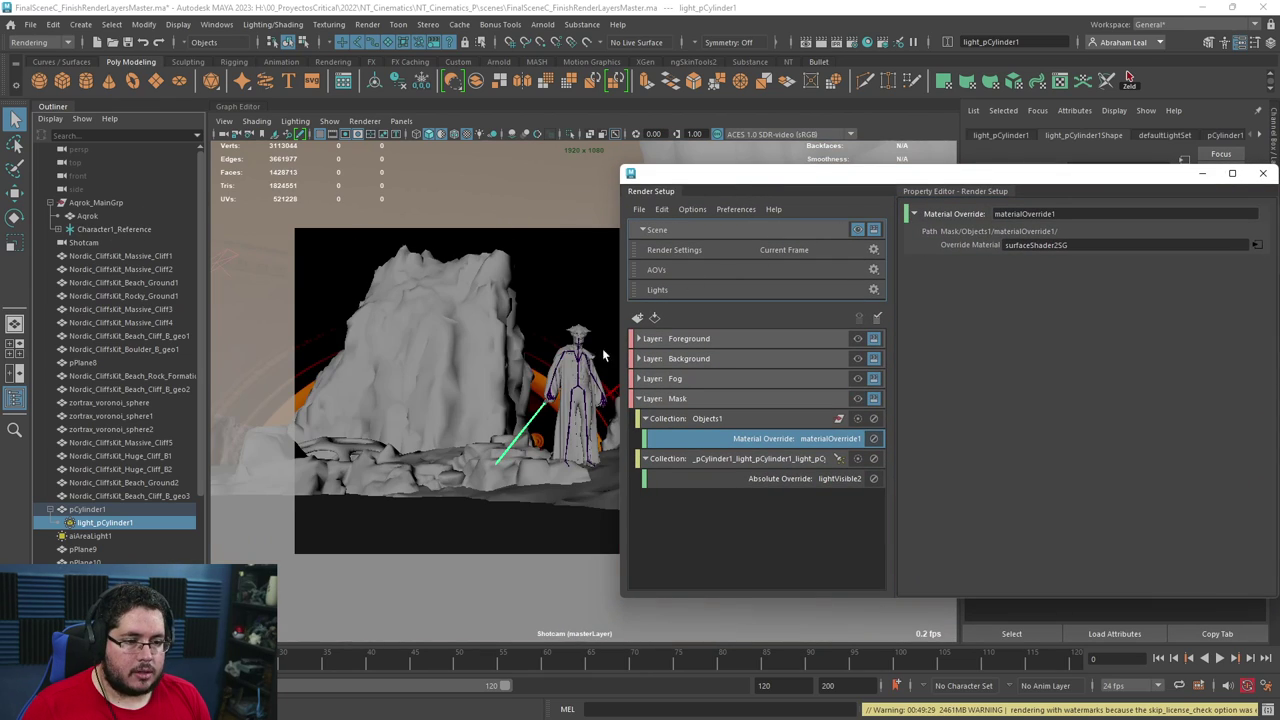
click(108, 205)
click(677, 398)
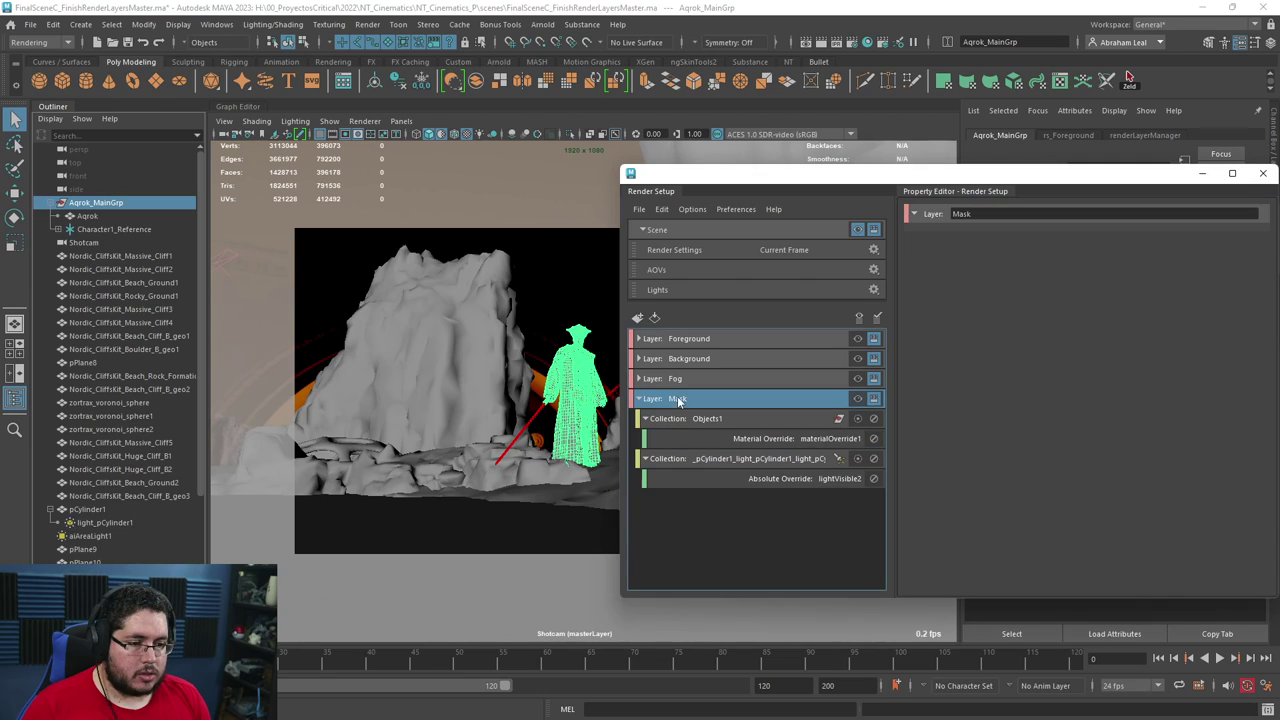
click(725, 418)
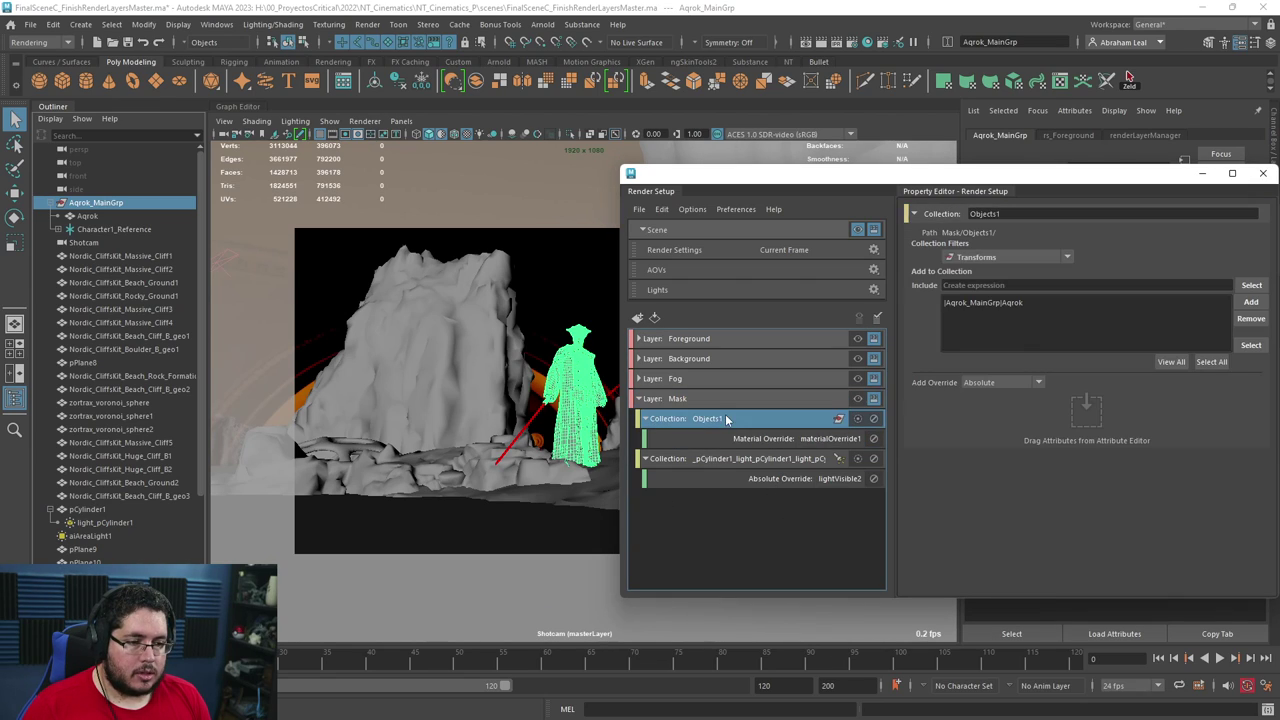
click(1251, 301)
drag(991, 180, 621, 181)
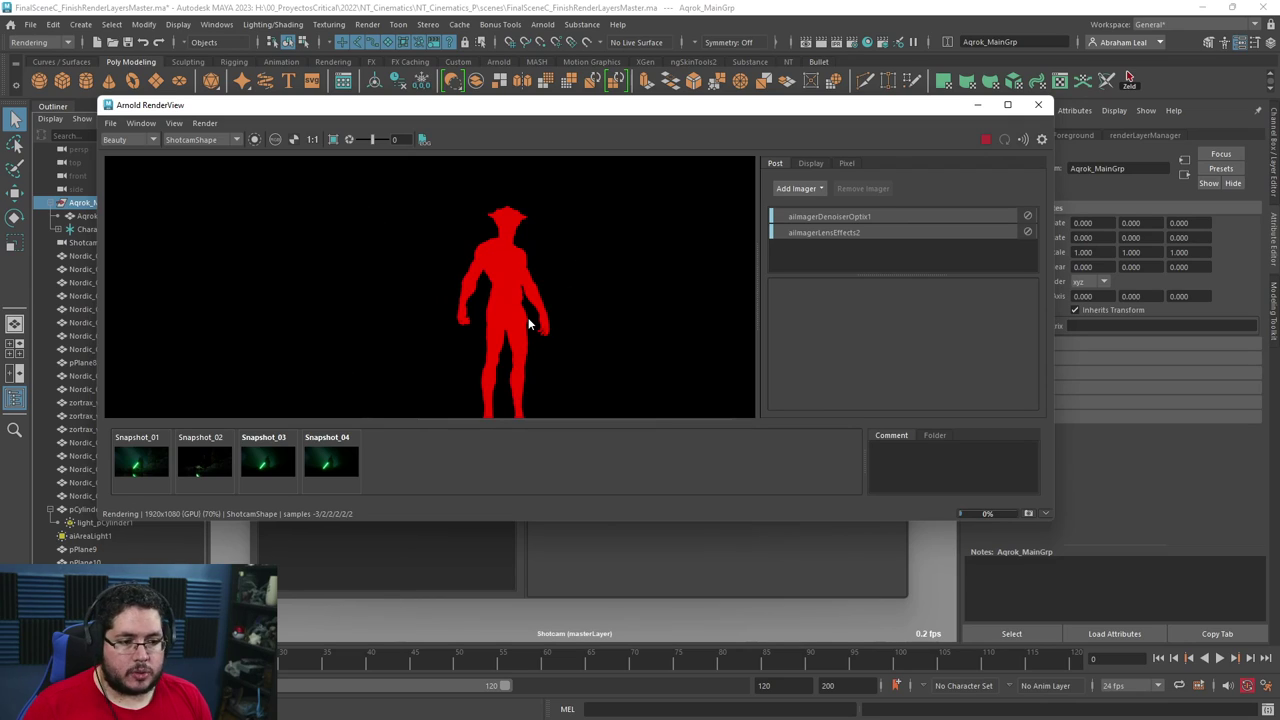
Run a test render with the master layer active, examine it and stop the render.
scroll(528, 320, down, 3)
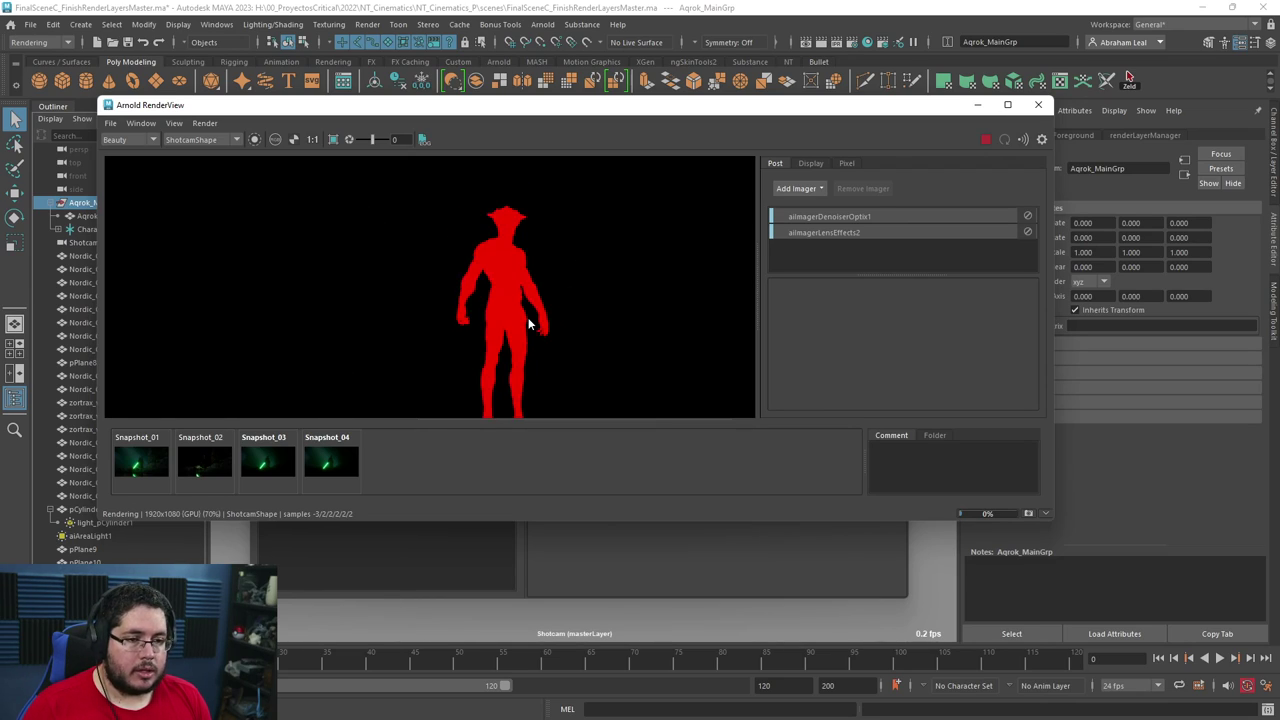
scroll(528, 324, down, 2)
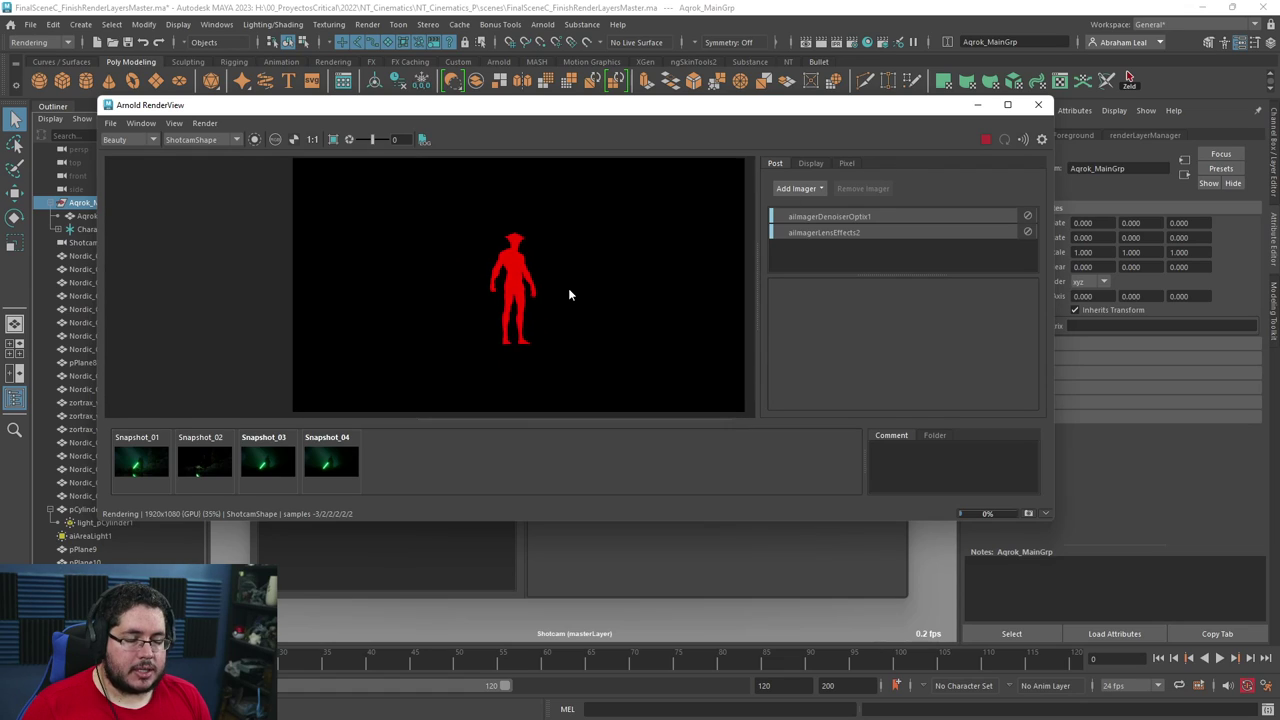
scroll(495, 280, up, 1)
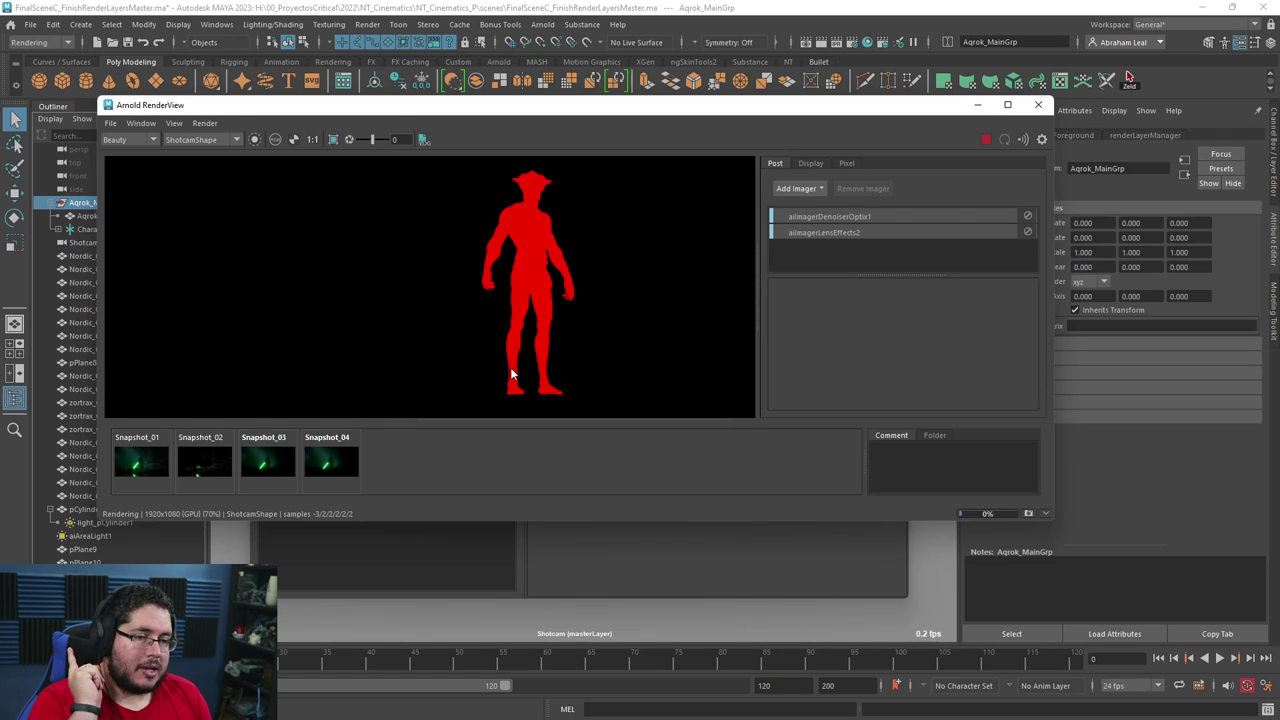
scroll(510, 373, down, 2)
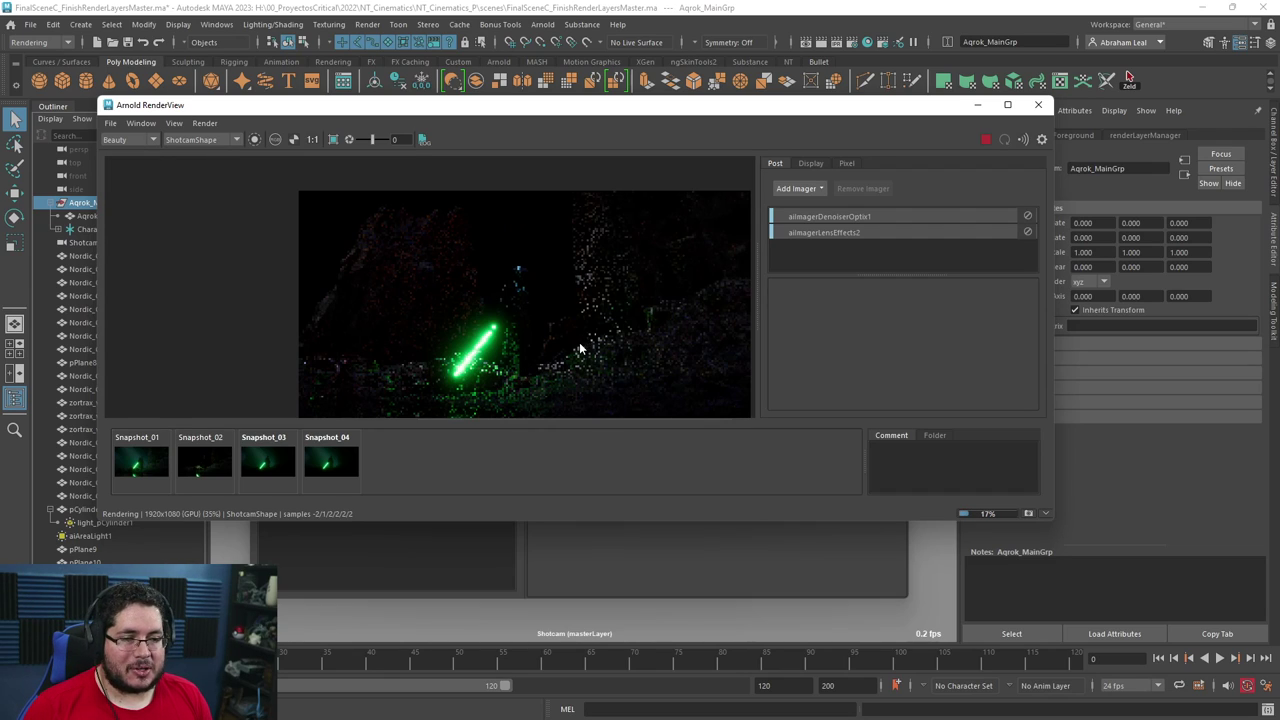
click(985, 139)
Make the Mask render layer visible and re-render it to check the character's mask.
click(720, 540)
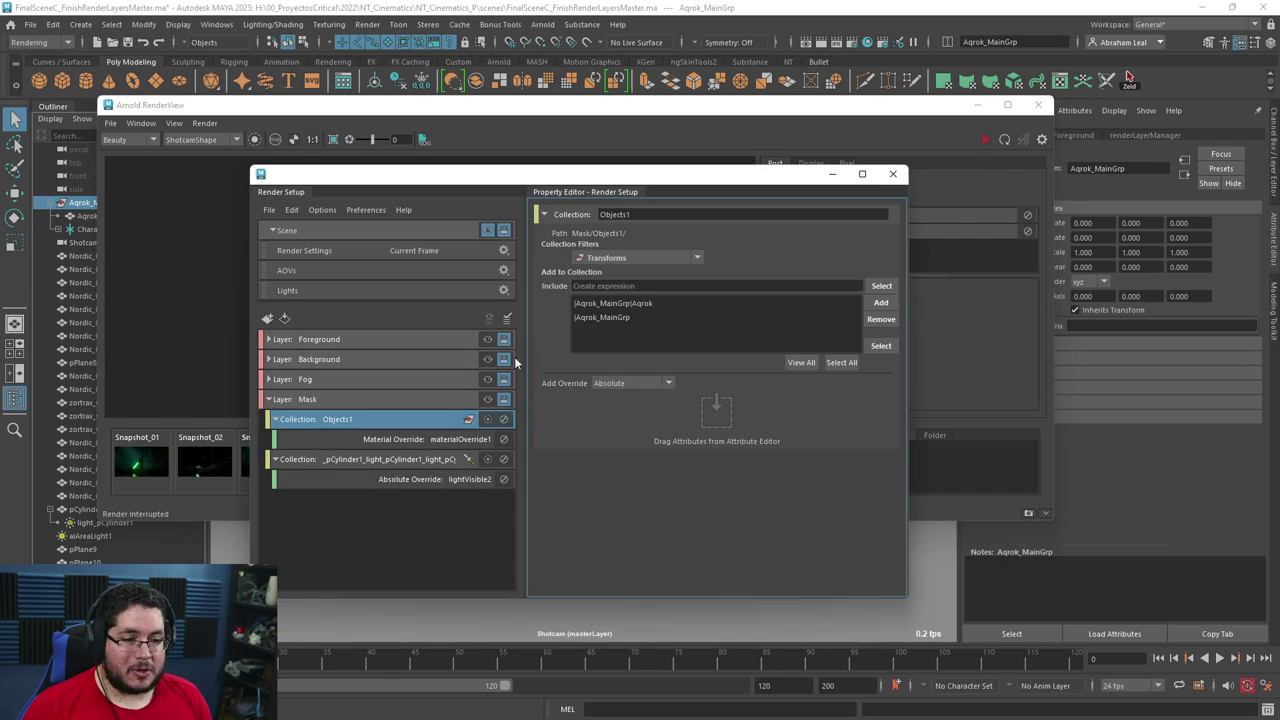
click(487, 401)
click(973, 181)
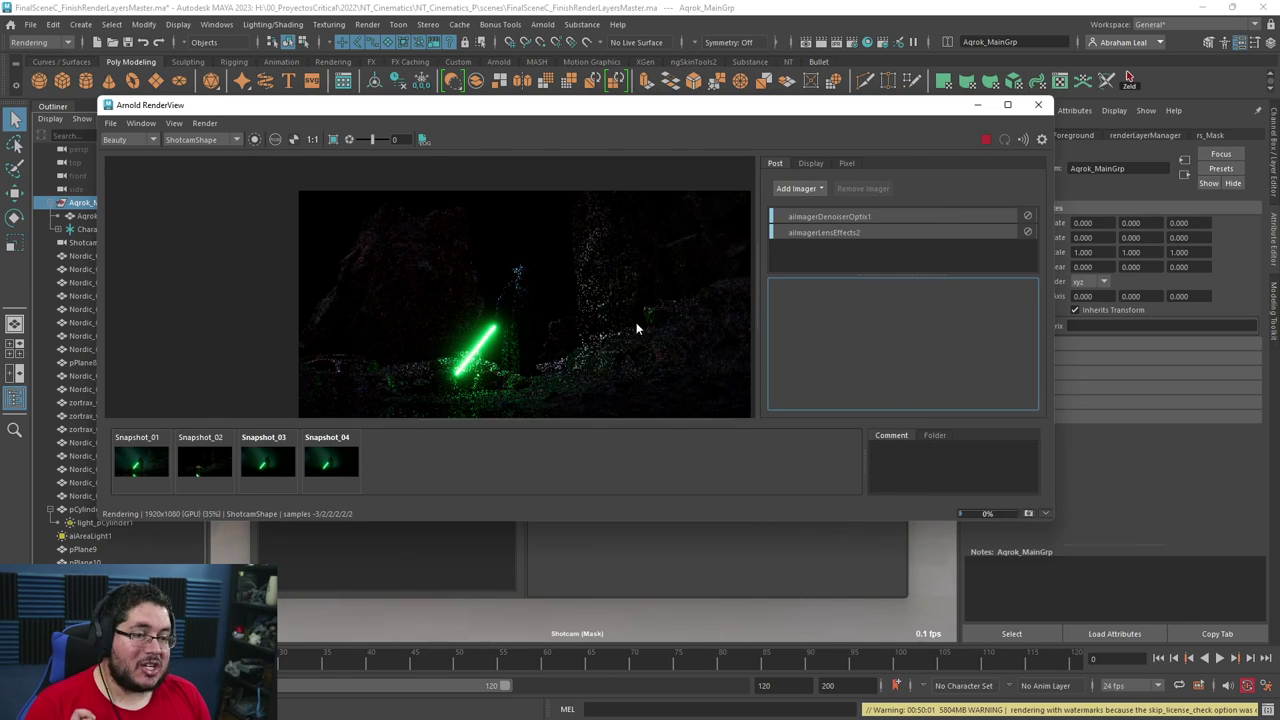
scroll(514, 316, down, 1)
scroll(516, 317, up, 1)
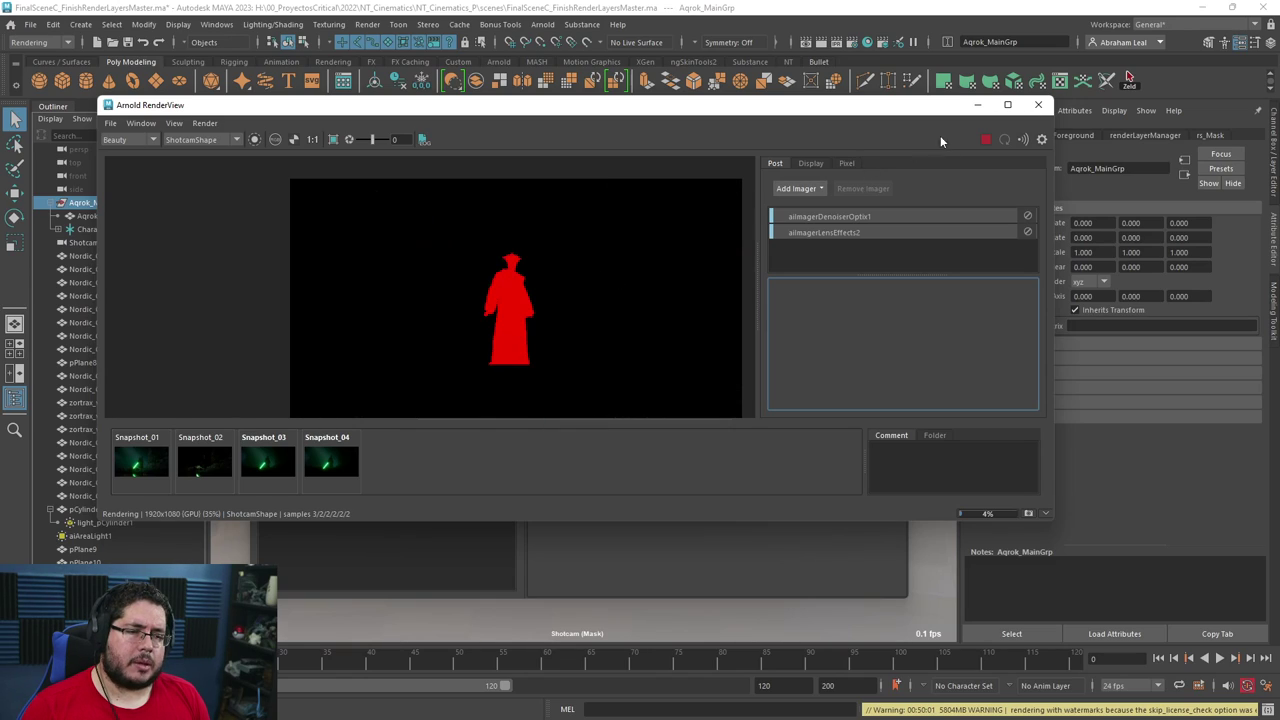
click(977, 104)
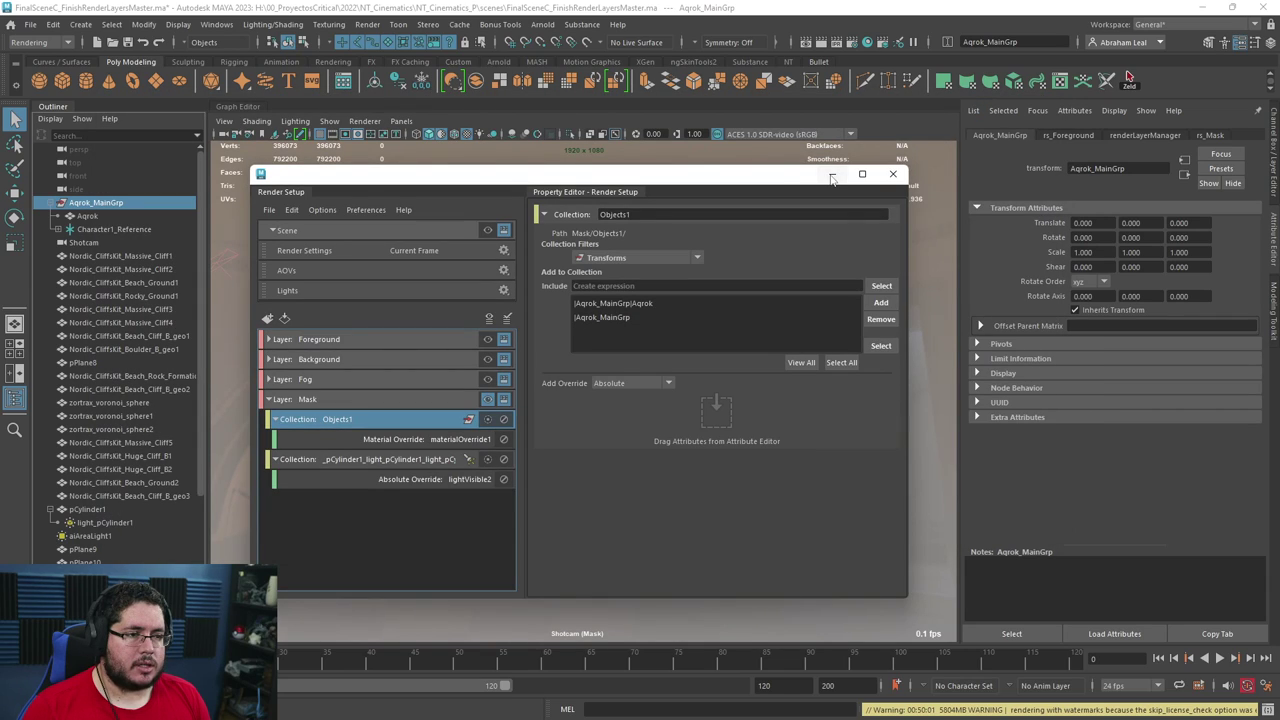
Remove both the Aqrok mesh and the Aqrok_MainGrp entries from the Objects1 collection.
click(403, 440)
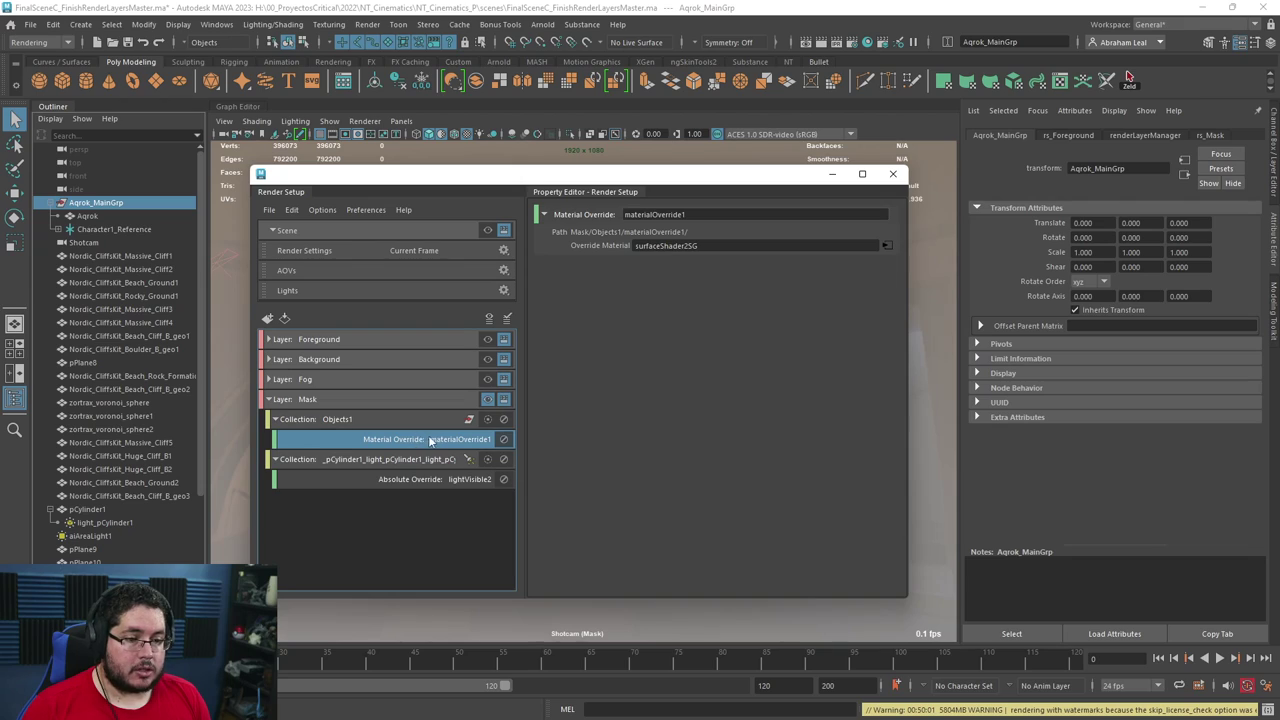
right_click(430, 440)
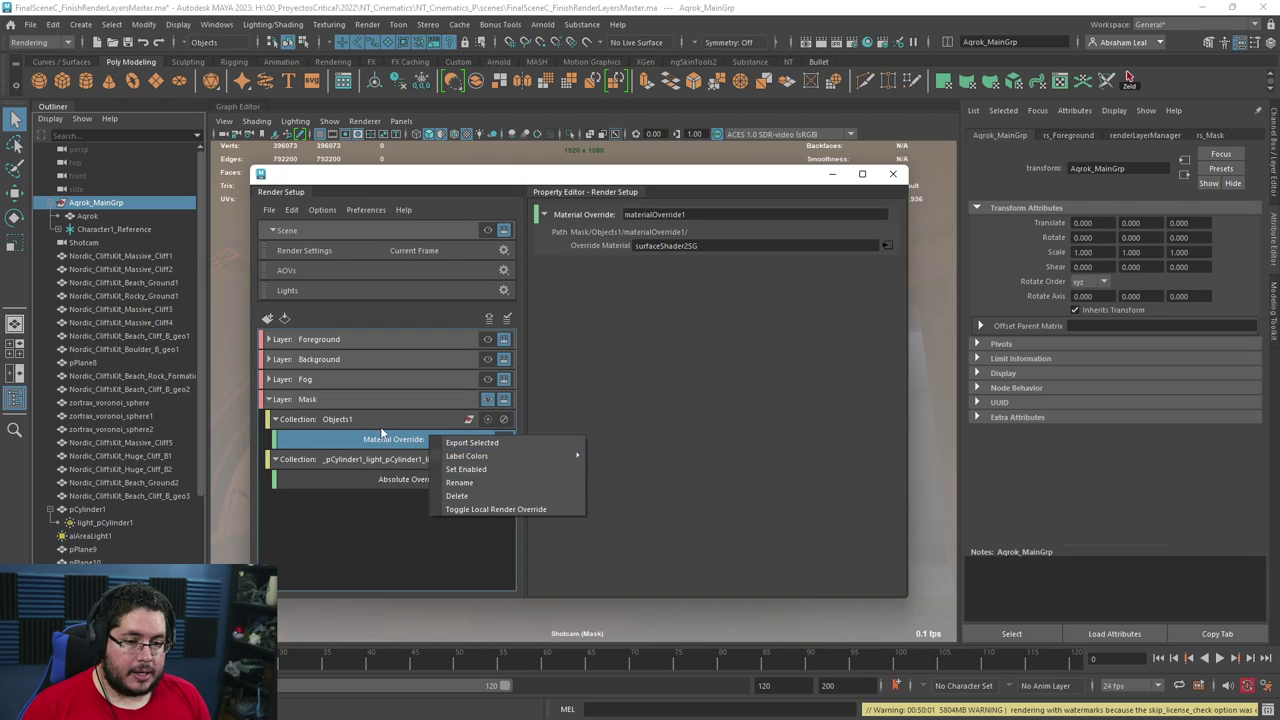
click(416, 420)
click(634, 305)
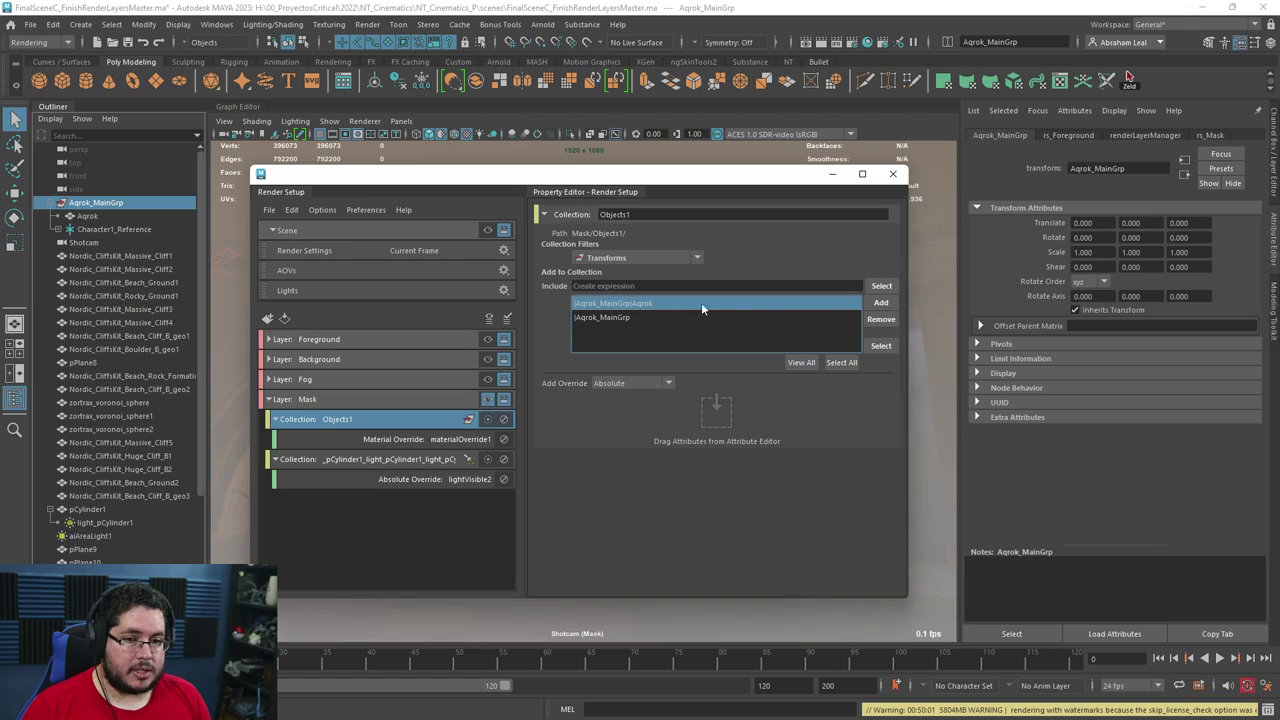
click(879, 319)
click(640, 303)
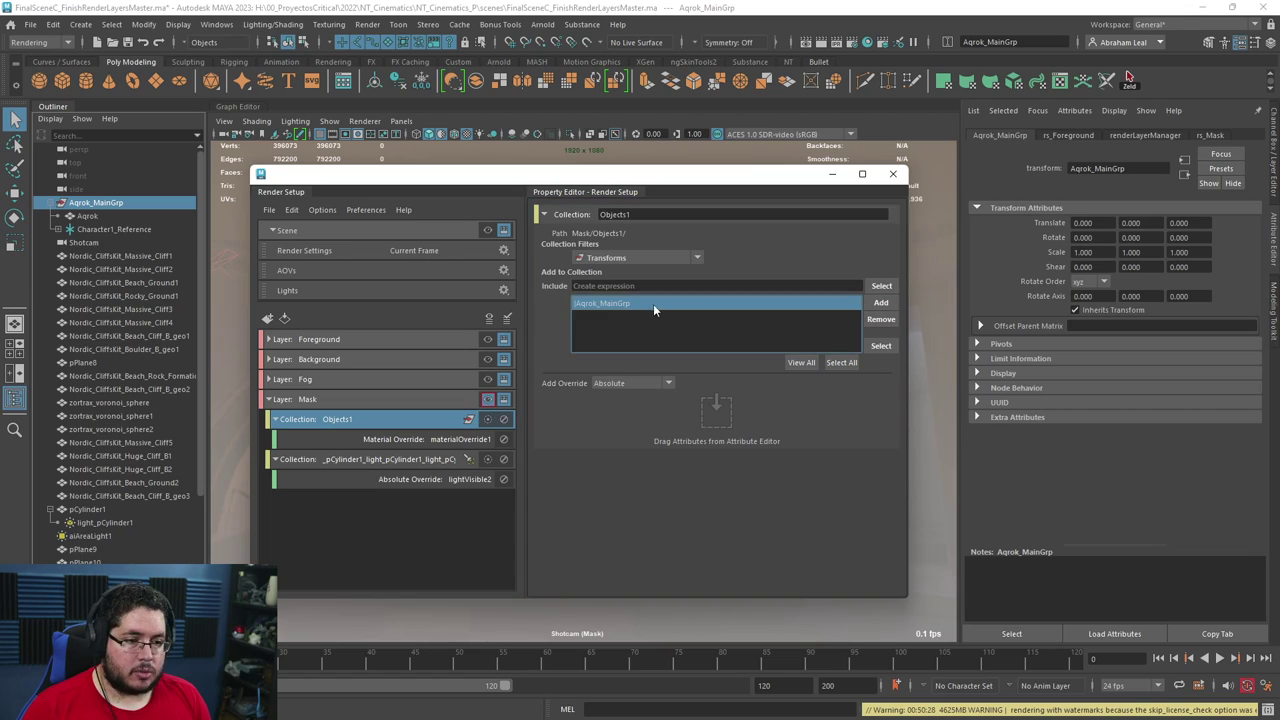
click(880, 319)
Add Character1_Reference with its hips, lightsaber, robes, shorts and belt nodes to the Objects1 collection.
click(62, 230)
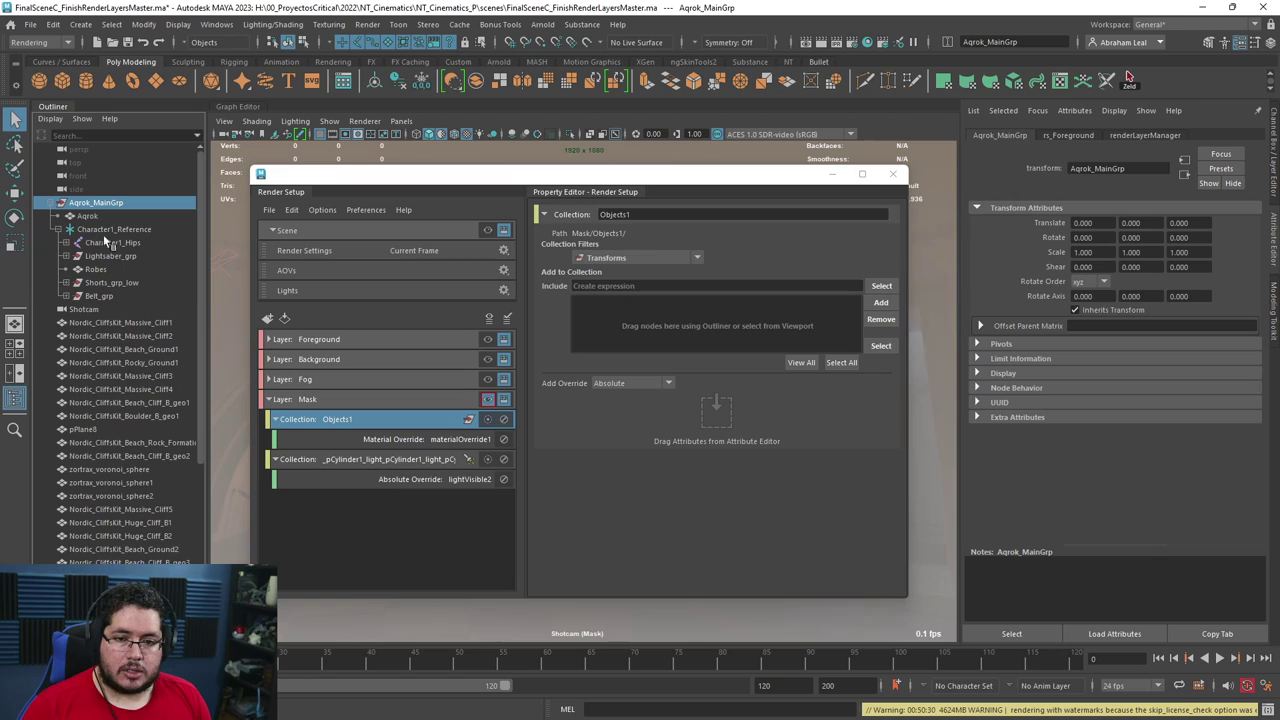
click(103, 232)
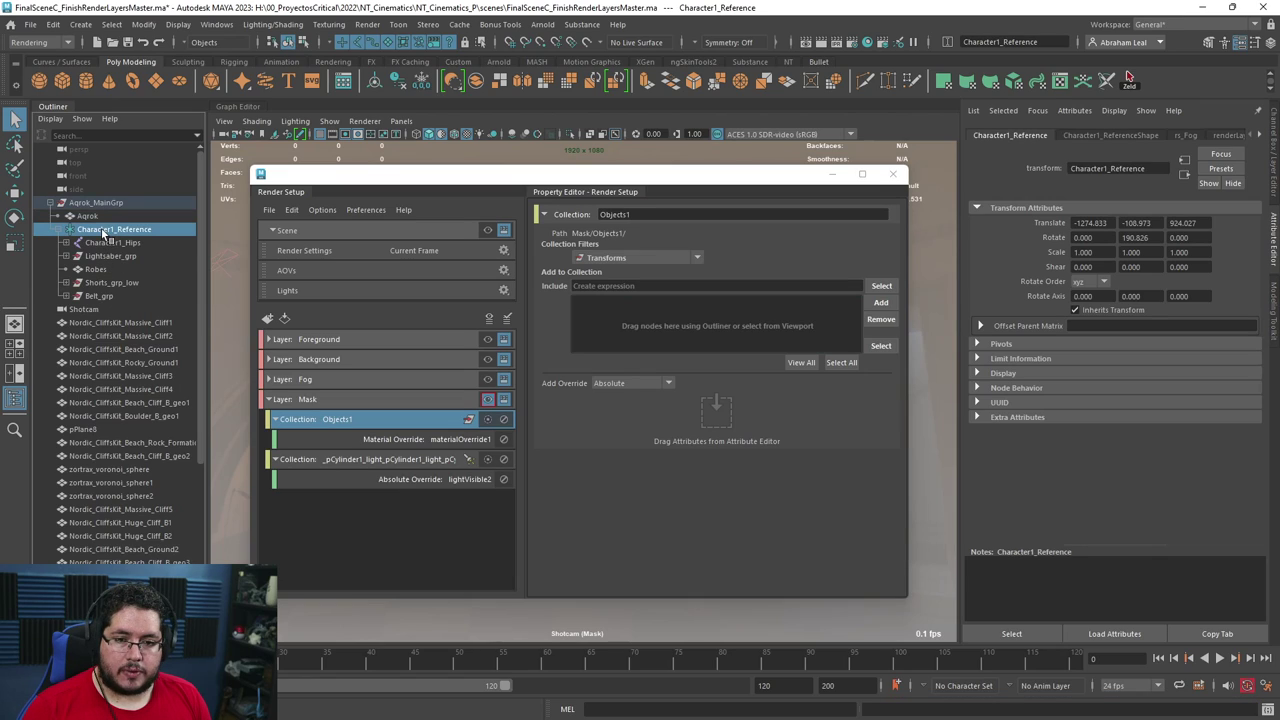
shift+click(99, 296)
drag(106, 248, 717, 338)
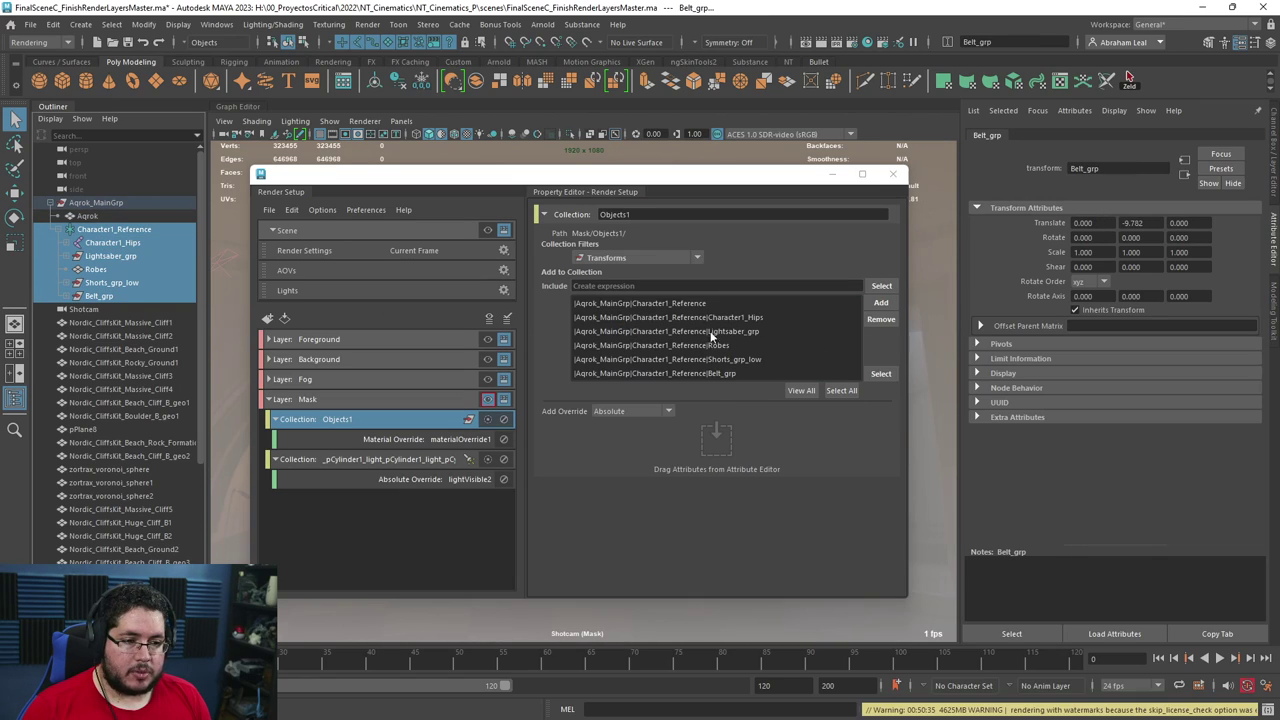
click(454, 535)
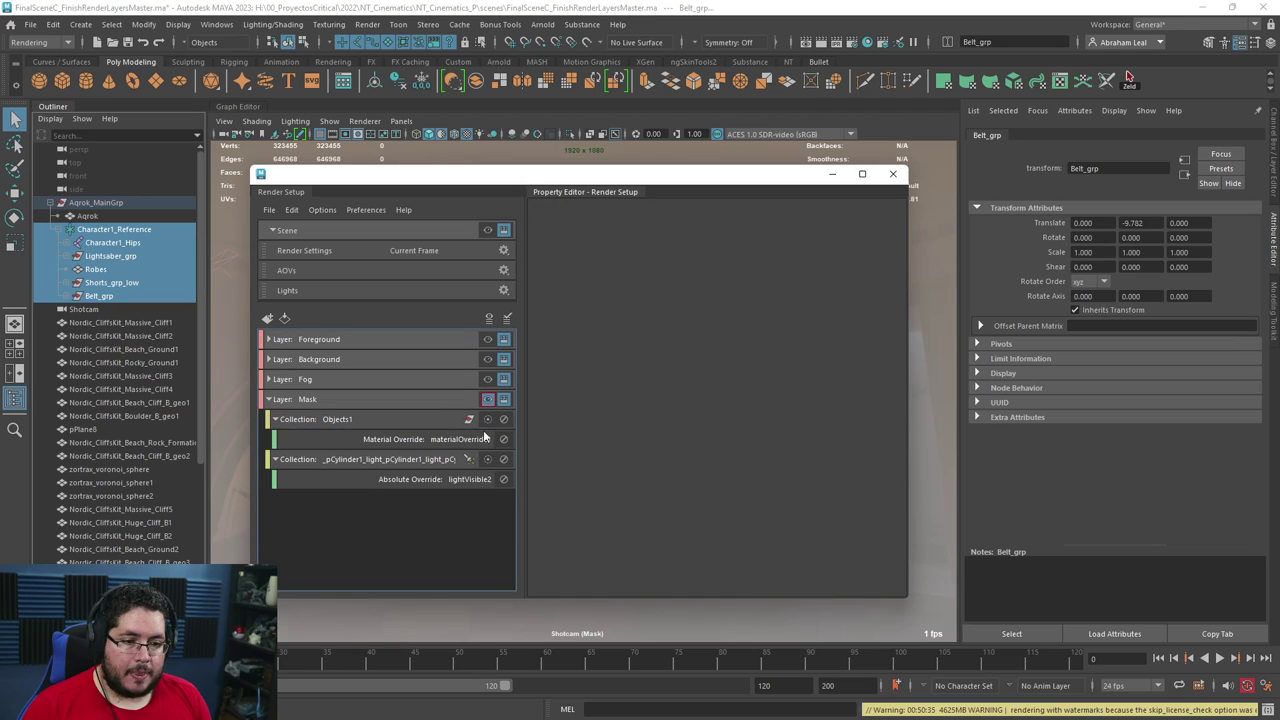
Create a new collection named Chracter in the Mask render layer.
click(396, 441)
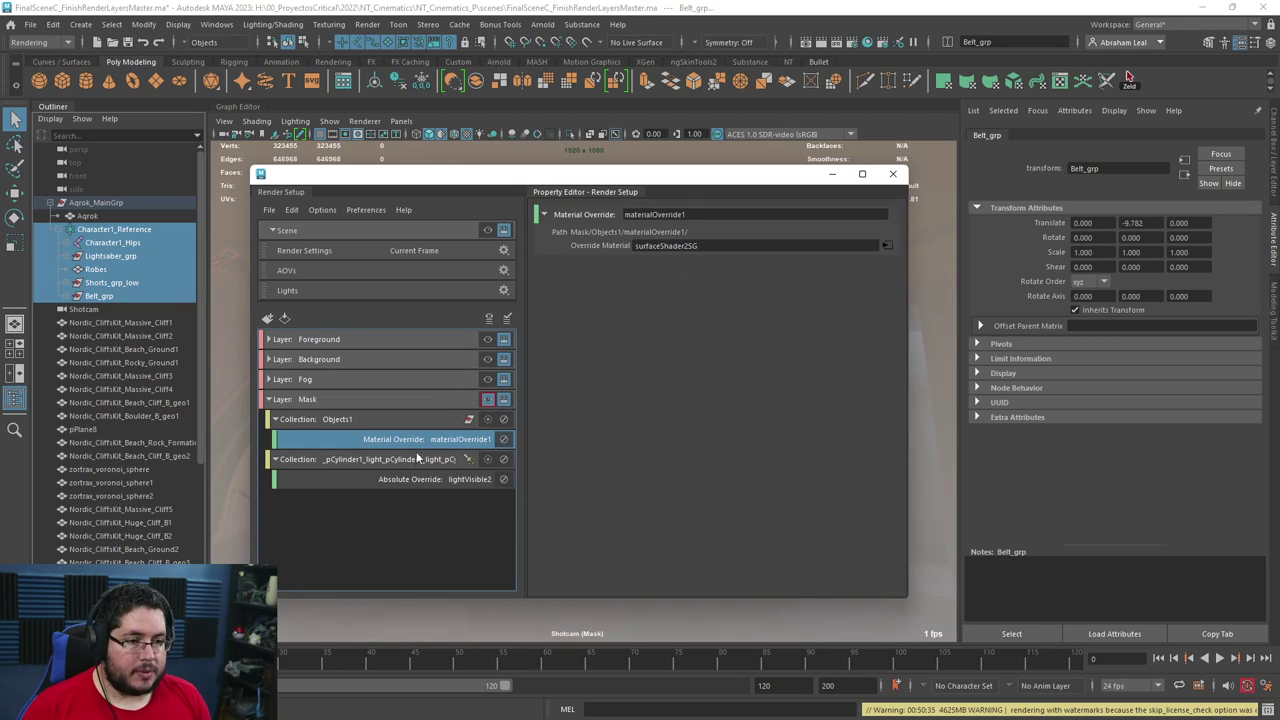
click(306, 399)
right_click(310, 399)
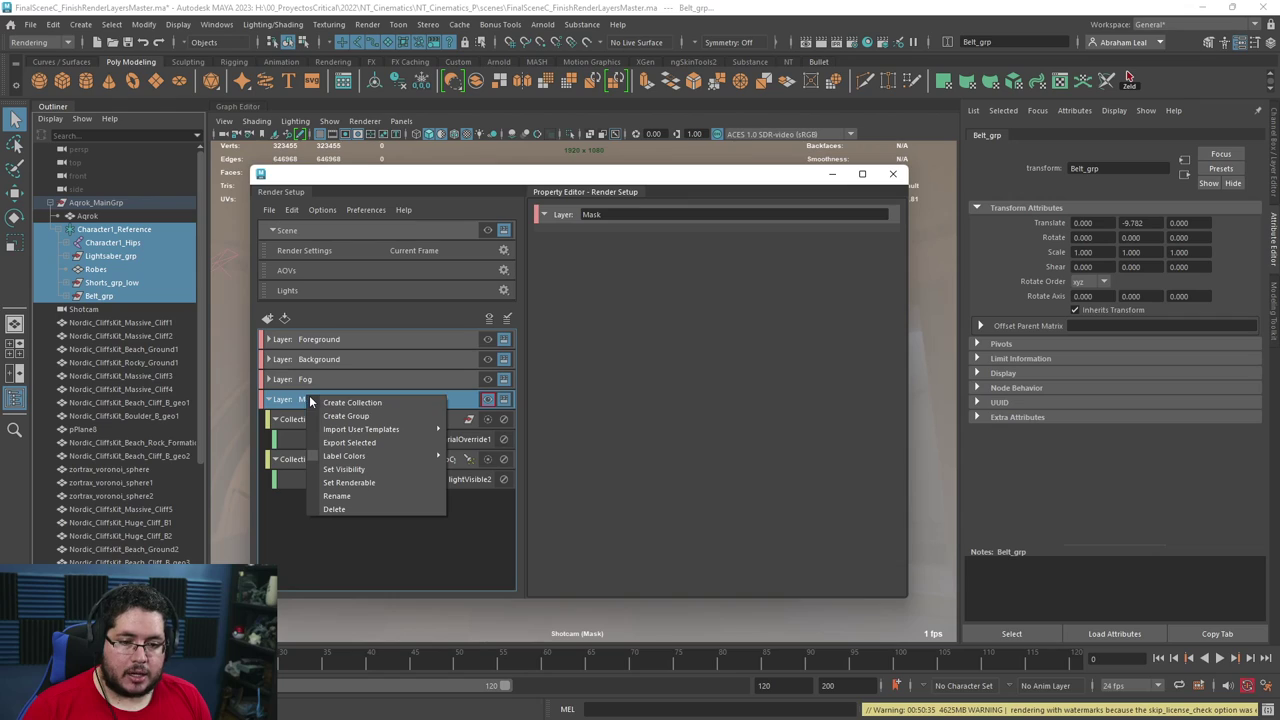
click(354, 402)
text(Chracter)
key(Return)
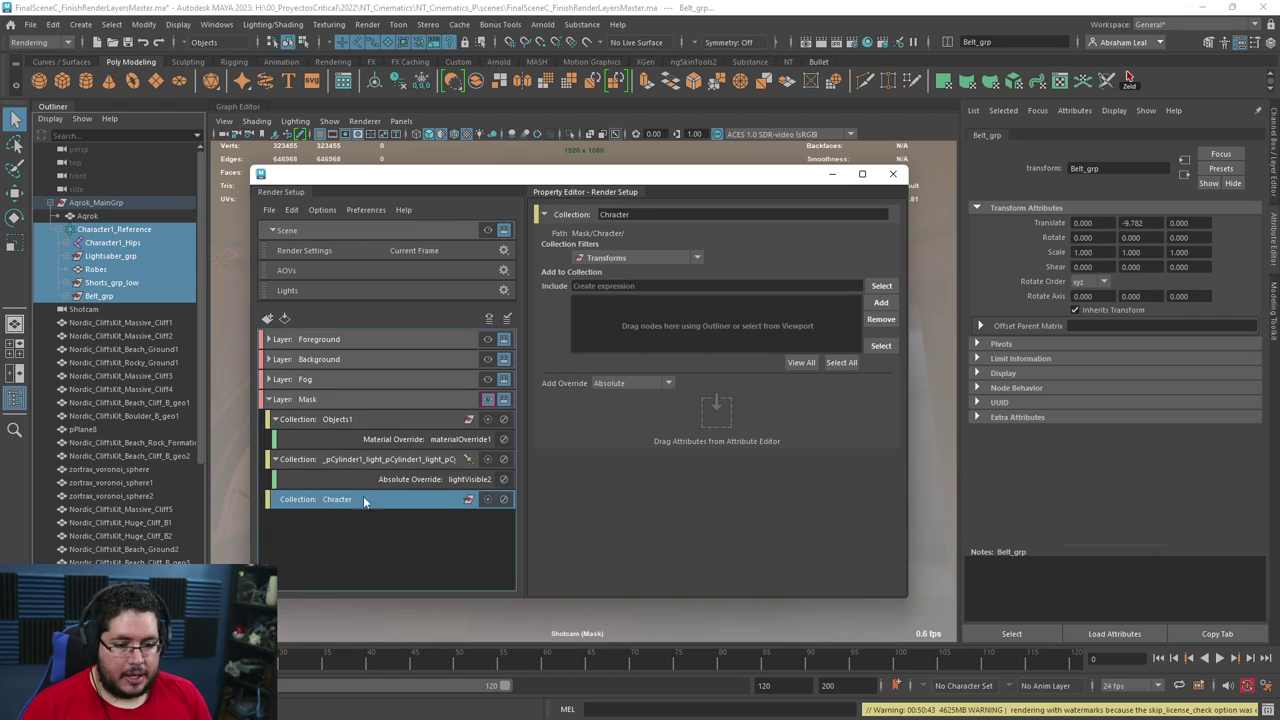
Add the Aqrok mesh to the Chracter collection and give that collection a material override using a new Surface Shader.
click(87, 216)
drag(87, 216, 595, 332)
right_click(425, 500)
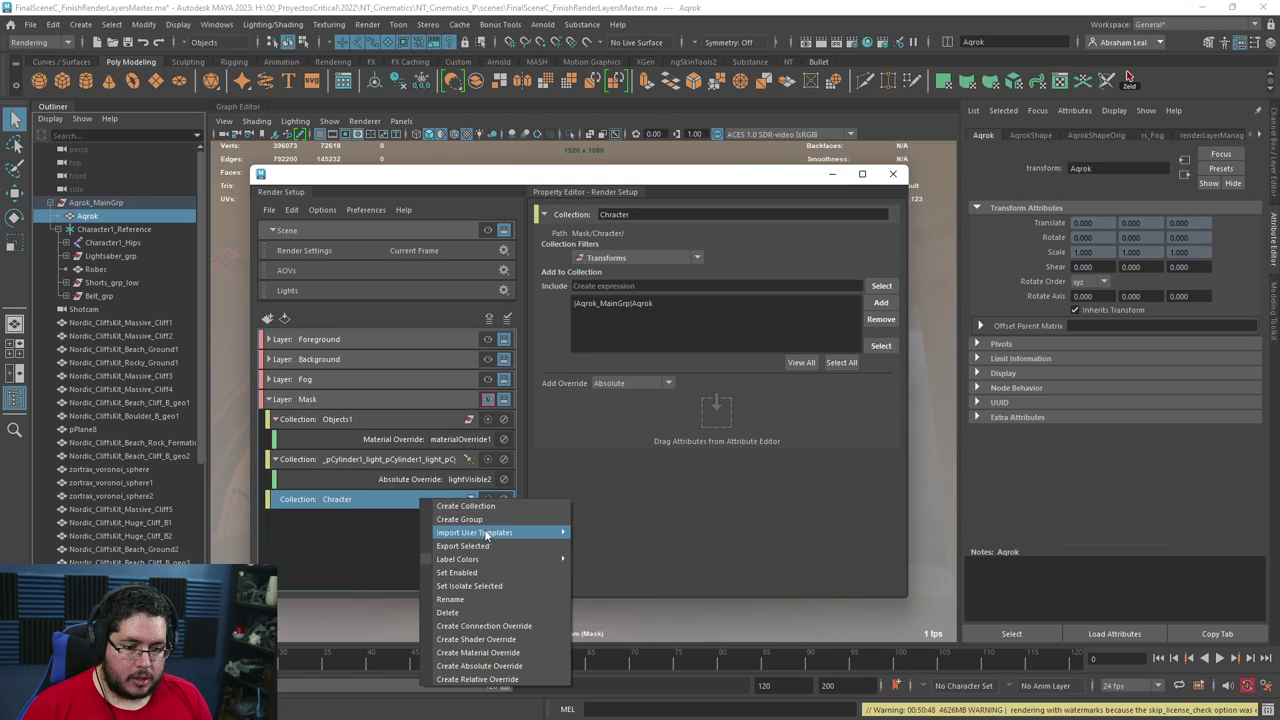
click(504, 657)
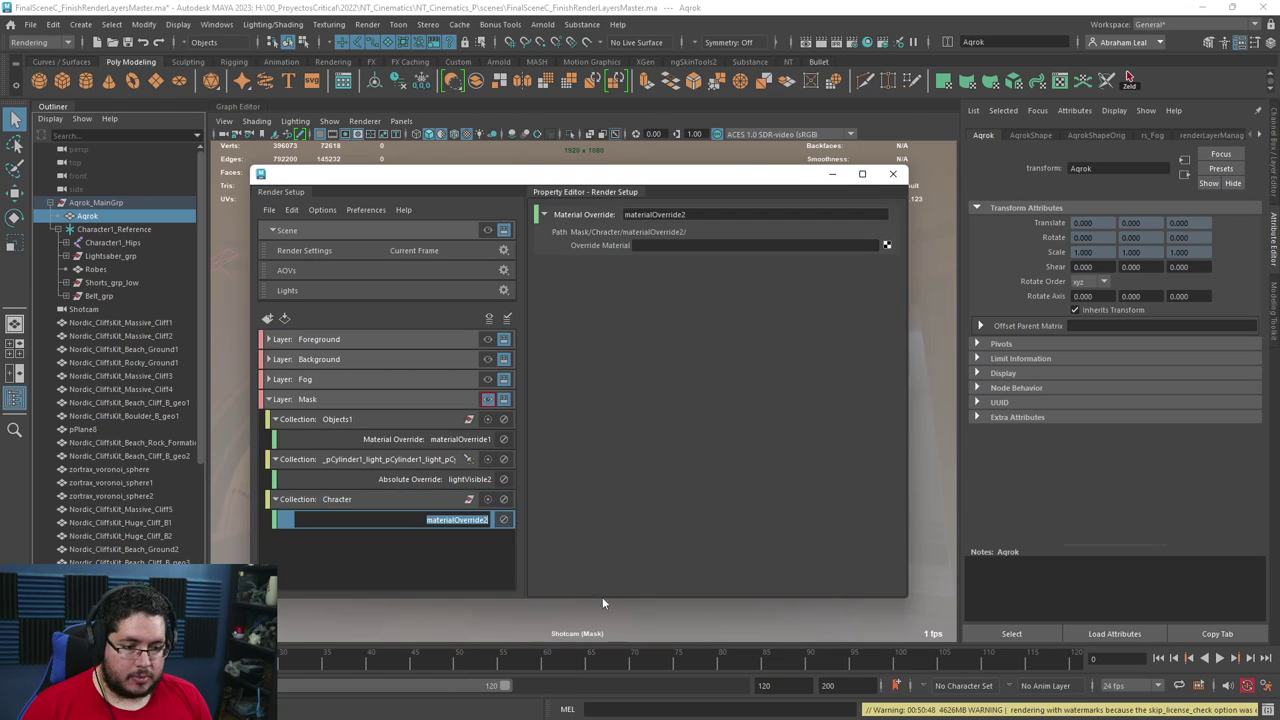
click(887, 245)
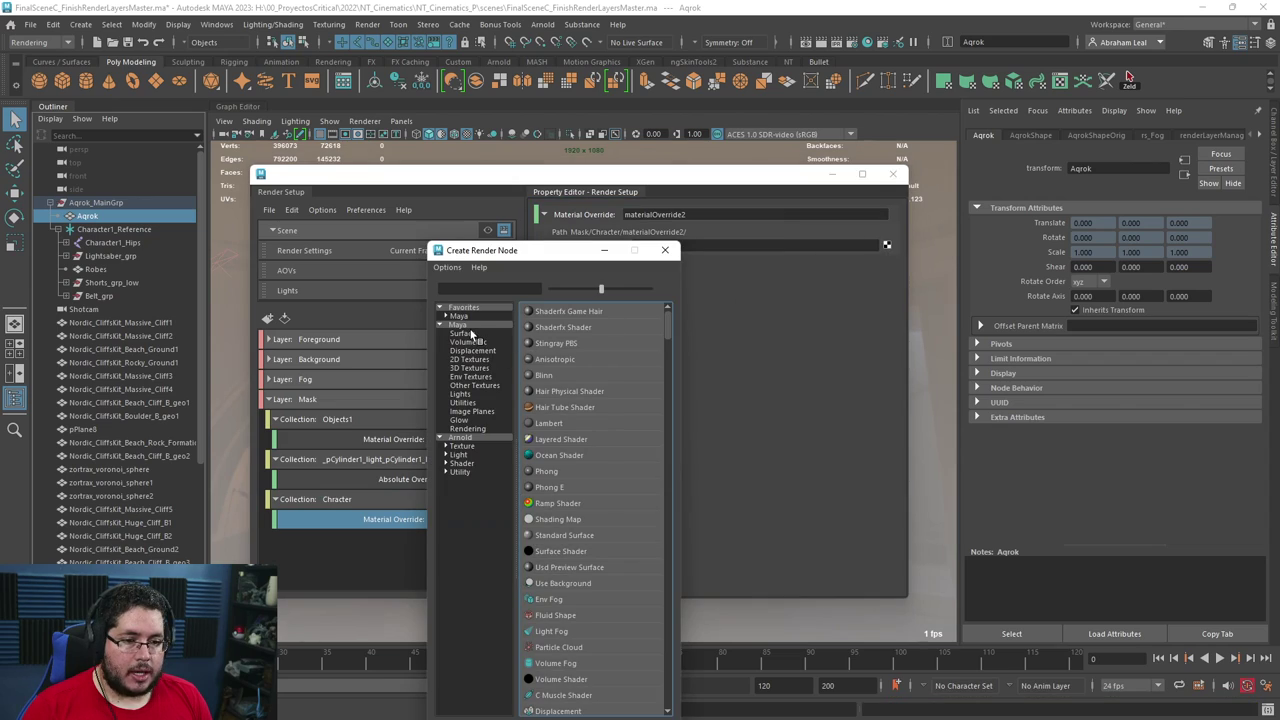
click(567, 552)
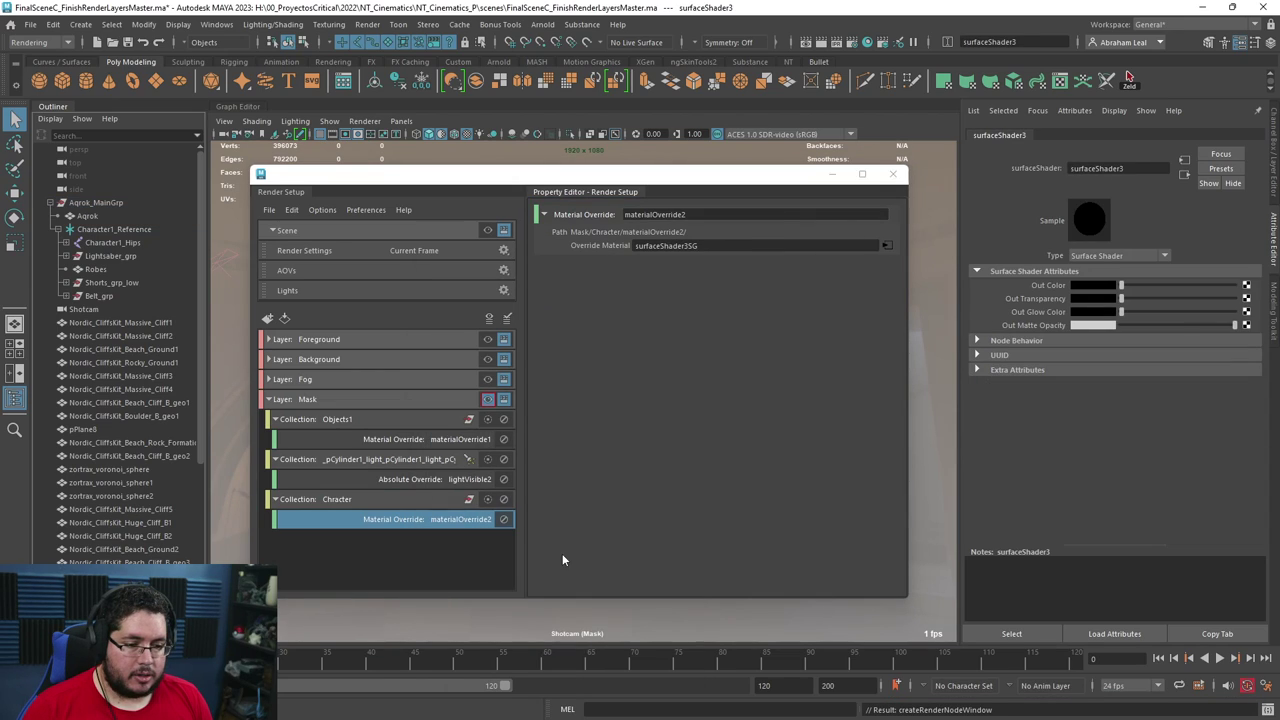
Set the new surface shader's Out Color to pure green and start the Arnold render of the mask.
click(1095, 287)
click(1074, 251)
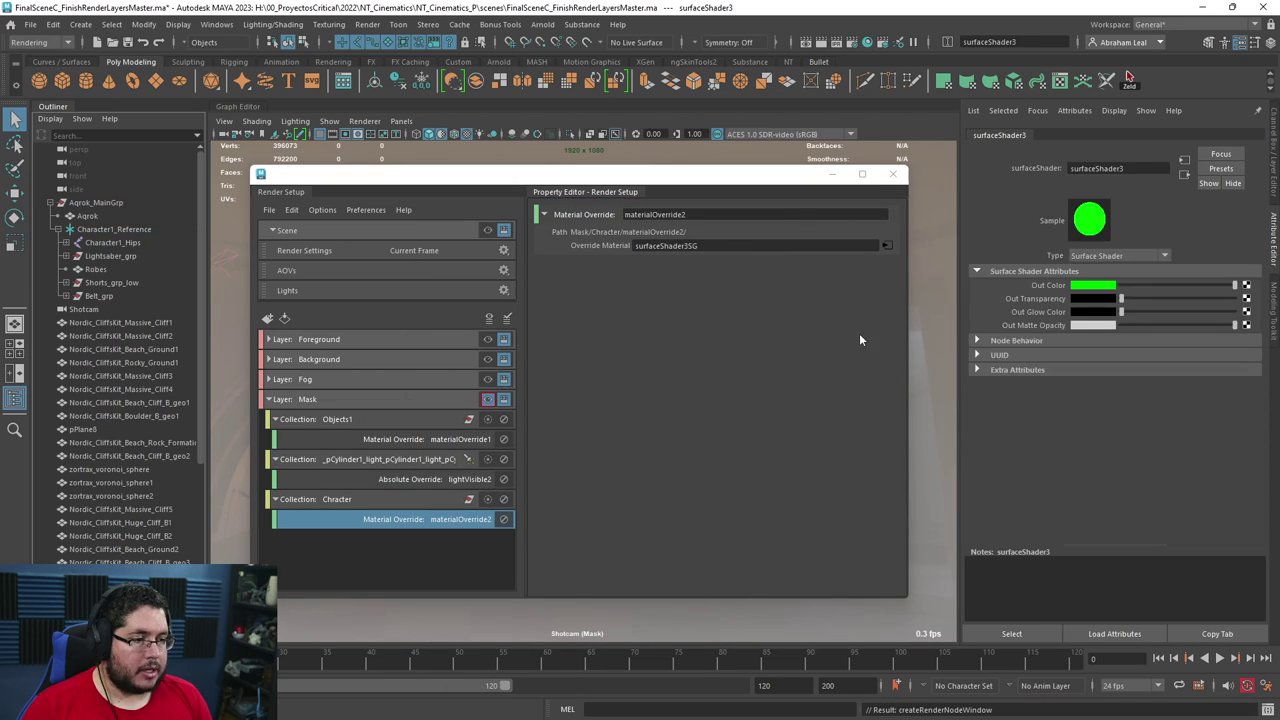
click(832, 175)
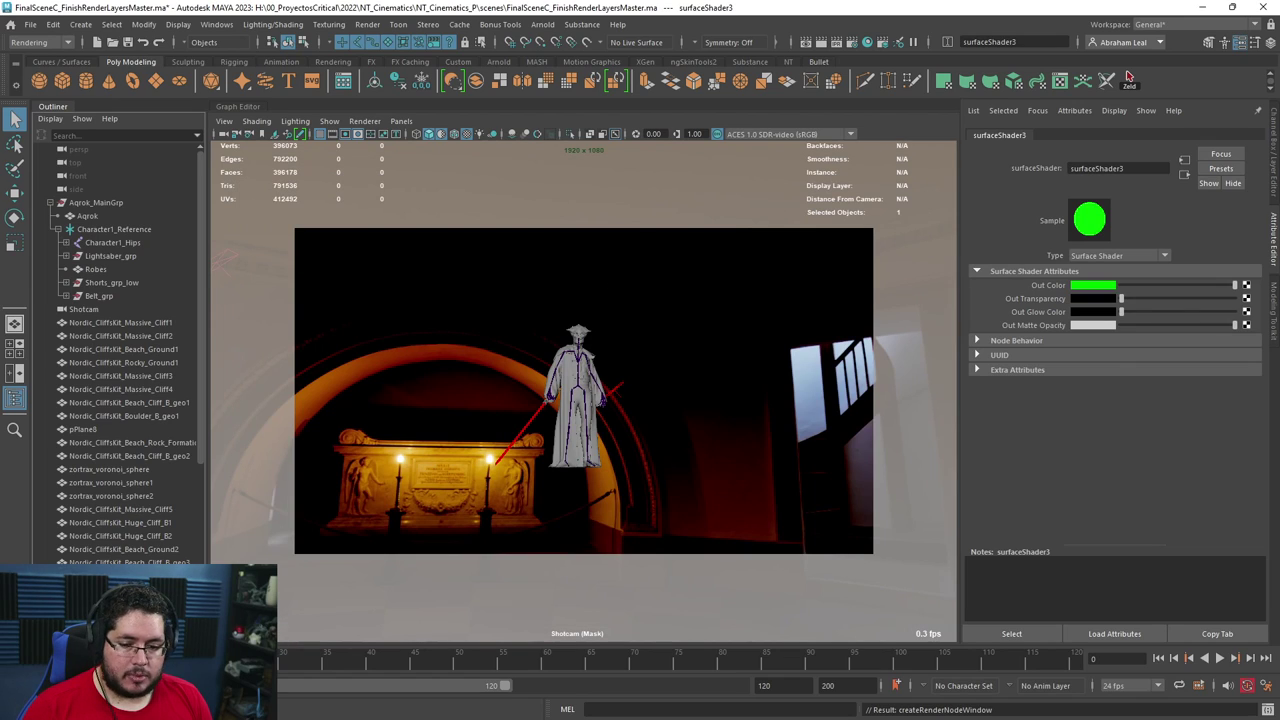
click(1128, 77)
click(985, 141)
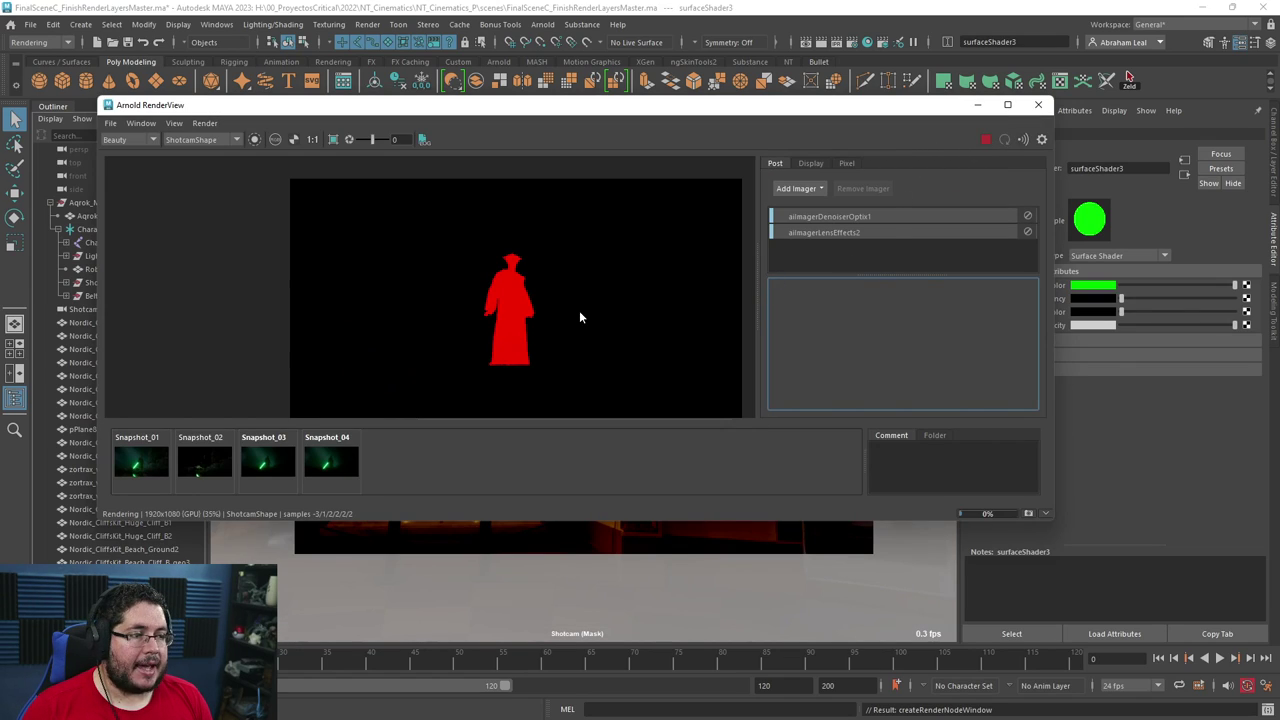
Examine the edges between the character's body and clothing in the rendered two-colour mask.
scroll(518, 263, up, 2)
scroll(518, 256, up, 4)
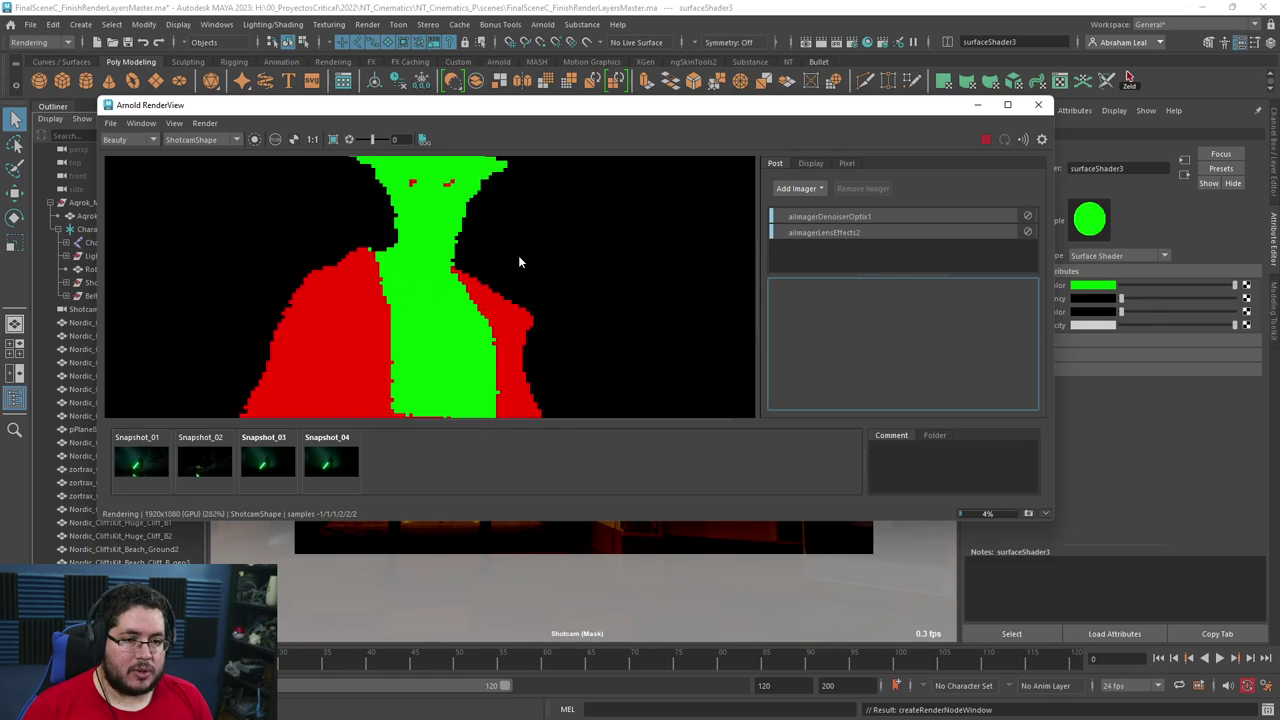
scroll(424, 258, down, 4)
scroll(459, 316, up, 3)
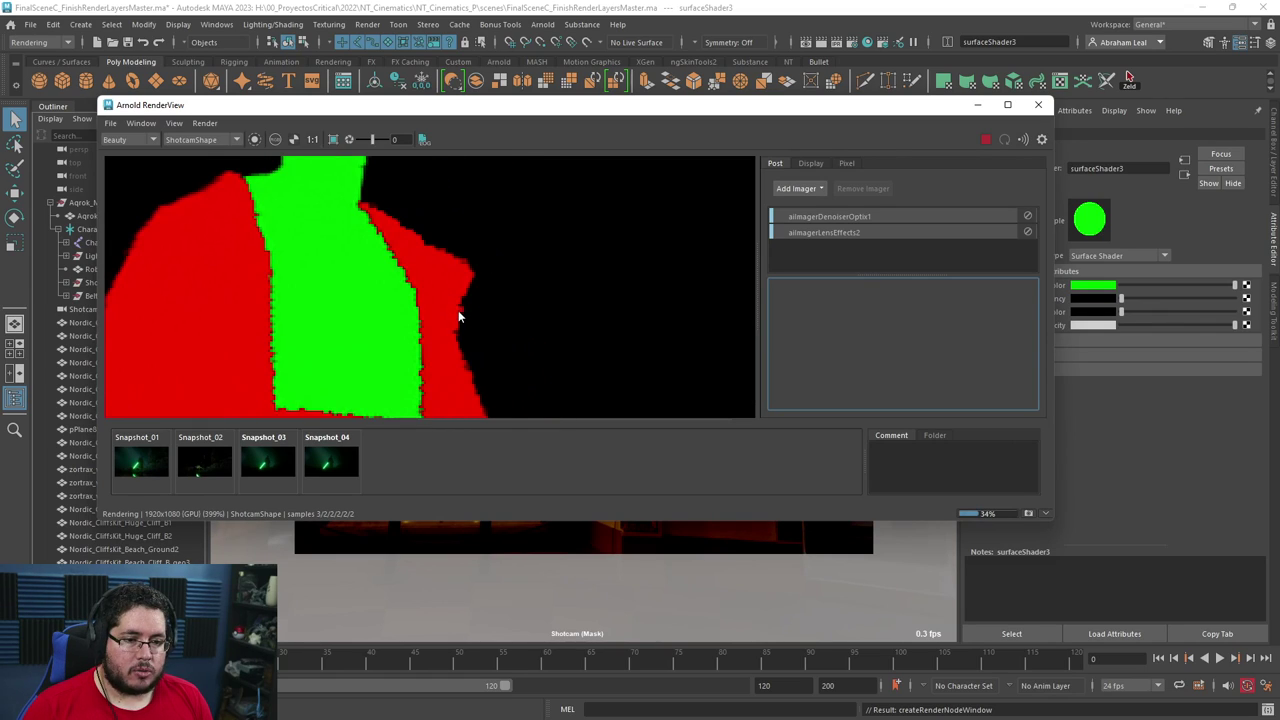
scroll(418, 326, down, 3)
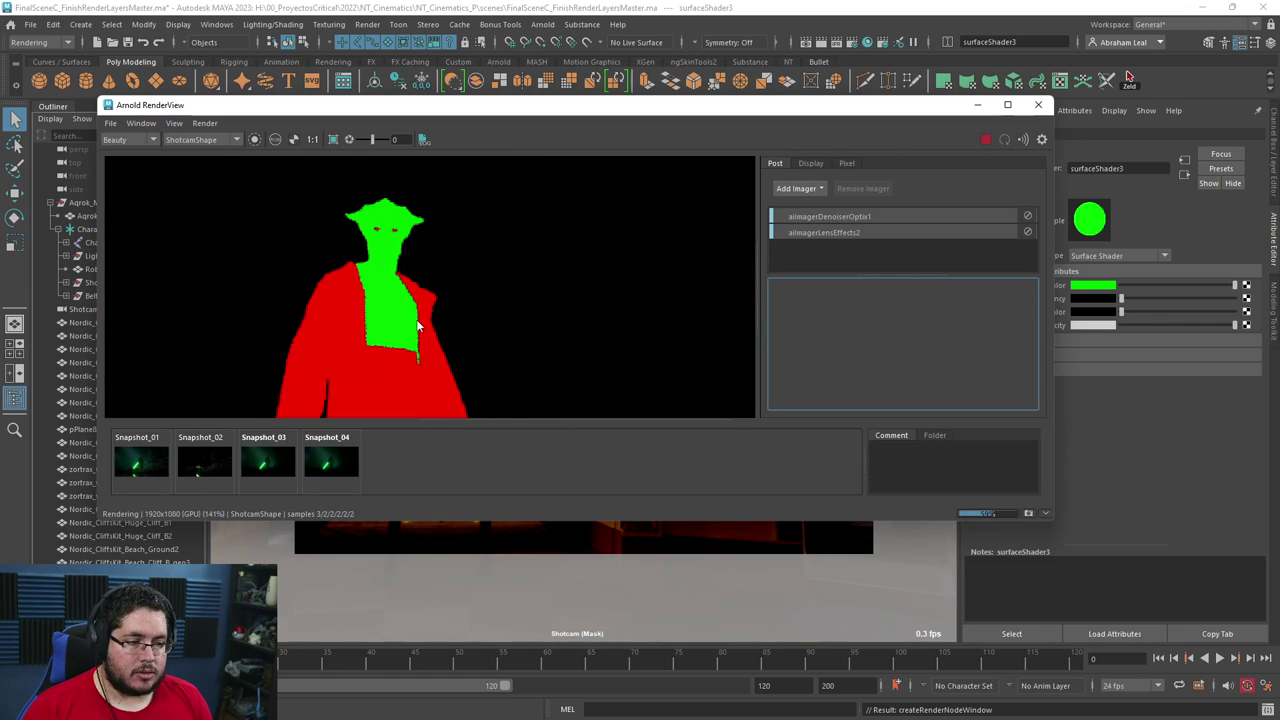
scroll(405, 295, up, 4)
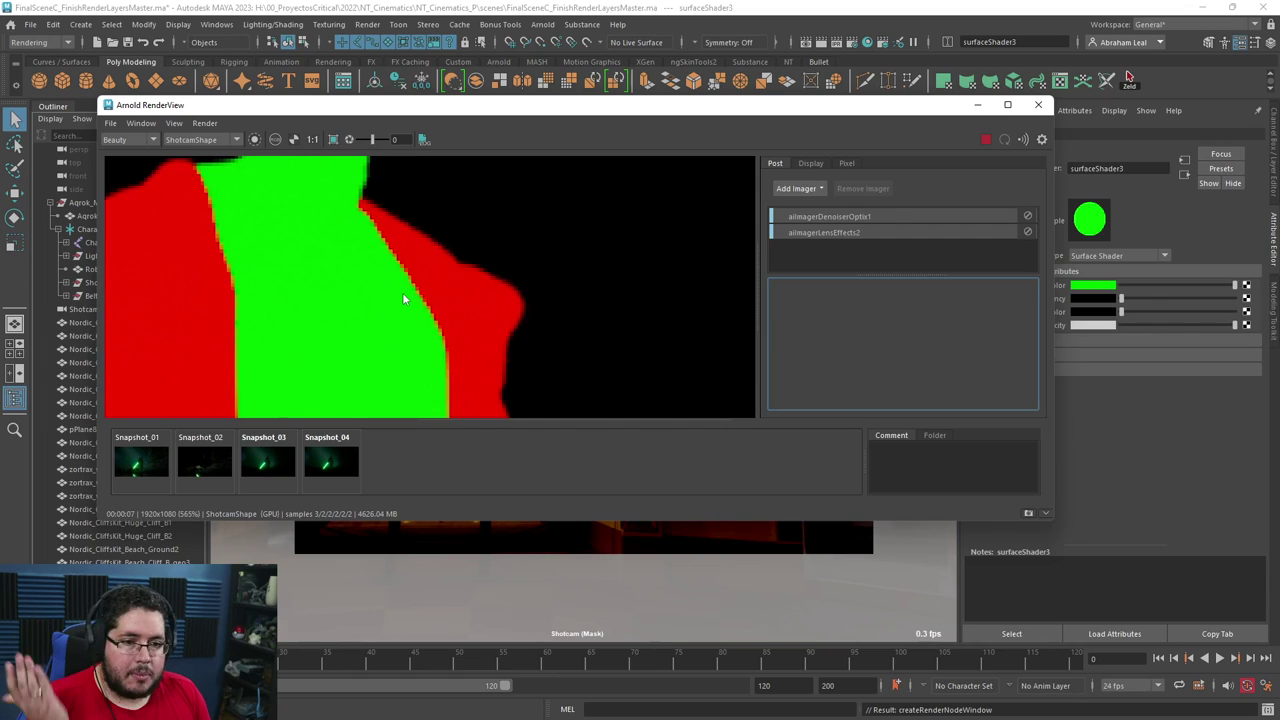
scroll(424, 257, down, 4)
scroll(391, 249, up, 5)
scroll(474, 292, down, 1)
scroll(474, 292, down, 6)
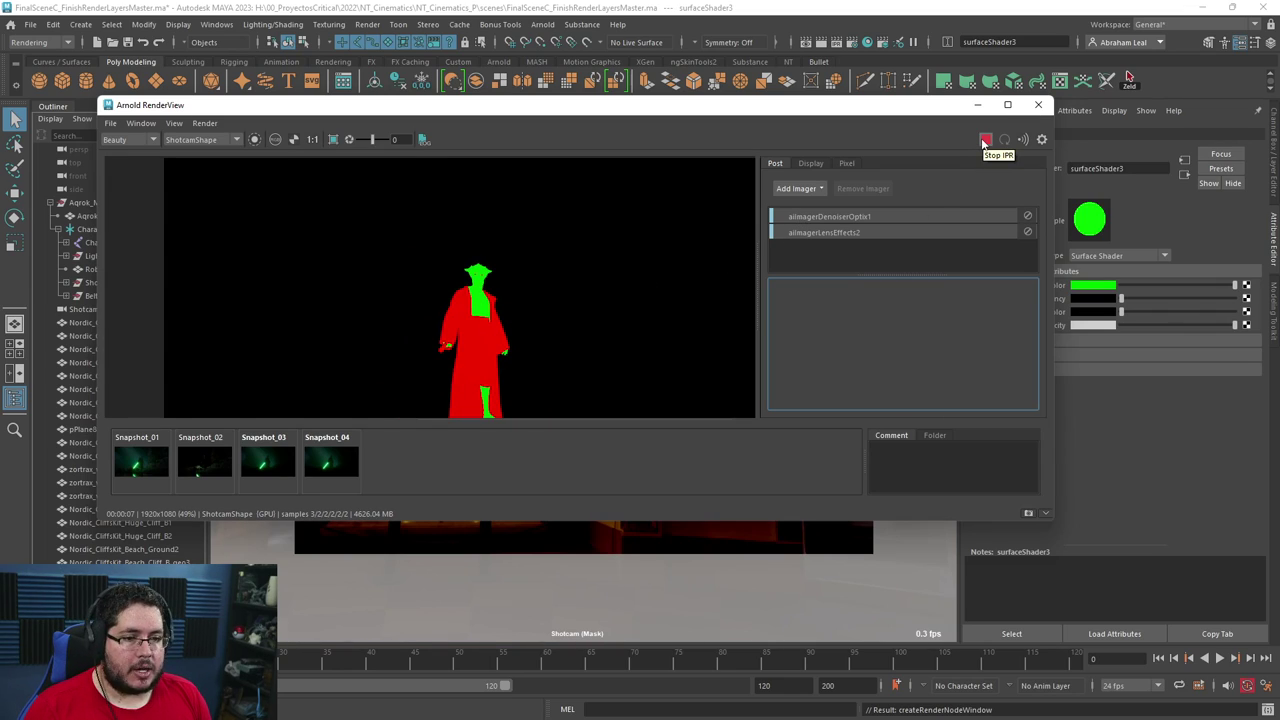
Stop the render and set the Out Color of the Chracter collection's surface shader to white.
click(985, 143)
click(1086, 287)
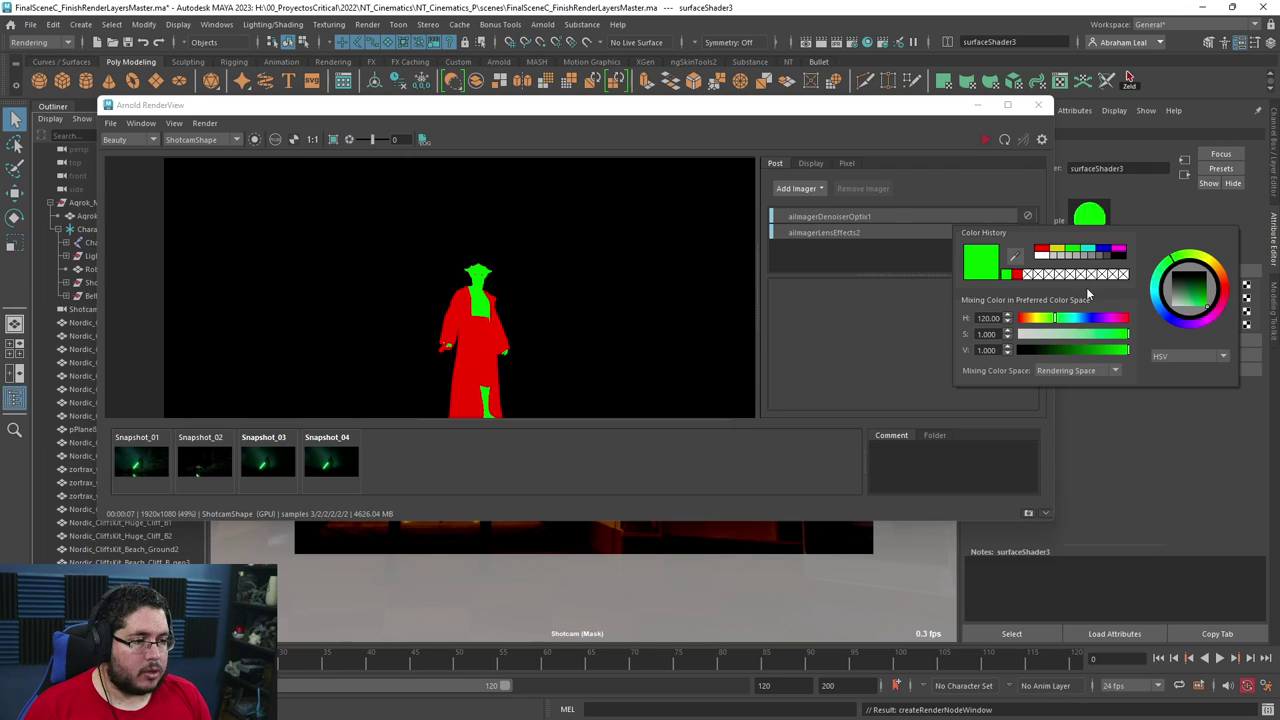
click(1041, 256)
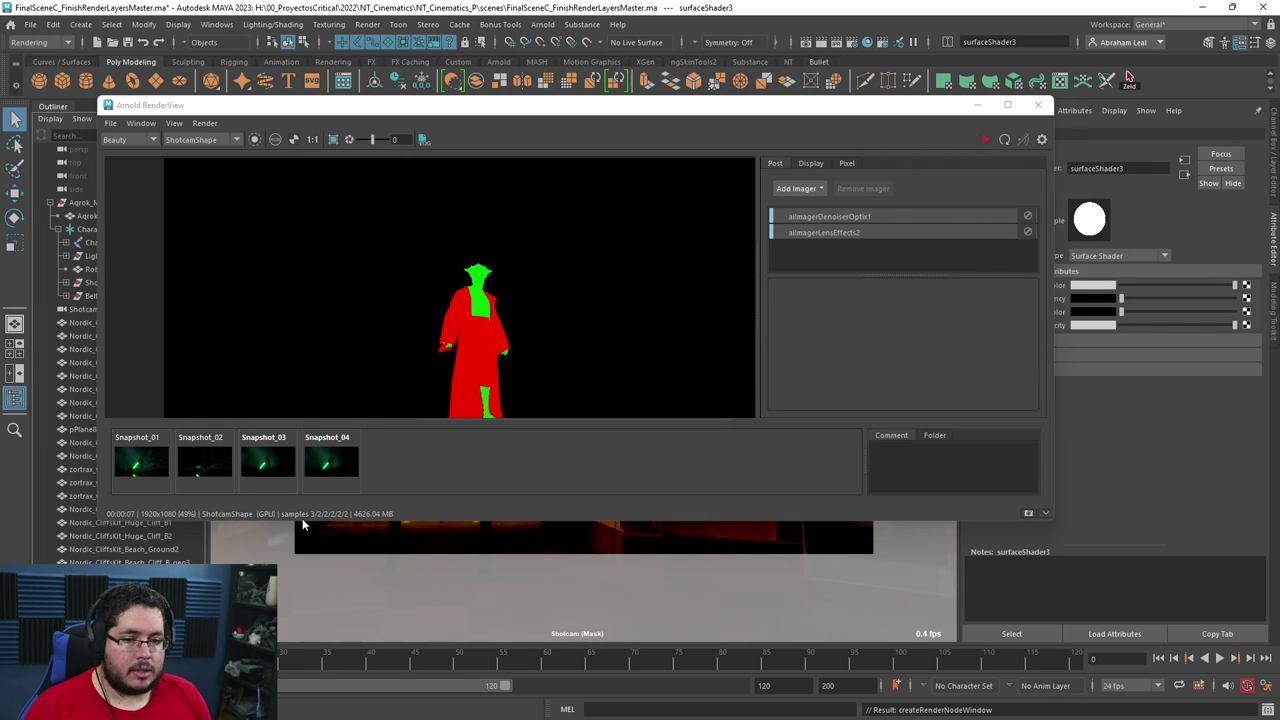
Set the Out Color of the Objects1 material override's surface shader to black and restart the mask render.
click(366, 440)
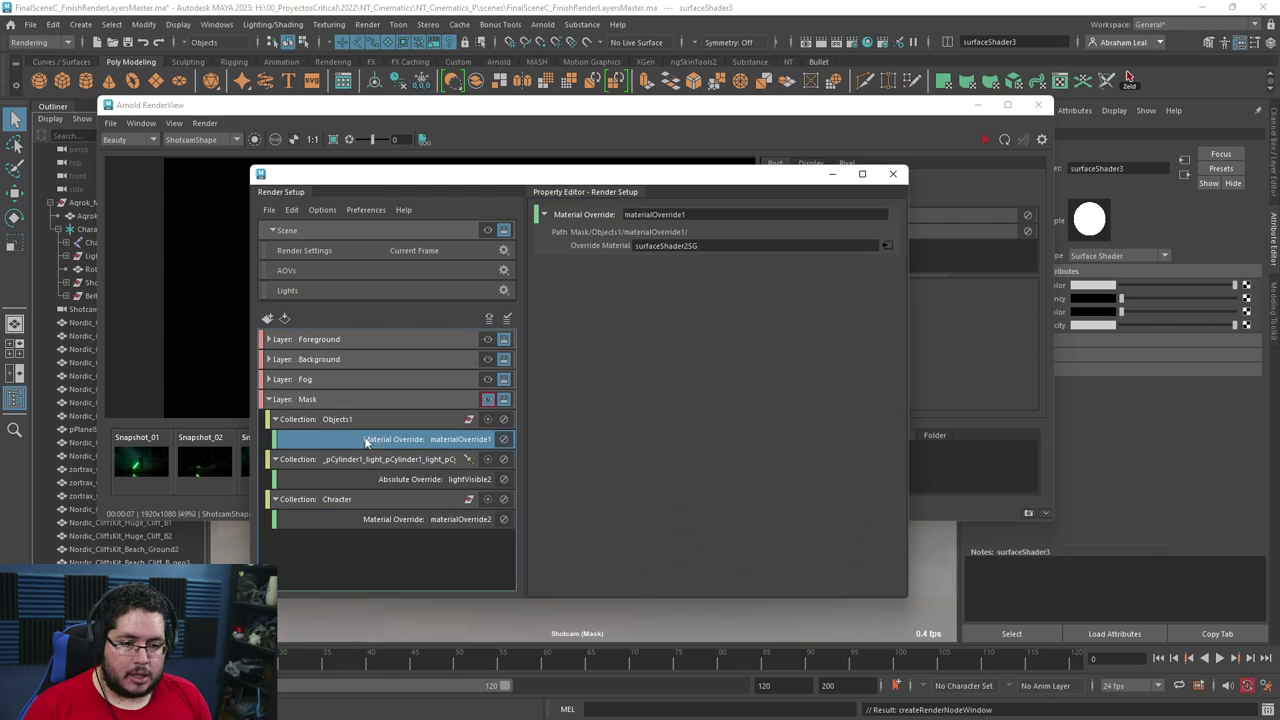
click(886, 245)
click(1083, 285)
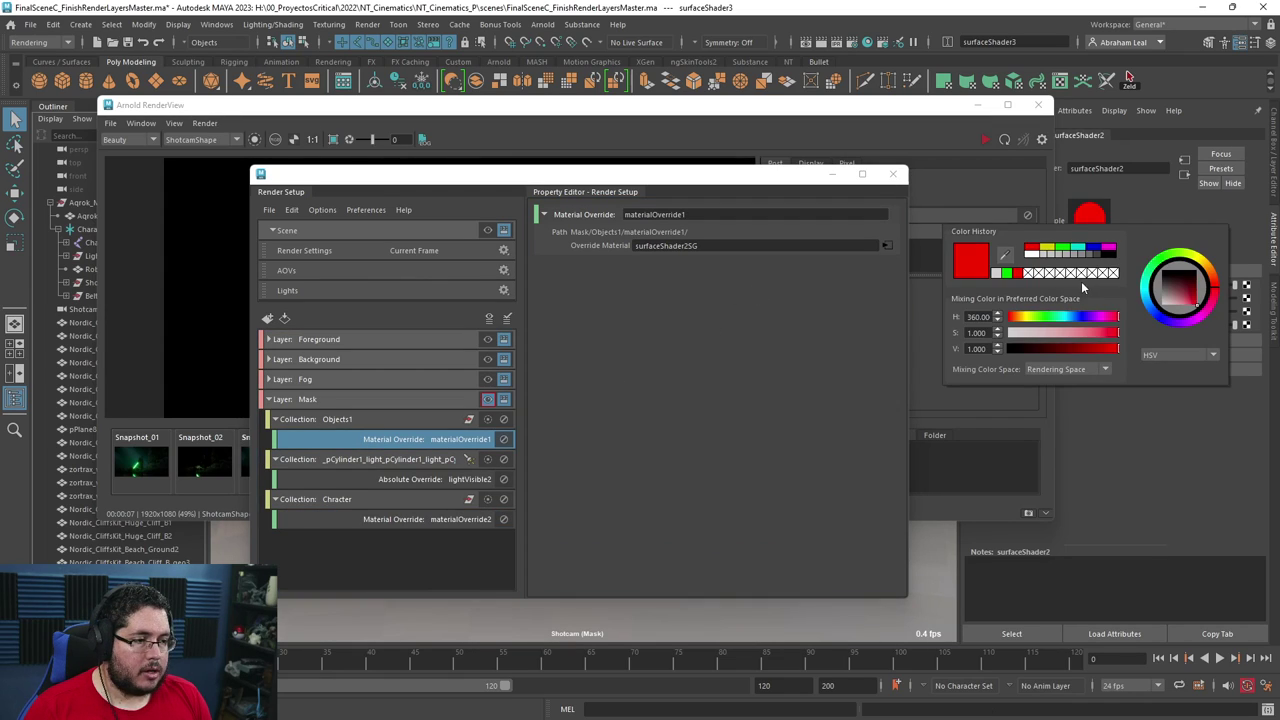
click(1112, 256)
click(966, 144)
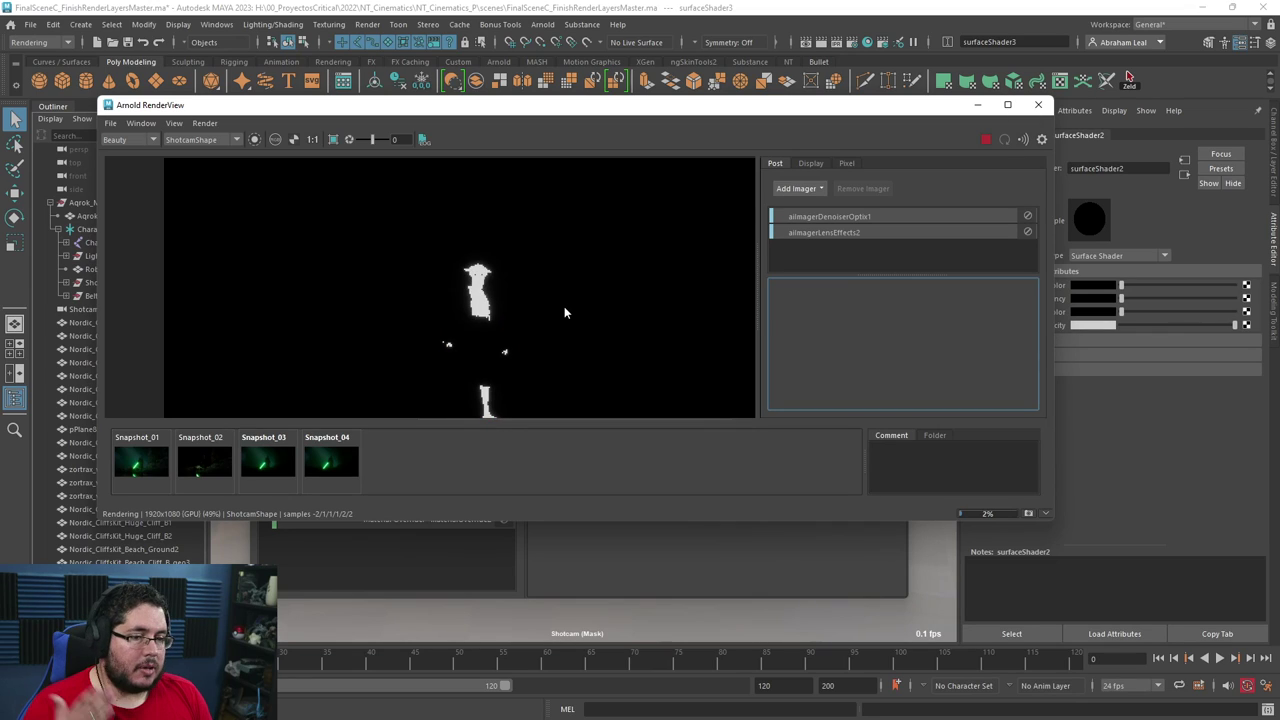
Examine the black-and-white mask render around the character's head, neck, torso and hands.
scroll(564, 313, down, 1)
scroll(564, 306, up, 4)
scroll(469, 259, up, 4)
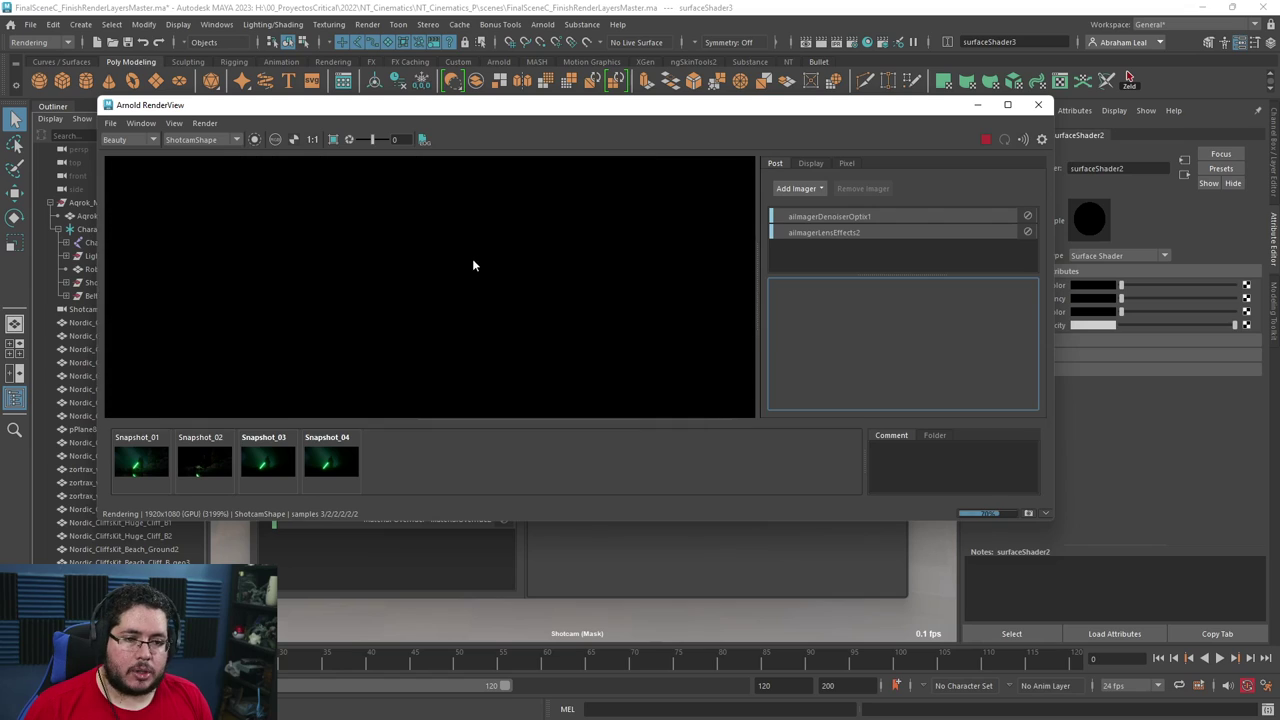
scroll(524, 300, down, 2)
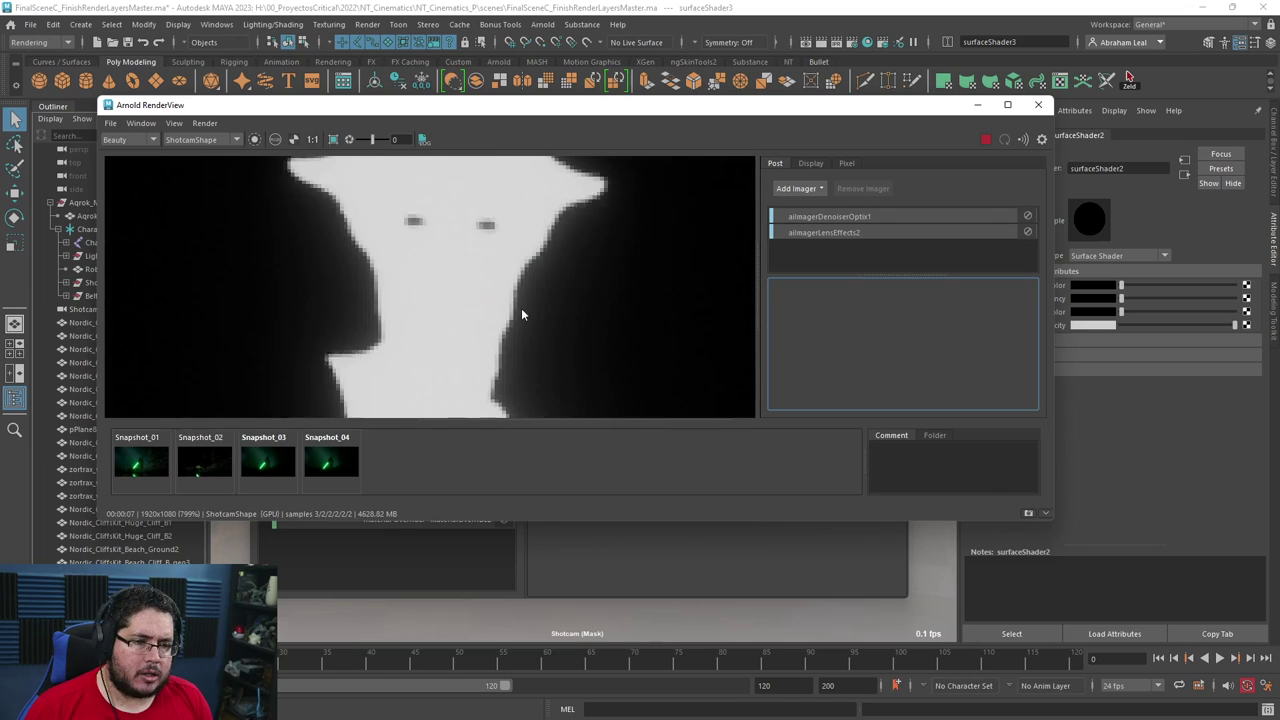
scroll(538, 268, up, 1)
scroll(342, 259, down, 3)
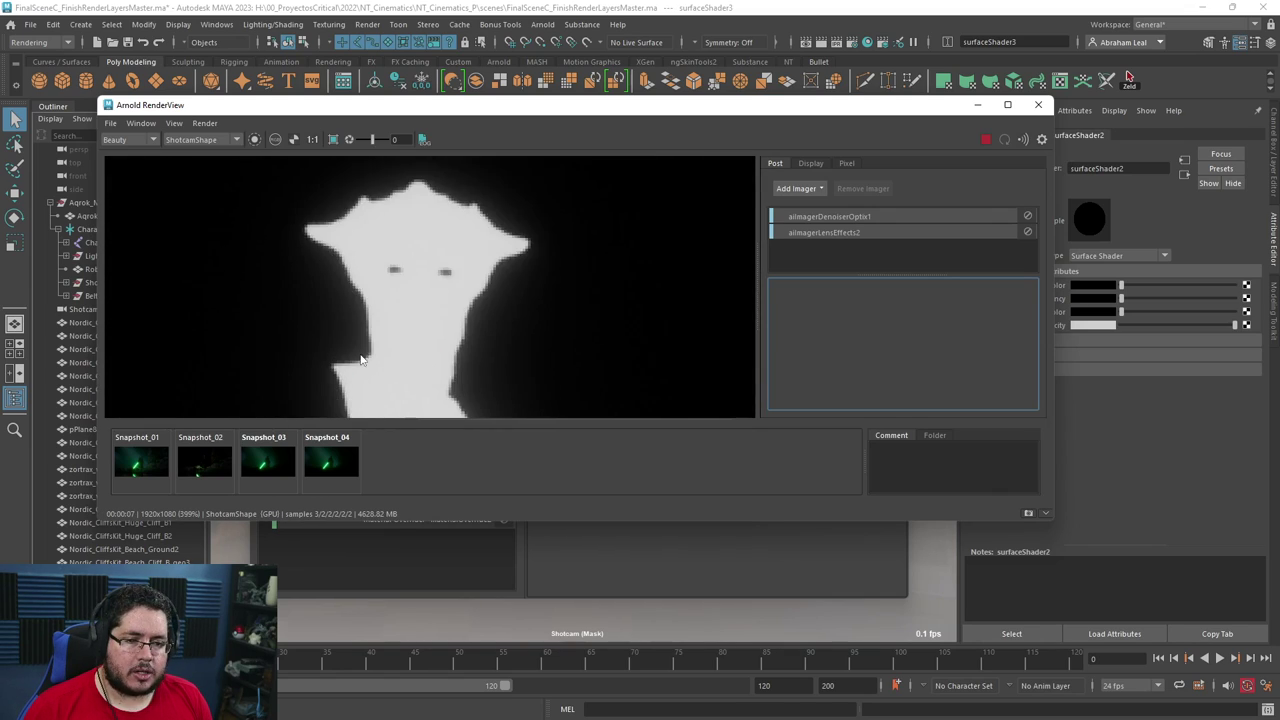
scroll(478, 289, down, 1)
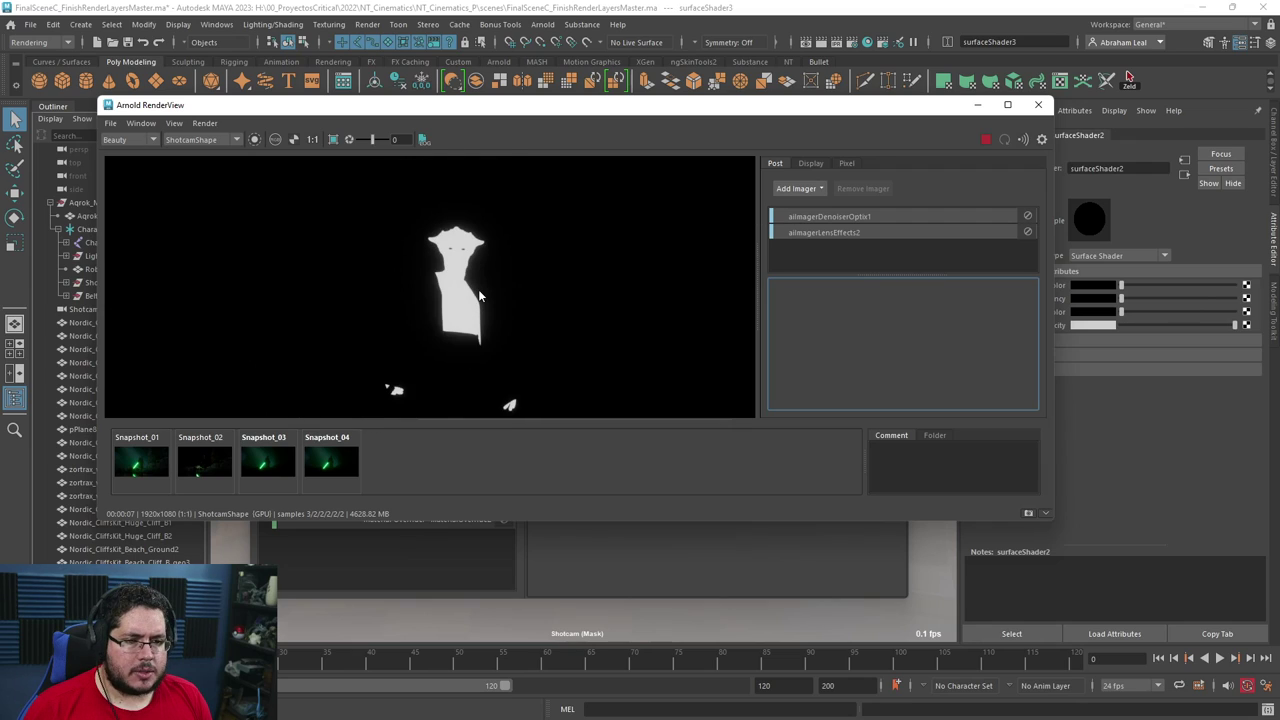
scroll(478, 289, up, 3)
scroll(567, 218, down, 2)
scroll(576, 230, down, 1)
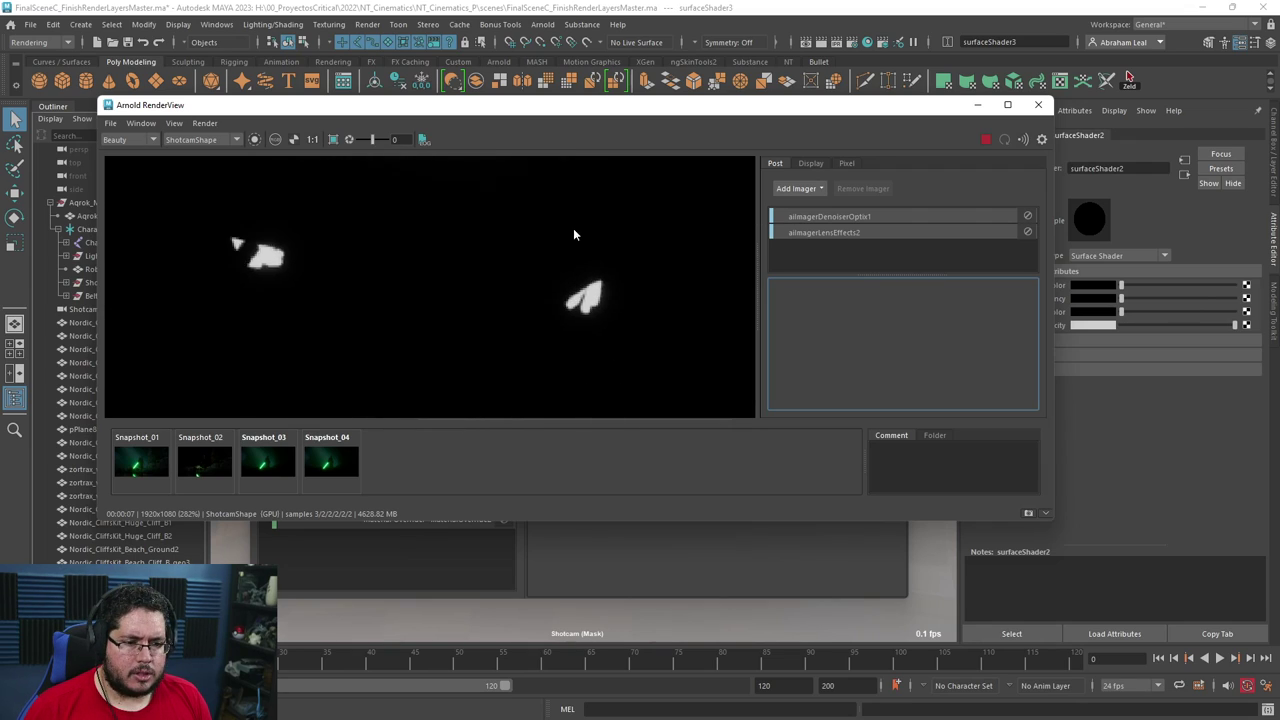
scroll(611, 320, up, 2)
scroll(611, 306, down, 2)
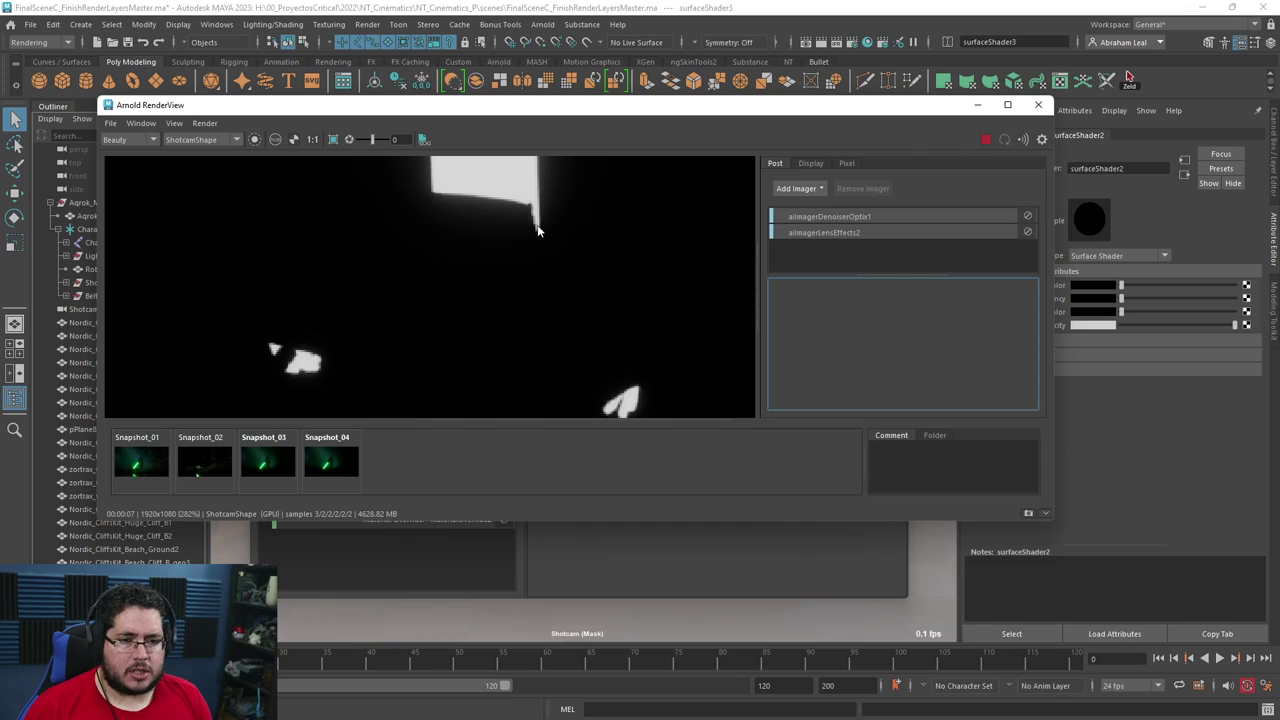
scroll(584, 310, up, 1)
scroll(568, 272, down, 3)
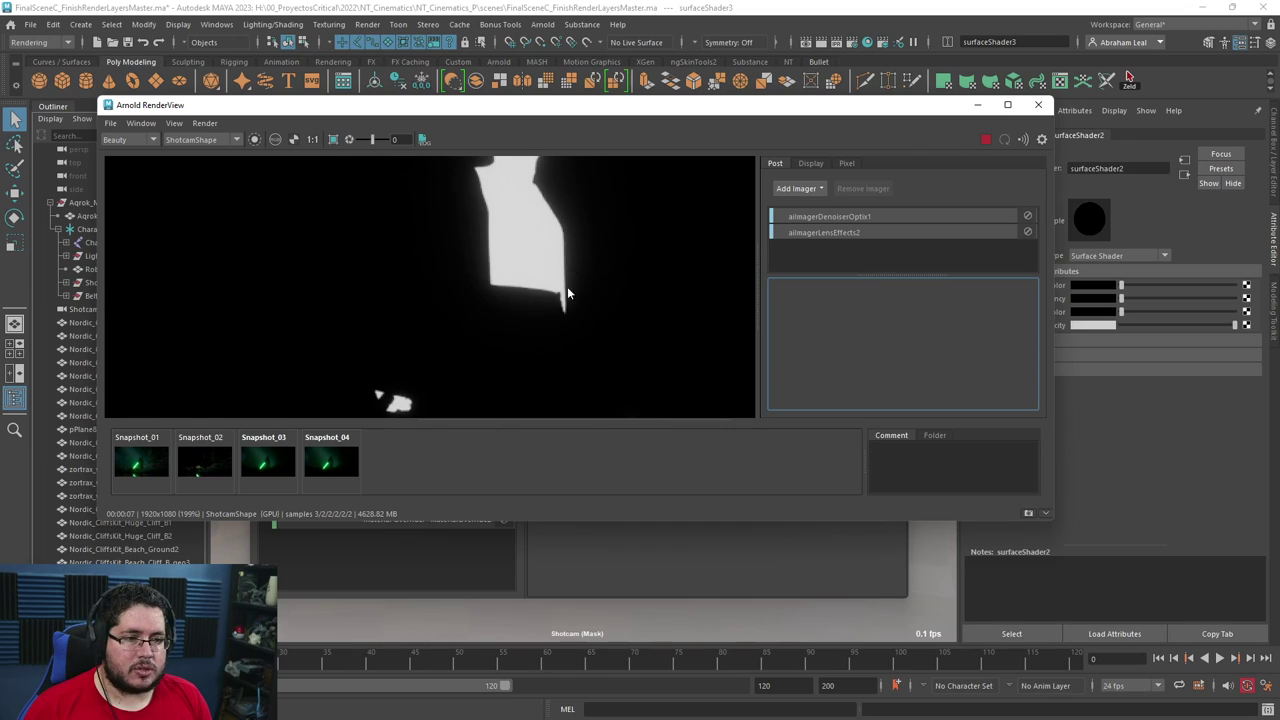
scroll(527, 287, up, 4)
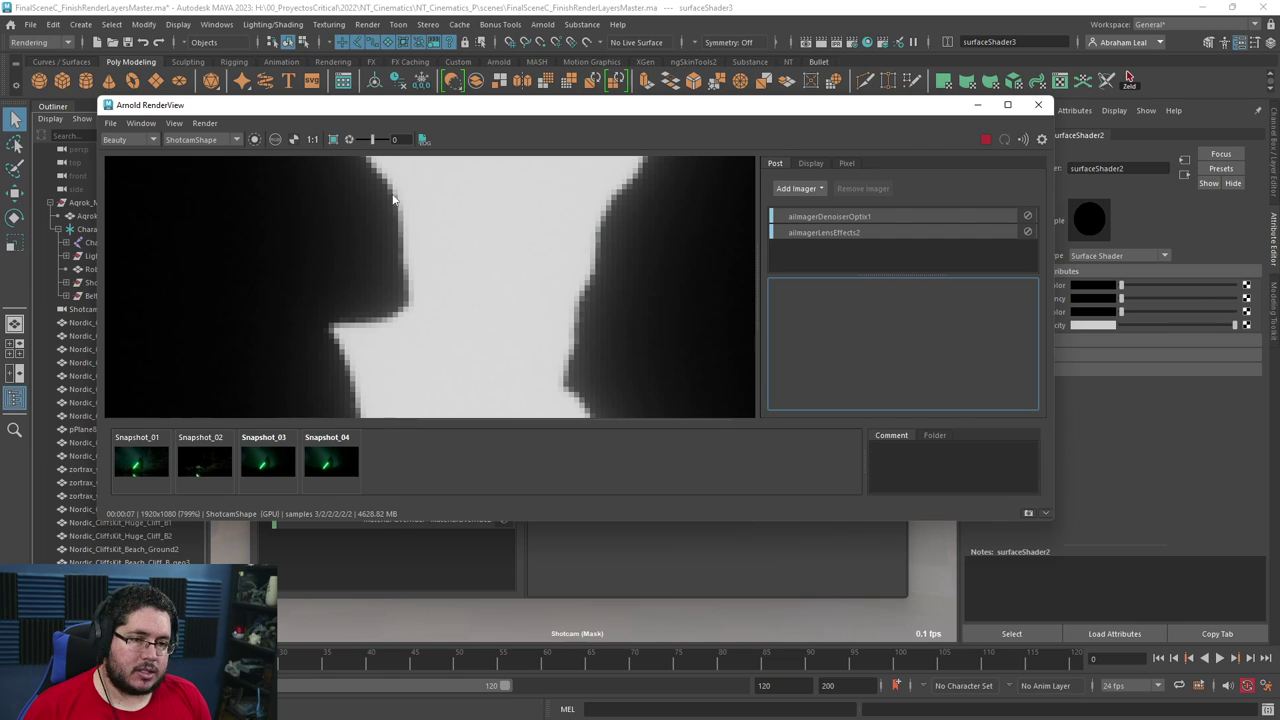
scroll(469, 314, down, 4)
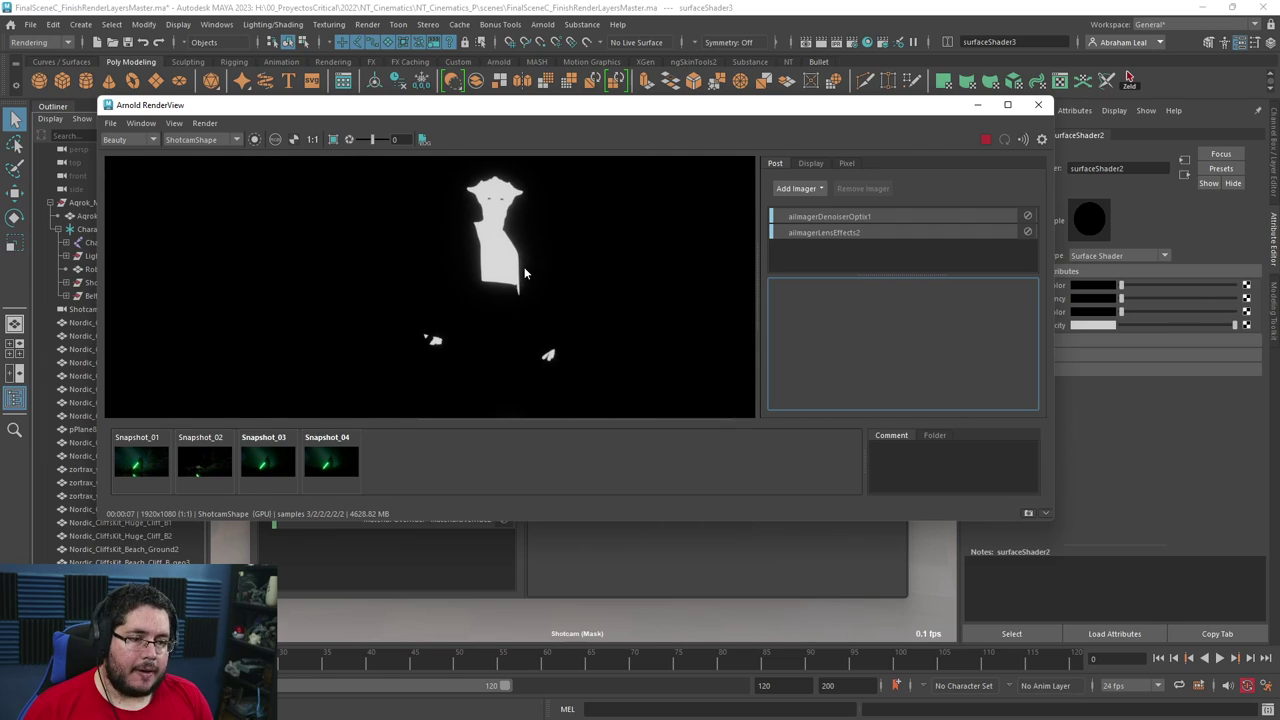
scroll(652, 248, down, 2)
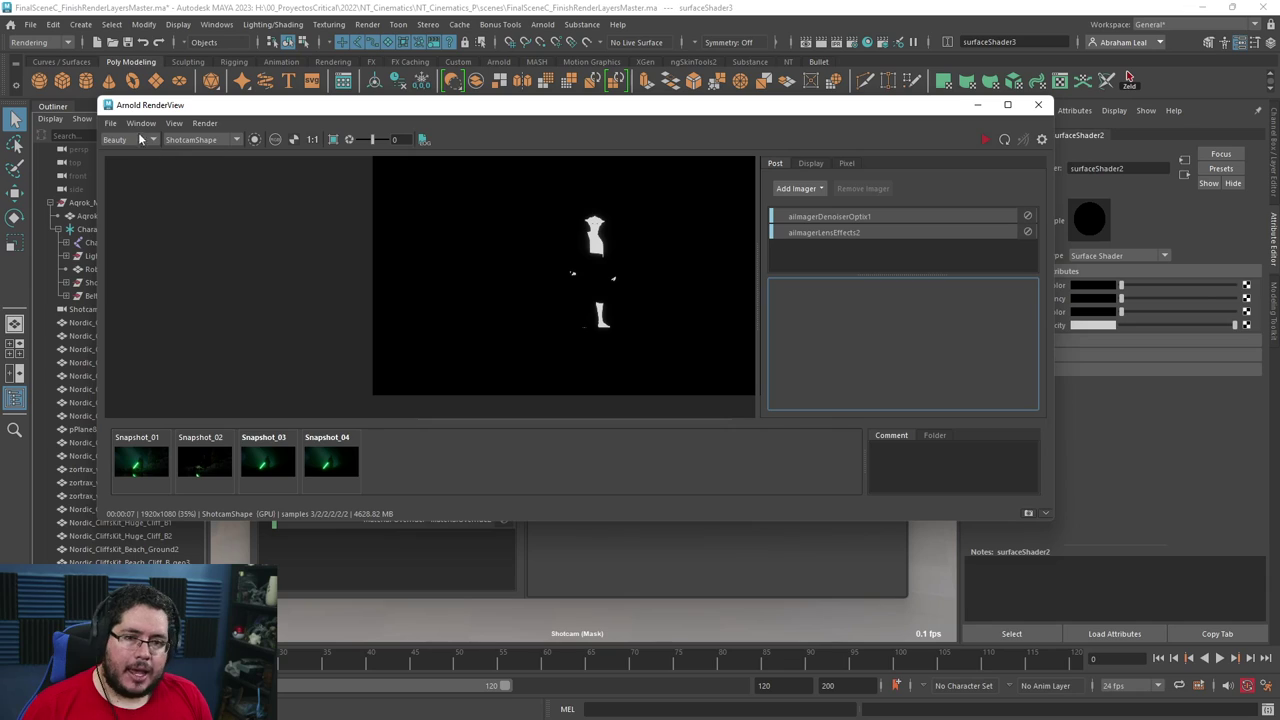
Save the rendered mask image as Alien_Mask.exr in the project's images/Fog folder.
click(110, 123)
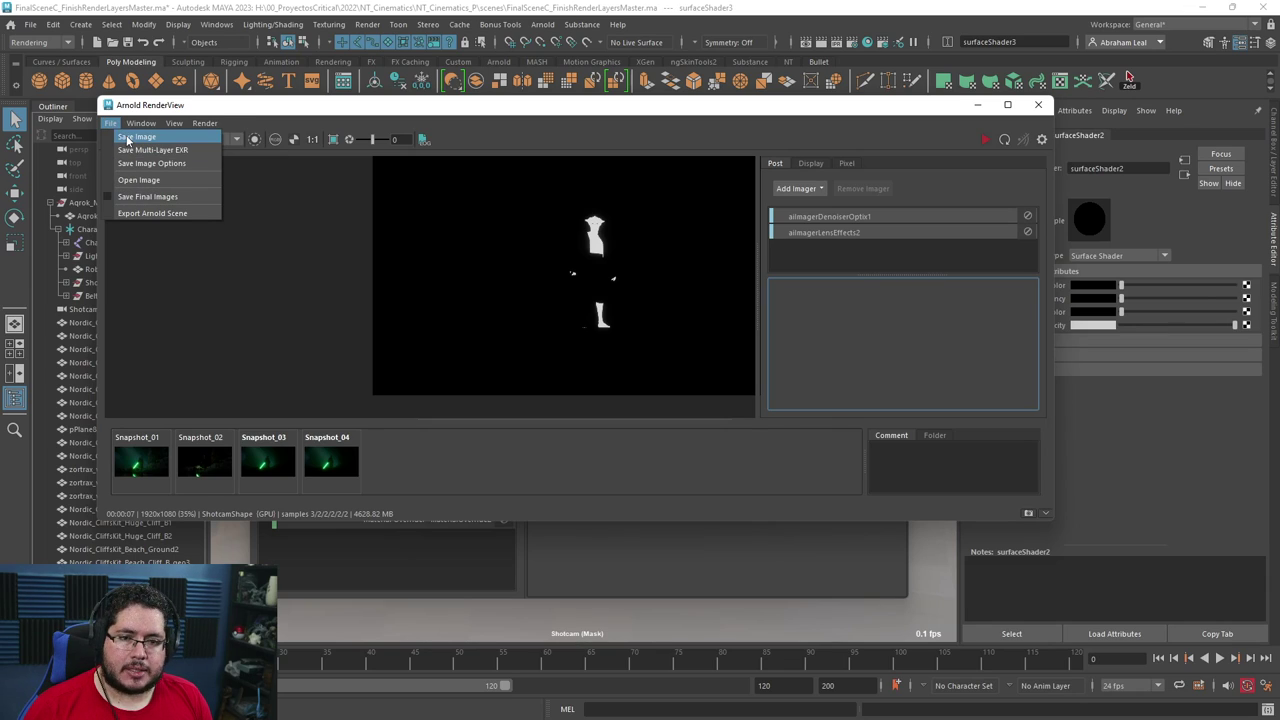
click(130, 137)
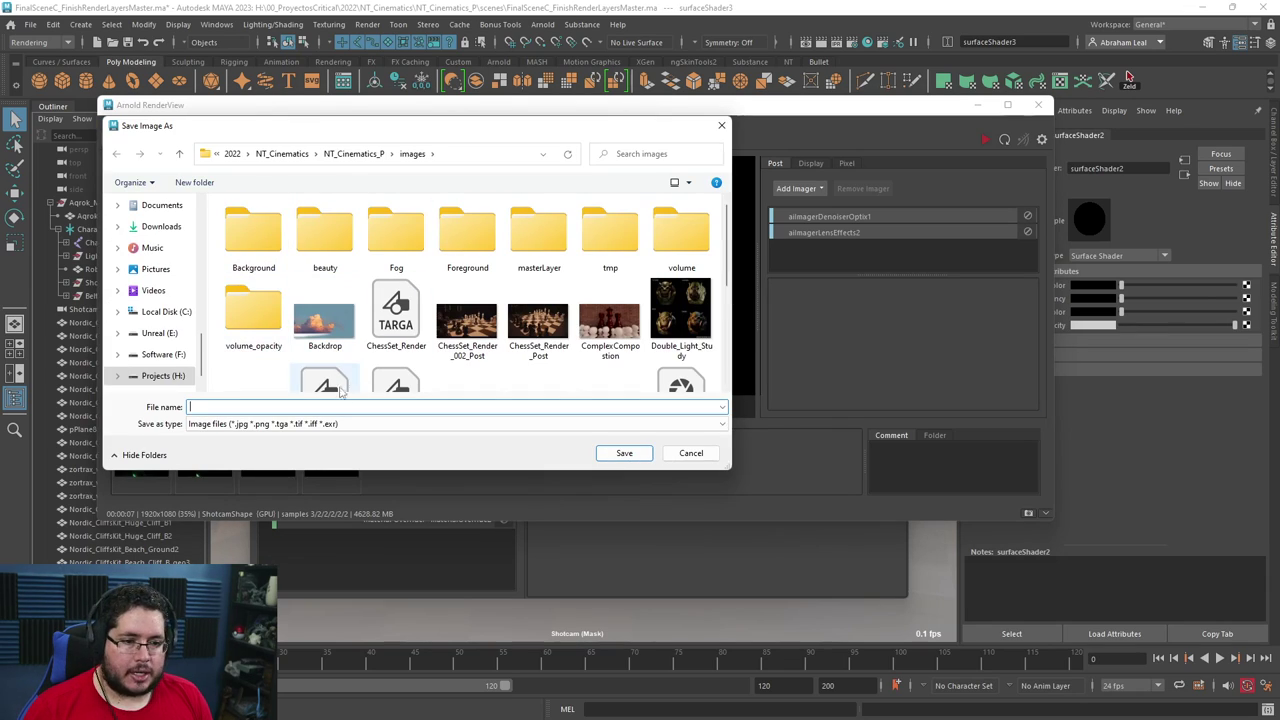
double_click(396, 232)
click(308, 405)
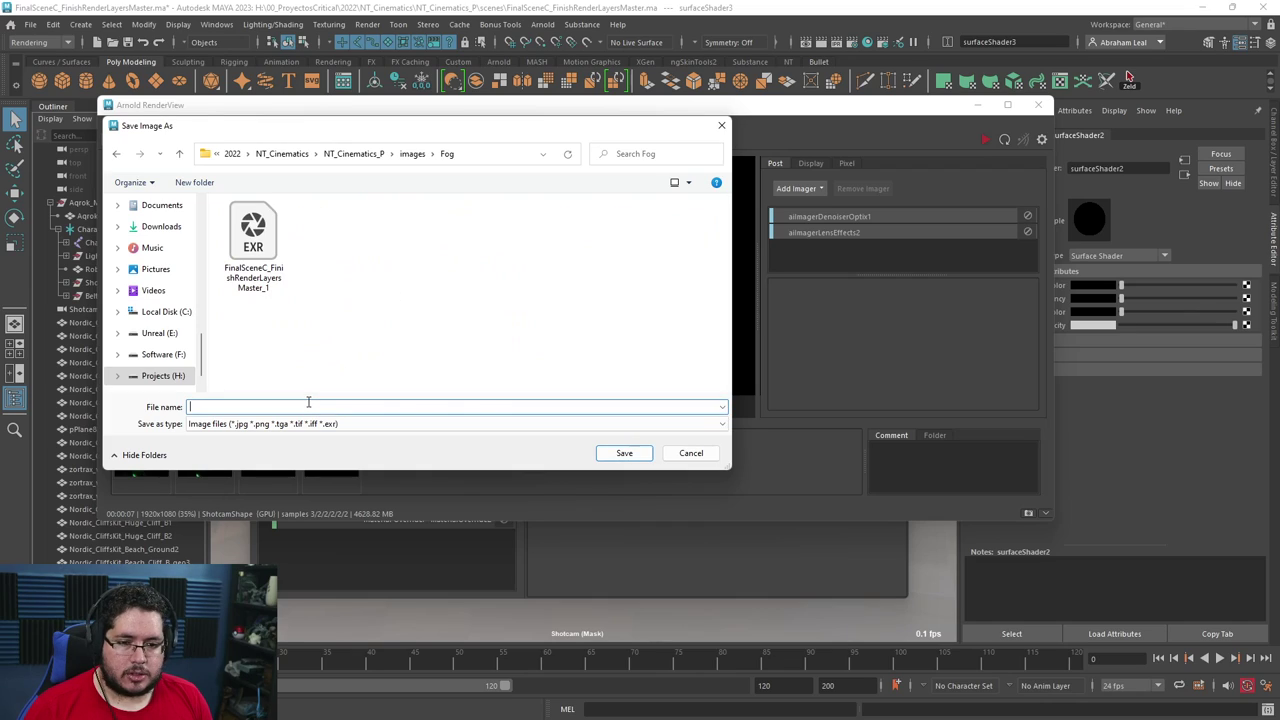
text(Alien_Mask.exr)
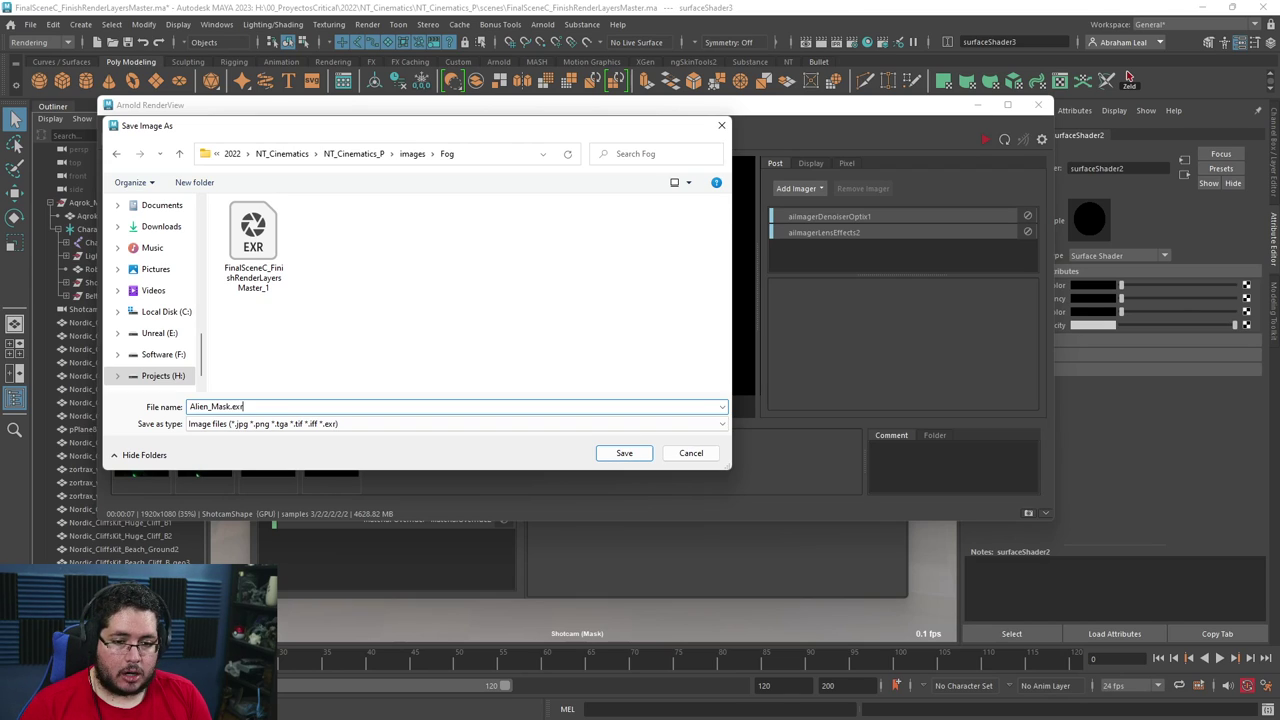
key(Return)
Switch to Photoshop and open Alien_Mask.exr from the project's images/Fog folder, reading its alpha data as an alpha channel.
key(super)
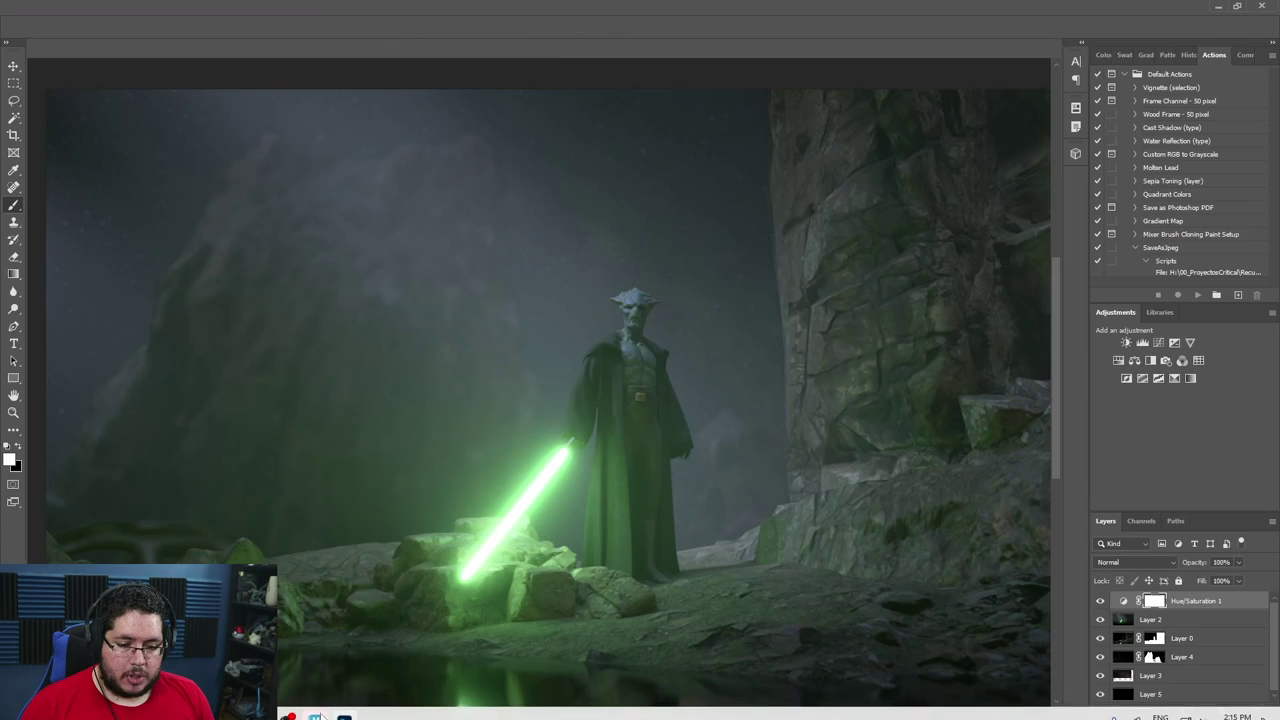
key(alt+Tab)
key(alt+Tab)
key(alt+Tab)
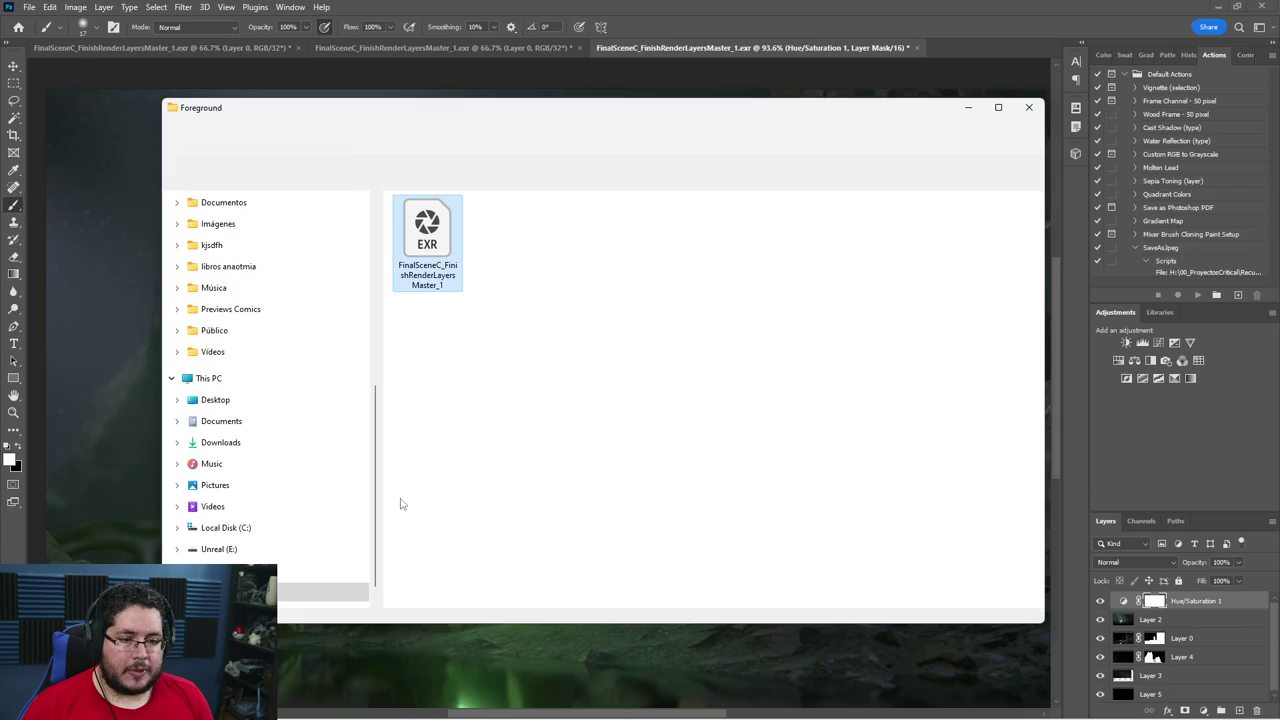
click(657, 171)
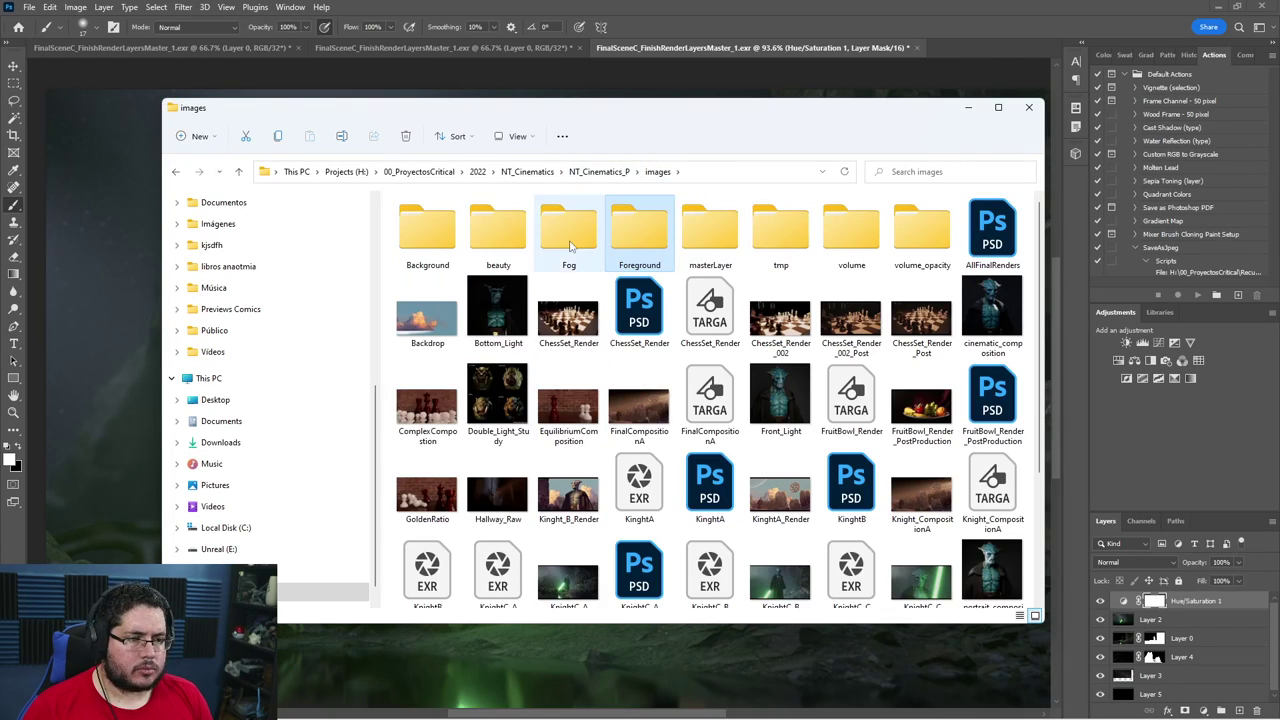
double_click(569, 228)
drag(424, 260, 850, 50)
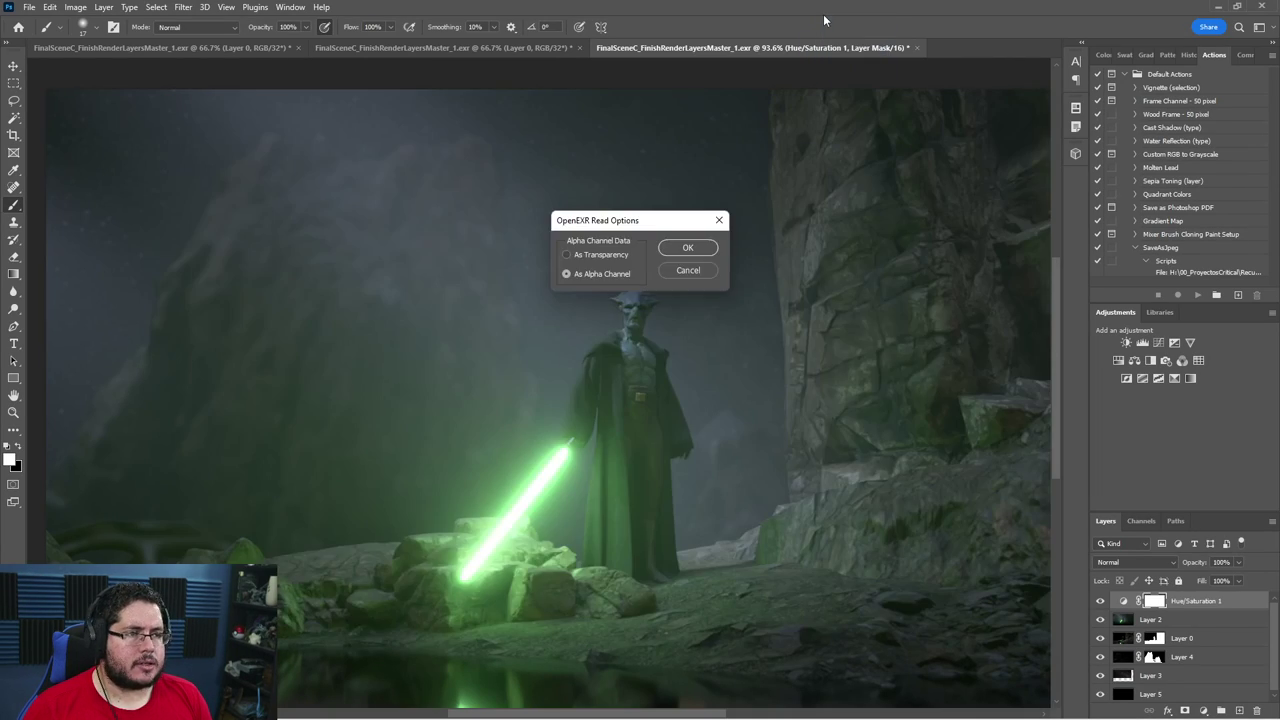
click(695, 245)
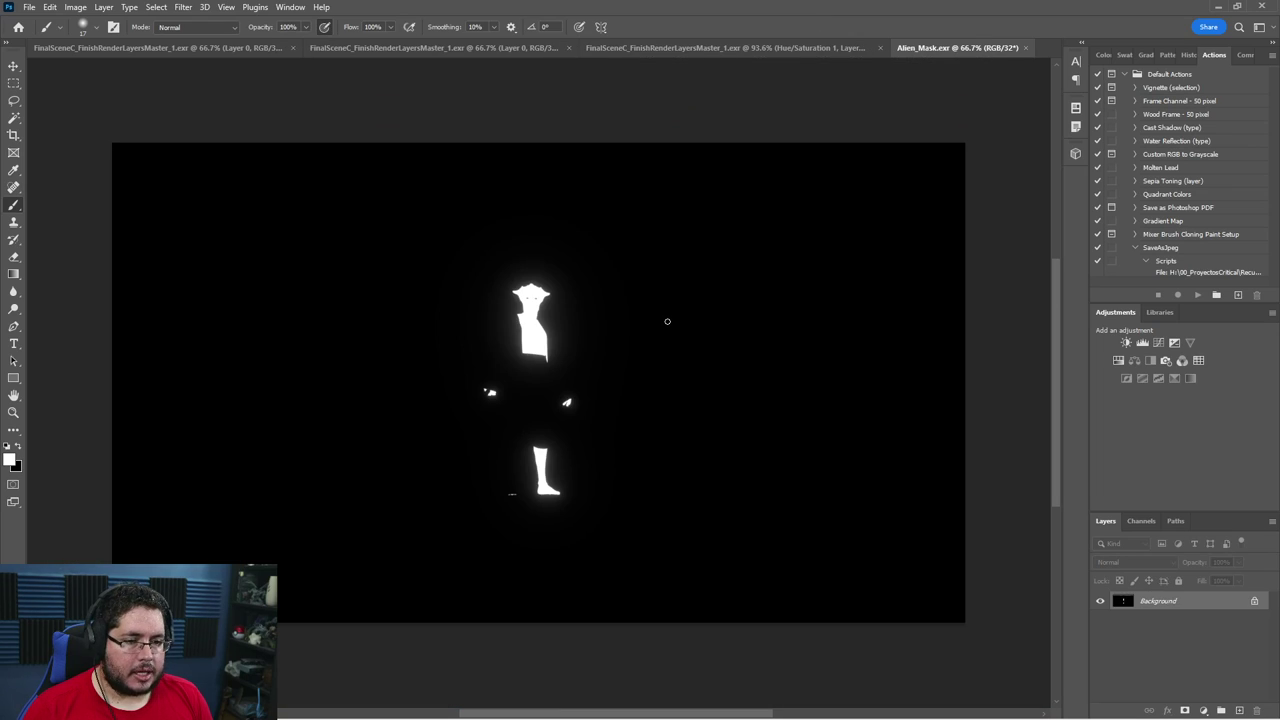
Select and copy the entire Alien_Mask.exr canvas, and return to the composite document containing the Hue/Saturation 1 layer.
key(m)
mouse_move(955, 129)
mouse_down()
mouse_move(300, 600)
mouse_move(407, 586)
mouse_move(489, 503)
mouse_move(378, 520)
mouse_move(491, 451)
mouse_move(585, 467)
mouse_up()
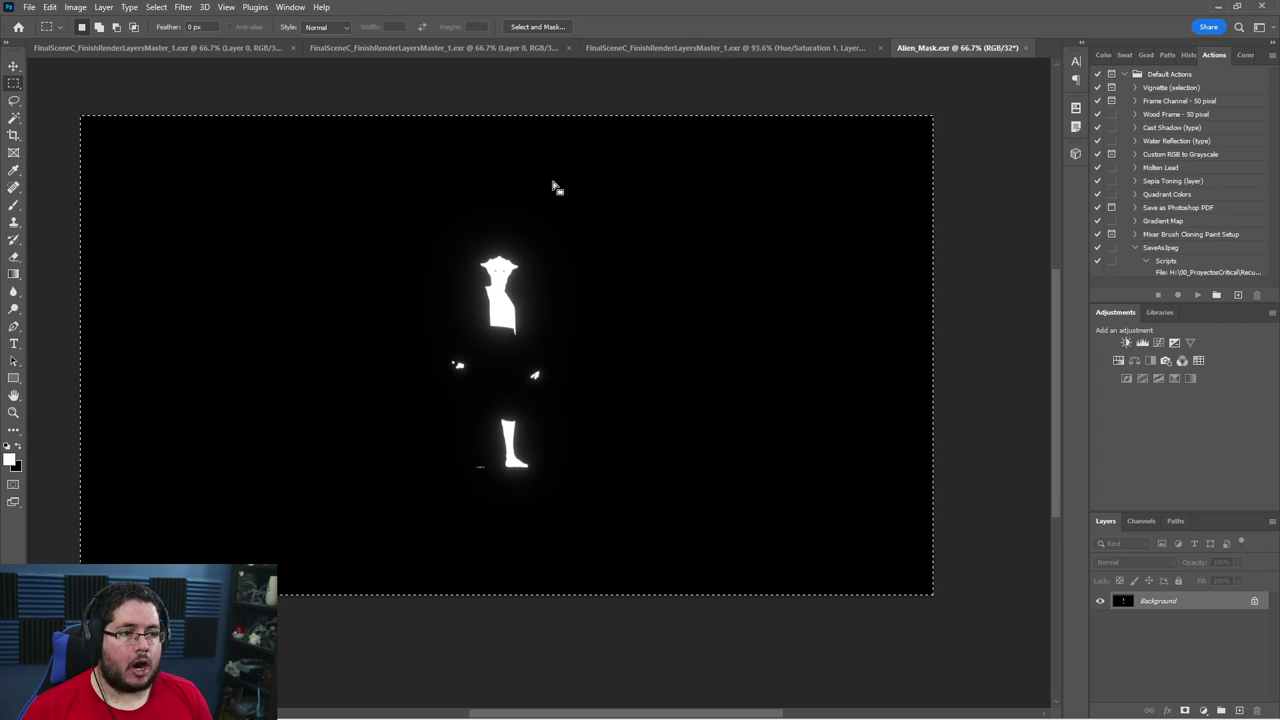
click(466, 52)
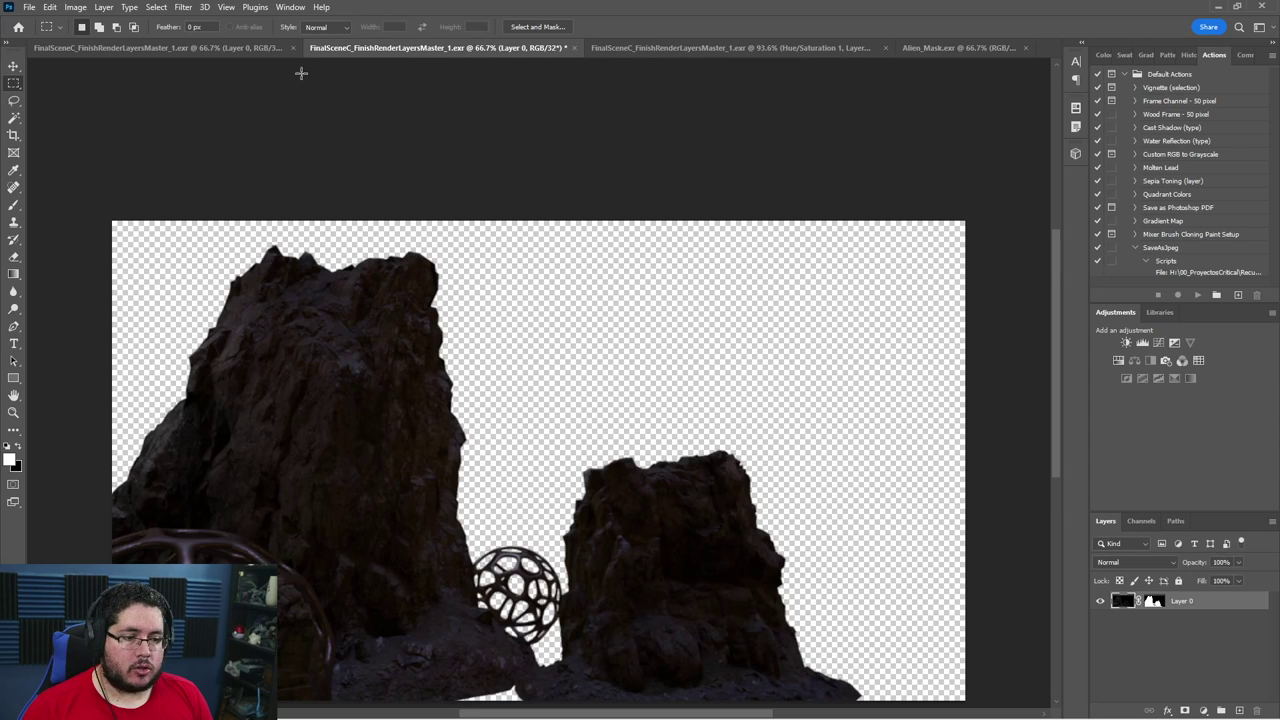
click(210, 50)
click(625, 48)
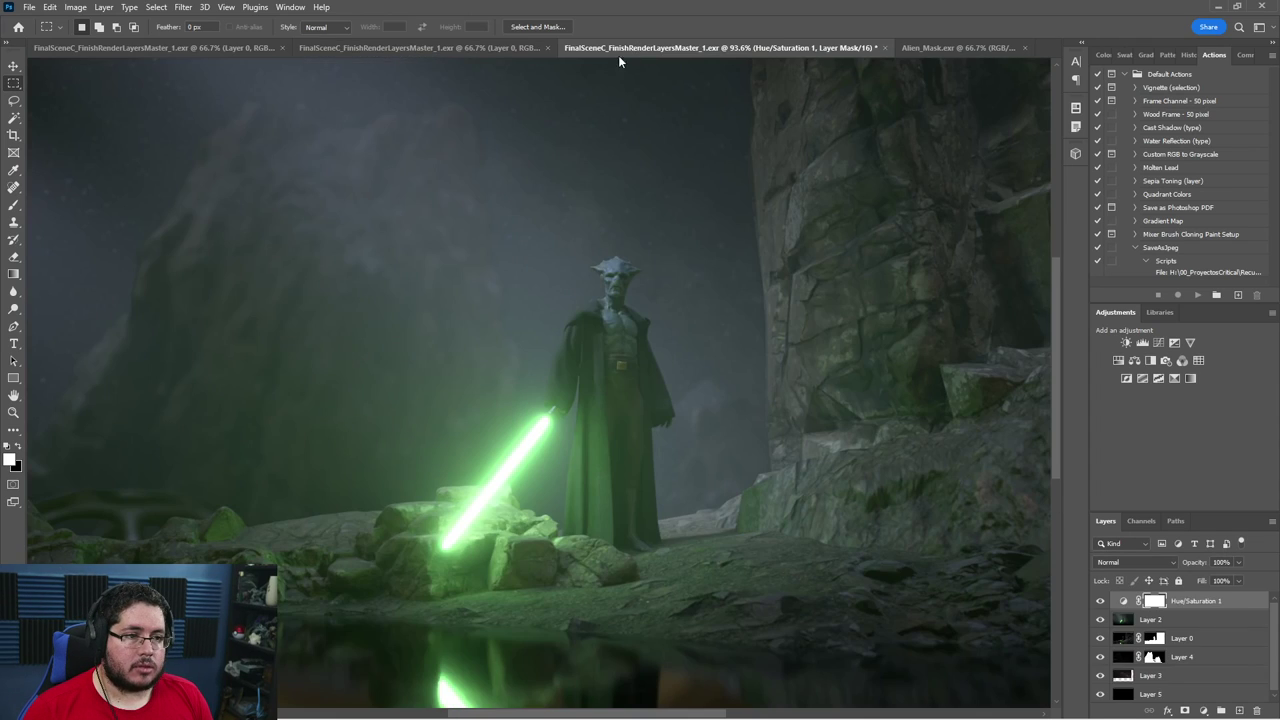
Paste the copied alien mask into the layer mask of the Hue/Saturation 1 adjustment layer.
drag(865, 480, 817, 420)
click(1155, 625)
click(1155, 603)
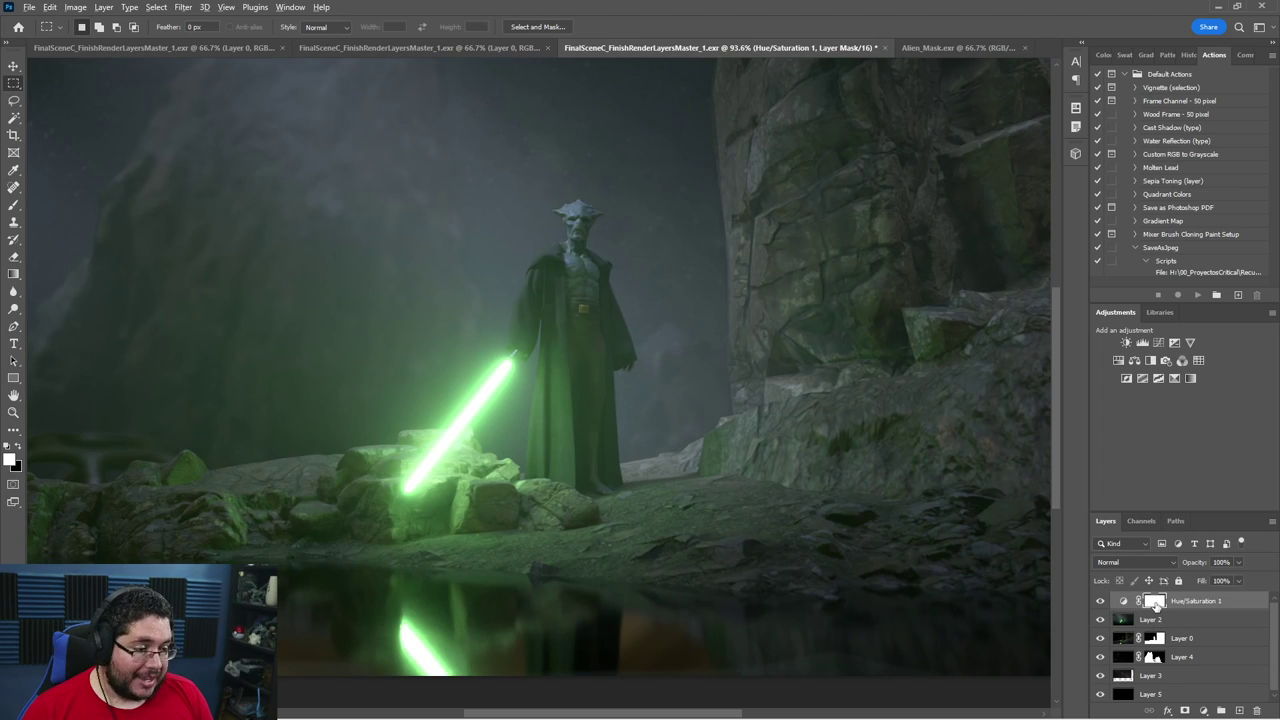
alt+click(1155, 601)
key(ctrl+v)
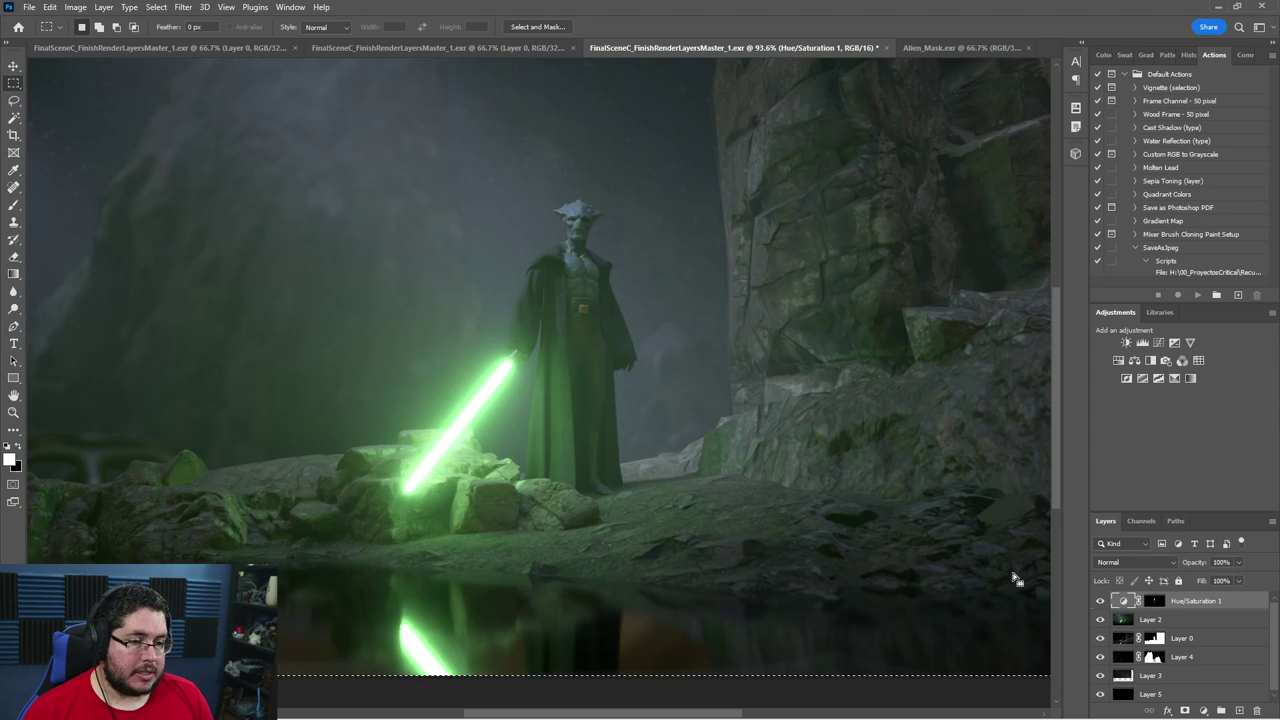
Open the Hue/Saturation 1 adjustment's properties, set Hue to -70 and inspect the alien's skin up close.
double_click(1126, 601)
drag(963, 275, 921, 283)
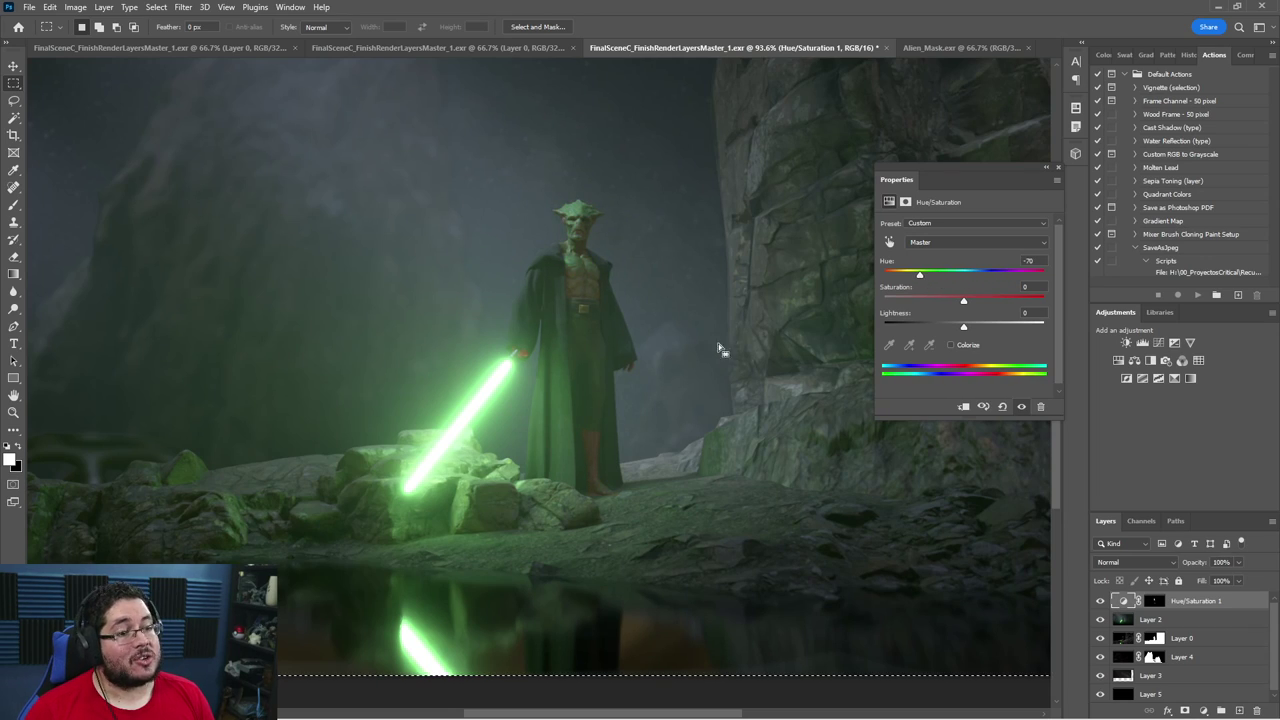
alt+scroll(720, 349, down, 2)
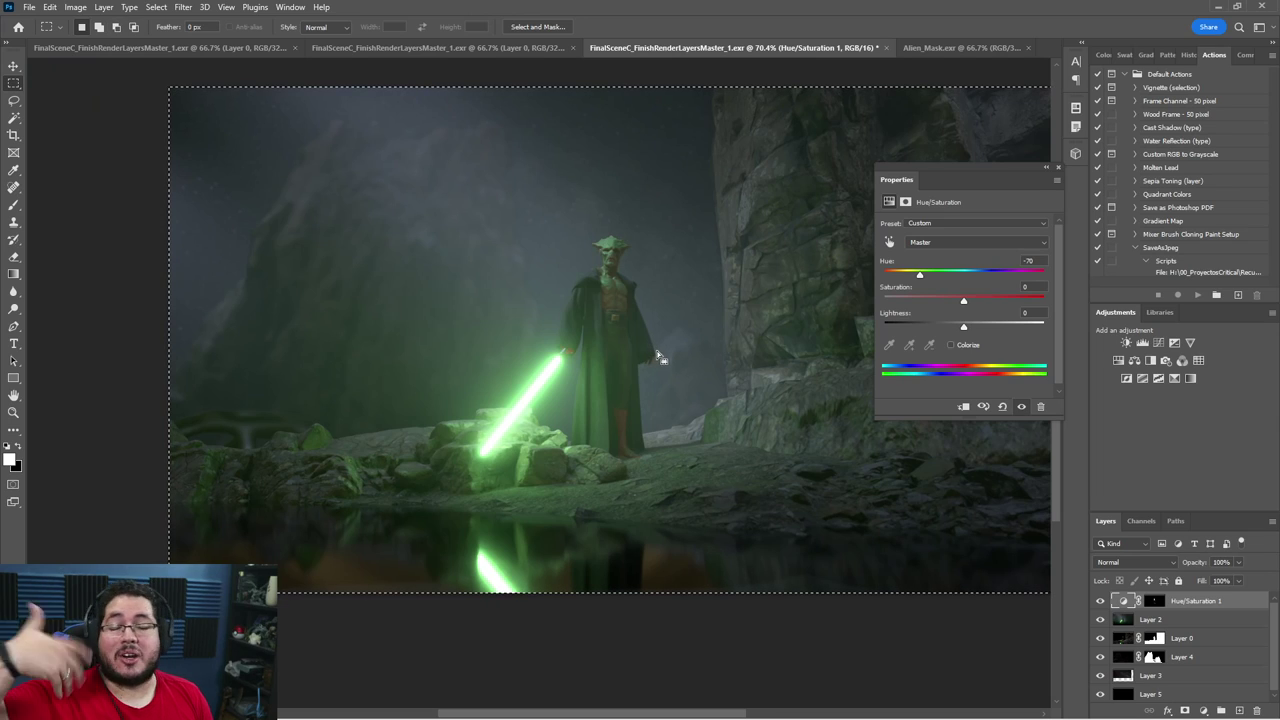
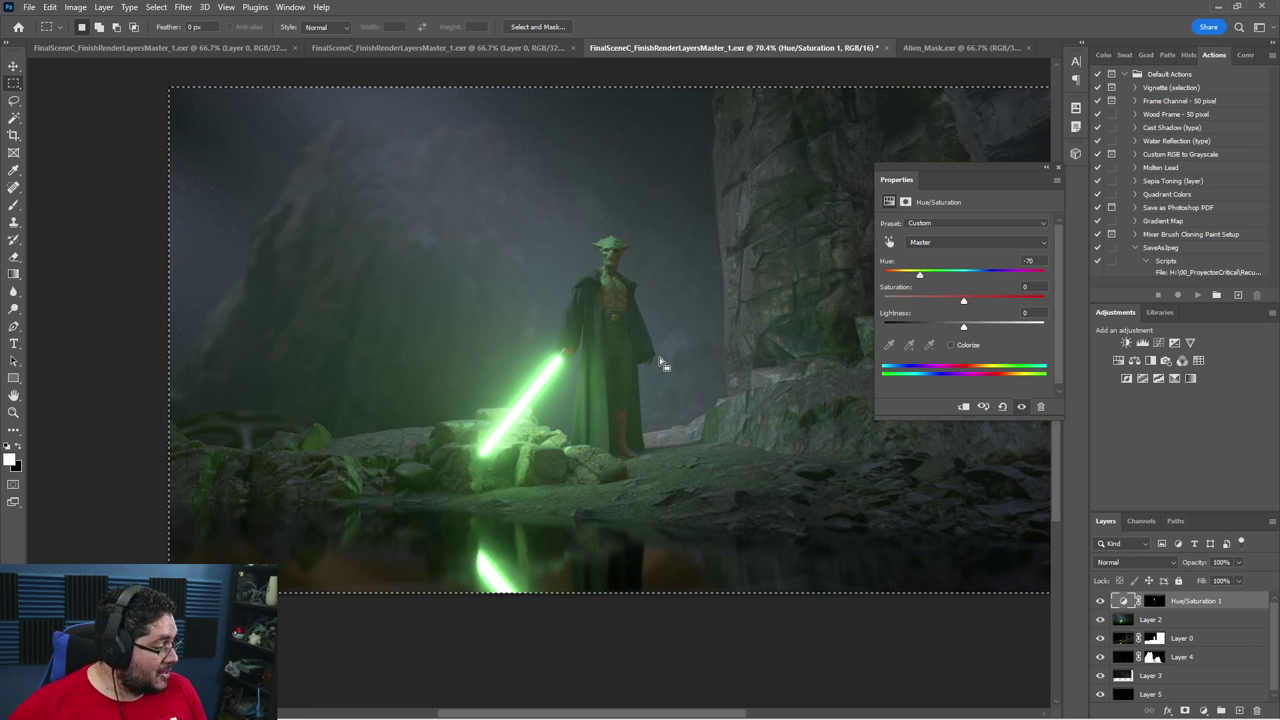
alt+scroll(555, 365, up, 5)
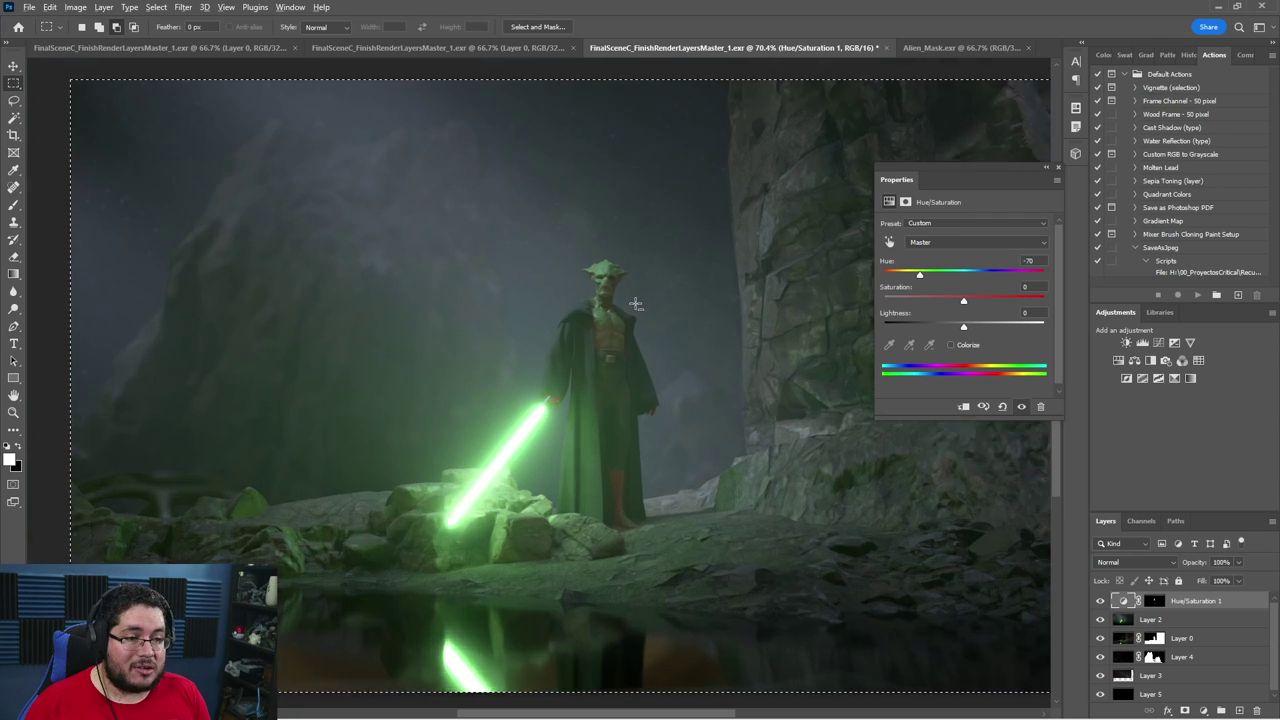
alt+scroll(557, 378, down, 2)
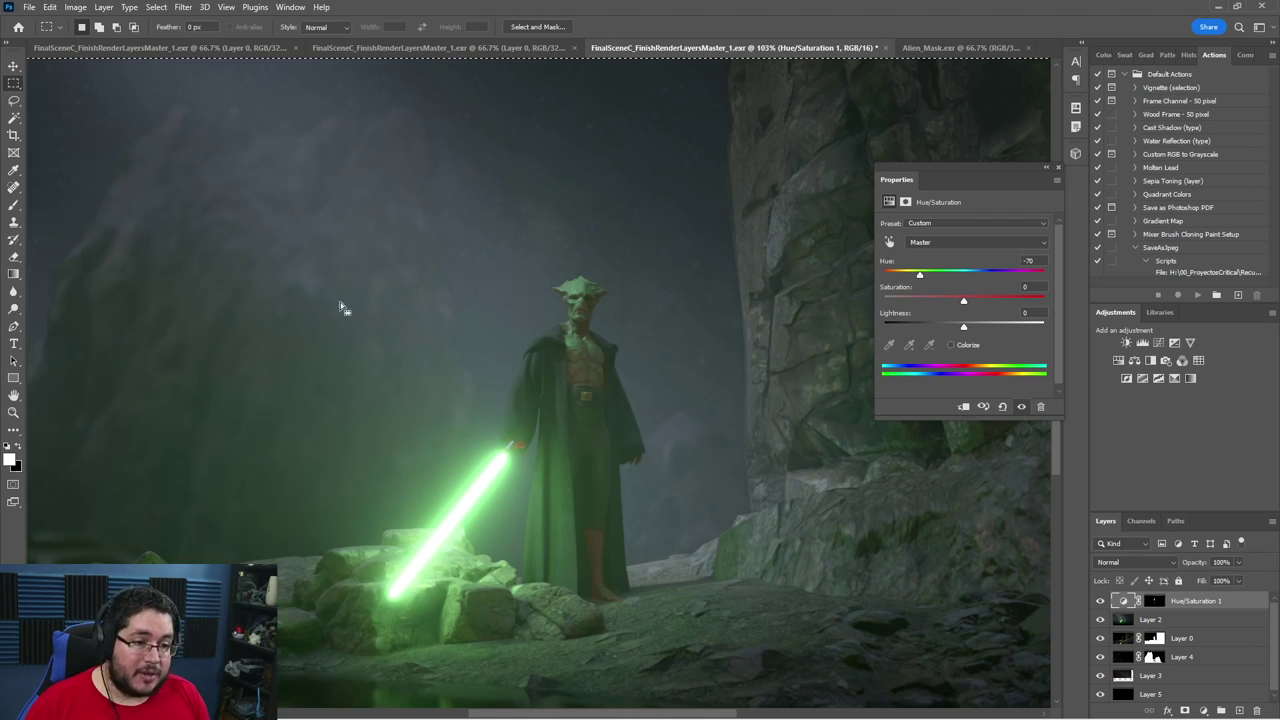
alt+scroll(637, 356, up, 3)
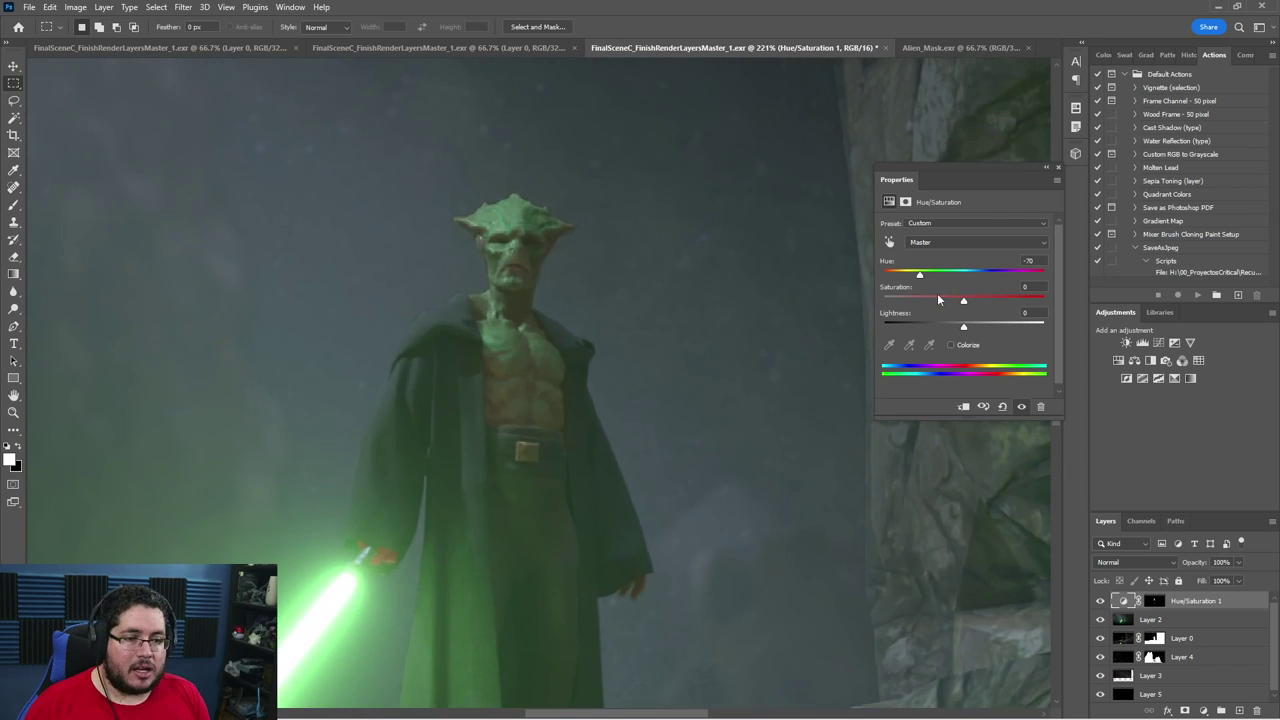
Try Hue +86, Saturation +29 and Lightness -15 on the Hue/Saturation 1 layer with the Soft Light blend mode.
drag(920, 275, 987, 302)
click(1150, 563)
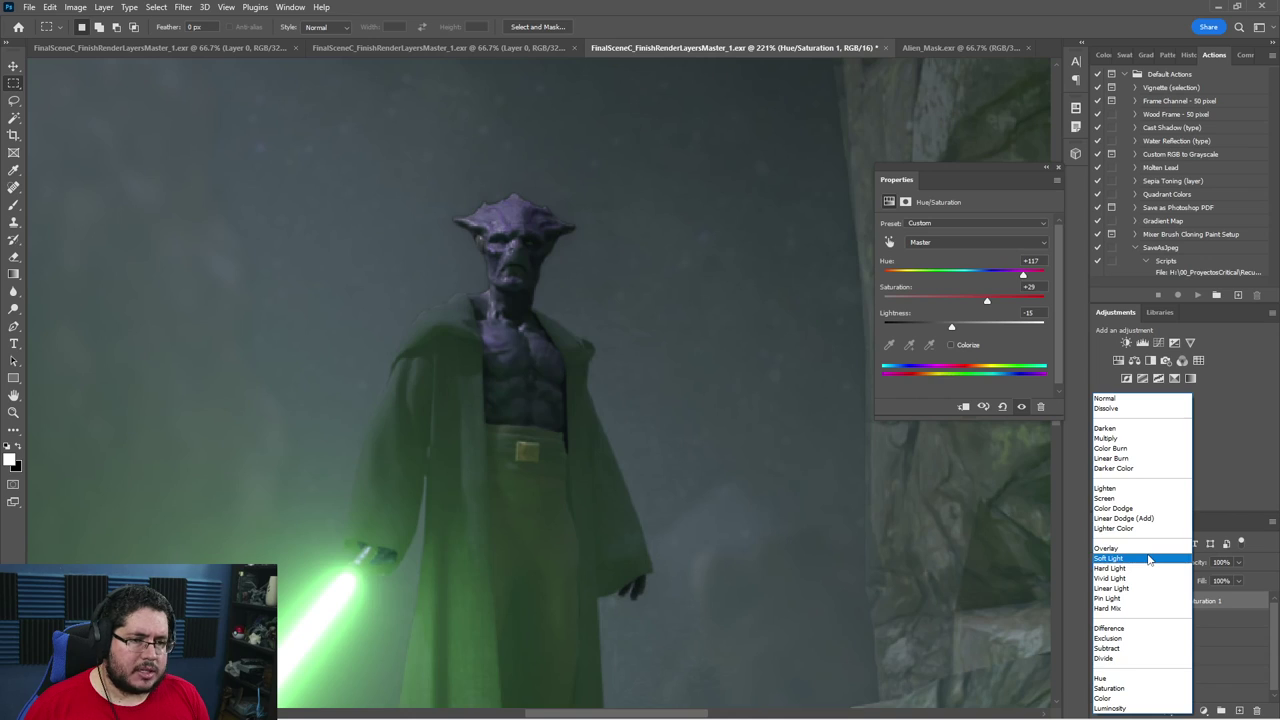
click(1149, 560)
mouse_move(1023, 274)
mouse_down()
mouse_move(932, 276)
mouse_move(1012, 275)
mouse_up()
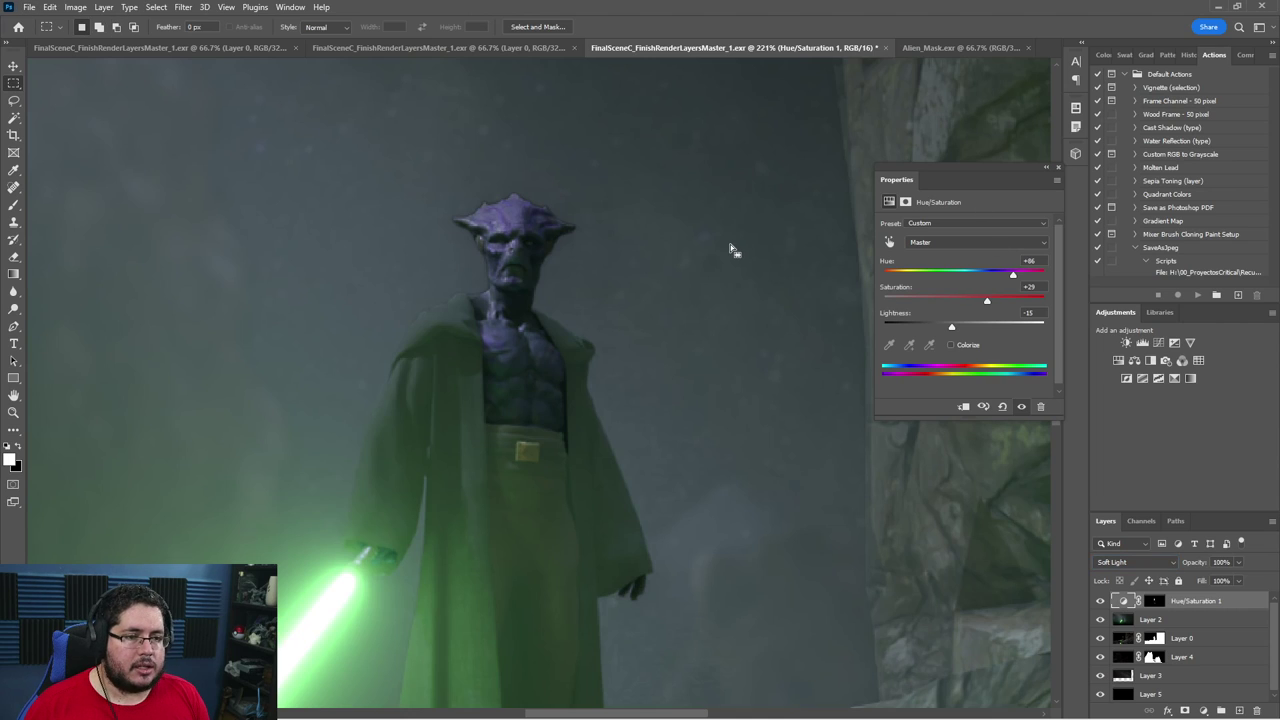
Lower the Hue/Saturation 1 layer's opacity to 58% and move the layer below Layer 2.
alt+scroll(730, 250, down, 6)
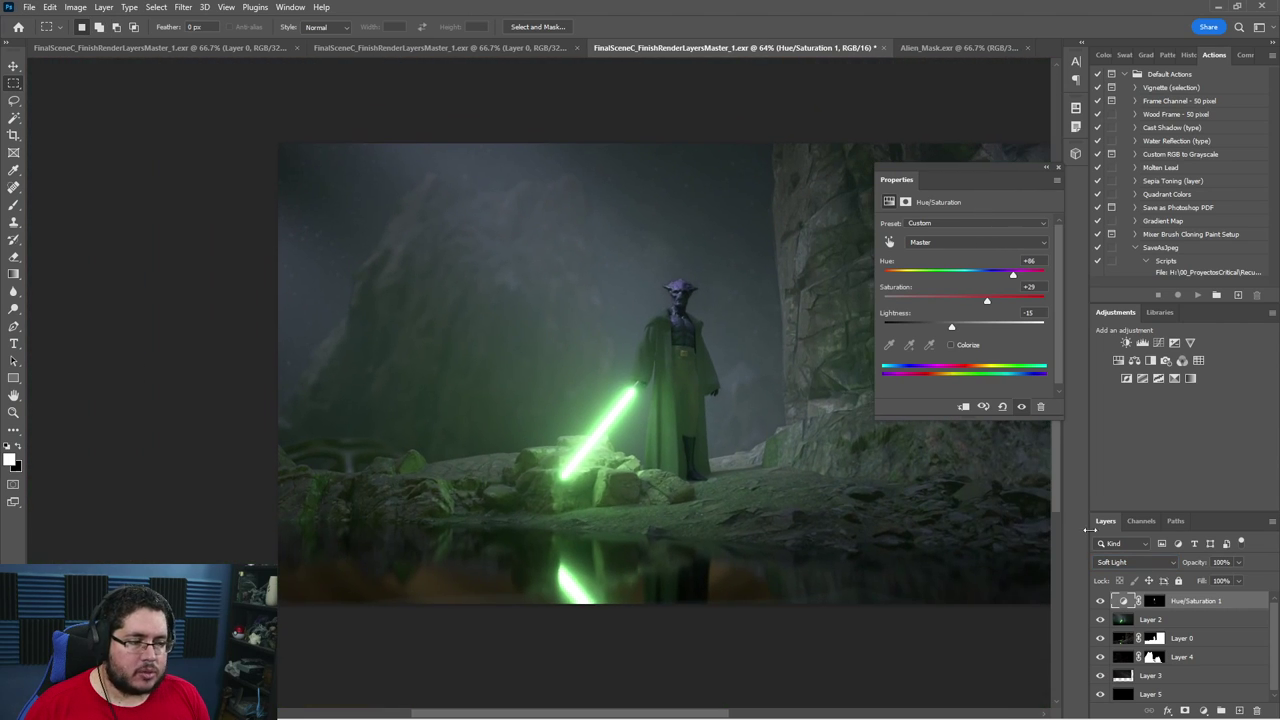
mouse_move(1190, 565)
mouse_down()
mouse_move(1172, 562)
mouse_move(1200, 567)
mouse_up()
drag(763, 367, 739, 369)
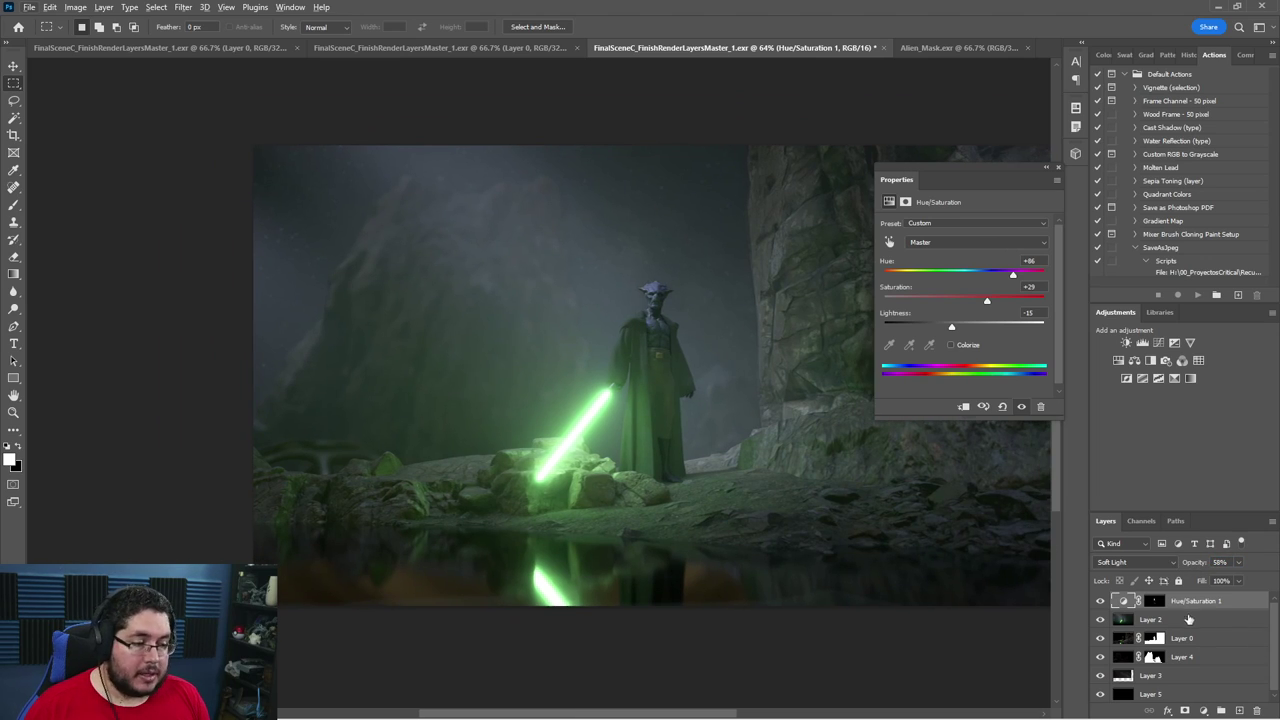
double_click(1192, 601)
click(1204, 630)
drag(1195, 603, 1199, 622)
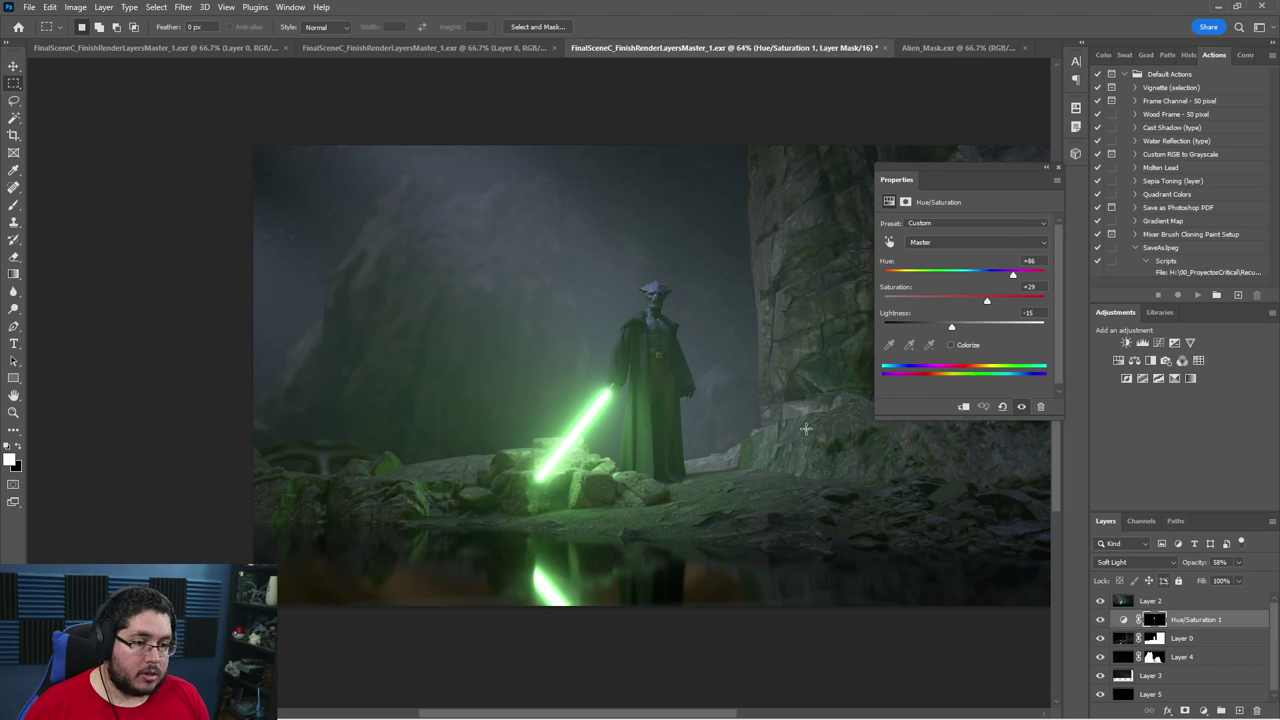
Set the Hue/Saturation 1 layer's blend mode to Normal, with Hue -131, Saturation +13 and Lightness 0.
alt+scroll(673, 284, up, 5)
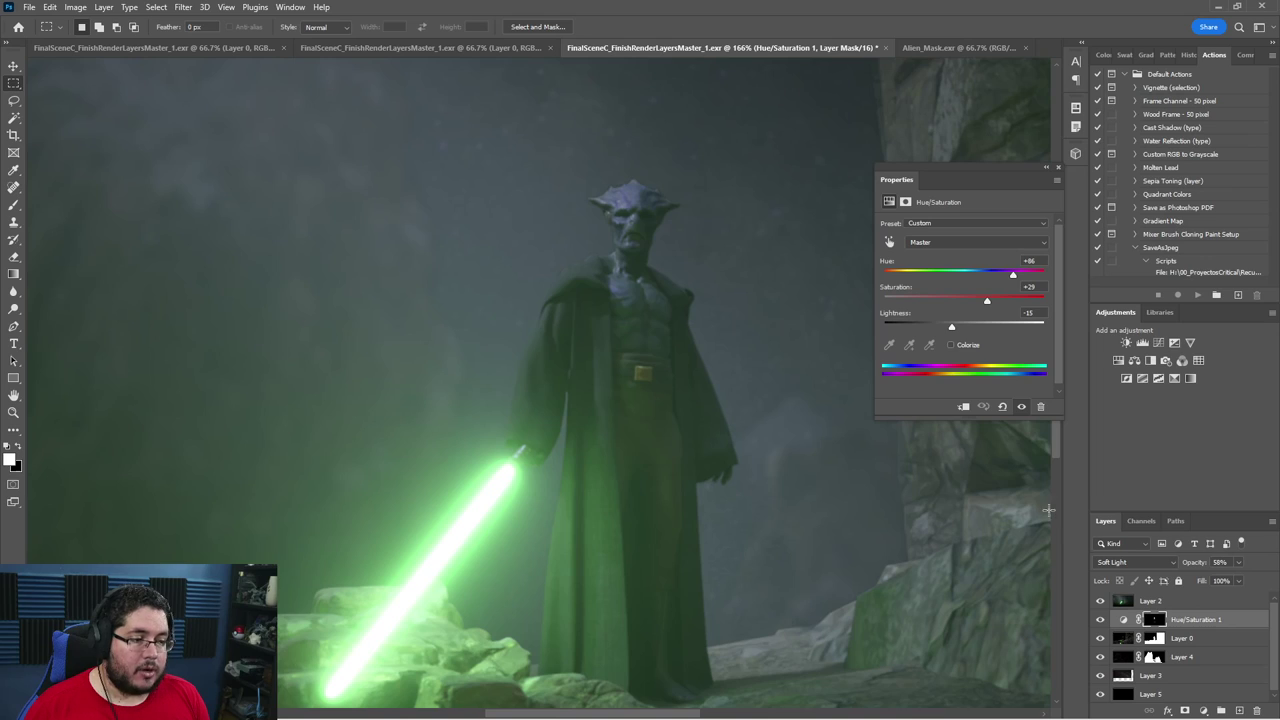
click(1138, 562)
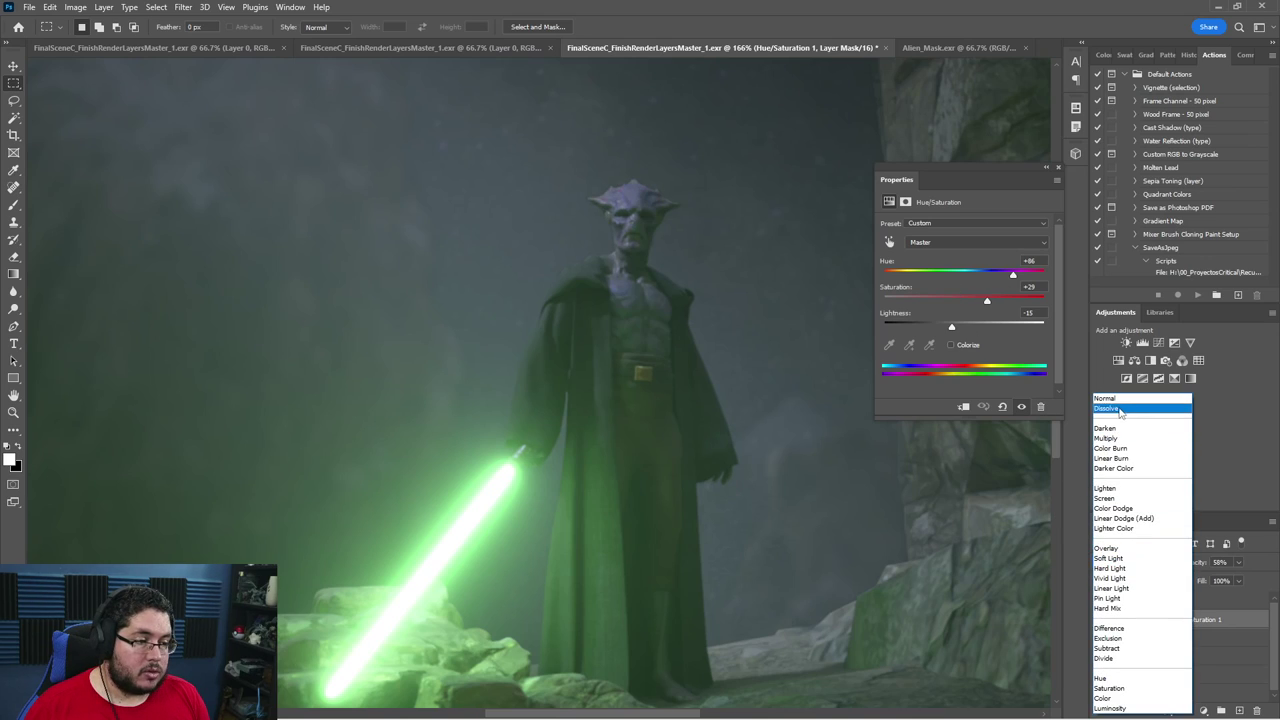
click(1108, 398)
drag(1010, 272, 904, 274)
drag(986, 300, 952, 324)
click(1030, 313)
text(0)
key(Return)
mouse_move(904, 274)
mouse_down()
mouse_move(1020, 300)
mouse_move(905, 277)
mouse_move(932, 277)
mouse_move(891, 290)
mouse_move(904, 290)
mouse_up()
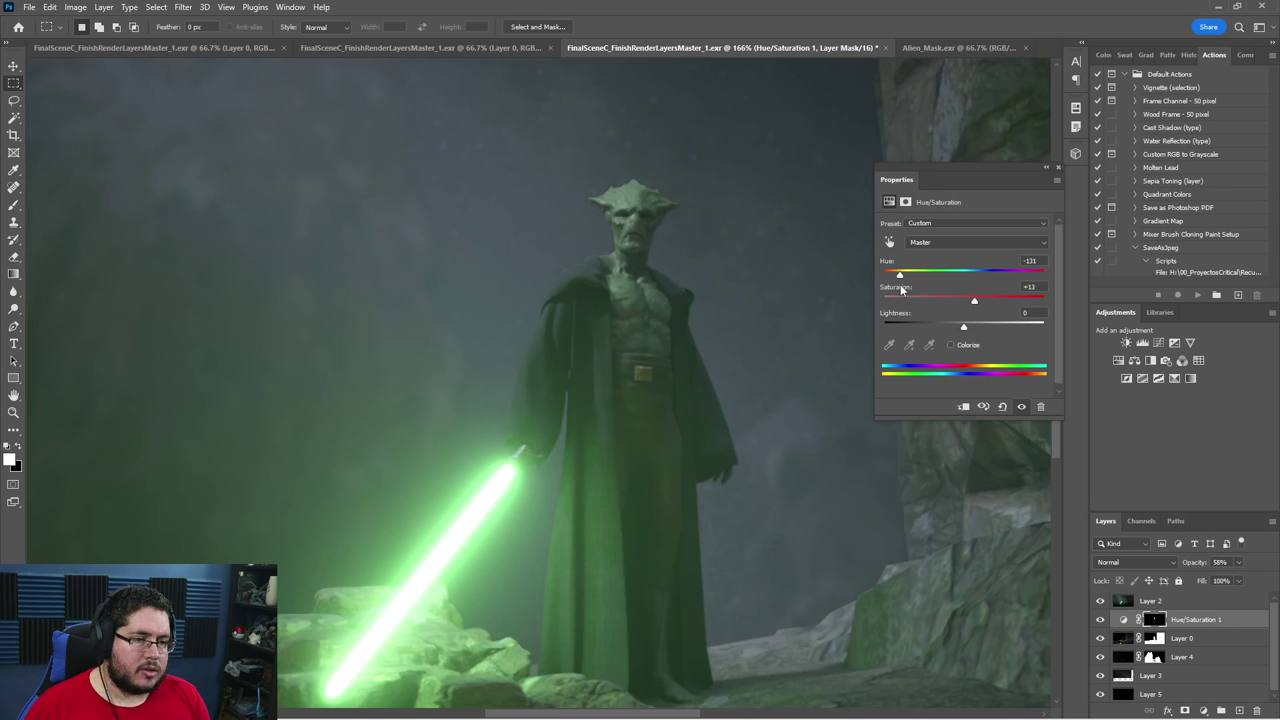
click(1058, 168)
Examine the alien's recolored skin within the whole composite image.
alt+scroll(789, 329, down, 5)
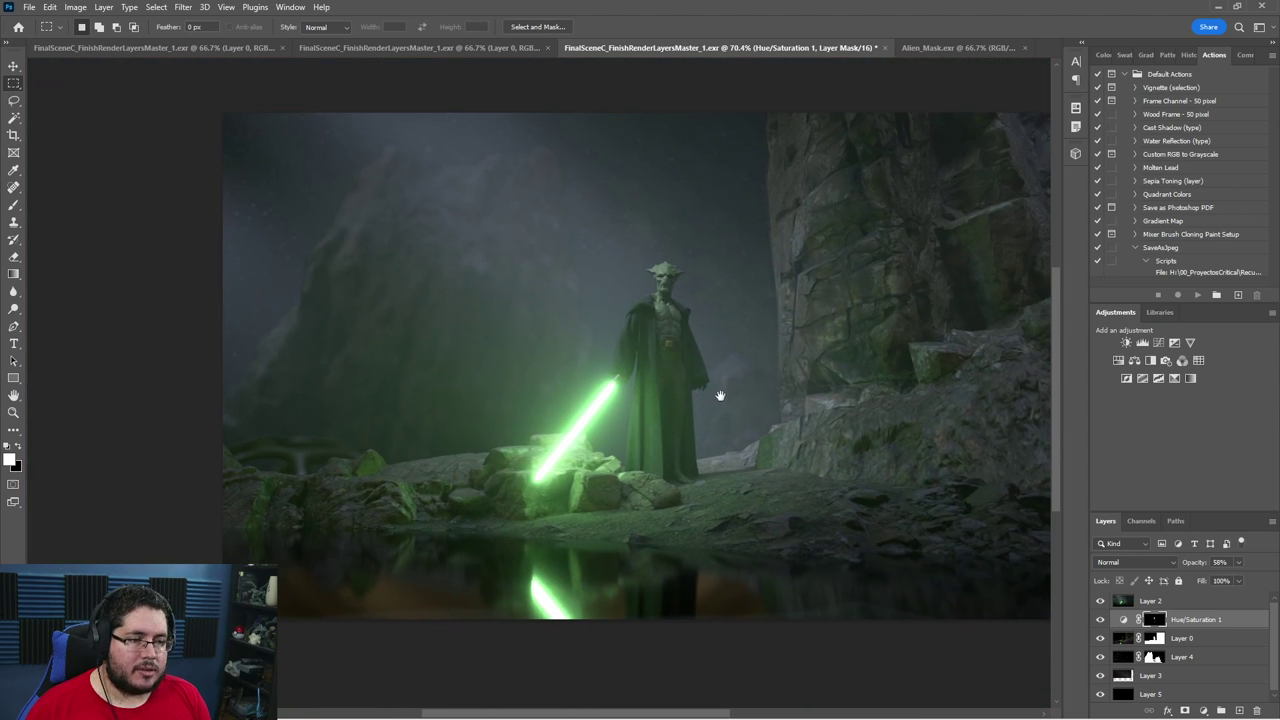
alt+scroll(729, 397, down, 2)
alt+scroll(848, 471, up, 3)
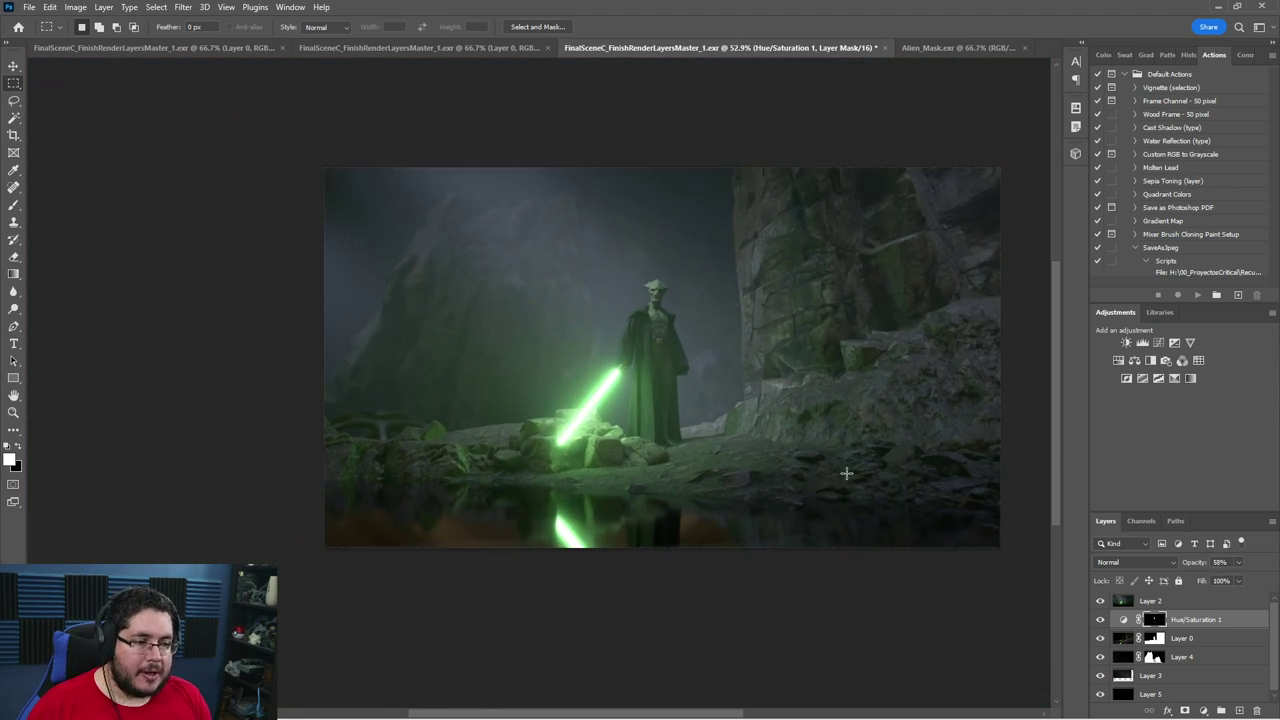
drag(877, 480, 836, 502)
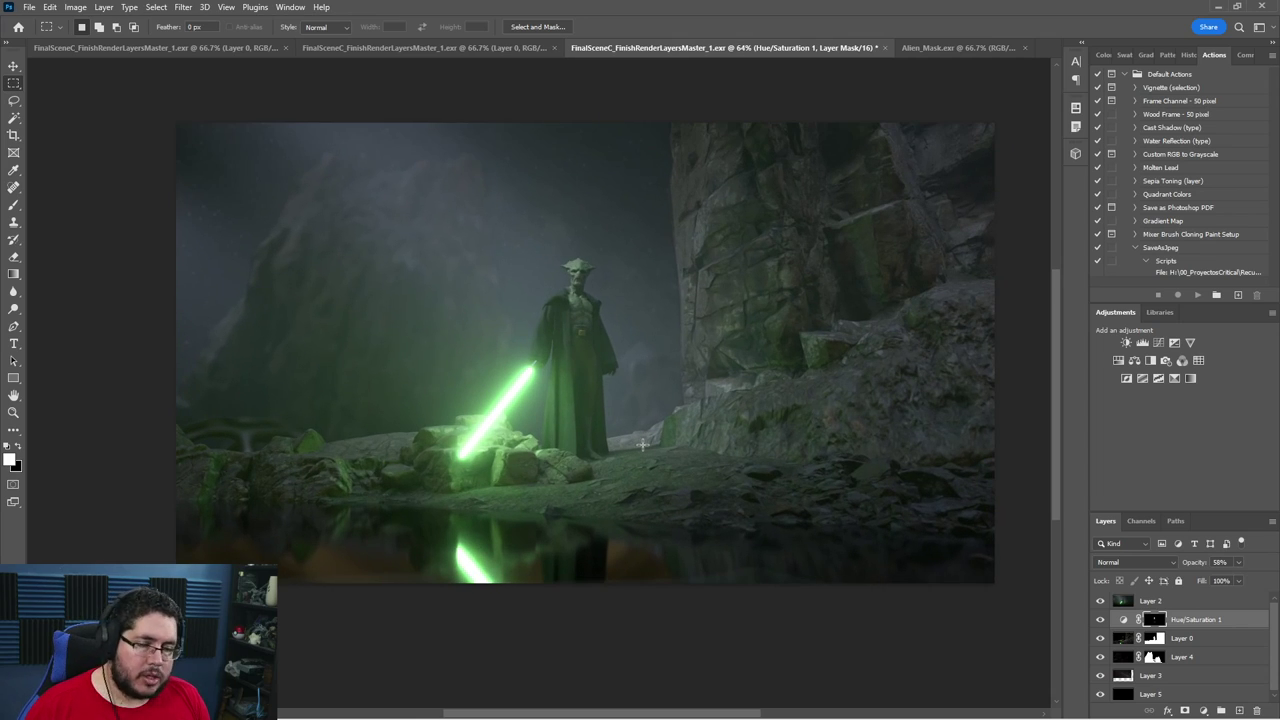
alt+scroll(651, 392, up, 4)
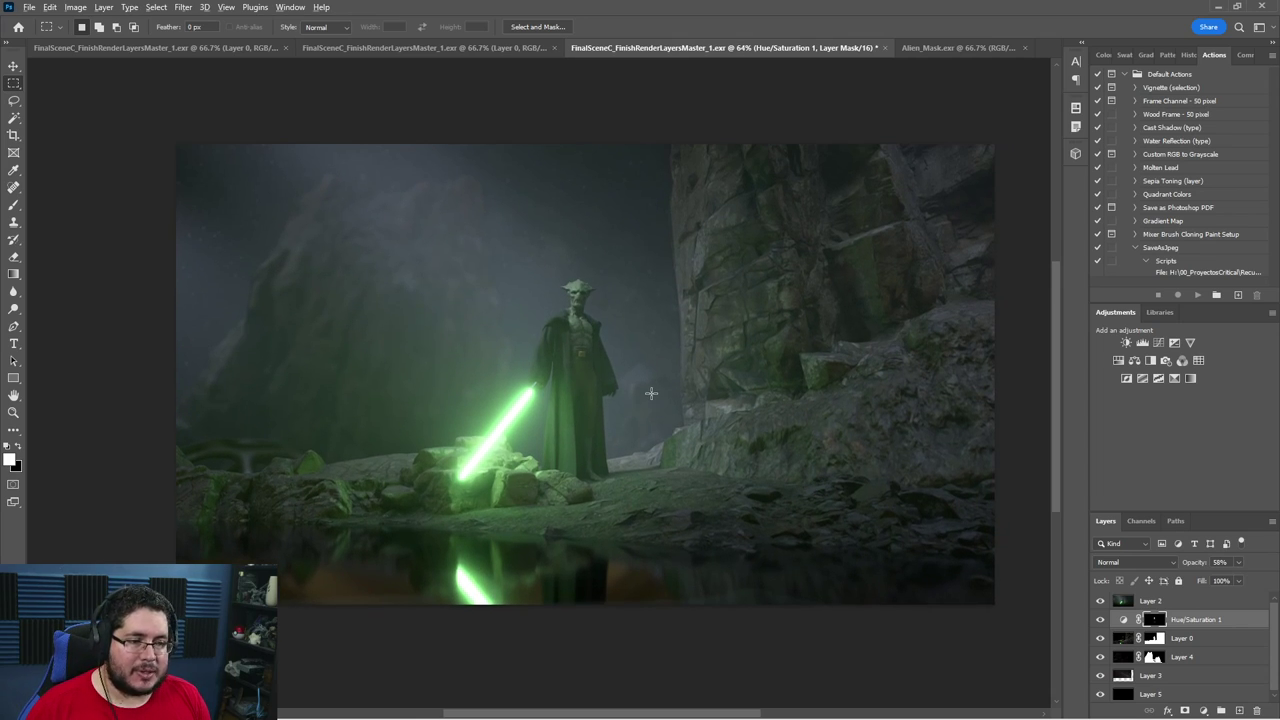
alt+scroll(651, 393, down, 2)
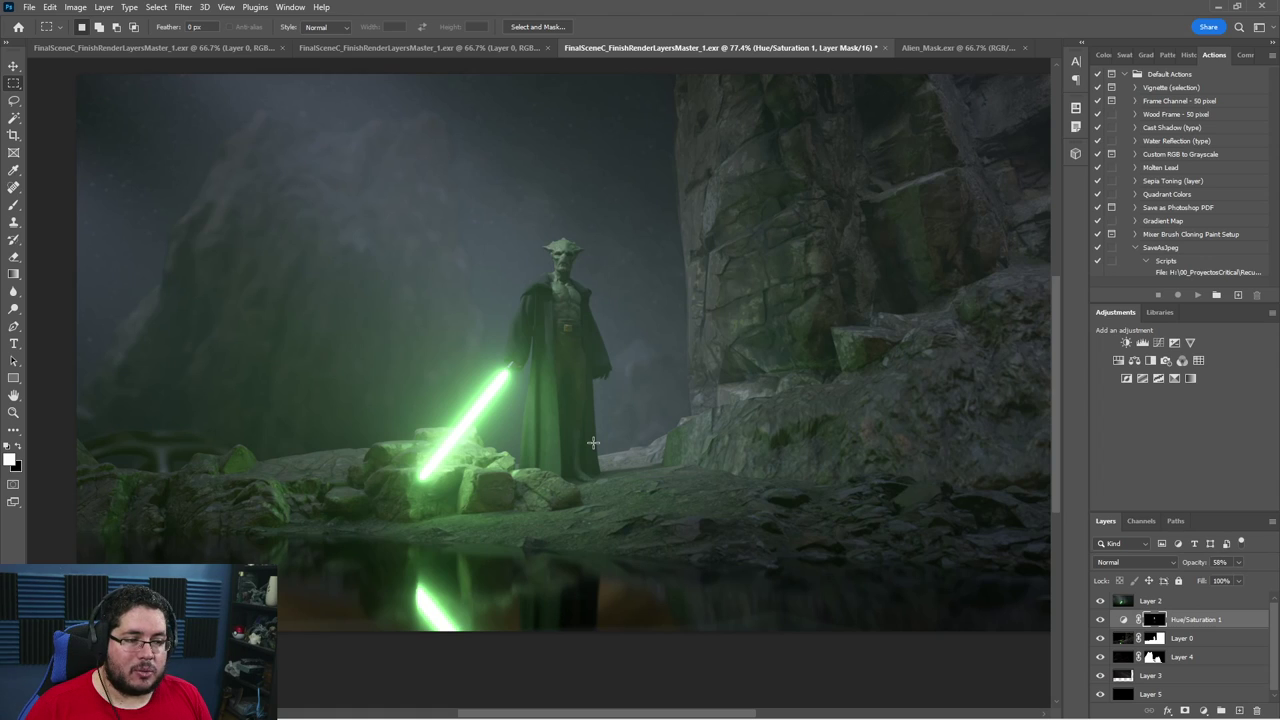
scroll(593, 443, up, 1)
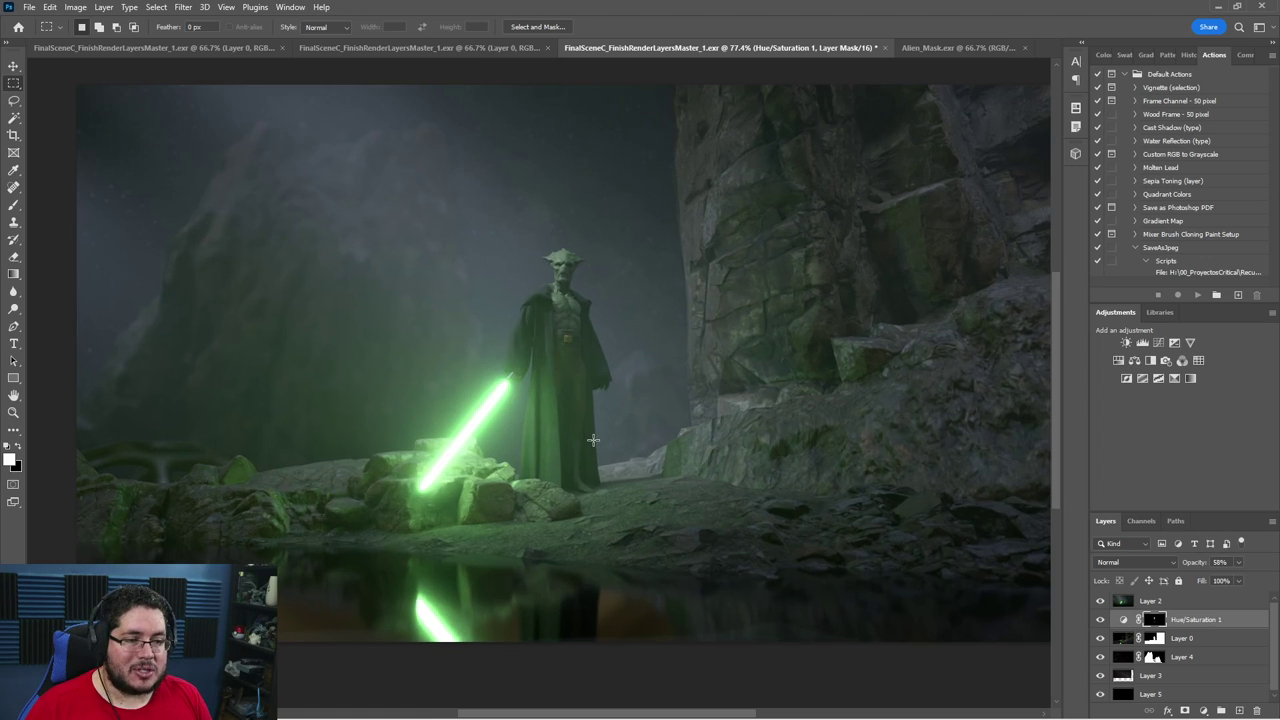